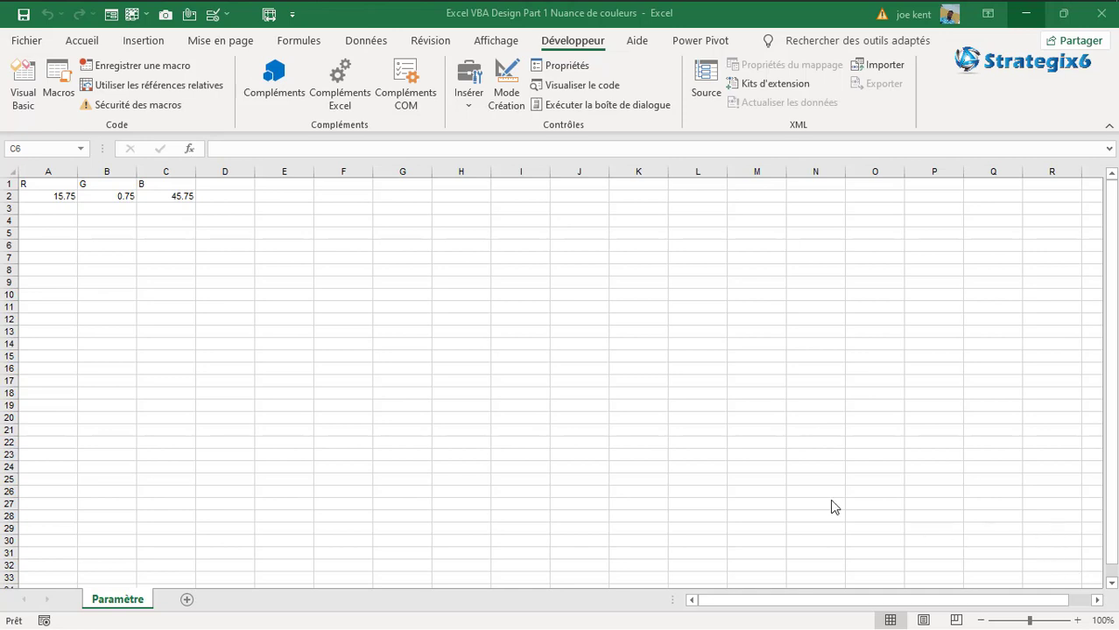
- Open the VBA editor and run the Usf_Menu form over the workbook
{"action": "left_click", "coordinate": [23, 83]}
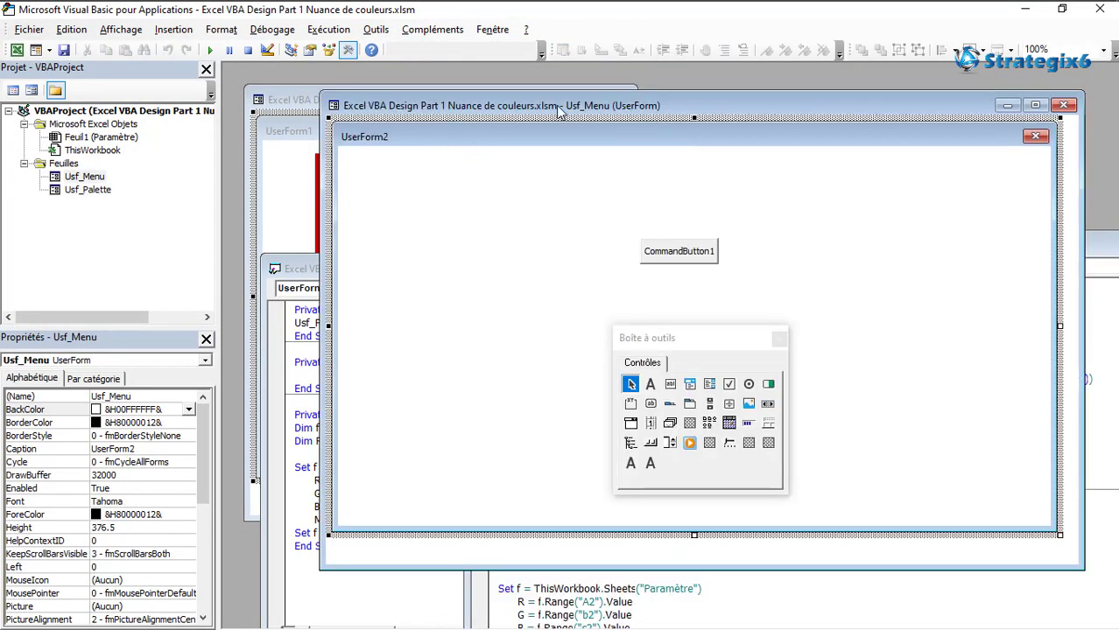
{"action": "left_click_drag", "start_coordinate": [559, 107], "coordinate": [465, 96]}
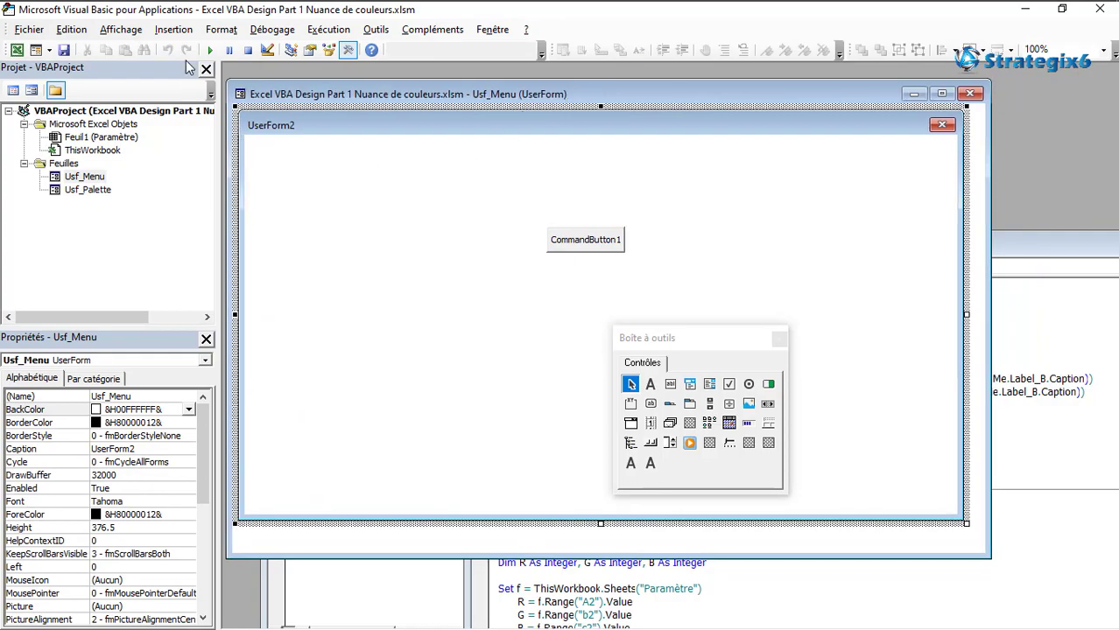
{"action": "left_click", "coordinate": [210, 50]}
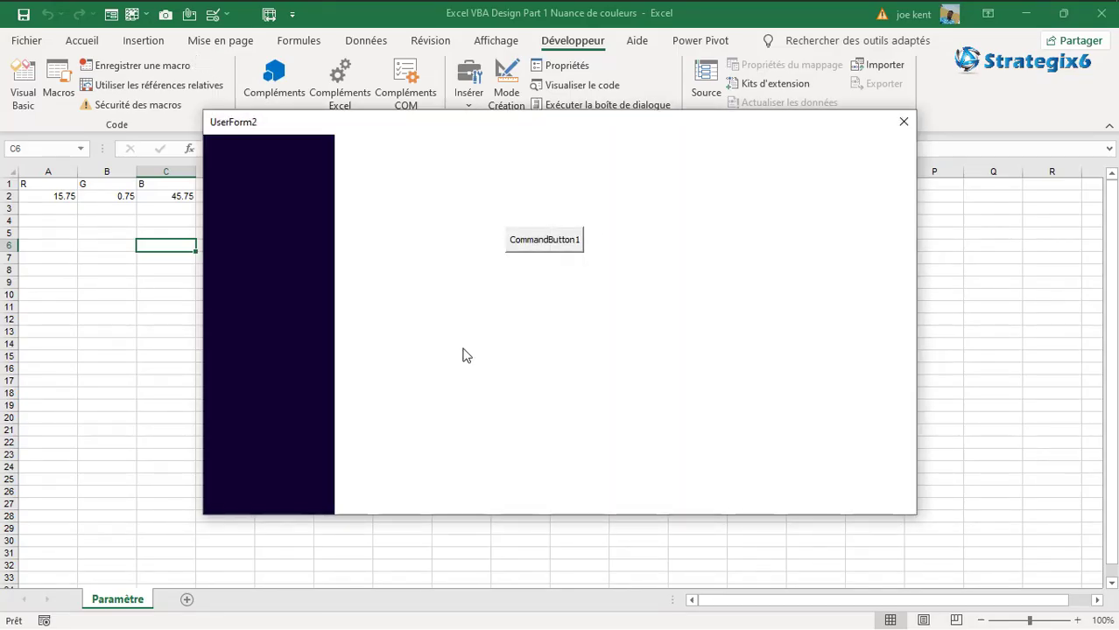
- Open the colour palette form and raise the red and green sliders
{"action": "mouse_move", "coordinate": [456, 128]}
{"action": "left_mouse_down"}
{"action": "mouse_move", "coordinate": [480, 99]}
{"action": "mouse_move", "coordinate": [485, 120]}
{"action": "left_mouse_up"}
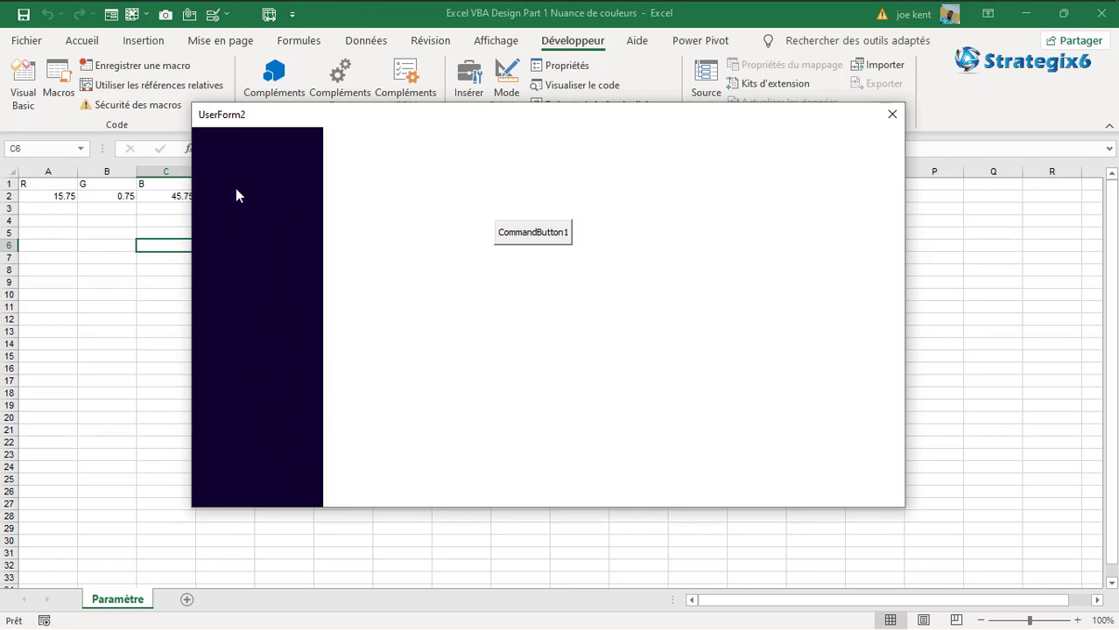
{"action": "left_click", "coordinate": [528, 238]}
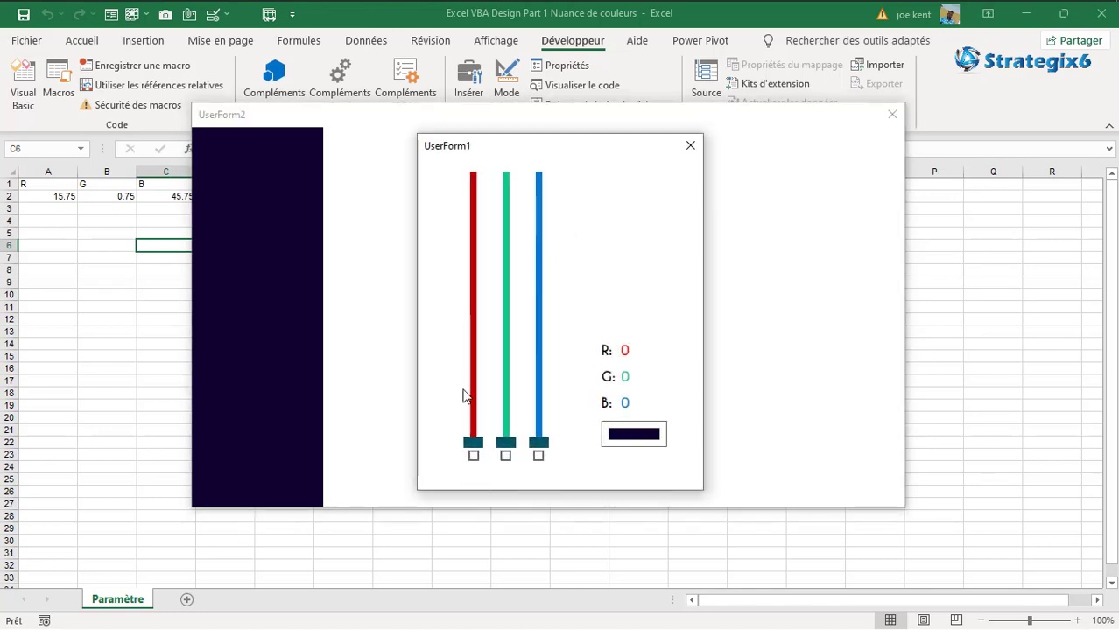
{"action": "left_click", "coordinate": [474, 456]}
{"action": "mouse_move", "coordinate": [472, 442]}
{"action": "left_mouse_down"}
{"action": "mouse_move", "coordinate": [473, 189]}
{"action": "mouse_move", "coordinate": [461, 219]}
{"action": "mouse_move", "coordinate": [474, 212]}
{"action": "mouse_move", "coordinate": [476, 249]}
{"action": "left_mouse_up"}
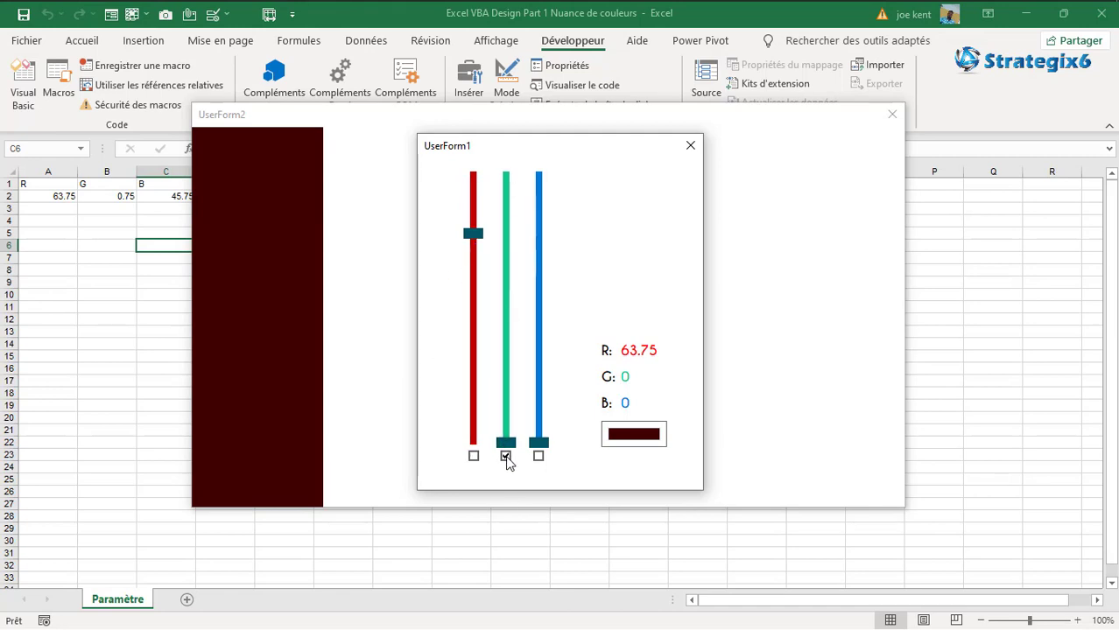
{"action": "mouse_move", "coordinate": [506, 442]}
{"action": "left_mouse_down"}
{"action": "mouse_move", "coordinate": [512, 204]}
{"action": "mouse_move", "coordinate": [512, 345]}
{"action": "left_mouse_up"}
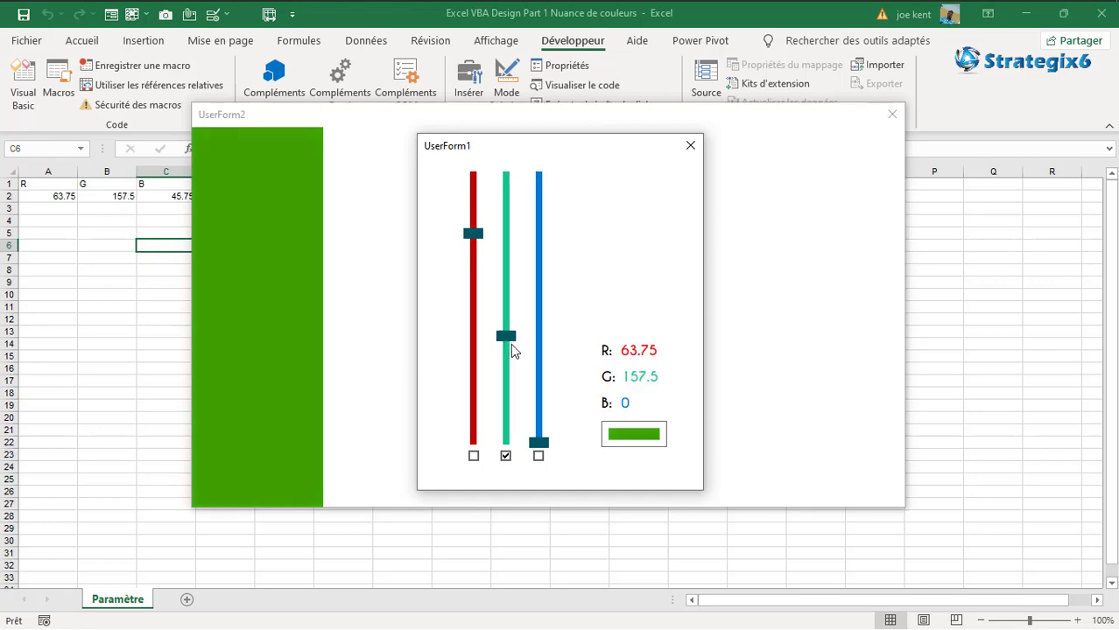
{"action": "key", "text": "Tab"}
- Set blue to 76.5 and green to 63.75 for a slate grey panel, then close the palette
{"action": "left_click", "coordinate": [538, 456]}
{"action": "mouse_move", "coordinate": [539, 442]}
{"action": "left_mouse_down"}
{"action": "mouse_move", "coordinate": [538, 224]}
{"action": "mouse_move", "coordinate": [543, 263]}
{"action": "left_mouse_up"}
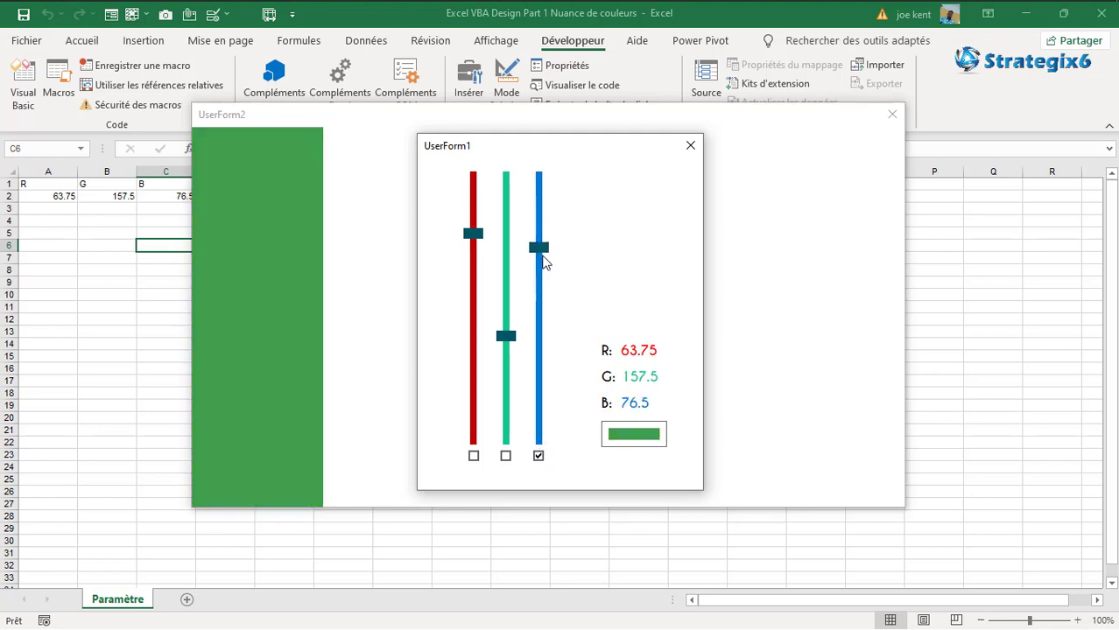
{"action": "left_click", "coordinate": [505, 456]}
{"action": "left_click", "coordinate": [507, 378]}
{"action": "left_click_drag", "start_coordinate": [507, 377], "coordinate": [509, 251]}
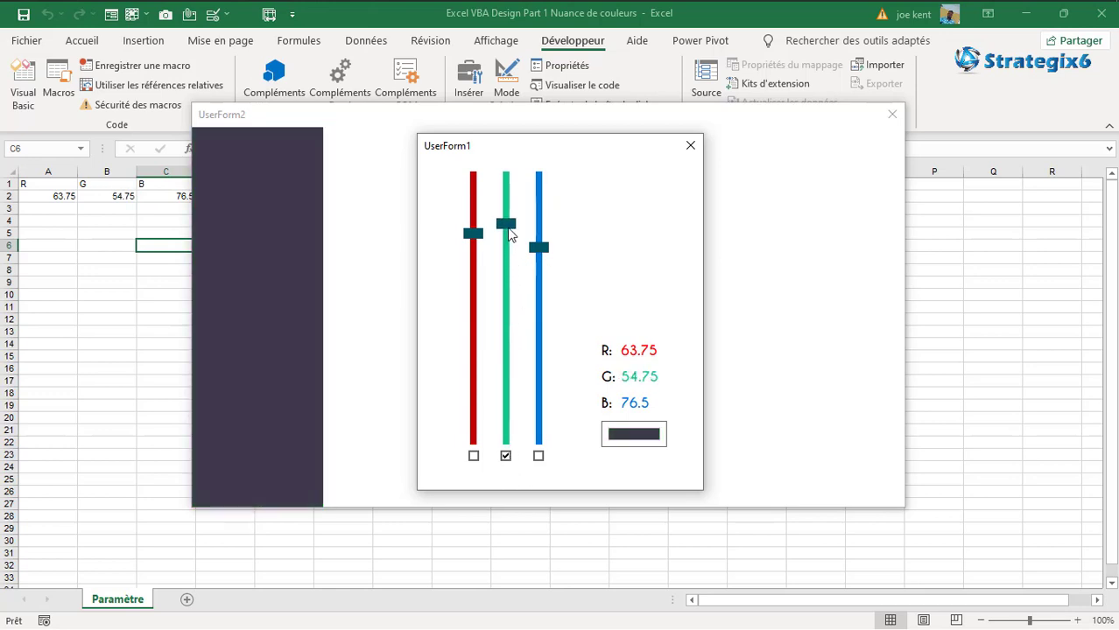
{"action": "scroll", "coordinate": [509, 251], "scroll_direction": "up", "scroll_amount": 4}
{"action": "scroll", "coordinate": [509, 249], "scroll_direction": "up", "scroll_amount": 5}
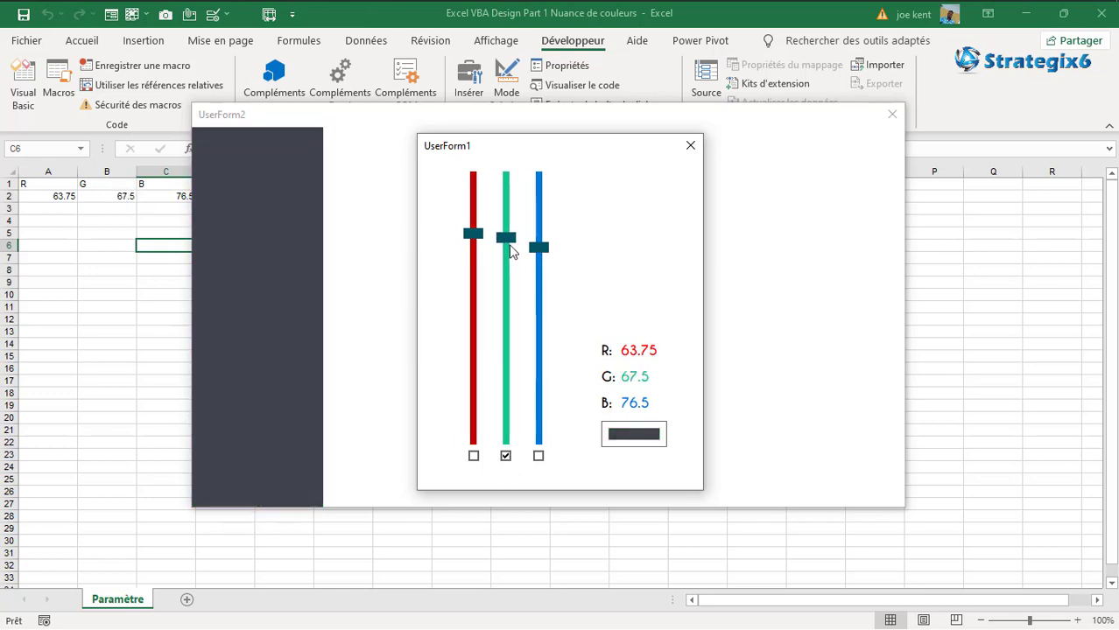
{"action": "scroll", "coordinate": [509, 249], "scroll_direction": "up", "scroll_amount": 1}
{"action": "scroll", "coordinate": [509, 250], "scroll_direction": "up", "scroll_amount": 1}
{"action": "scroll", "coordinate": [509, 251], "scroll_direction": "up", "scroll_amount": 2}
{"action": "scroll", "coordinate": [511, 249], "scroll_direction": "up", "scroll_amount": 1}
{"action": "left_click", "coordinate": [690, 145]}
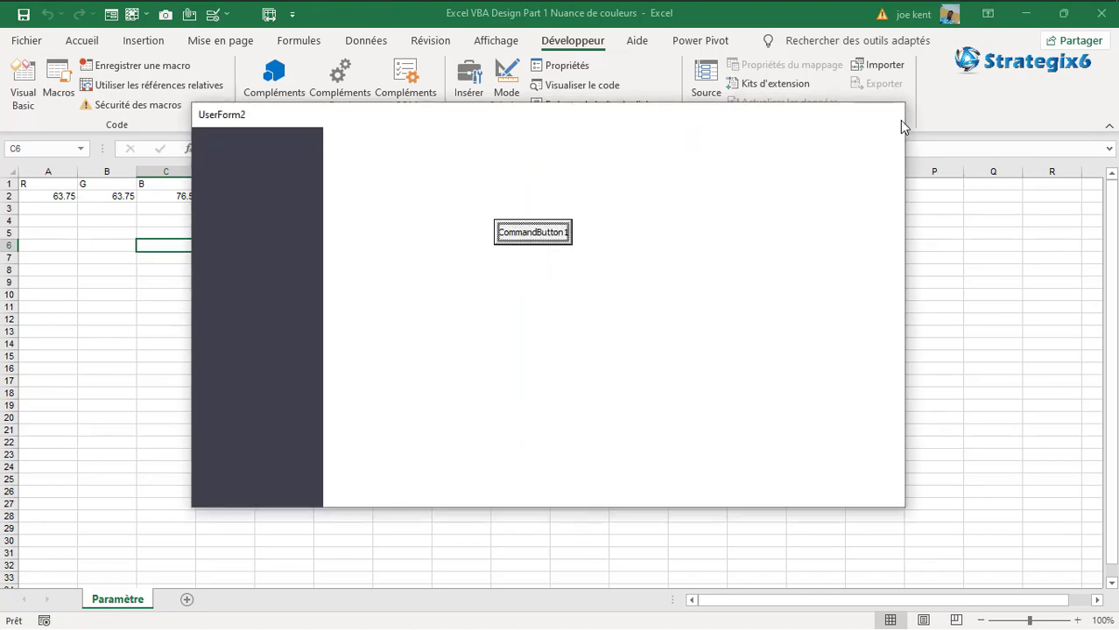
- Close the menu form and clear the R, G, B values in A1:D7 on Paramètre
{"action": "left_click", "coordinate": [892, 115]}
{"action": "left_click", "coordinate": [16, 50]}
{"action": "left_click_drag", "start_coordinate": [283, 233], "coordinate": [16, 182]}
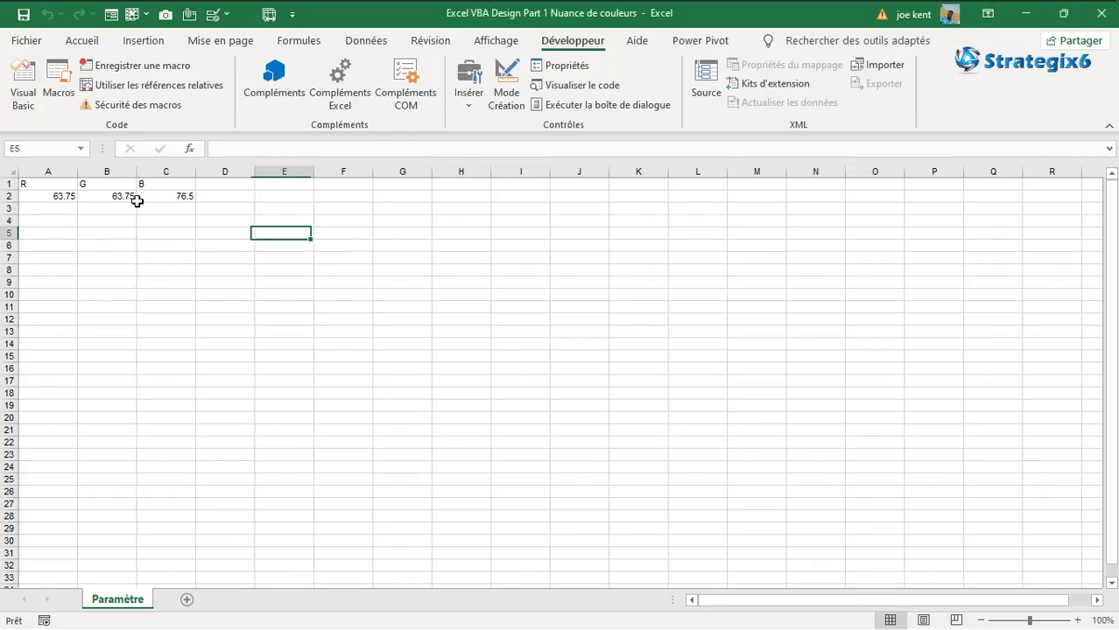
{"action": "left_click", "coordinate": [199, 302]}
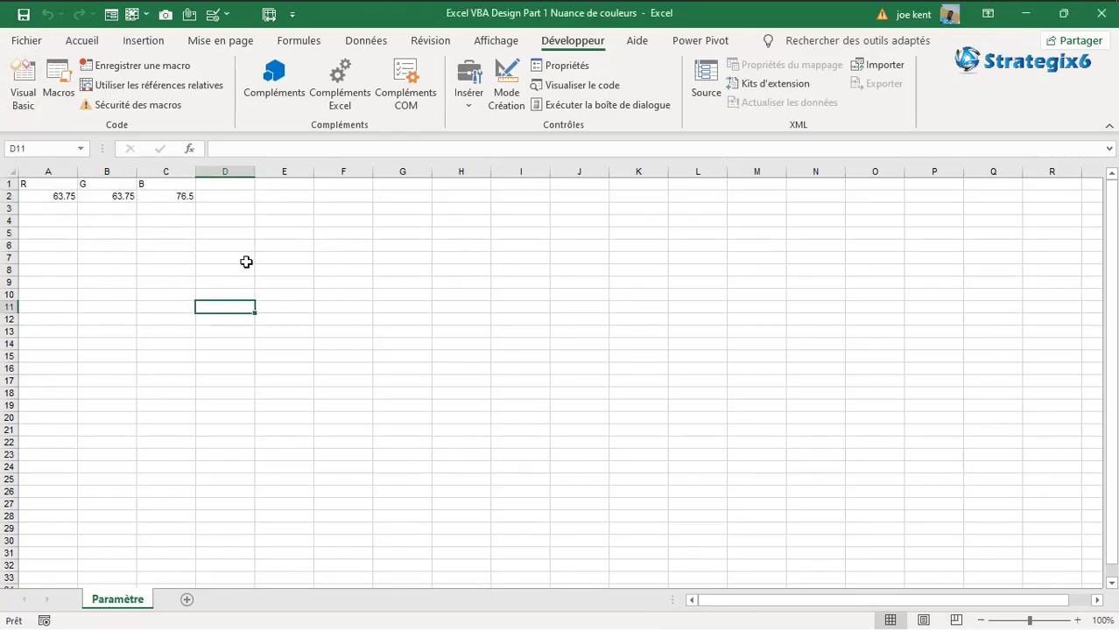
{"action": "left_click_drag", "start_coordinate": [245, 260], "coordinate": [15, 172]}
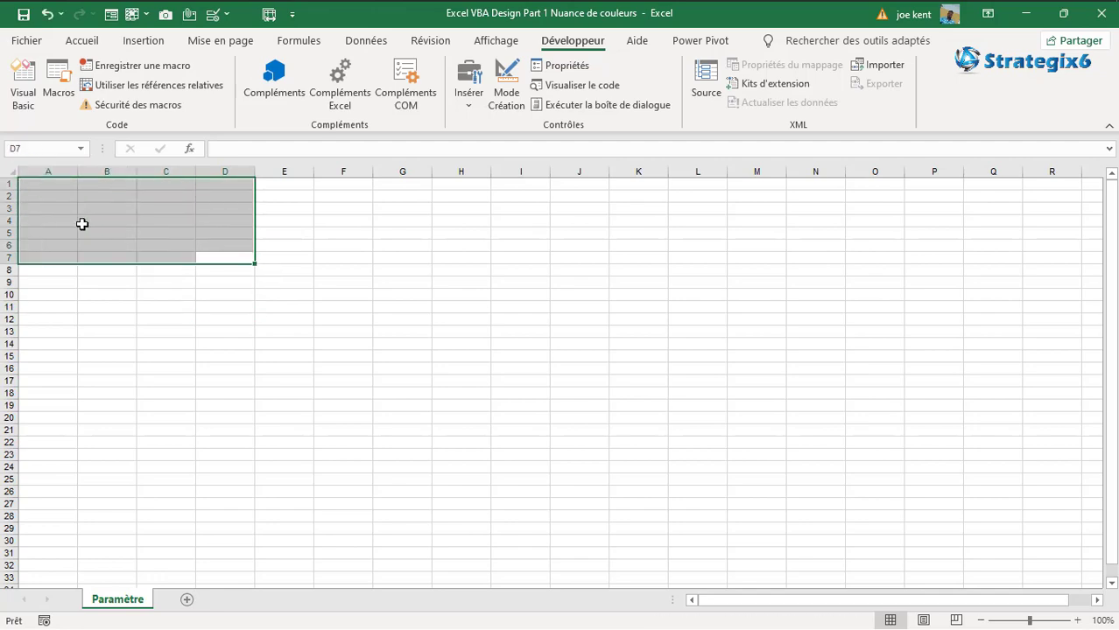
- Delete the Usf_Palette form from the VBA project without exporting it
{"action": "left_click", "coordinate": [23, 98]}
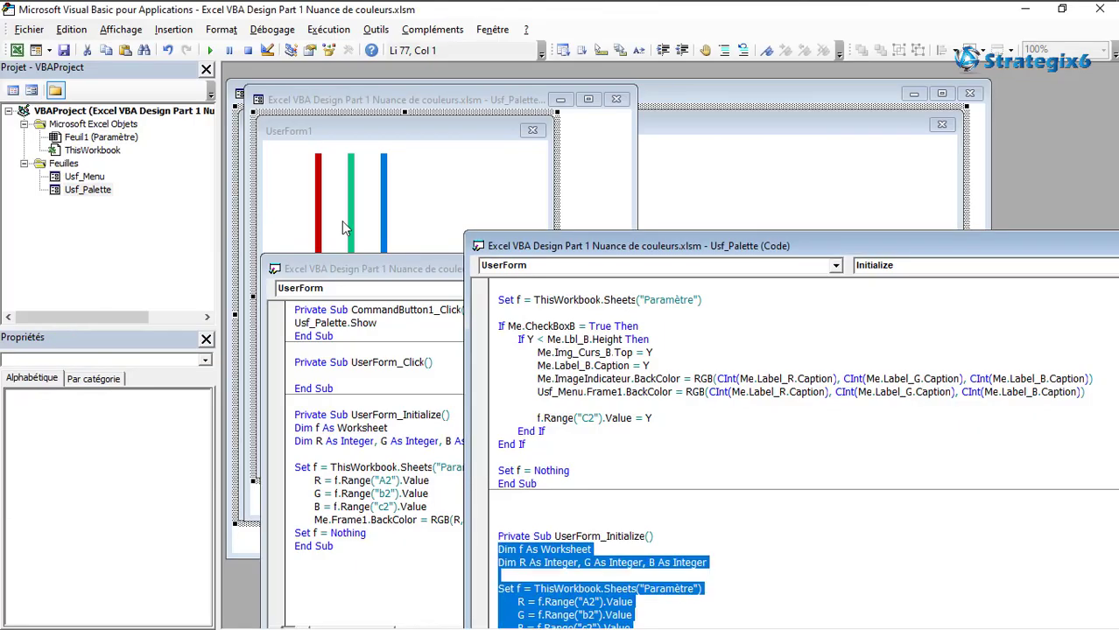
{"action": "left_click", "coordinate": [741, 265]}
{"action": "left_click", "coordinate": [747, 256]}
{"action": "left_click", "coordinate": [95, 191]}
{"action": "right_click", "coordinate": [103, 199]}
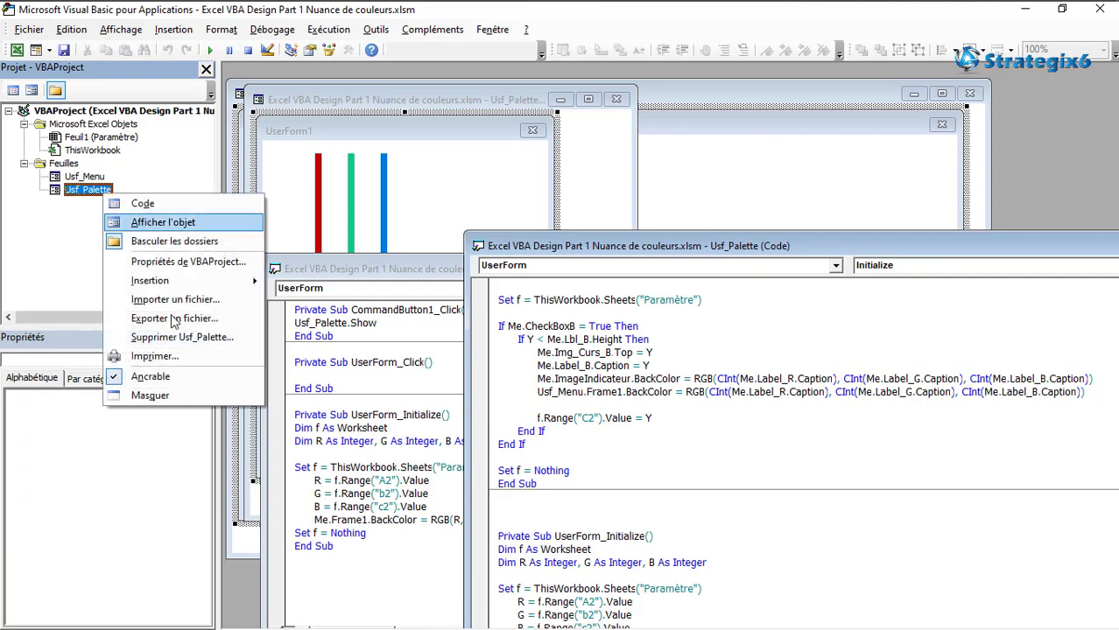
{"action": "left_click", "coordinate": [175, 338]}
{"action": "left_click", "coordinate": [532, 383]}
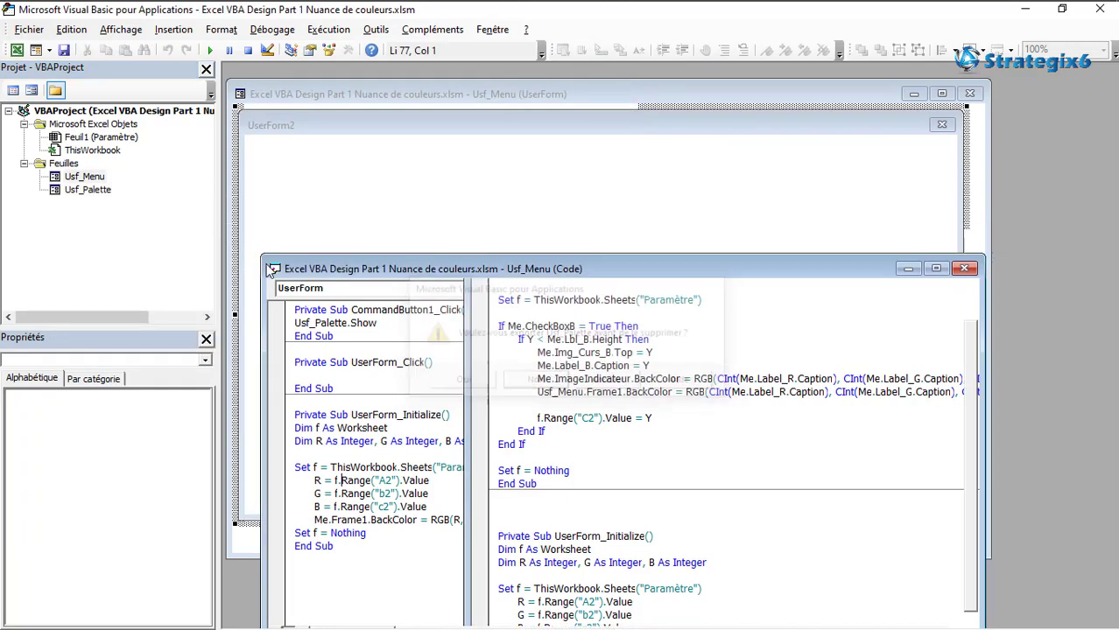
- Delete the Usf_Menu form without exporting it and return to the workbook
{"action": "right_click", "coordinate": [77, 180]}
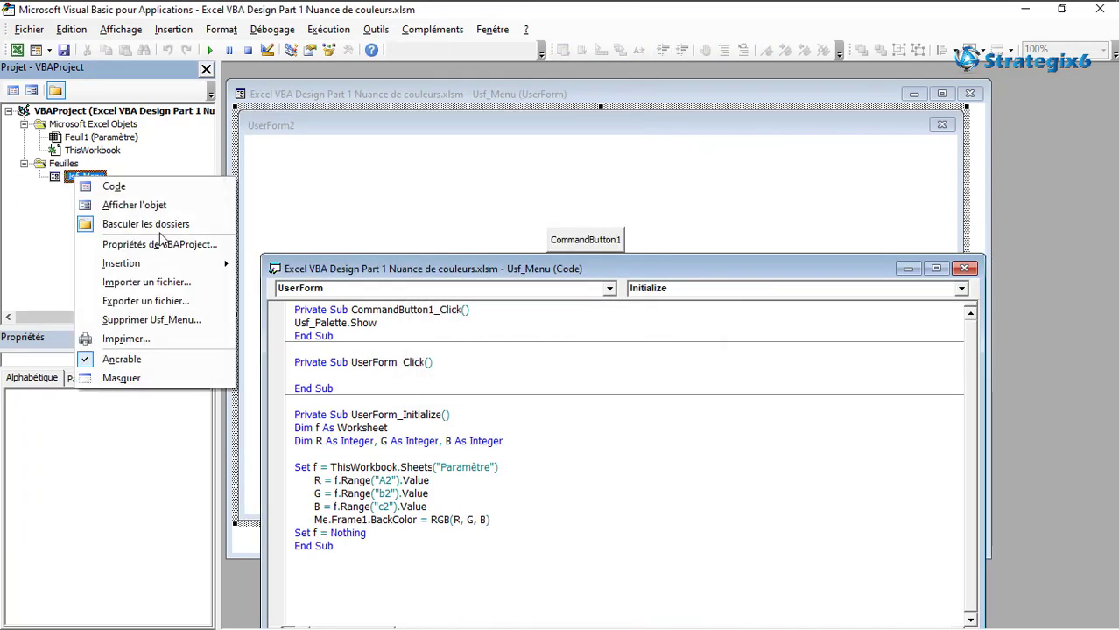
{"action": "left_click", "coordinate": [177, 321]}
{"action": "left_click", "coordinate": [543, 380]}
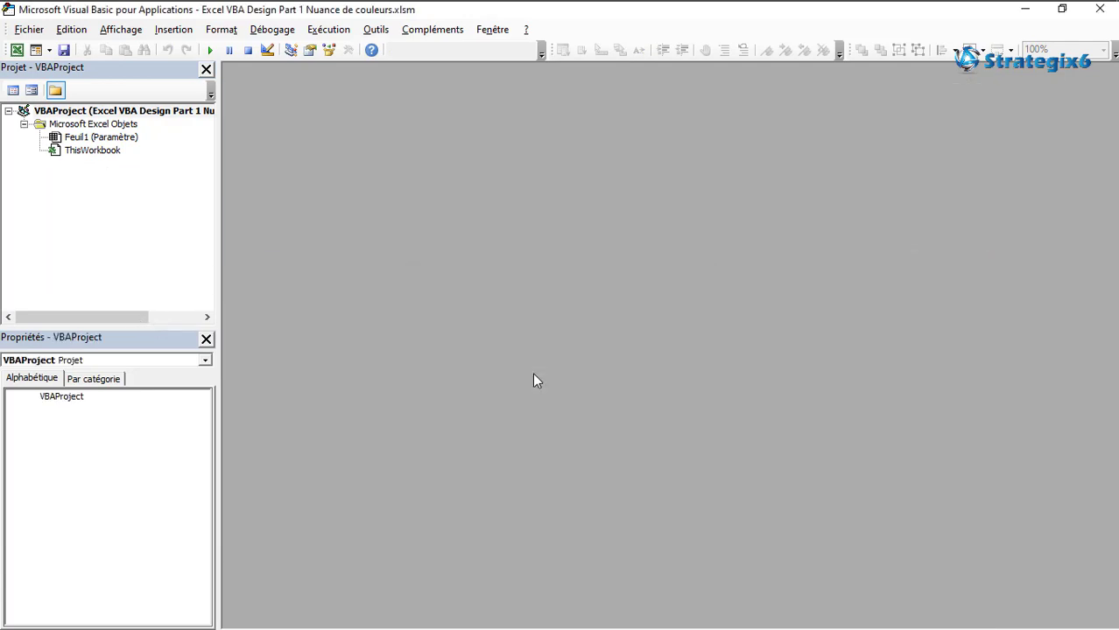
{"action": "left_click", "coordinate": [17, 50]}
{"action": "left_click", "coordinate": [165, 307]}
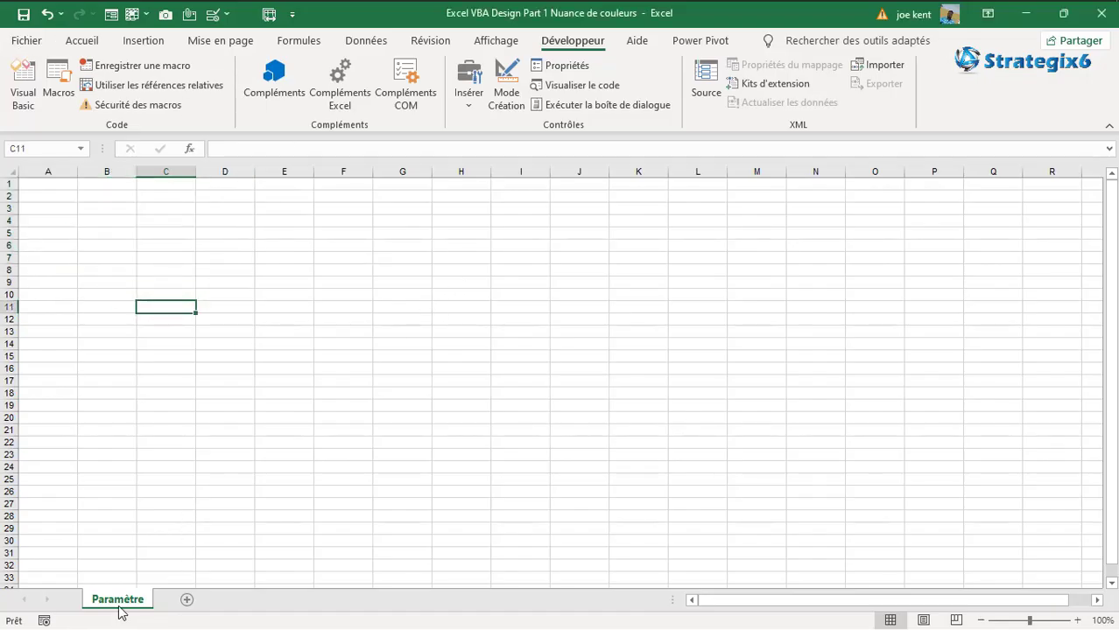
- Insert a new UserForm, enlarge it to 293.25 high, and begin naming it Usf_Palette
{"action": "left_click", "coordinate": [21, 99]}
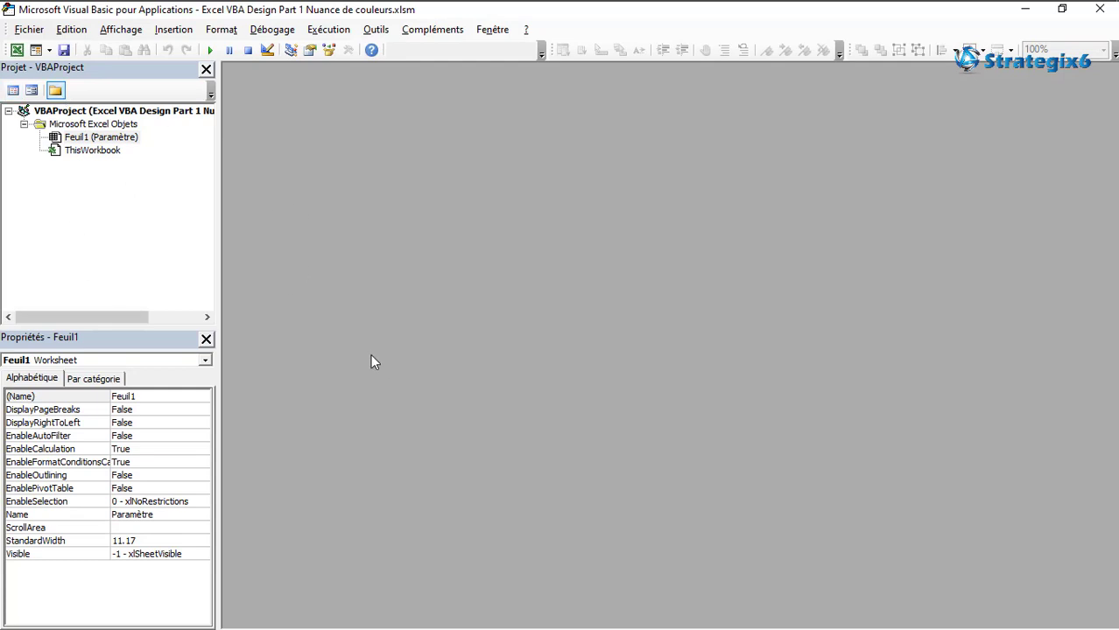
{"action": "left_click", "coordinate": [36, 50]}
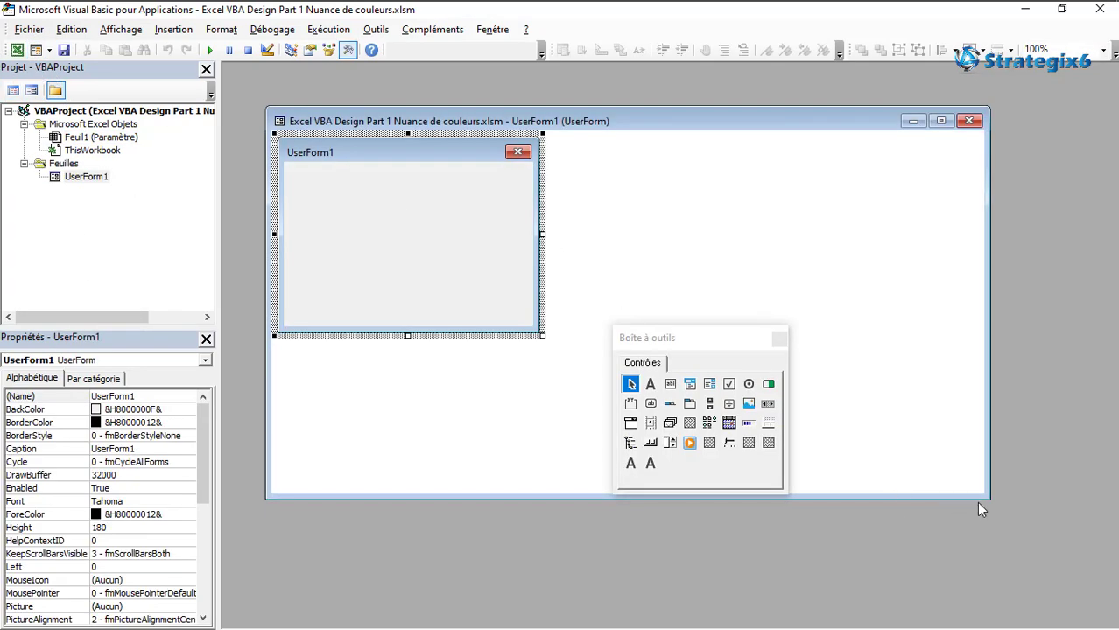
{"action": "left_click_drag", "start_coordinate": [981, 509], "coordinate": [895, 578]}
{"action": "left_click_drag", "start_coordinate": [704, 342], "coordinate": [985, 375]}
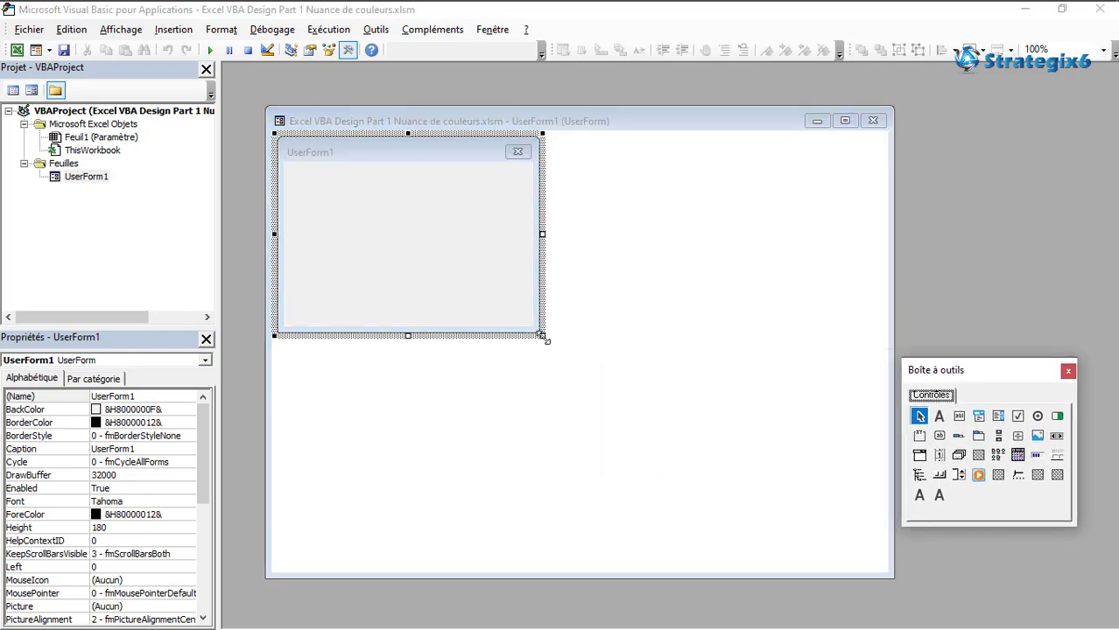
{"action": "left_click_drag", "start_coordinate": [543, 336], "coordinate": [561, 452]}
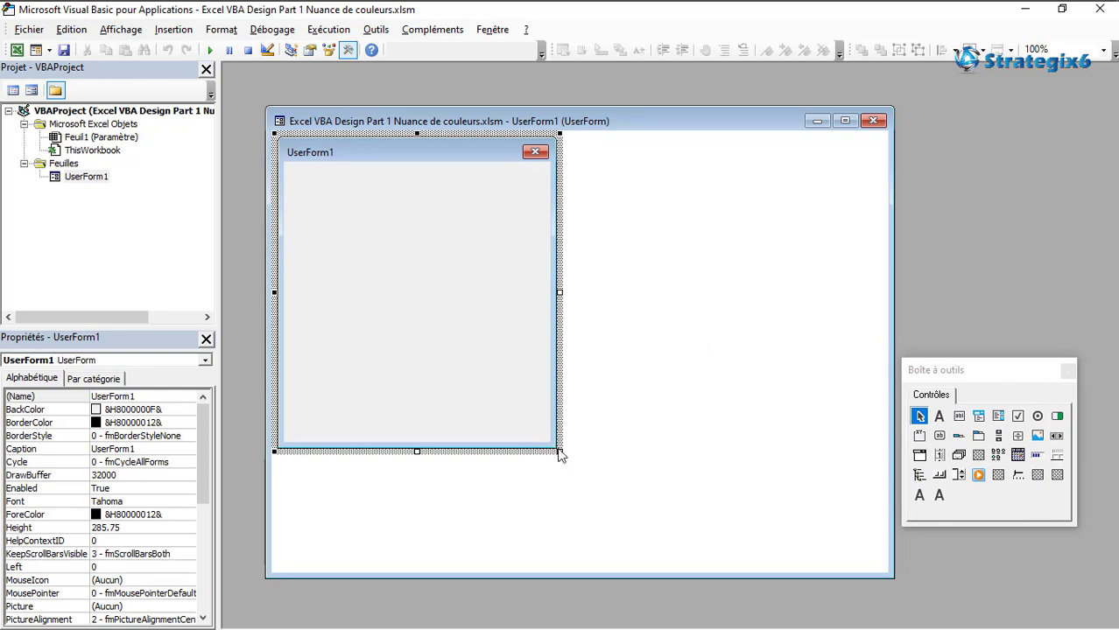
{"action": "left_click_drag", "start_coordinate": [561, 452], "coordinate": [573, 461]}
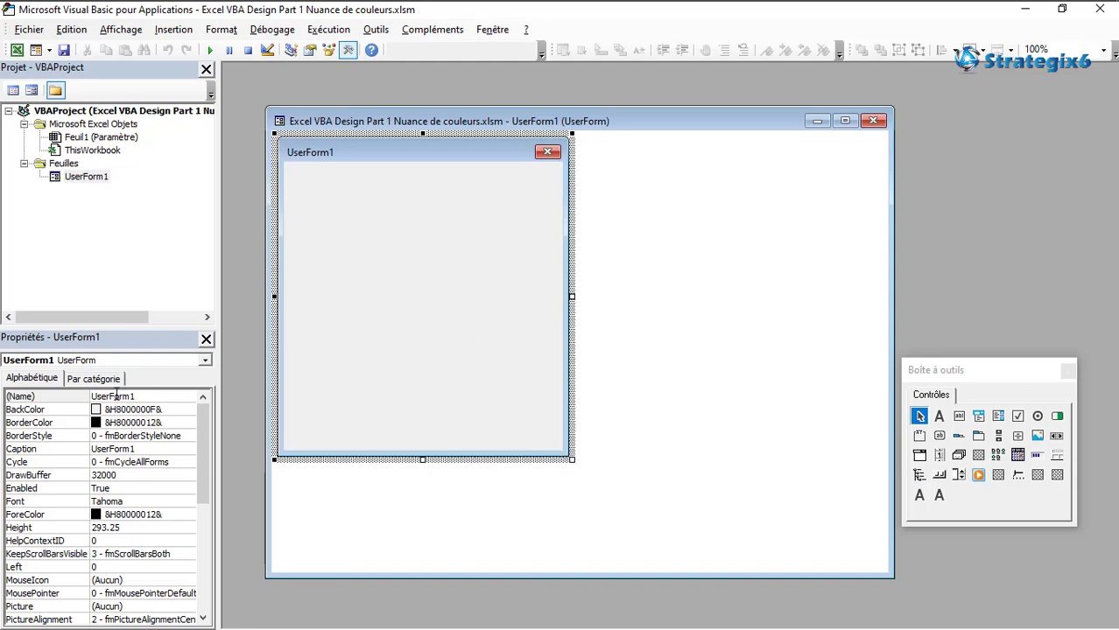
{"action": "left_click", "coordinate": [117, 396]}
{"action": "type", "text": "Usf_Palette"}
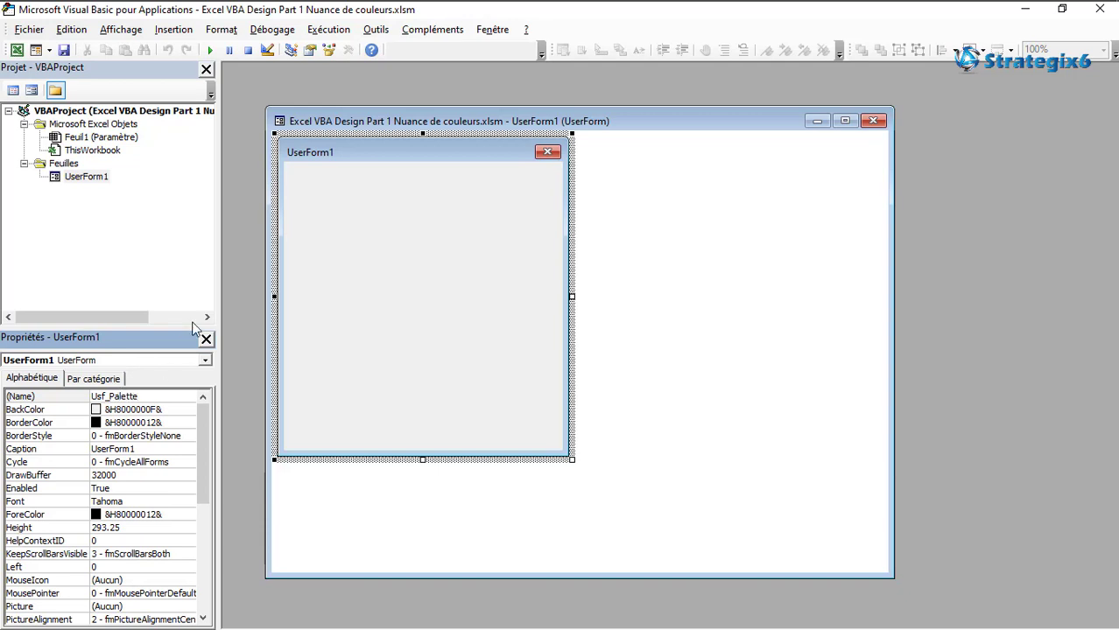
- Try to name the form Usf_Palette, dismissing the path/file access errors
{"action": "left_click", "coordinate": [341, 287]}
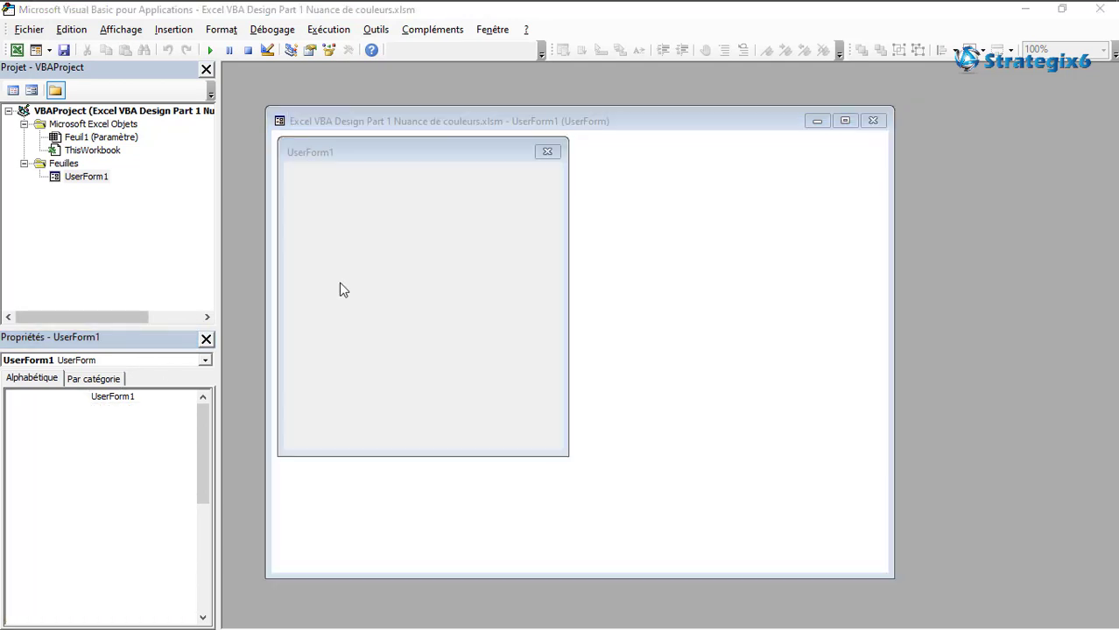
{"action": "left_click", "coordinate": [552, 384]}
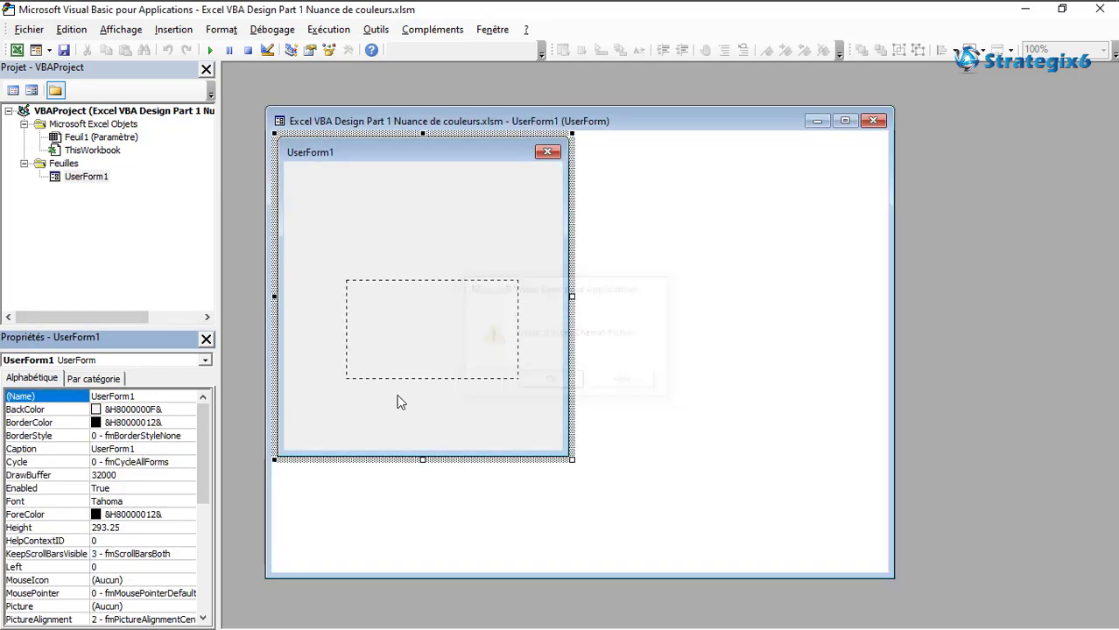
{"action": "left_click", "coordinate": [129, 394]}
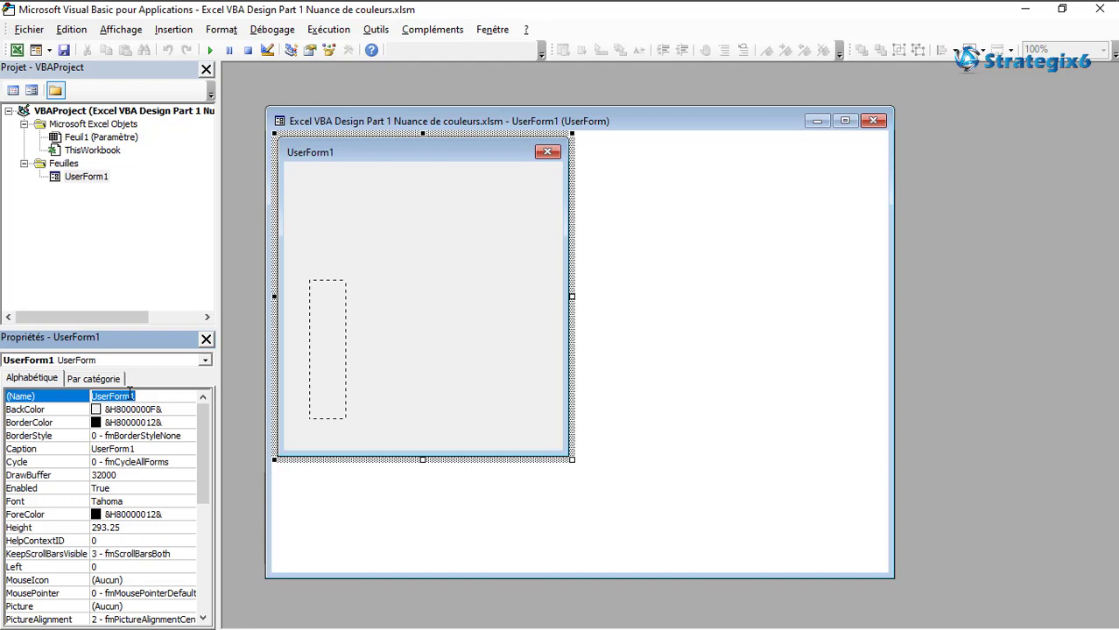
{"action": "type", "text": "Us"}
{"action": "type", "text": "tte"}
{"action": "key", "text": "Return"}
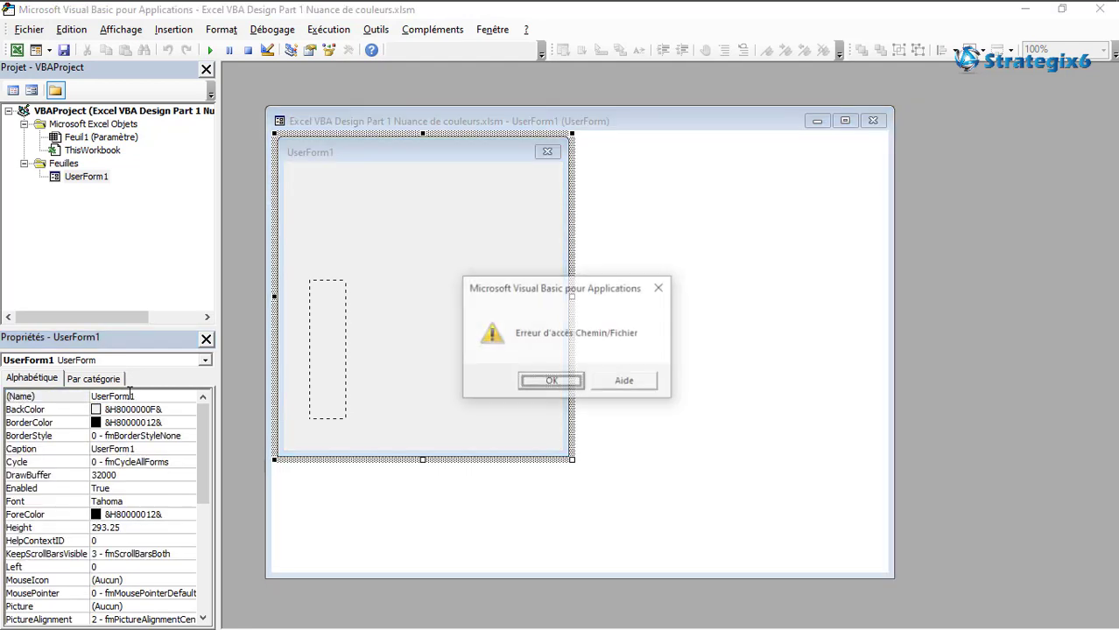
{"action": "left_click", "coordinate": [565, 383]}
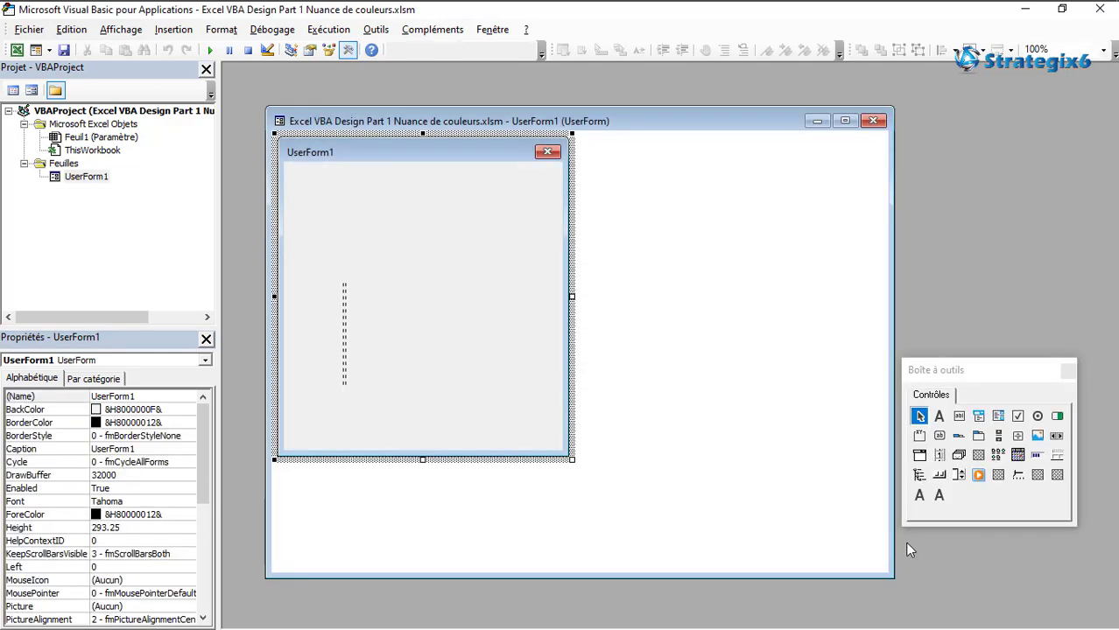
- Set UserForm1's BackColor to white (&H00FFFFFF&) from the Palette swatches
{"action": "left_click_drag", "start_coordinate": [892, 577], "coordinate": [762, 577]}
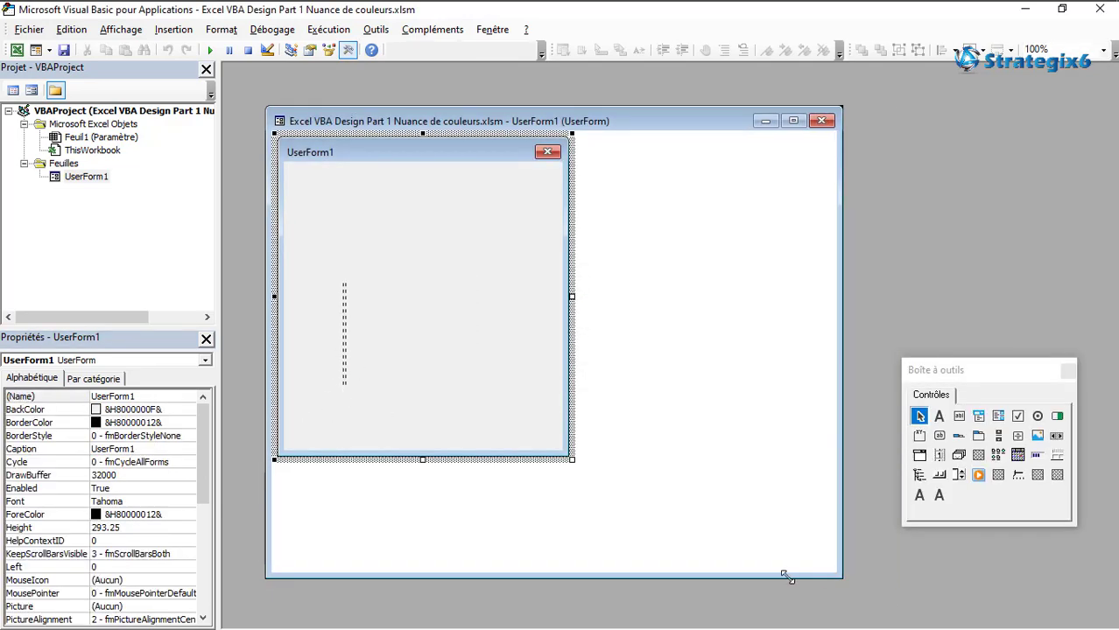
{"action": "left_click", "coordinate": [210, 396]}
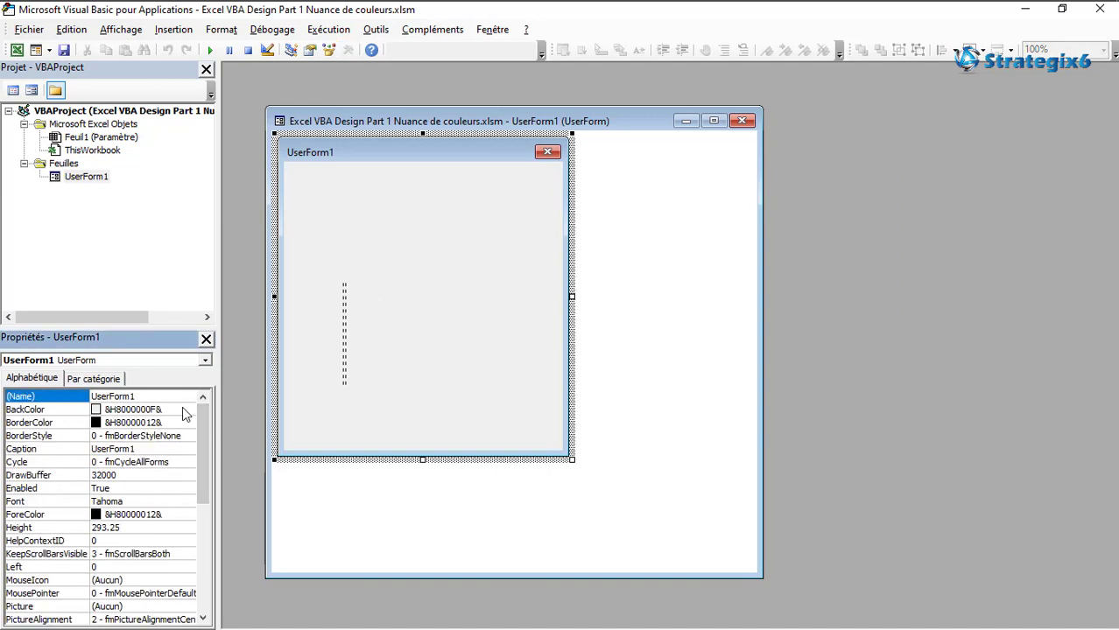
{"action": "left_click", "coordinate": [140, 409]}
{"action": "left_click", "coordinate": [188, 409]}
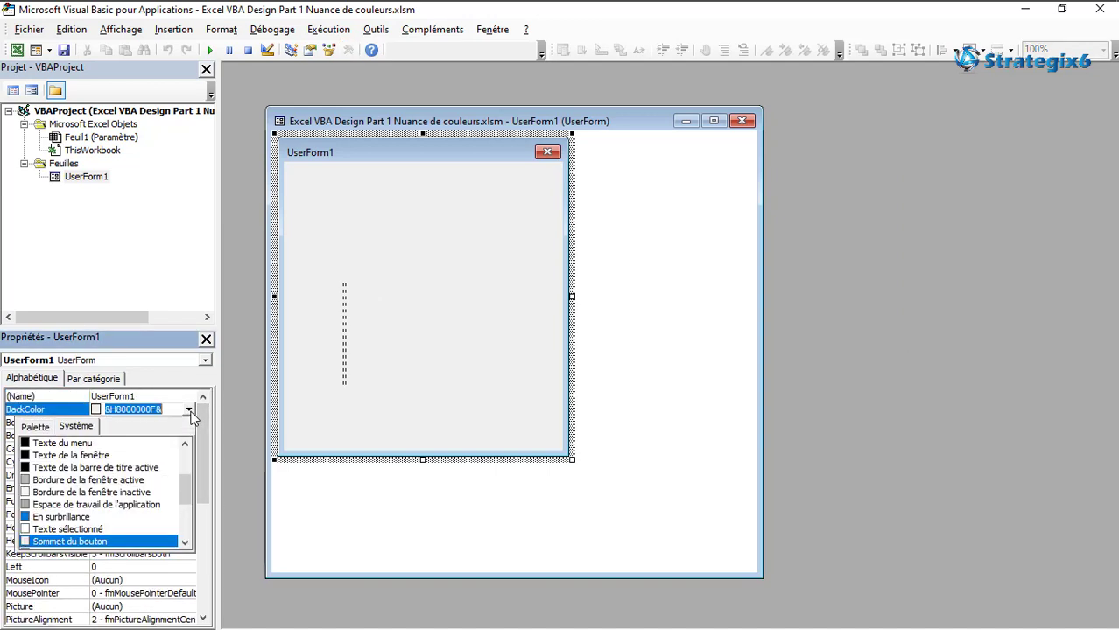
{"action": "left_click", "coordinate": [35, 426]}
{"action": "left_click", "coordinate": [28, 445]}
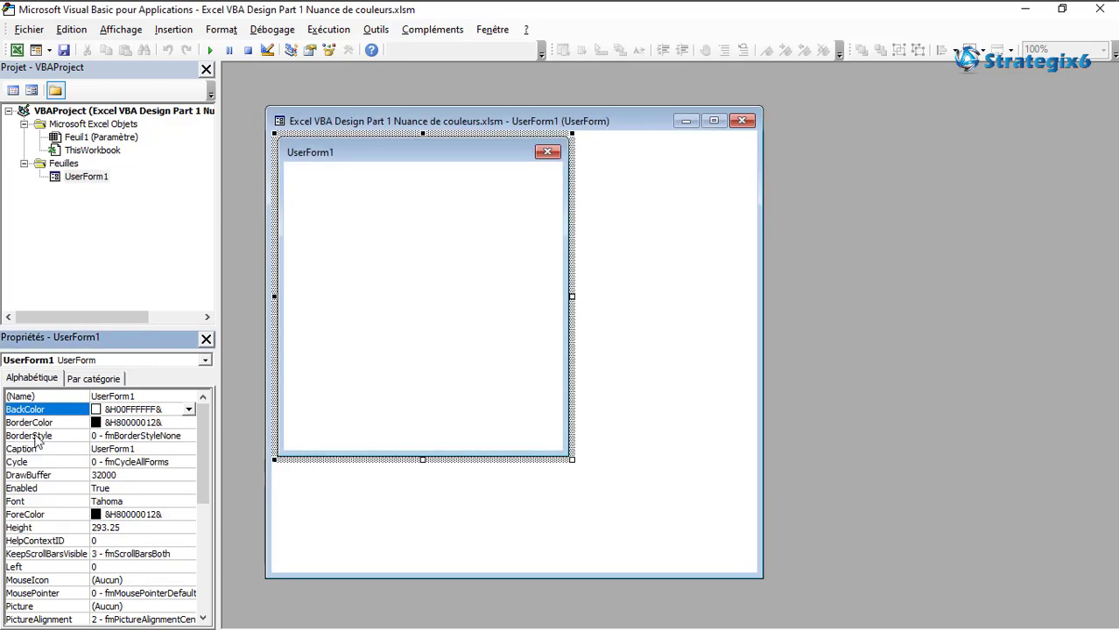
{"action": "left_click", "coordinate": [429, 238]}
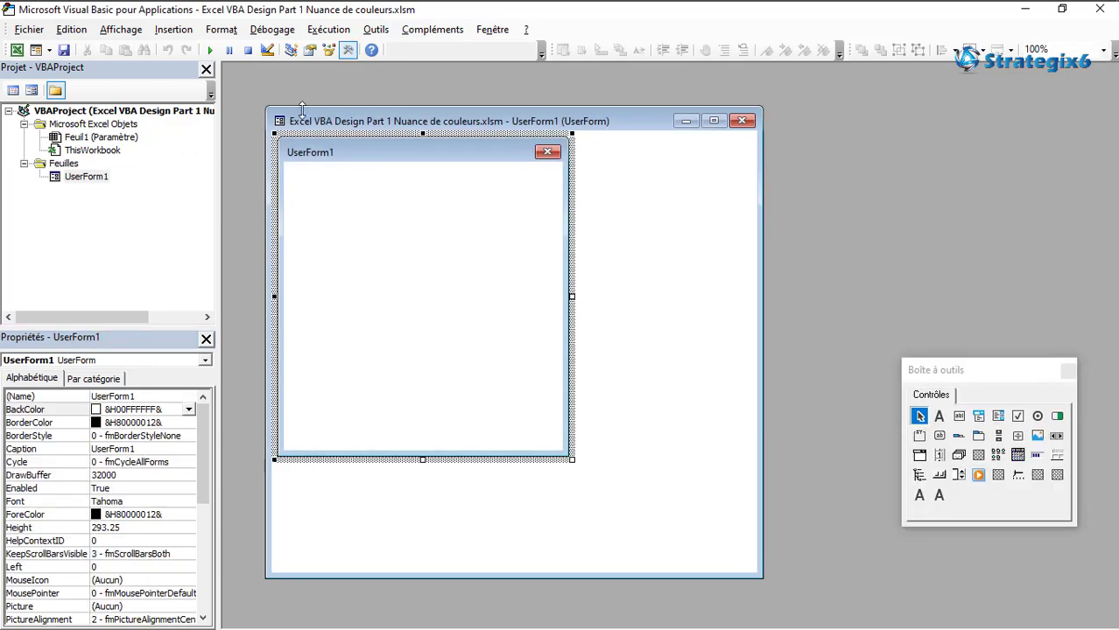
{"action": "left_click_drag", "start_coordinate": [327, 123], "coordinate": [309, 109]}
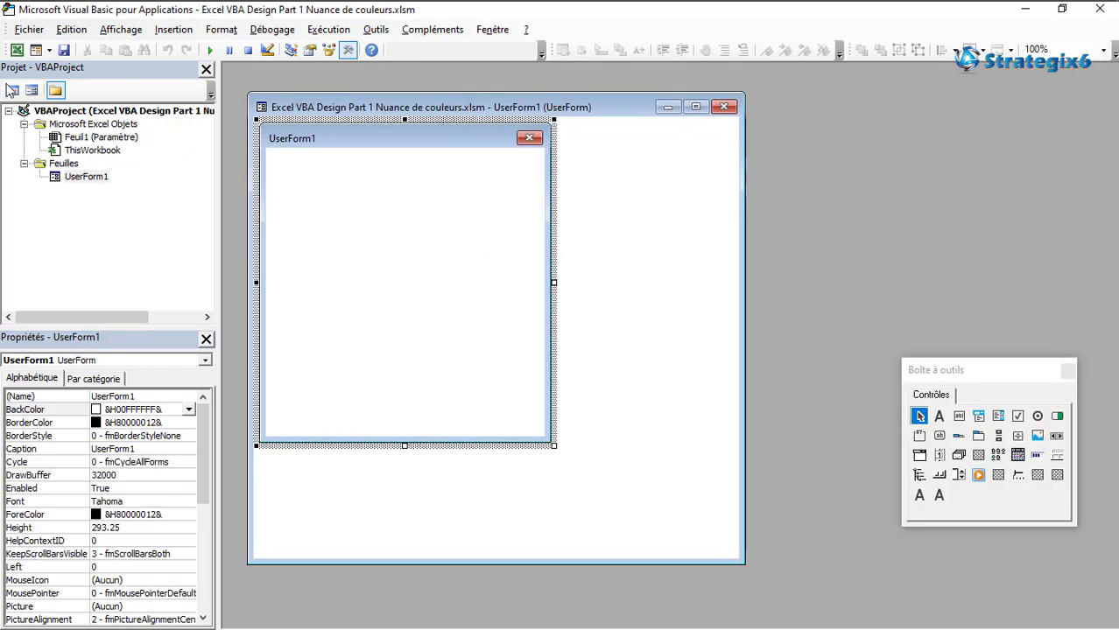
- Delete UserForm1 from the project without exporting it
{"action": "right_click", "coordinate": [79, 177]}
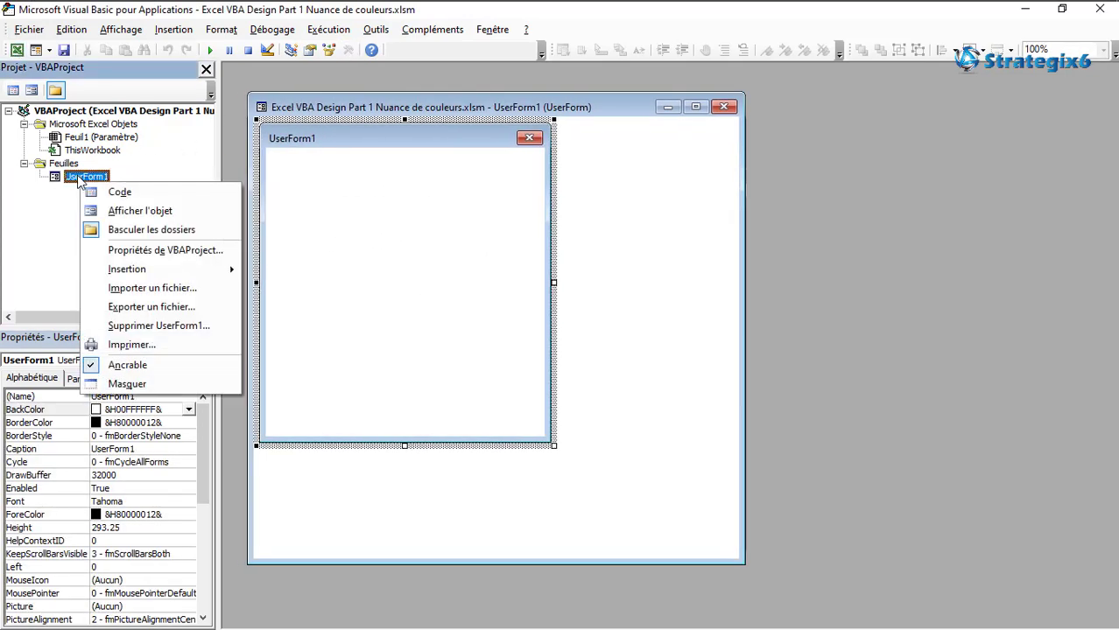
{"action": "left_click", "coordinate": [162, 325]}
{"action": "left_click", "coordinate": [541, 383]}
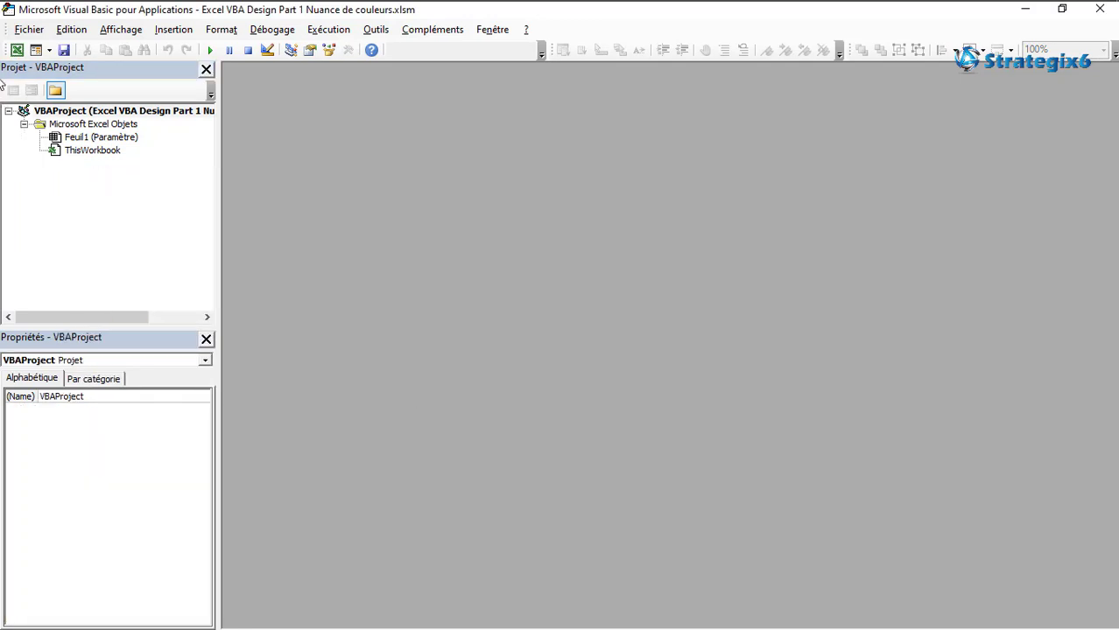
{"action": "left_click", "coordinate": [18, 50]}
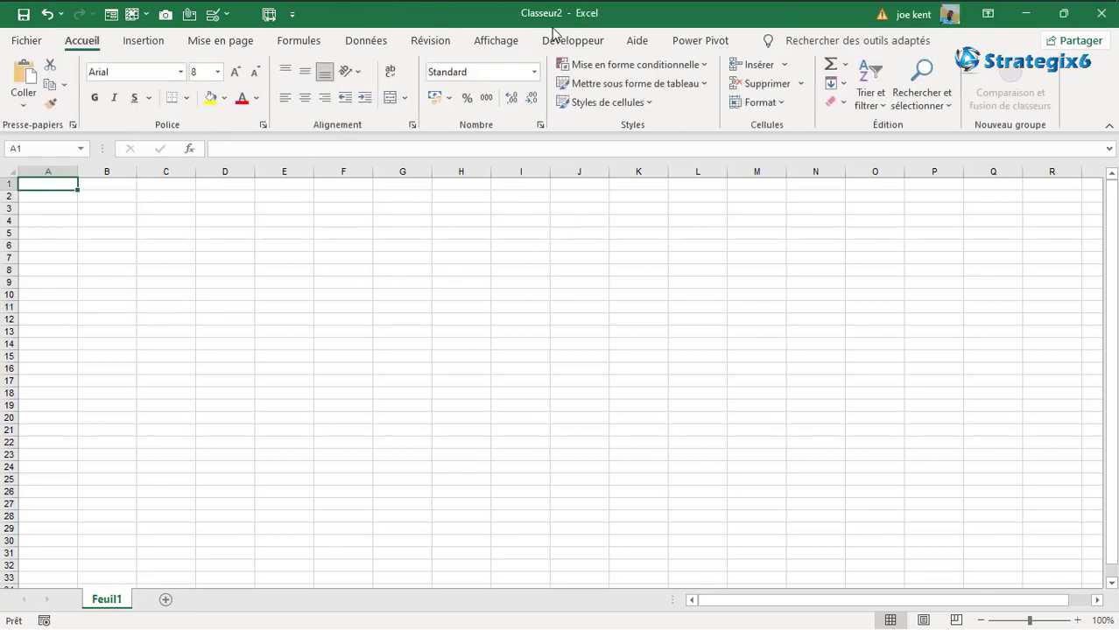
- Close the Nuance de couleurs workbook, answering the save-changes prompt
{"action": "key", "text": "super+Down"}
{"action": "key", "text": "super+Down"}
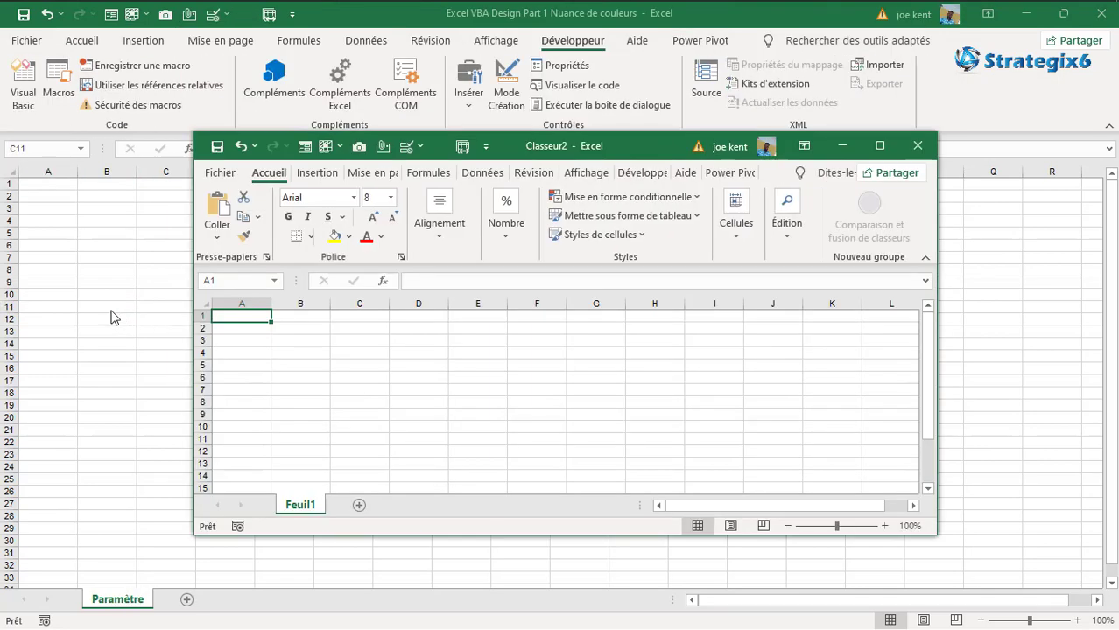
{"action": "left_click", "coordinate": [1099, 13]}
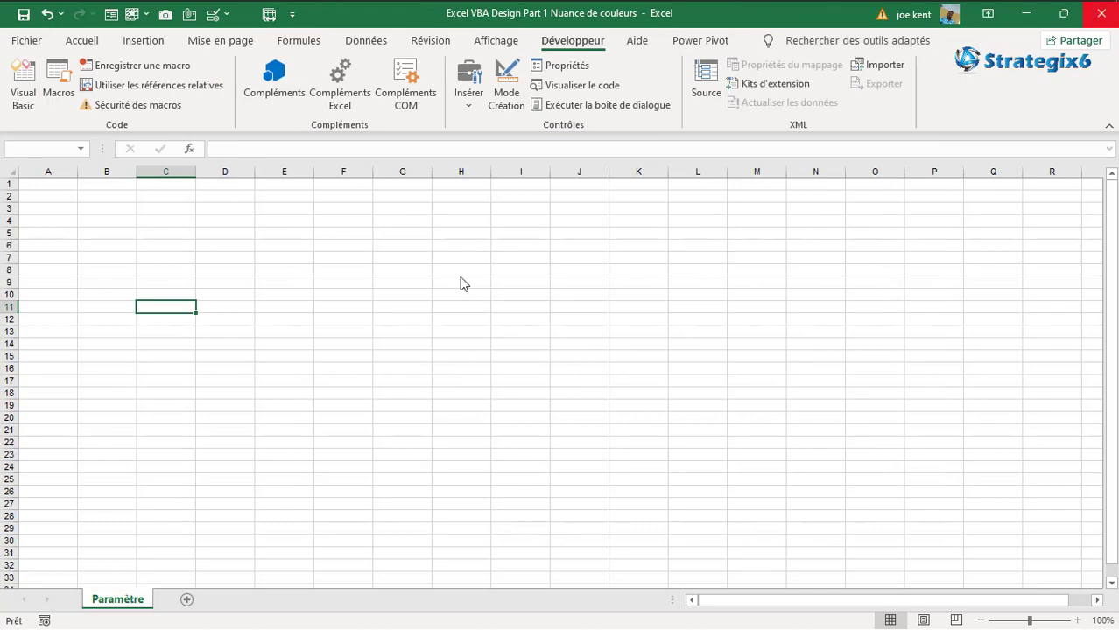
{"action": "left_click", "coordinate": [558, 359]}
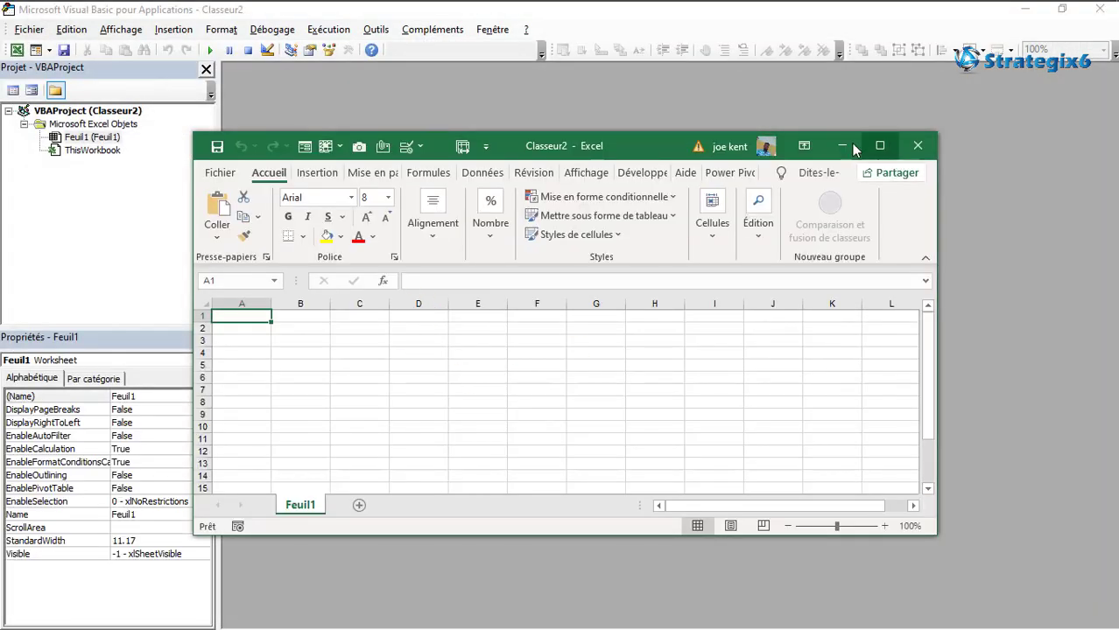
- In Classeur2's VBA editor, insert a new UserForm and start naming it Usf_palette
{"action": "left_click", "coordinate": [878, 145]}
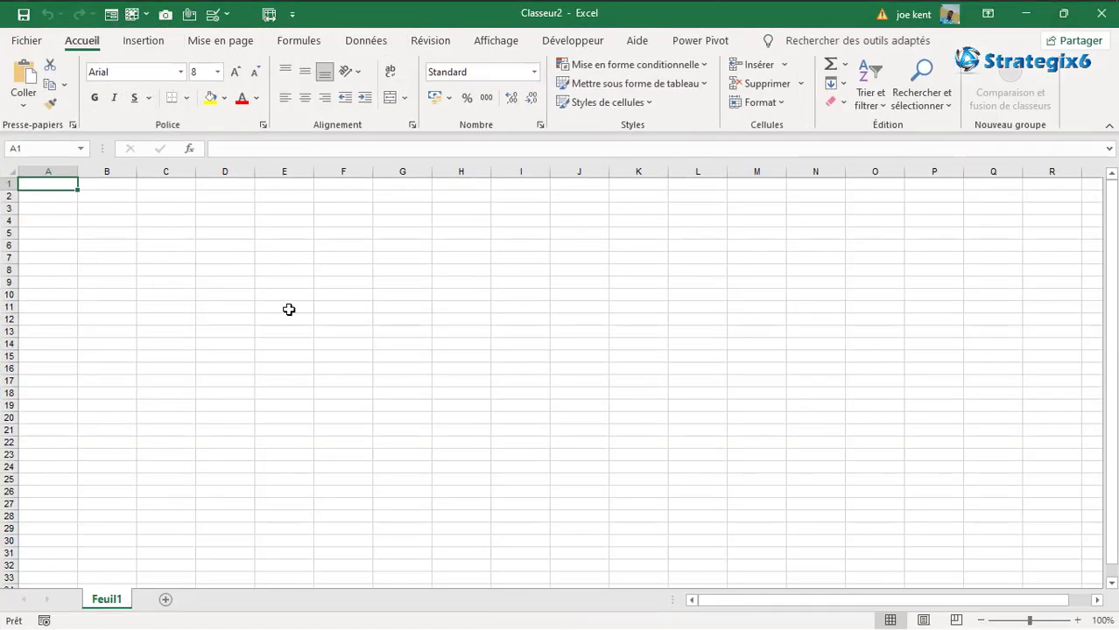
{"action": "left_click", "coordinate": [569, 44]}
{"action": "left_click", "coordinate": [21, 83]}
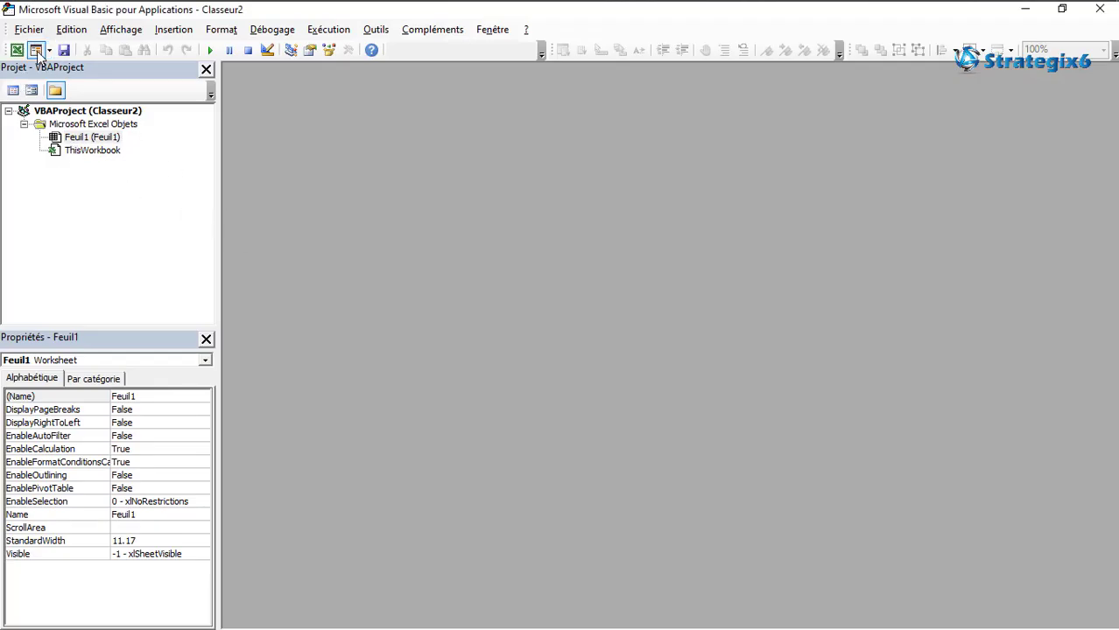
{"action": "left_click", "coordinate": [36, 50]}
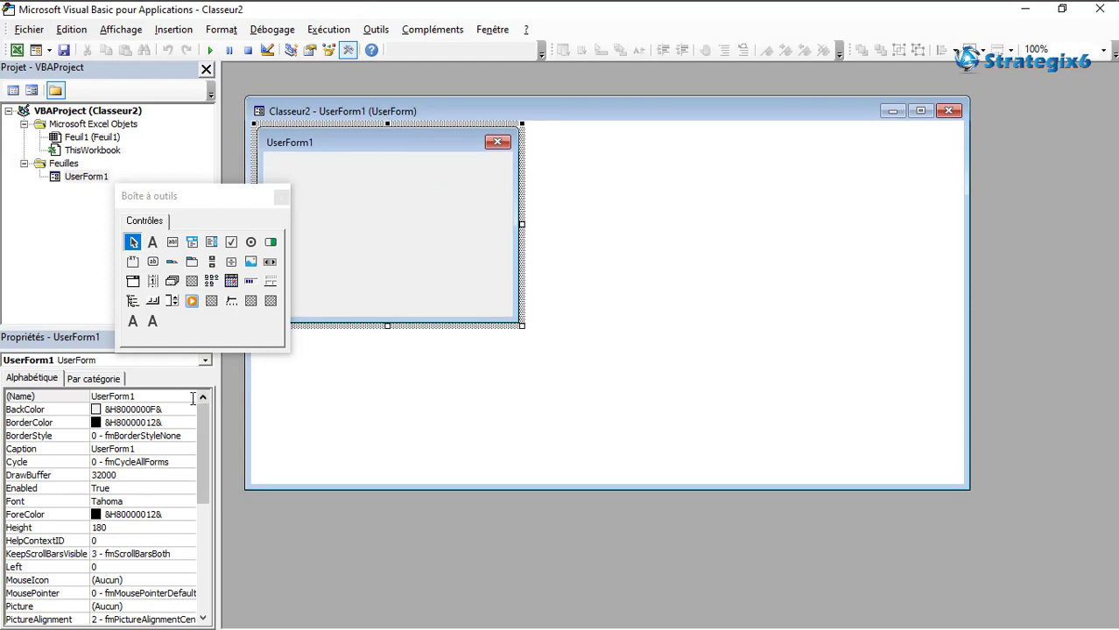
{"action": "left_click", "coordinate": [44, 396]}
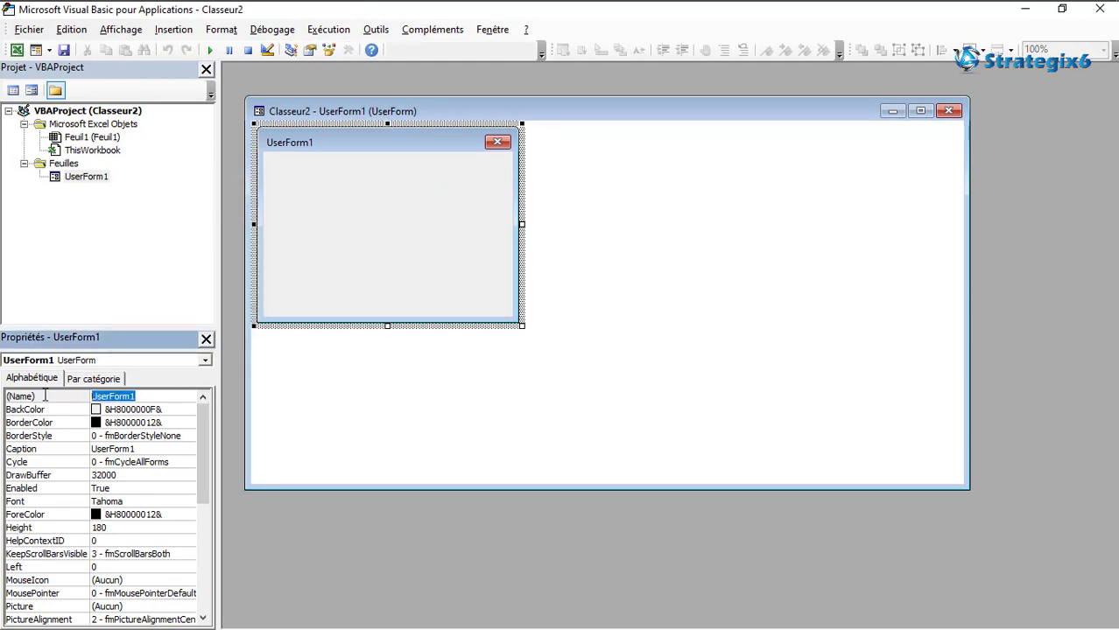
{"action": "type", "text": "Usf_palette"}
- Confirm the name Usf_palette, make the form taller and set its BackColor to white
{"action": "key", "text": "Return"}
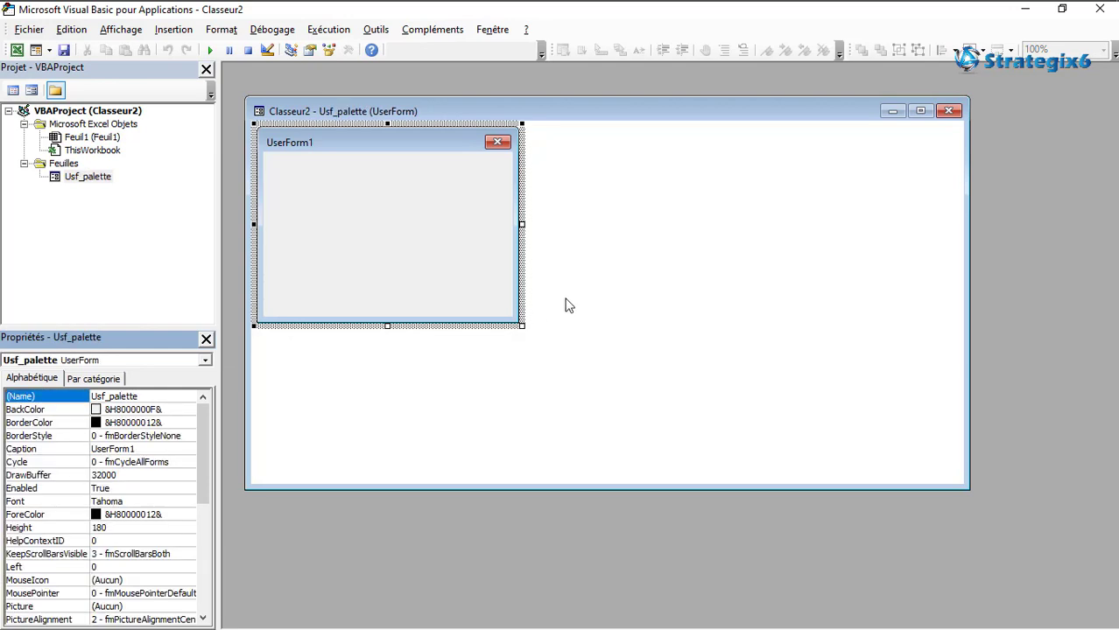
{"action": "left_click_drag", "start_coordinate": [967, 487], "coordinate": [876, 528]}
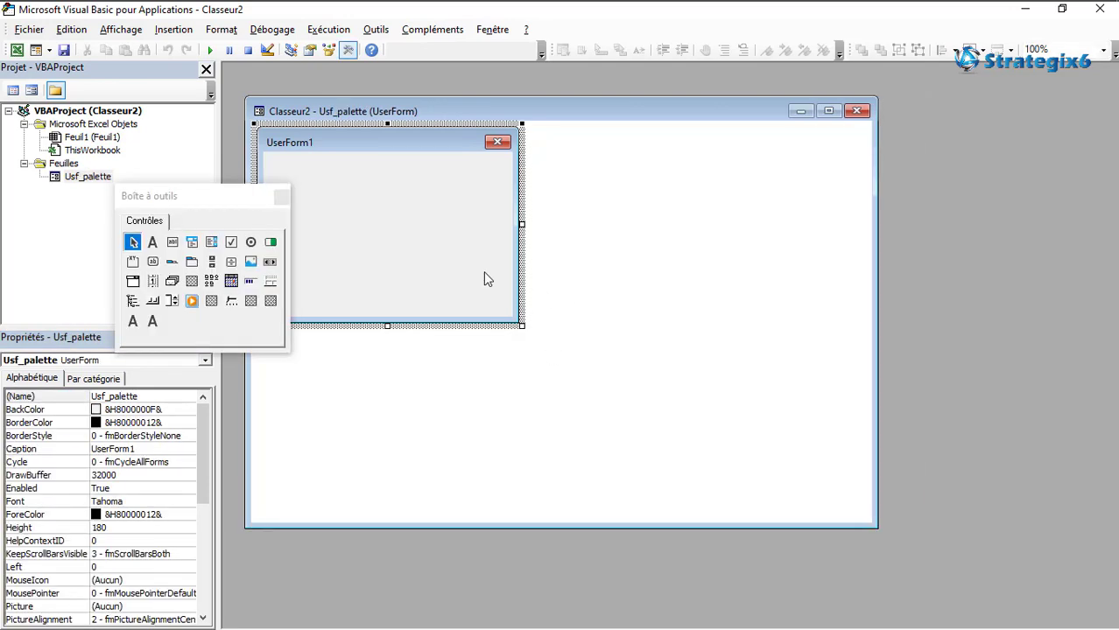
{"action": "left_click_drag", "start_coordinate": [213, 201], "coordinate": [920, 234]}
{"action": "mouse_move", "coordinate": [522, 326]}
{"action": "left_mouse_down"}
{"action": "mouse_move", "coordinate": [487, 371]}
{"action": "mouse_move", "coordinate": [578, 471]}
{"action": "left_mouse_up"}
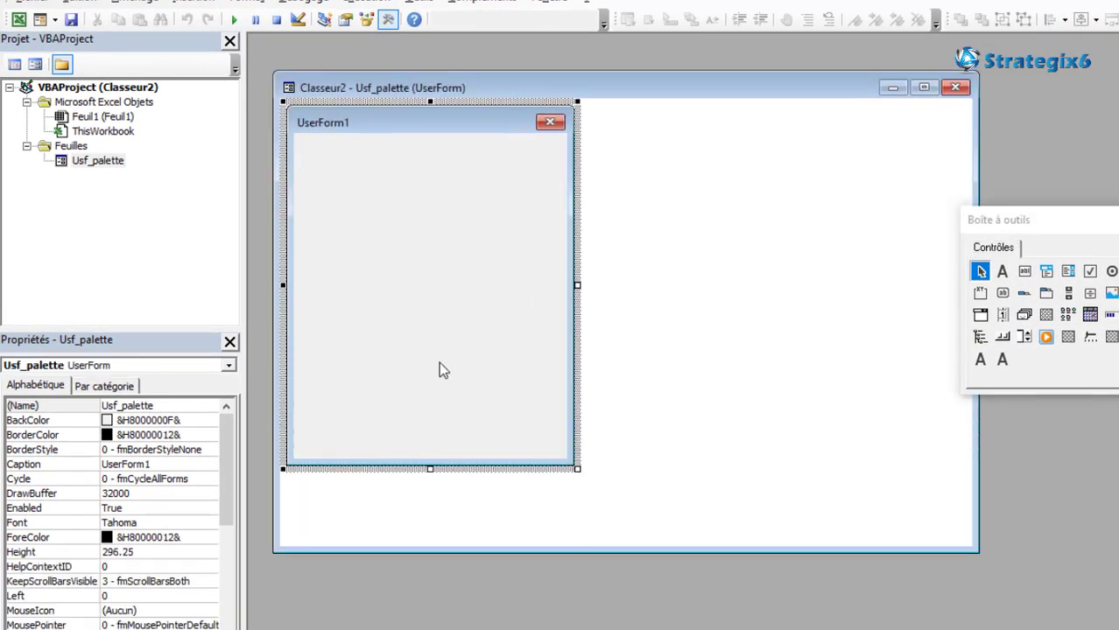
{"action": "left_click", "coordinate": [203, 422]}
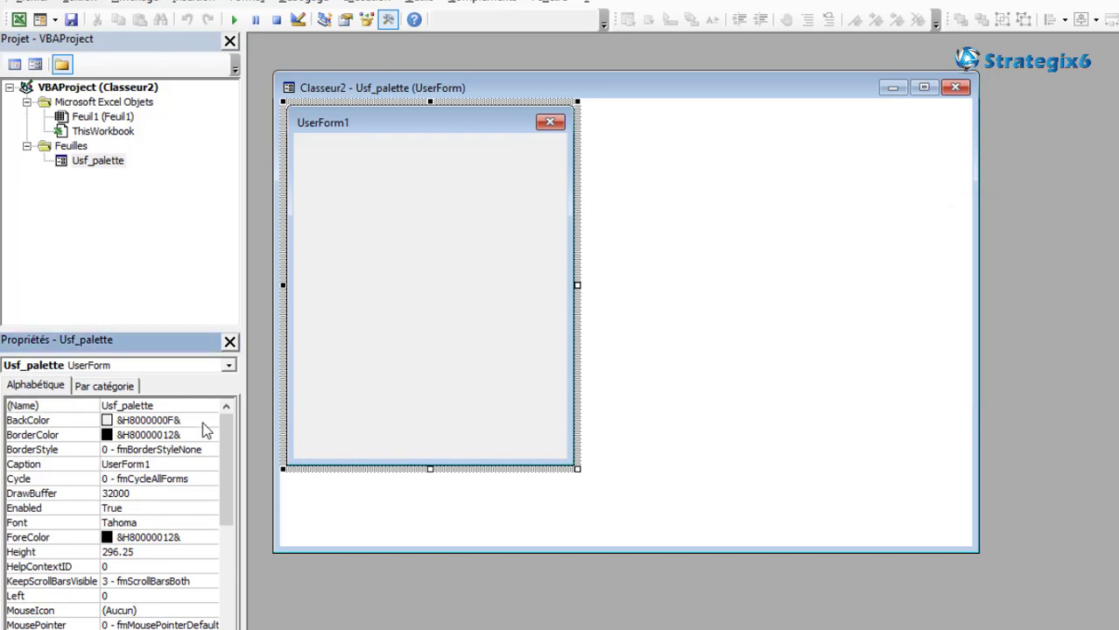
{"action": "left_click", "coordinate": [210, 420]}
{"action": "left_click", "coordinate": [39, 439]}
{"action": "left_click", "coordinate": [33, 457]}
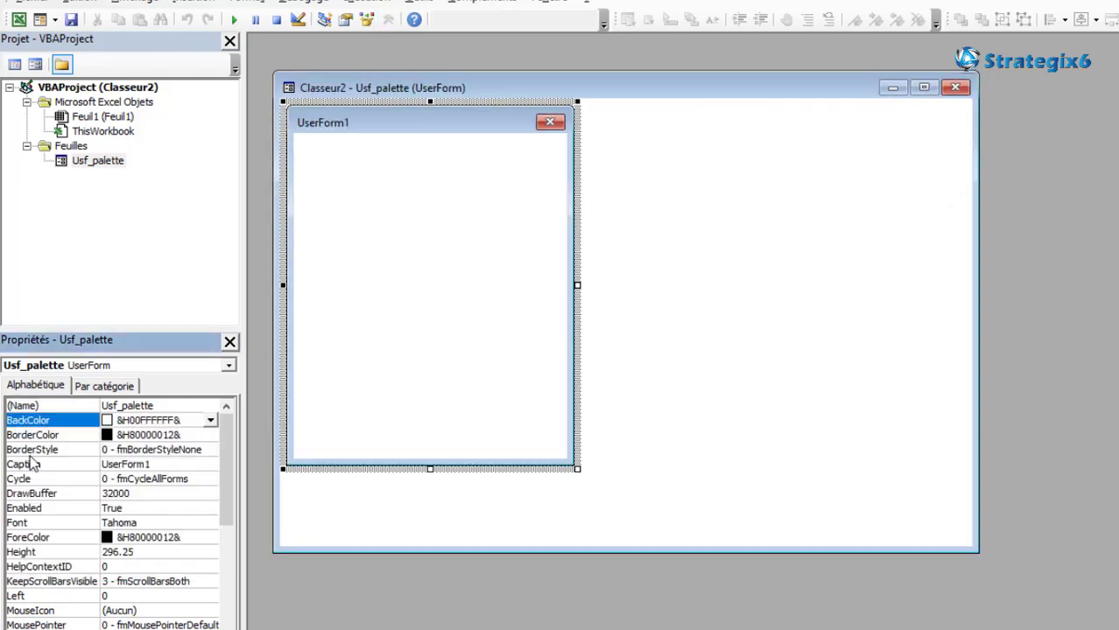
{"action": "left_click", "coordinate": [451, 307]}
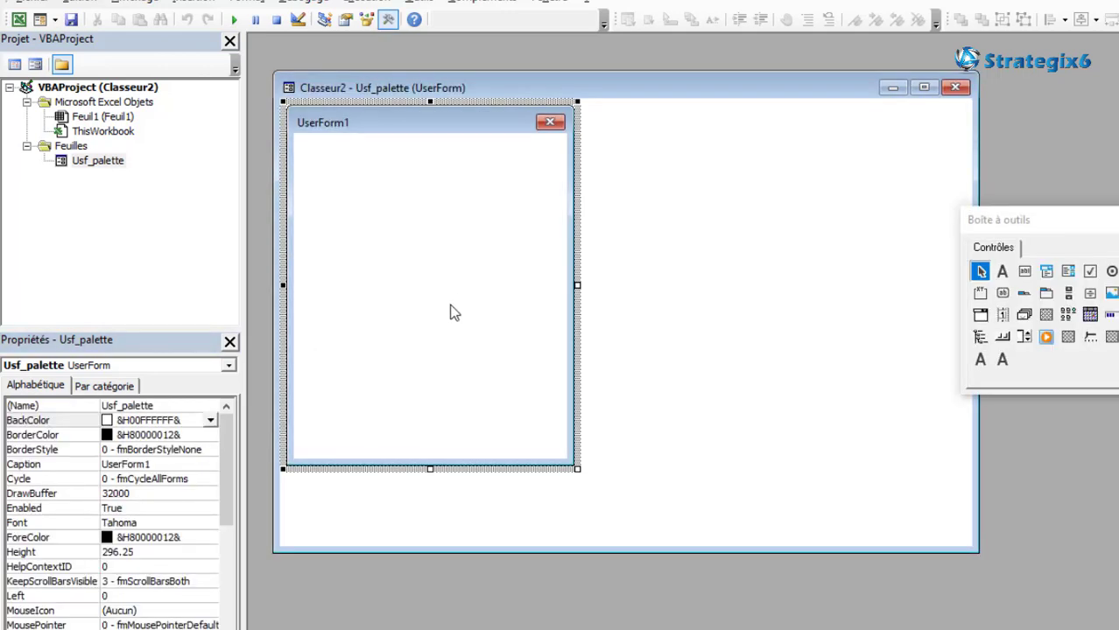
- Set the form's caption to 'Palette de couleurs' and widen it slightly
{"action": "left_click", "coordinate": [144, 465]}
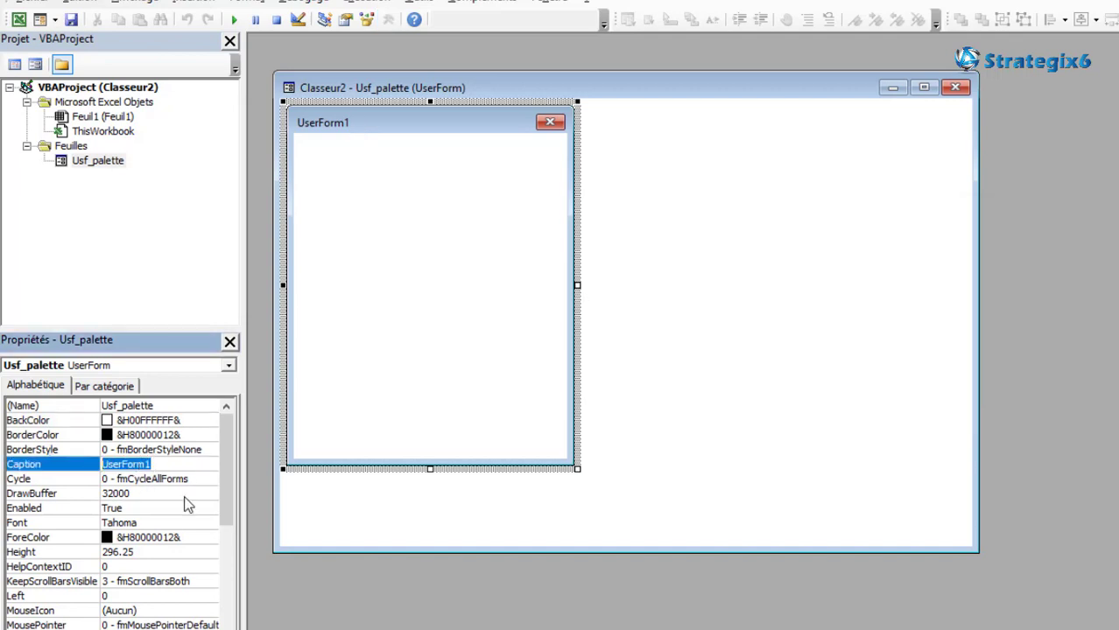
{"action": "type", "text": "Palette de"}
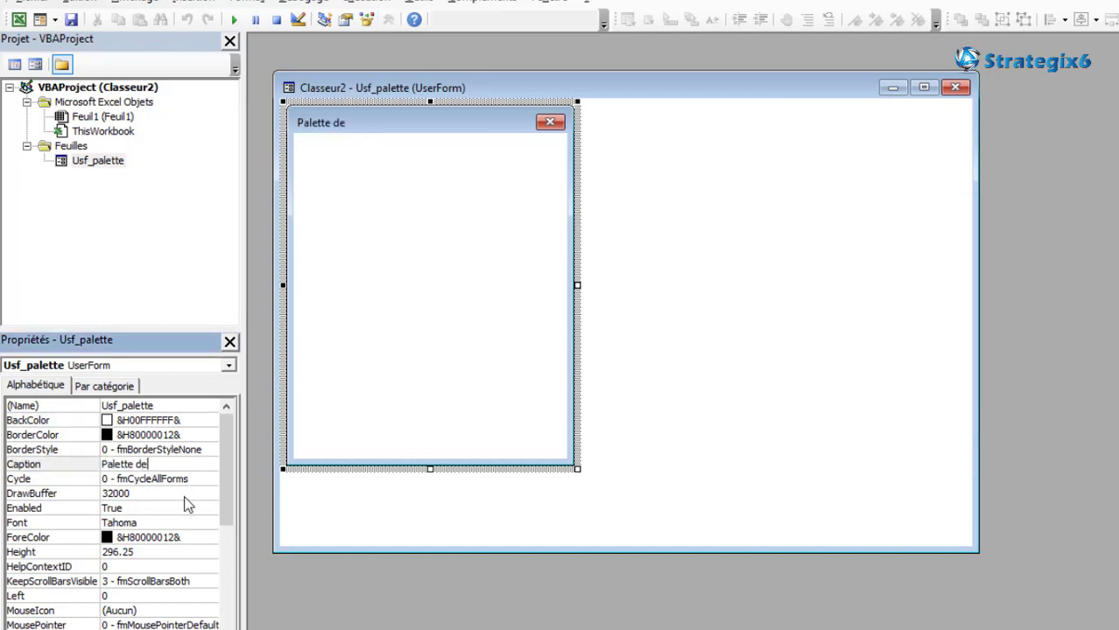
{"action": "type", "text": " couleurs"}
{"action": "left_click", "coordinate": [292, 362]}
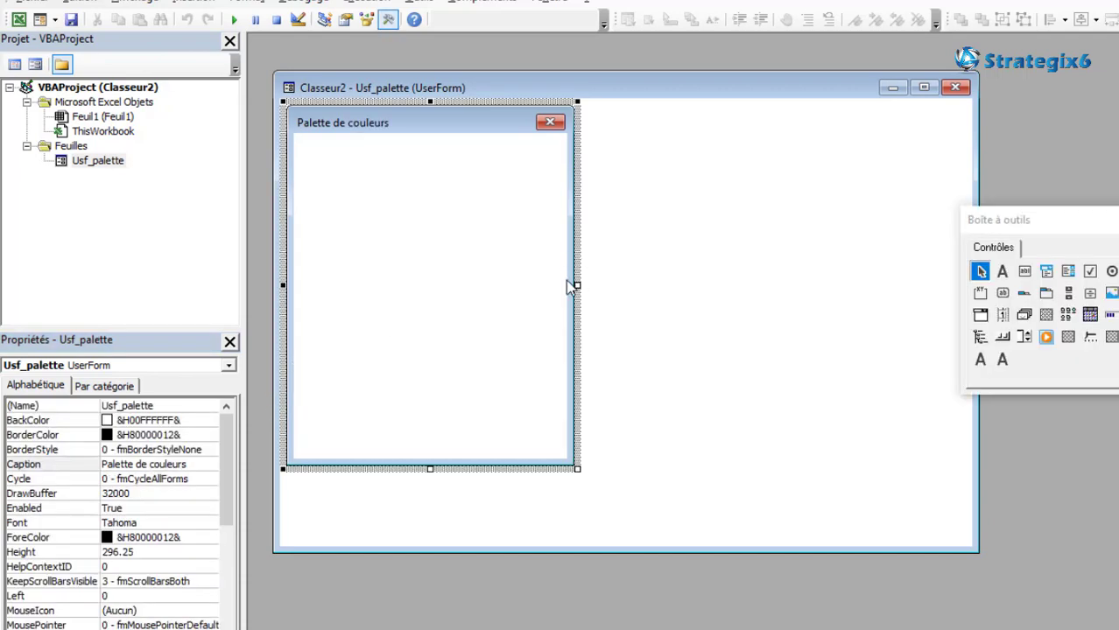
{"action": "left_click_drag", "start_coordinate": [571, 286], "coordinate": [615, 286]}
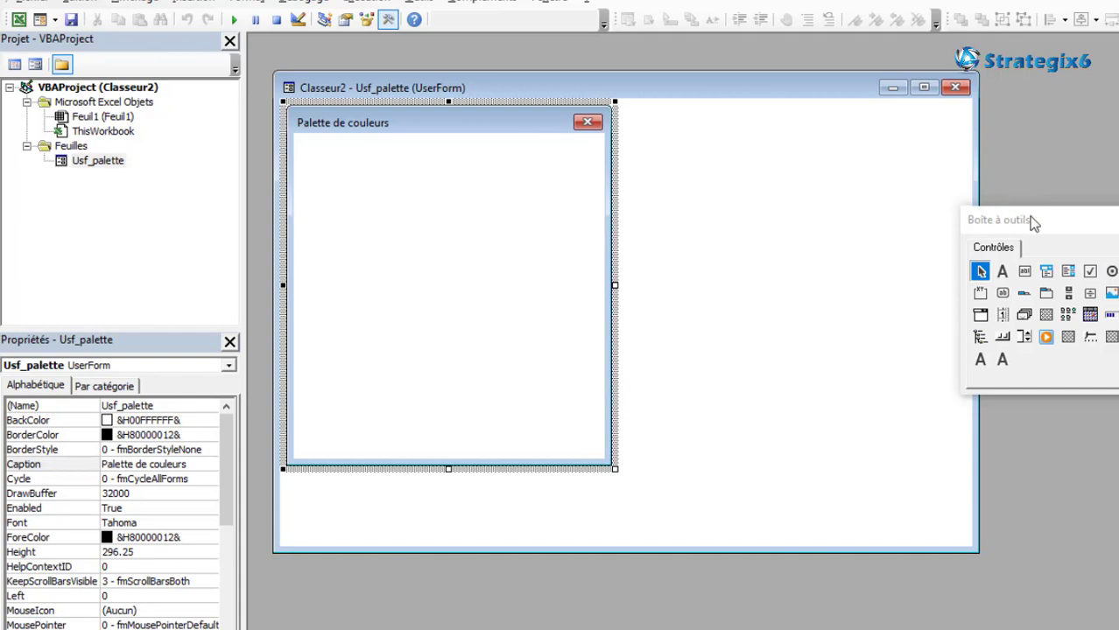
{"action": "left_click_drag", "start_coordinate": [1031, 221], "coordinate": [782, 168]}
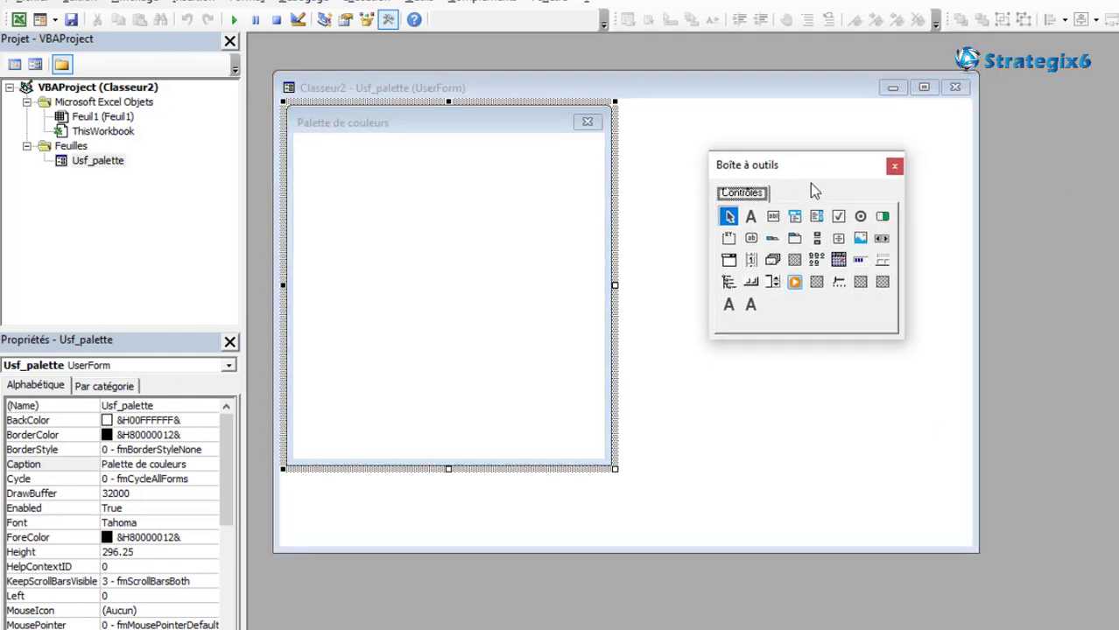
- Draw a tall narrow Image1 on the form's left and set its height to 250
{"action": "left_click_drag", "start_coordinate": [765, 167], "coordinate": [800, 147]}
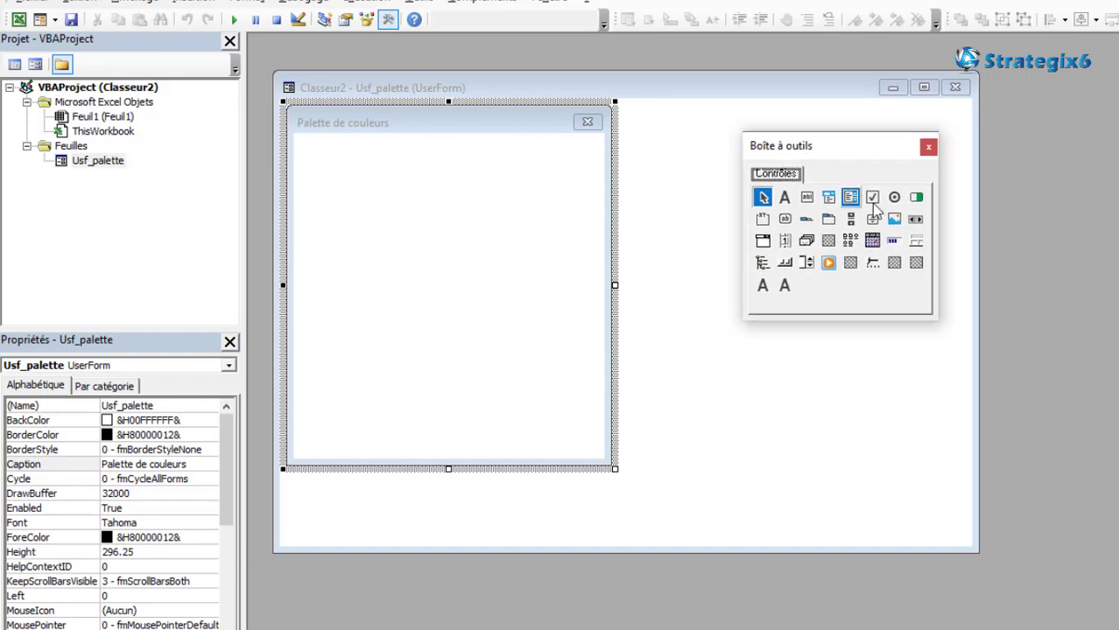
{"action": "left_click", "coordinate": [894, 222]}
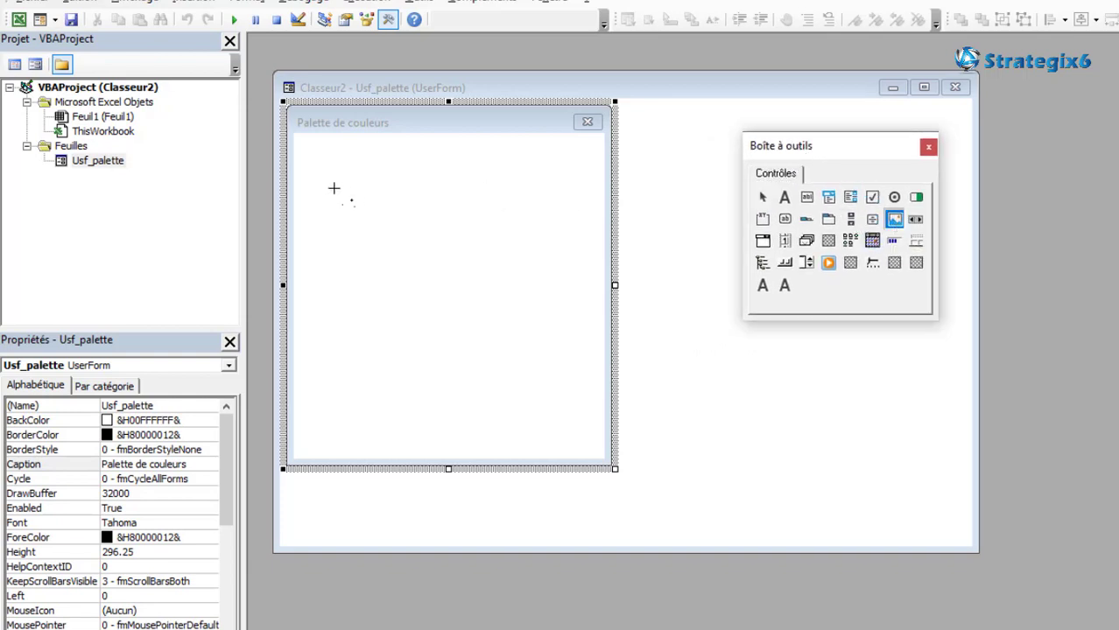
{"action": "left_click_drag", "start_coordinate": [341, 178], "coordinate": [352, 378]}
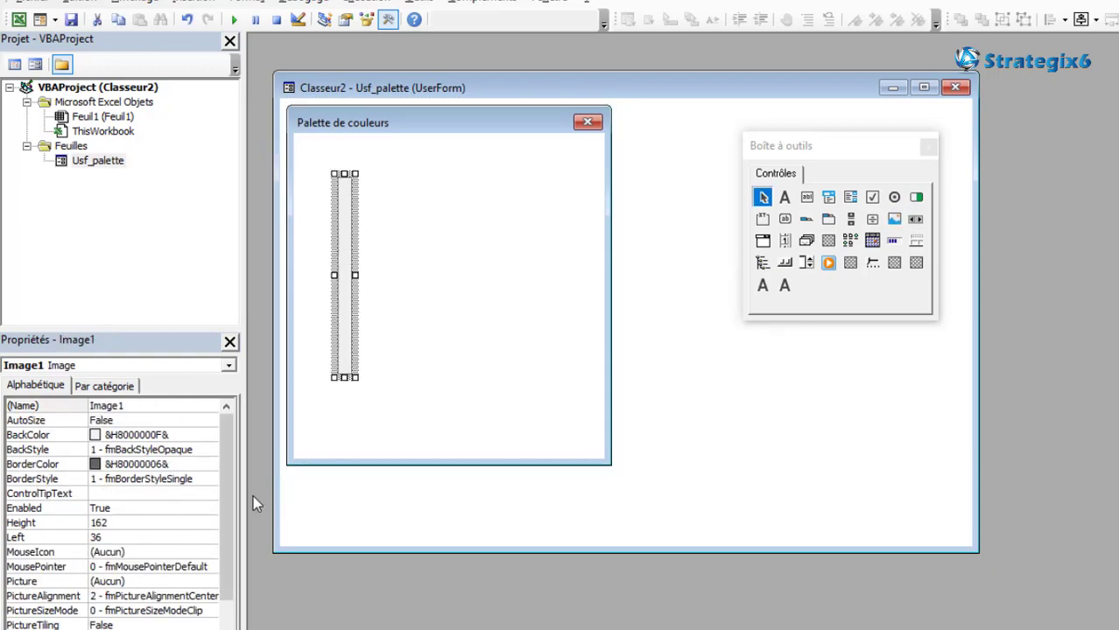
{"action": "left_click_drag", "start_coordinate": [222, 470], "coordinate": [223, 486]}
{"action": "left_click", "coordinate": [113, 508]}
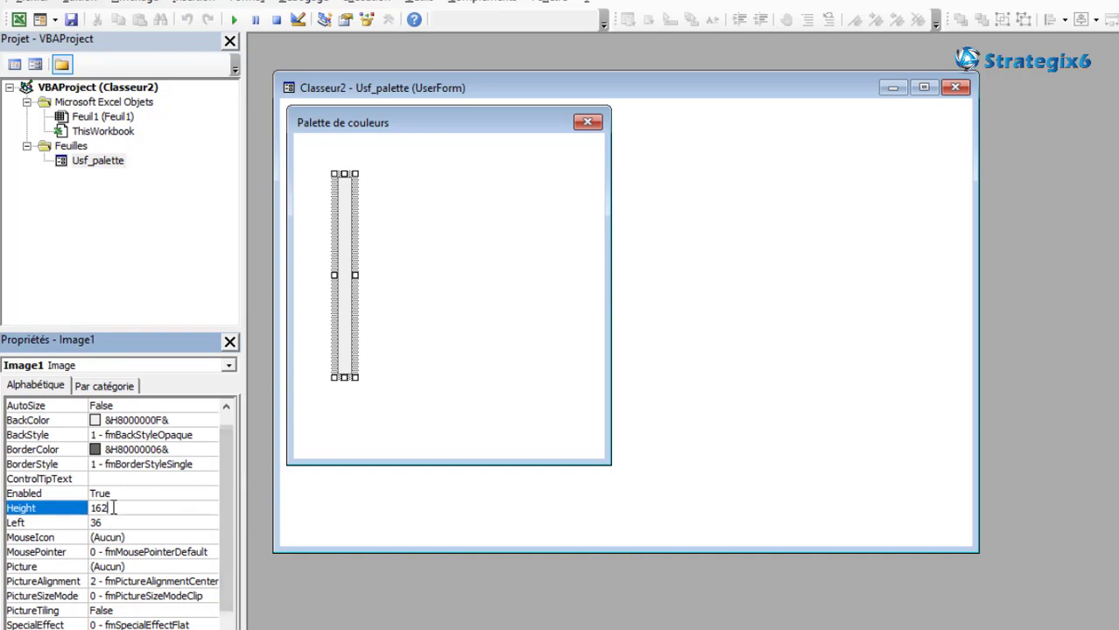
{"action": "left_click", "coordinate": [68, 513]}
{"action": "type", "text": "250"}
{"action": "key", "text": "Return"}
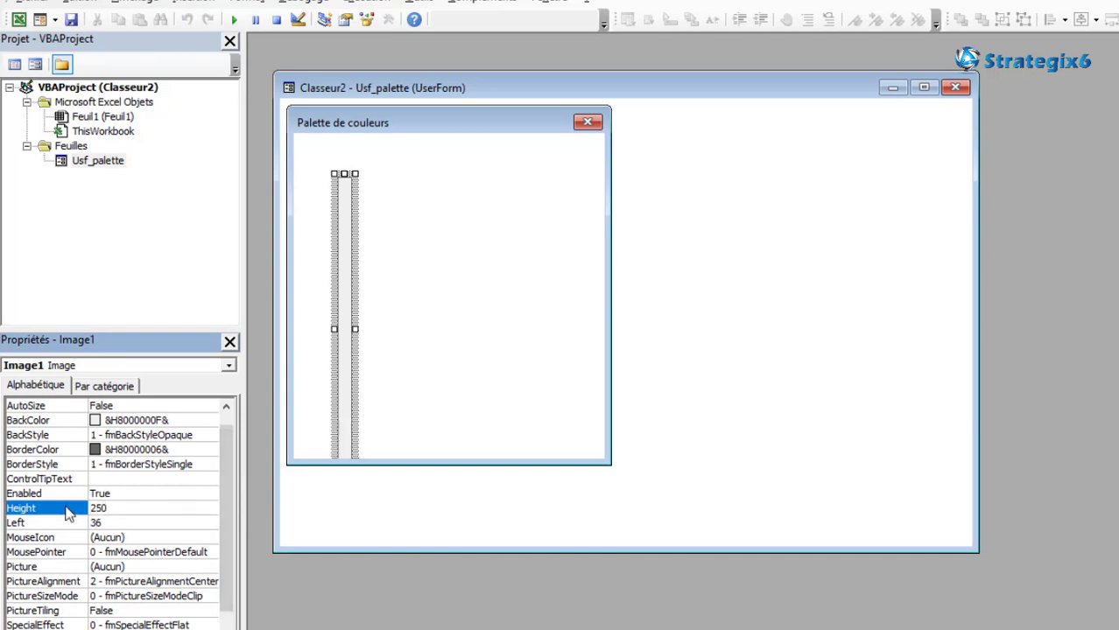
- Make the palette form taller and remove Image1's border (0 - fmBorderStyleNone)
{"action": "left_click", "coordinate": [453, 424]}
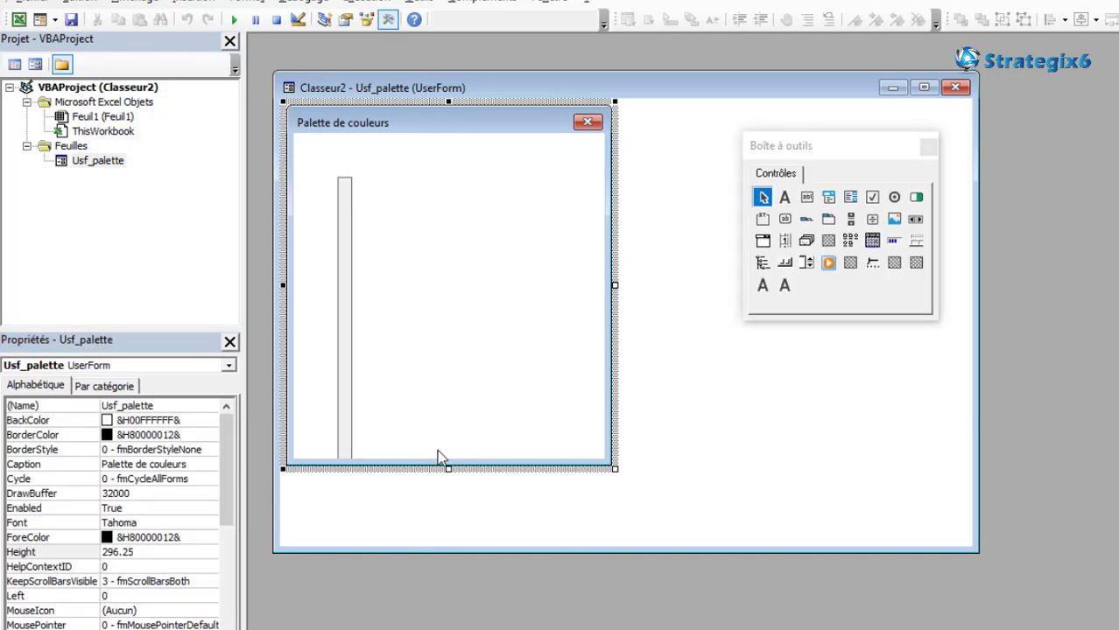
{"action": "left_click_drag", "start_coordinate": [448, 466], "coordinate": [449, 533]}
{"action": "left_click", "coordinate": [349, 340]}
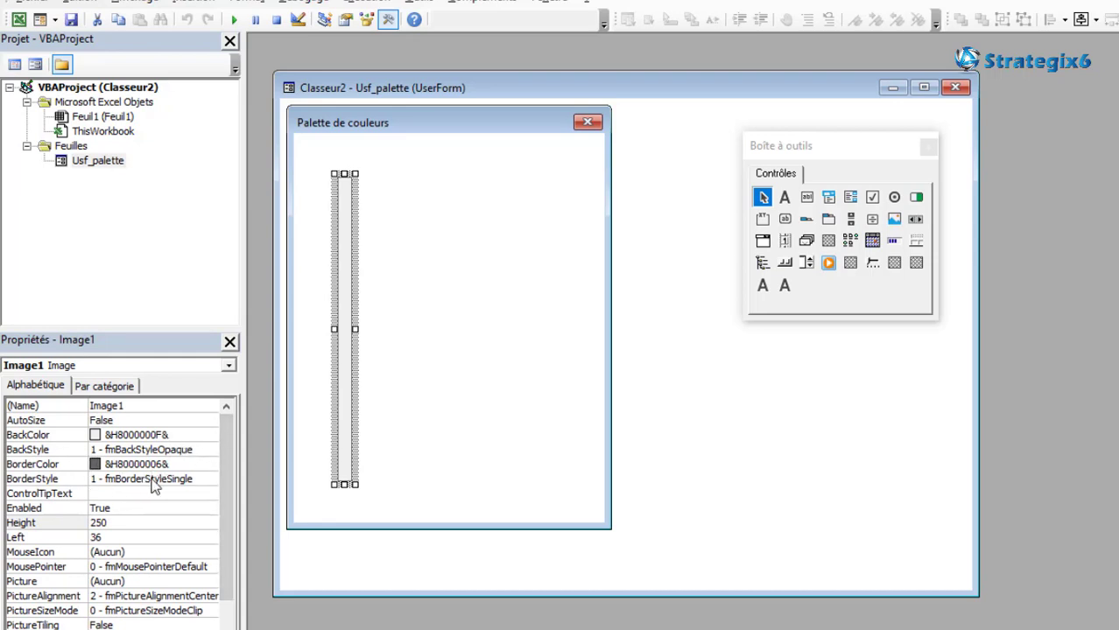
{"action": "double_click", "coordinate": [153, 479]}
{"action": "left_click", "coordinate": [437, 318]}
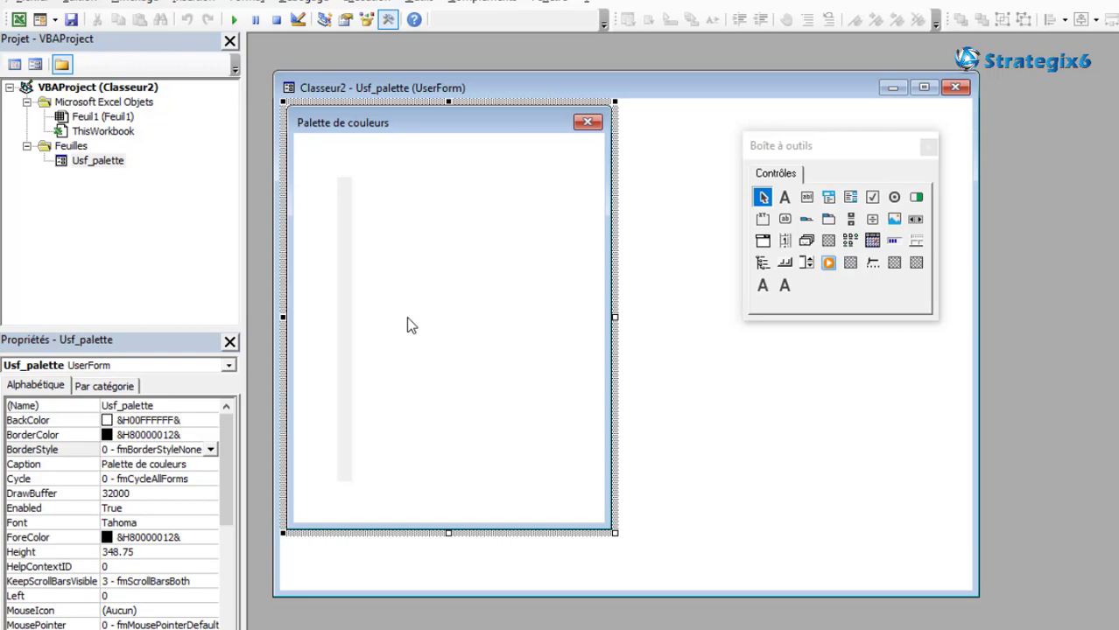
{"action": "left_click", "coordinate": [344, 326]}
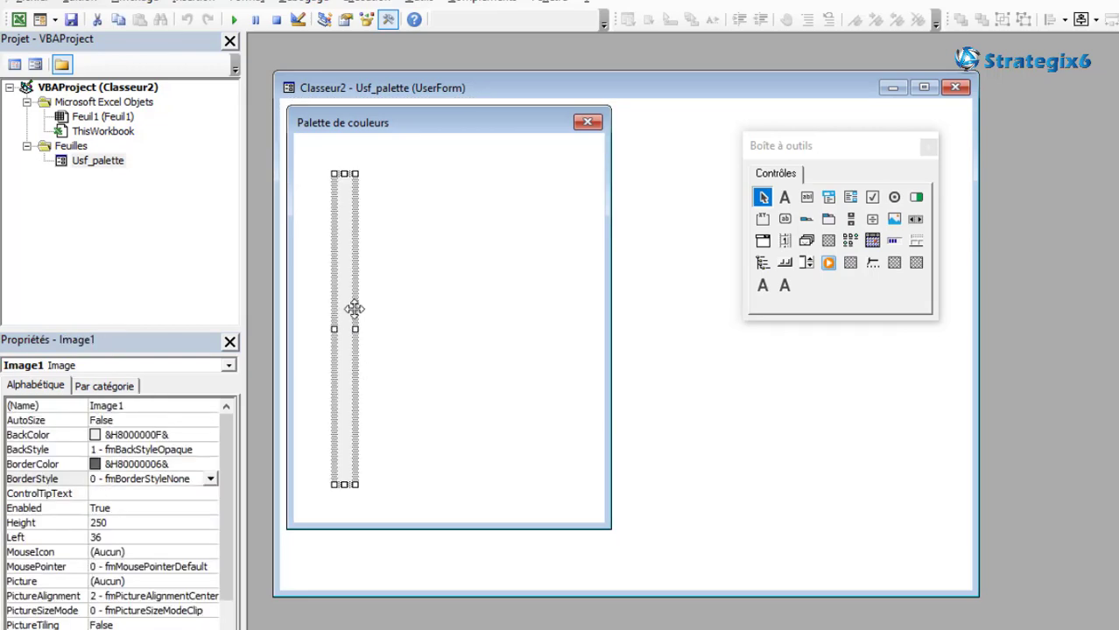
{"action": "left_click_drag", "start_coordinate": [354, 328], "coordinate": [352, 328]}
{"action": "left_click", "coordinate": [402, 326]}
{"action": "left_click", "coordinate": [343, 356]}
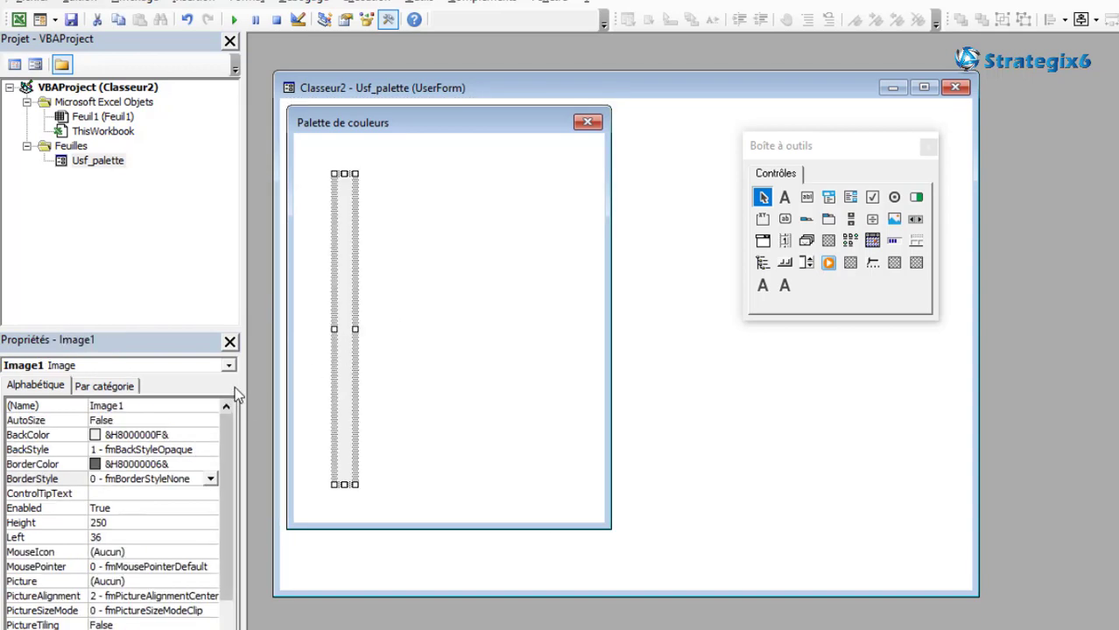
- Give Image1 a dark red BackColor (&H000000C0&) from the Palette swatches
{"action": "left_click", "coordinate": [212, 432]}
{"action": "left_click", "coordinate": [212, 433]}
{"action": "left_click", "coordinate": [39, 453]}
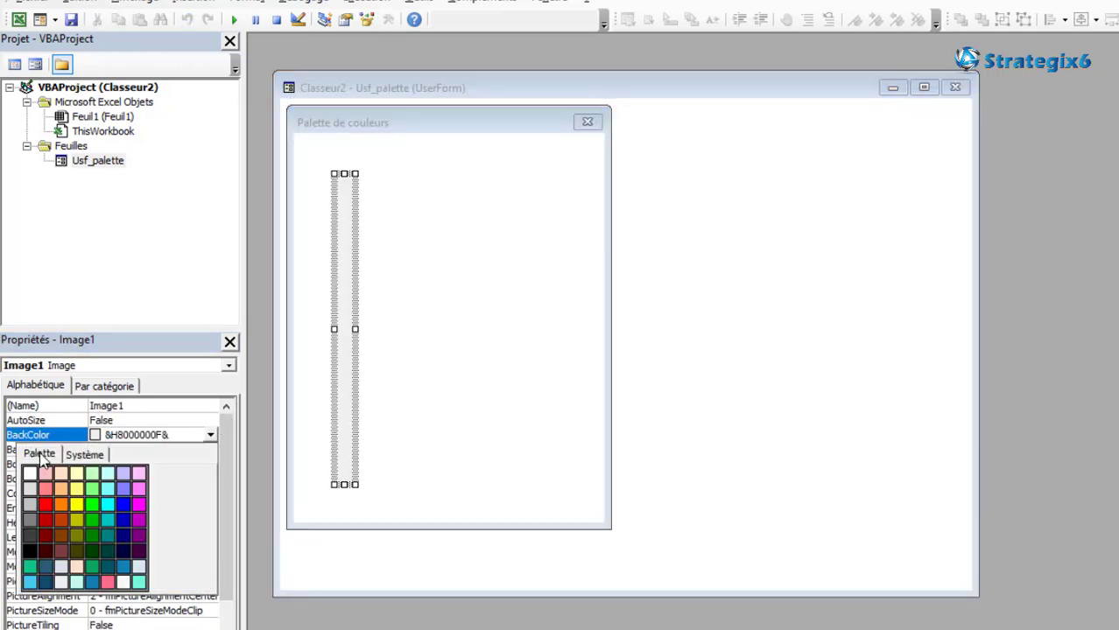
{"action": "left_click", "coordinate": [48, 518]}
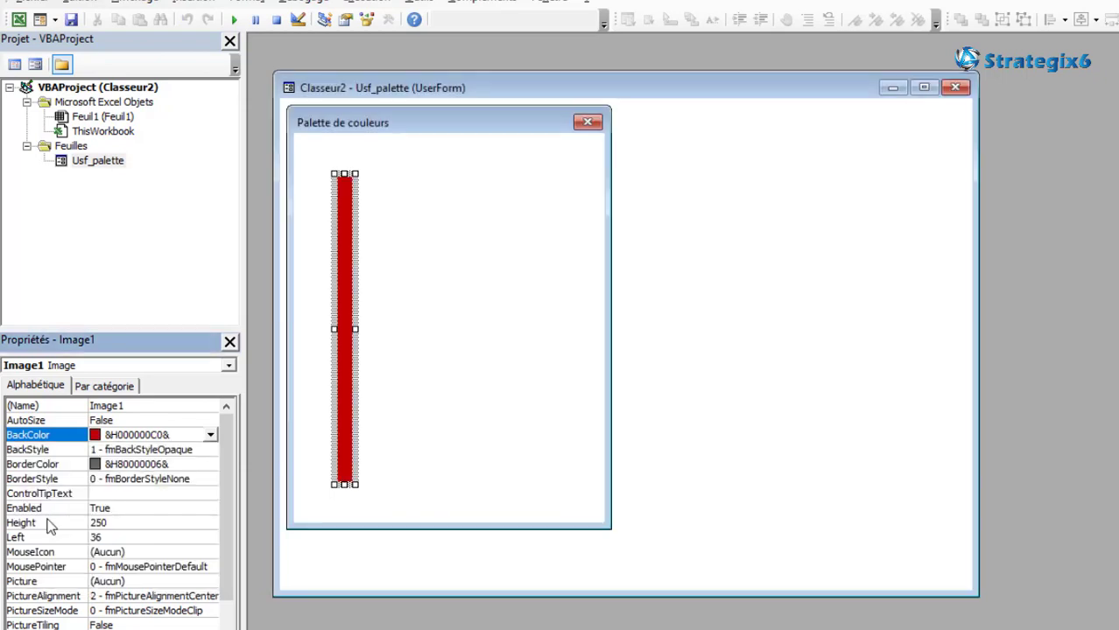
{"action": "left_click", "coordinate": [359, 392]}
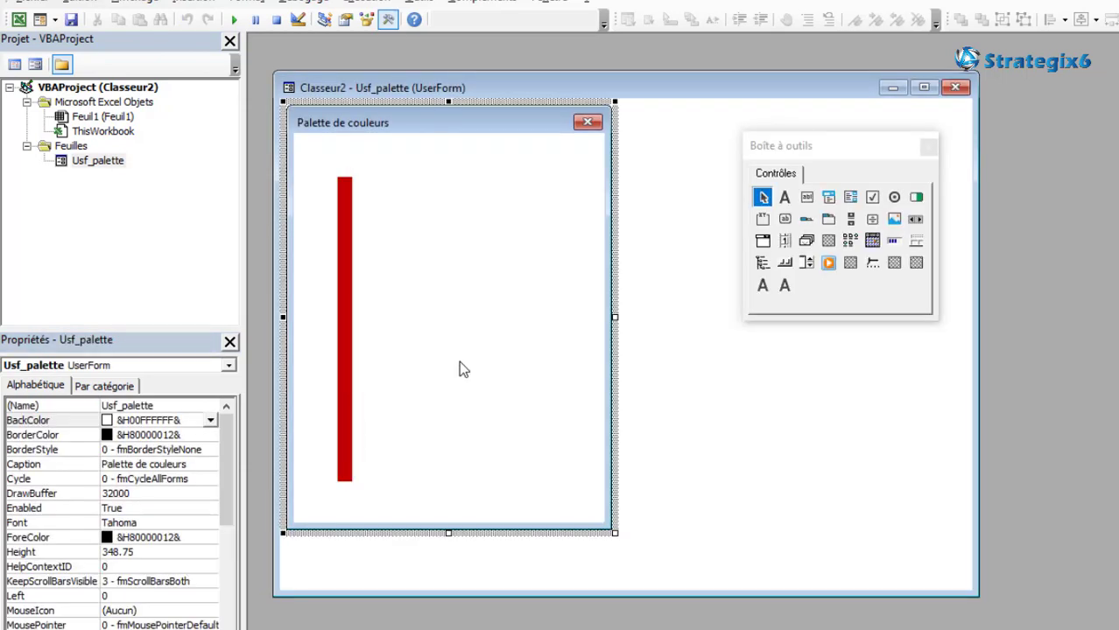
- Draw a small Image2 below the red bar and colour it dark grey (&H00404040&)
{"action": "left_click", "coordinate": [894, 219]}
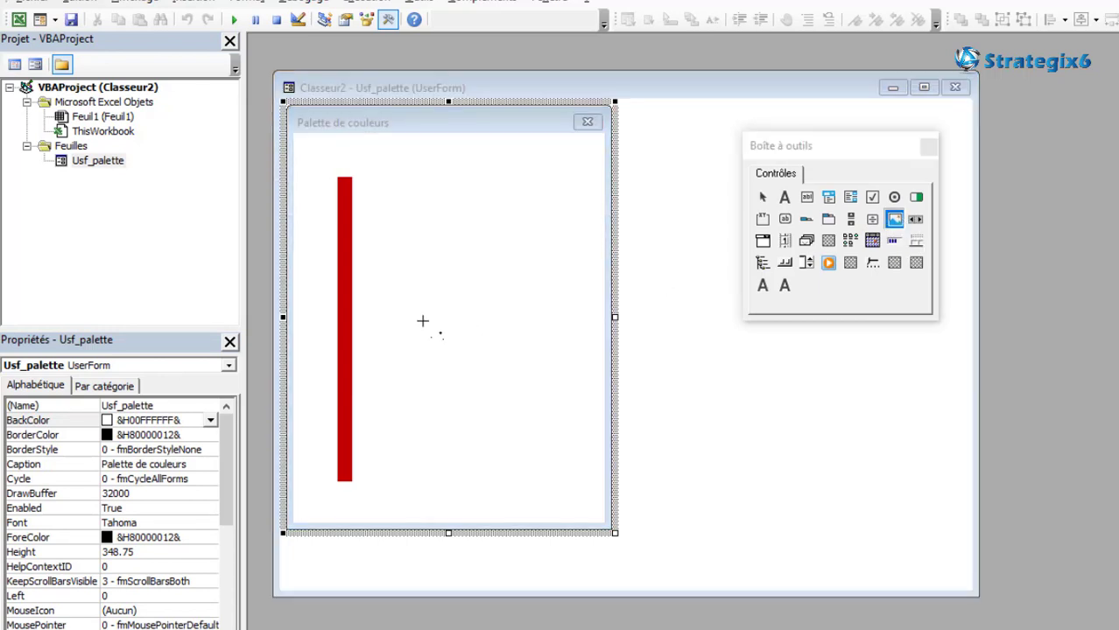
{"action": "mouse_move", "coordinate": [432, 333]}
{"action": "left_mouse_down"}
{"action": "mouse_move", "coordinate": [456, 336]}
{"action": "mouse_move", "coordinate": [364, 504]}
{"action": "mouse_move", "coordinate": [356, 493]}
{"action": "left_mouse_up"}
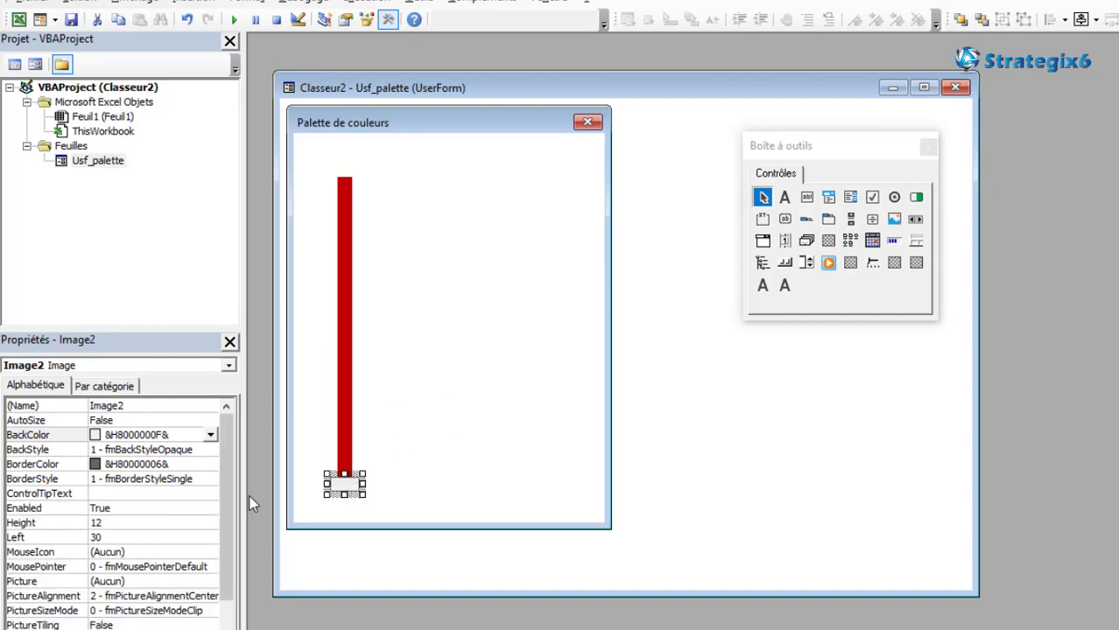
{"action": "left_click", "coordinate": [211, 435]}
{"action": "left_click", "coordinate": [43, 455]}
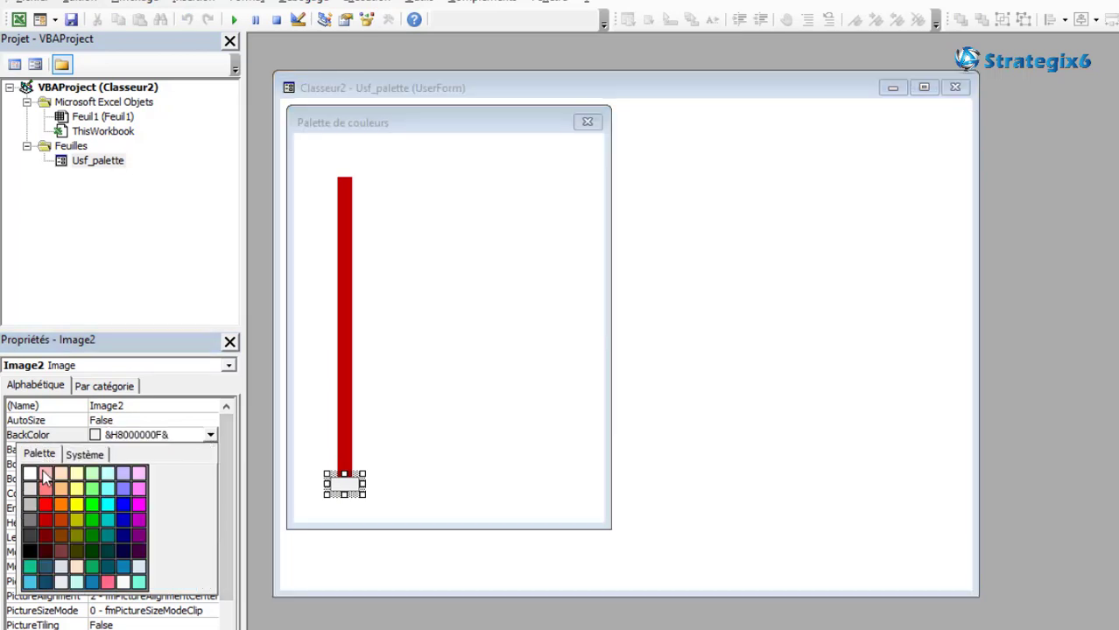
{"action": "left_click", "coordinate": [30, 536]}
{"action": "left_click", "coordinate": [472, 455]}
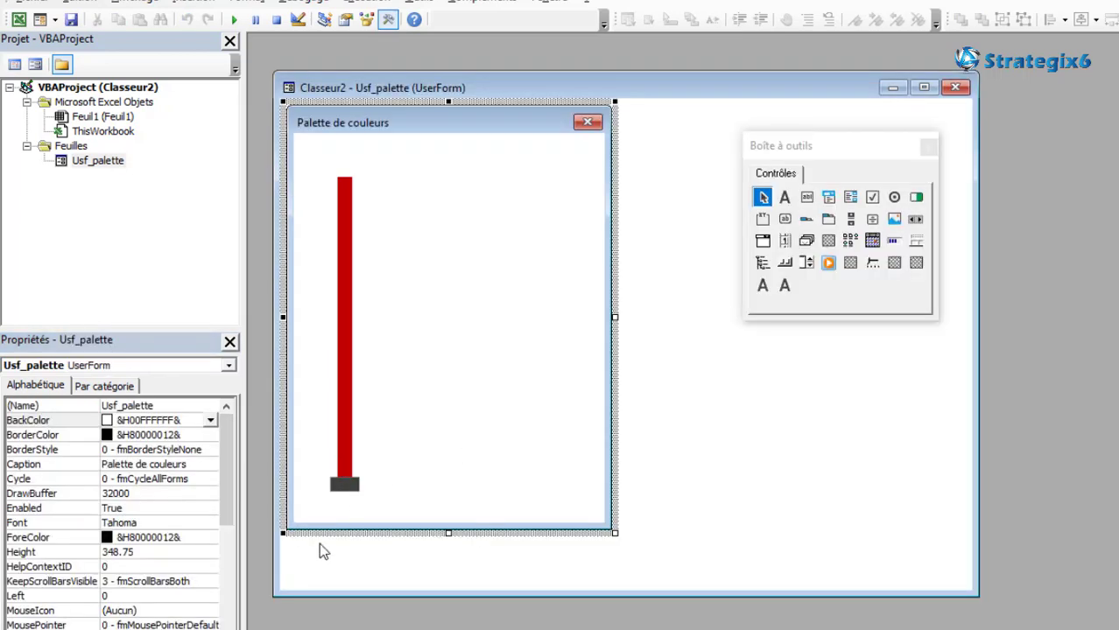
{"action": "left_click", "coordinate": [350, 487]}
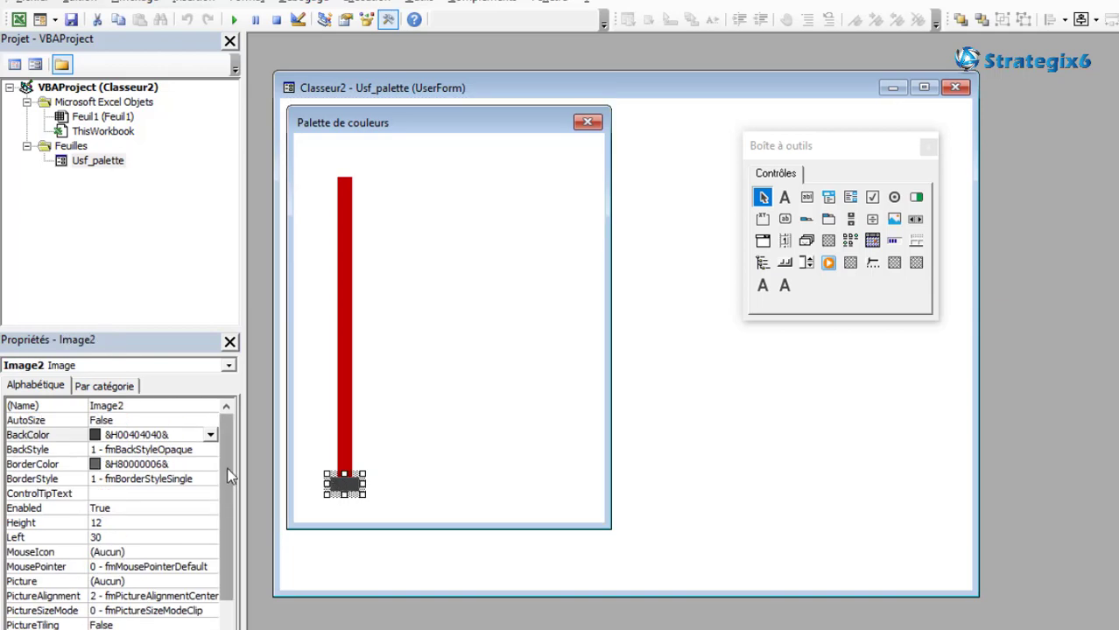
{"action": "left_click", "coordinate": [398, 484]}
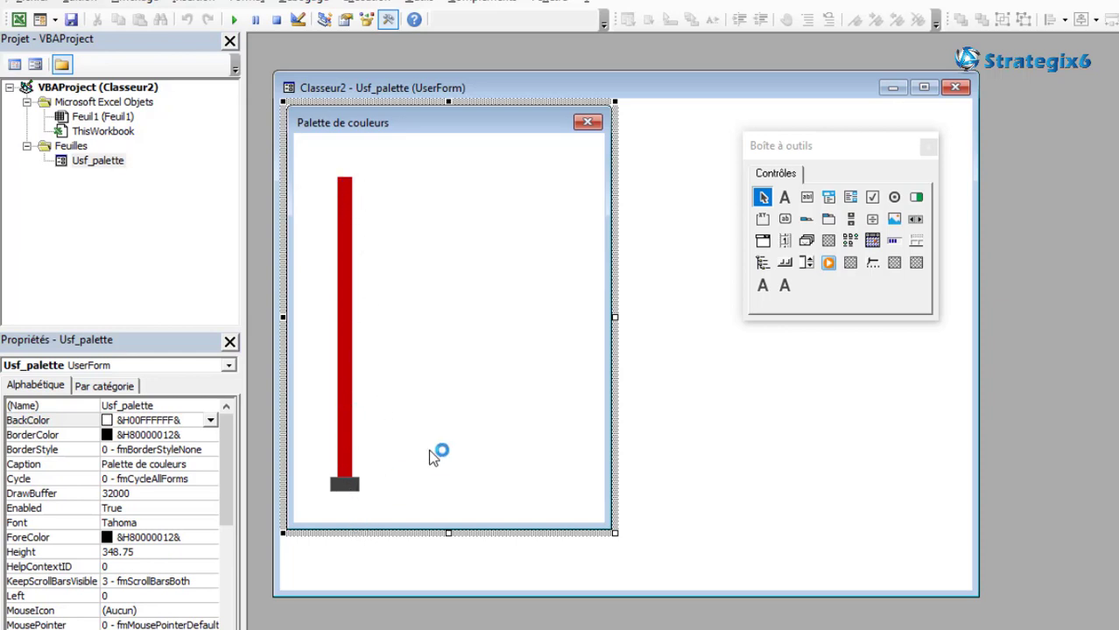
- Draw a tall captionless label over the red bar and set its height to 250
{"action": "left_click", "coordinate": [783, 194]}
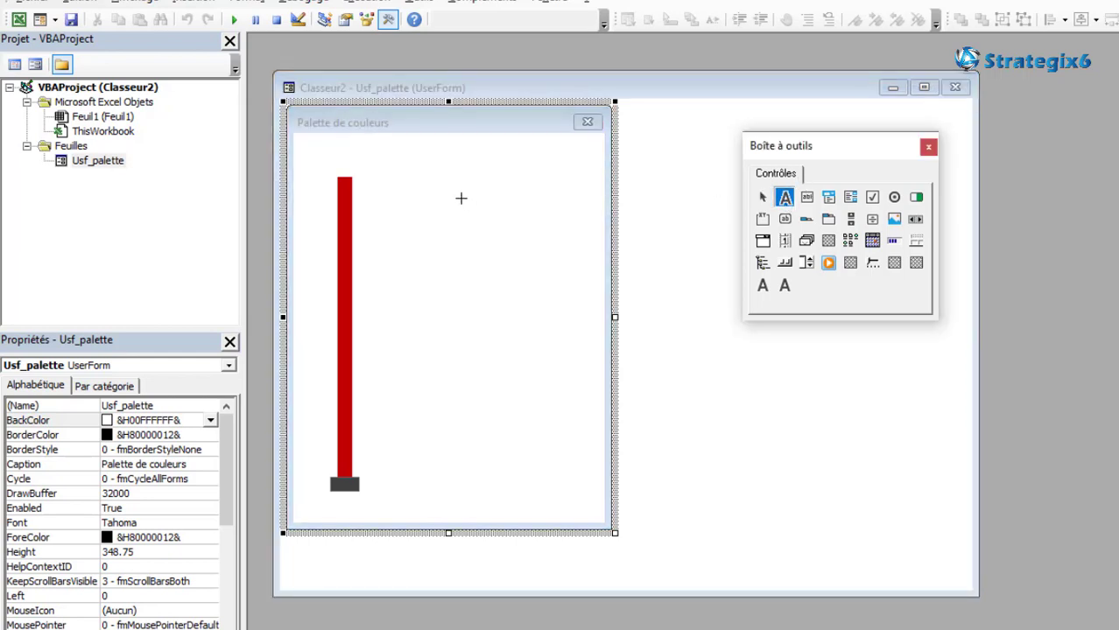
{"action": "left_click_drag", "start_coordinate": [426, 185], "coordinate": [449, 469]}
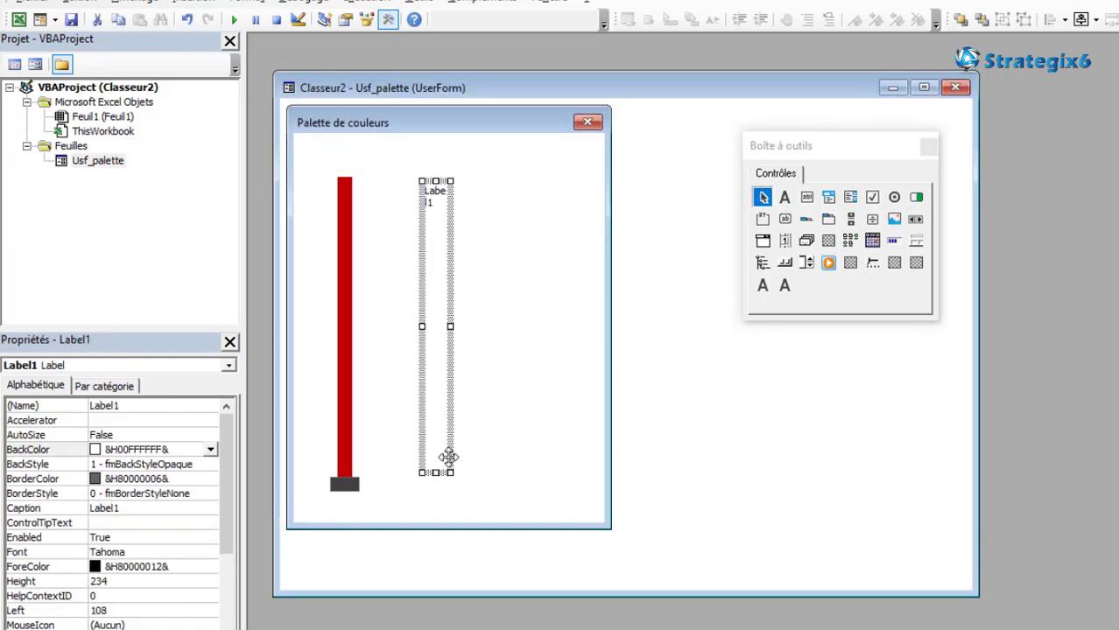
{"action": "left_click", "coordinate": [138, 500]}
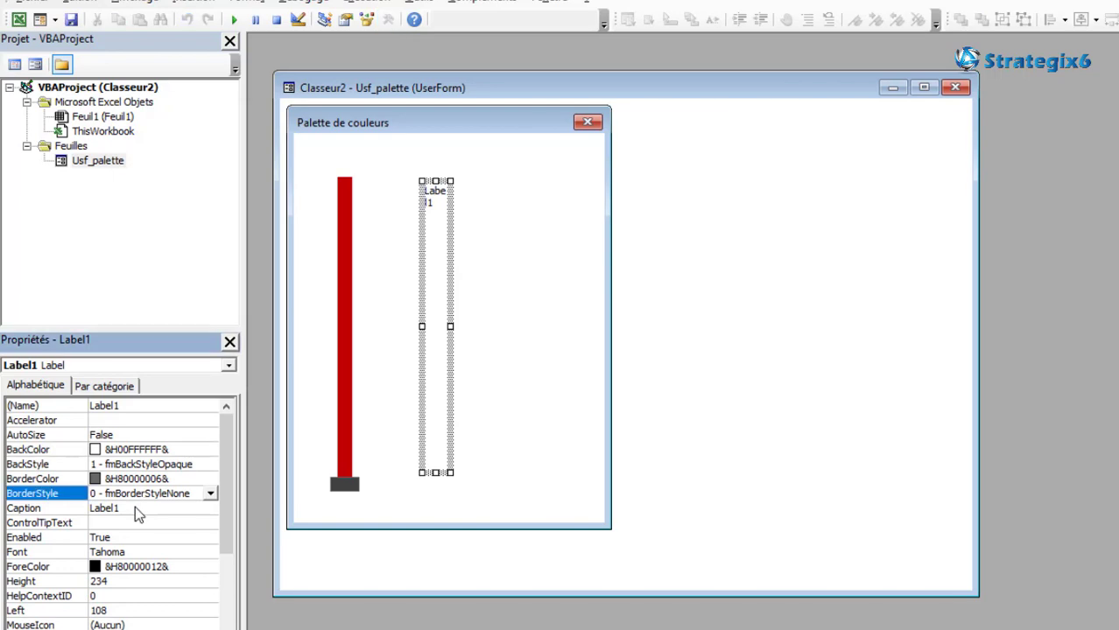
{"action": "left_click", "coordinate": [135, 507]}
{"action": "left_click", "coordinate": [23, 508]}
{"action": "key", "text": "Delete"}
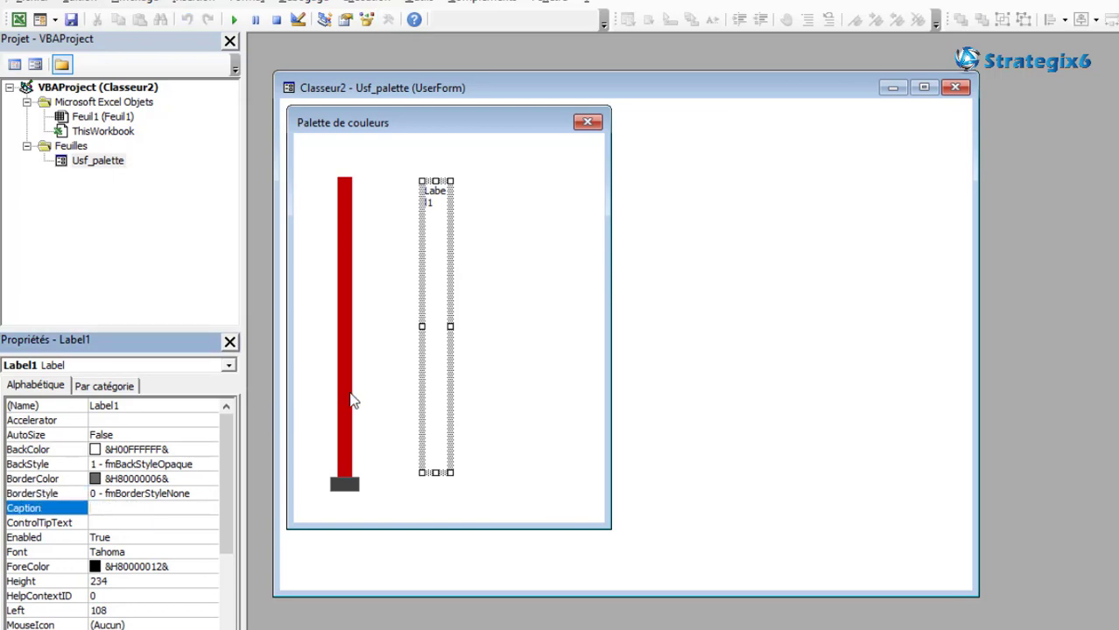
{"action": "mouse_move", "coordinate": [451, 283]}
{"action": "left_mouse_down"}
{"action": "mouse_move", "coordinate": [378, 294]}
{"action": "mouse_move", "coordinate": [360, 278]}
{"action": "left_mouse_up"}
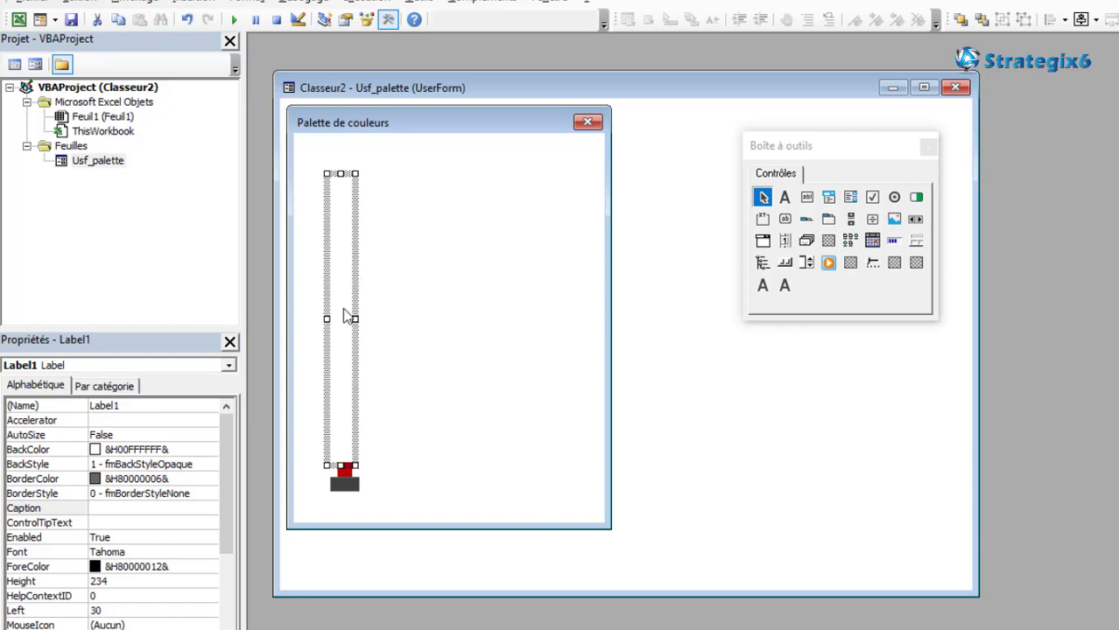
{"action": "left_click_drag", "start_coordinate": [327, 318], "coordinate": [334, 319]}
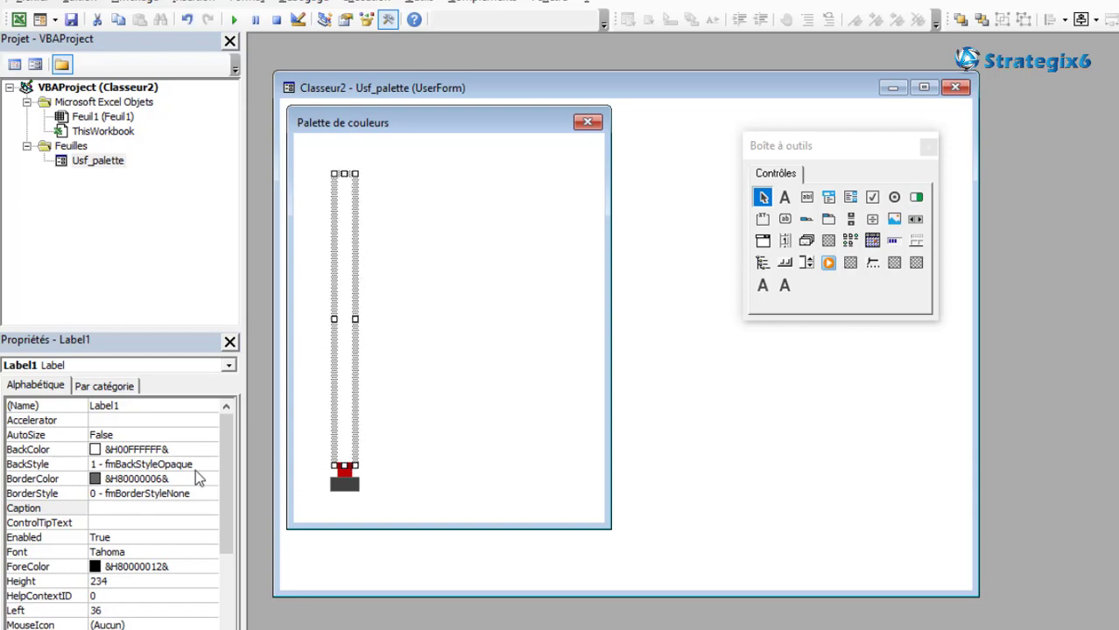
{"action": "left_click_drag", "start_coordinate": [229, 442], "coordinate": [229, 480]}
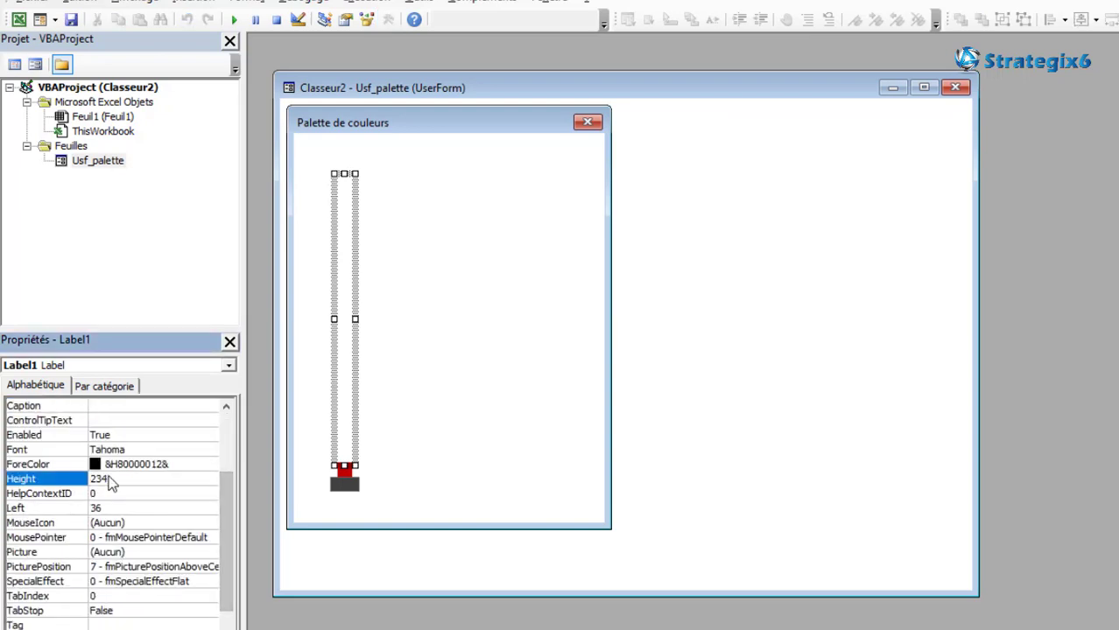
{"action": "left_click", "coordinate": [101, 478]}
{"action": "type", "text": "250"}
{"action": "key", "text": "Return"}
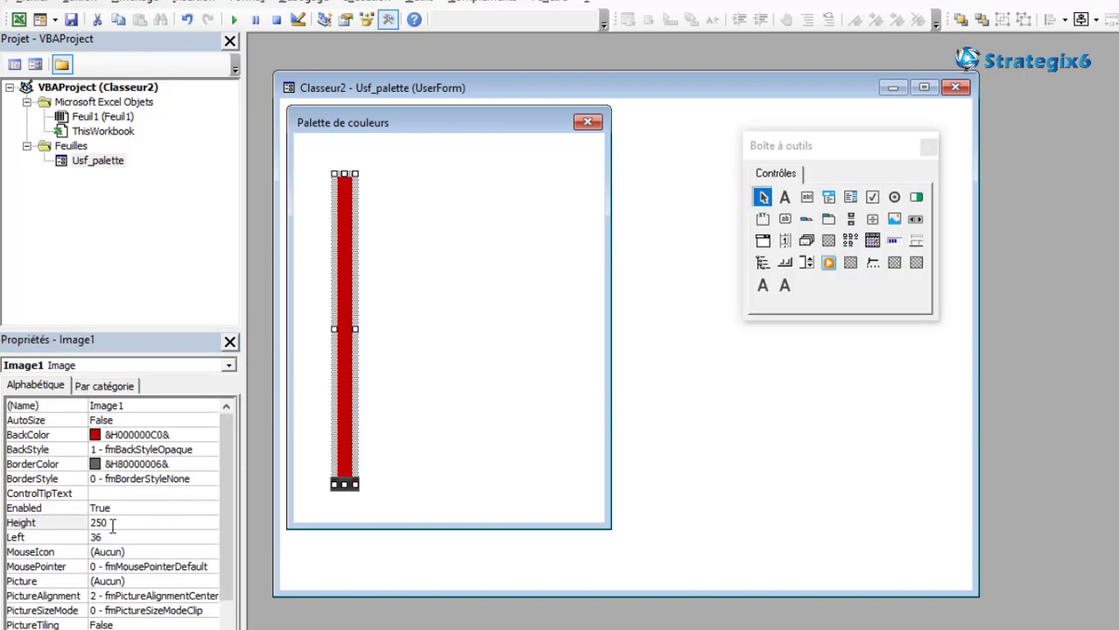
- Match the label to the red bar at height 255 with a transparent background
{"action": "left_click", "coordinate": [113, 521]}
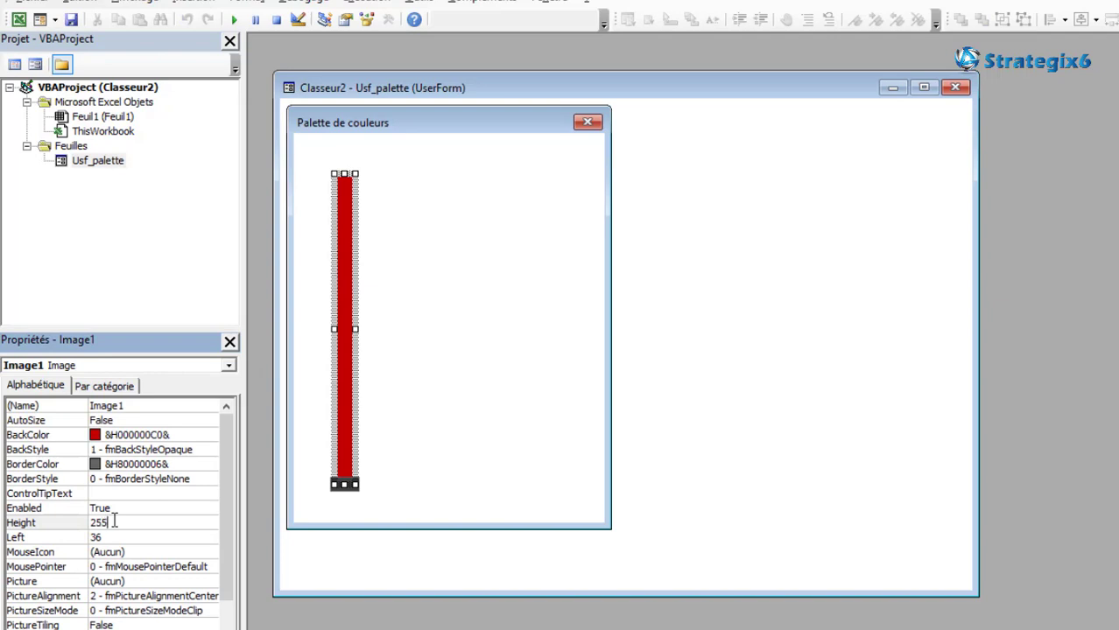
{"action": "left_click", "coordinate": [344, 488]}
{"action": "left_click_drag", "start_coordinate": [458, 412], "coordinate": [350, 396]}
{"action": "left_click", "coordinate": [114, 584]}
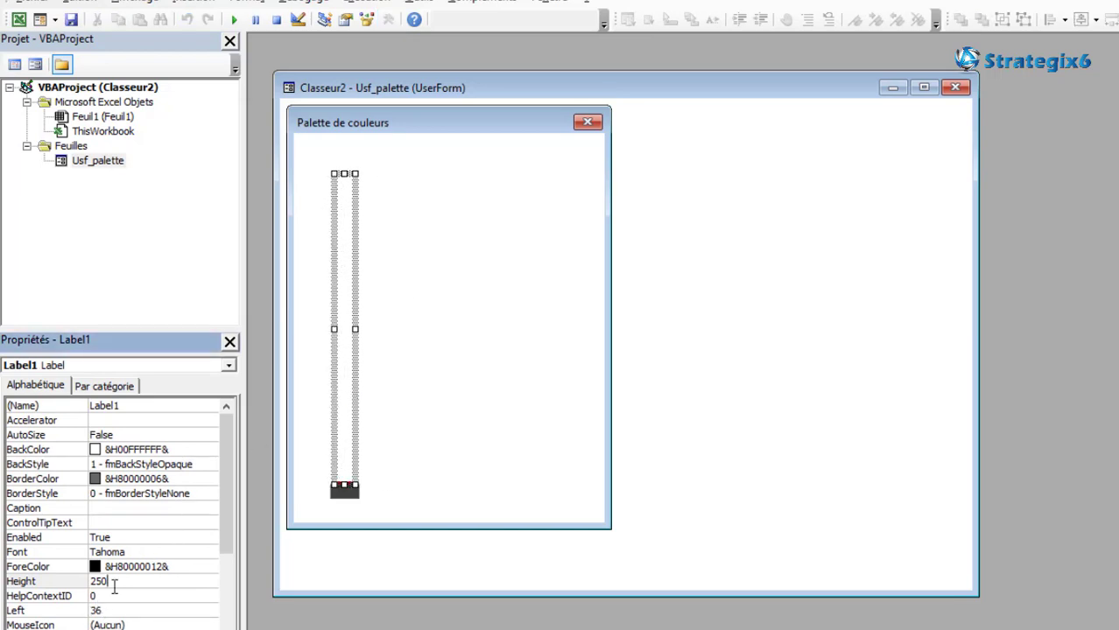
{"action": "type", "text": "255"}
{"action": "key", "text": "Return"}
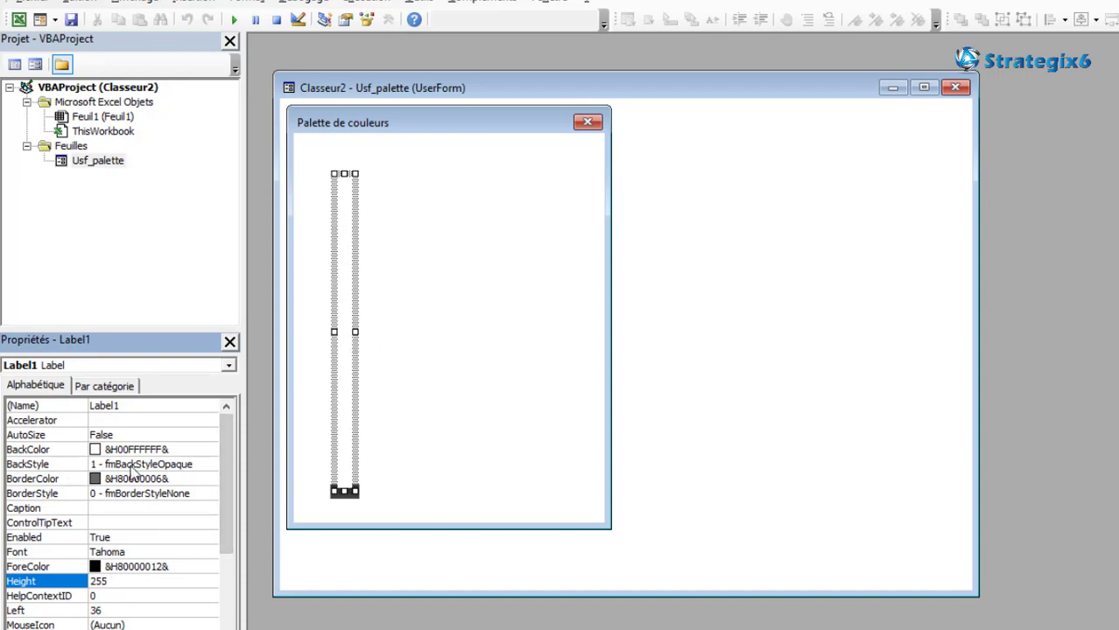
{"action": "left_click", "coordinate": [205, 464]}
{"action": "left_click", "coordinate": [210, 464]}
{"action": "left_click", "coordinate": [170, 478]}
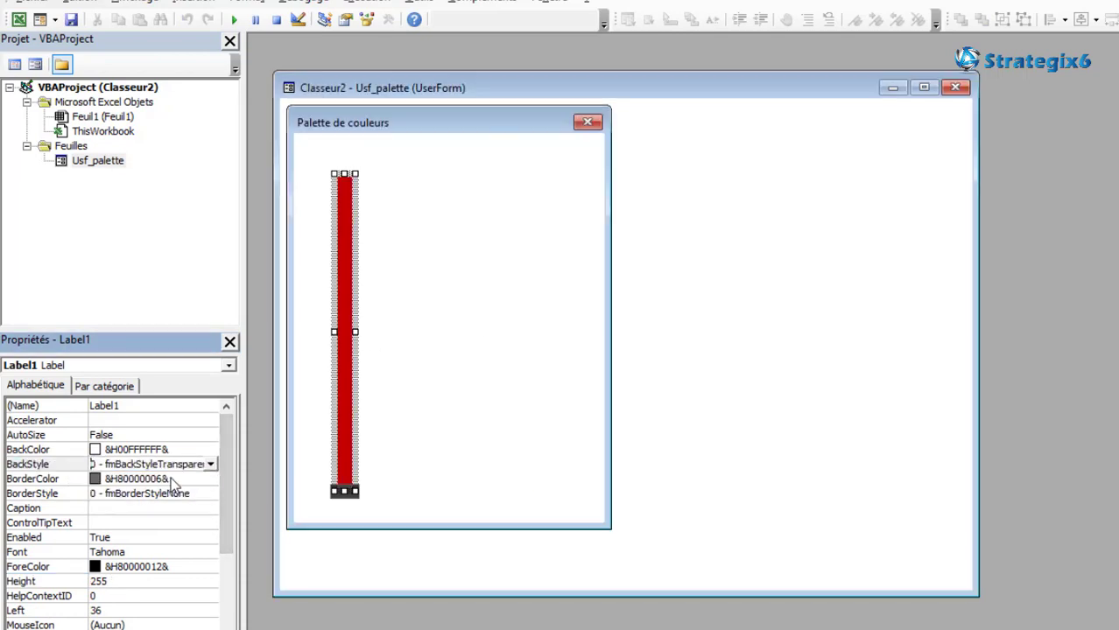
- Rename the transparent label over the red bar to Label_R
{"action": "left_click", "coordinate": [423, 351]}
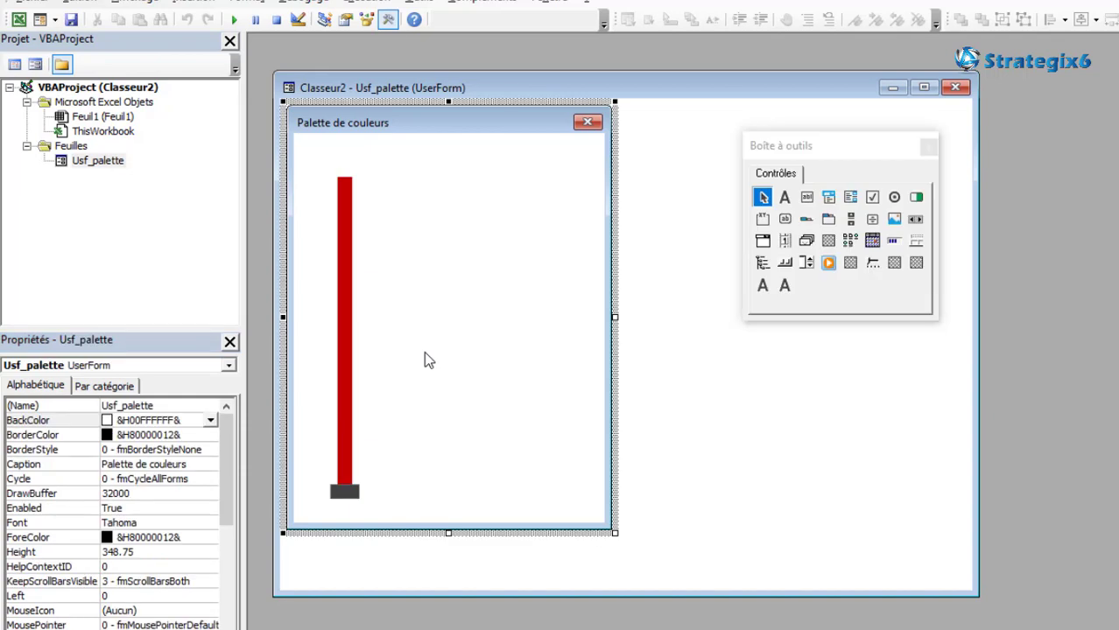
{"action": "left_click", "coordinate": [348, 375]}
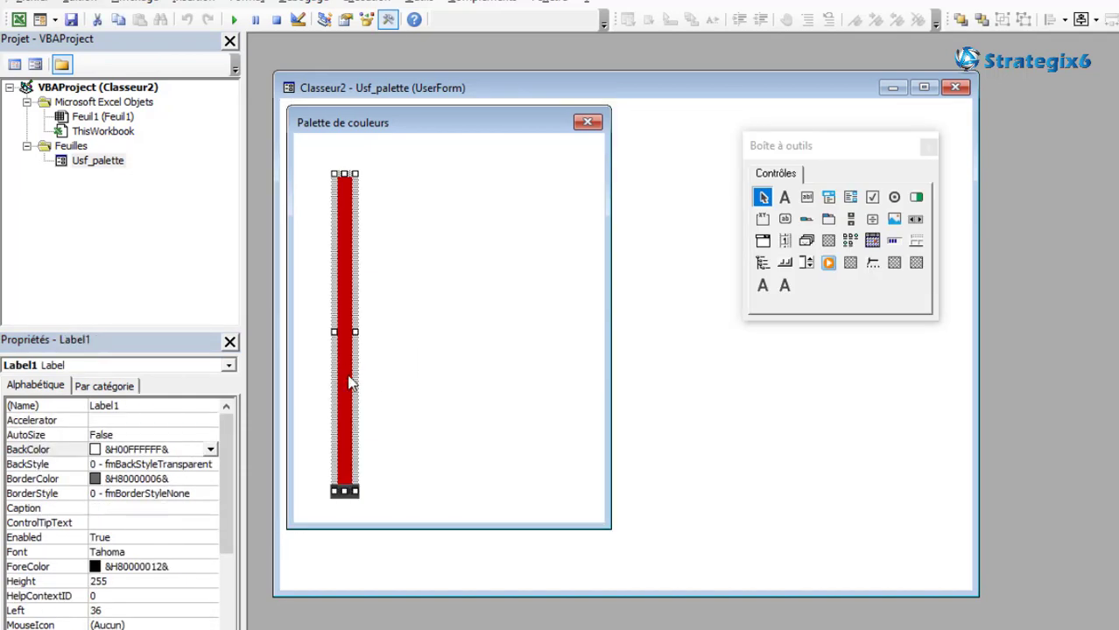
{"action": "left_click", "coordinate": [432, 361]}
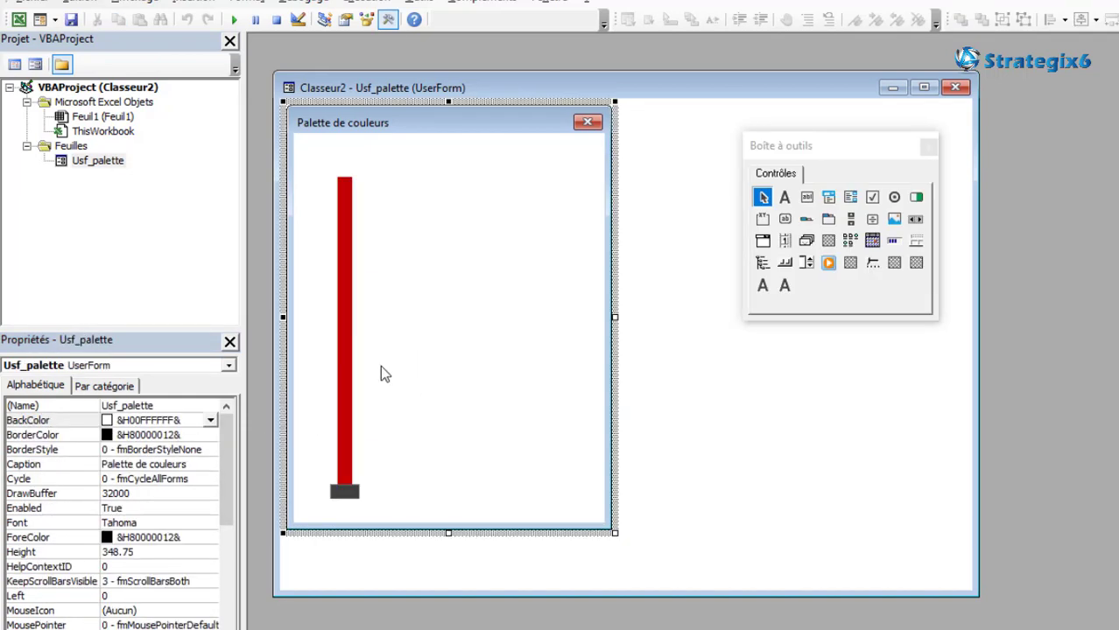
{"action": "left_click", "coordinate": [344, 375]}
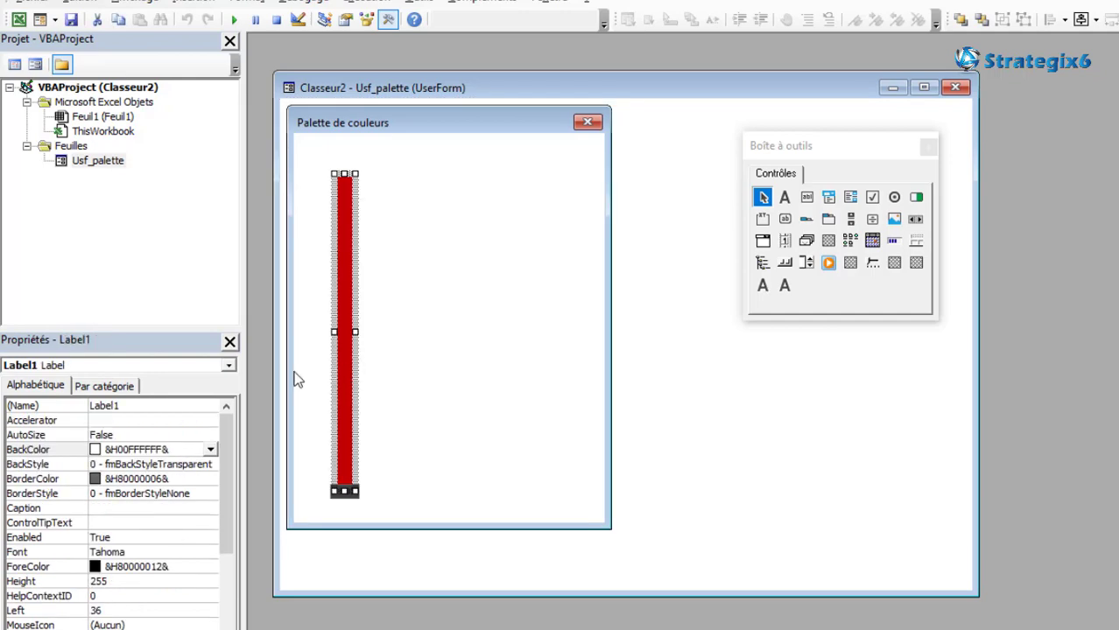
{"action": "left_click", "coordinate": [395, 371]}
{"action": "left_click", "coordinate": [342, 371]}
{"action": "left_click", "coordinate": [126, 405]}
{"action": "type", "text": "R"}
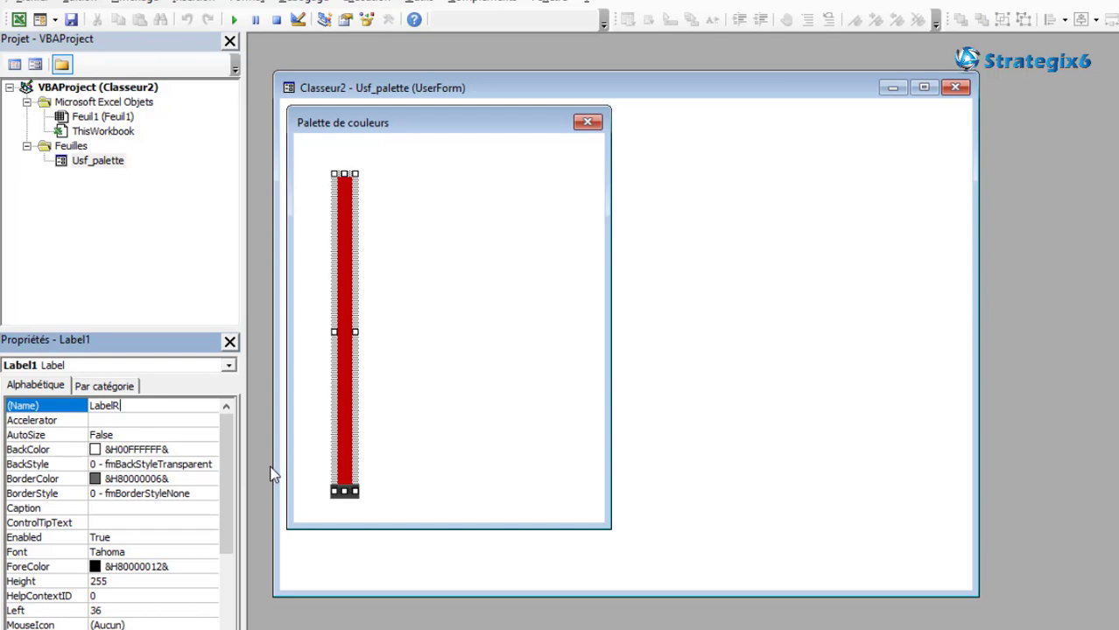
{"action": "key", "text": "BackSpace"}
{"action": "type", "text": "_R"}
{"action": "left_click", "coordinate": [404, 456]}
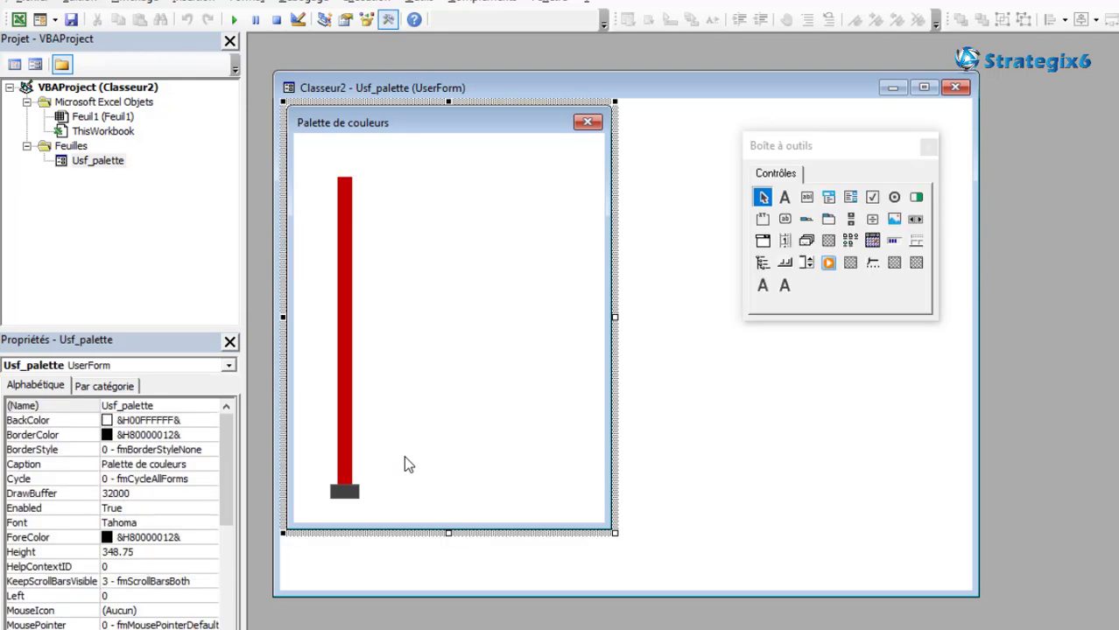
- Rename the grey slider block under the red bar to Image_R
{"action": "left_click", "coordinate": [346, 495]}
{"action": "left_click", "coordinate": [134, 406]}
{"action": "type", "text": "Image_R"}
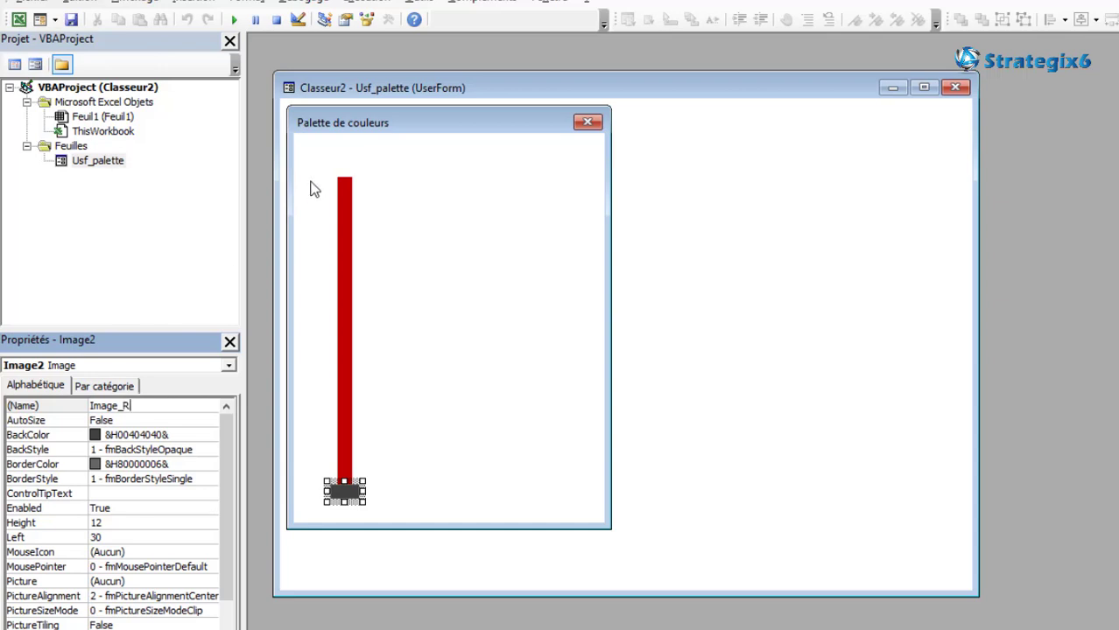
{"action": "left_click", "coordinate": [385, 493]}
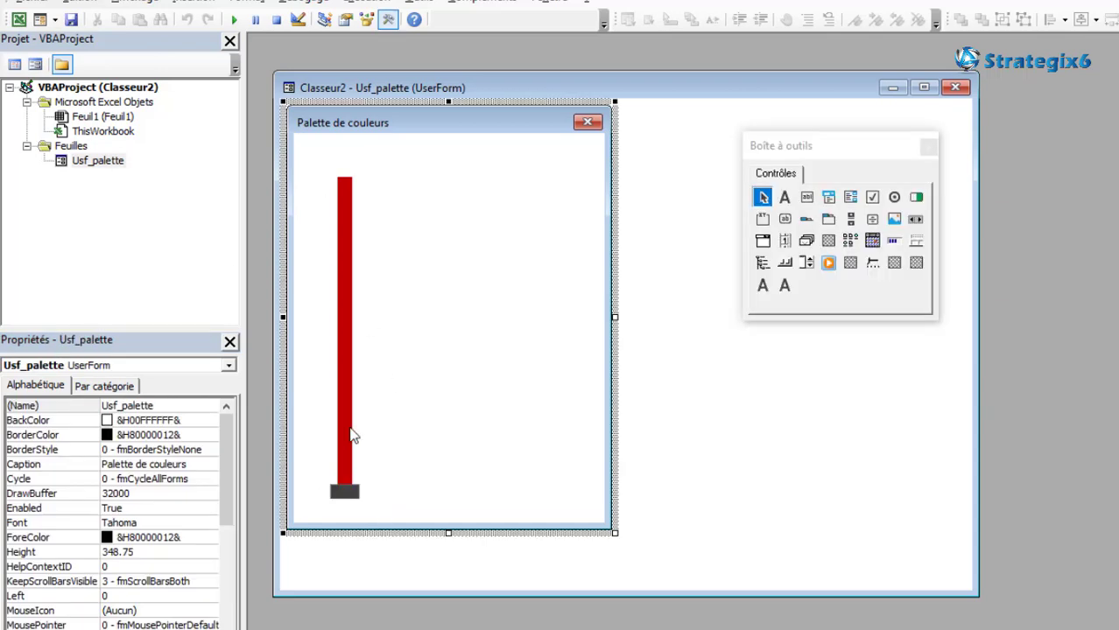
- Make the form slightly taller and place a captionless checkbox just under the slider block
{"action": "left_click_drag", "start_coordinate": [450, 536], "coordinate": [450, 551]}
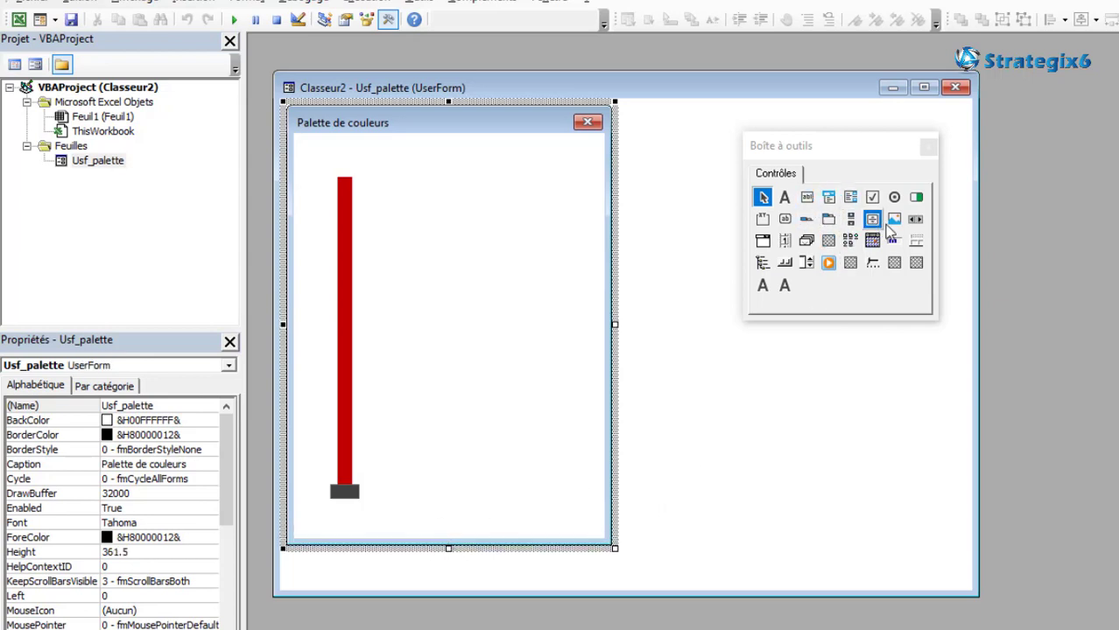
{"action": "left_click", "coordinate": [872, 199]}
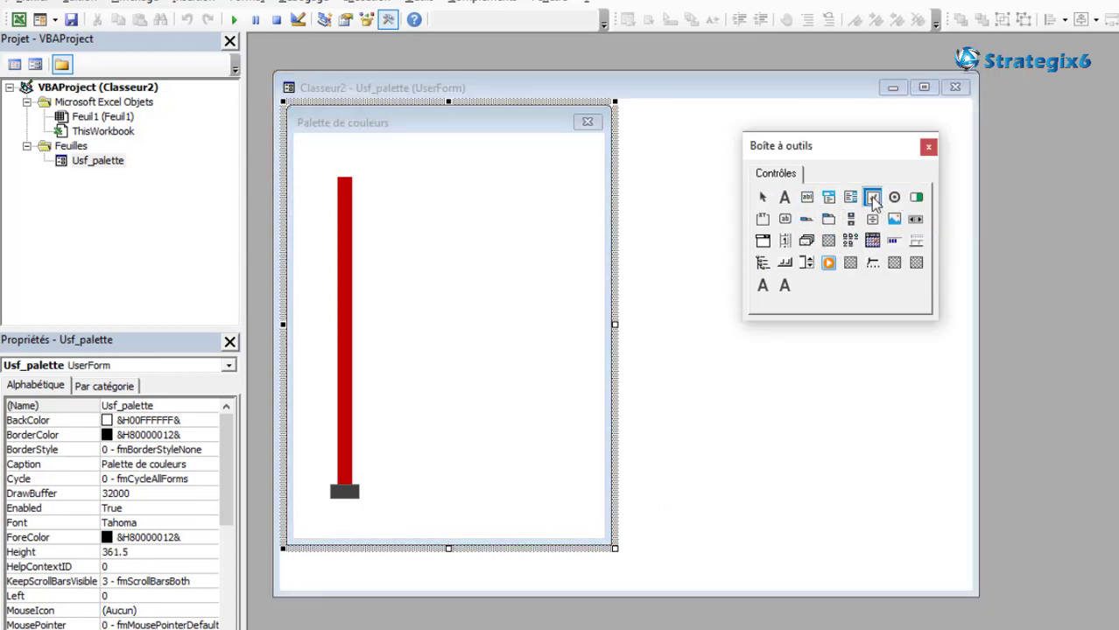
{"action": "left_click", "coordinate": [341, 513]}
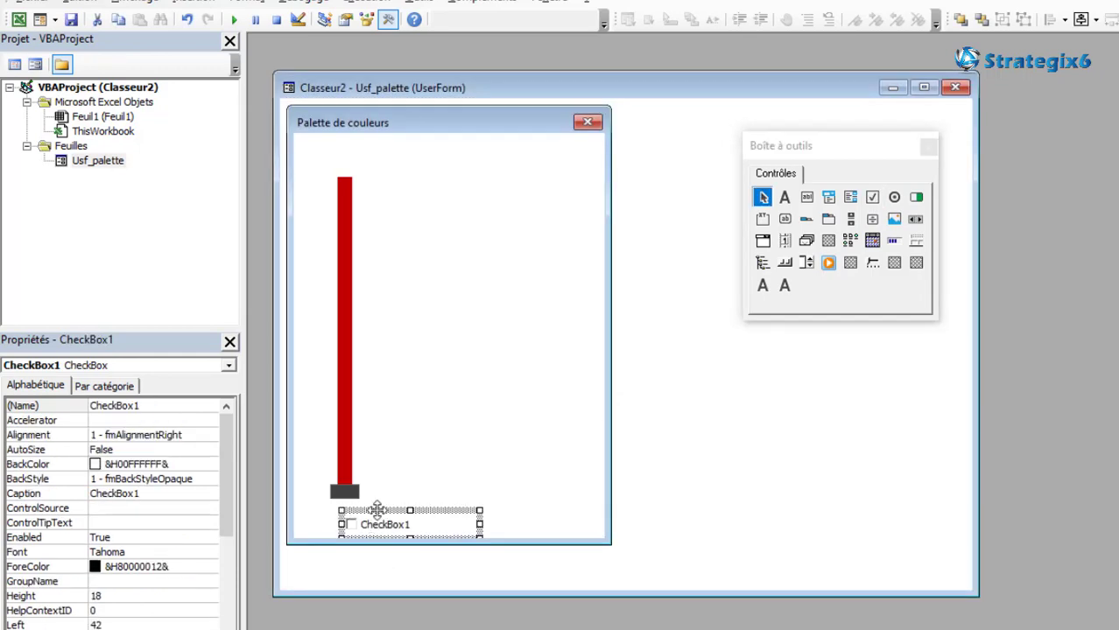
{"action": "left_click_drag", "start_coordinate": [375, 508], "coordinate": [368, 493]}
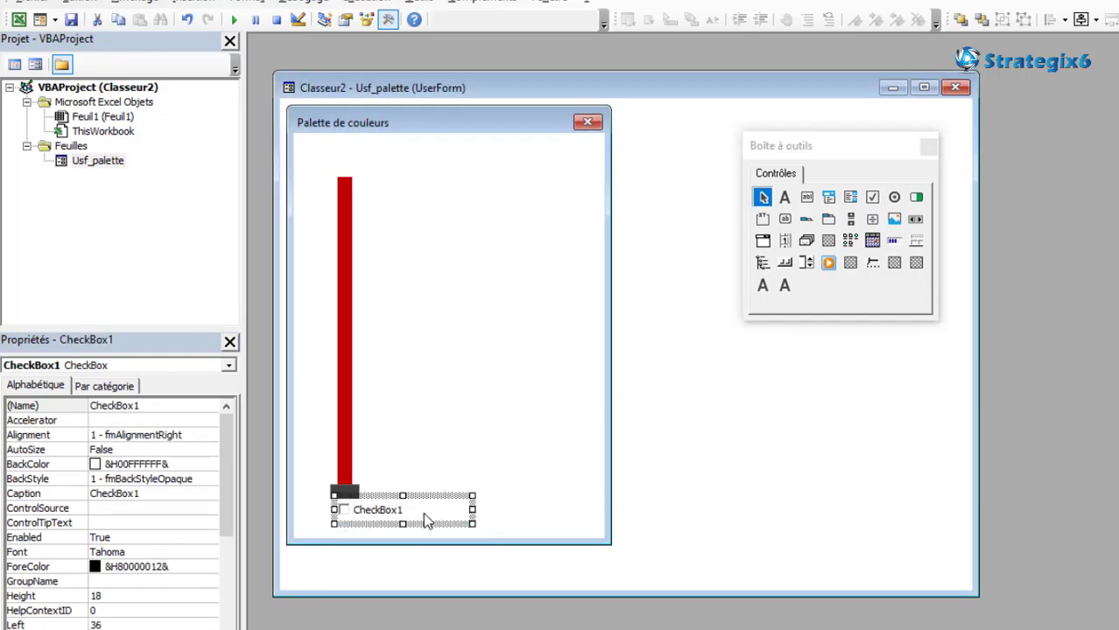
{"action": "left_click", "coordinate": [429, 521]}
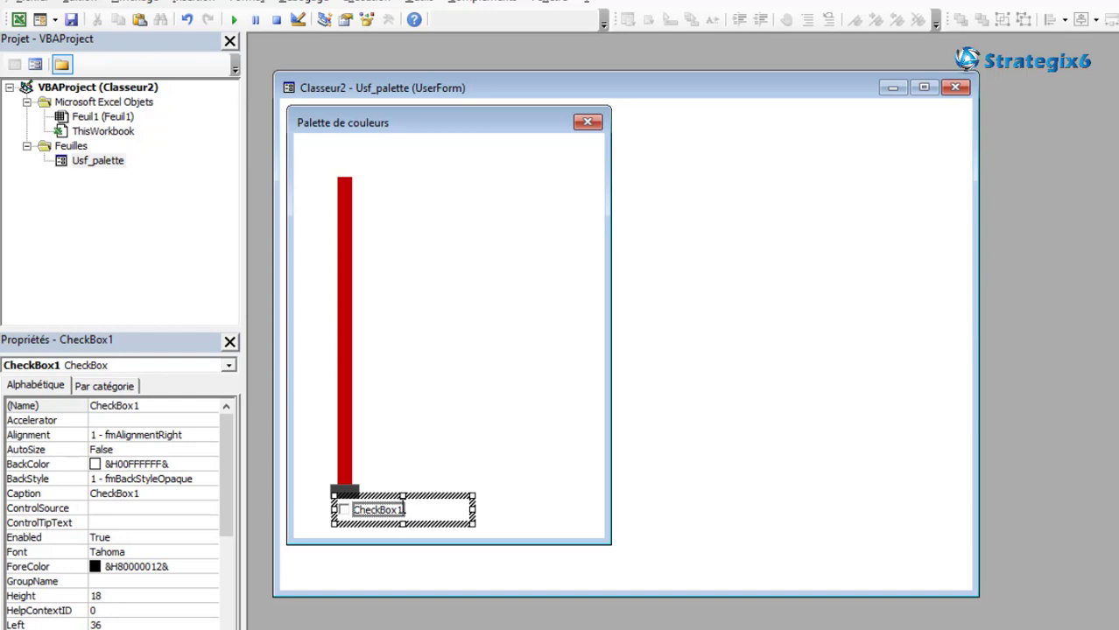
{"action": "double_click", "coordinate": [399, 510]}
{"action": "key", "text": "Delete"}
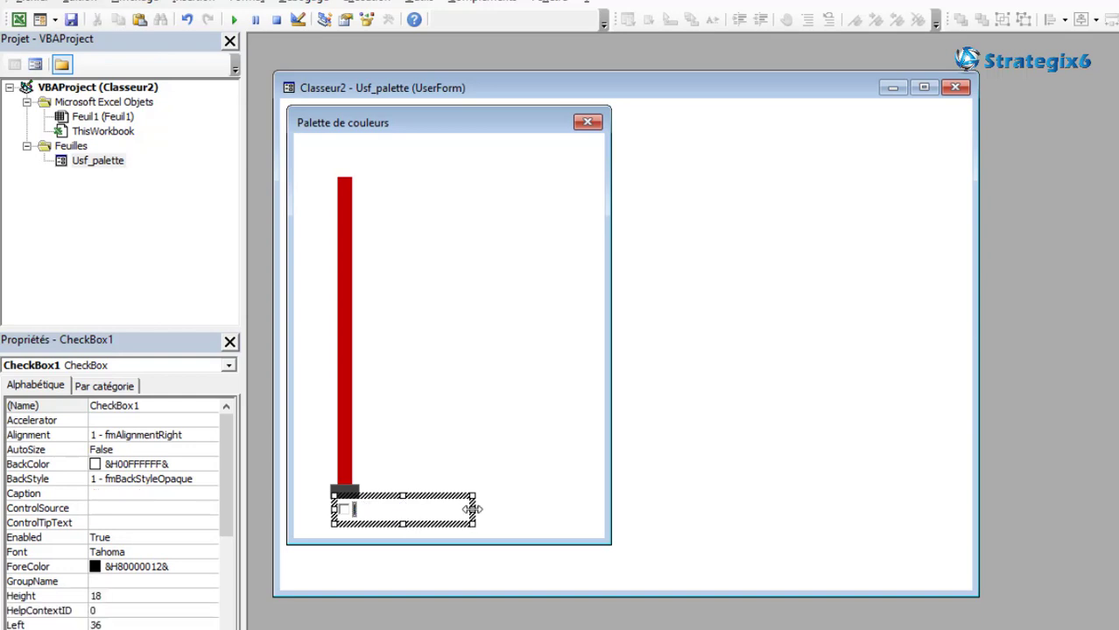
{"action": "left_click", "coordinate": [462, 507]}
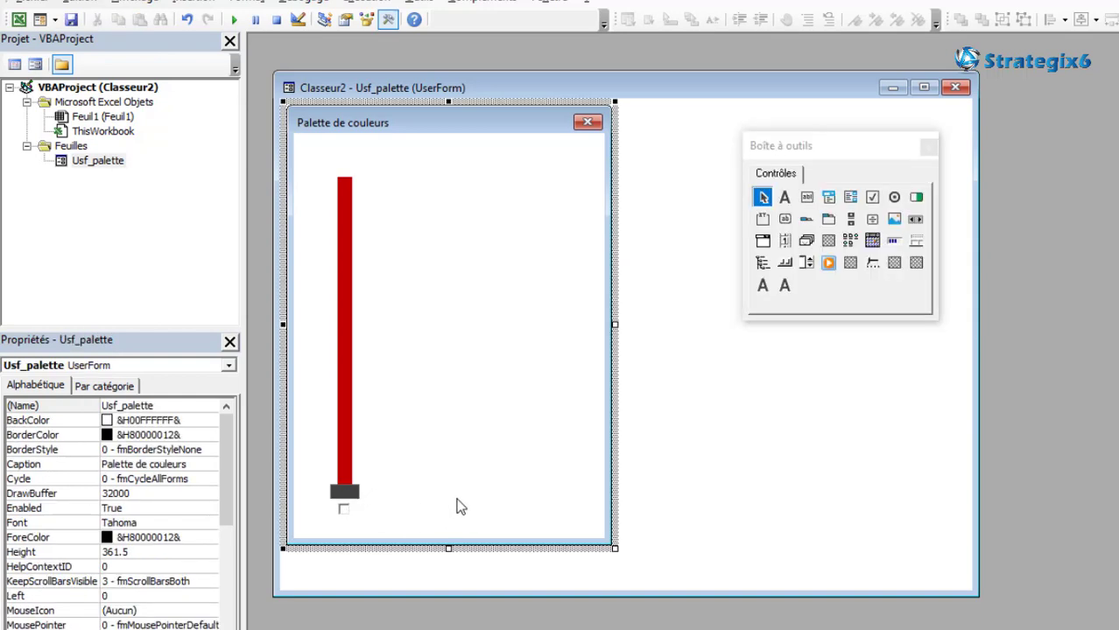
- Set the checkbox's SpecialEffect to 0 - fmButtonEffectFlat and rename it
{"action": "left_click", "coordinate": [342, 511]}
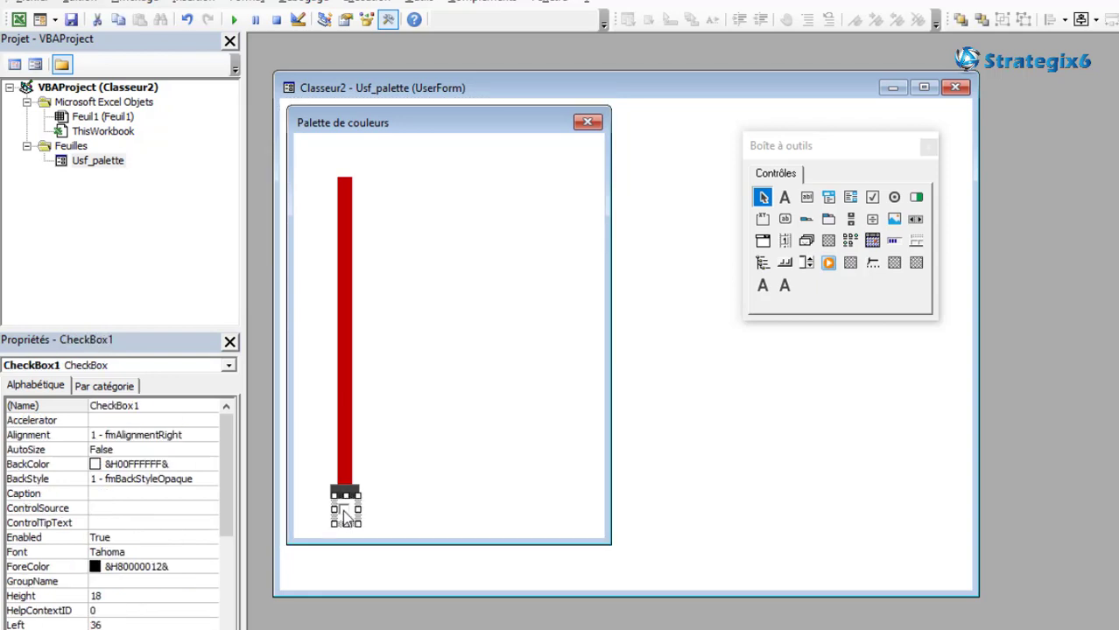
{"action": "left_click", "coordinate": [228, 493]}
{"action": "left_click_drag", "start_coordinate": [227, 493], "coordinate": [227, 580]}
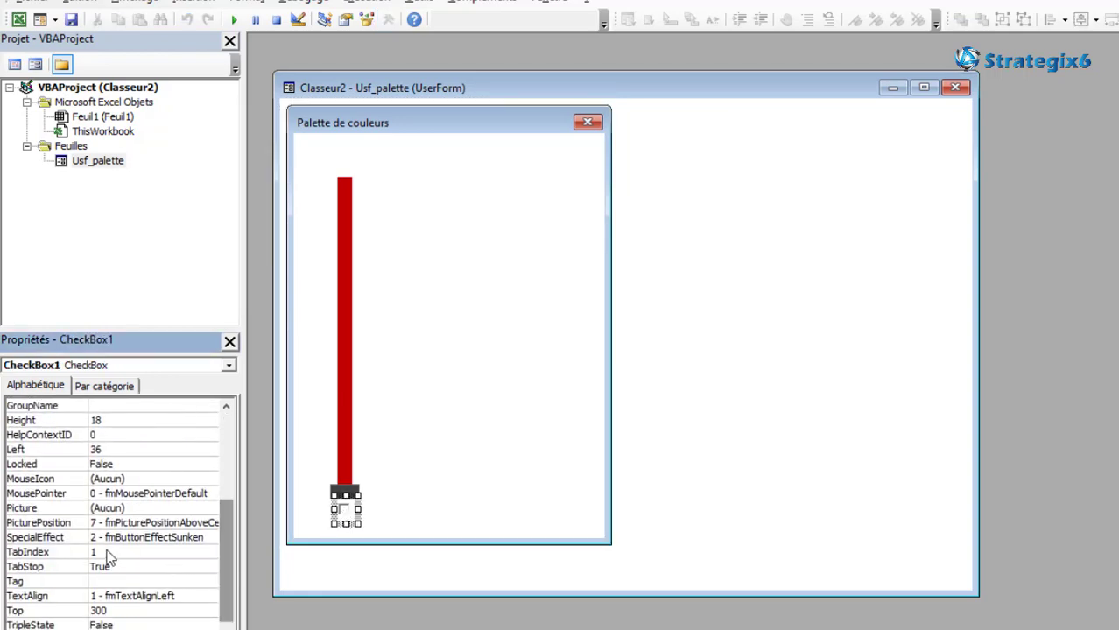
{"action": "double_click", "coordinate": [163, 538]}
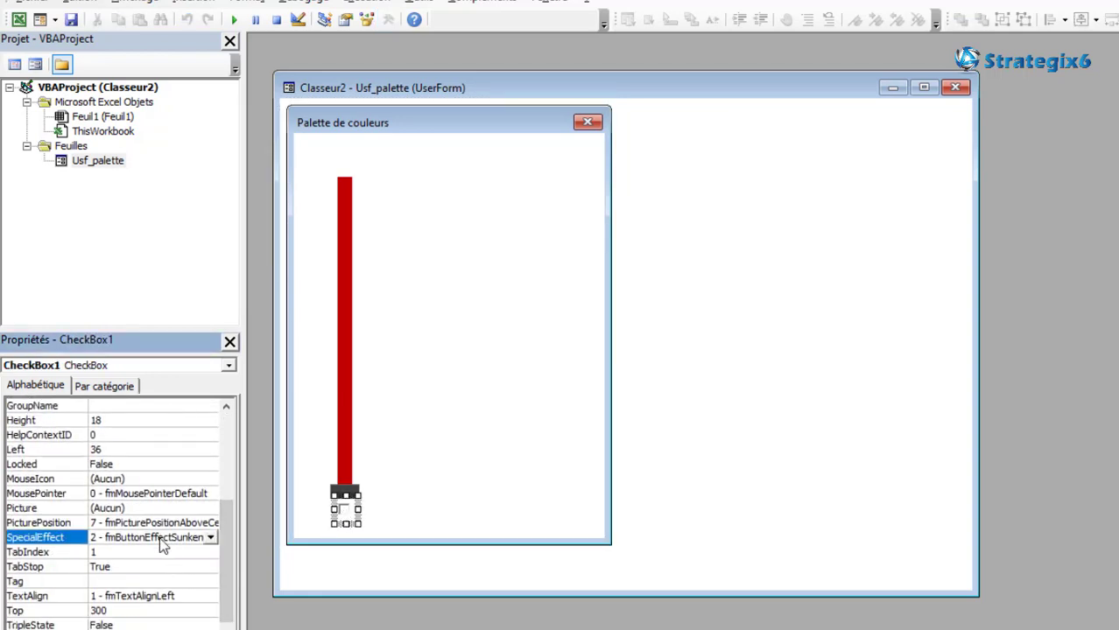
{"action": "left_click", "coordinate": [420, 477]}
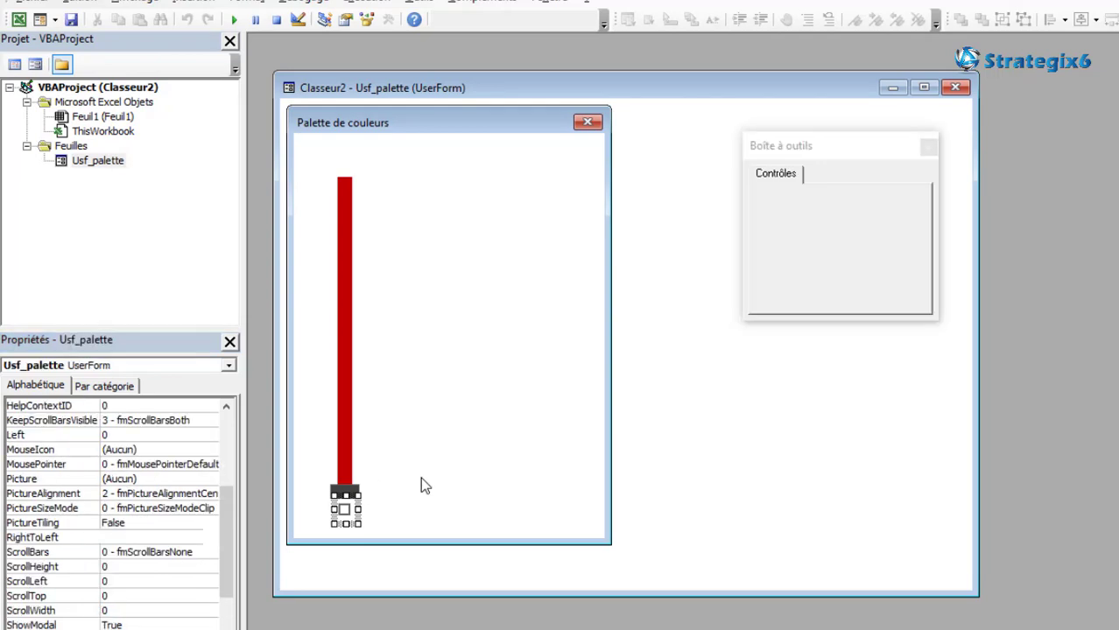
{"action": "left_click", "coordinate": [344, 508]}
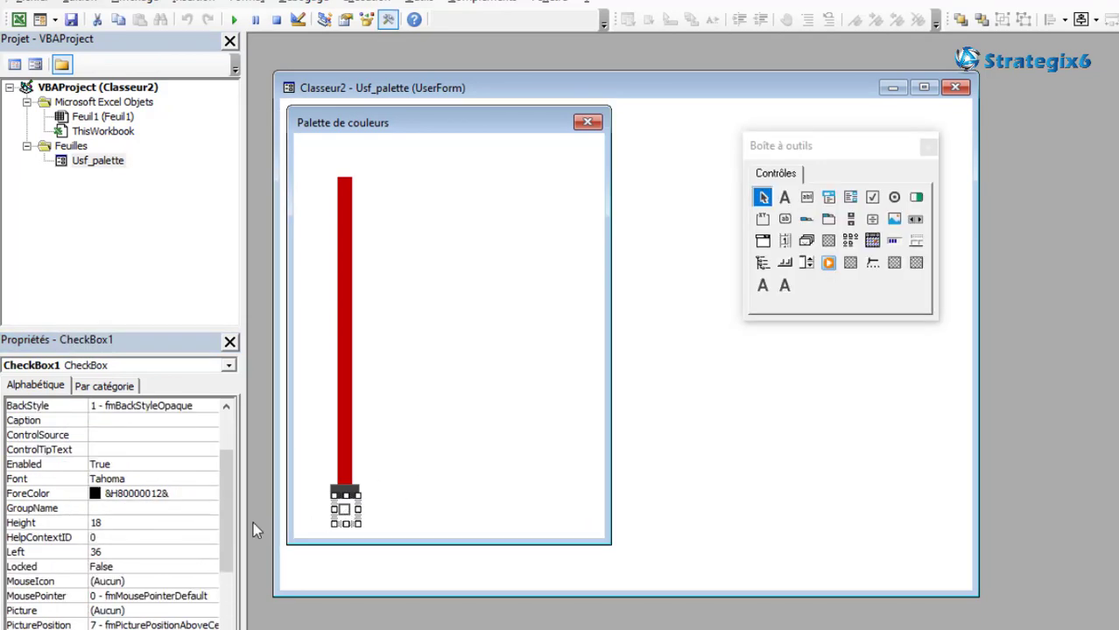
{"action": "left_click_drag", "start_coordinate": [224, 516], "coordinate": [225, 446]}
{"action": "left_click_drag", "start_coordinate": [140, 406], "coordinate": [136, 406]}
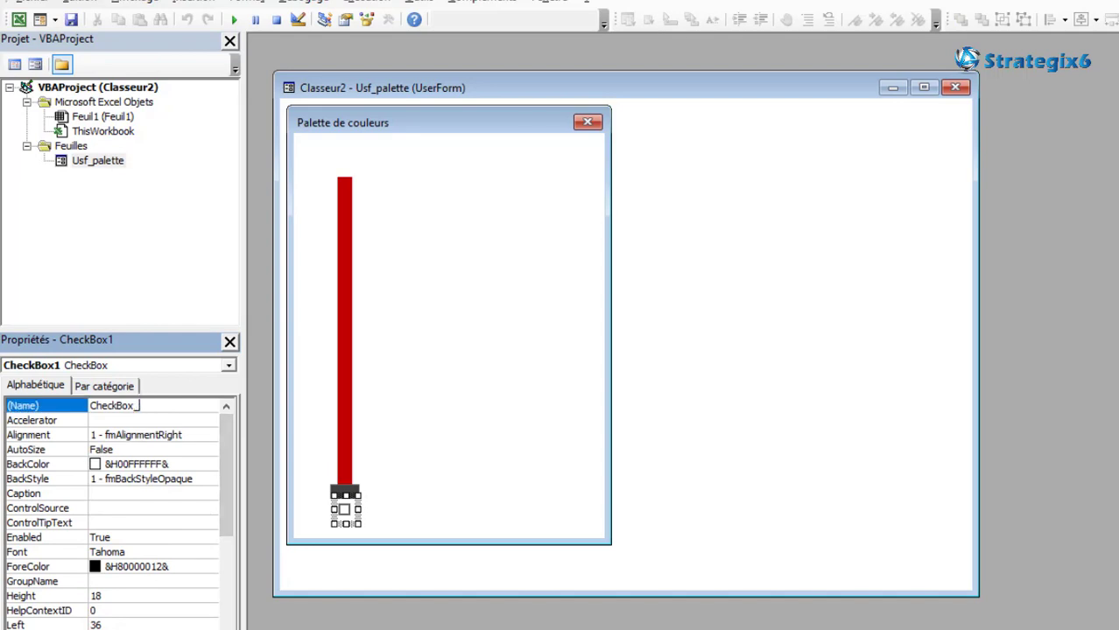
{"action": "left_click", "coordinate": [444, 512]}
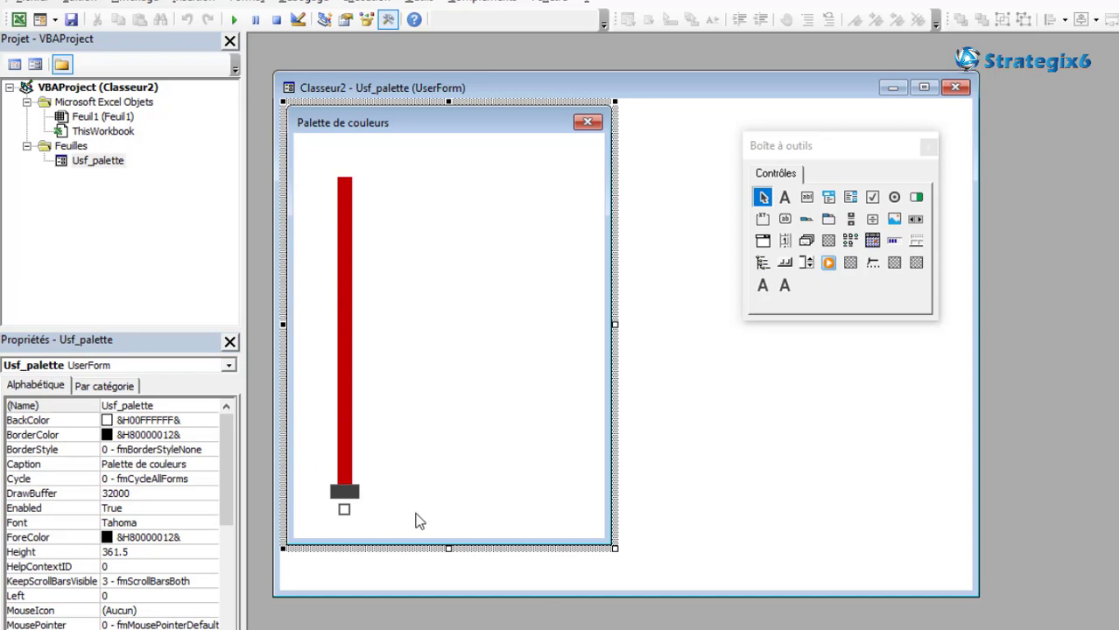
- Copy the red bar, slider and checkbox into three columns and name the middle bar Label_G
{"action": "mouse_move", "coordinate": [414, 514]}
{"action": "left_mouse_down"}
{"action": "mouse_move", "coordinate": [324, 378]}
{"action": "mouse_move", "coordinate": [402, 394]}
{"action": "left_mouse_up"}
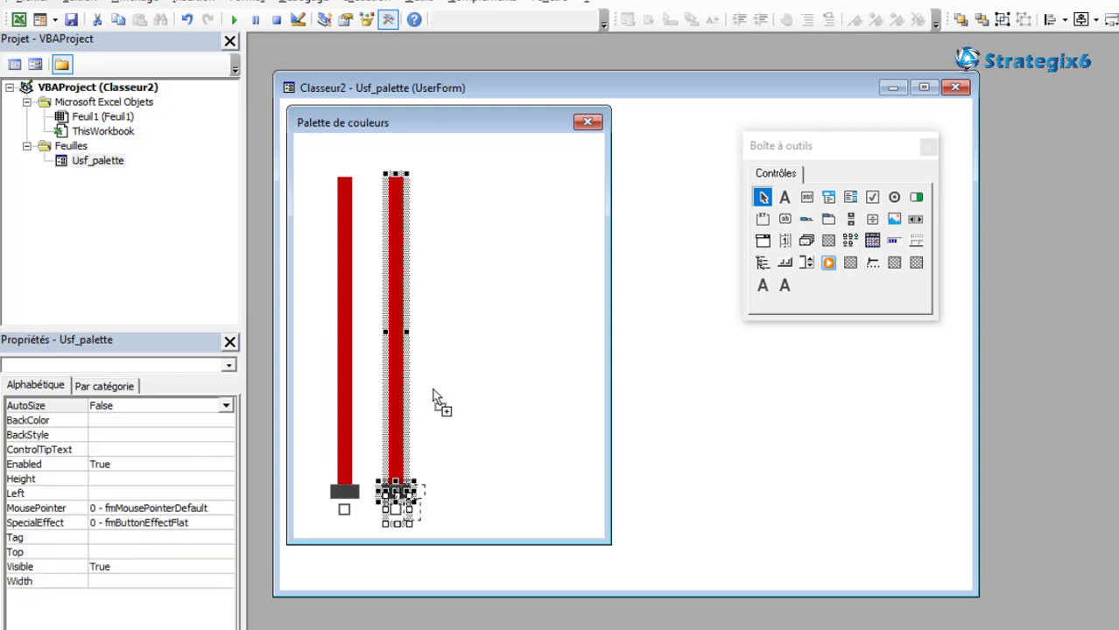
{"action": "left_click_drag", "start_coordinate": [435, 398], "coordinate": [473, 398]}
{"action": "left_click", "coordinate": [540, 430]}
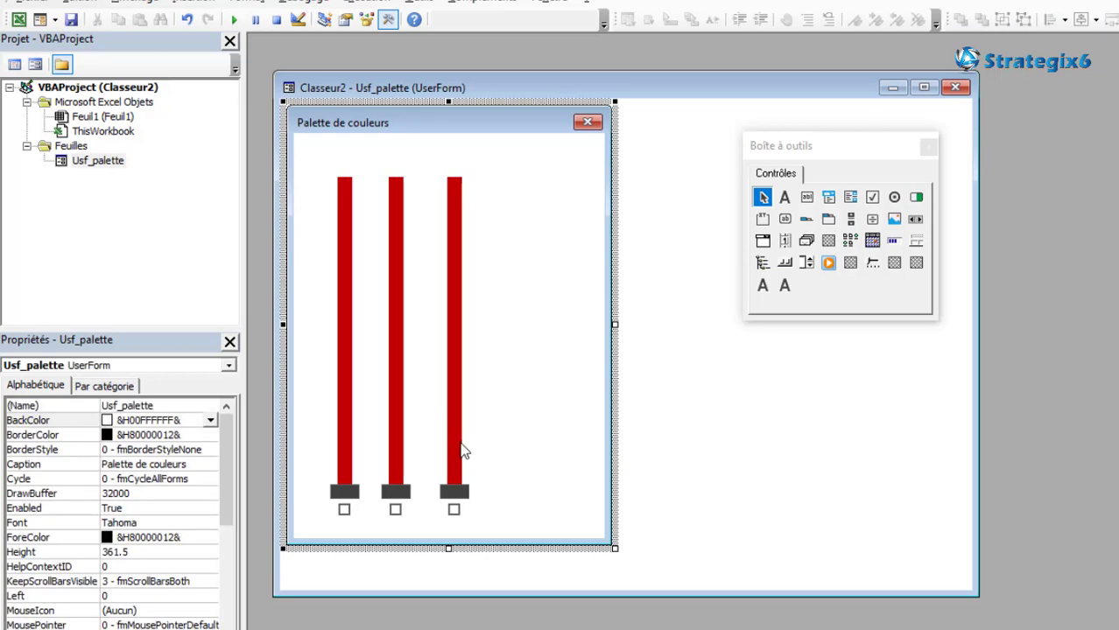
{"action": "left_click", "coordinate": [396, 350]}
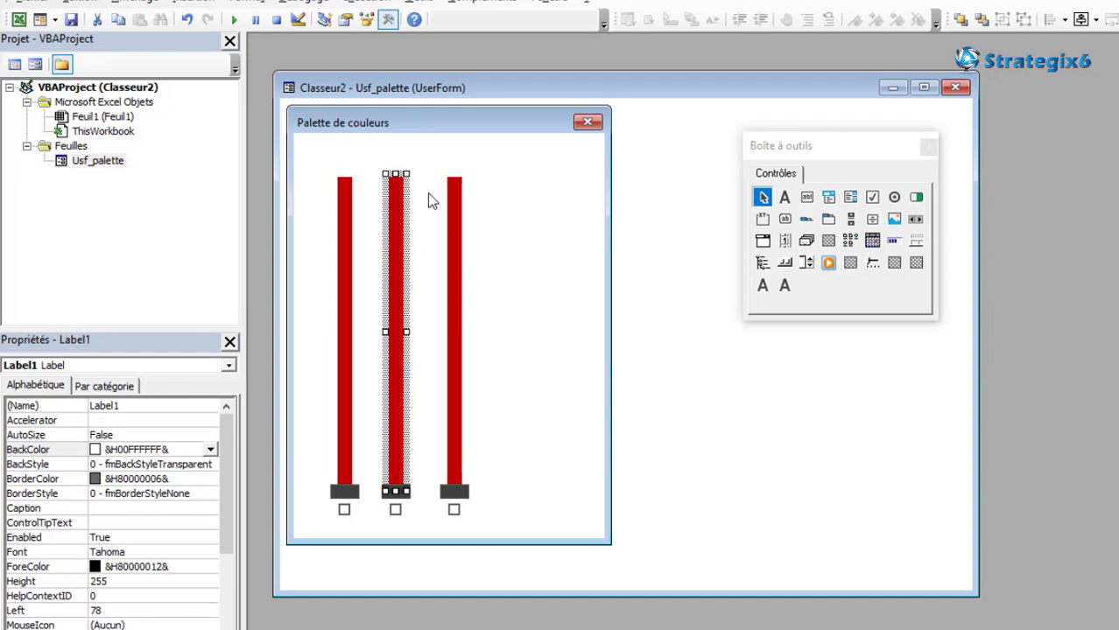
{"action": "left_click", "coordinate": [128, 405]}
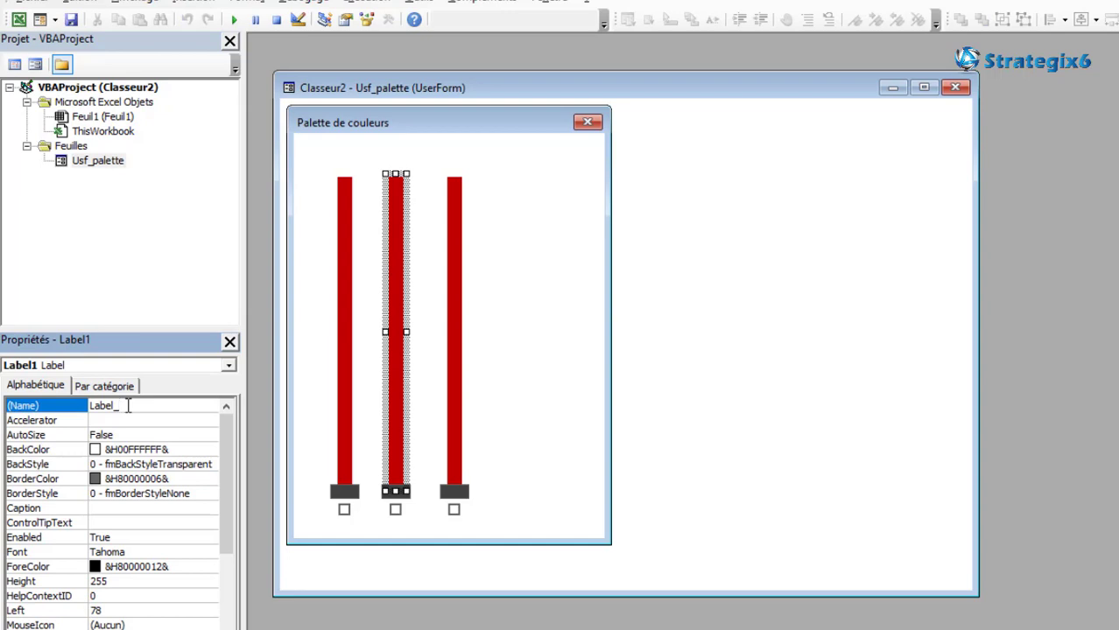
- Name the right bar Label_B and verify the Label_R, Label_G, Label_B names
{"action": "left_click", "coordinate": [342, 361]}
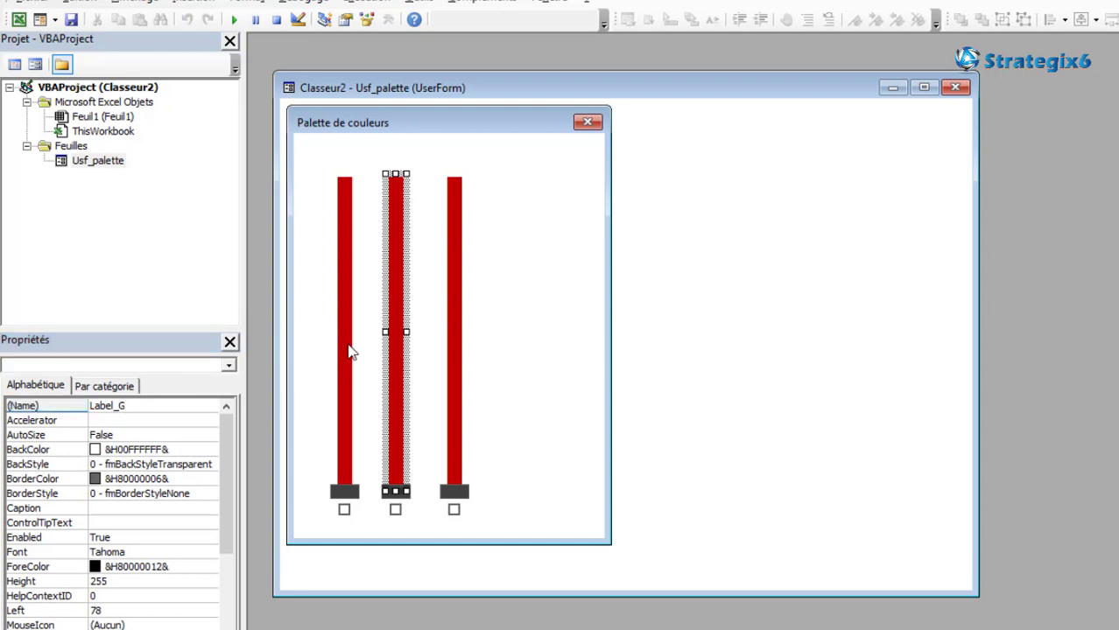
{"action": "left_click", "coordinate": [401, 332]}
{"action": "left_click", "coordinate": [454, 333]}
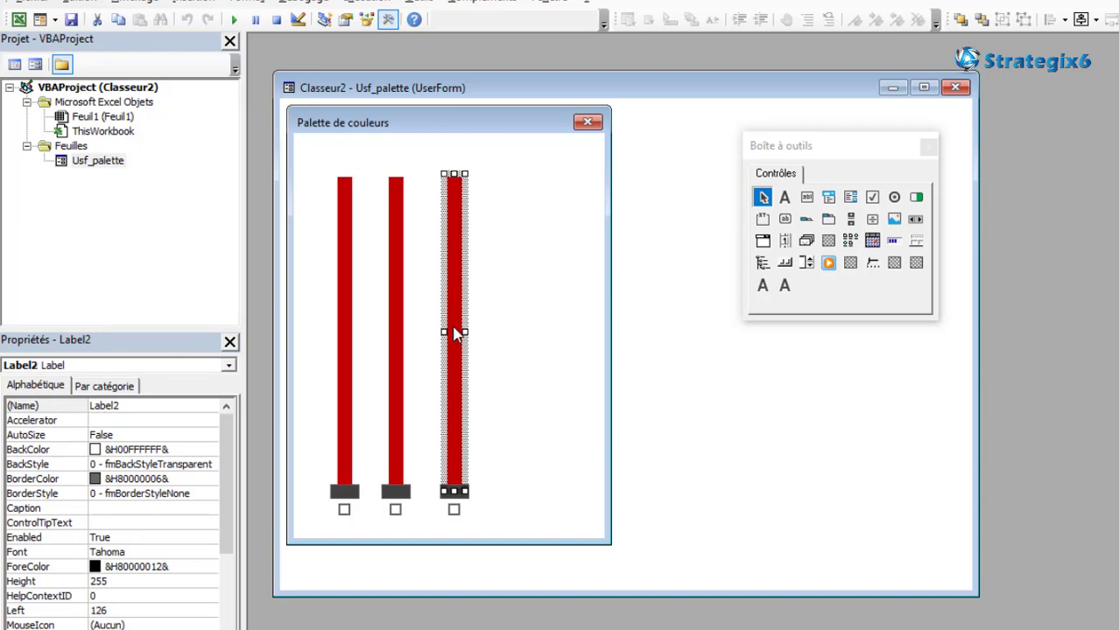
{"action": "left_click", "coordinate": [123, 405]}
{"action": "type", "text": "_B"}
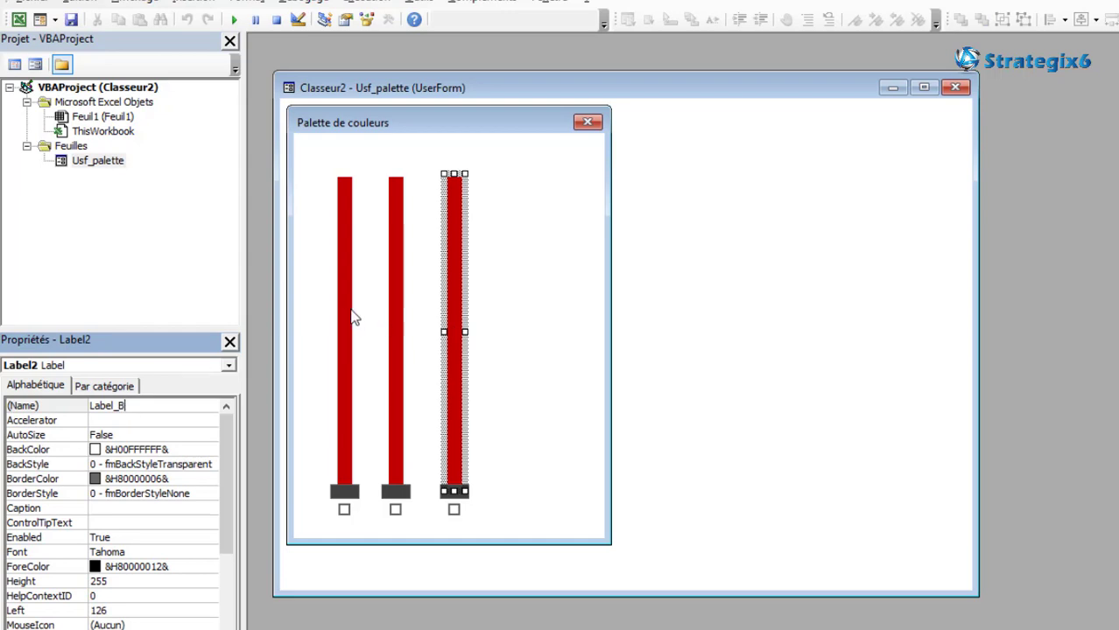
{"action": "left_click", "coordinate": [348, 317]}
{"action": "left_click", "coordinate": [400, 321]}
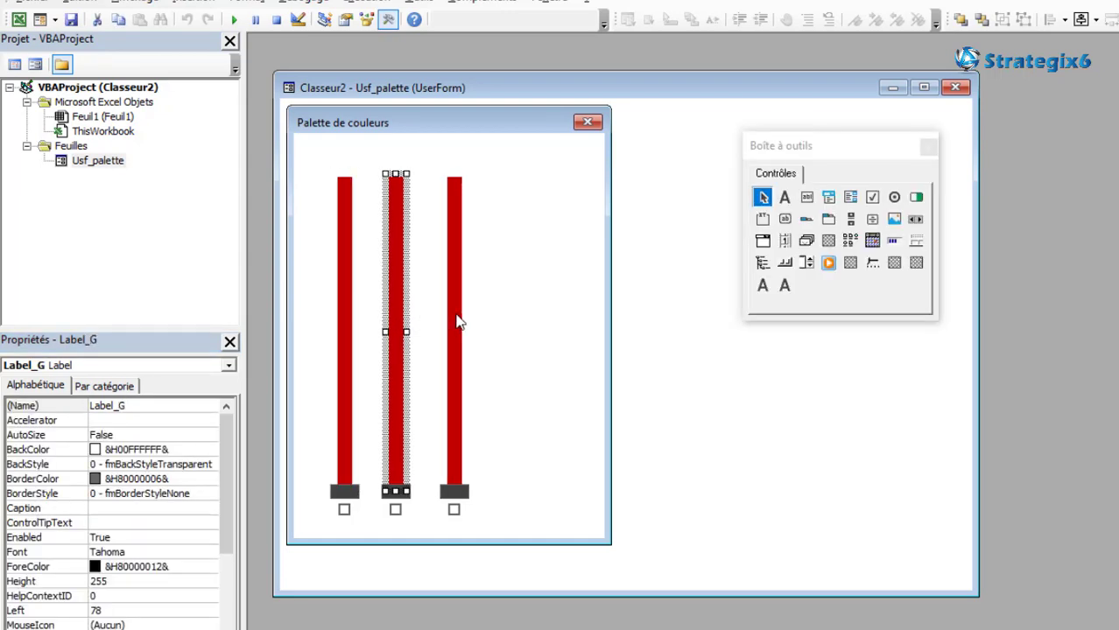
{"action": "left_click", "coordinate": [458, 326]}
- Nudge the middle bar's label and select the left bar's red image
{"action": "left_click", "coordinate": [398, 289]}
{"action": "left_click_drag", "start_coordinate": [418, 296], "coordinate": [388, 362]}
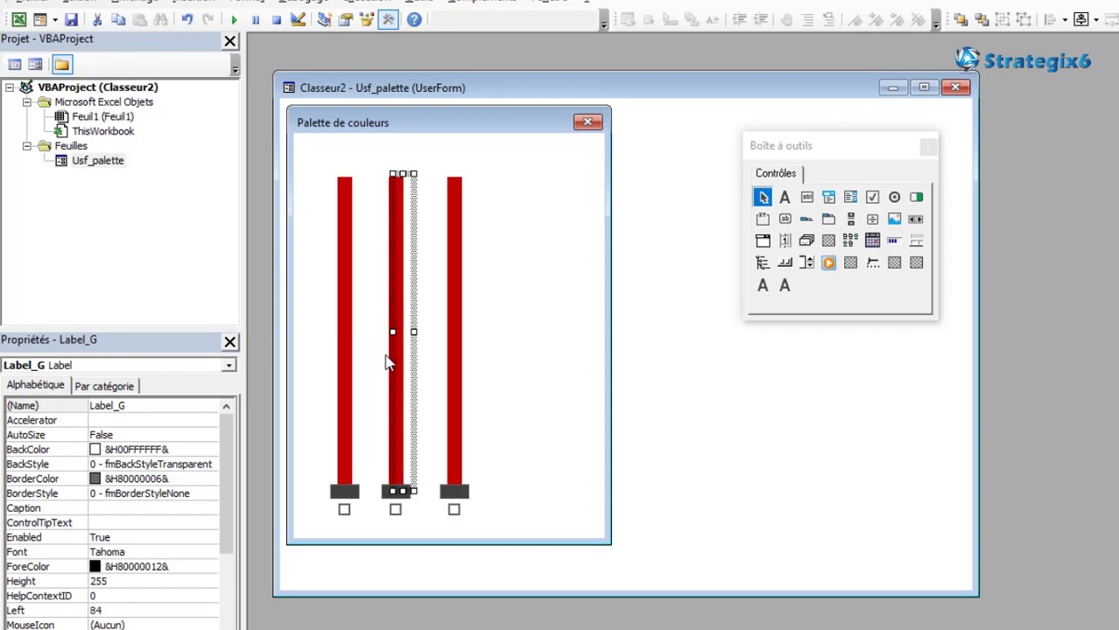
{"action": "left_click", "coordinate": [387, 288]}
{"action": "left_click", "coordinate": [392, 288]}
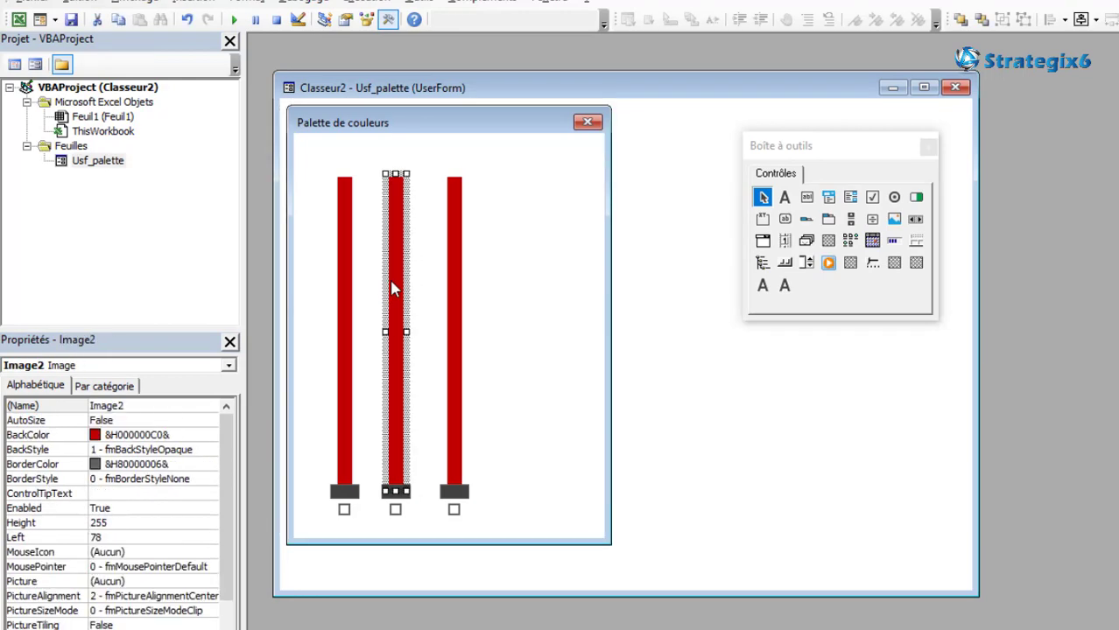
{"action": "left_click", "coordinate": [344, 324]}
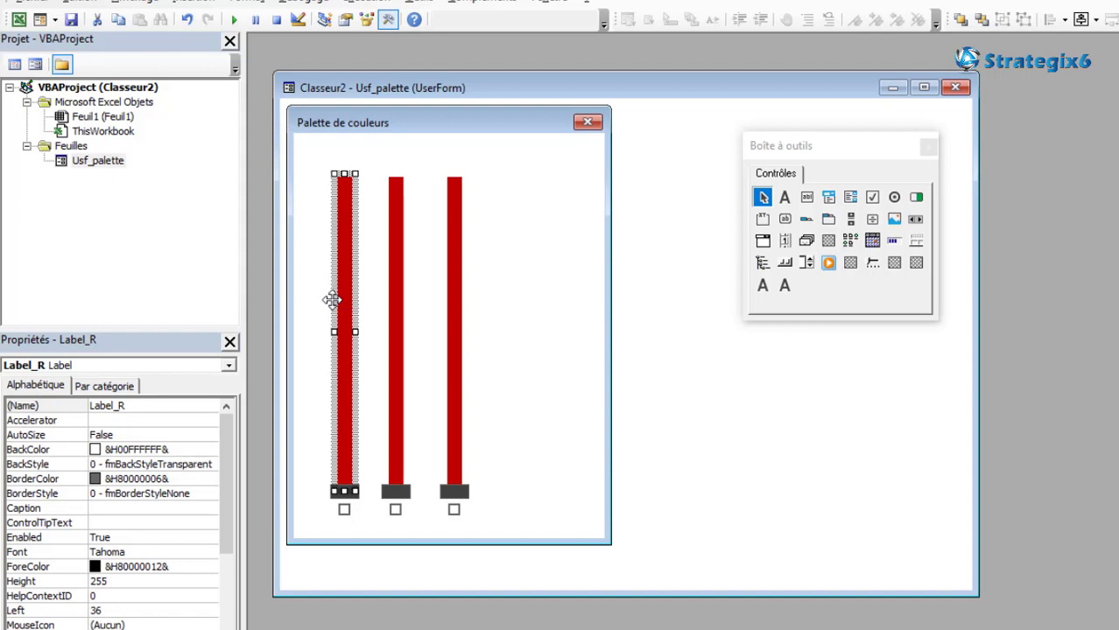
{"action": "left_click", "coordinate": [341, 311]}
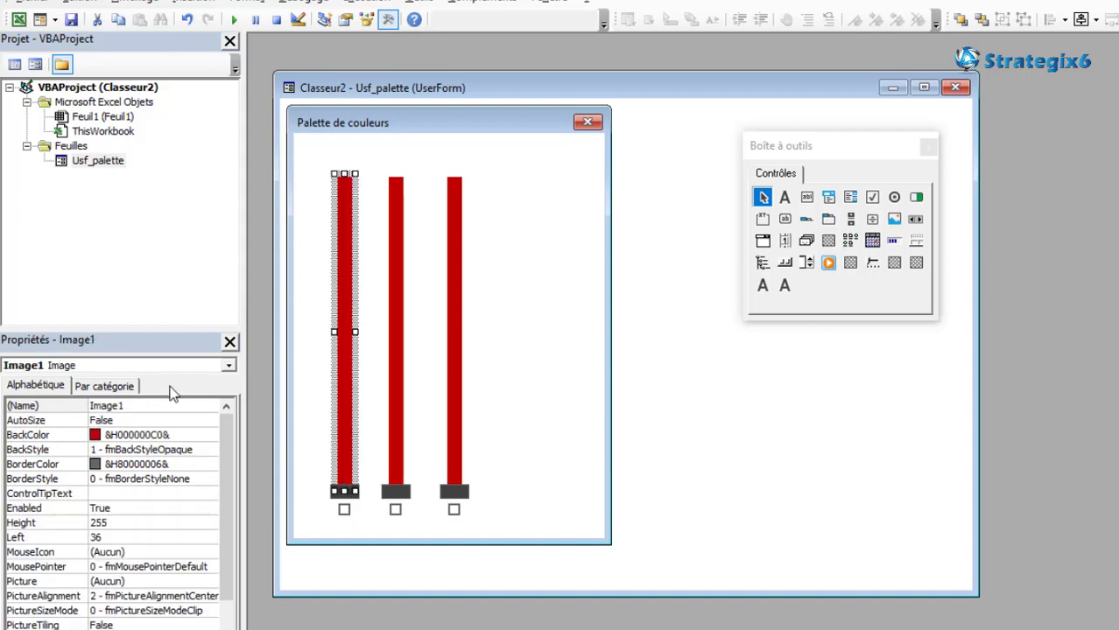
- Rename the left red bar's image (Image1) to ImageCurseur_R, undoing an accidental move
{"action": "left_click", "coordinate": [317, 344]}
{"action": "left_click", "coordinate": [341, 347]}
{"action": "left_click_drag", "start_coordinate": [341, 348], "coordinate": [367, 322]}
{"action": "key", "text": "ctrl+z"}
{"action": "left_click", "coordinate": [130, 405]}
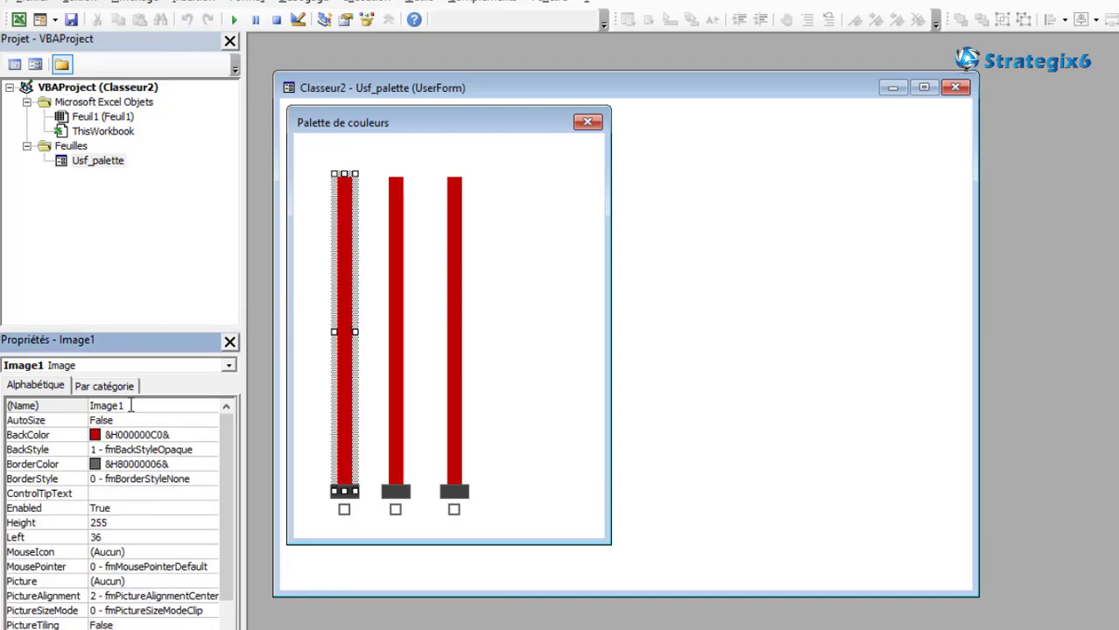
{"action": "type", "text": "_R"}
{"action": "left_click", "coordinate": [359, 332]}
{"action": "left_click", "coordinate": [667, 389]}
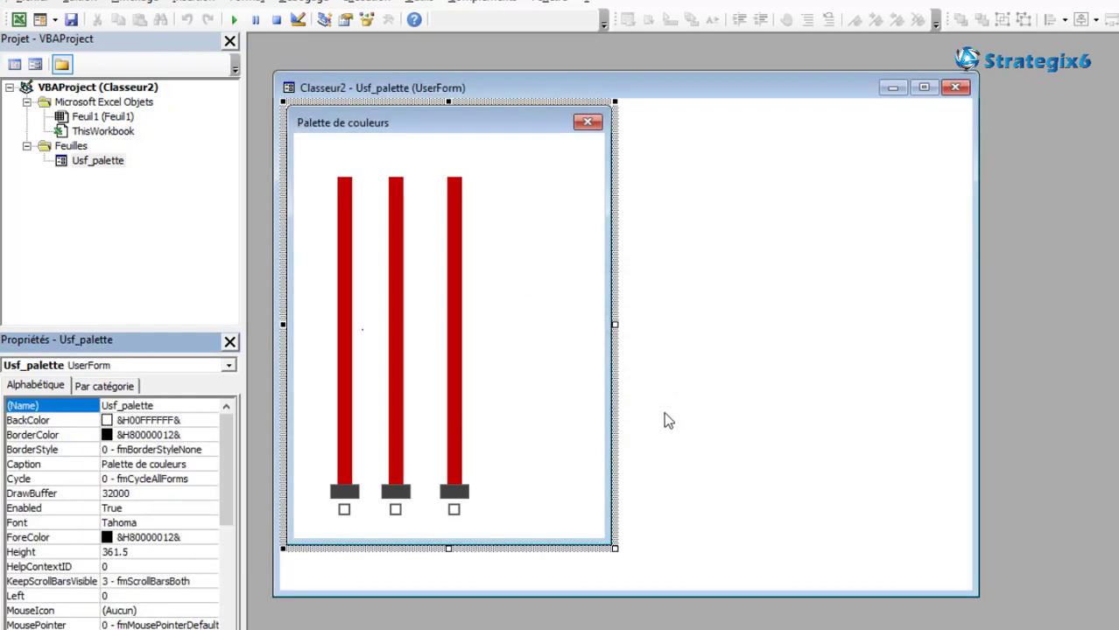
{"action": "left_click_drag", "start_coordinate": [362, 329], "coordinate": [294, 368]}
{"action": "left_click", "coordinate": [344, 379]}
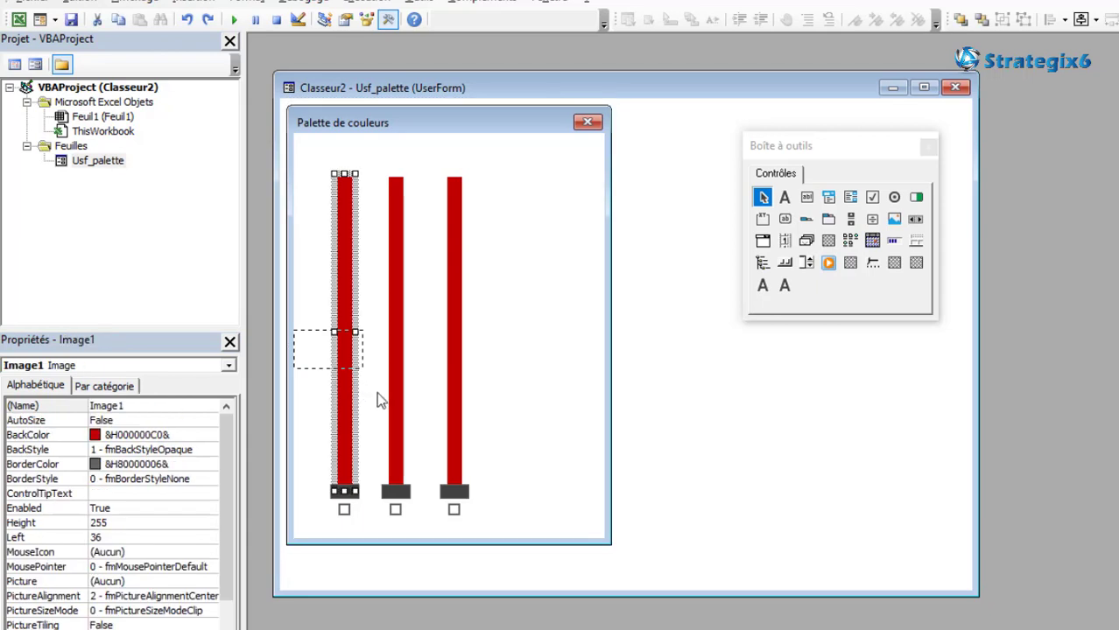
{"action": "left_click", "coordinate": [147, 406]}
{"action": "type", "text": "Curseur_R"}
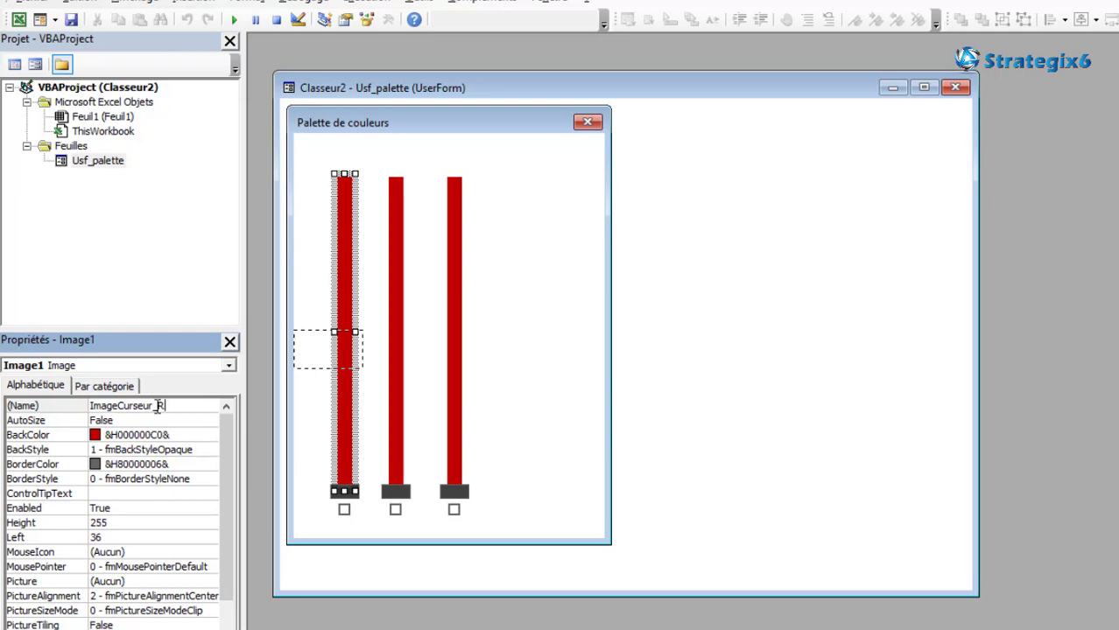
{"action": "left_click_drag", "start_coordinate": [152, 405], "coordinate": [87, 408]}
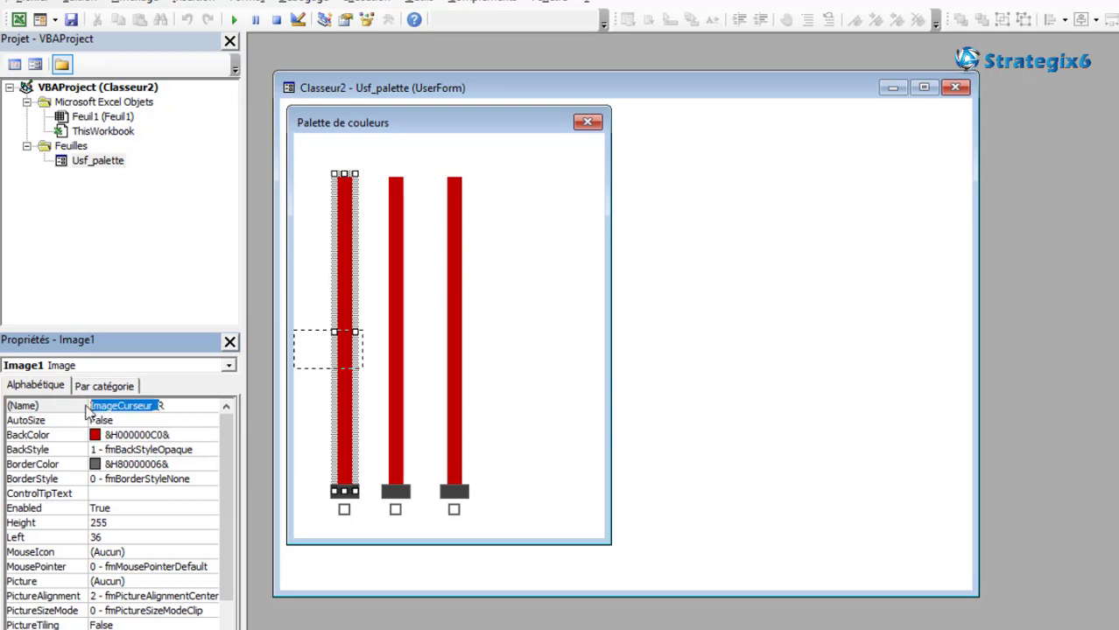
- Rename the middle bar's image (Image2) to ImageCurseur_G
{"action": "left_click", "coordinate": [370, 334]}
{"action": "left_click", "coordinate": [355, 308]}
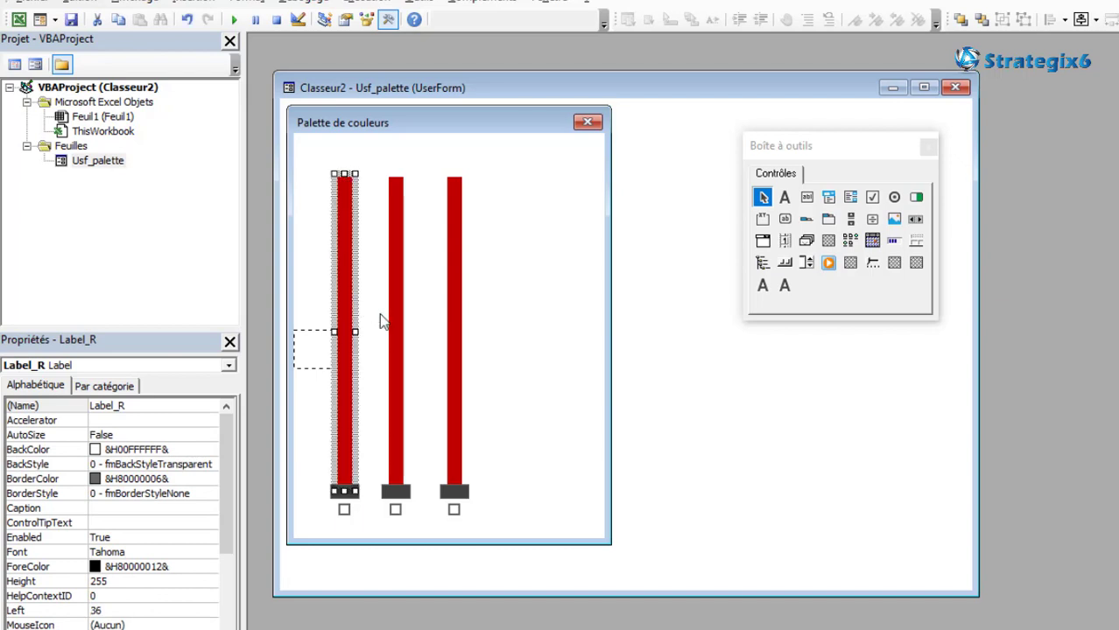
{"action": "left_click", "coordinate": [389, 314]}
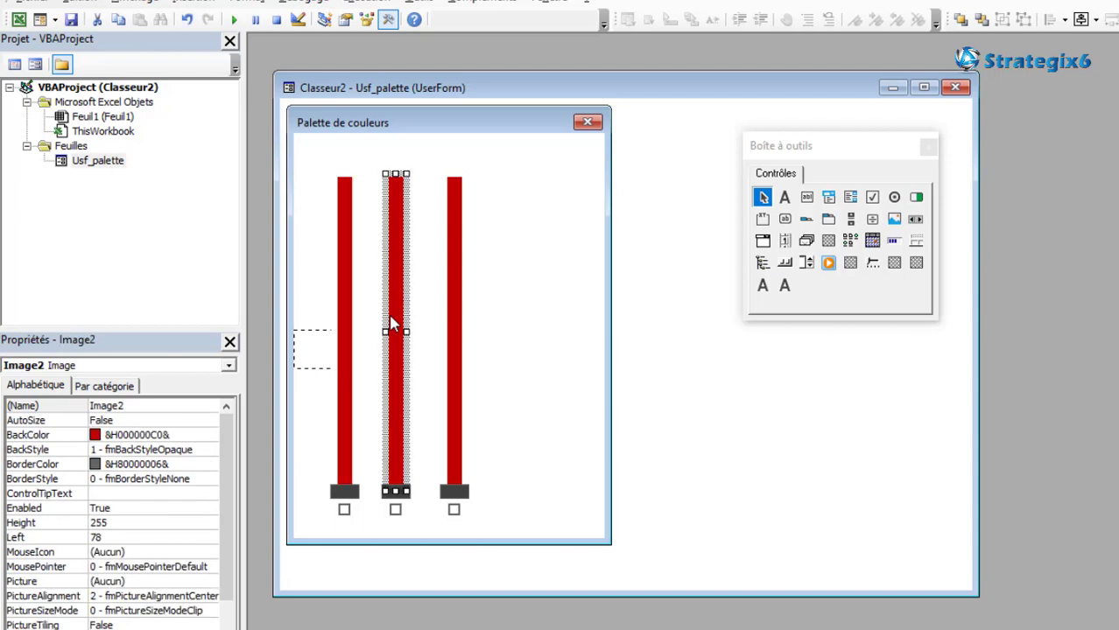
{"action": "left_click", "coordinate": [119, 406]}
{"action": "type", "text": "ImageCurseur_G"}
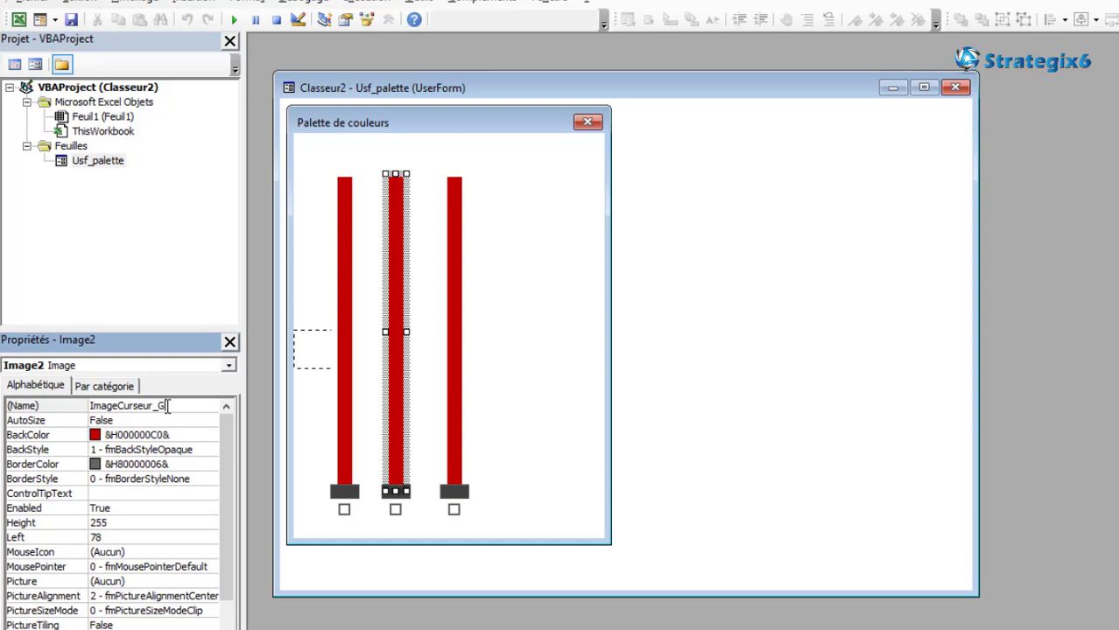
{"action": "left_click", "coordinate": [213, 437]}
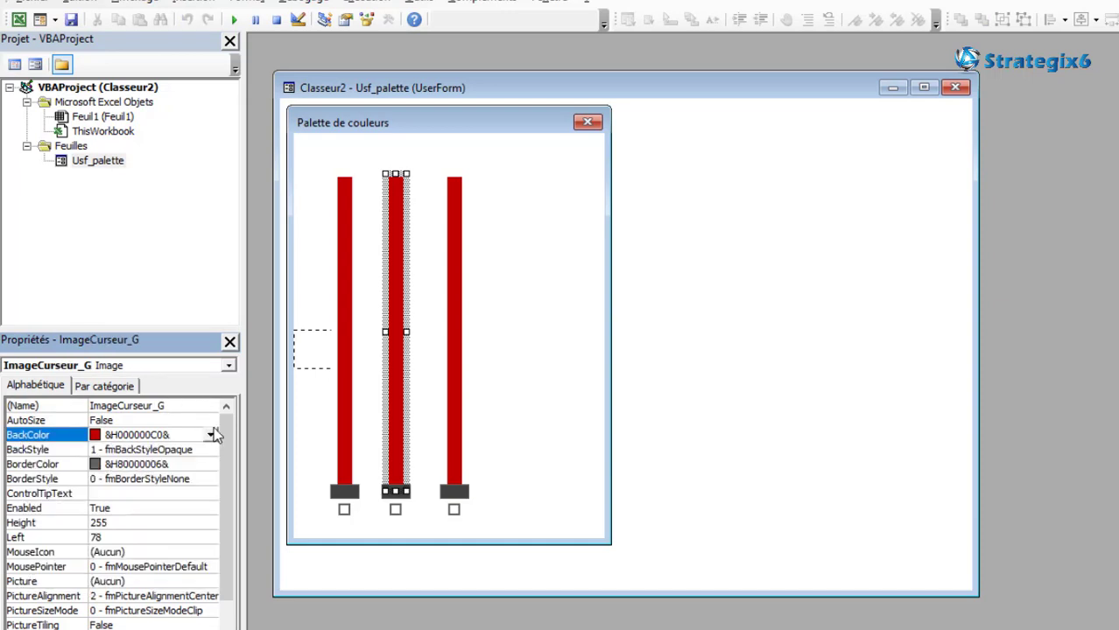
- Colour the middle bar green (&H00008000&) from the BackColor palette
{"action": "left_click", "coordinate": [211, 435]}
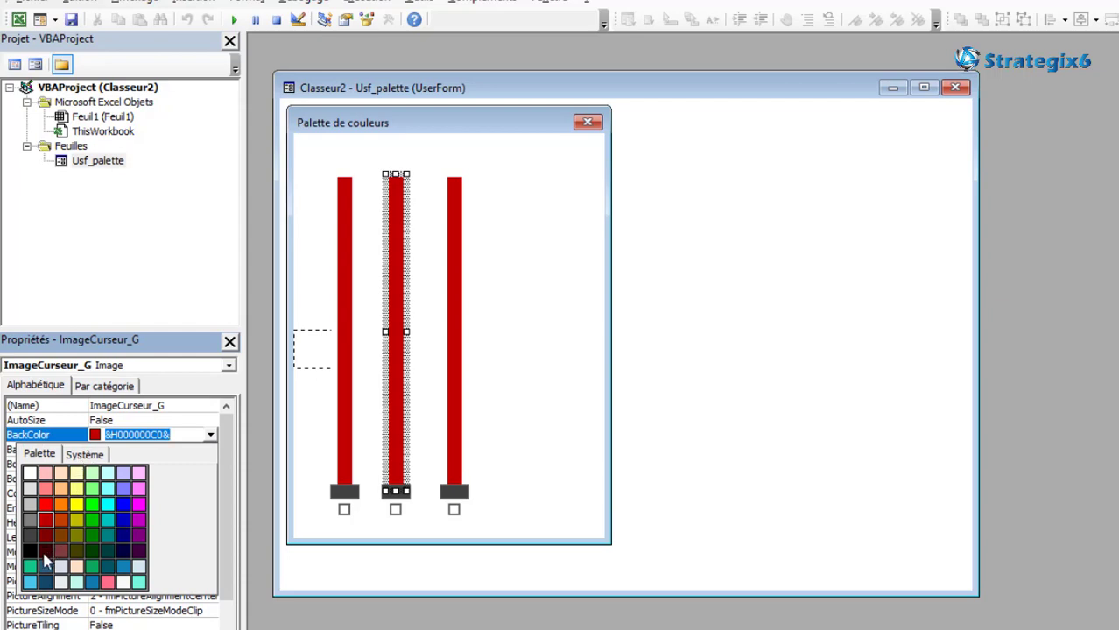
{"action": "left_click", "coordinate": [94, 525]}
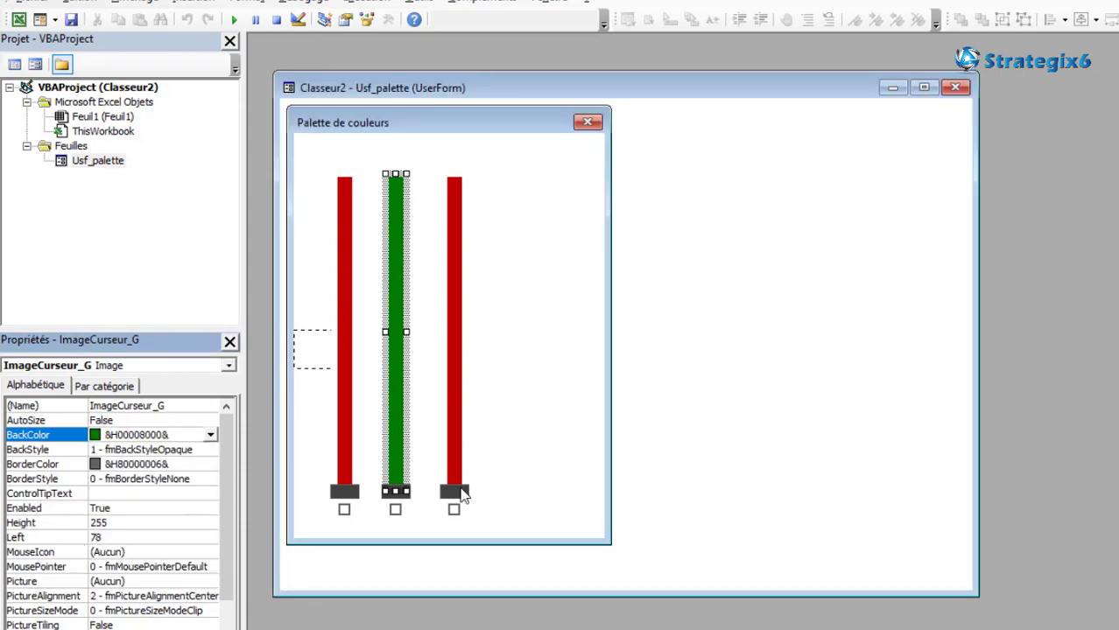
{"action": "left_click", "coordinate": [455, 377]}
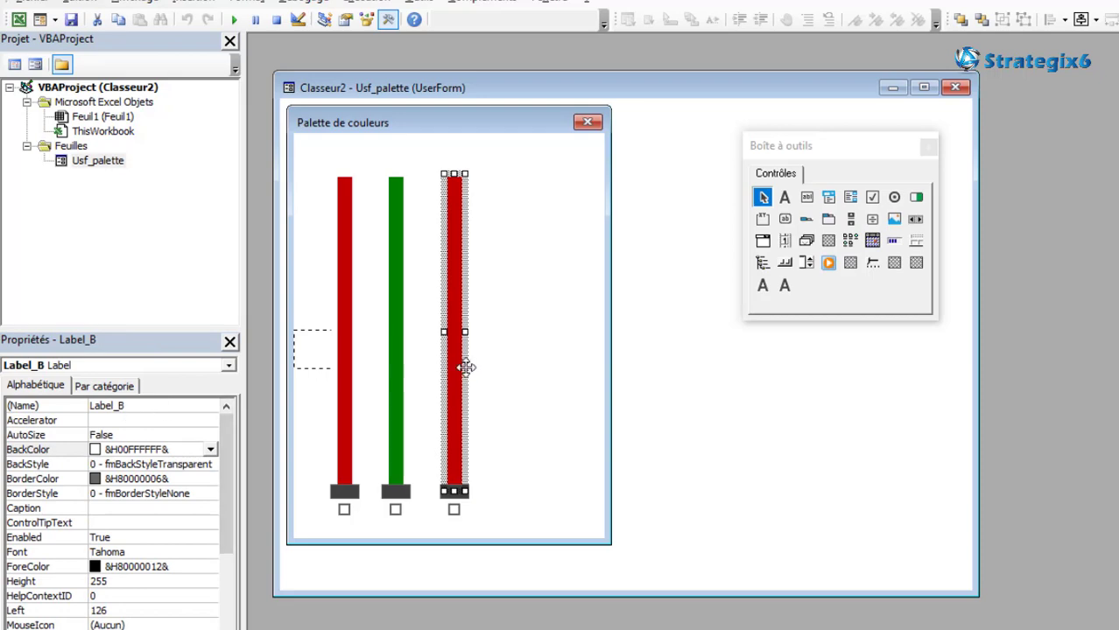
- Rename the right bar's image (Image4) to ImageCurseur_B
{"action": "left_click", "coordinate": [446, 375]}
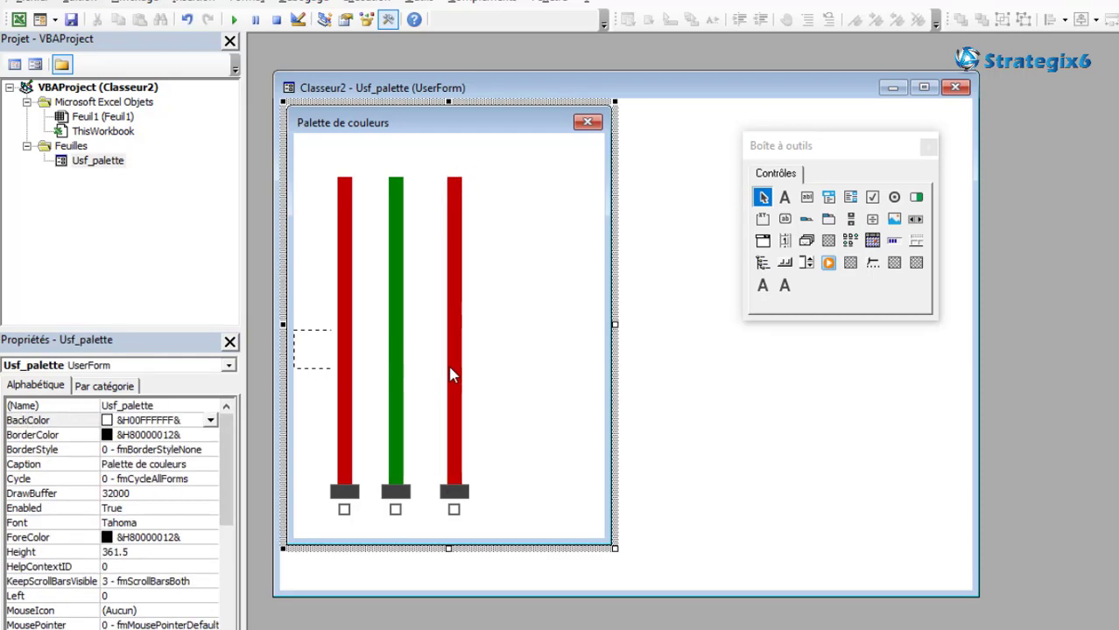
{"action": "left_click", "coordinate": [452, 374]}
{"action": "double_click", "coordinate": [145, 405]}
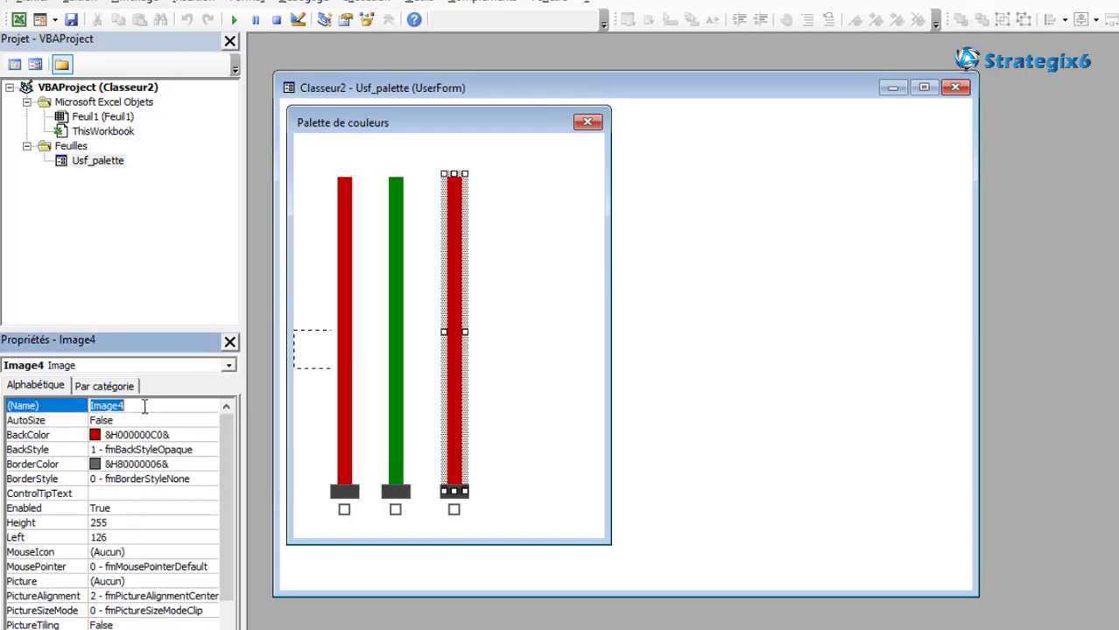
{"action": "type", "text": "ImageCurseur_"}
{"action": "type", "text": "B"}
{"action": "left_click", "coordinate": [214, 435]}
- Colour the right bar with the blue system colour &H8000000D&
{"action": "left_click", "coordinate": [210, 434]}
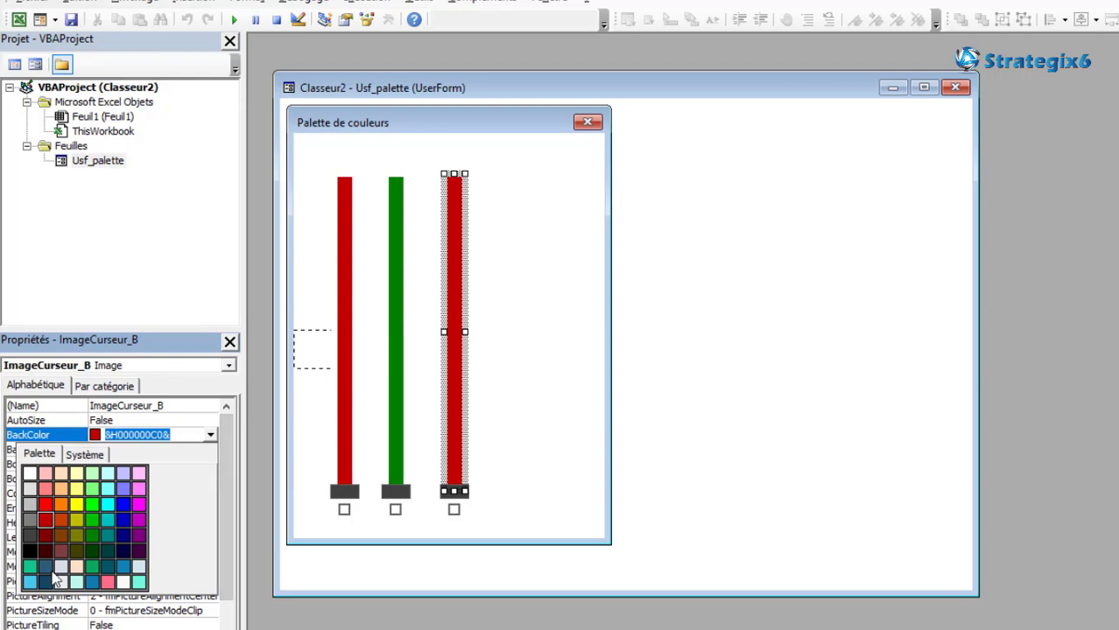
{"action": "left_click", "coordinate": [38, 455]}
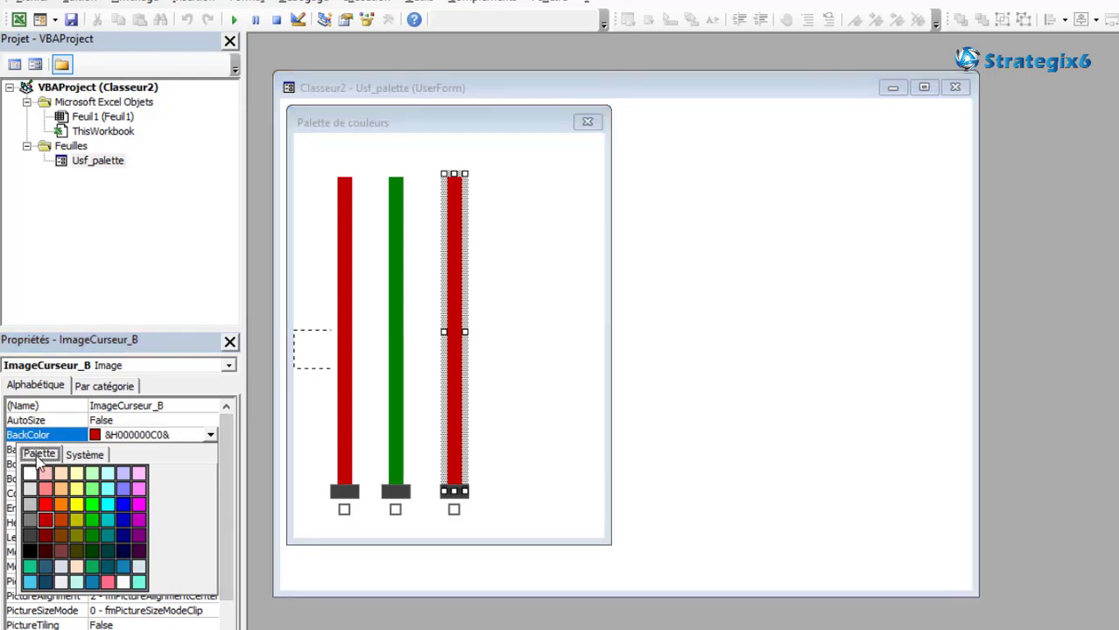
{"action": "left_click", "coordinate": [84, 455]}
{"action": "left_click", "coordinate": [62, 552]}
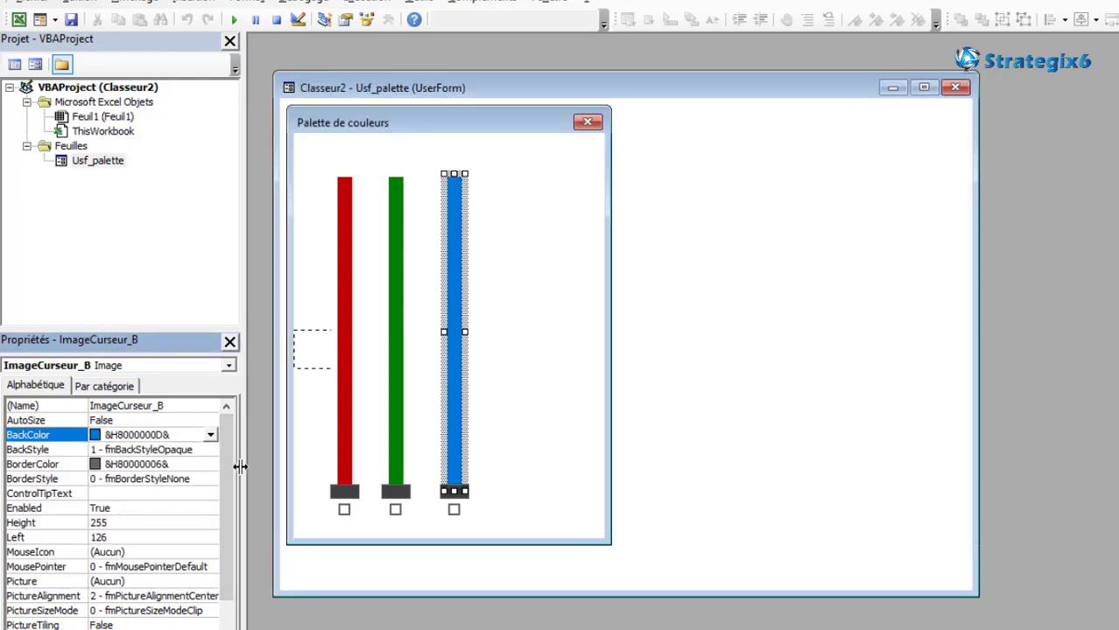
{"action": "left_click", "coordinate": [467, 349]}
{"action": "left_click", "coordinate": [468, 350]}
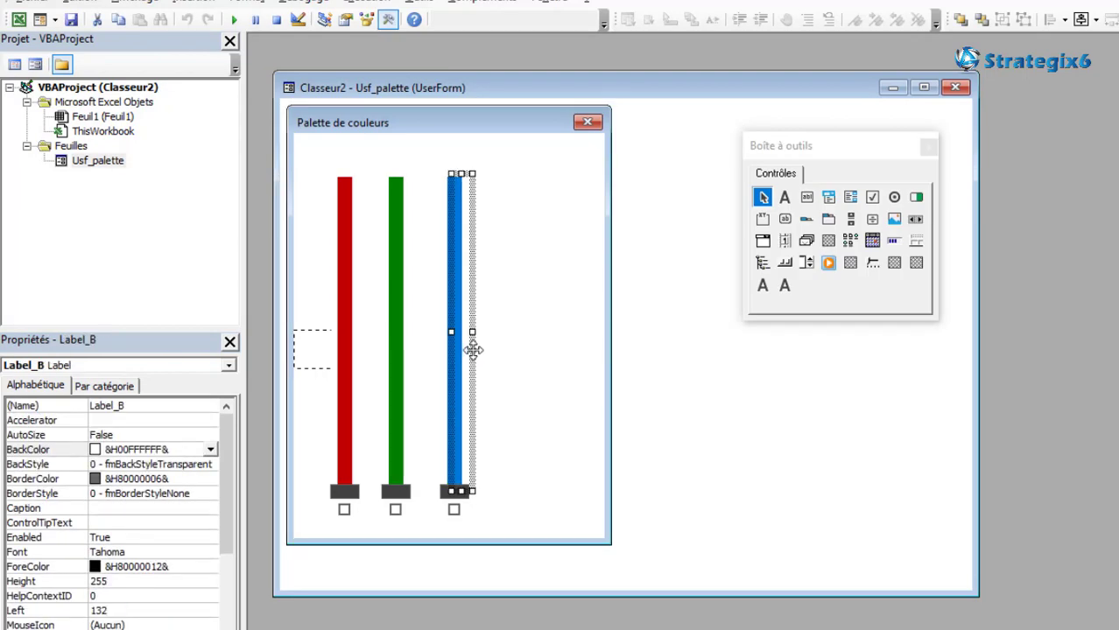
{"action": "left_click", "coordinate": [499, 348]}
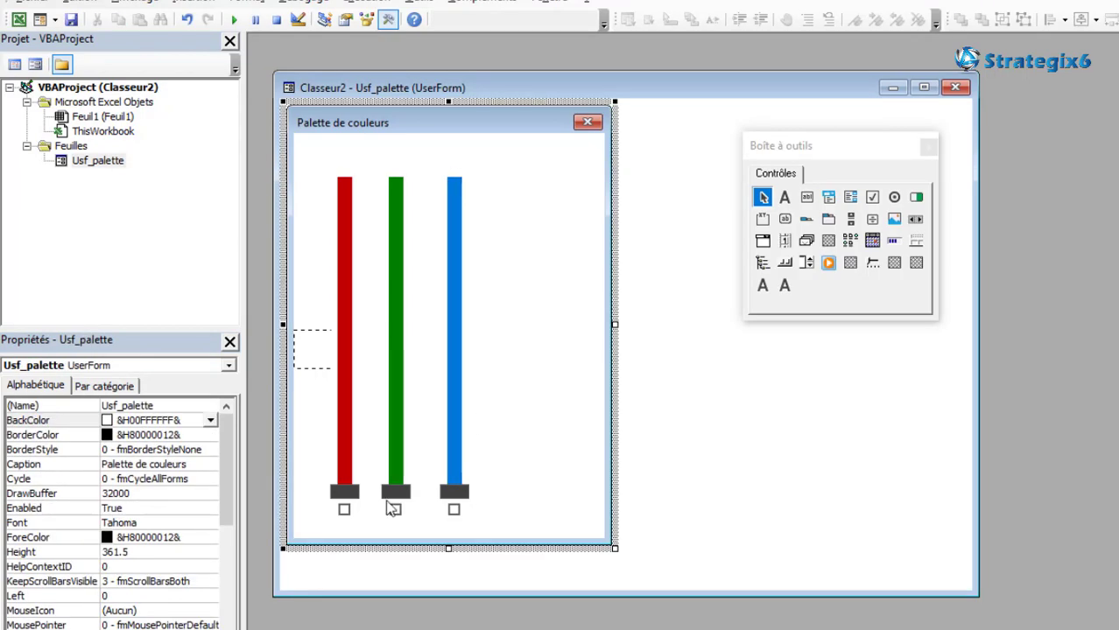
- Rename Image3 to Image_G and Image5 to Image_B
{"action": "left_click", "coordinate": [354, 495]}
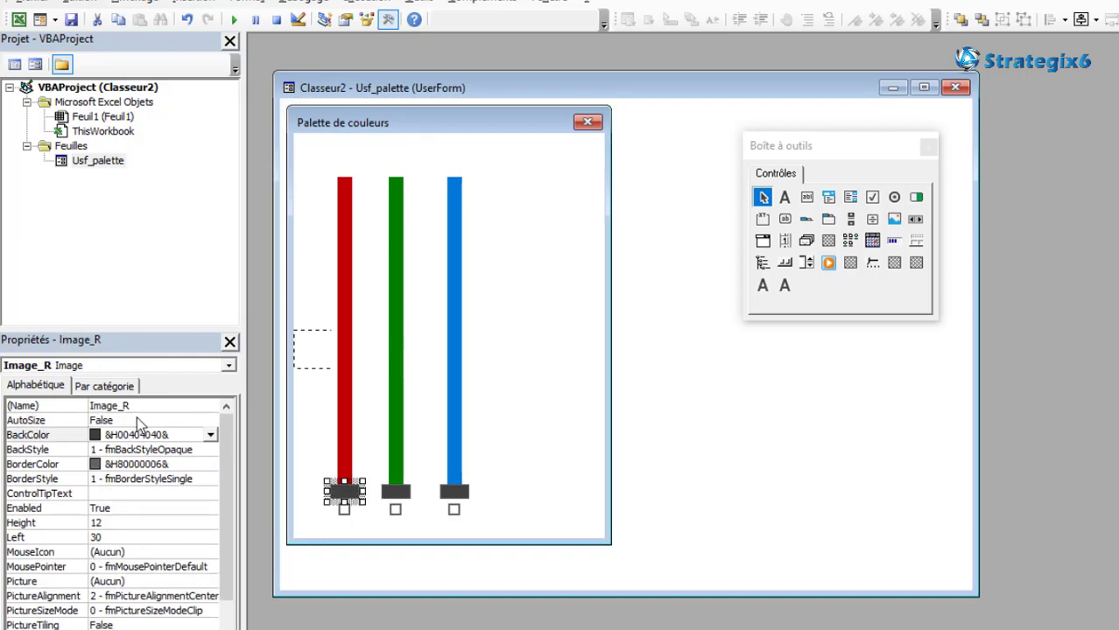
{"action": "left_click", "coordinate": [393, 495]}
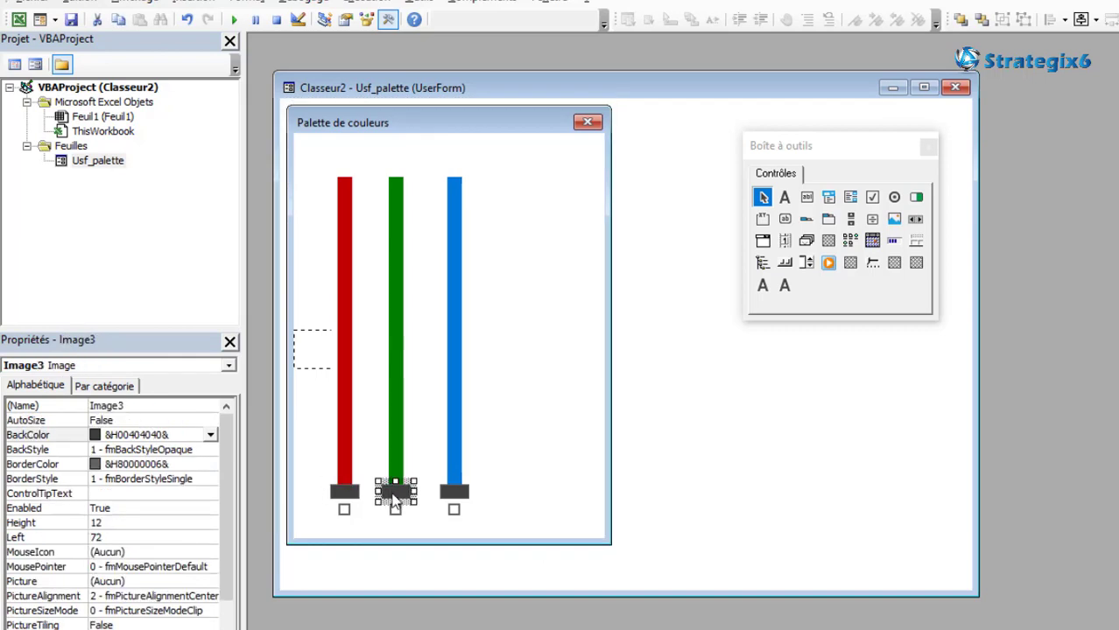
{"action": "left_click", "coordinate": [139, 406]}
{"action": "key", "text": "BackSpace"}
{"action": "type", "text": "_G"}
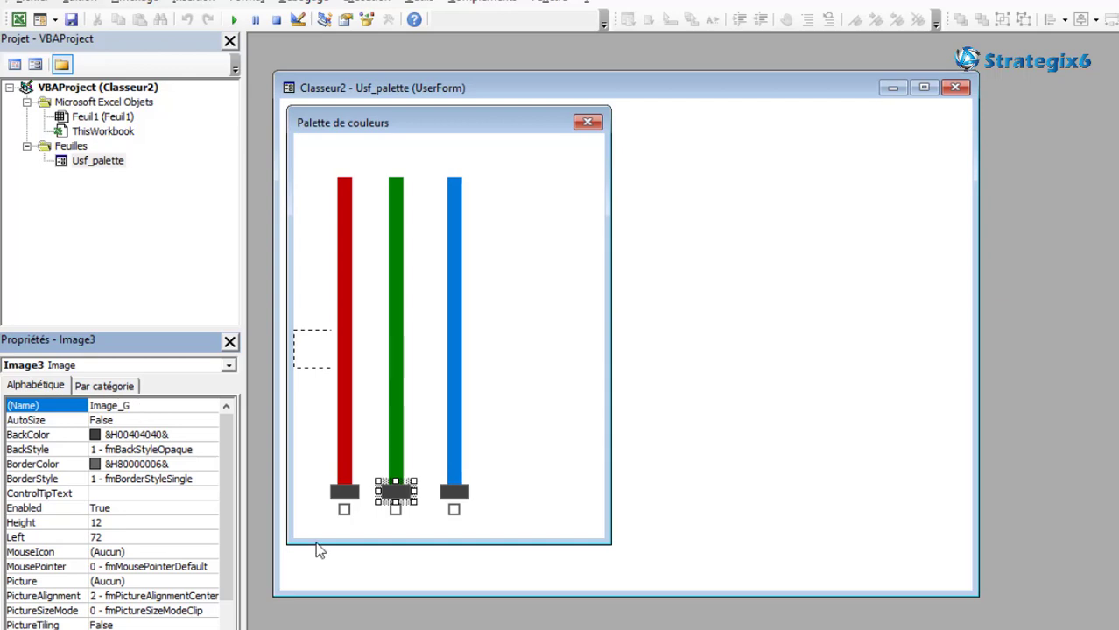
{"action": "left_click", "coordinate": [456, 493]}
{"action": "left_click", "coordinate": [165, 408]}
{"action": "type", "text": "B"}
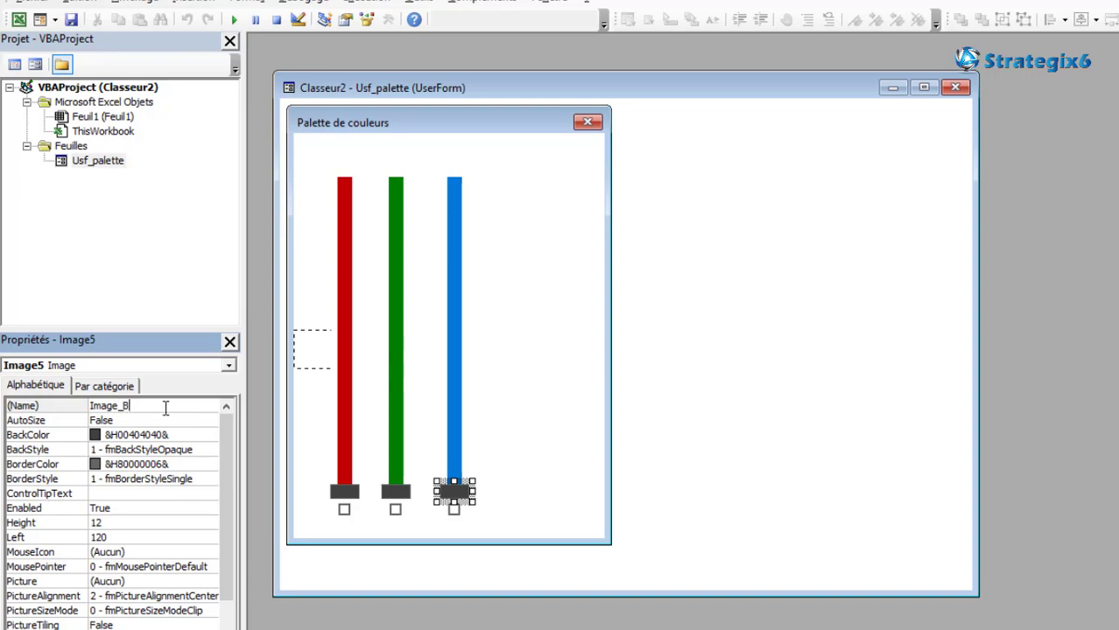
- Rename the green bar's checkbox to CheckBox_G
{"action": "left_click", "coordinate": [486, 523]}
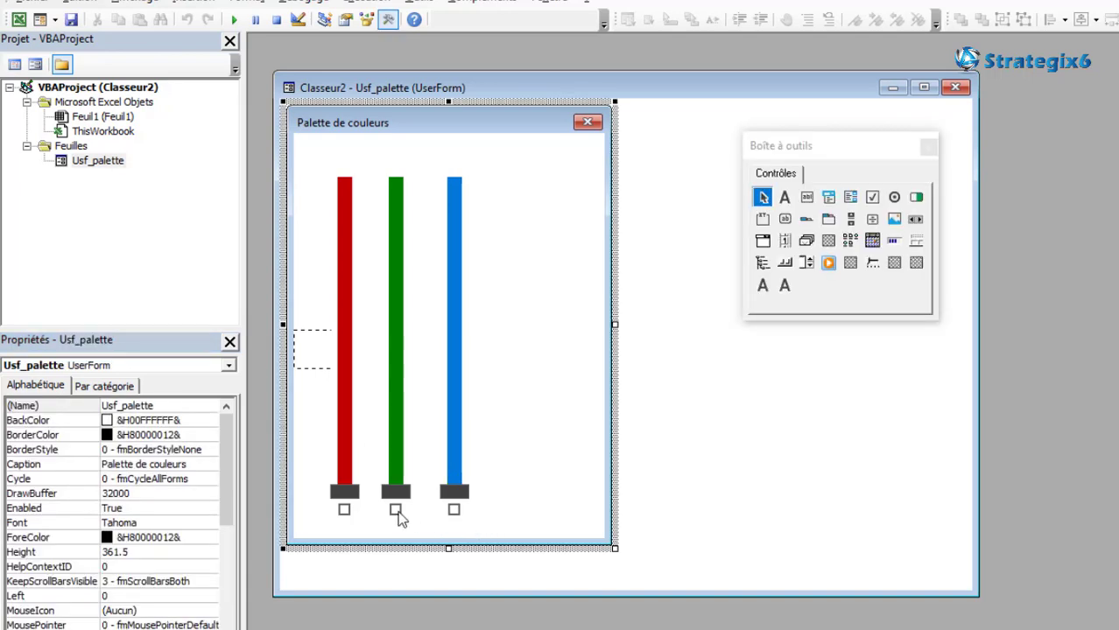
{"action": "left_click", "coordinate": [396, 514]}
{"action": "left_click", "coordinate": [346, 519]}
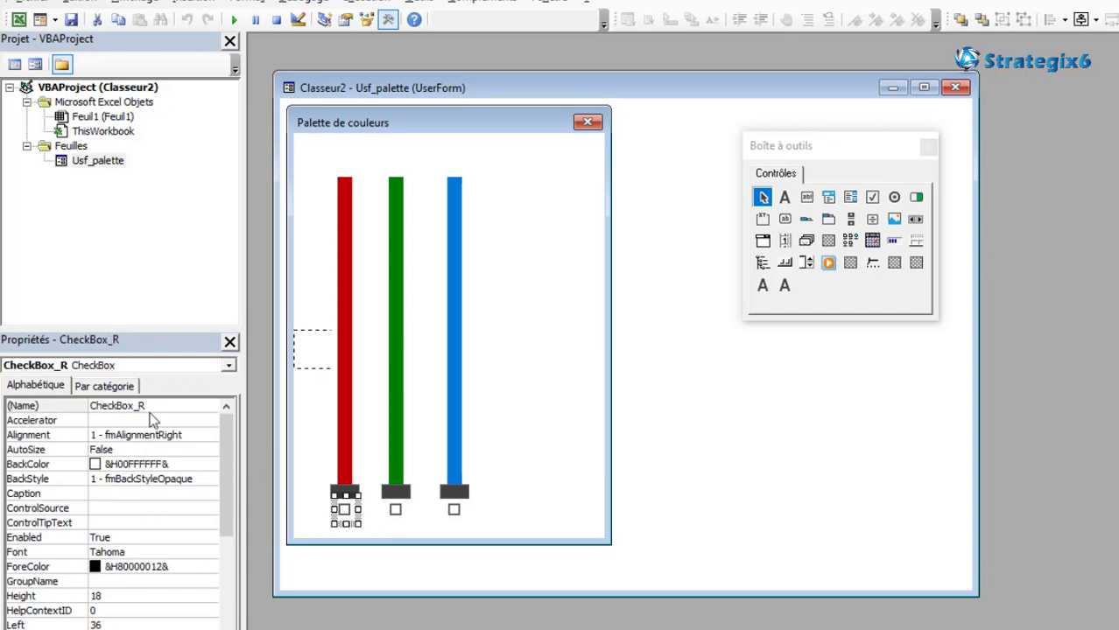
{"action": "left_click", "coordinate": [398, 516]}
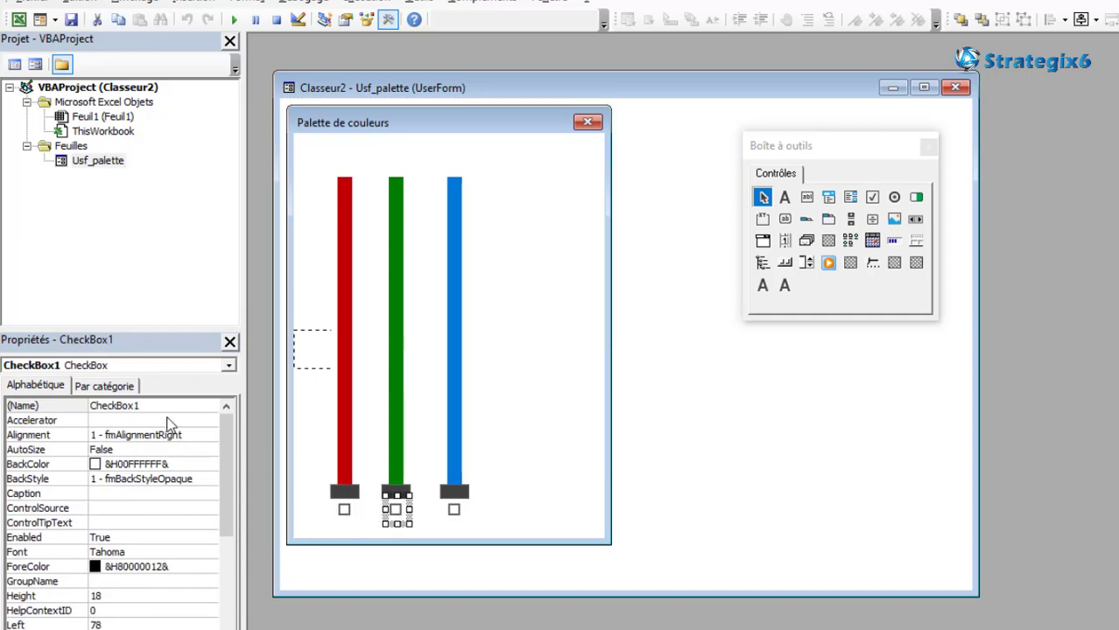
{"action": "left_click", "coordinate": [162, 407]}
{"action": "type", "text": "_"}
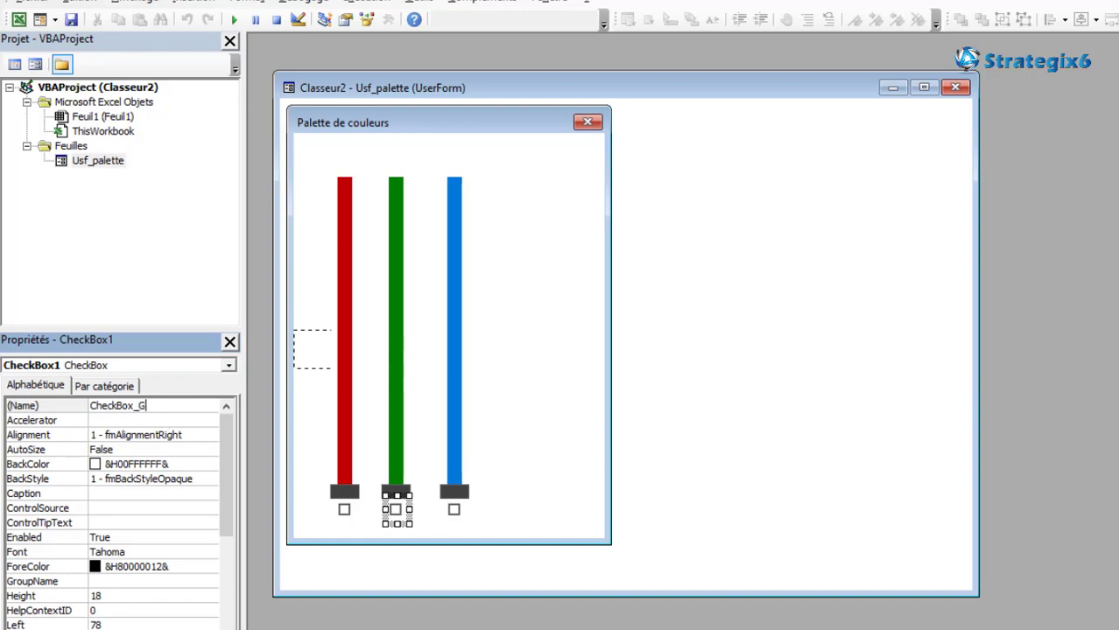
{"action": "type", "text": "G"}
{"action": "left_click", "coordinate": [456, 512]}
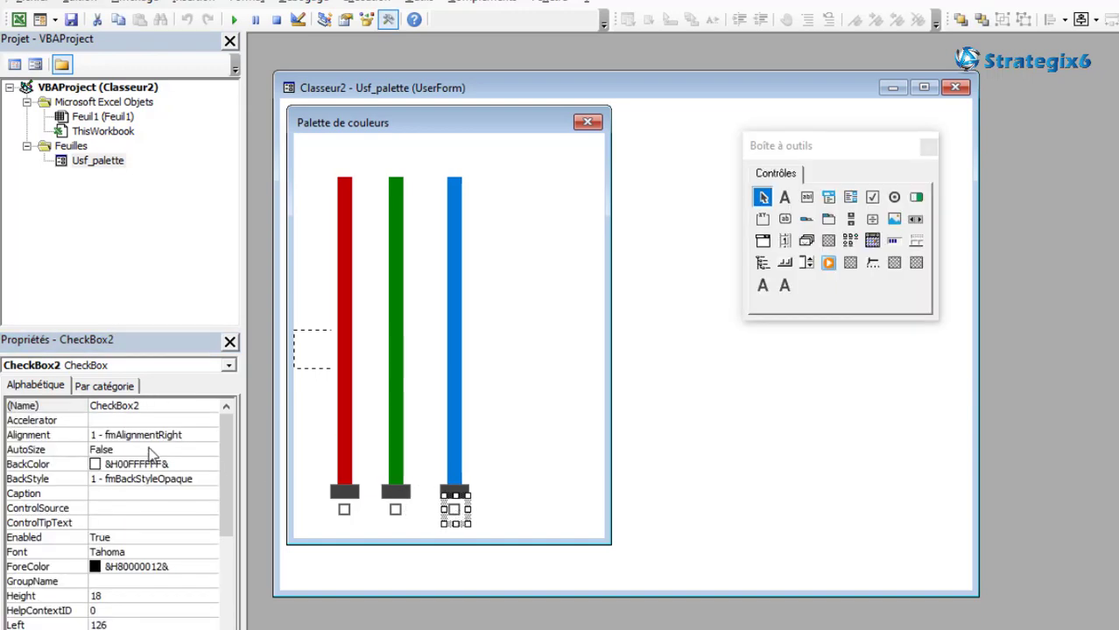
- Rename the blue bar's checkbox to CheckBox_B
{"action": "left_click", "coordinate": [152, 407]}
{"action": "type", "text": "_B"}
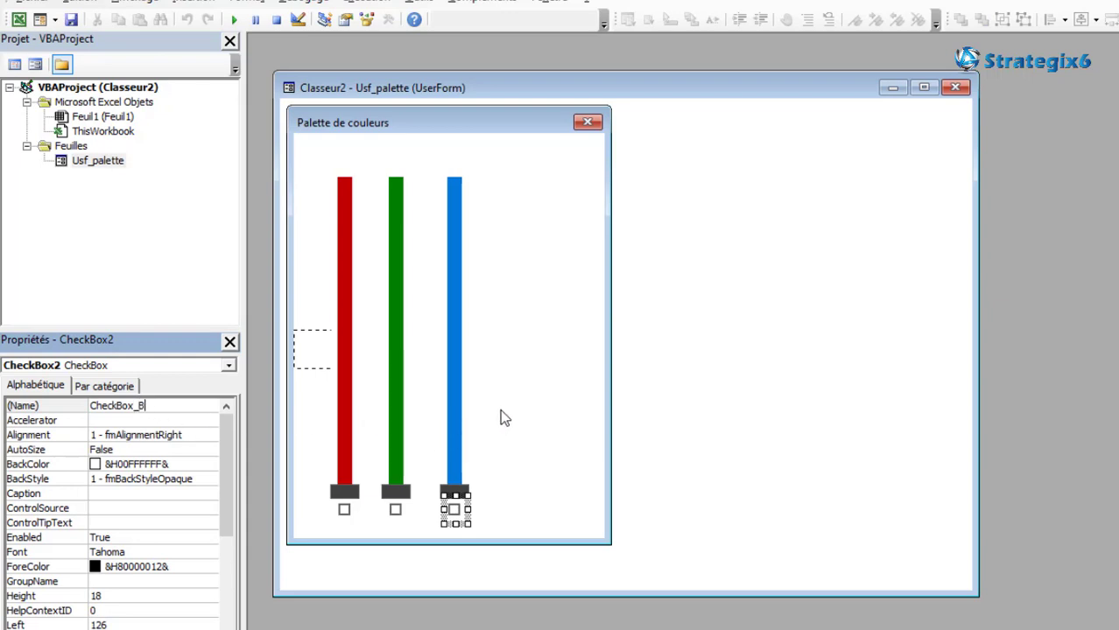
{"action": "left_click", "coordinate": [508, 415]}
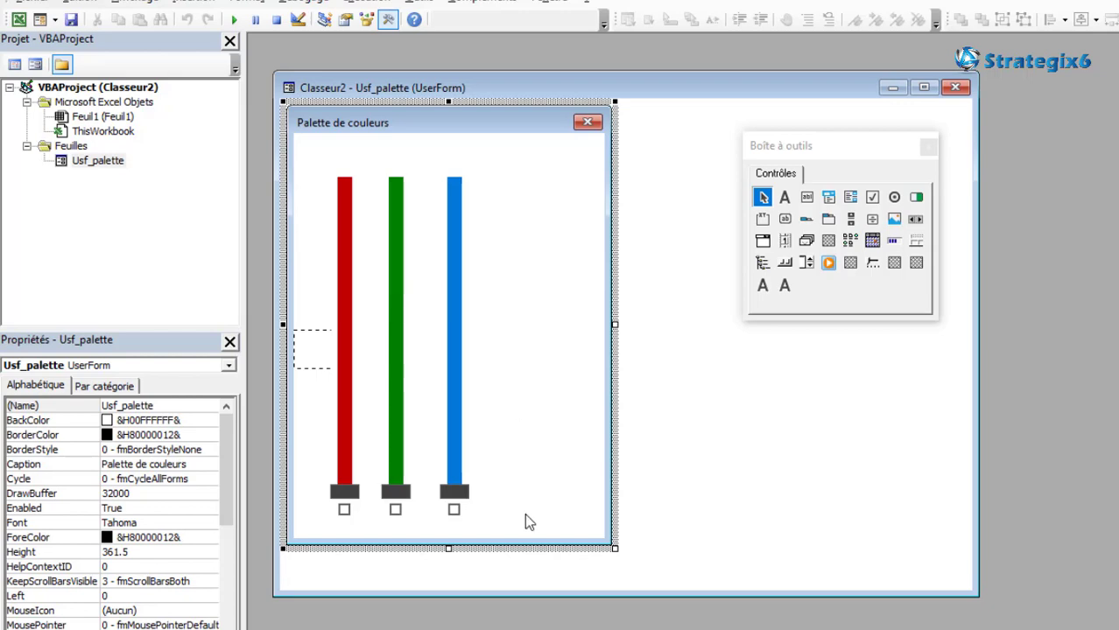
- Shift the green and blue sliders slightly right and widen the Palette de couleurs form
{"action": "mouse_move", "coordinate": [525, 512]}
{"action": "left_mouse_down"}
{"action": "mouse_move", "coordinate": [381, 435]}
{"action": "mouse_move", "coordinate": [415, 438]}
{"action": "left_mouse_up"}
{"action": "left_click", "coordinate": [527, 407]}
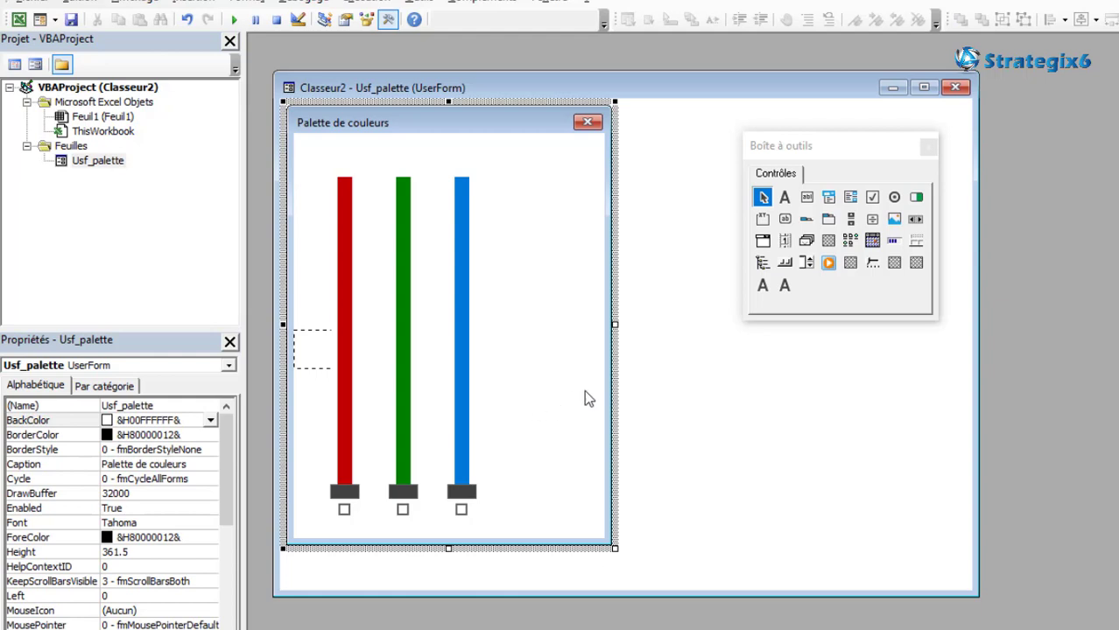
{"action": "left_click_drag", "start_coordinate": [766, 152], "coordinate": [940, 166]}
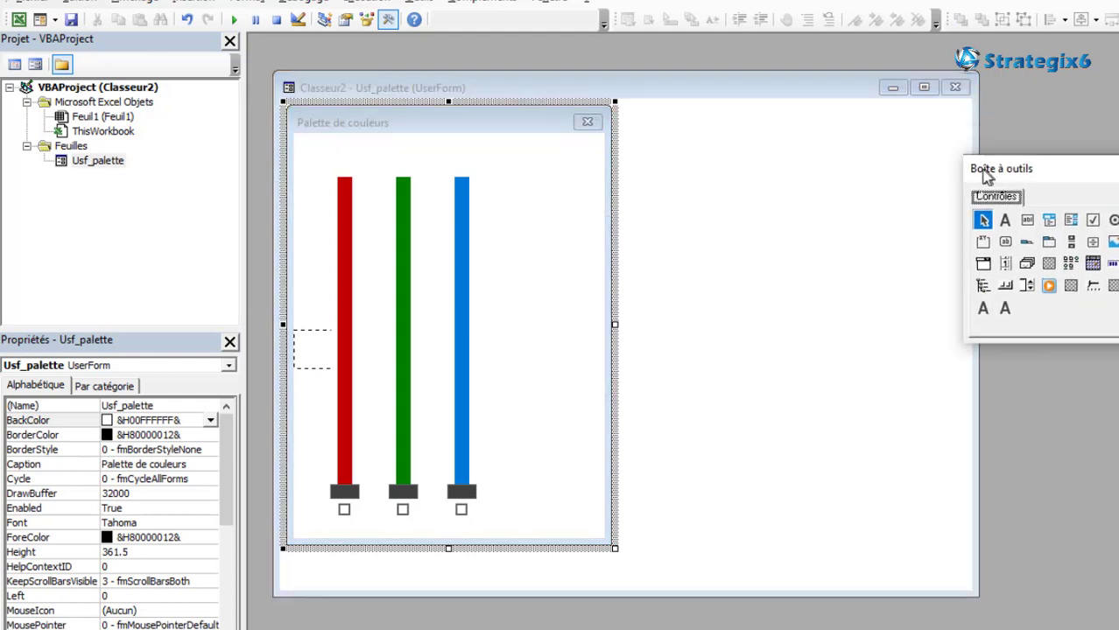
{"action": "left_click_drag", "start_coordinate": [615, 326], "coordinate": [644, 323]}
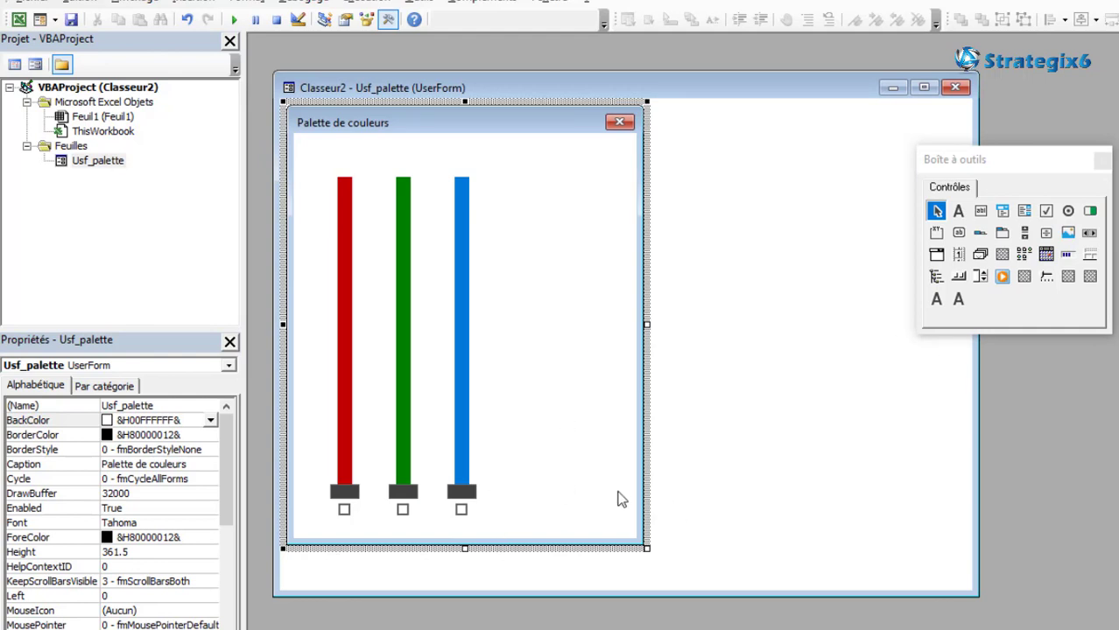
{"action": "left_click_drag", "start_coordinate": [959, 167], "coordinate": [857, 165]}
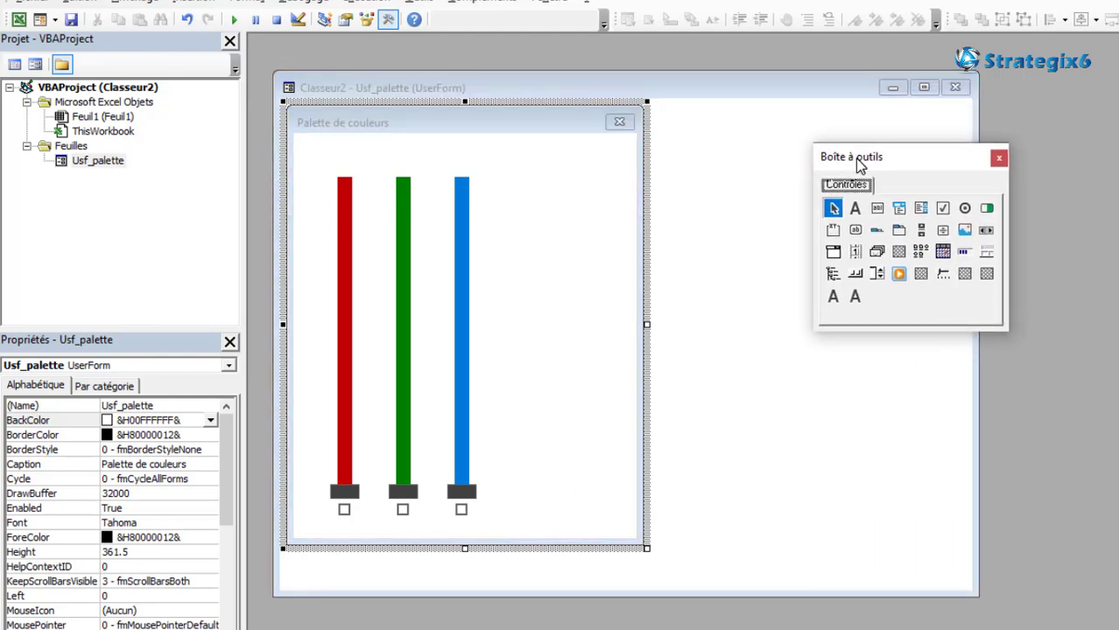
{"action": "left_click", "coordinate": [966, 233]}
- Draw an image box right of the sliders and set its BackStyle to Transparent
{"action": "mouse_move", "coordinate": [512, 450]}
{"action": "left_mouse_down"}
{"action": "mouse_move", "coordinate": [600, 499]}
{"action": "mouse_move", "coordinate": [622, 492]}
{"action": "mouse_move", "coordinate": [594, 499]}
{"action": "left_mouse_up"}
{"action": "left_click", "coordinate": [596, 522]}
{"action": "left_click", "coordinate": [573, 491]}
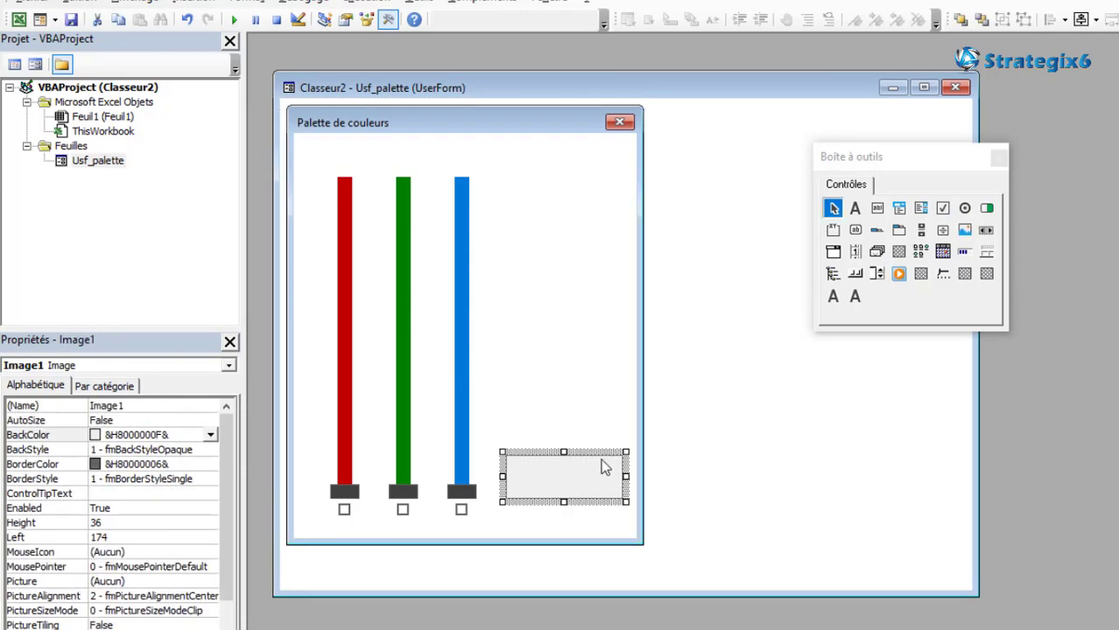
{"action": "left_click", "coordinate": [155, 449]}
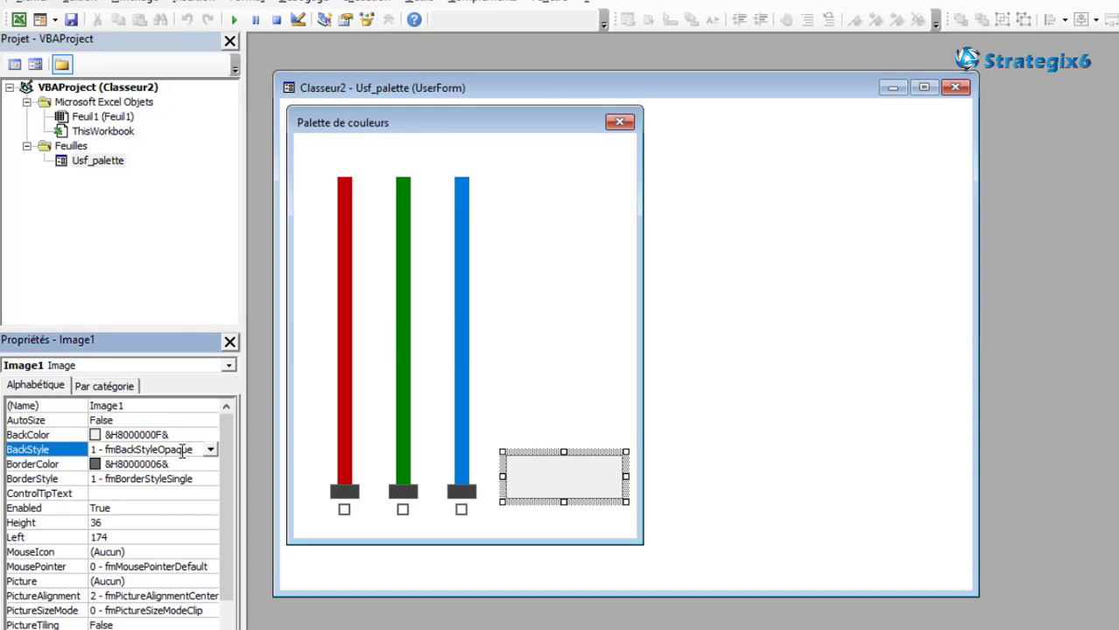
{"action": "double_click", "coordinate": [182, 450]}
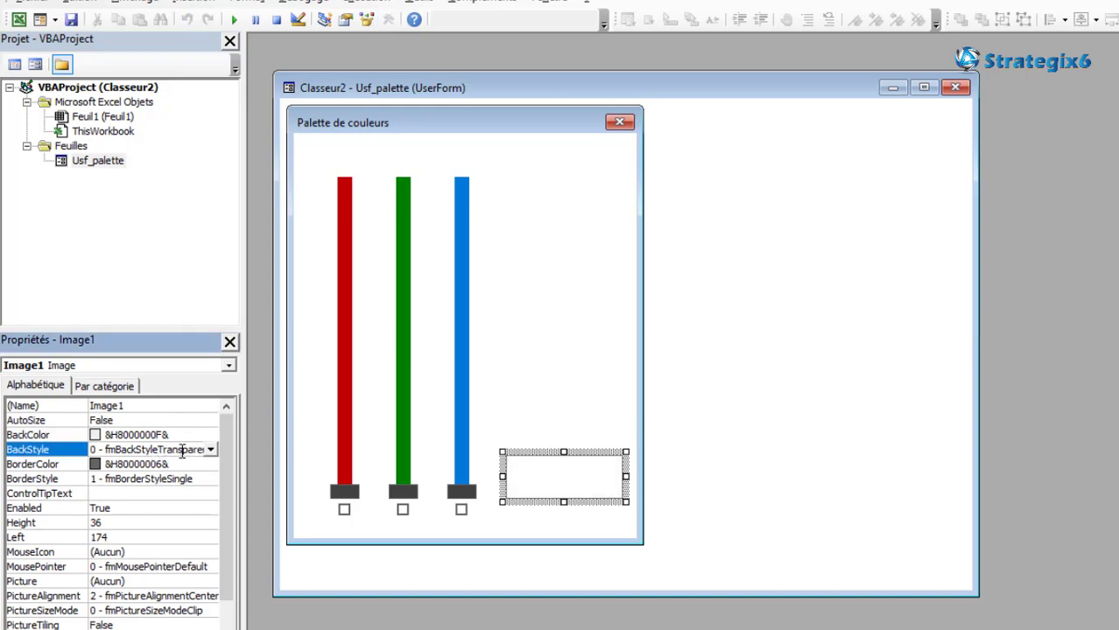
{"action": "left_click", "coordinate": [584, 380]}
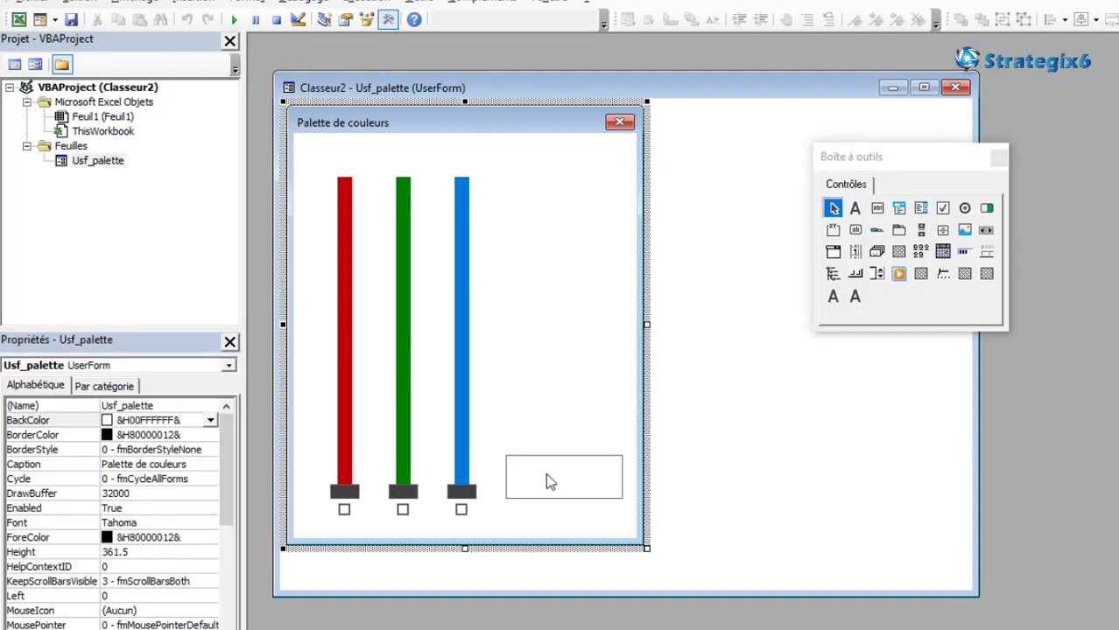
- Duplicate the lower-right image box and shrink the copy to fit inside it
{"action": "left_click", "coordinate": [546, 480]}
{"action": "left_click_drag", "start_coordinate": [546, 480], "coordinate": [549, 424]}
{"action": "double_click", "coordinate": [514, 396]}
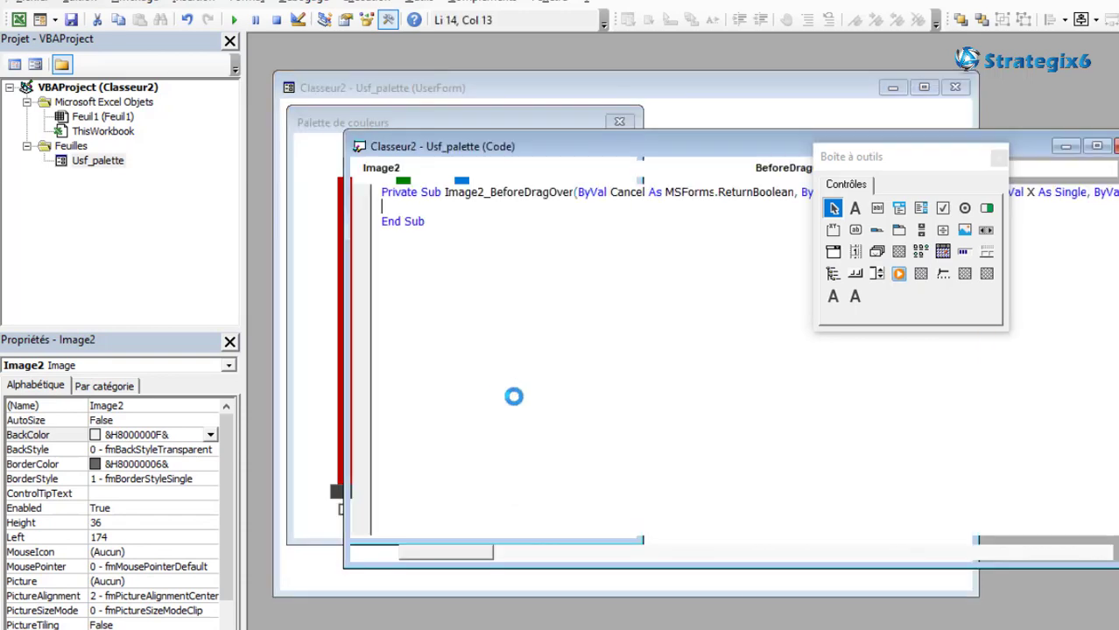
{"action": "key", "text": "ctrl+F4"}
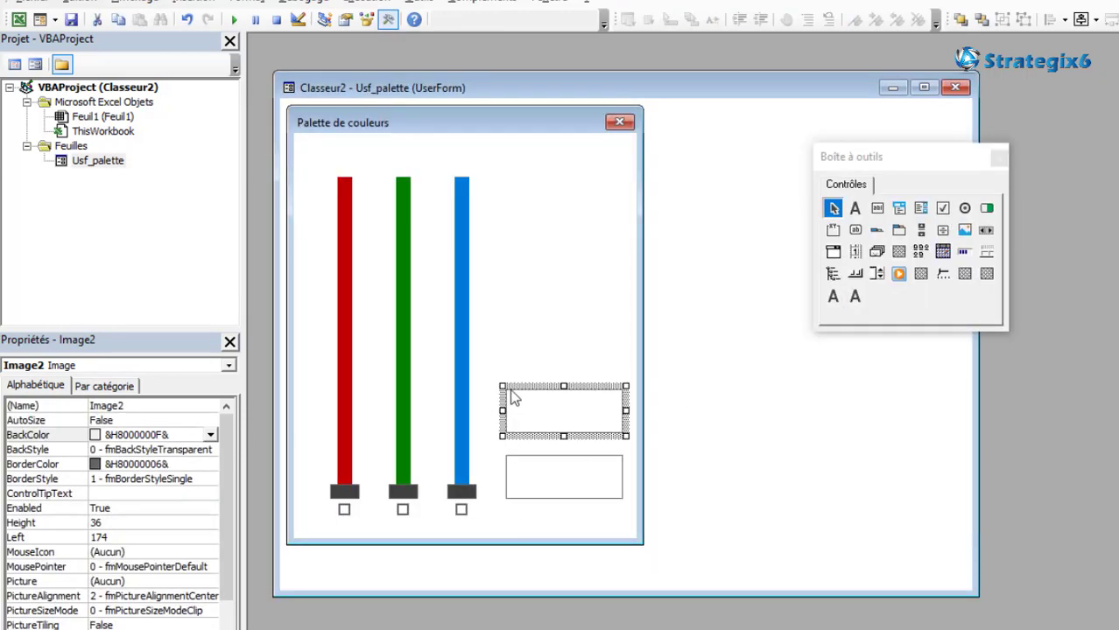
{"action": "left_click_drag", "start_coordinate": [505, 391], "coordinate": [569, 481]}
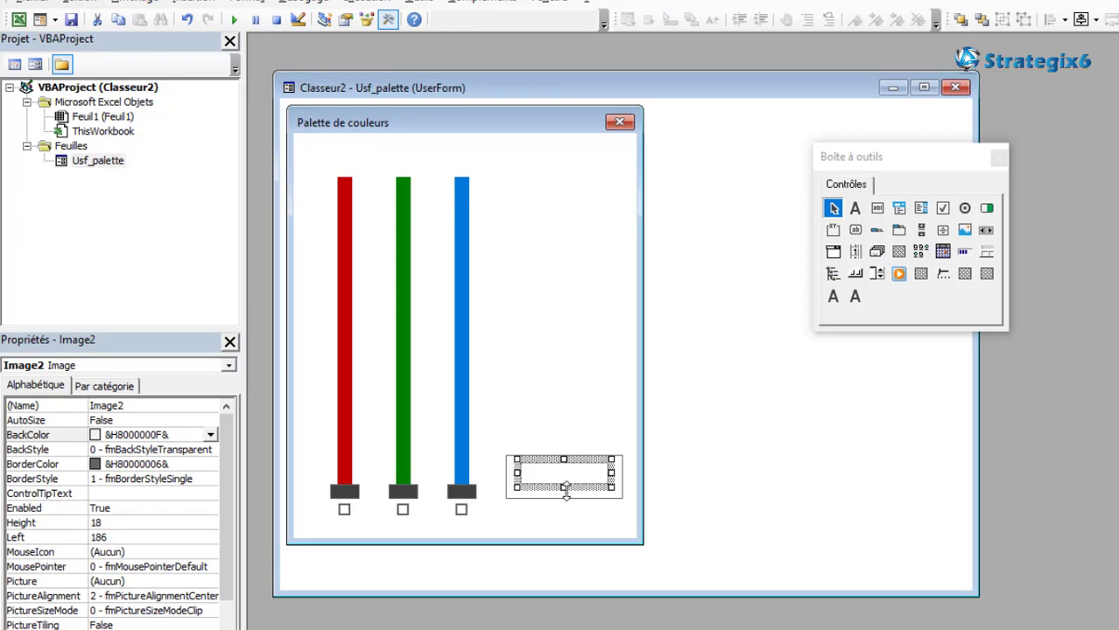
{"action": "left_click", "coordinate": [581, 461]}
{"action": "left_click", "coordinate": [582, 492]}
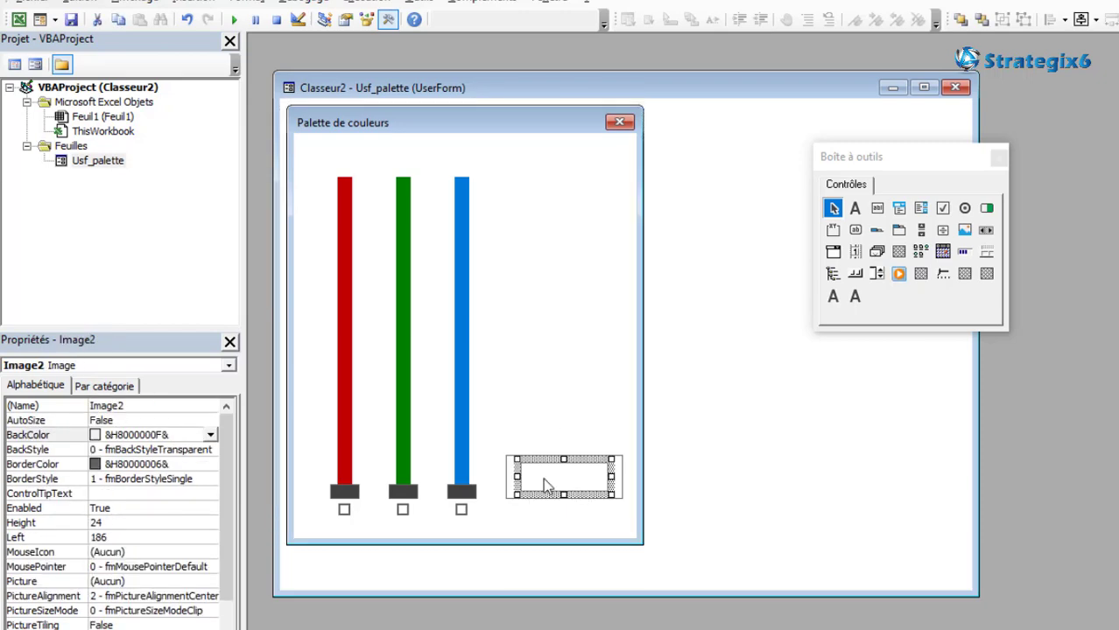
{"action": "left_click", "coordinate": [541, 357]}
{"action": "left_click", "coordinate": [560, 478]}
- Set the inner image box's BorderColor to light grey
{"action": "left_click", "coordinate": [208, 464]}
{"action": "left_click", "coordinate": [210, 467]}
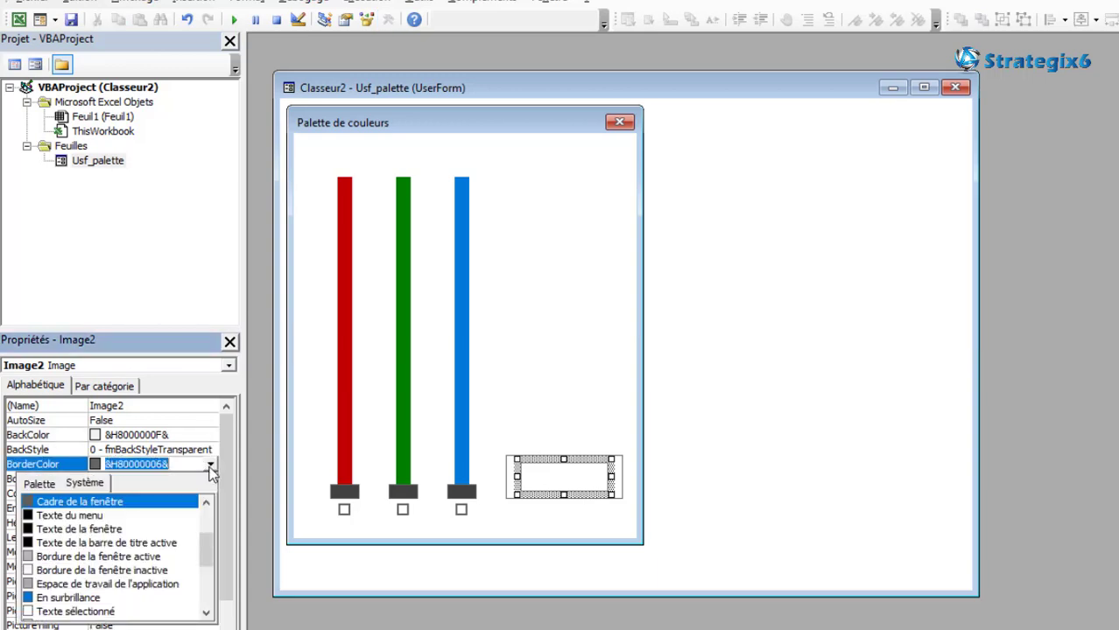
{"action": "left_click", "coordinate": [39, 484]}
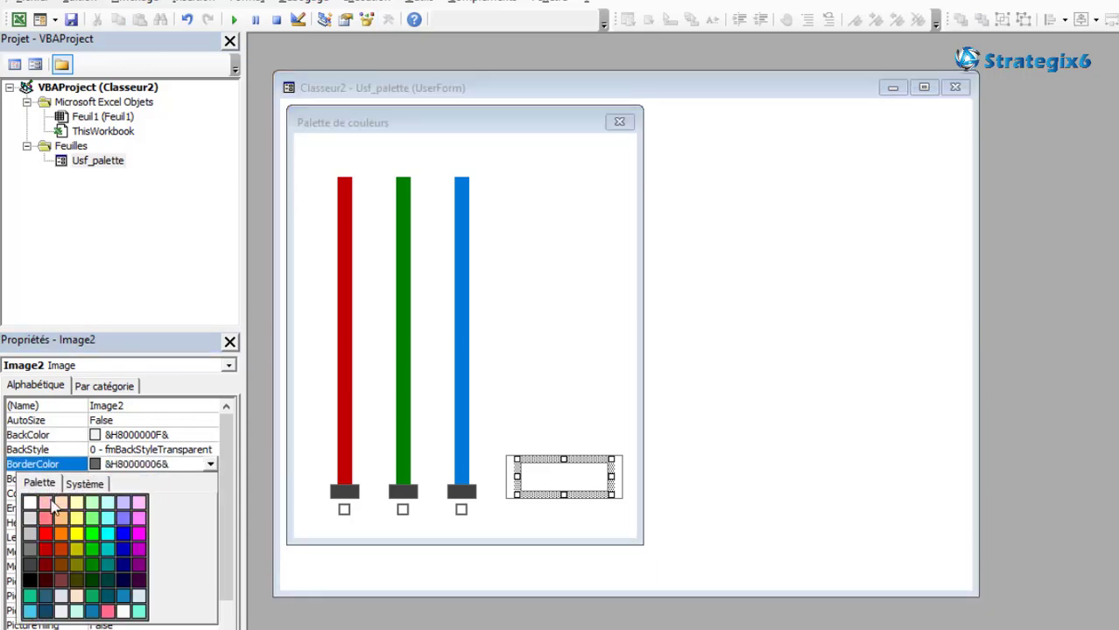
{"action": "left_click", "coordinate": [31, 541]}
{"action": "left_click", "coordinate": [526, 376]}
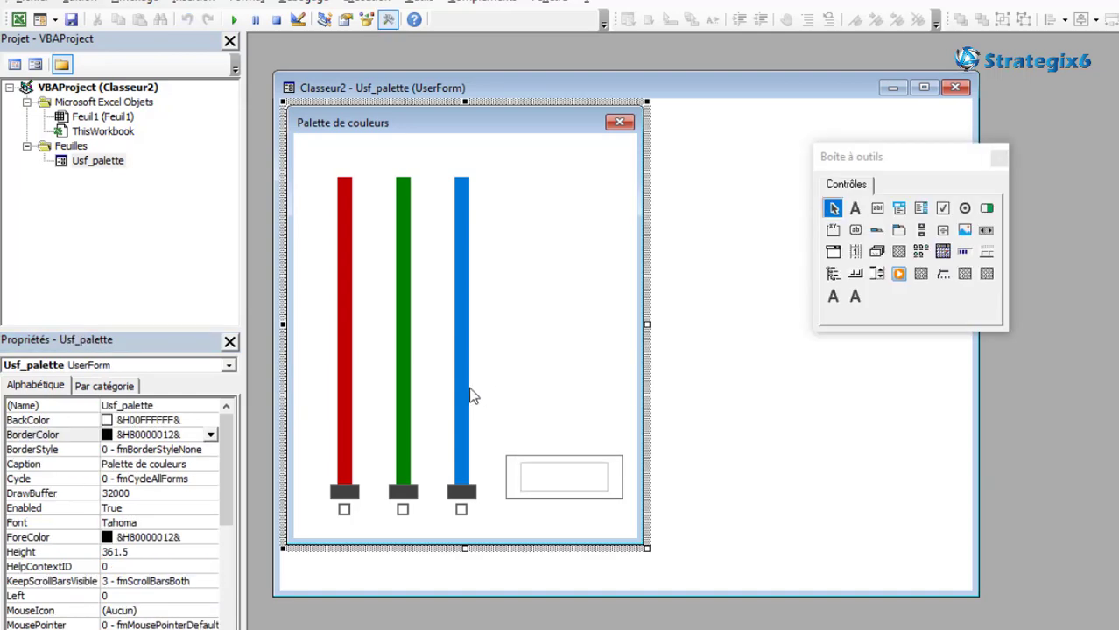
- Draw a narrow label captioned R near the form's top right
{"action": "left_click", "coordinate": [855, 210]}
{"action": "left_click", "coordinate": [527, 216]}
{"action": "left_click", "coordinate": [571, 221]}
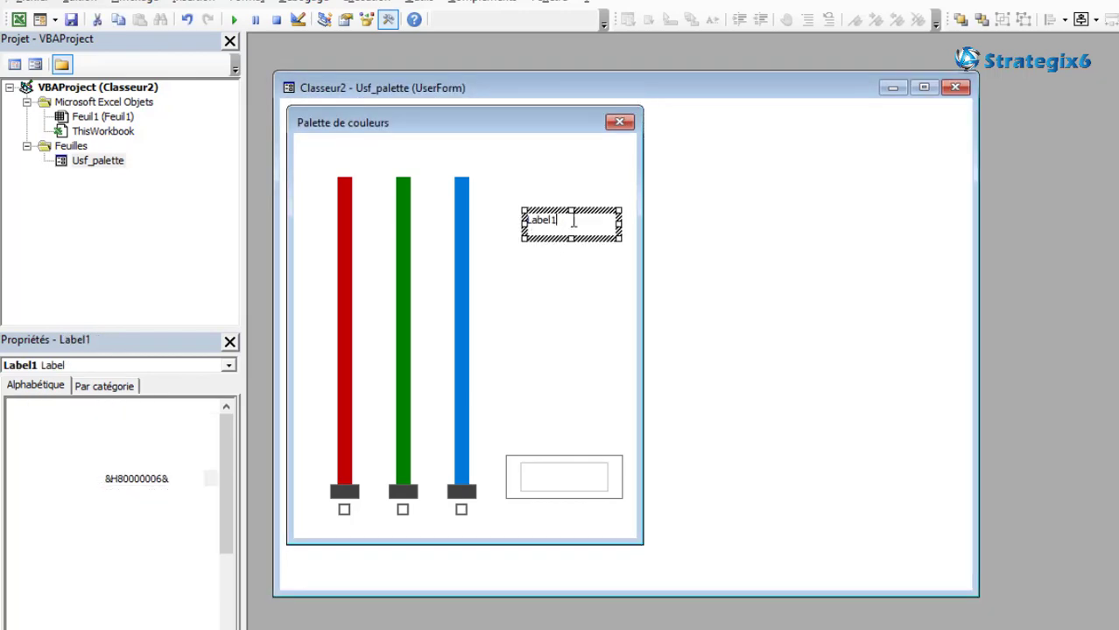
{"action": "left_click_drag", "start_coordinate": [571, 221], "coordinate": [517, 226]}
{"action": "type", "text": "R"}
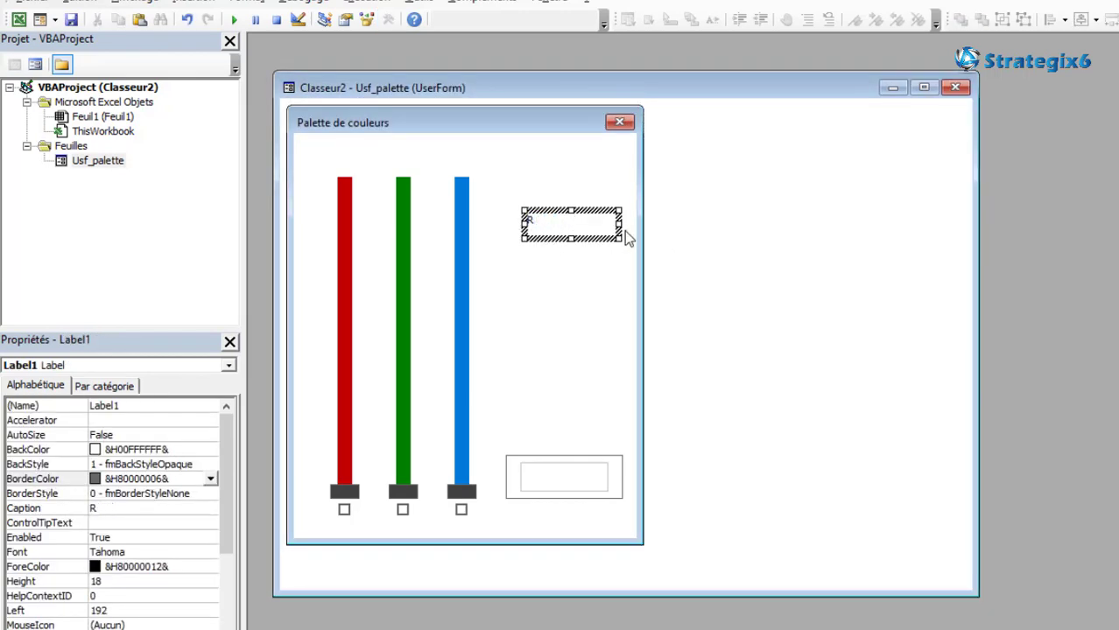
{"action": "left_click_drag", "start_coordinate": [618, 226], "coordinate": [561, 226]}
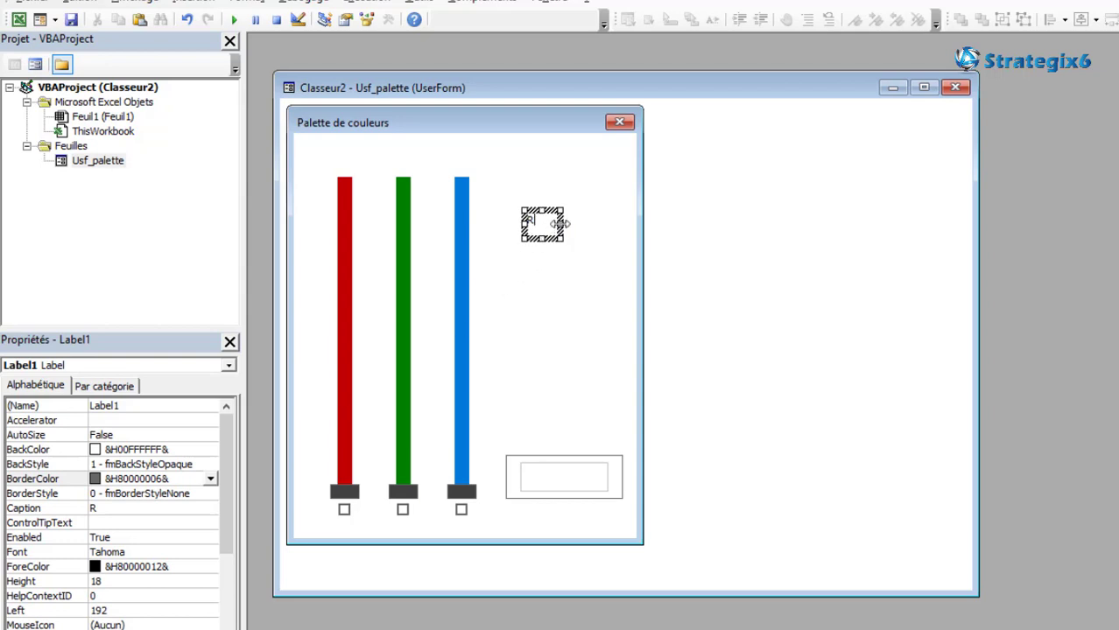
- Caption the label R: and add a copy beside it captioned 0
{"action": "left_click_drag", "start_coordinate": [560, 224], "coordinate": [549, 224]}
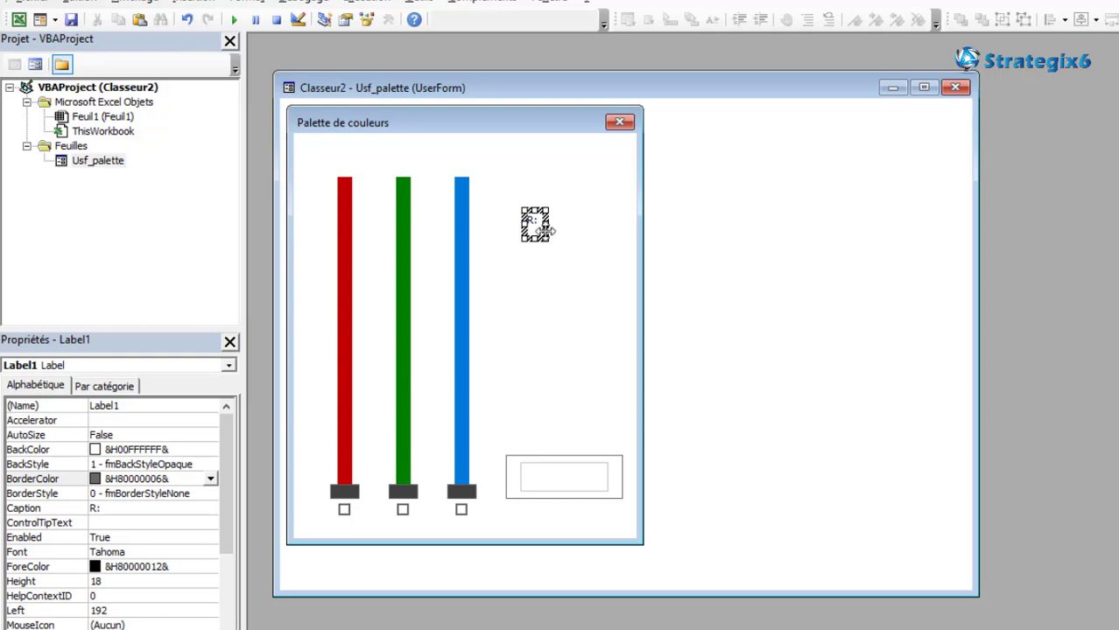
{"action": "type", "text": ":"}
{"action": "left_click_drag", "start_coordinate": [550, 234], "coordinate": [569, 238]}
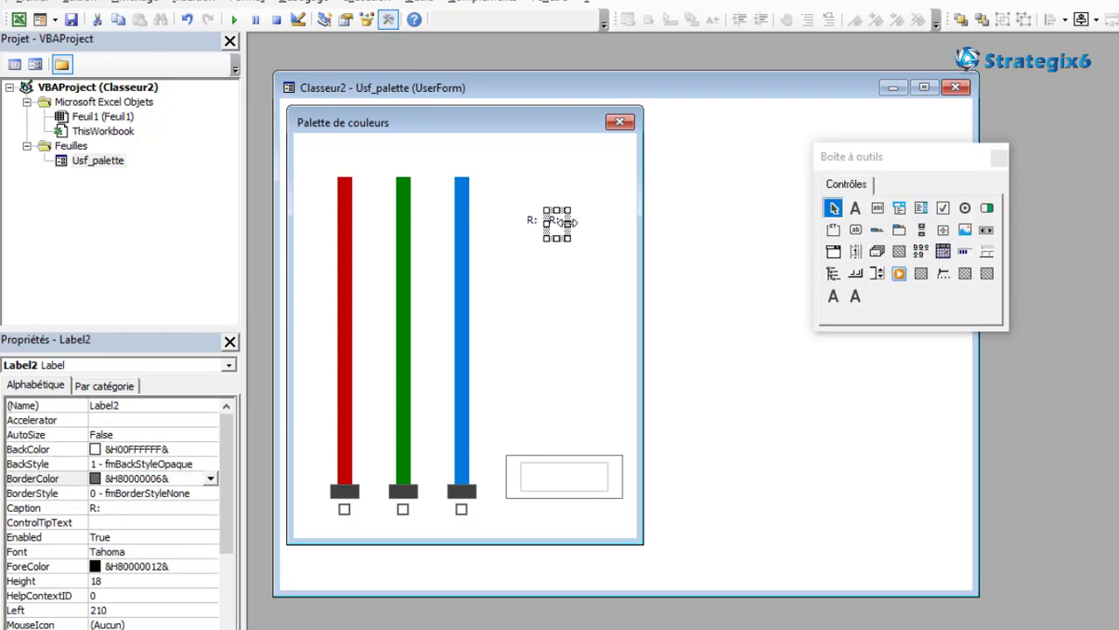
{"action": "left_click", "coordinate": [549, 221]}
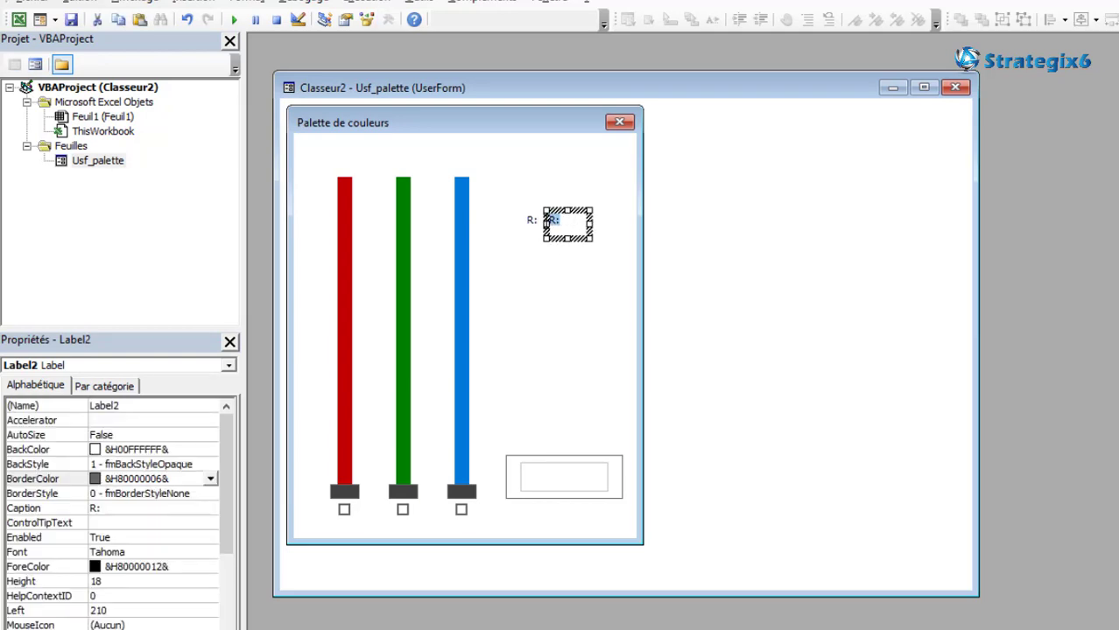
{"action": "type", "text": "0"}
{"action": "left_click", "coordinate": [571, 263]}
- Duplicate the R:/0 label pair twice to make three stacked rows
{"action": "mouse_move", "coordinate": [585, 255]}
{"action": "left_mouse_down"}
{"action": "mouse_move", "coordinate": [525, 213]}
{"action": "mouse_move", "coordinate": [538, 269]}
{"action": "left_mouse_up"}
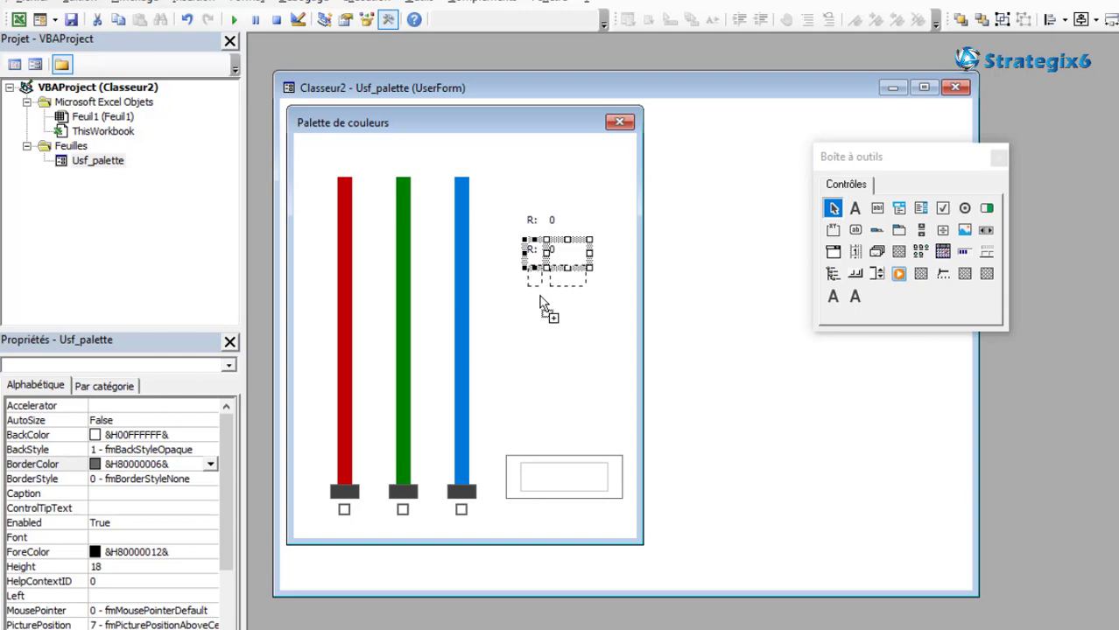
{"action": "left_click_drag", "start_coordinate": [538, 269], "coordinate": [539, 298]}
{"action": "left_click_drag", "start_coordinate": [598, 347], "coordinate": [522, 215]}
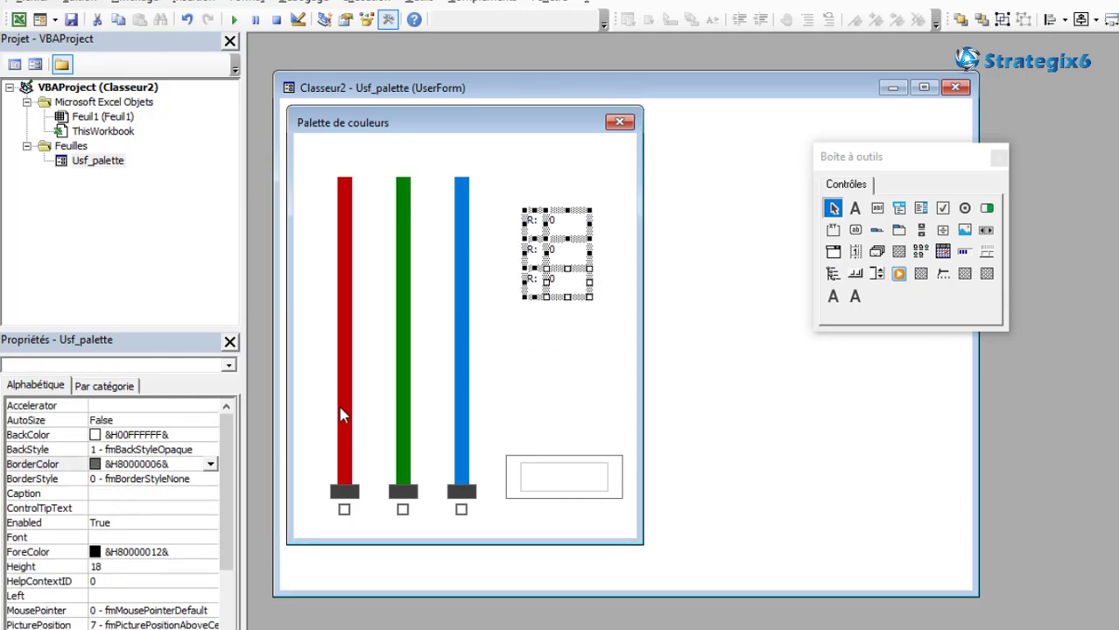
{"action": "left_click", "coordinate": [161, 538]}
- Set the six labels' font to bold, size 12
{"action": "left_click", "coordinate": [210, 538]}
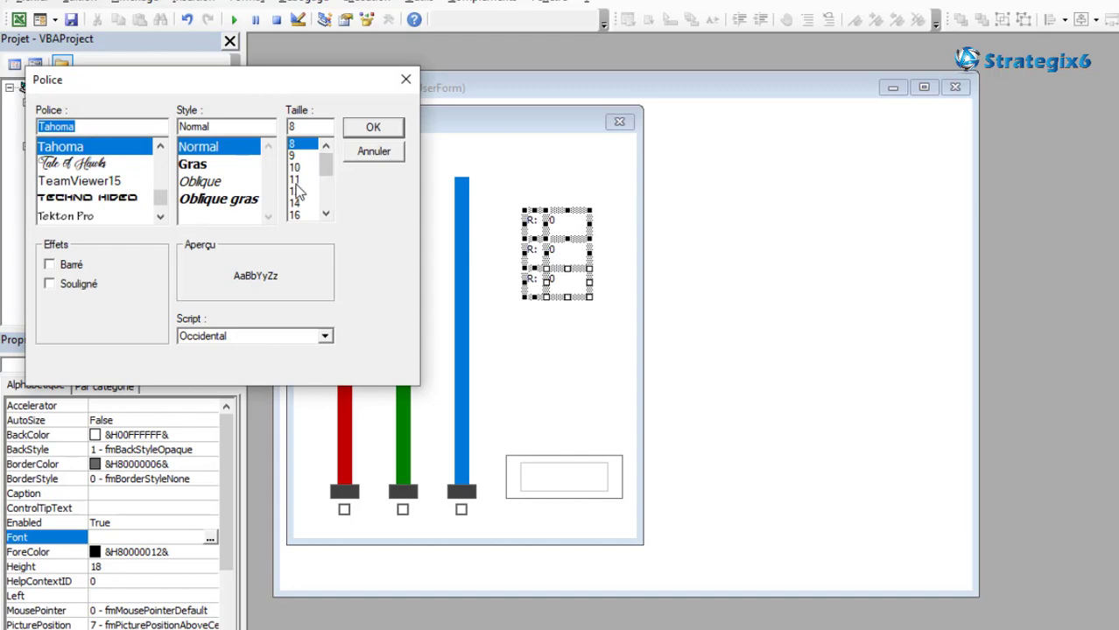
{"action": "left_click", "coordinate": [296, 191]}
{"action": "left_click", "coordinate": [199, 164]}
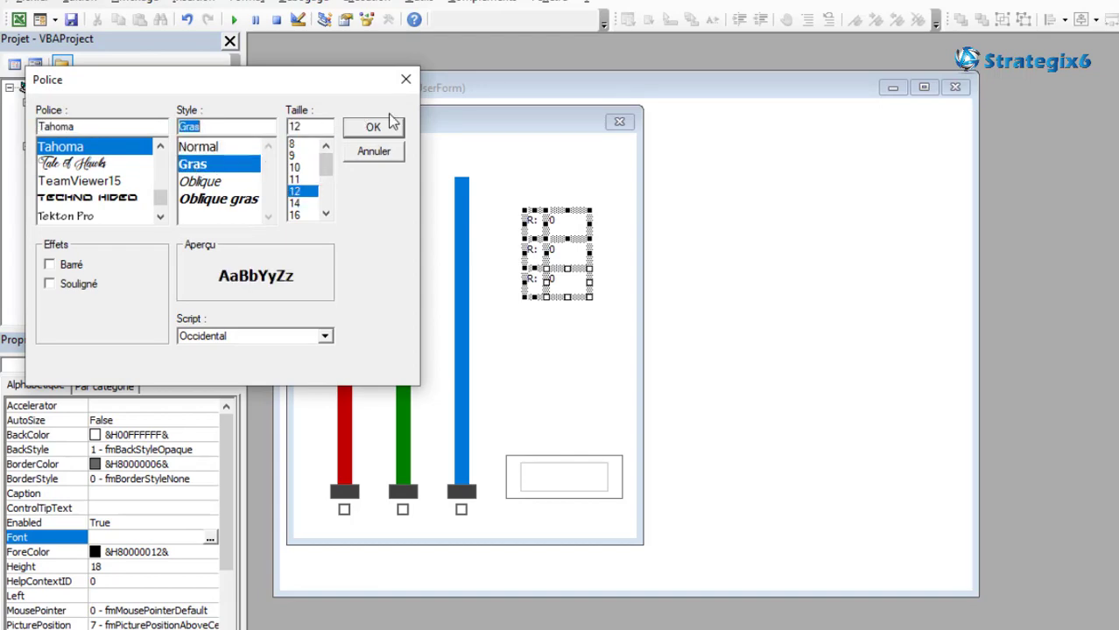
{"action": "left_click", "coordinate": [373, 128]}
{"action": "left_click", "coordinate": [526, 185]}
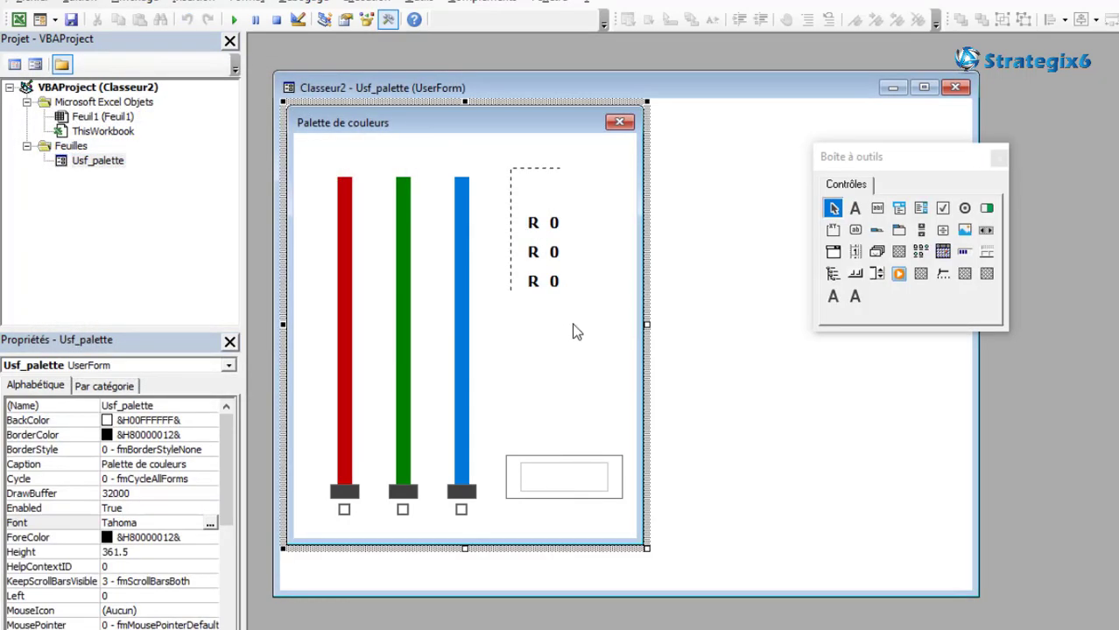
- Move the label rows just above the lower box and align the widened 0 labels
{"action": "mouse_move", "coordinate": [511, 168]}
{"action": "left_mouse_down"}
{"action": "mouse_move", "coordinate": [575, 326]}
{"action": "mouse_move", "coordinate": [537, 456]}
{"action": "left_mouse_up"}
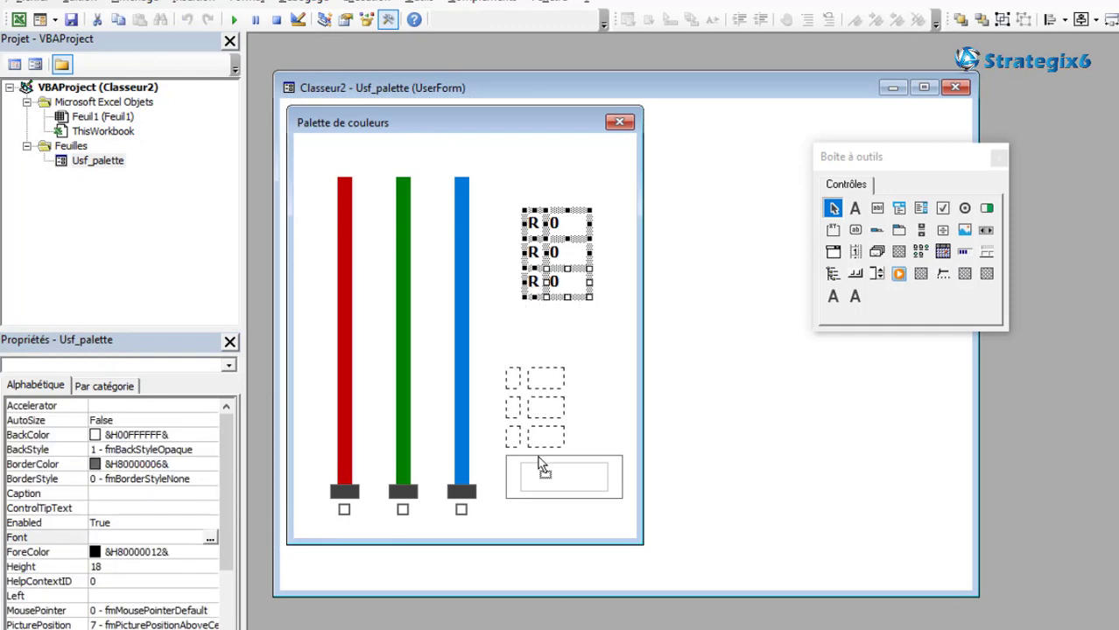
{"action": "left_click", "coordinate": [583, 296]}
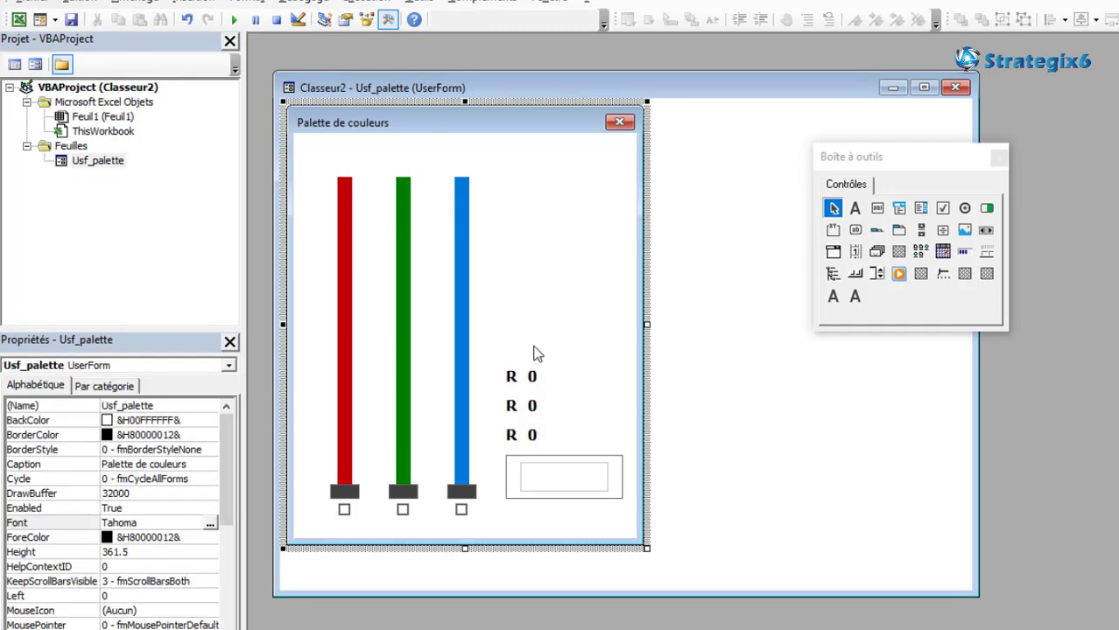
{"action": "left_click_drag", "start_coordinate": [548, 444], "coordinate": [549, 444]}
{"action": "left_click_drag", "start_coordinate": [575, 377], "coordinate": [599, 378]}
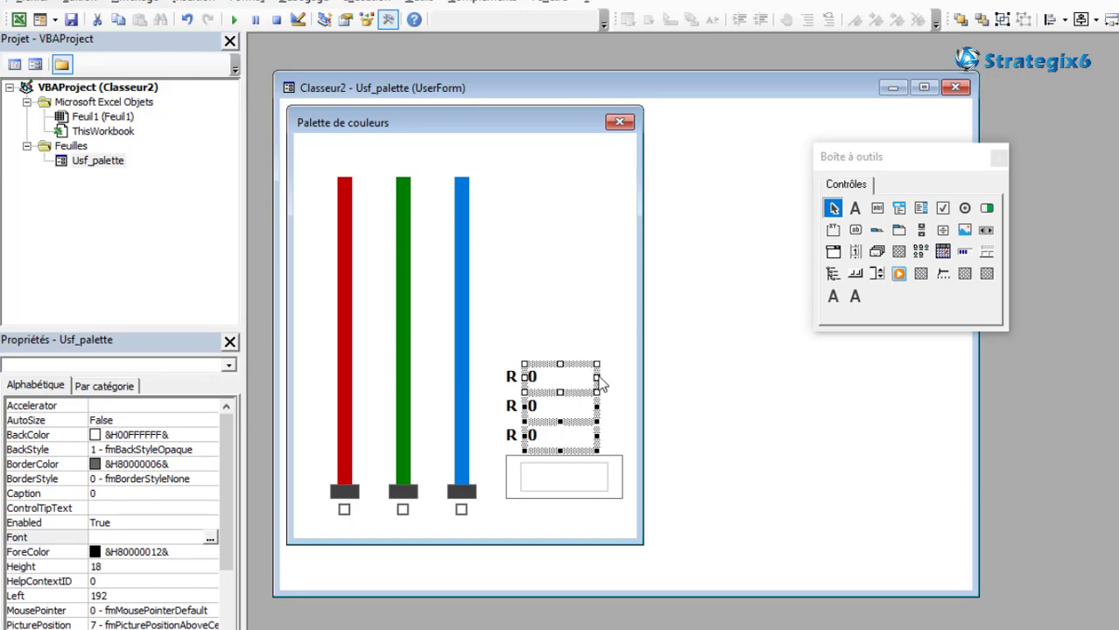
{"action": "left_click_drag", "start_coordinate": [540, 339], "coordinate": [546, 437]}
{"action": "left_click_drag", "start_coordinate": [524, 379], "coordinate": [541, 379]}
- Recaption the second and third R: labels as G: and B:
{"action": "left_click", "coordinate": [513, 382]}
{"action": "type", "text": ":"}
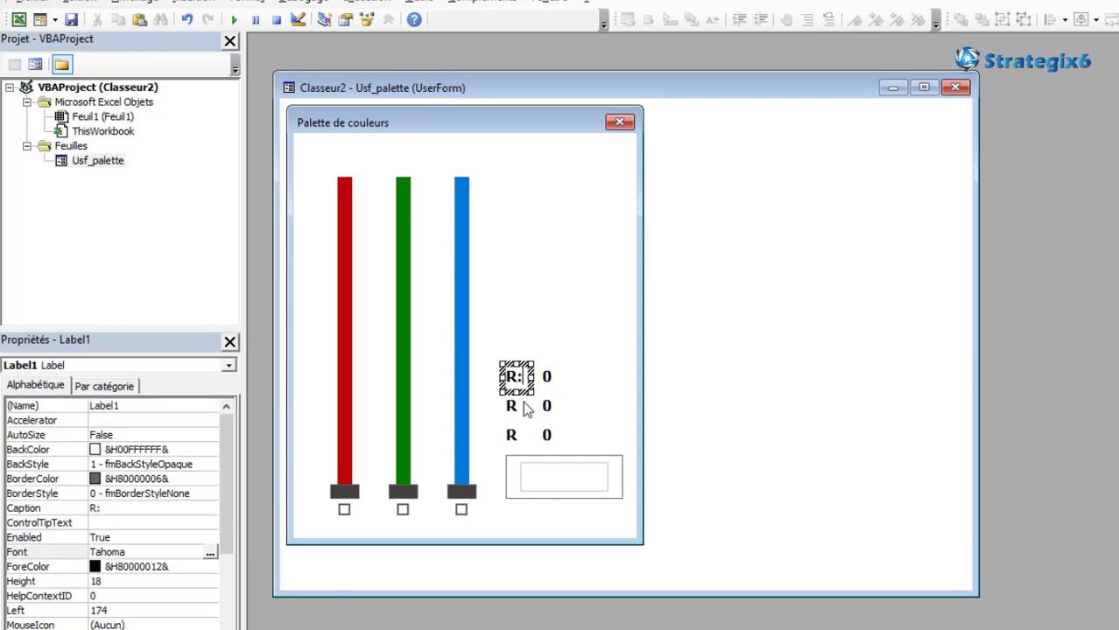
{"action": "left_click", "coordinate": [526, 406]}
{"action": "left_click_drag", "start_coordinate": [526, 406], "coordinate": [533, 406]}
{"action": "type", "text": "G:"}
{"action": "left_click", "coordinate": [517, 436]}
{"action": "left_click_drag", "start_coordinate": [525, 437], "coordinate": [531, 437]}
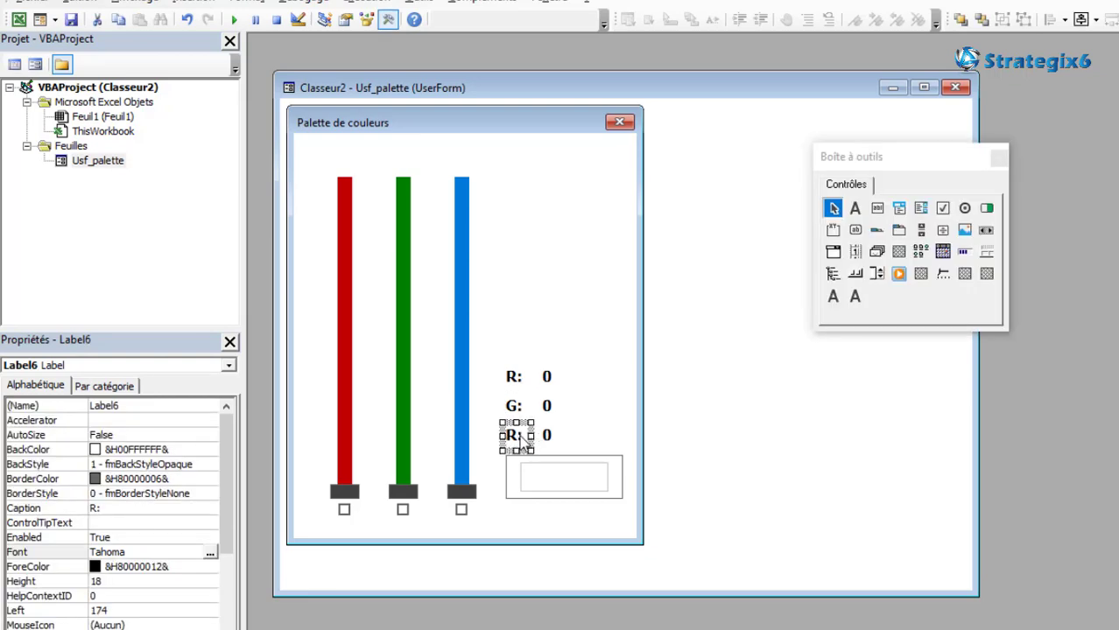
{"action": "left_click", "coordinate": [520, 439]}
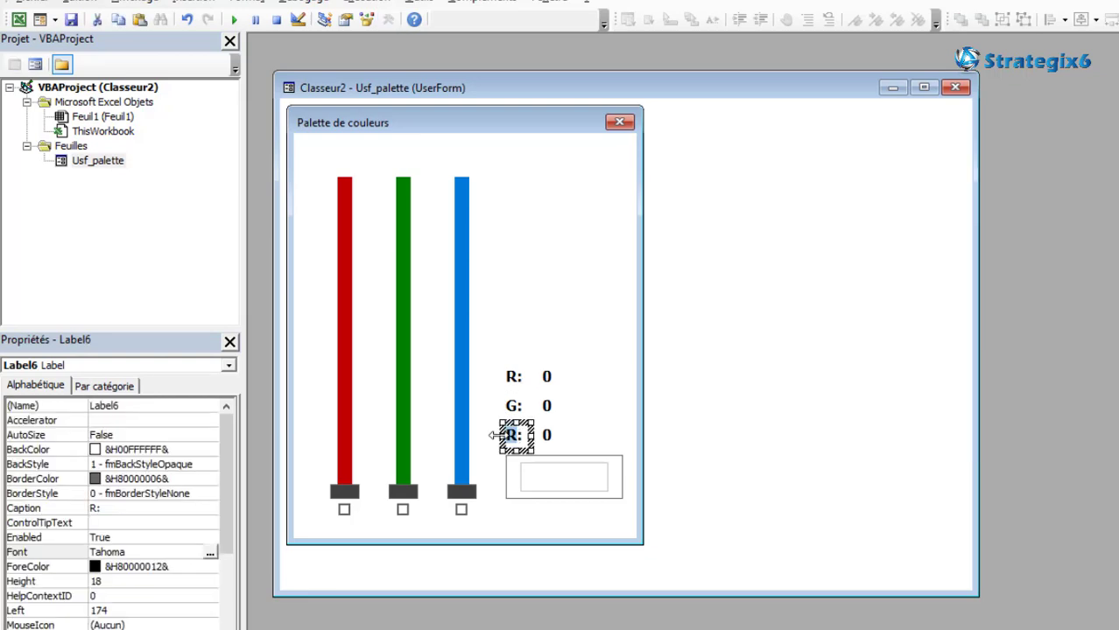
{"action": "type", "text": "B:"}
{"action": "left_click", "coordinate": [579, 292]}
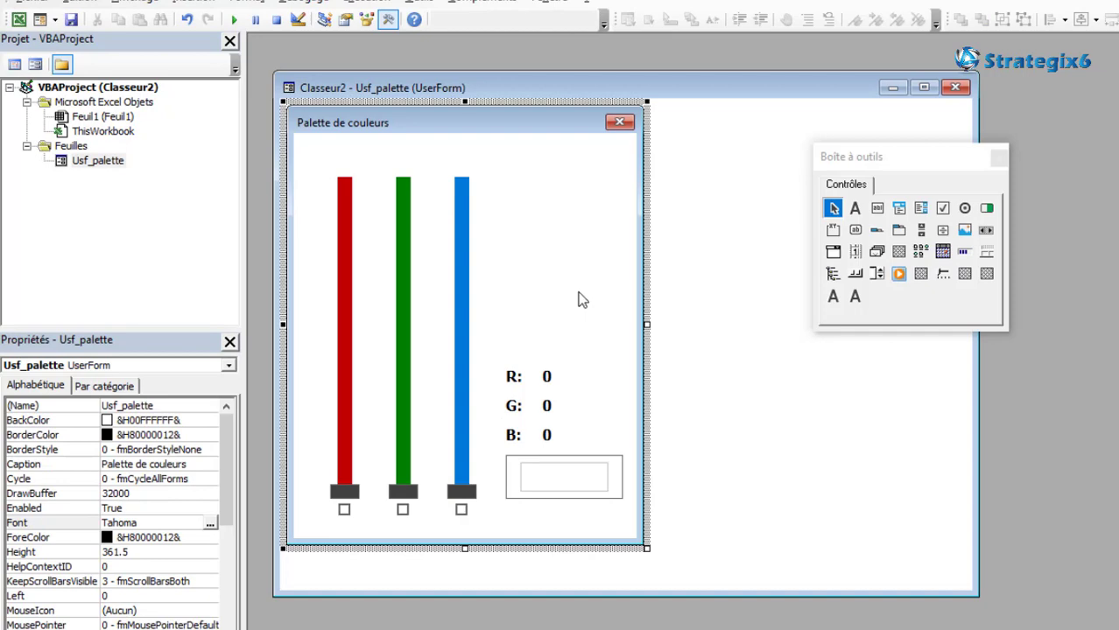
{"action": "left_click", "coordinate": [563, 475]}
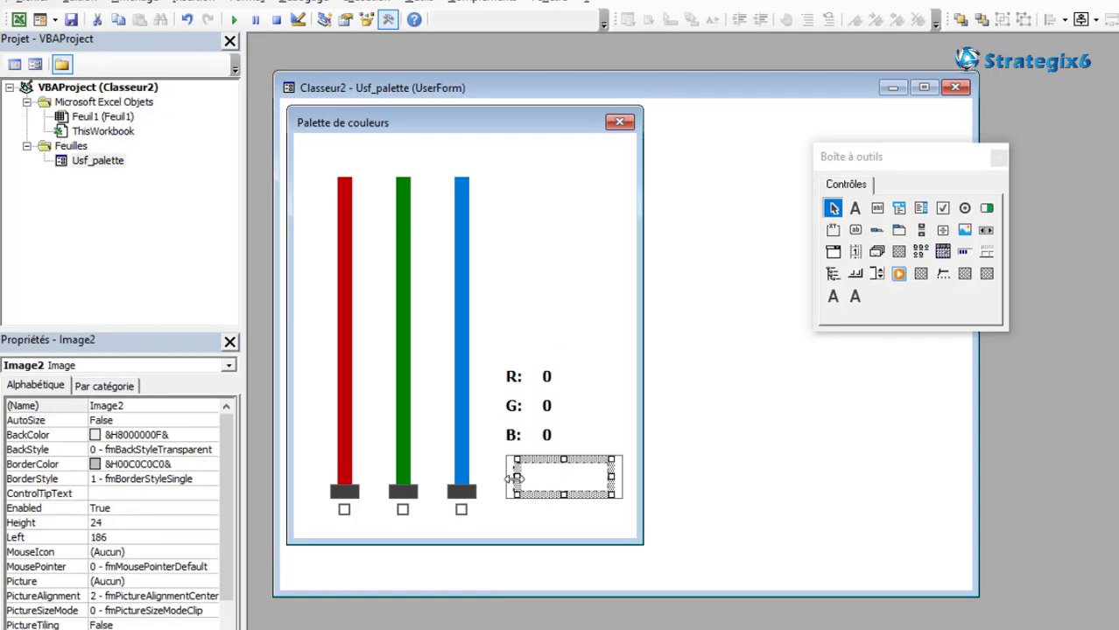
{"action": "left_click", "coordinate": [490, 469]}
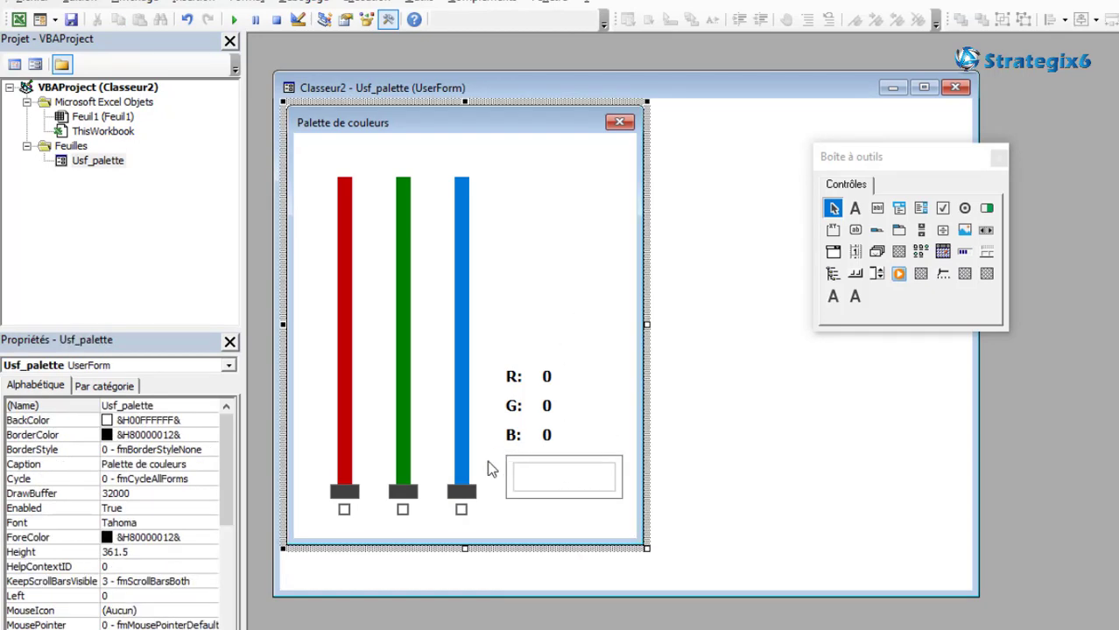
- Set the R: label's ForeColor to dark red from the palette
{"action": "left_click", "coordinate": [548, 474]}
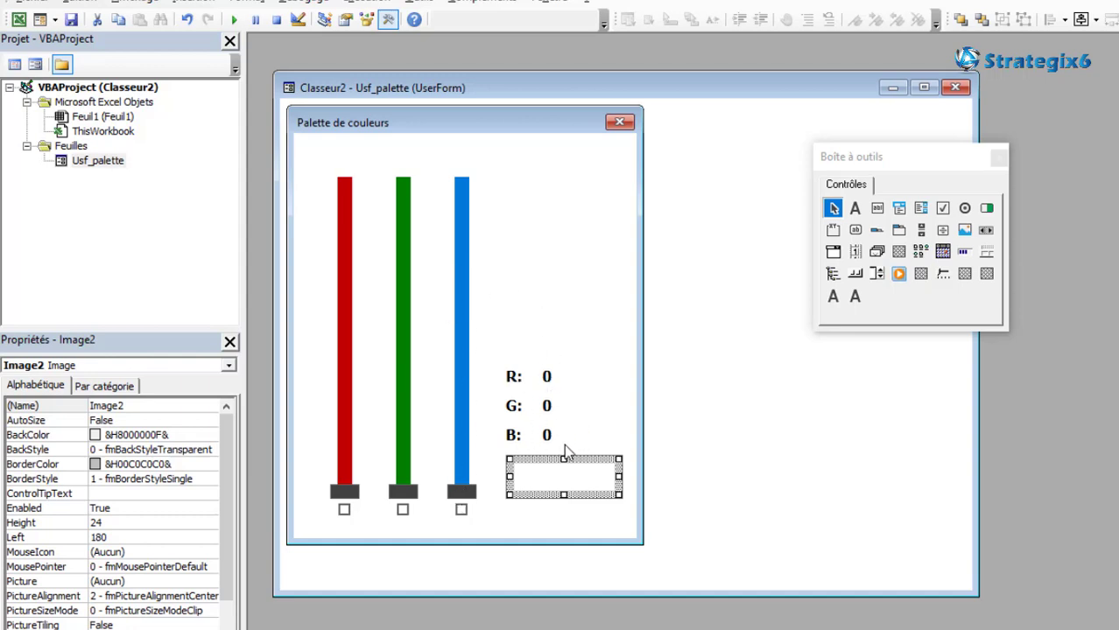
{"action": "left_click", "coordinate": [514, 382]}
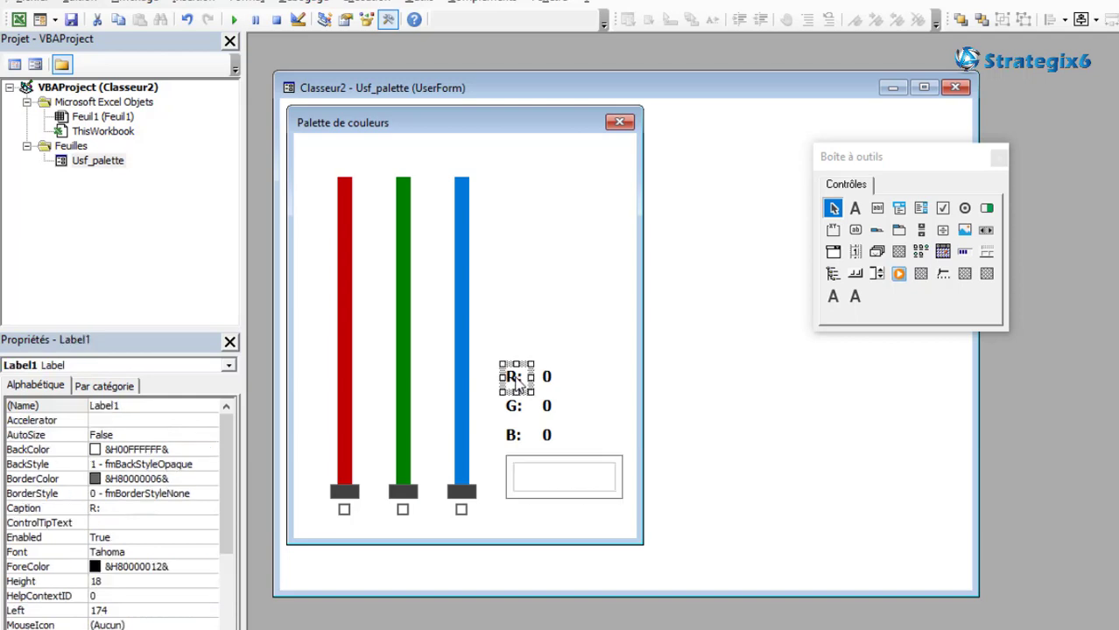
{"action": "left_click", "coordinate": [210, 574]}
{"action": "left_click", "coordinate": [211, 567]}
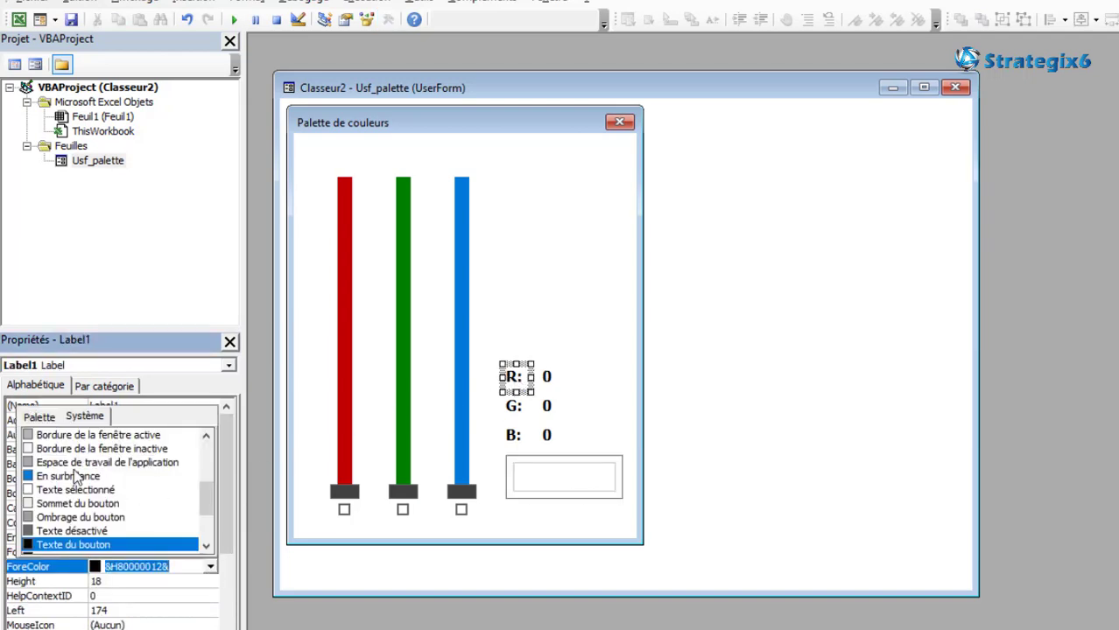
{"action": "left_click", "coordinate": [40, 416]}
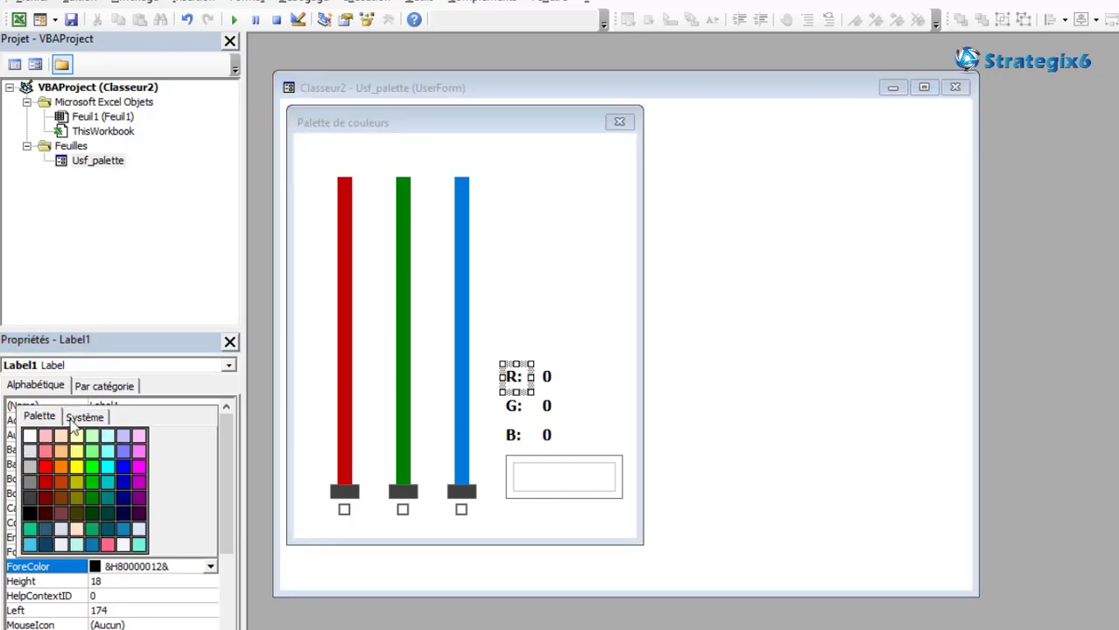
{"action": "left_click", "coordinate": [48, 478]}
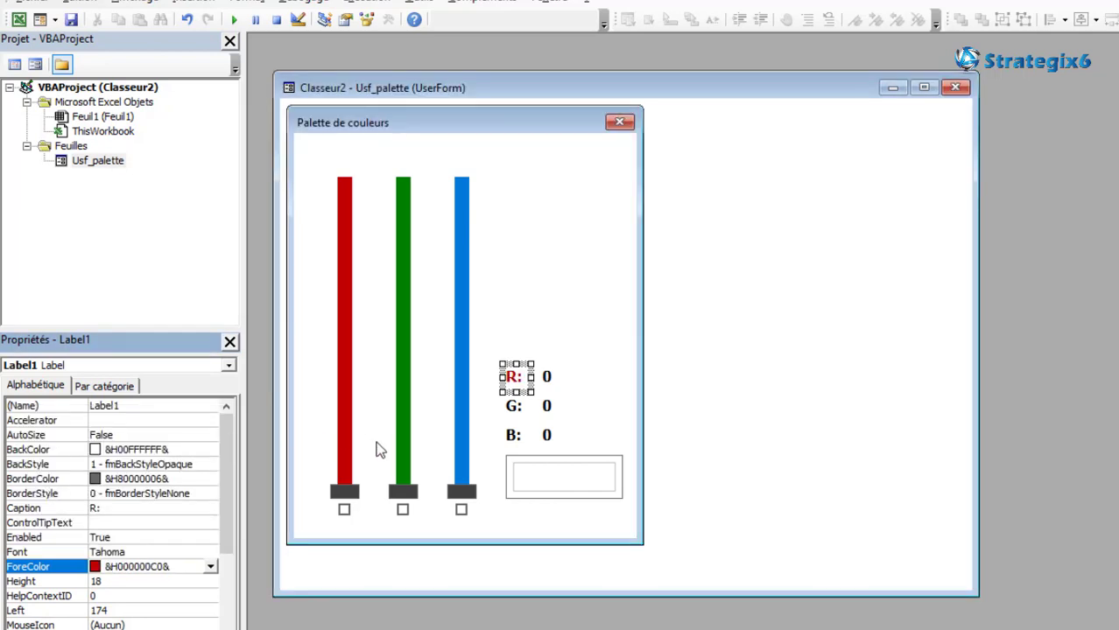
- Set the G: label's ForeColor to green and the B: label's to blue
{"action": "left_click", "coordinate": [515, 409]}
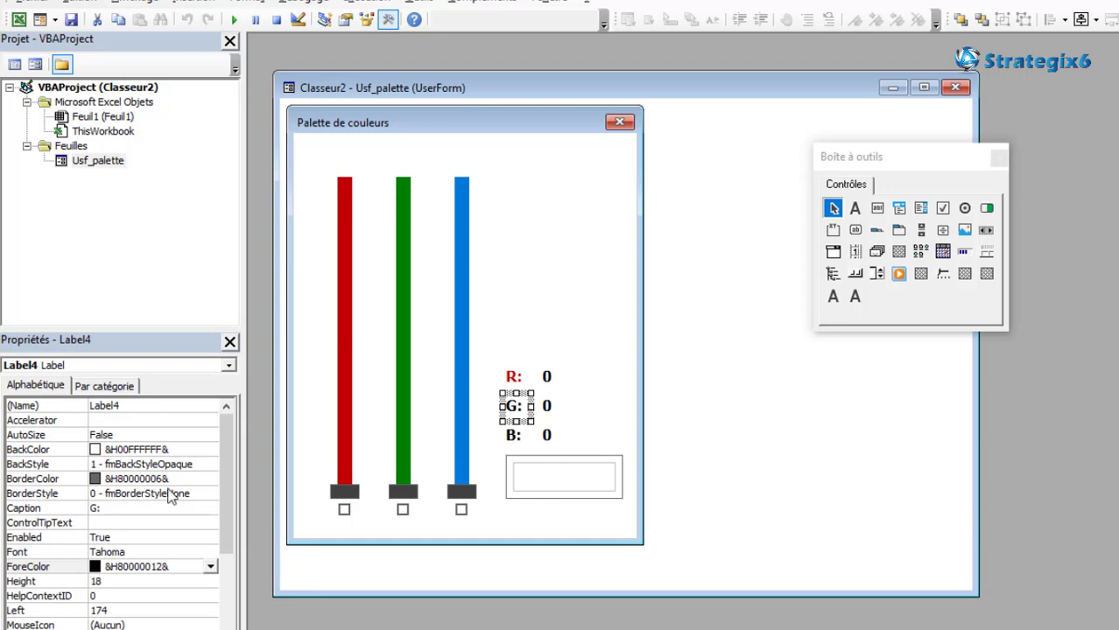
{"action": "left_click", "coordinate": [210, 567]}
{"action": "left_click", "coordinate": [38, 418]}
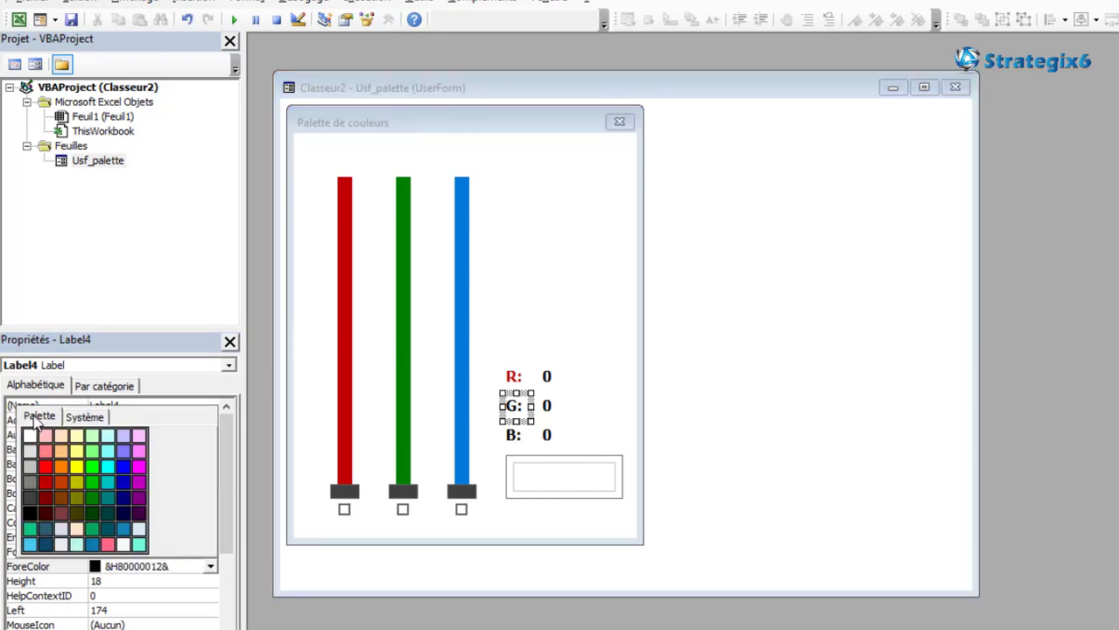
{"action": "left_click", "coordinate": [95, 498]}
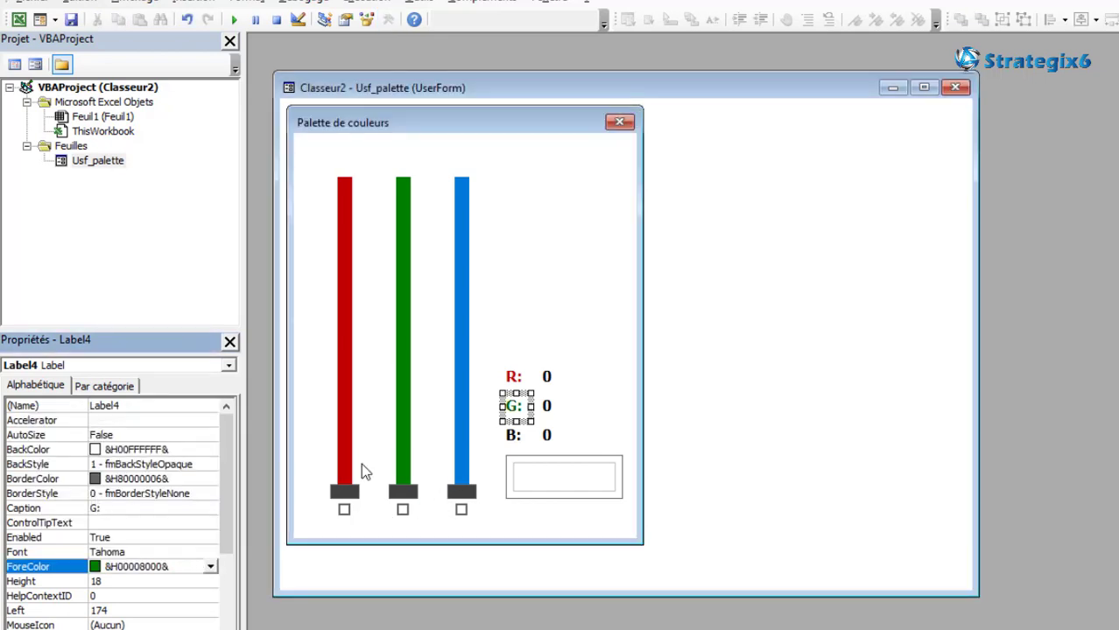
{"action": "left_click", "coordinate": [513, 435]}
{"action": "left_click", "coordinate": [211, 566]}
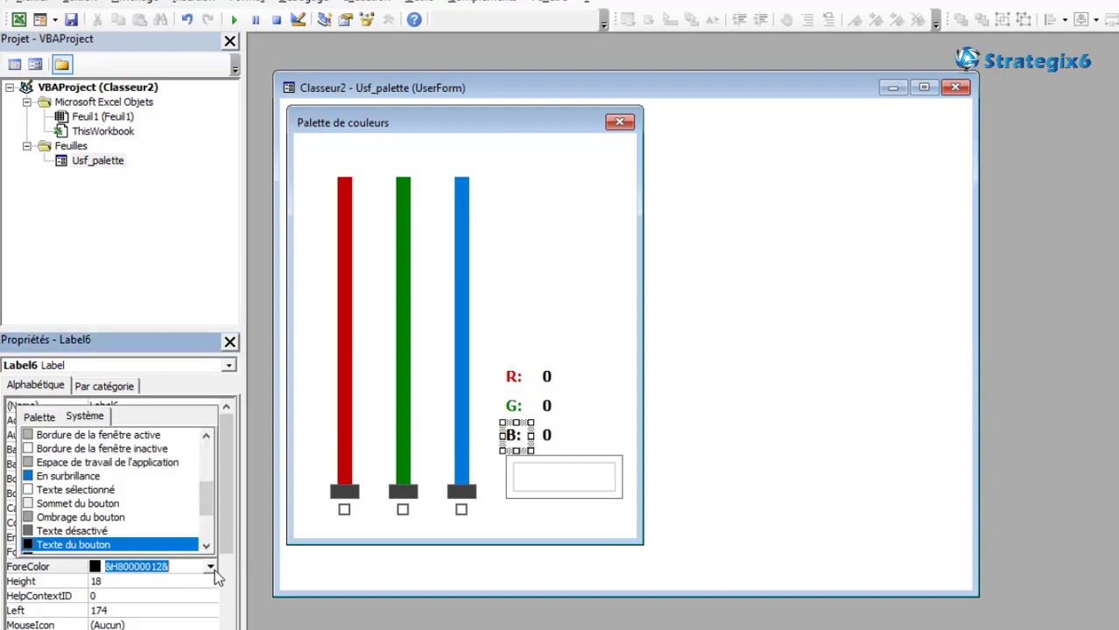
{"action": "left_click", "coordinate": [532, 254]}
{"action": "left_click", "coordinate": [544, 254]}
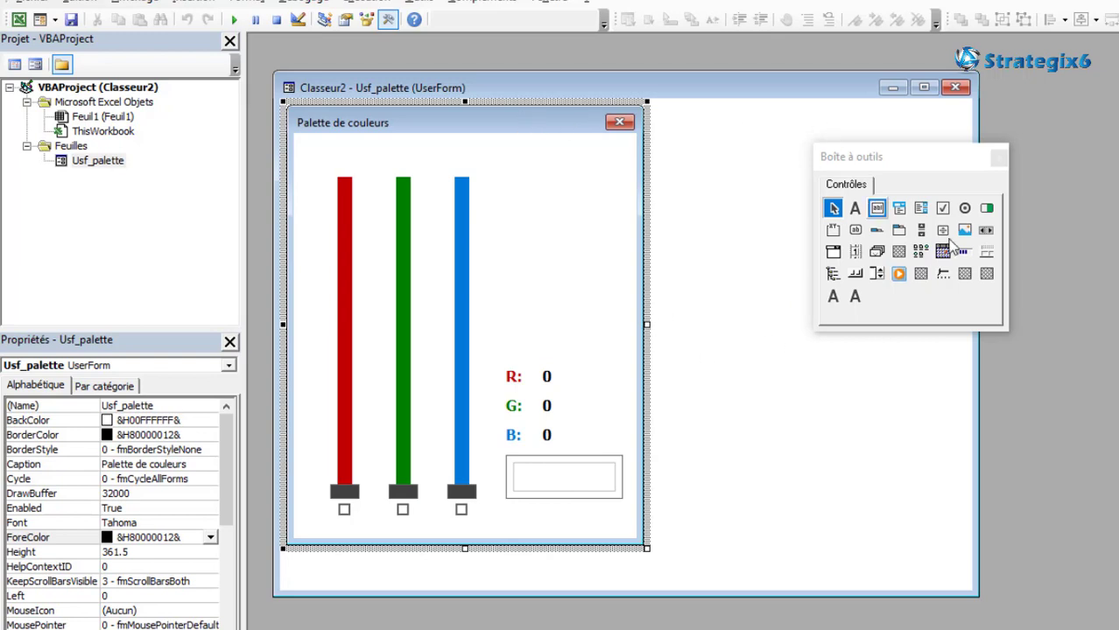
- Move the palette form aside, insert a new UserForm, and name it Usf_Menu
{"action": "left_click_drag", "start_coordinate": [865, 167], "coordinate": [1095, 232]}
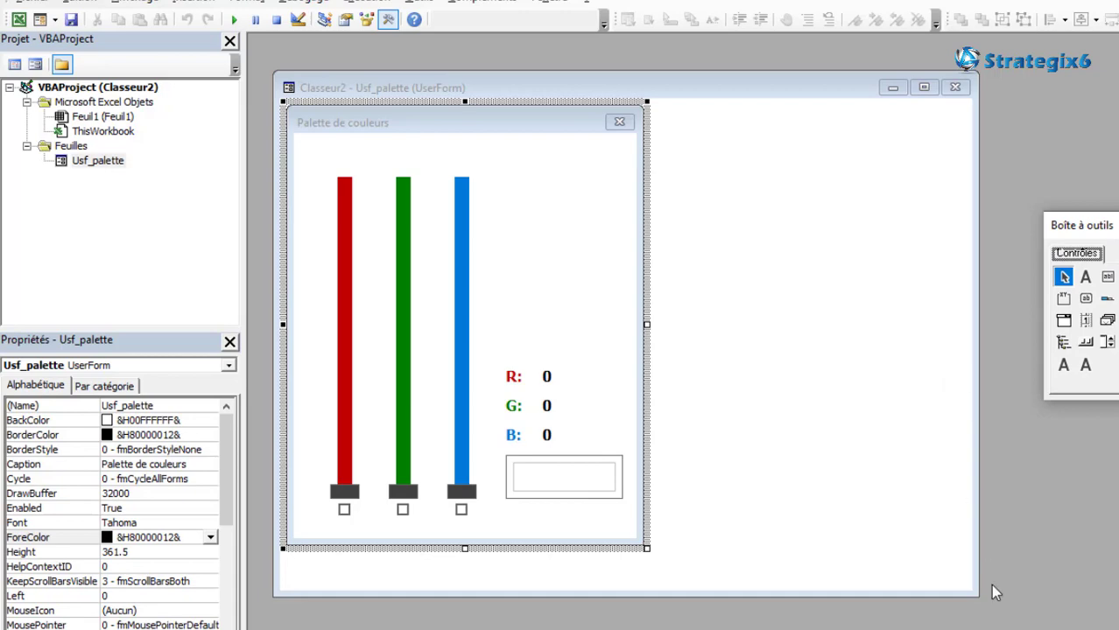
{"action": "left_click_drag", "start_coordinate": [977, 599], "coordinate": [761, 599]}
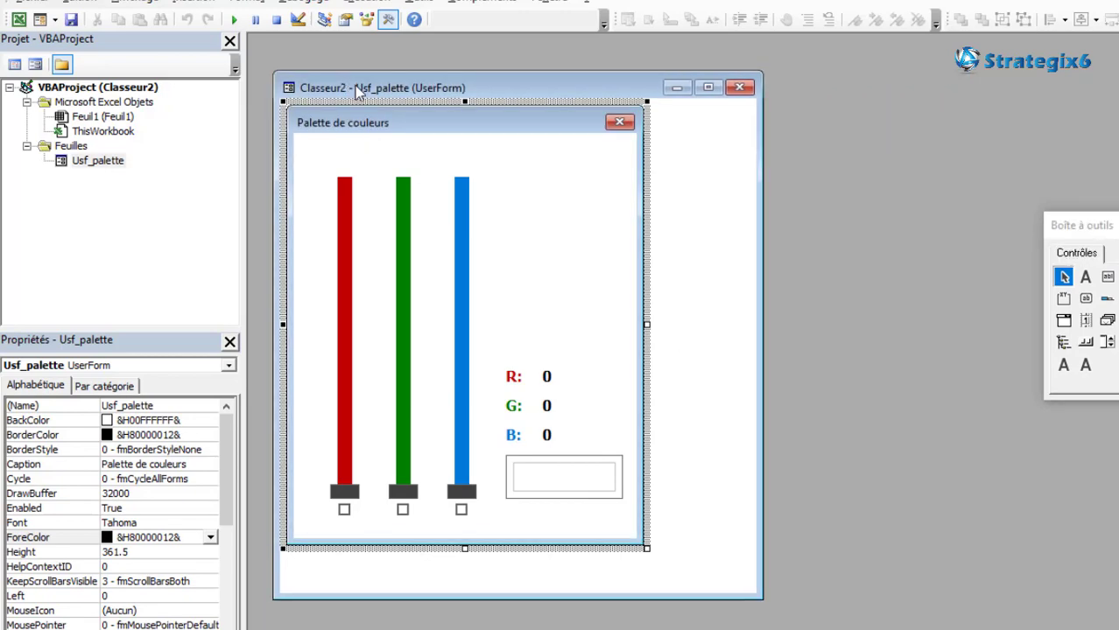
{"action": "left_click_drag", "start_coordinate": [356, 93], "coordinate": [720, 118]}
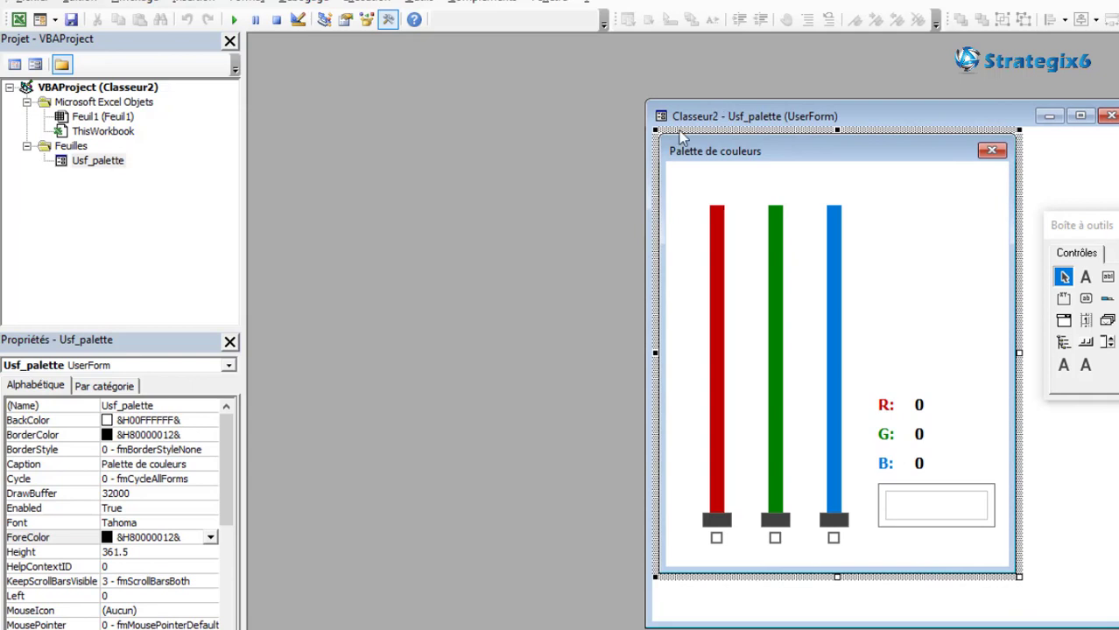
{"action": "left_click", "coordinate": [40, 19]}
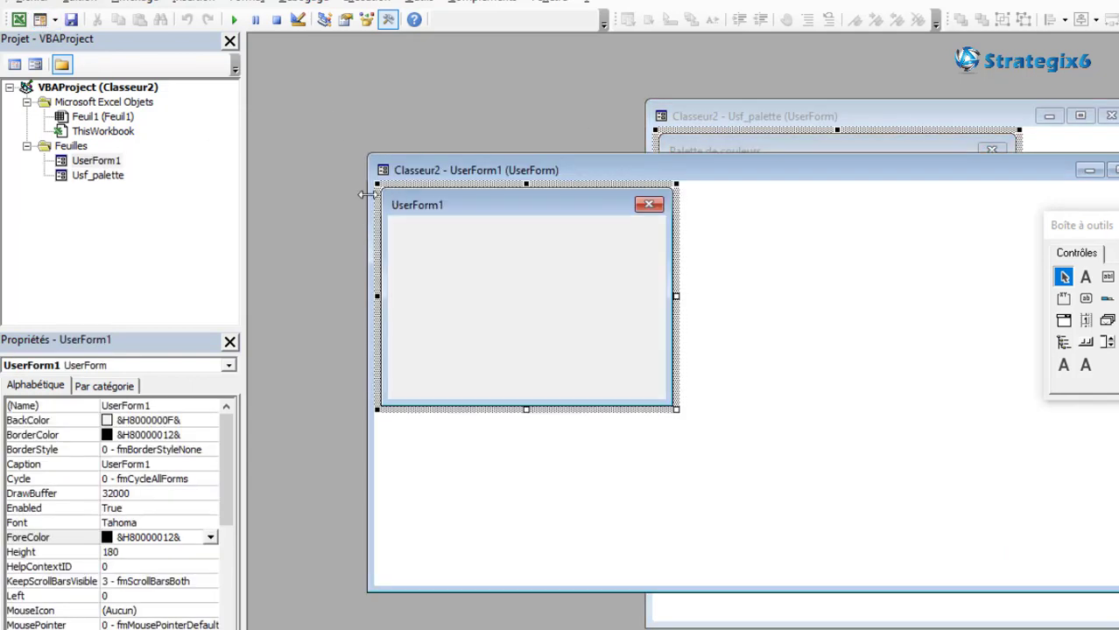
{"action": "double_click", "coordinate": [156, 405]}
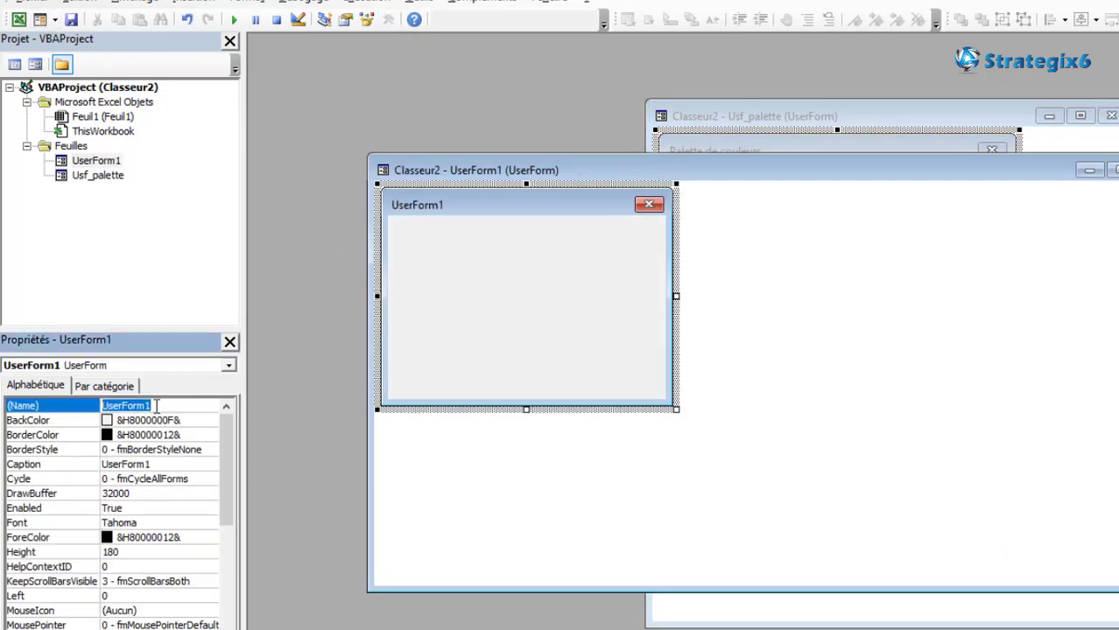
{"action": "type", "text": "Usf_Menu"}
{"action": "left_click", "coordinate": [480, 274]}
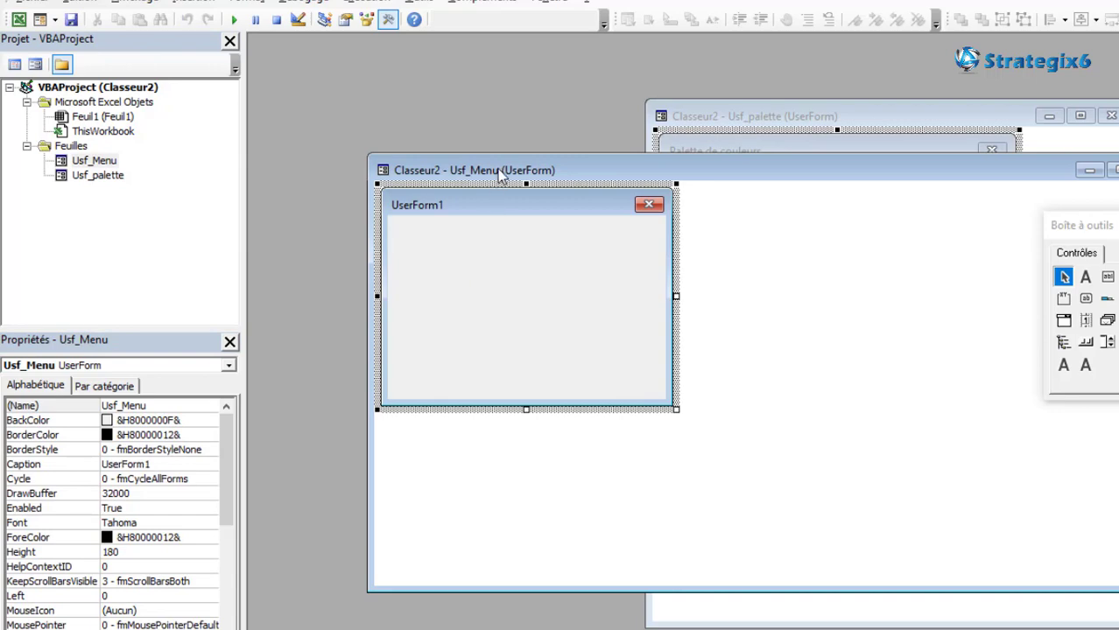
- Enlarge the Usf_Menu design window and form to a height of 411
{"action": "left_click_drag", "start_coordinate": [497, 169], "coordinate": [387, 56]}
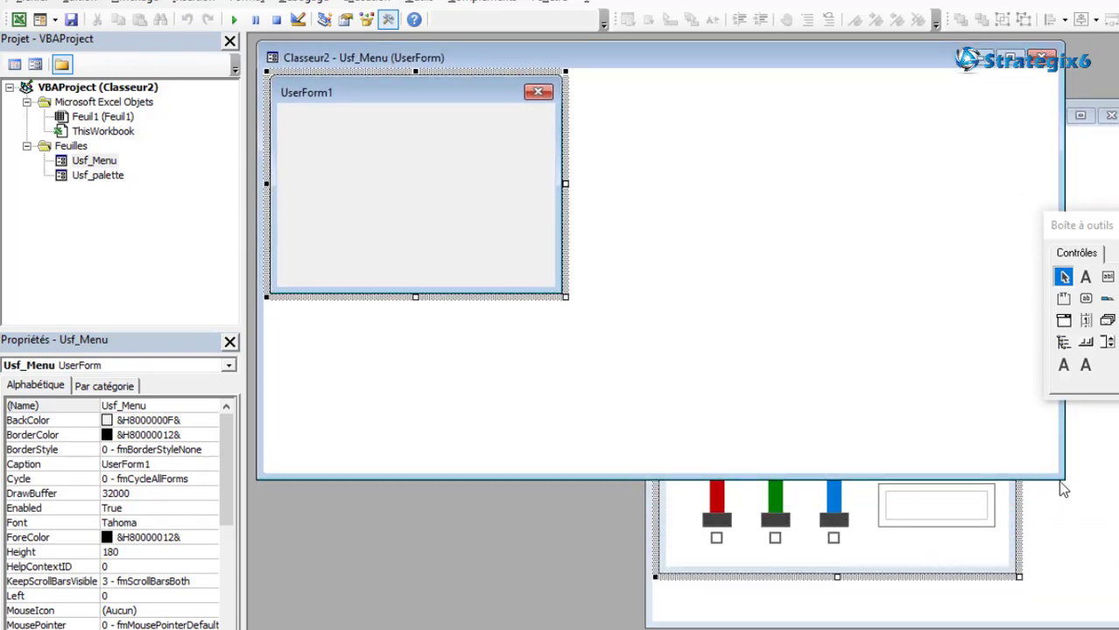
{"action": "left_click_drag", "start_coordinate": [1062, 479], "coordinate": [1117, 603]}
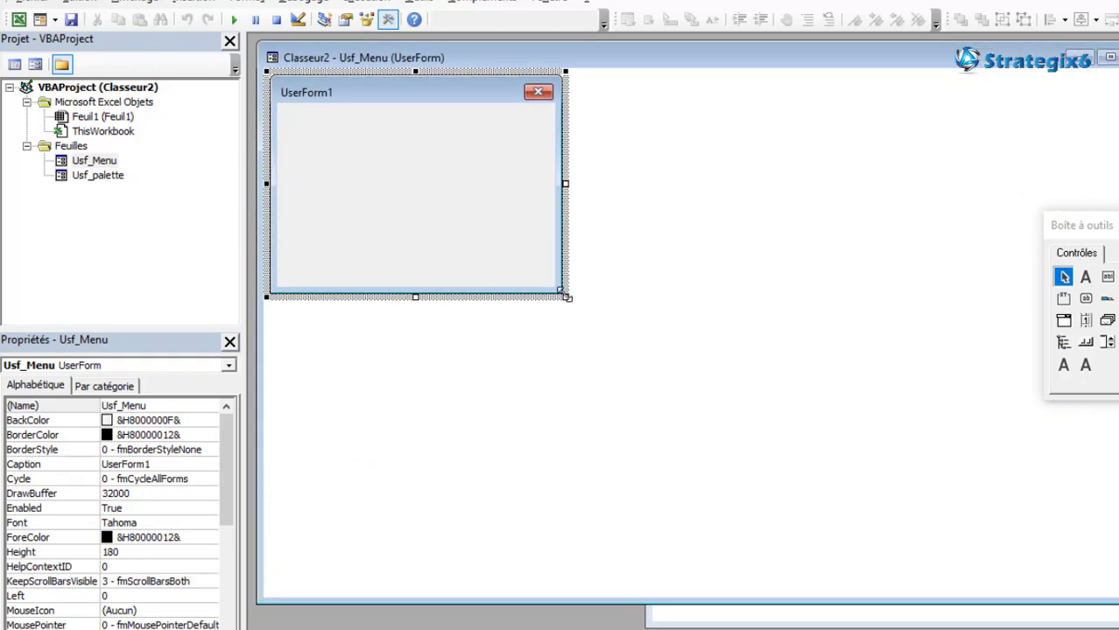
{"action": "left_click_drag", "start_coordinate": [565, 297], "coordinate": [1098, 578]}
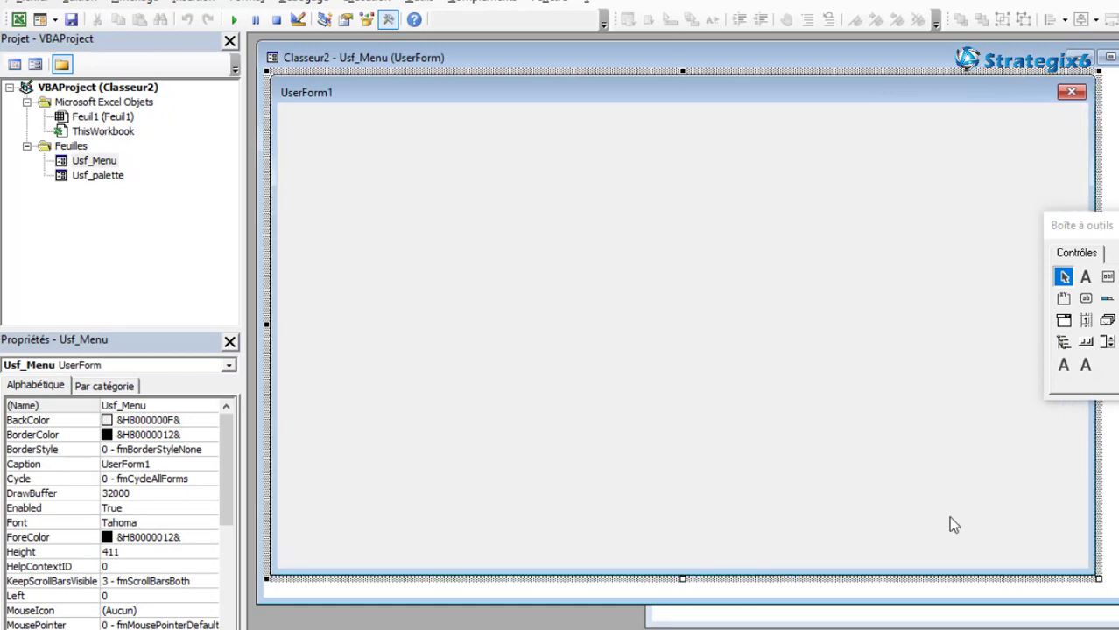
{"action": "left_click_drag", "start_coordinate": [1105, 226], "coordinate": [882, 198]}
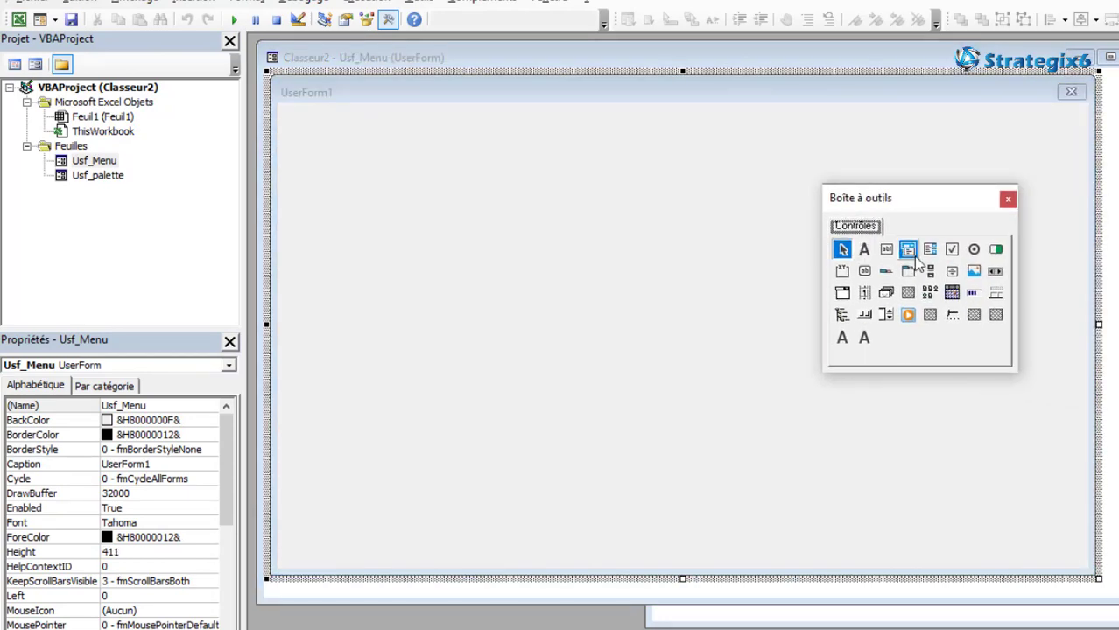
- Add a captionless Frame with fmBorderStyleSingle border and white BackColor
{"action": "left_click", "coordinate": [842, 272]}
{"action": "left_click", "coordinate": [348, 190]}
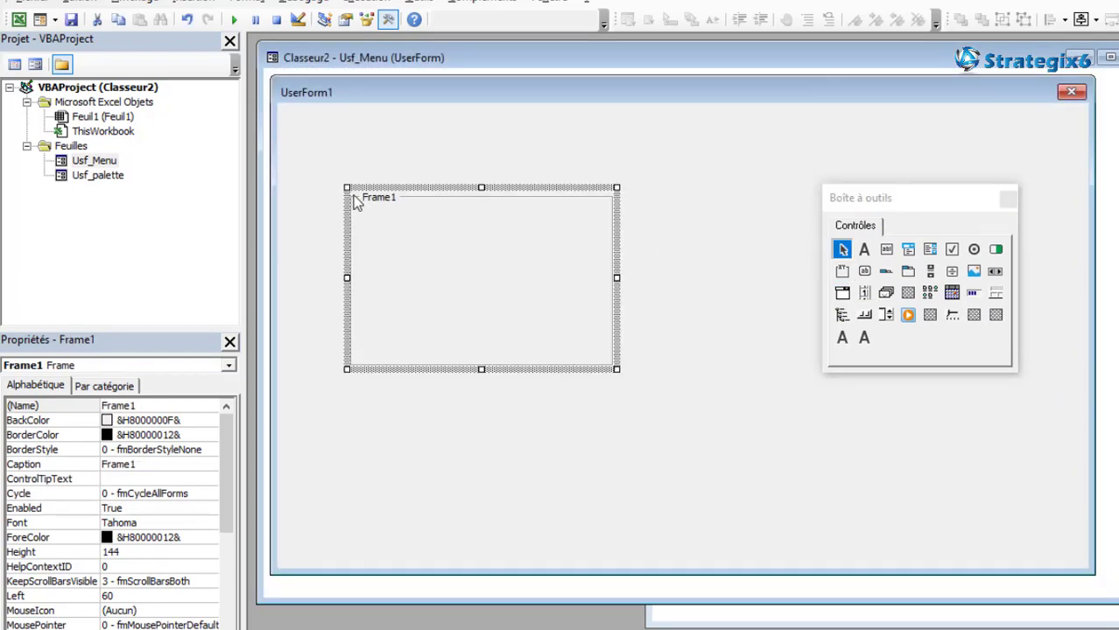
{"action": "left_click", "coordinate": [147, 465]}
{"action": "left_click", "coordinate": [42, 465]}
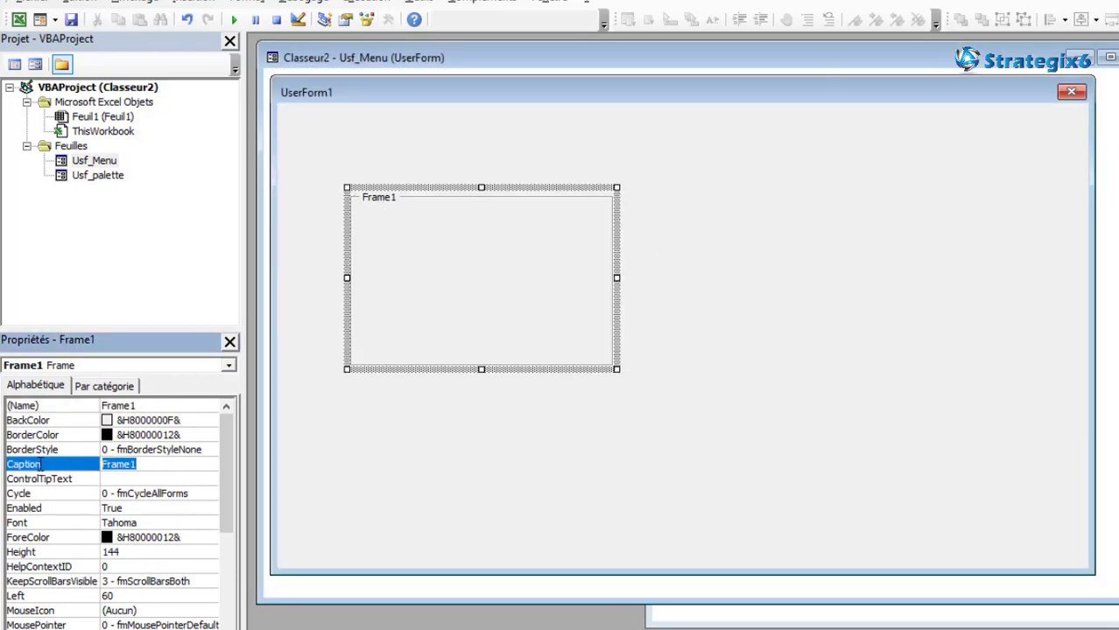
{"action": "key", "text": "Delete"}
{"action": "left_click", "coordinate": [178, 452]}
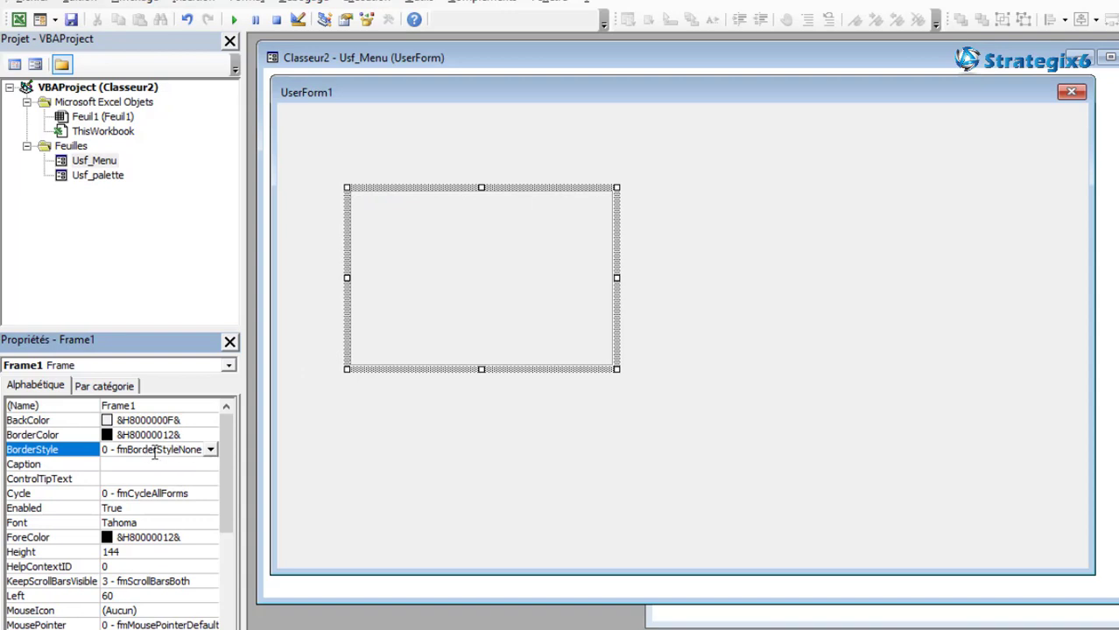
{"action": "double_click", "coordinate": [179, 452]}
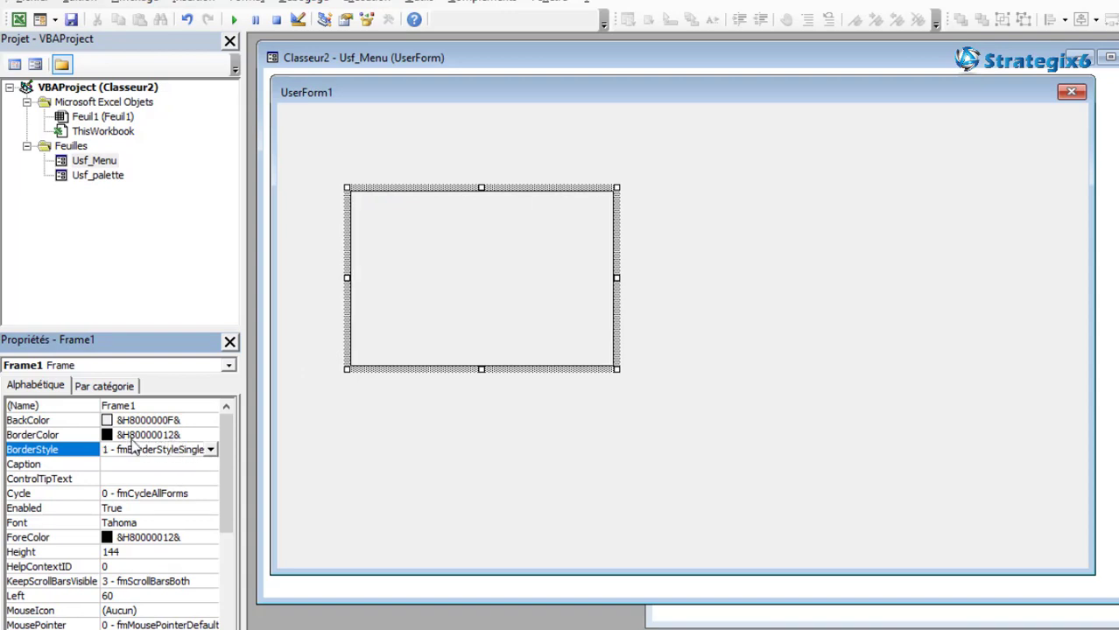
{"action": "left_click", "coordinate": [200, 422]}
{"action": "left_click", "coordinate": [210, 421]}
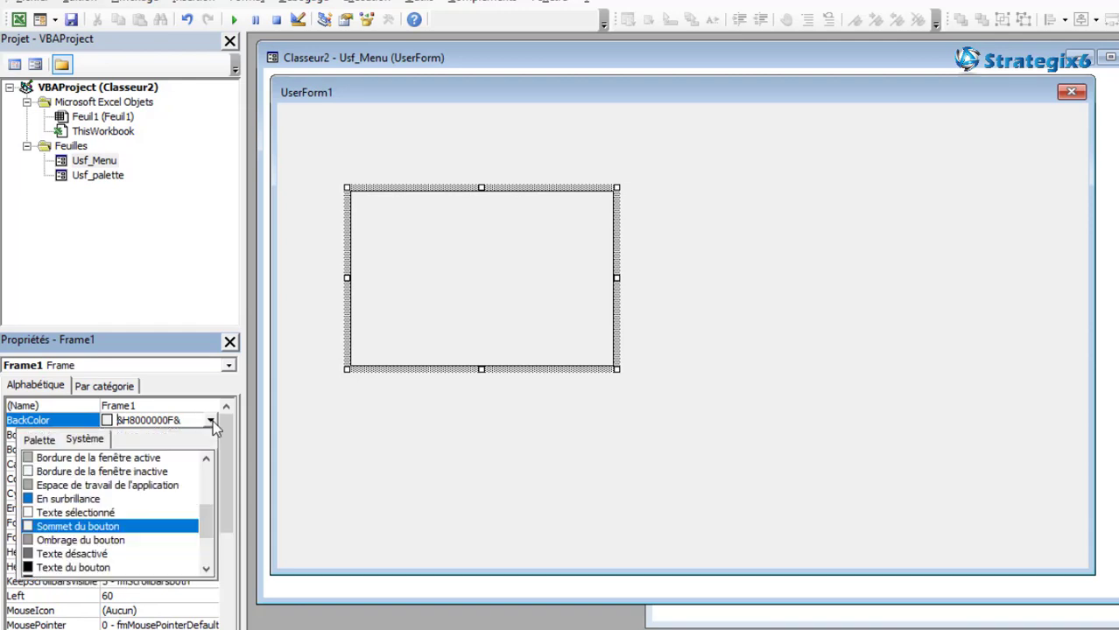
{"action": "left_click", "coordinate": [35, 440]}
{"action": "left_click", "coordinate": [29, 459]}
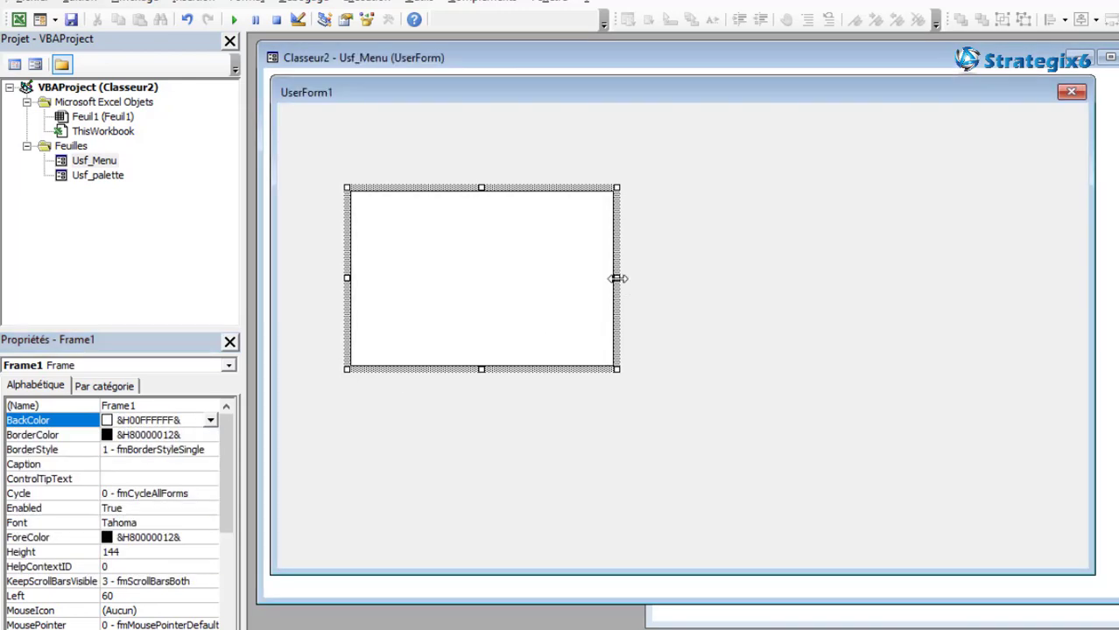
- Resize Frame1 into a narrow strip running down the form's full left side
{"action": "left_click_drag", "start_coordinate": [616, 278], "coordinate": [529, 278]}
{"action": "mouse_move", "coordinate": [527, 317]}
{"action": "left_mouse_down"}
{"action": "mouse_move", "coordinate": [442, 260]}
{"action": "mouse_move", "coordinate": [442, 232]}
{"action": "left_mouse_up"}
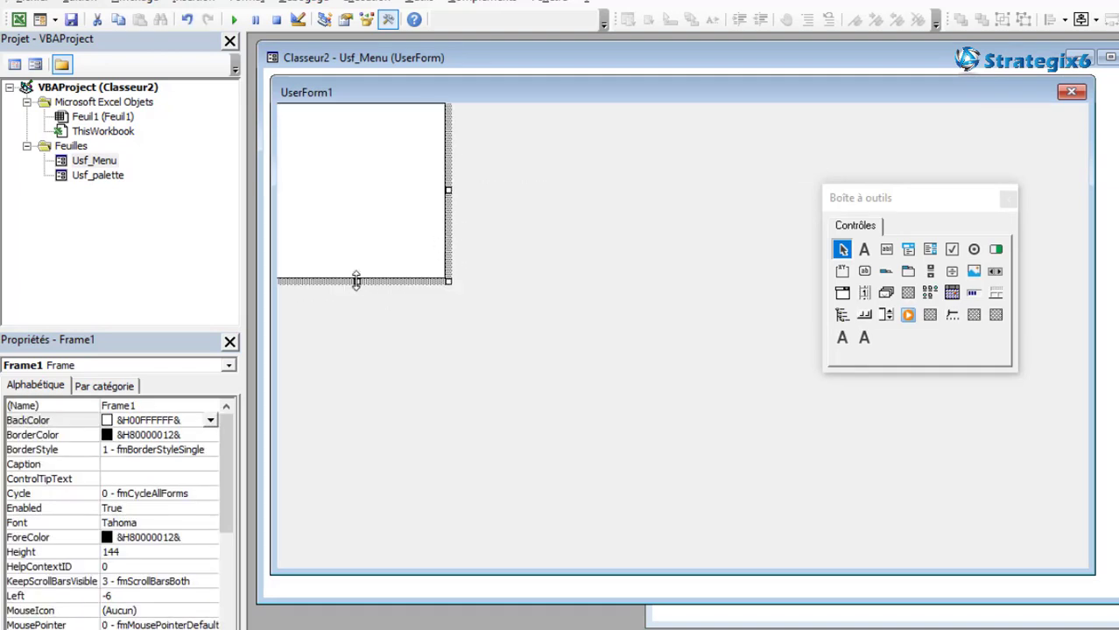
{"action": "left_click_drag", "start_coordinate": [357, 280], "coordinate": [349, 568]}
{"action": "left_click_drag", "start_coordinate": [350, 576], "coordinate": [350, 576]}
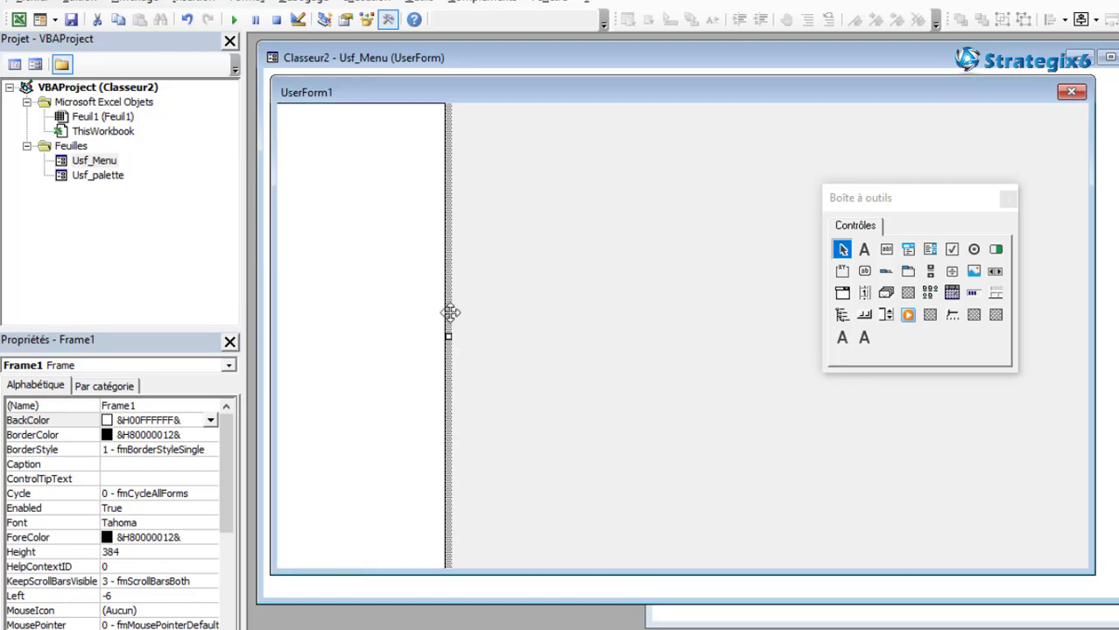
{"action": "left_click_drag", "start_coordinate": [448, 335], "coordinate": [433, 335]}
{"action": "left_click", "coordinate": [511, 326]}
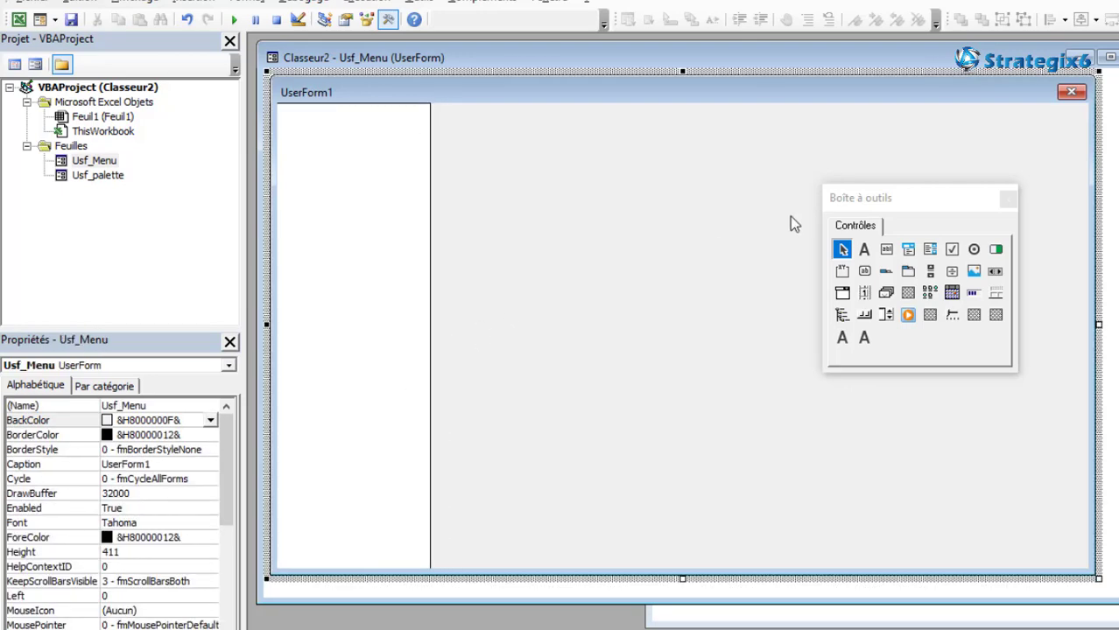
{"action": "left_click_drag", "start_coordinate": [929, 197], "coordinate": [979, 529]}
{"action": "left_click", "coordinate": [353, 235]}
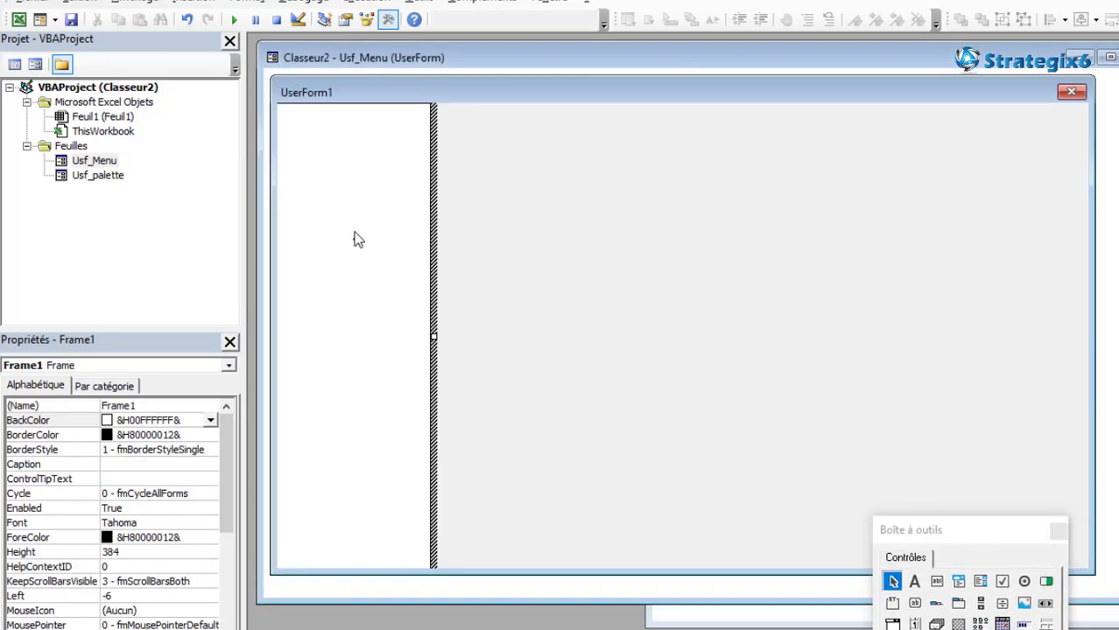
{"action": "left_click", "coordinate": [478, 221]}
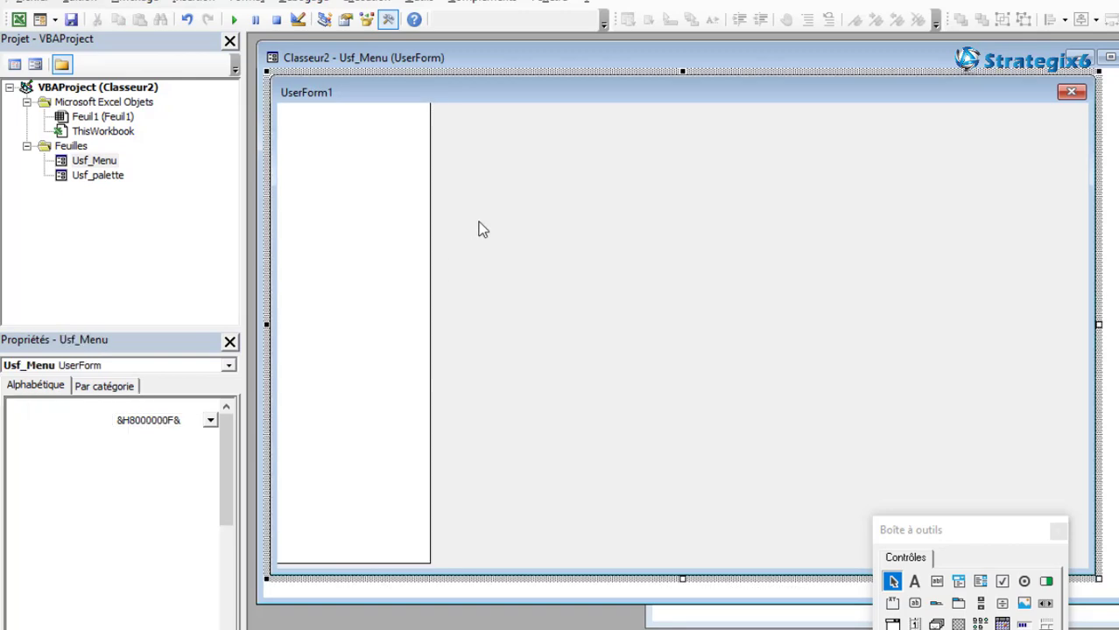
{"action": "left_click", "coordinate": [353, 434]}
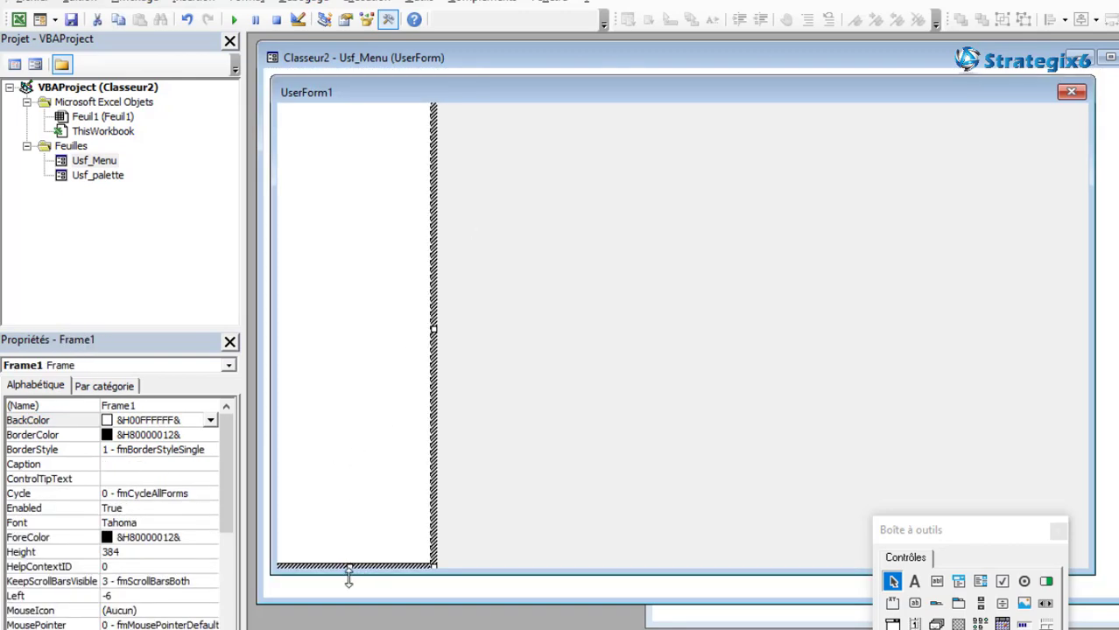
{"action": "left_click_drag", "start_coordinate": [349, 564], "coordinate": [350, 578]}
{"action": "left_click", "coordinate": [565, 431]}
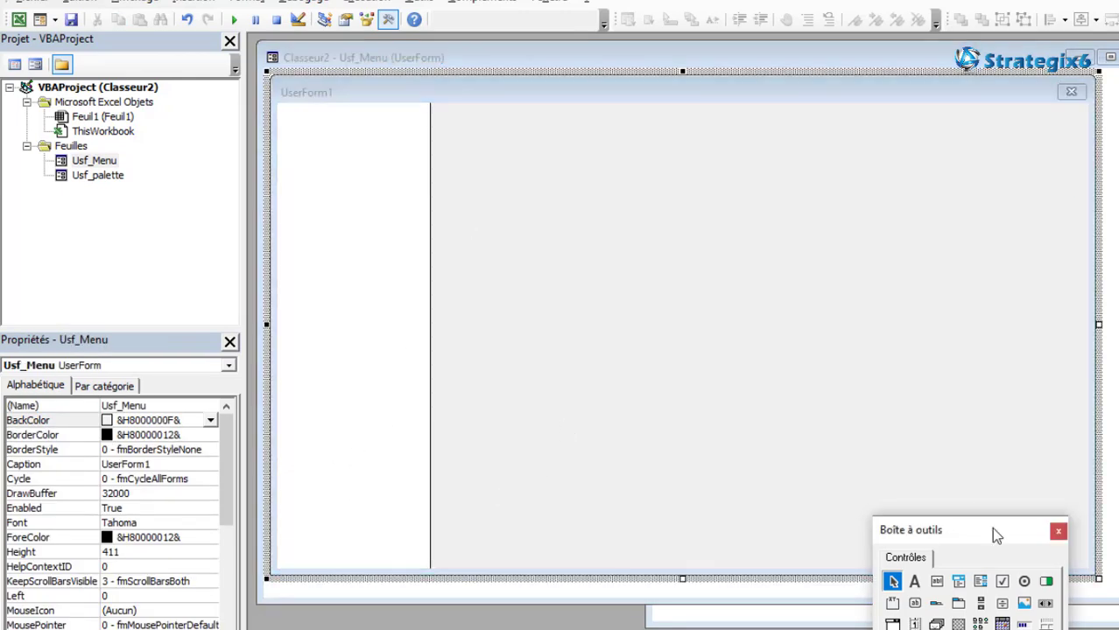
{"action": "mouse_move", "coordinate": [948, 536]}
{"action": "left_mouse_down"}
{"action": "mouse_move", "coordinate": [954, 417]}
{"action": "mouse_move", "coordinate": [857, 408]}
{"action": "left_mouse_up"}
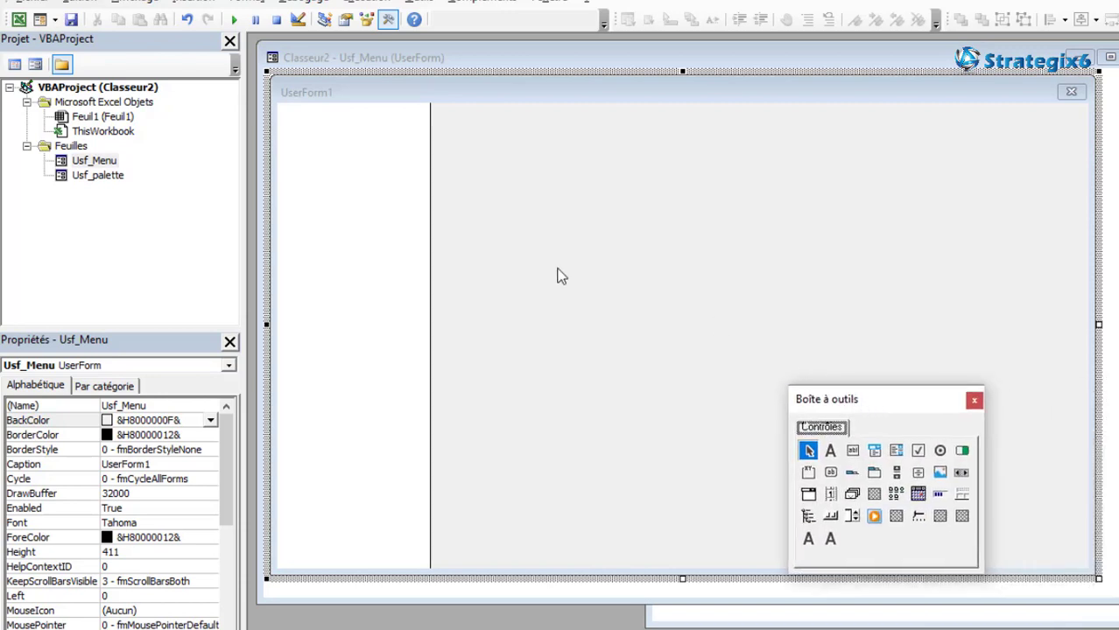
- Set the Usf_Menu form's BackColor to white from the palette
{"action": "left_click", "coordinate": [538, 221]}
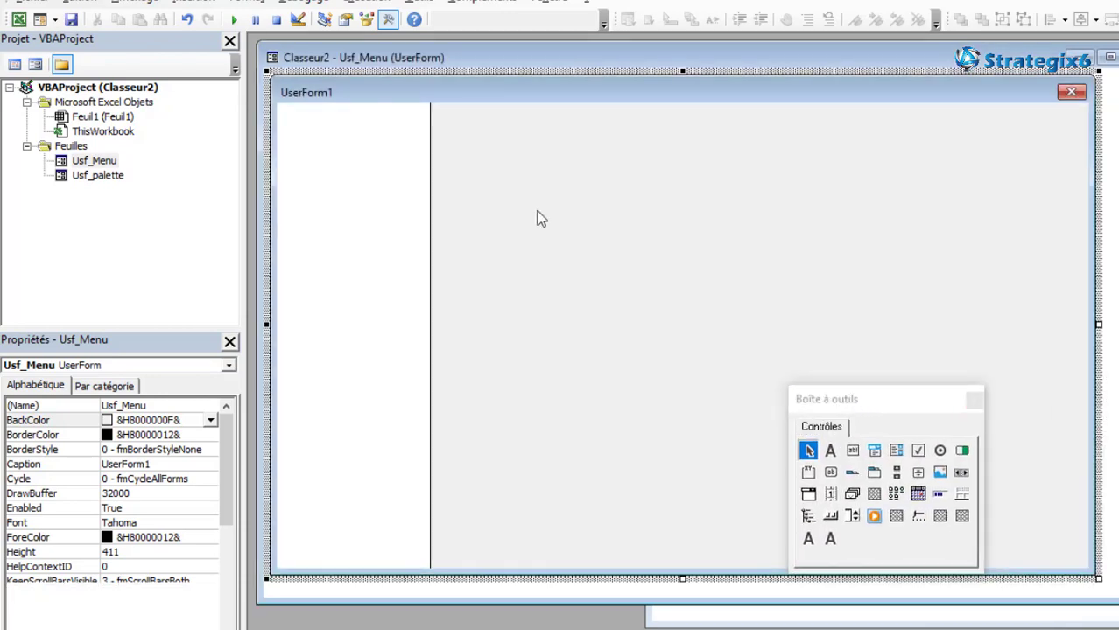
{"action": "left_click", "coordinate": [211, 420]}
{"action": "left_click", "coordinate": [40, 441]}
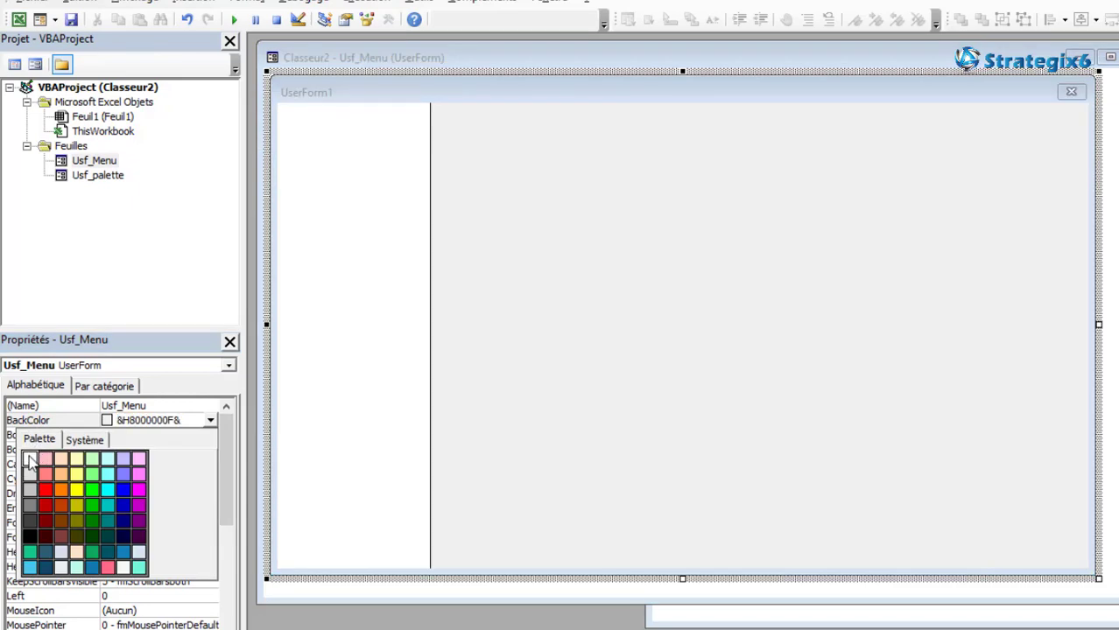
{"action": "left_click", "coordinate": [32, 459]}
- Give Frame1 a light grey BorderColor, then compare with the palette form's R, G, B labels
{"action": "left_click", "coordinate": [406, 230]}
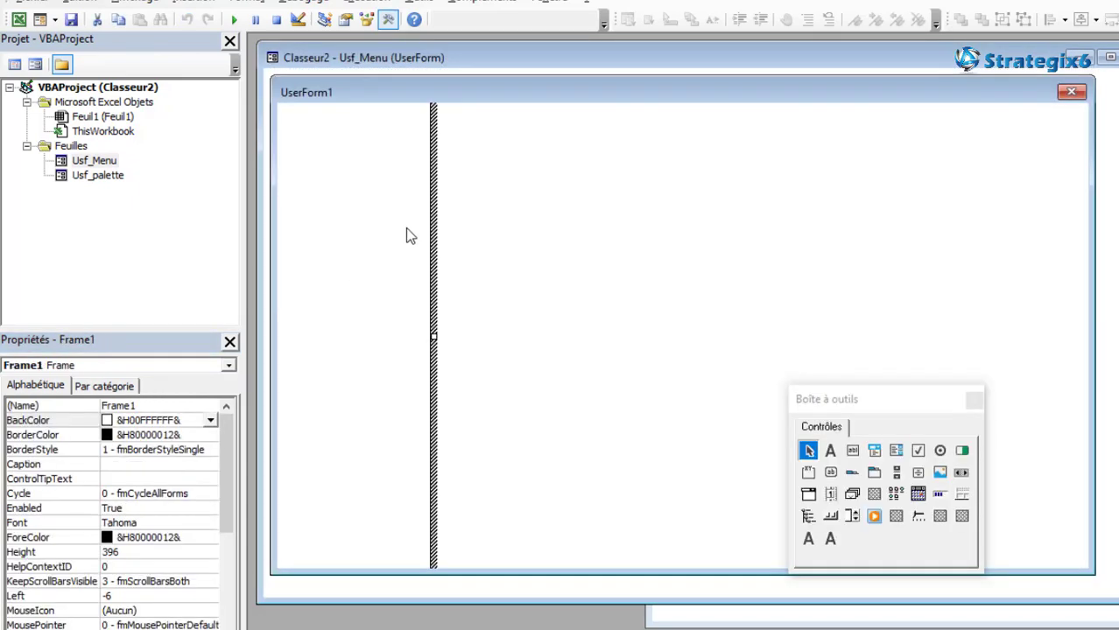
{"action": "left_click", "coordinate": [210, 435]}
{"action": "left_click", "coordinate": [46, 456]}
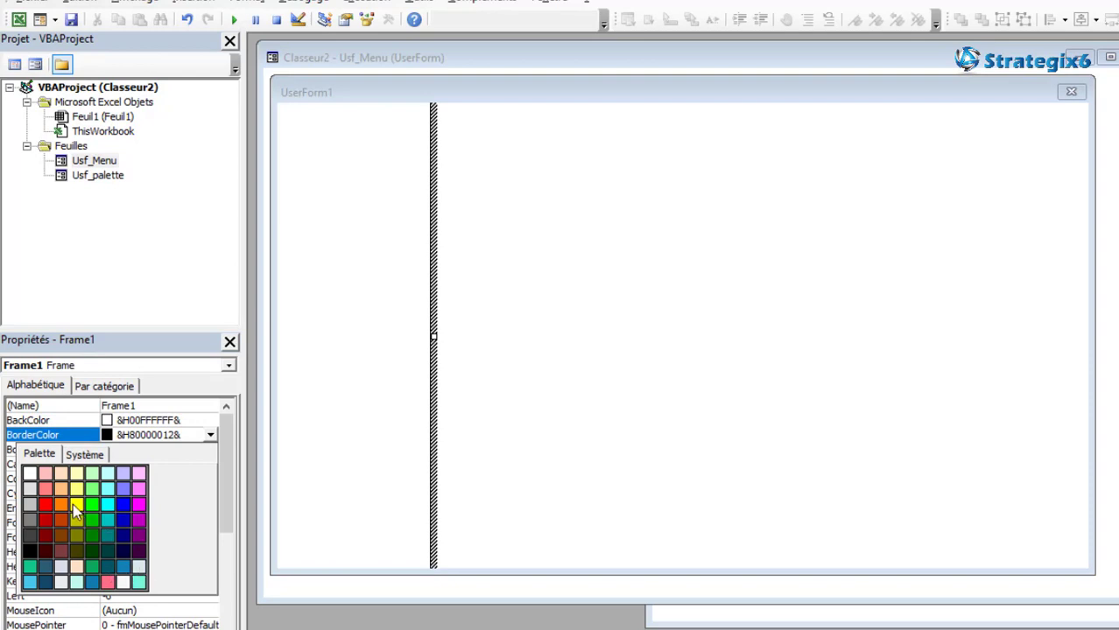
{"action": "left_click", "coordinate": [30, 492]}
{"action": "left_click", "coordinate": [613, 269]}
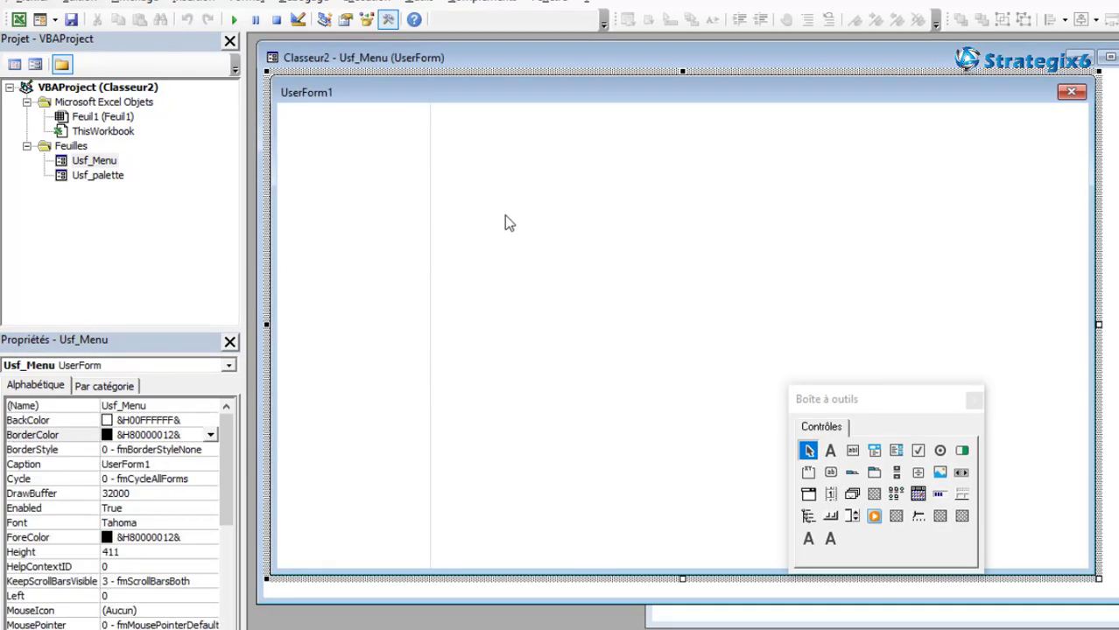
{"action": "double_click", "coordinate": [97, 176]}
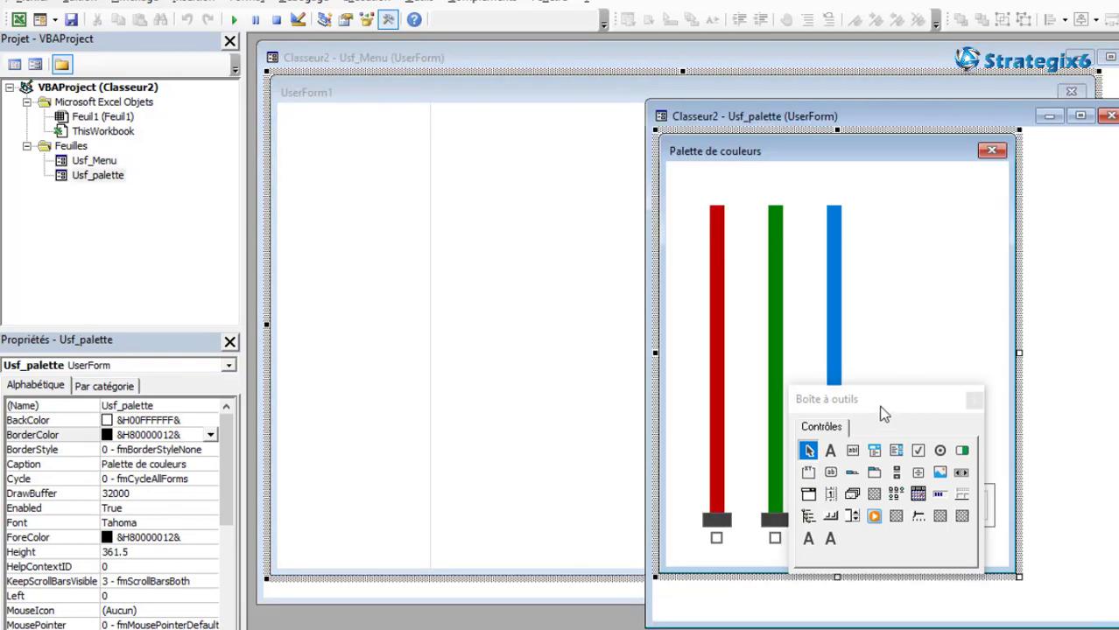
{"action": "left_click_drag", "start_coordinate": [884, 413], "coordinate": [1118, 585]}
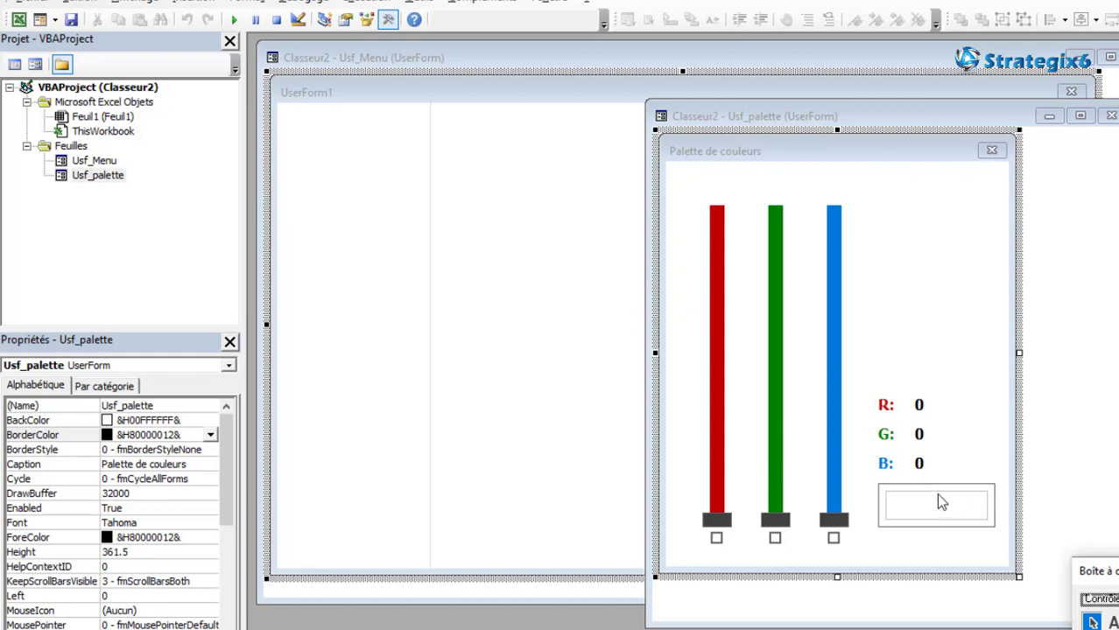
{"action": "left_click", "coordinate": [345, 224]}
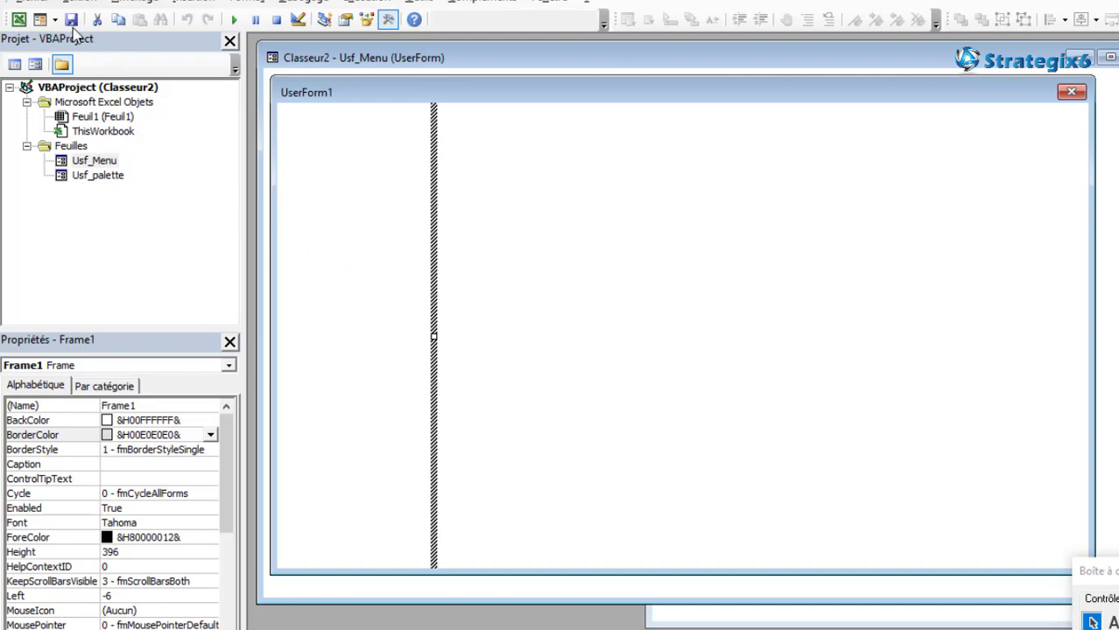
- Rename the sheet to Paramètre and enter headers R, G, B in A1:C1
{"action": "left_click", "coordinate": [18, 19]}
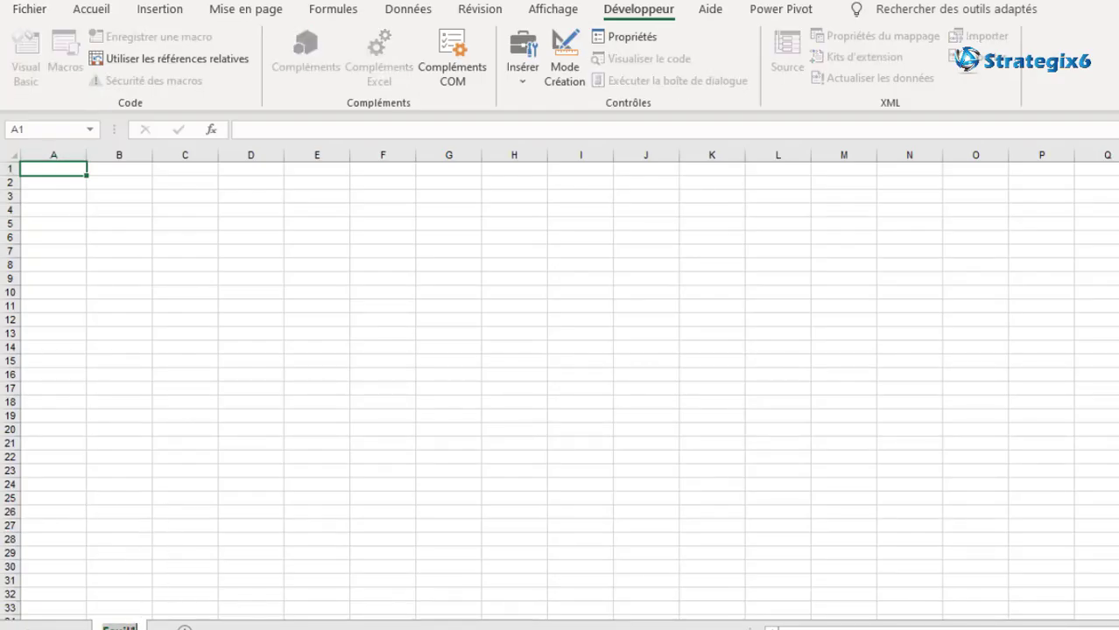
{"action": "type", "text": "D"}
{"action": "type", "text": "amètre"}
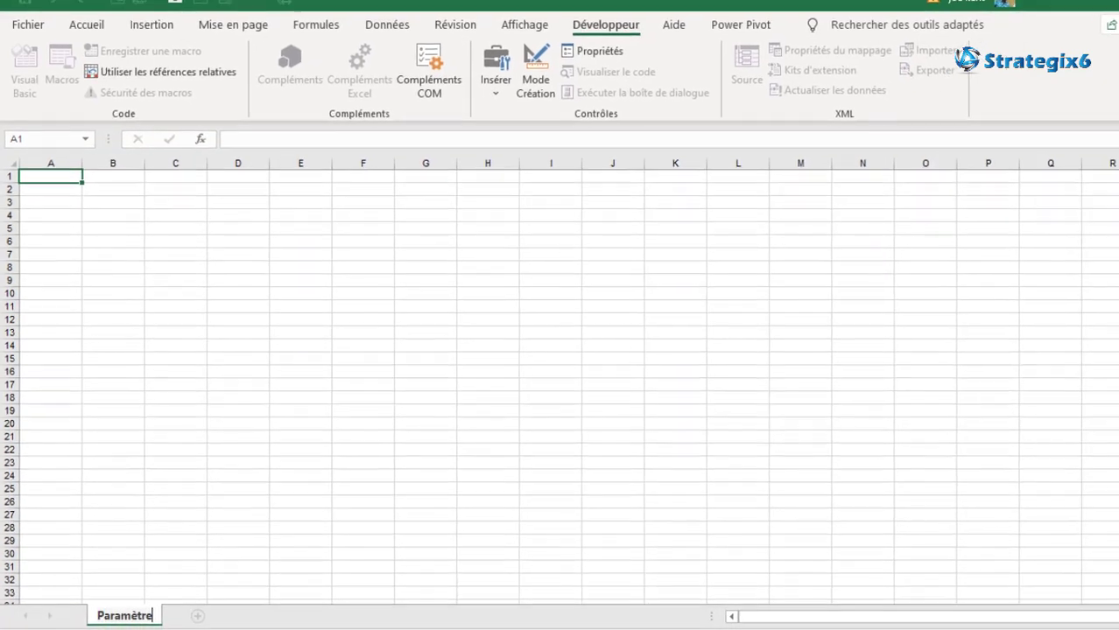
{"action": "left_click", "coordinate": [55, 175]}
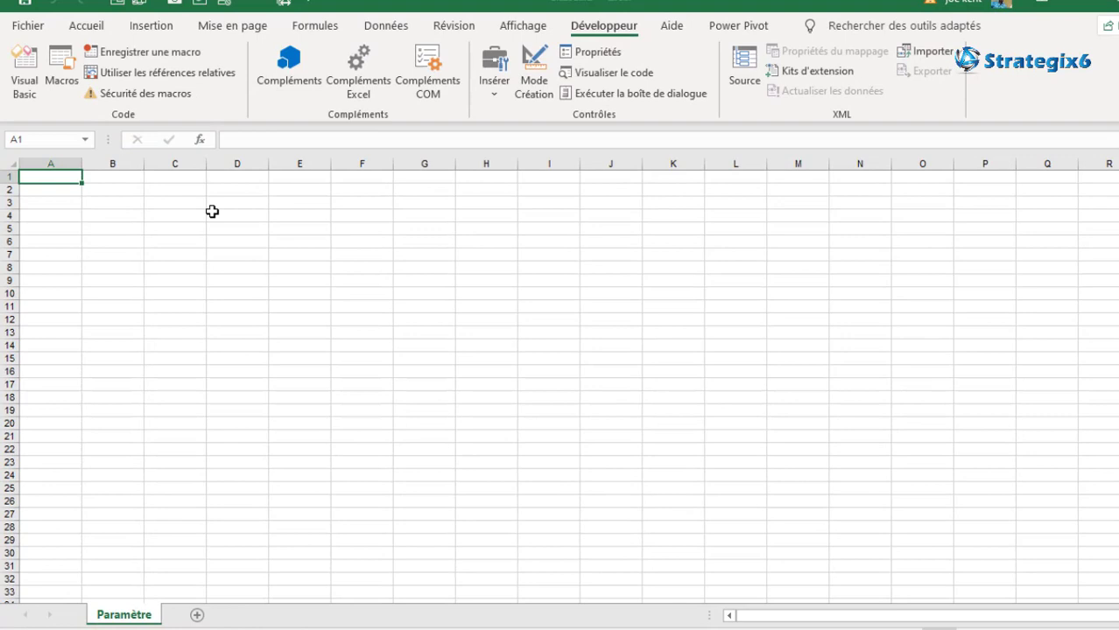
{"action": "type", "text": "R"}
{"action": "key", "text": "Tab"}
{"action": "type", "text": "G"}
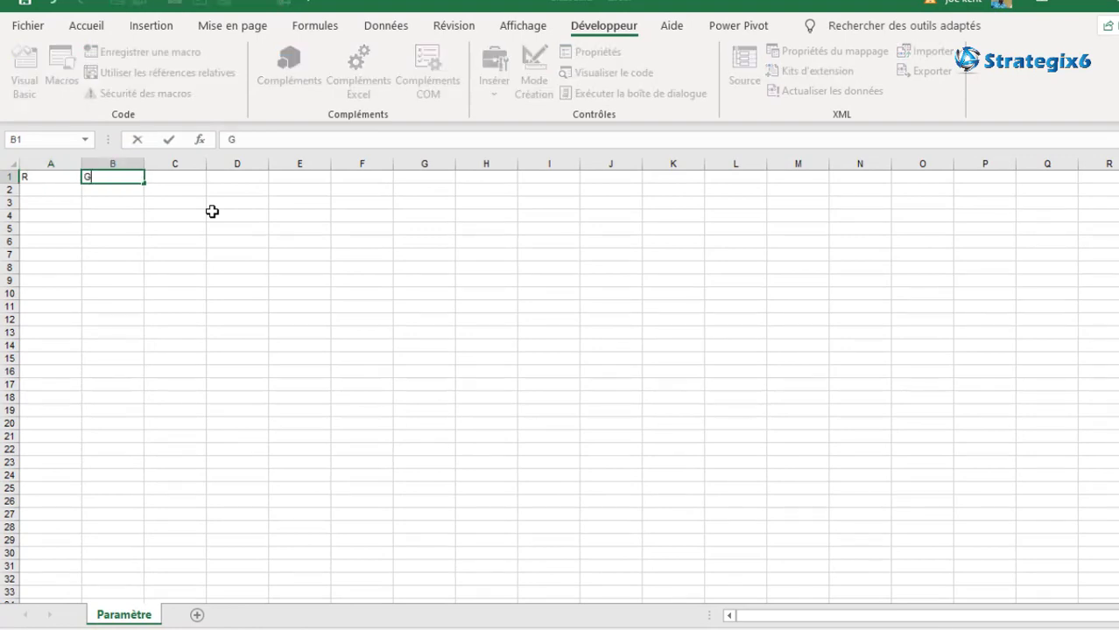
{"action": "key", "text": "Tab"}
{"action": "type", "text": "B"}
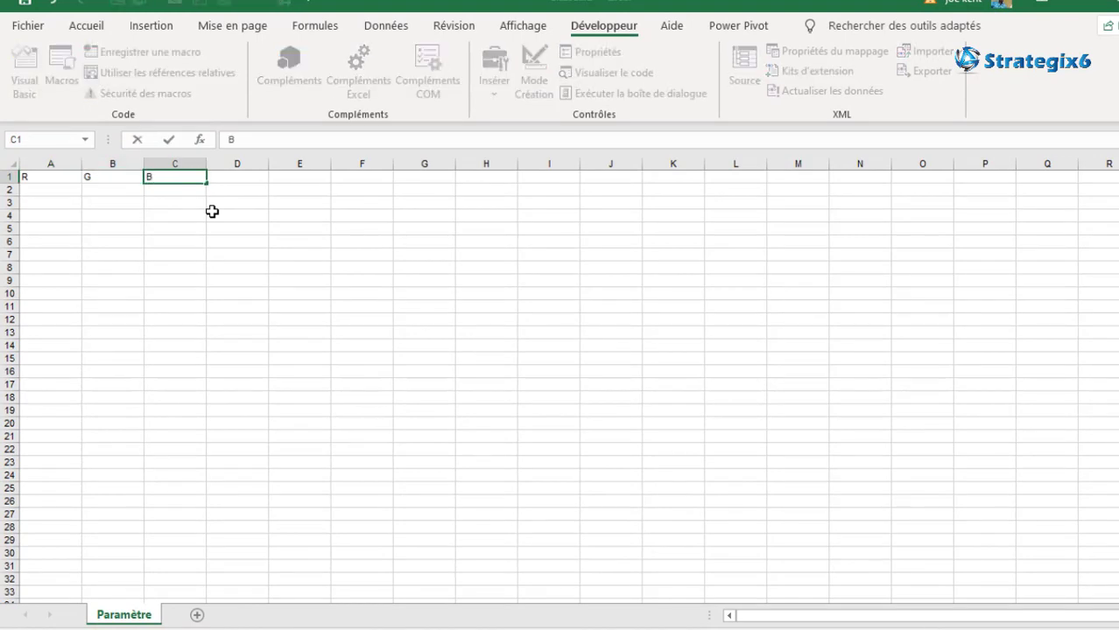
{"action": "left_click", "coordinate": [42, 193]}
- Enter 255 in each of cells A2, B2 and C2
{"action": "type", "text": "255"}
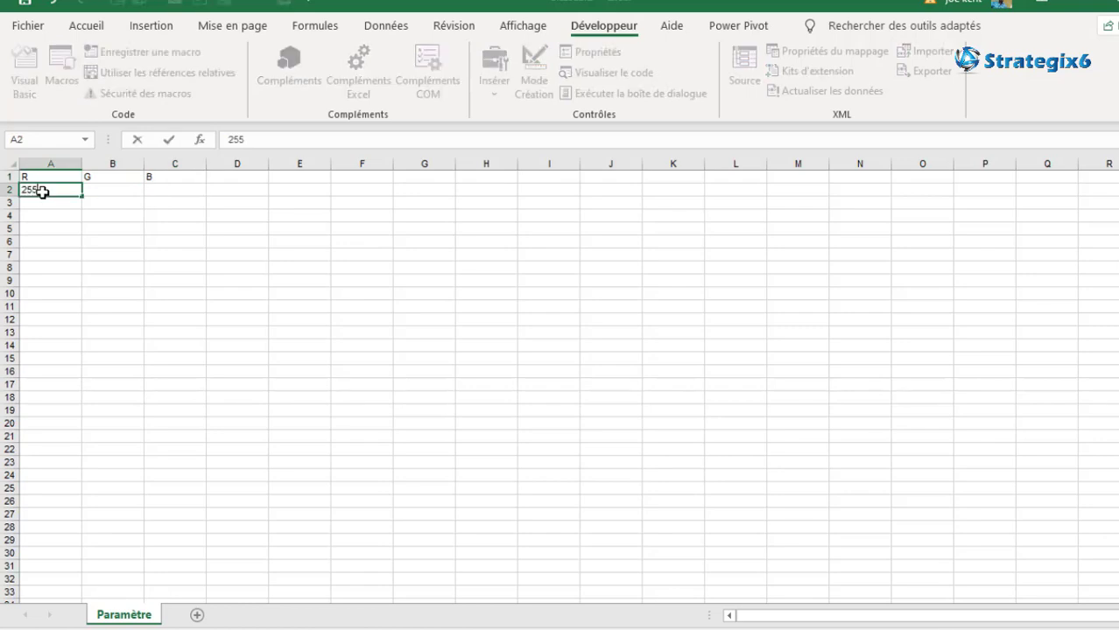
{"action": "key", "text": "Tab"}
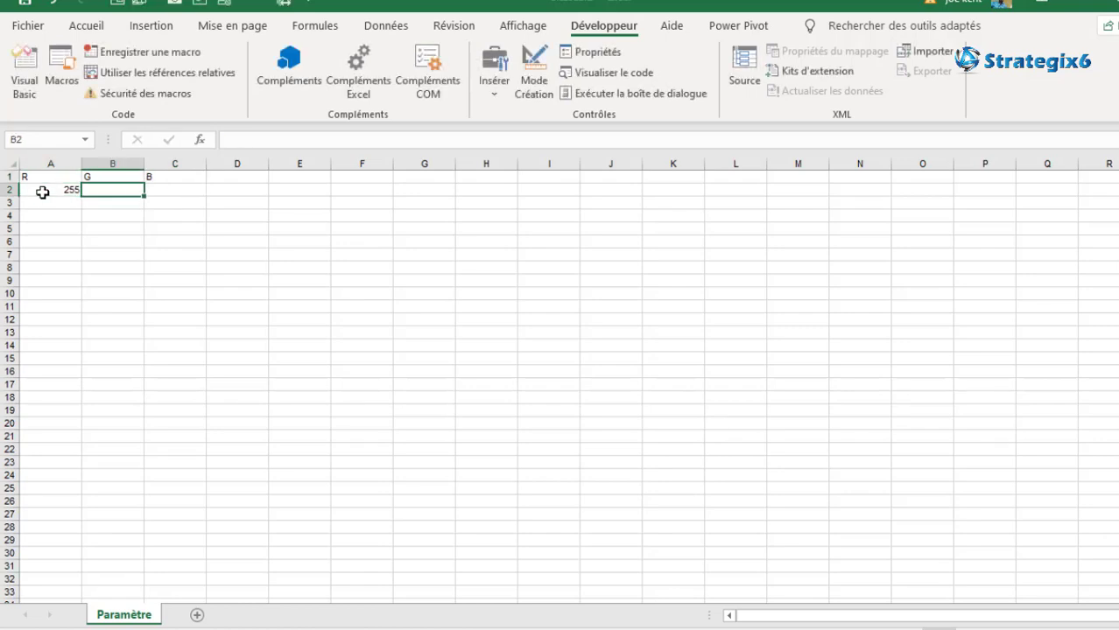
{"action": "type", "text": "2"}
{"action": "key", "text": "Tab"}
{"action": "type", "text": "2"}
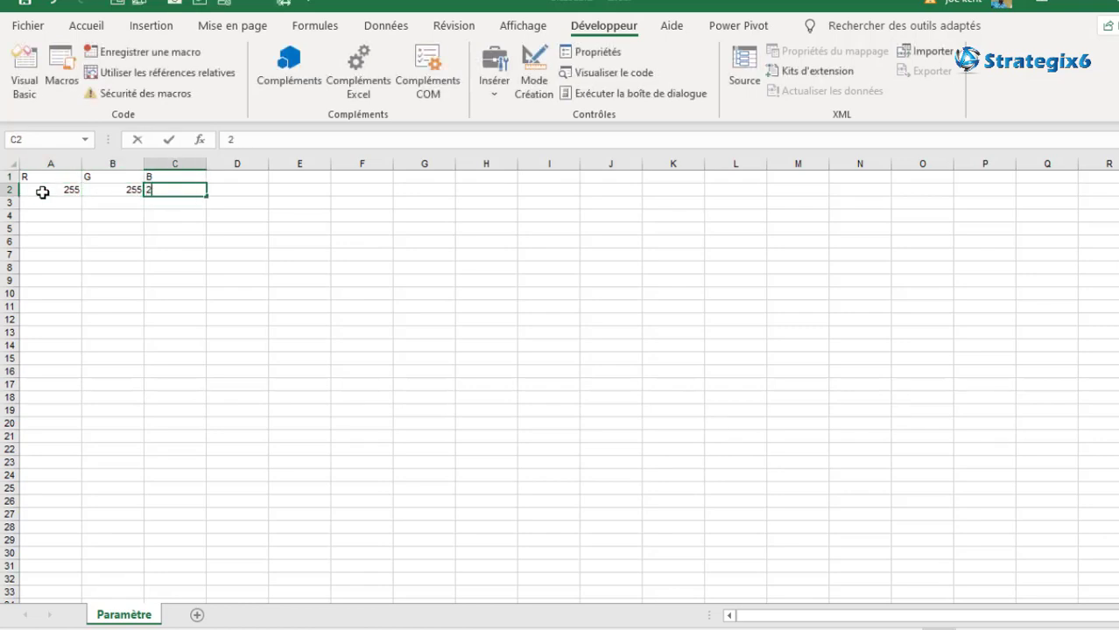
{"action": "type", "text": "55"}
{"action": "key", "text": "Tab"}
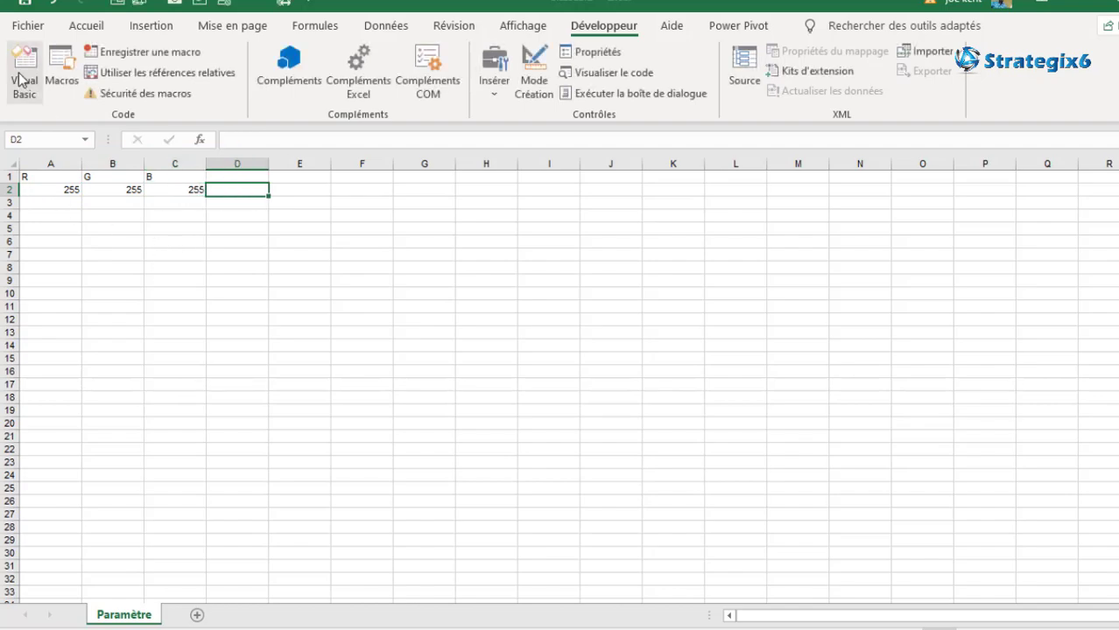
{"action": "left_click", "coordinate": [24, 72]}
- Select the menu form and its side frame Frame1 in the designer, reposition the form window slightly, and reselect the whole form
{"action": "left_click", "coordinate": [445, 160]}
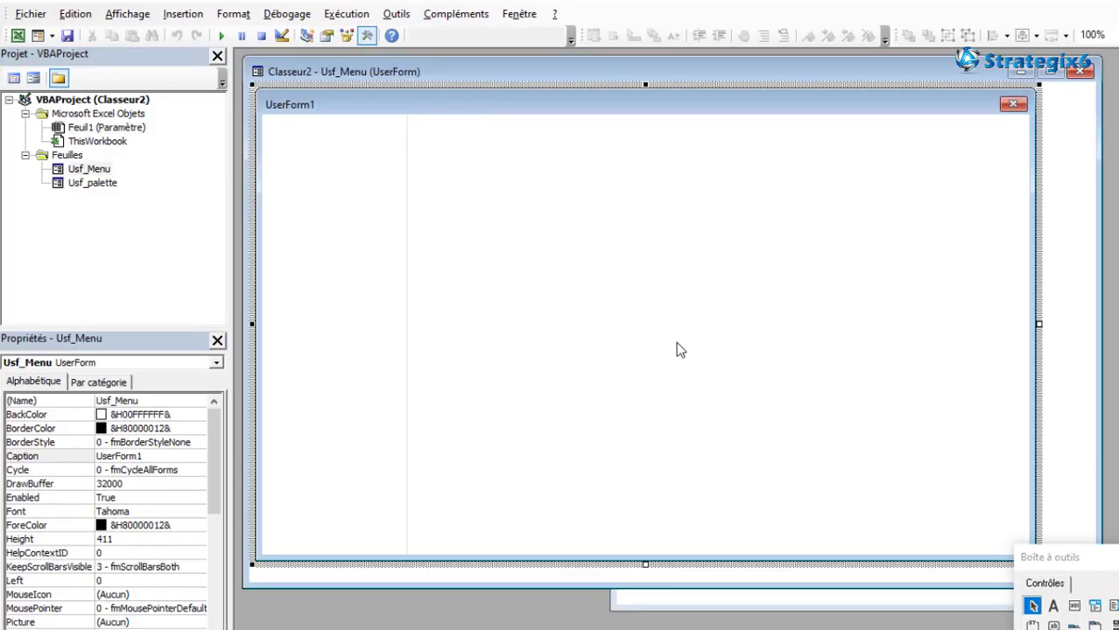
{"action": "left_click_drag", "start_coordinate": [532, 81], "coordinate": [579, 104]}
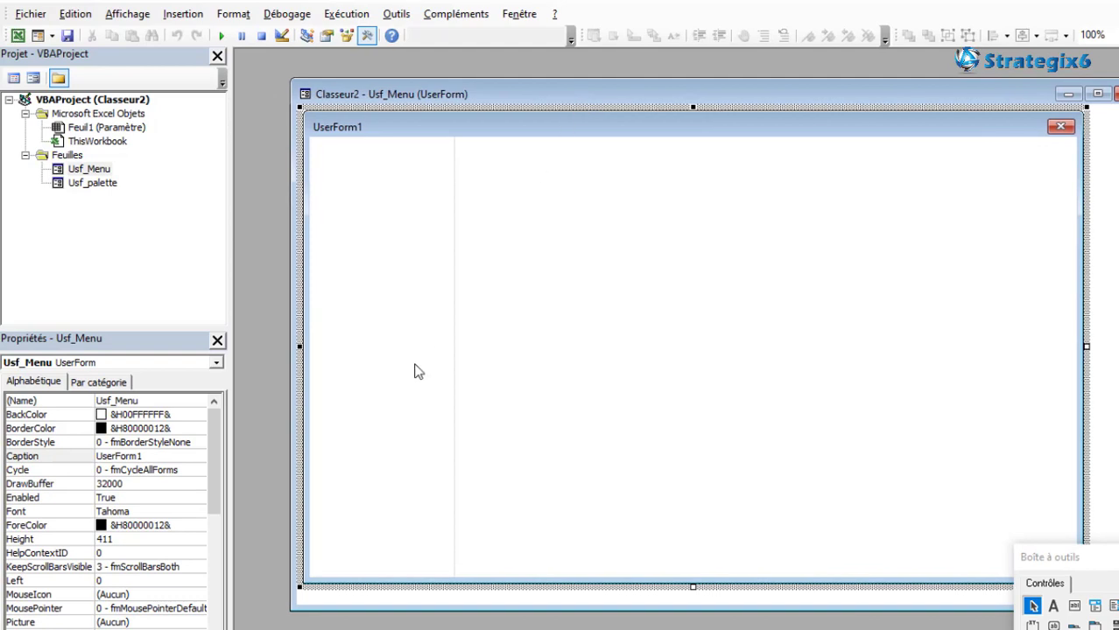
{"action": "left_click", "coordinate": [375, 268]}
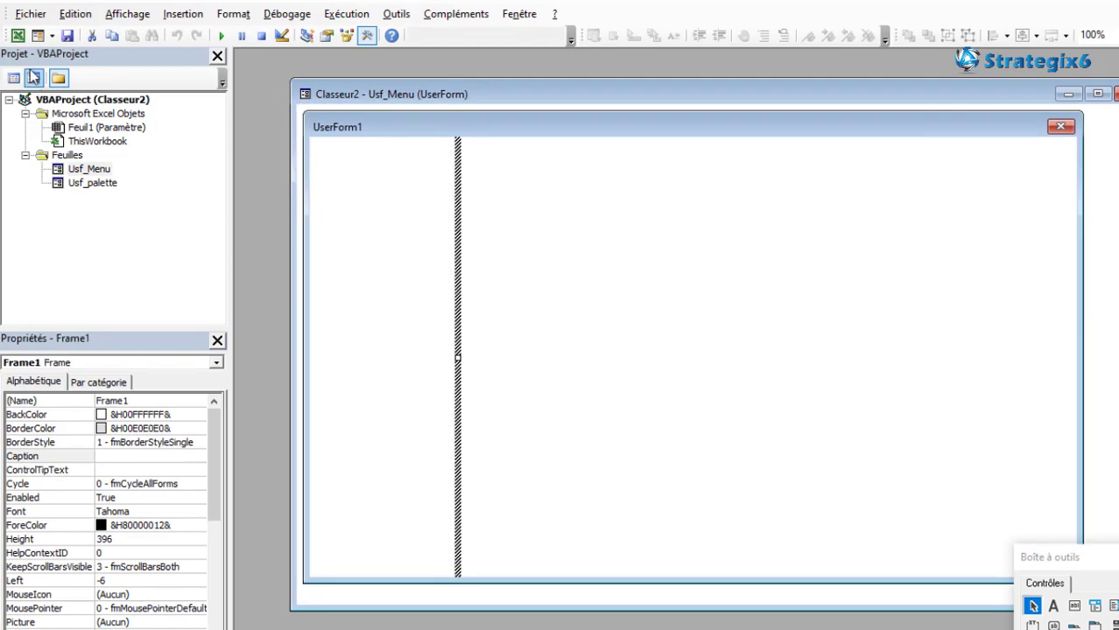
{"action": "left_click", "coordinate": [18, 37]}
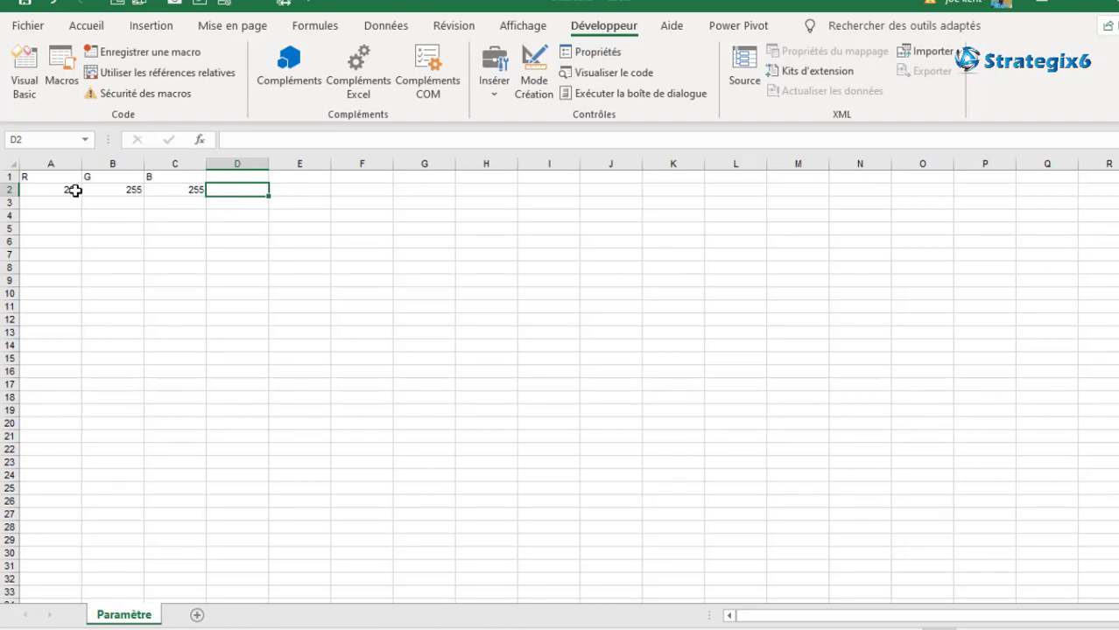
{"action": "left_click", "coordinate": [24, 72]}
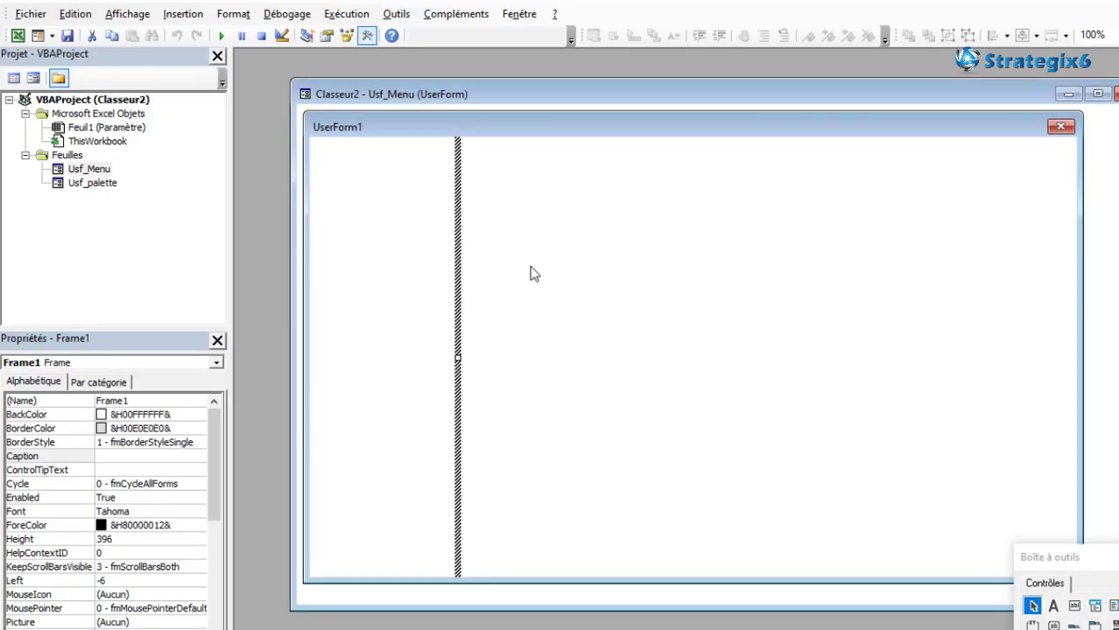
{"action": "left_click", "coordinate": [586, 300]}
- Add a UserForm_Initialize procedure with Me.Frame1.BackColor = RGB(), then return to the Paramètre sheet
{"action": "double_click", "coordinate": [671, 250]}
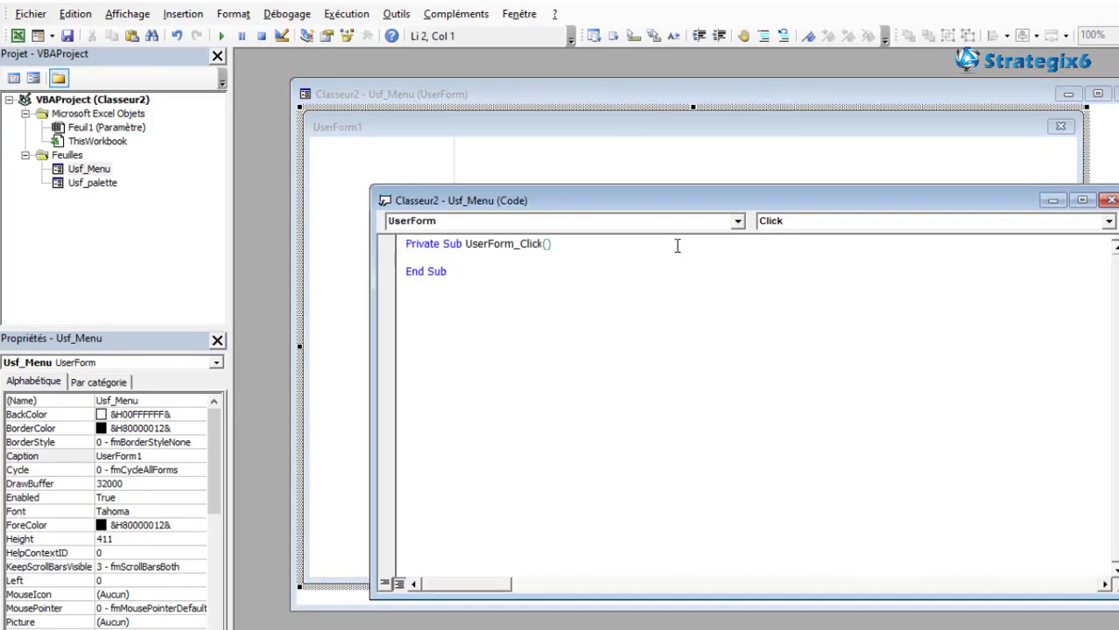
{"action": "left_click", "coordinate": [830, 222]}
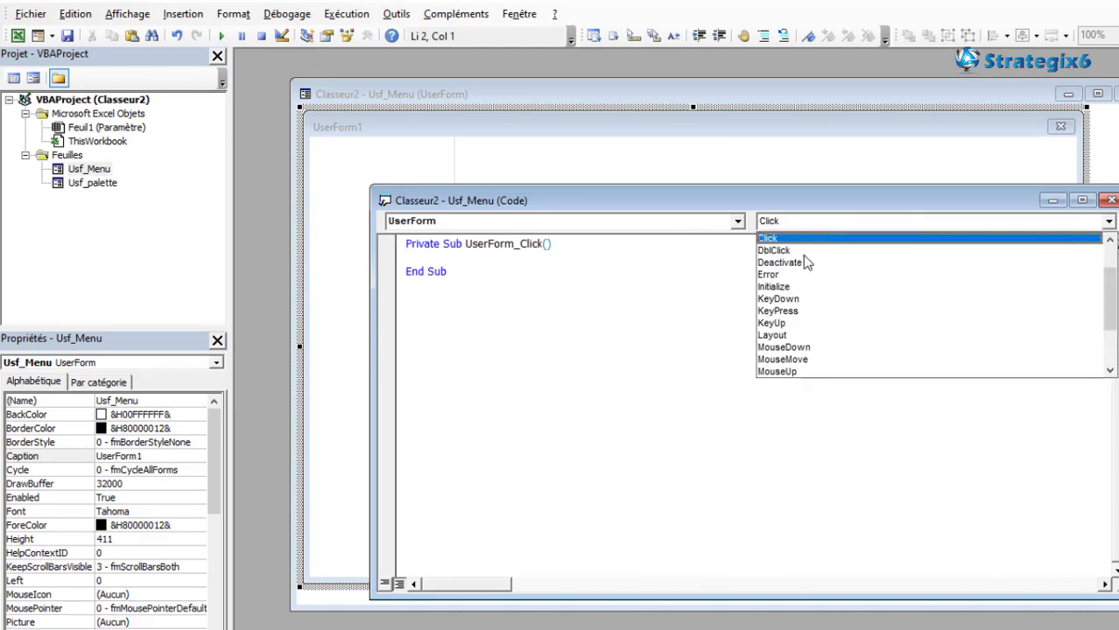
{"action": "left_click", "coordinate": [782, 287]}
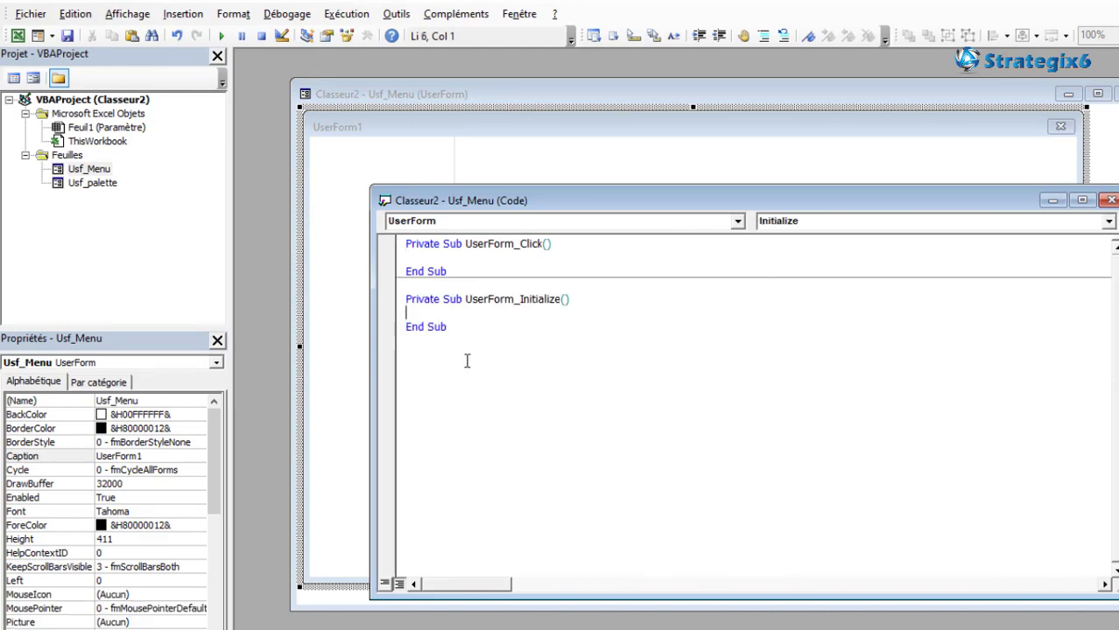
{"action": "type", "text": "me"}
{"action": "type", "text": ".fr"}
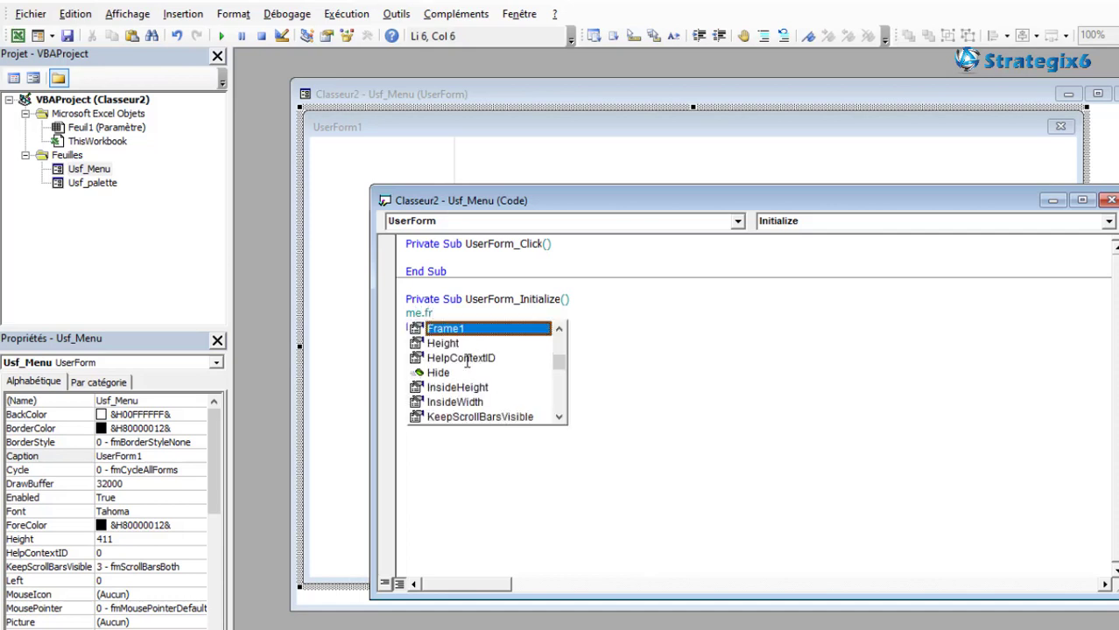
{"action": "key", "text": "Tab"}
{"action": "type", "text": ".ba"}
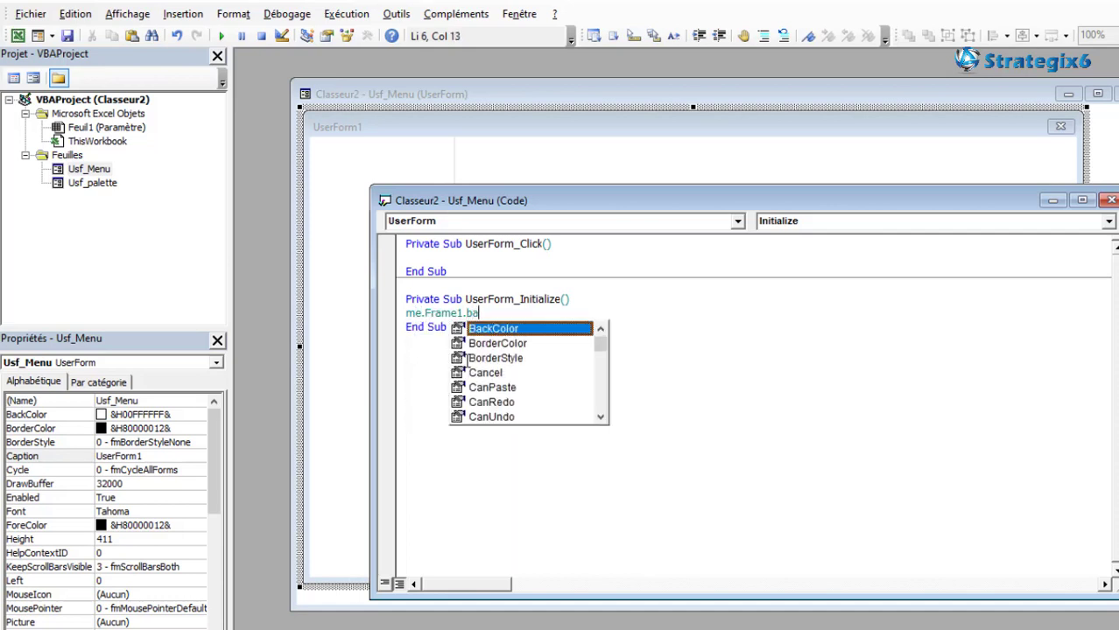
{"action": "key", "text": "Tab"}
{"action": "type", "text": "=r"}
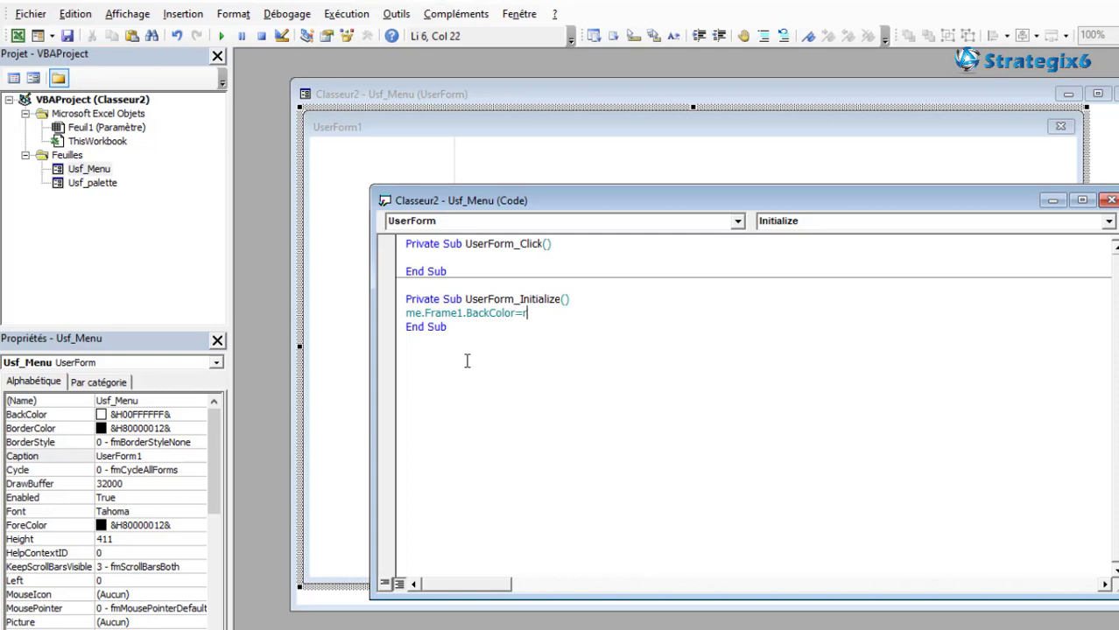
{"action": "type", "text": "gb("}
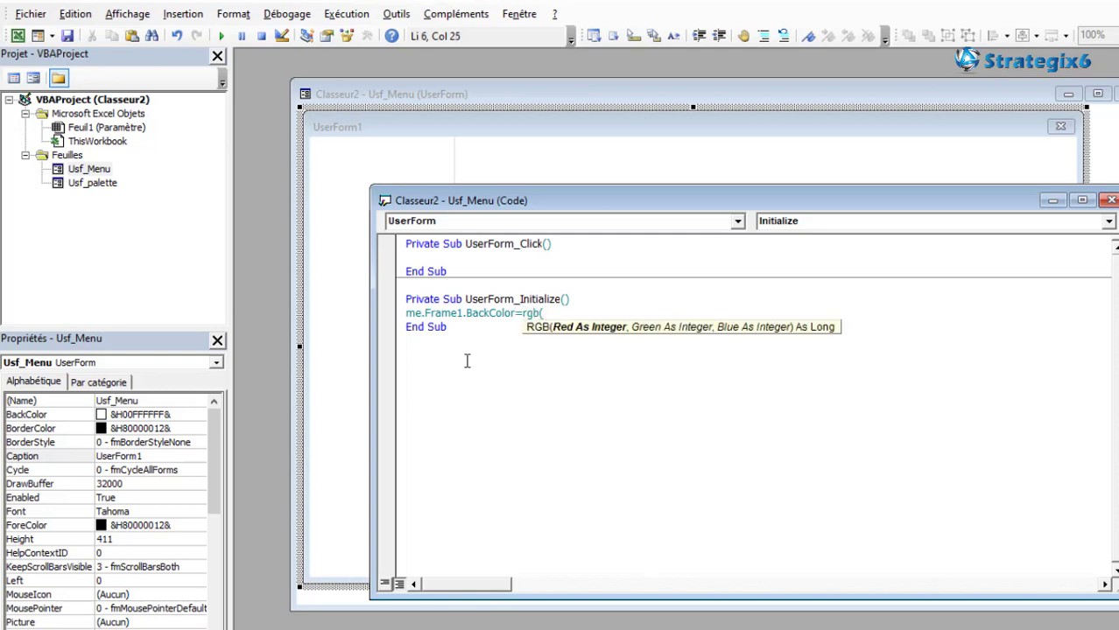
{"action": "type", "text": ")"}
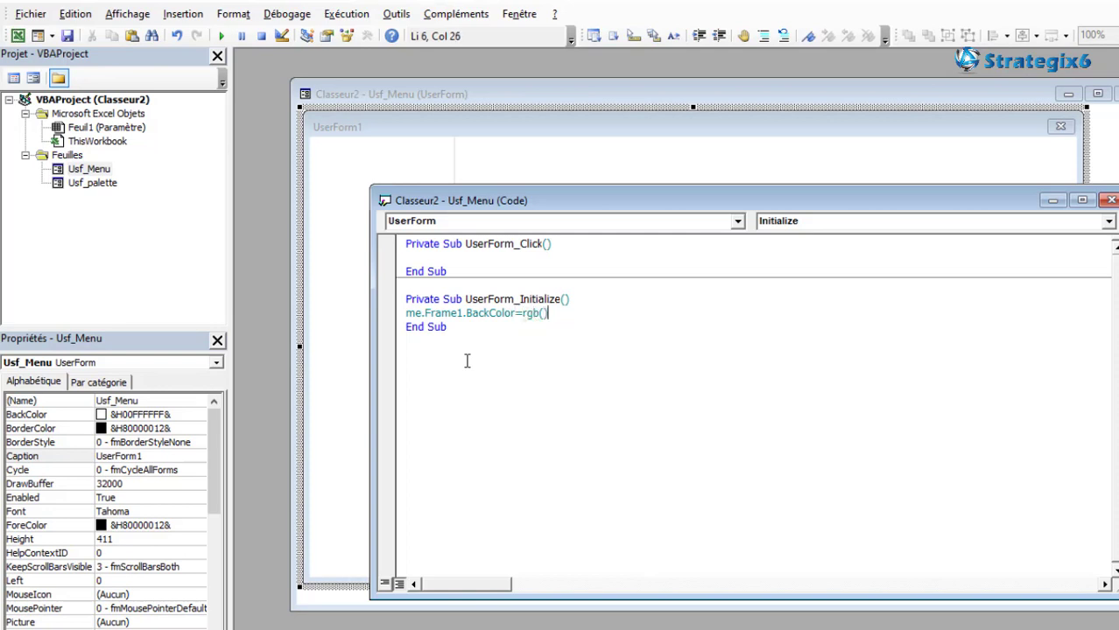
{"action": "left_click", "coordinate": [586, 299]}
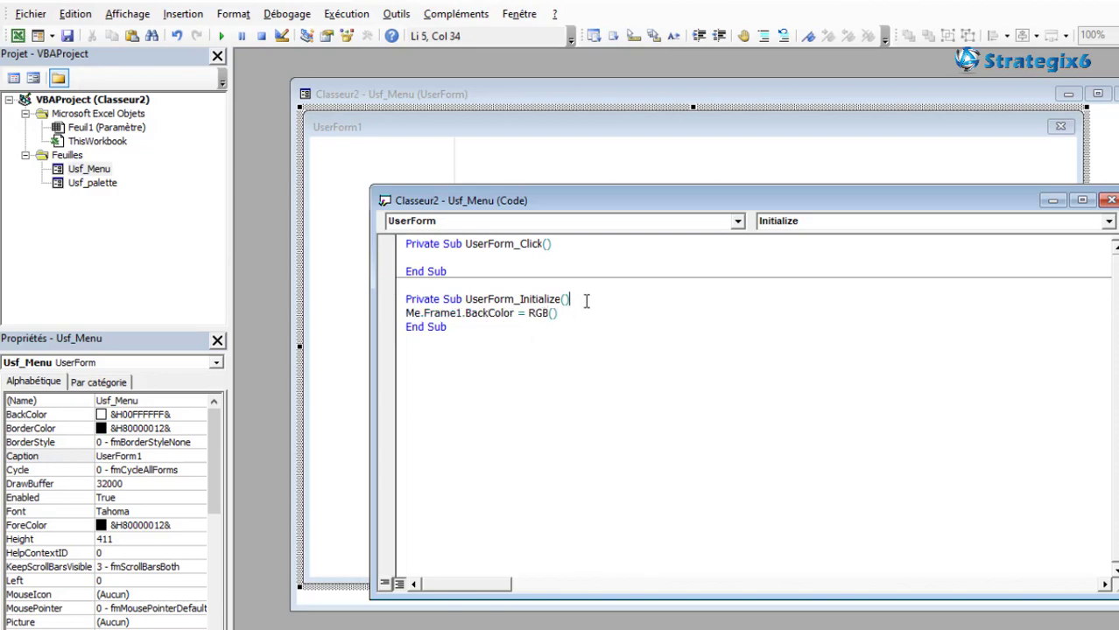
{"action": "left_click", "coordinate": [18, 36]}
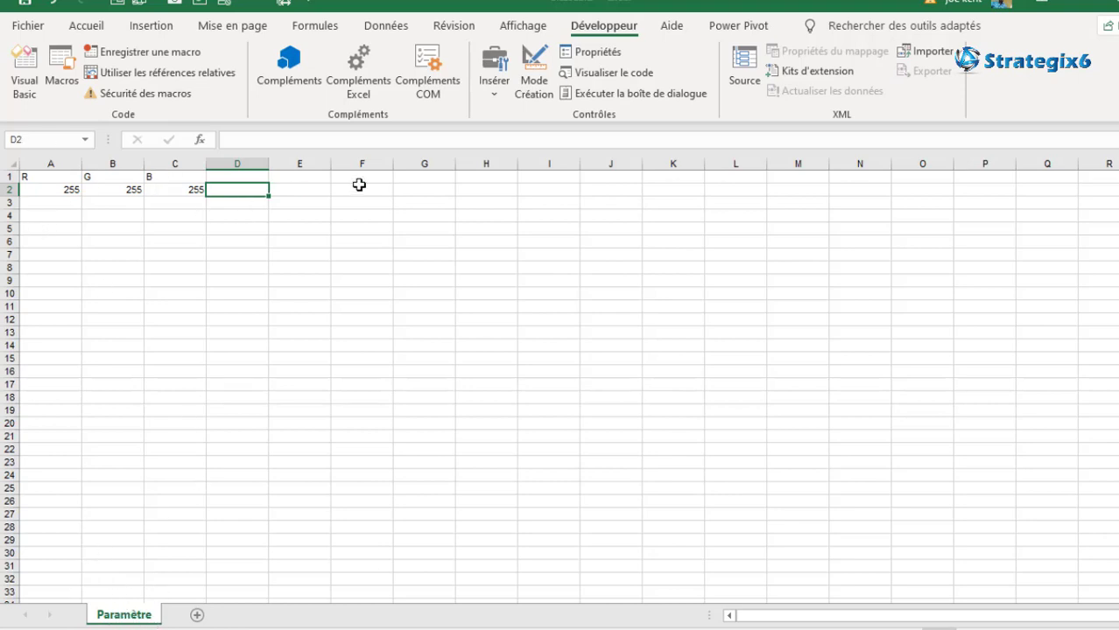
- Declare f As Worksheet and R As Integer at the top of UserForm_Initialize
{"action": "left_click", "coordinate": [24, 74]}
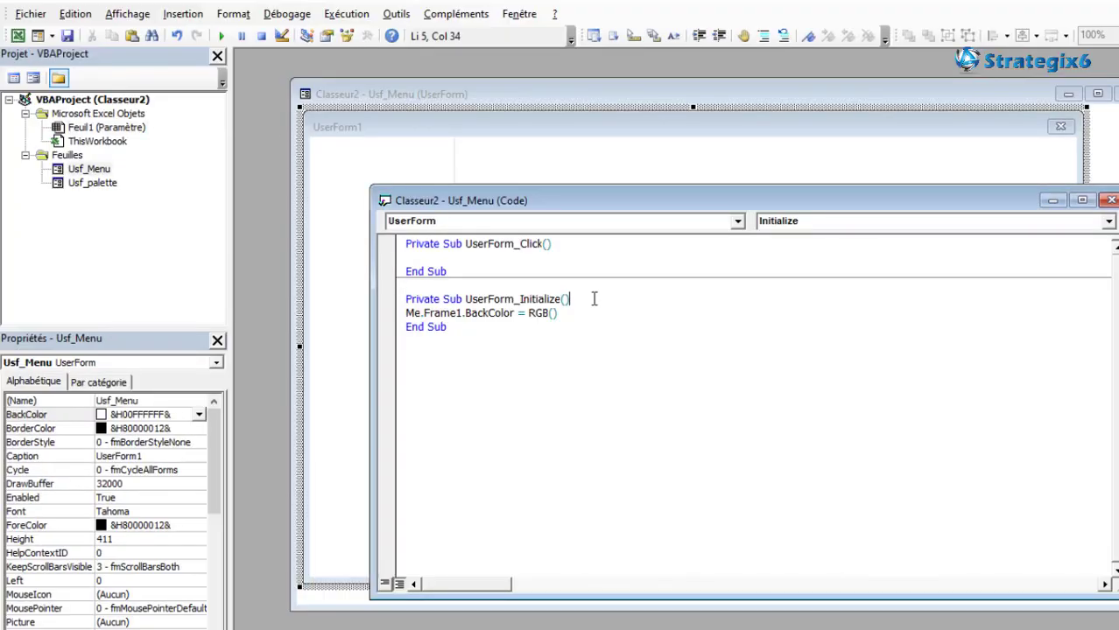
{"action": "key", "text": "Return"}
{"action": "type", "text": "dim"}
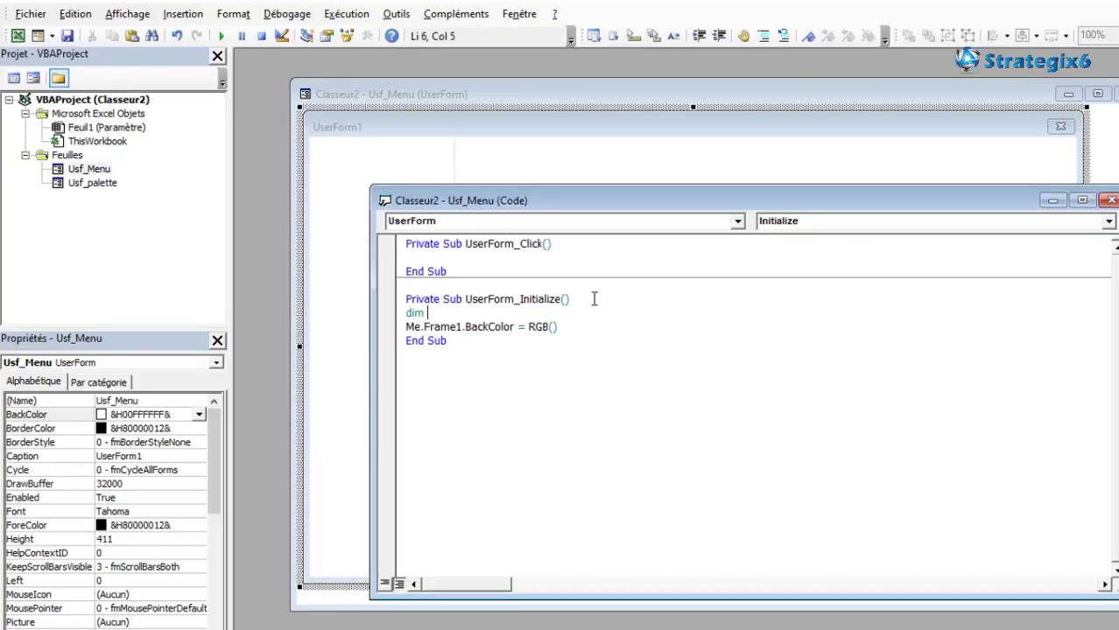
{"action": "type", "text": " f as w"}
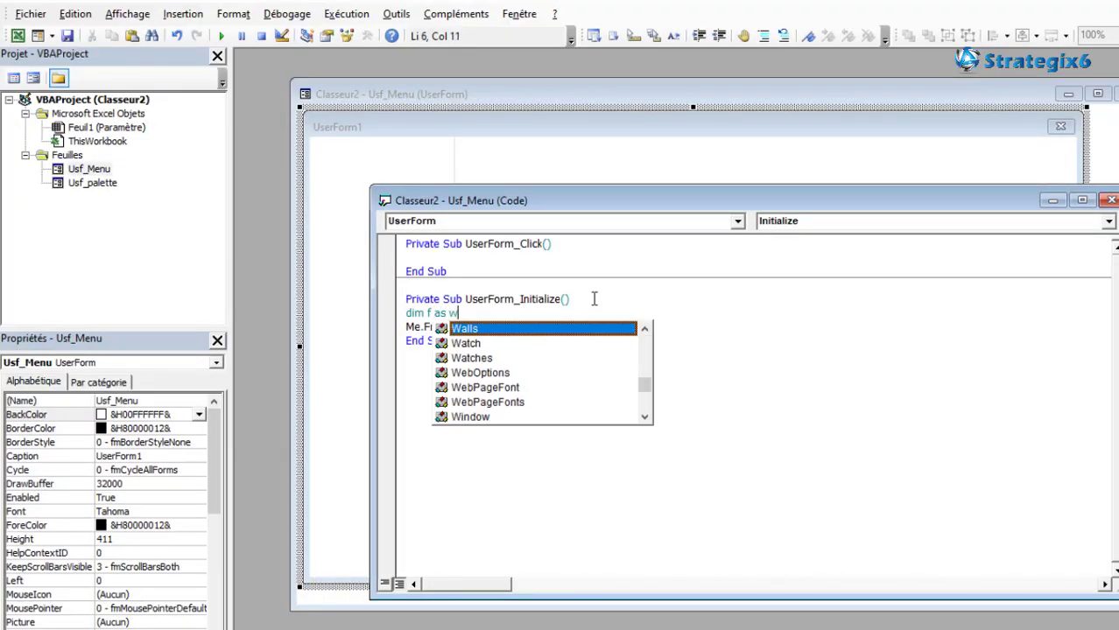
{"action": "type", "text": "orks"}
{"action": "key", "text": "Tab"}
{"action": "key", "text": "Return"}
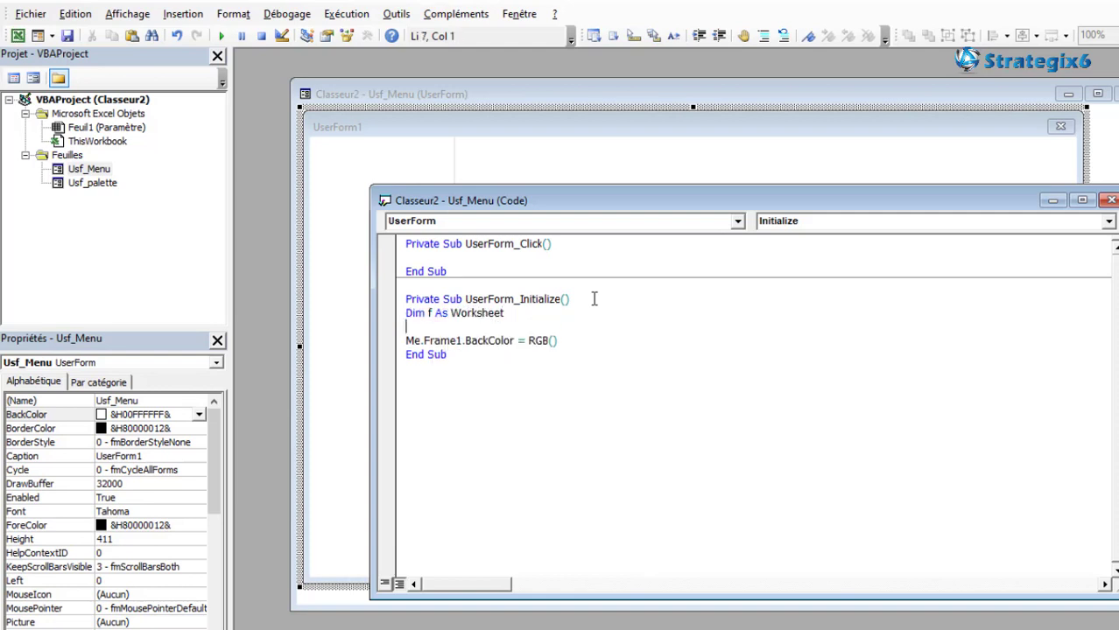
{"action": "type", "text": "dim R "}
{"action": "type", "text": "as in"}
{"action": "key", "text": "Tab"}
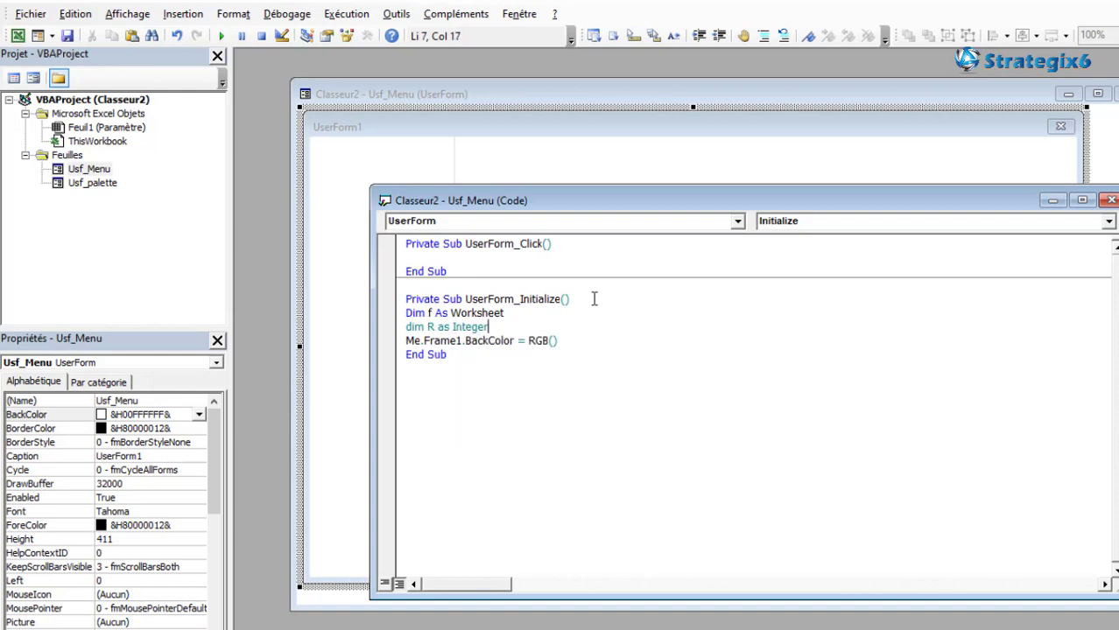
{"action": "key", "text": "Return"}
{"action": "type", "text": "dim G a"}
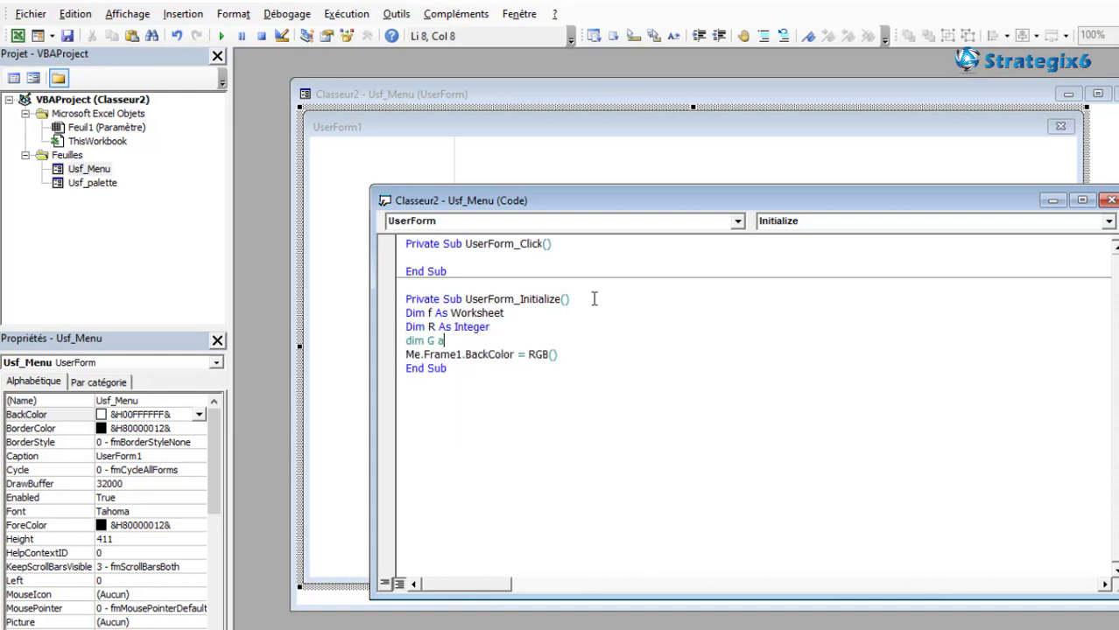
- Declare G and B As Integer, leaving a blank line after the declarations
{"action": "type", "text": "s in"}
{"action": "key", "text": "Tab"}
{"action": "key", "text": "Return"}
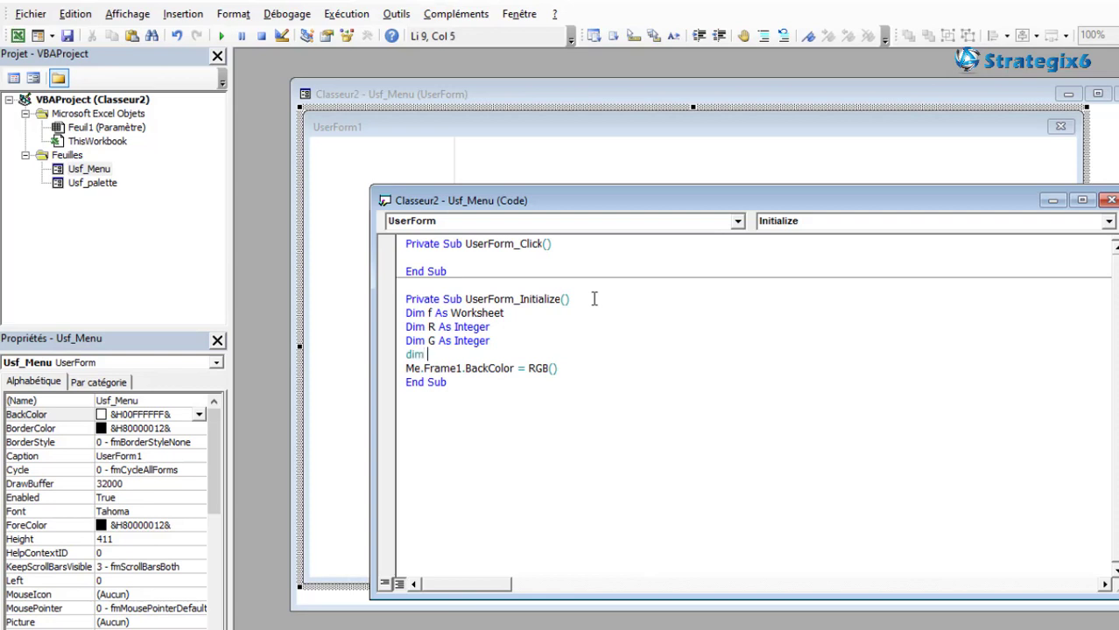
{"action": "type", "text": "B as "}
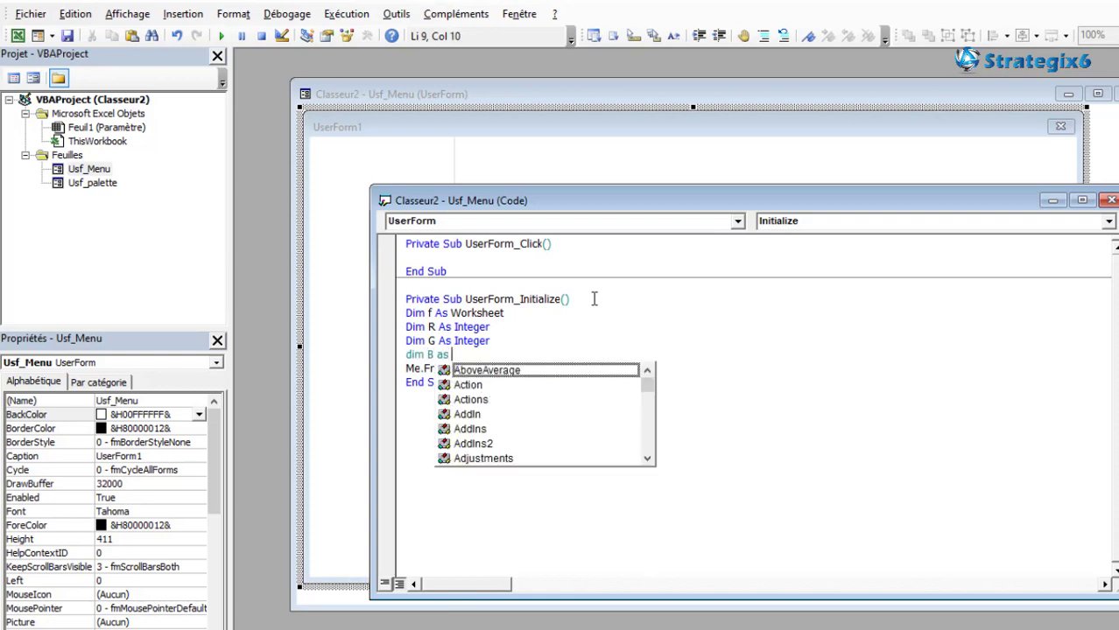
{"action": "type", "text": "in"}
{"action": "key", "text": "Tab"}
{"action": "key", "text": "Return"}
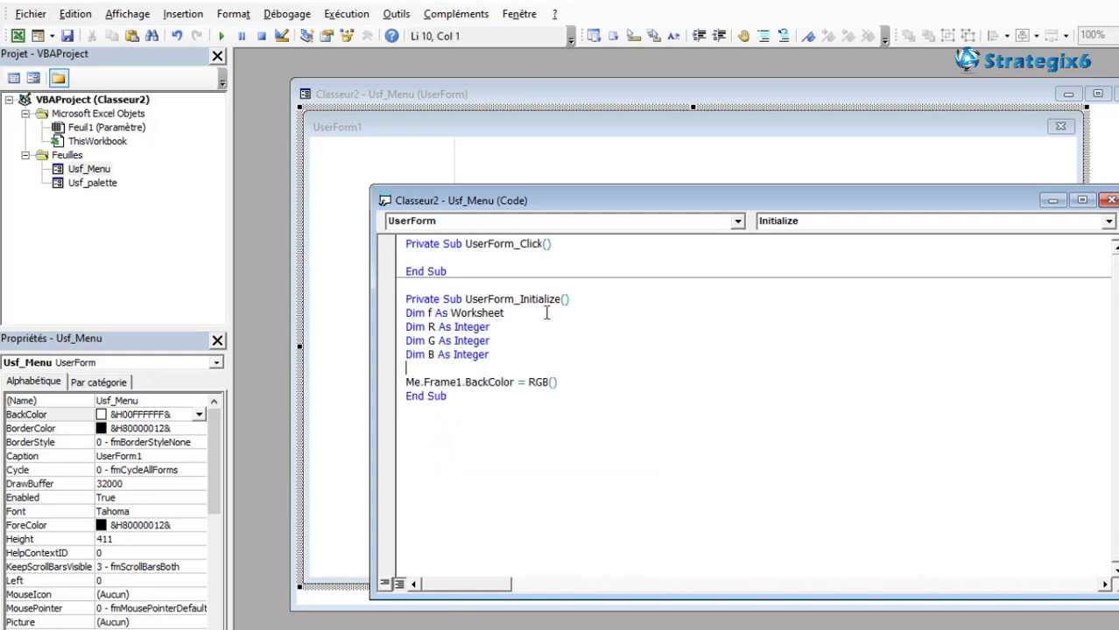
{"action": "key", "text": "Return"}
- Add Set f = ThisWorkbook.Sheets(Paramètre), checking the sheet name in the workbook
{"action": "type", "text": "s"}
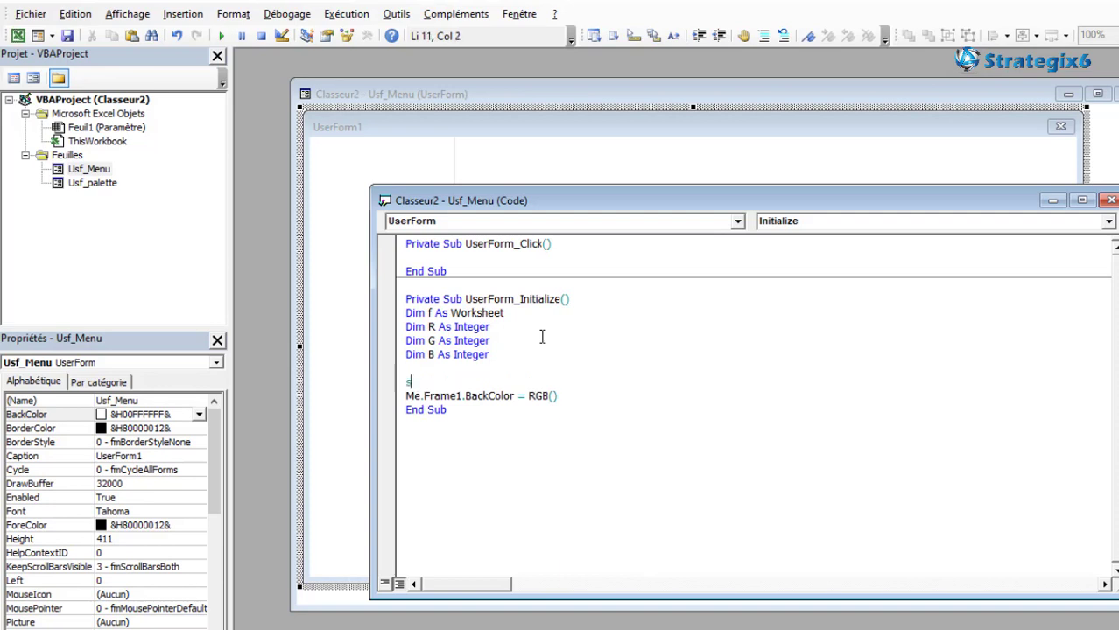
{"action": "type", "text": "et f=thi"}
{"action": "type", "text": "sworkb"}
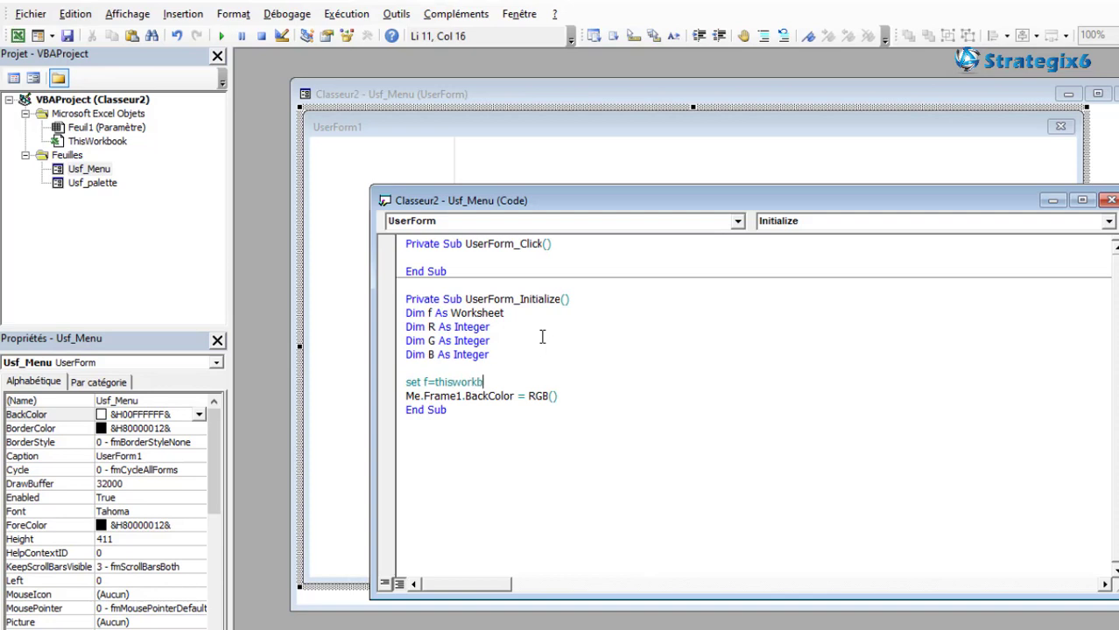
{"action": "type", "text": "ook.shee"}
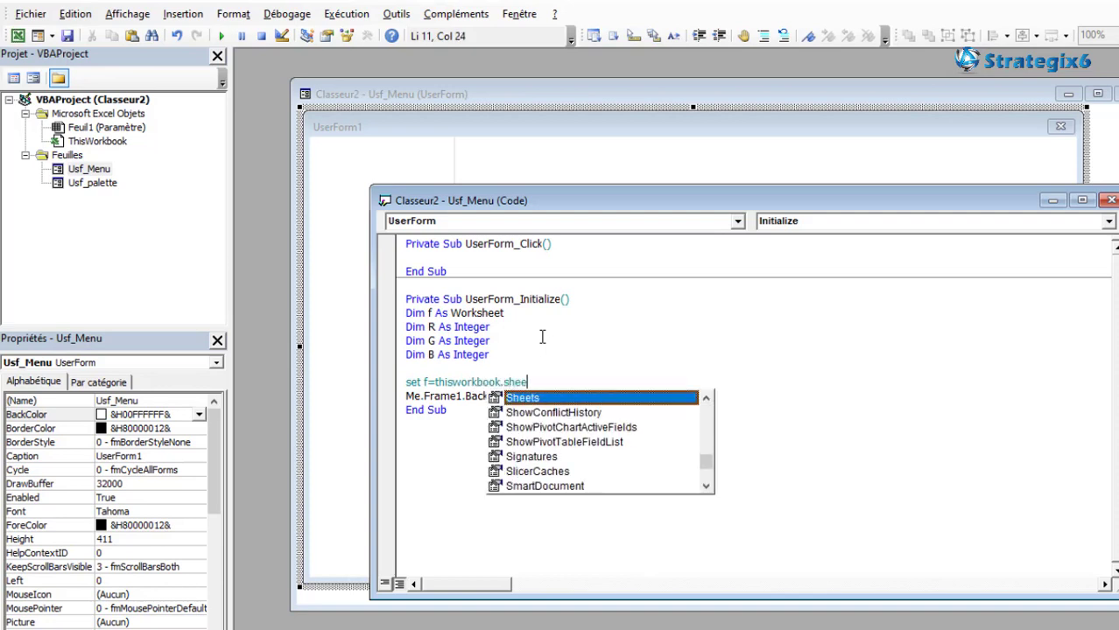
{"action": "key", "text": "Tab"}
{"action": "key", "text": "alt+F11"}
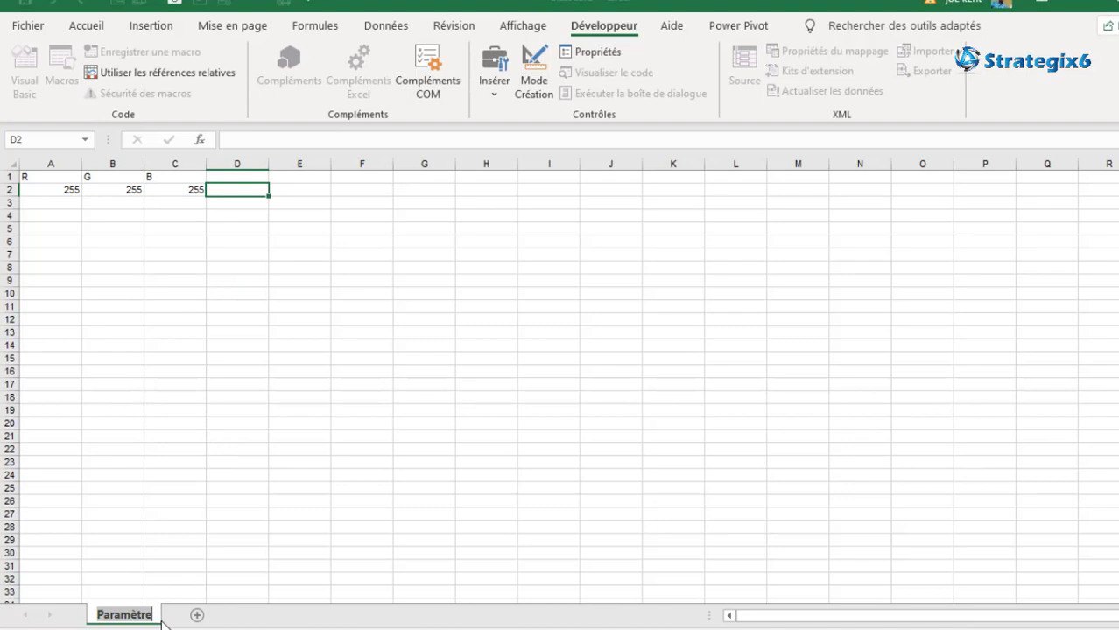
{"action": "key", "text": "alt+Tab"}
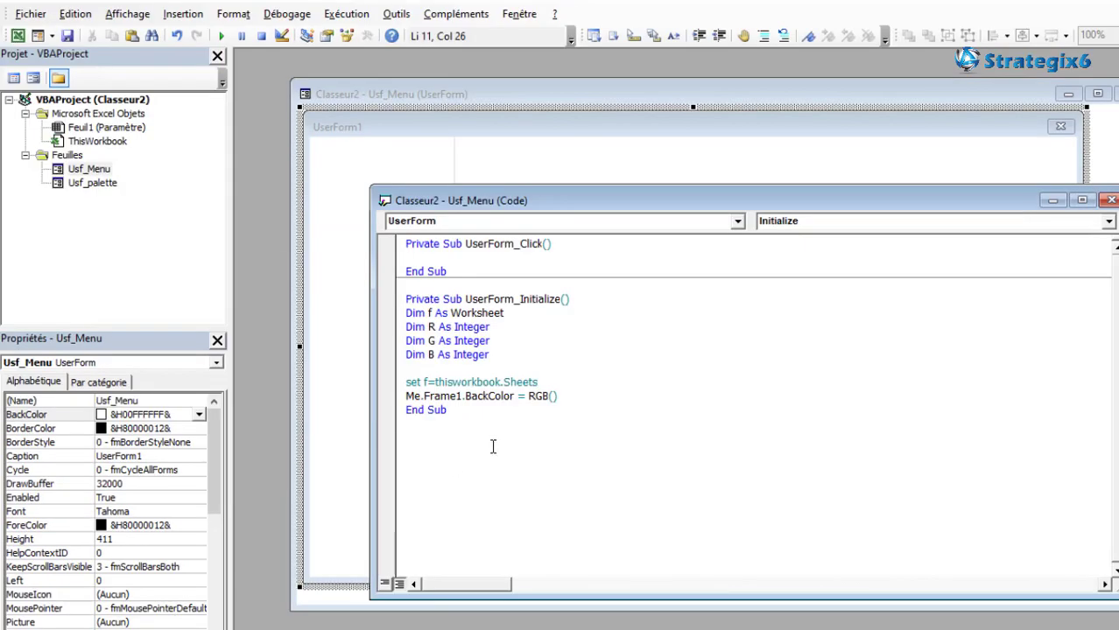
{"action": "type", "text": "(Paramètre"}
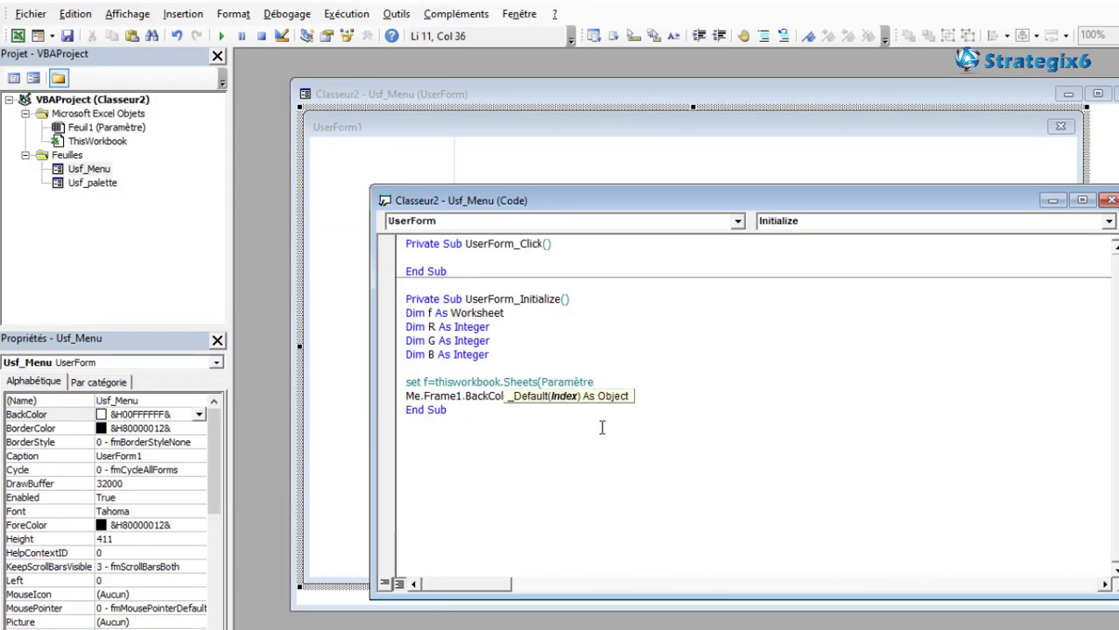
{"action": "left_click", "coordinate": [565, 396]}
{"action": "key", "text": "Return"}
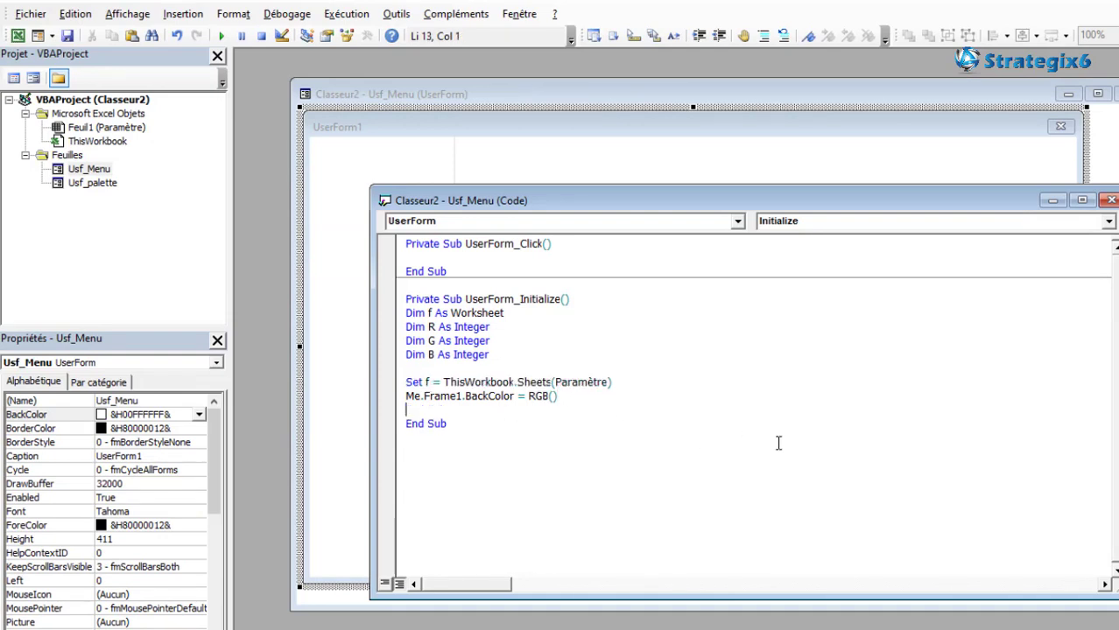
- Add Set f = Nothing, tidy the blank lines, and start a line under the Set line
{"action": "key", "text": "Return"}
{"action": "type", "text": "set "}
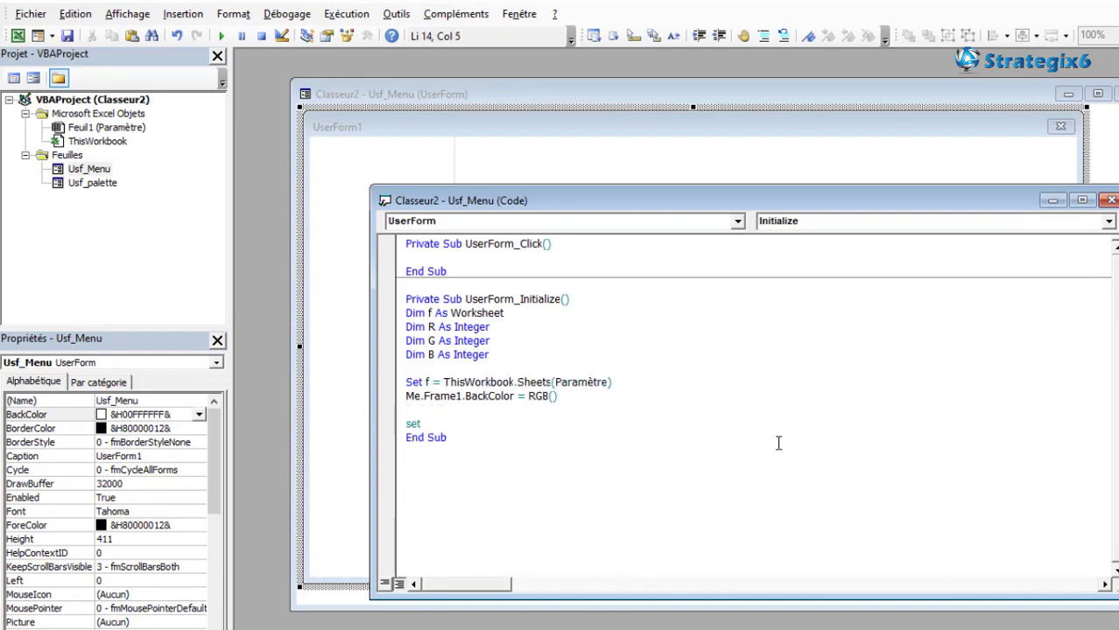
{"action": "type", "text": "f=nothing"}
{"action": "left_click", "coordinate": [561, 415]}
{"action": "left_click", "coordinate": [502, 353]}
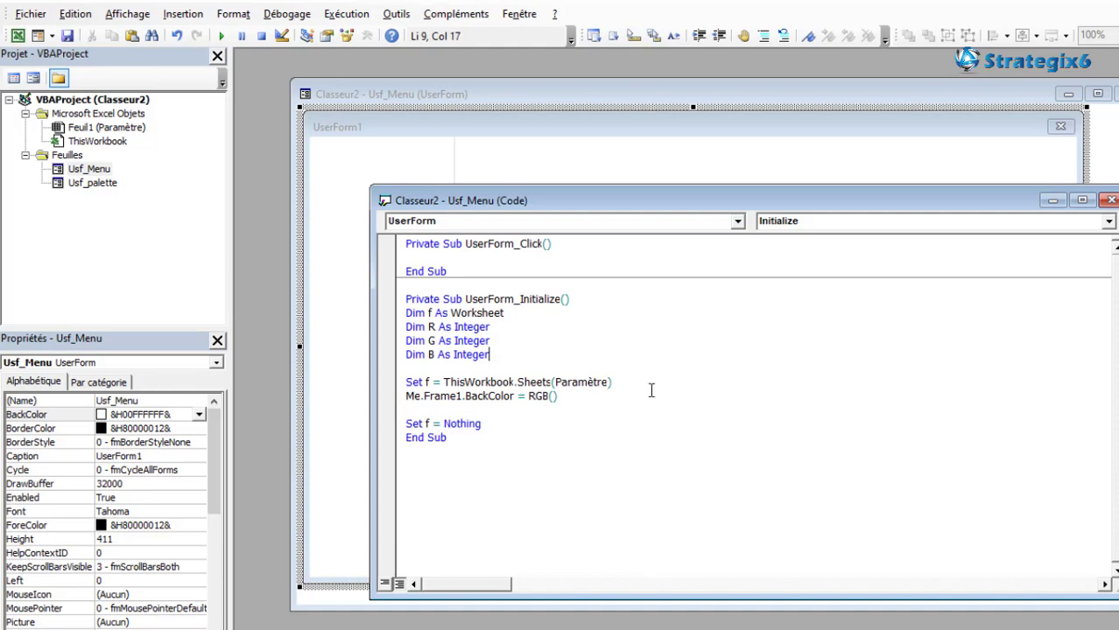
{"action": "key", "text": "Return"}
{"action": "key", "text": "Return"}
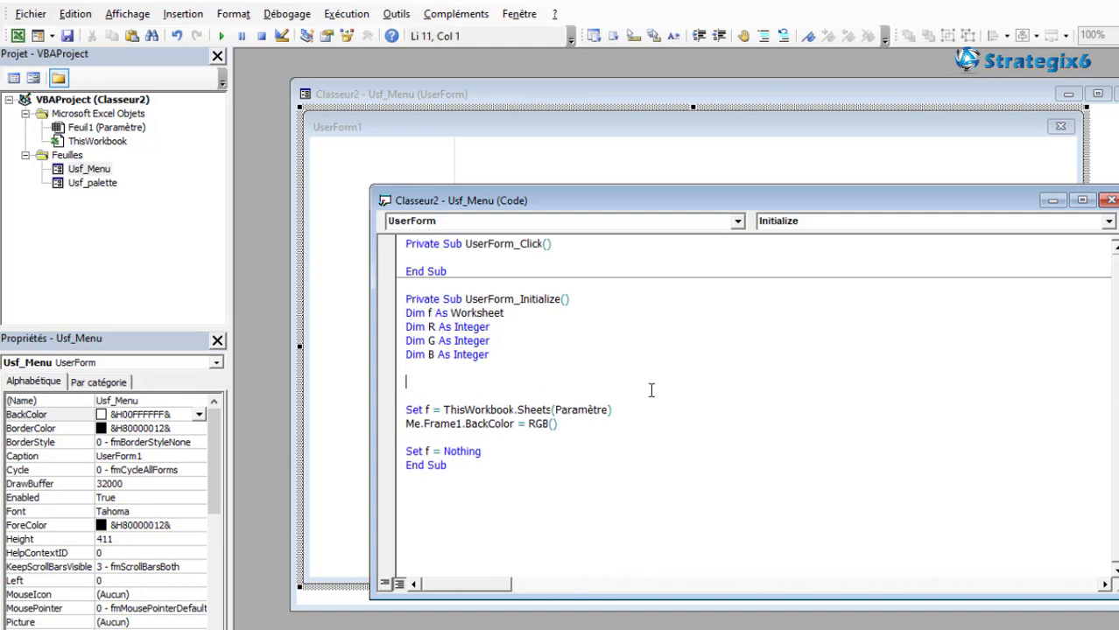
{"action": "type", "text": "r"}
{"action": "key", "text": "BackSpace"}
{"action": "key", "text": "Delete"}
{"action": "key", "text": "Delete"}
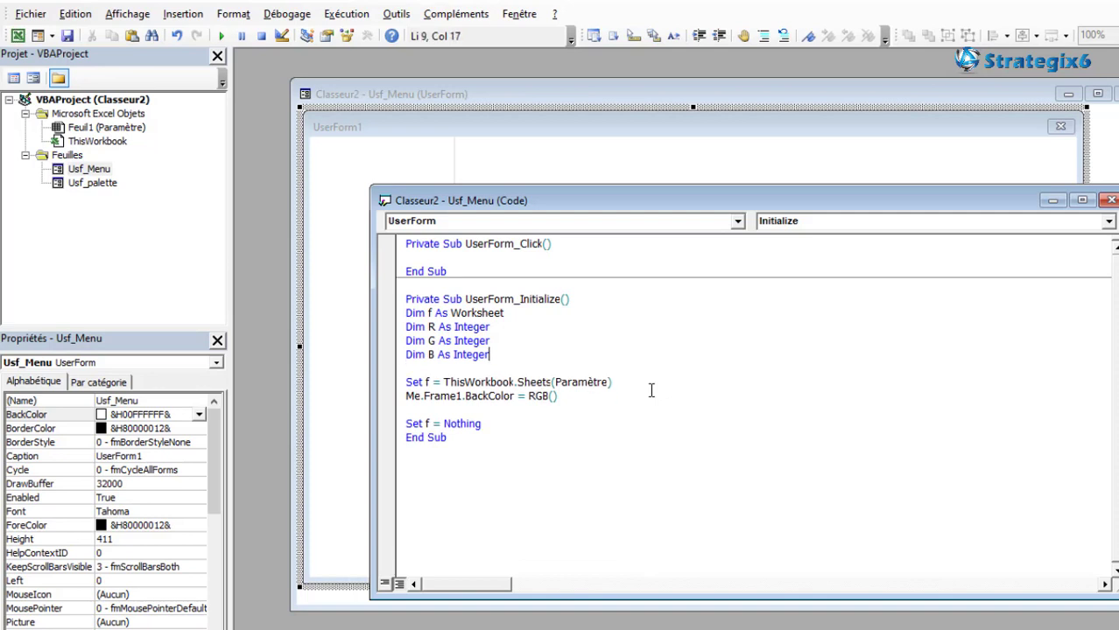
{"action": "left_click", "coordinate": [643, 376]}
{"action": "key", "text": "Return"}
{"action": "type", "text": "r=f"}
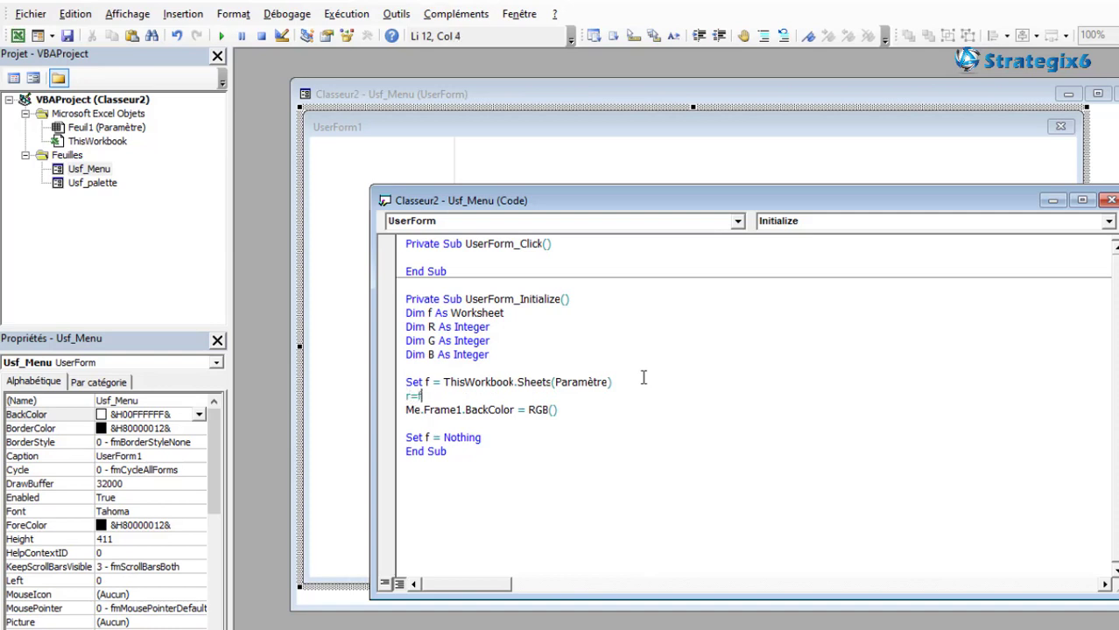
- Complete R = f.Range("A2").Value after checking the values in A2, B2 and C2
{"action": "type", "text": "."}
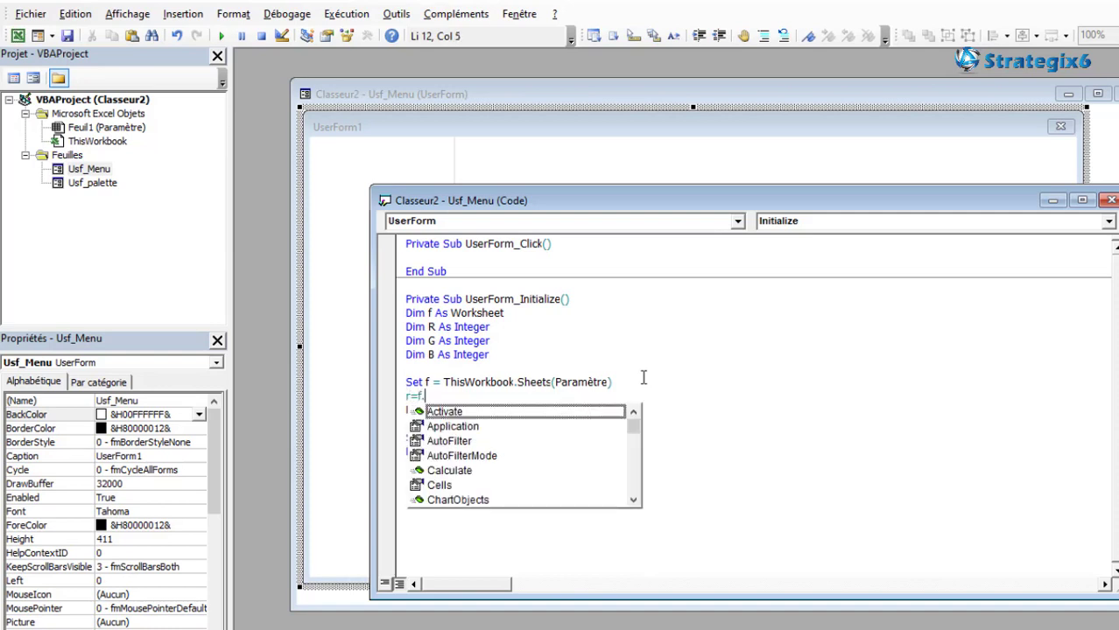
{"action": "type", "text": "ran"}
{"action": "key", "text": "Tab"}
{"action": "type", "text": "("}
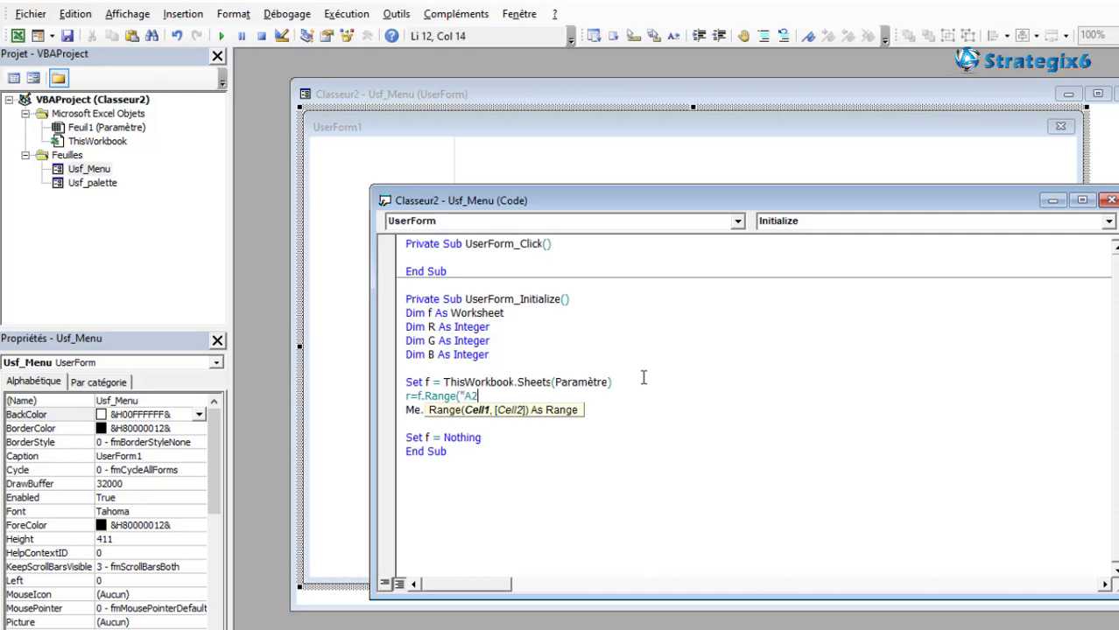
{"action": "type", "text": "\").val"}
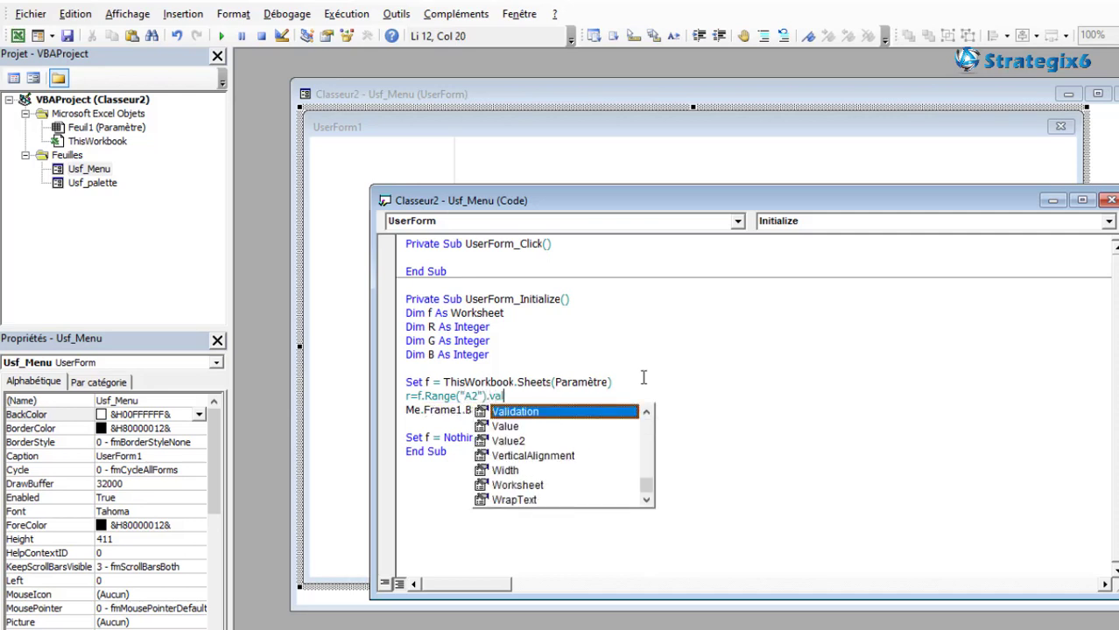
{"action": "type", "text": "u"}
{"action": "key", "text": "Tab"}
{"action": "key", "text": "alt+F11"}
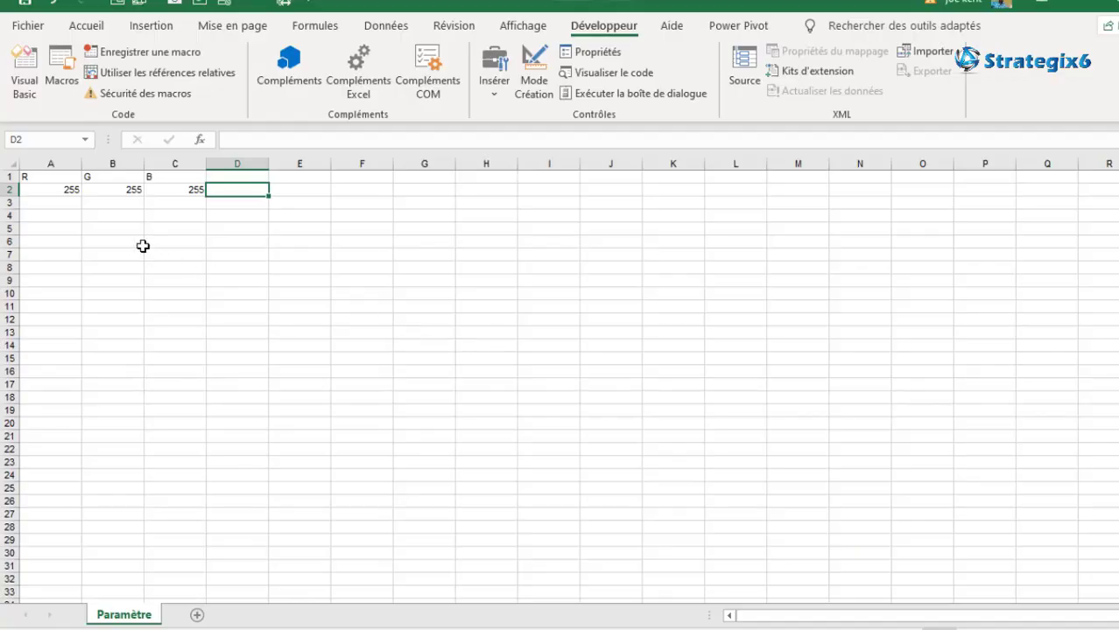
{"action": "left_click", "coordinate": [39, 188]}
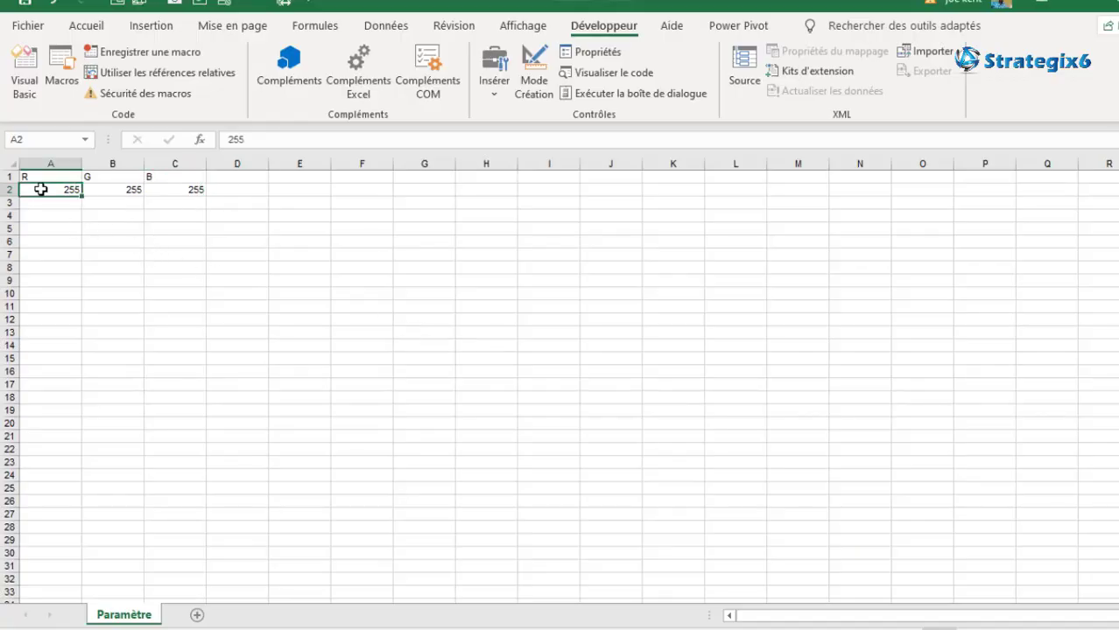
{"action": "left_click", "coordinate": [121, 189]}
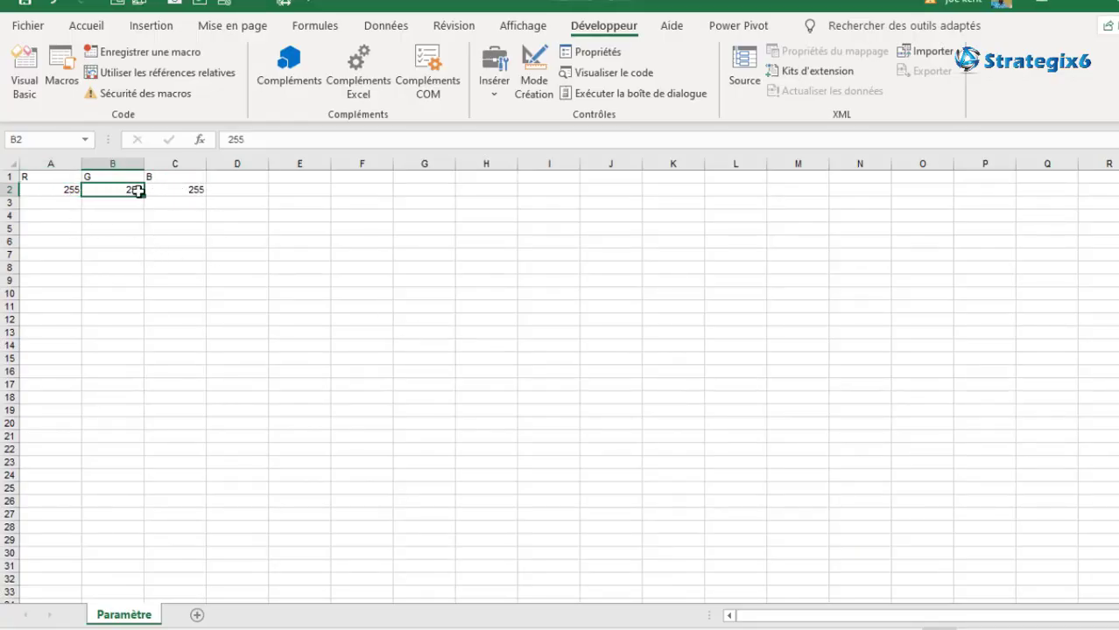
{"action": "left_click", "coordinate": [177, 189]}
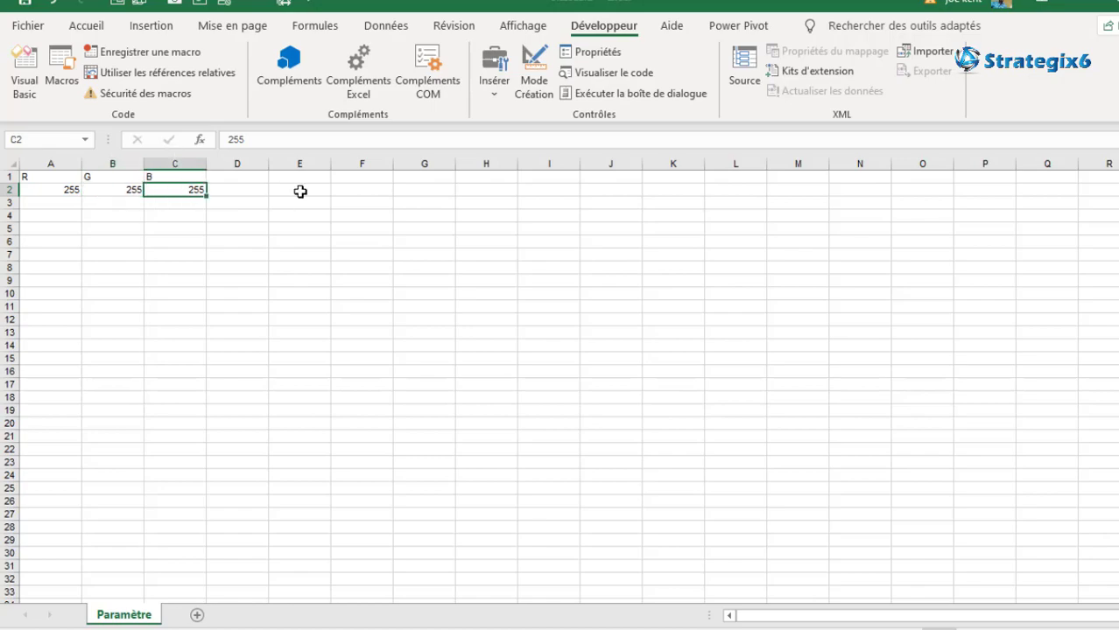
{"action": "key", "text": "alt+Tab"}
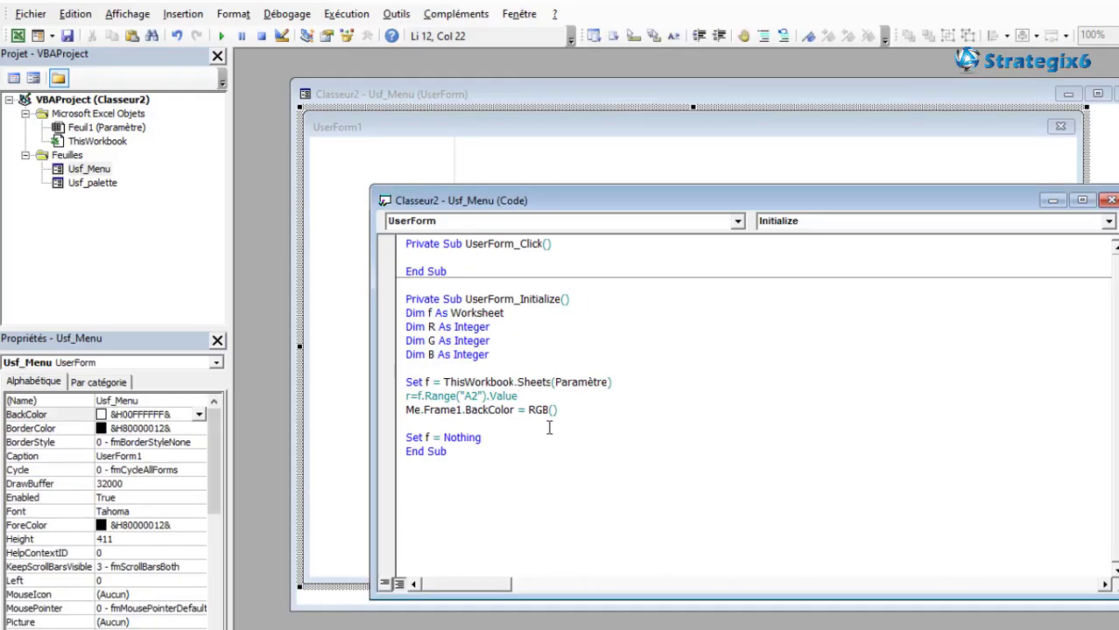
- Duplicate the R assignment line twice below itself
{"action": "left_click", "coordinate": [532, 408]}
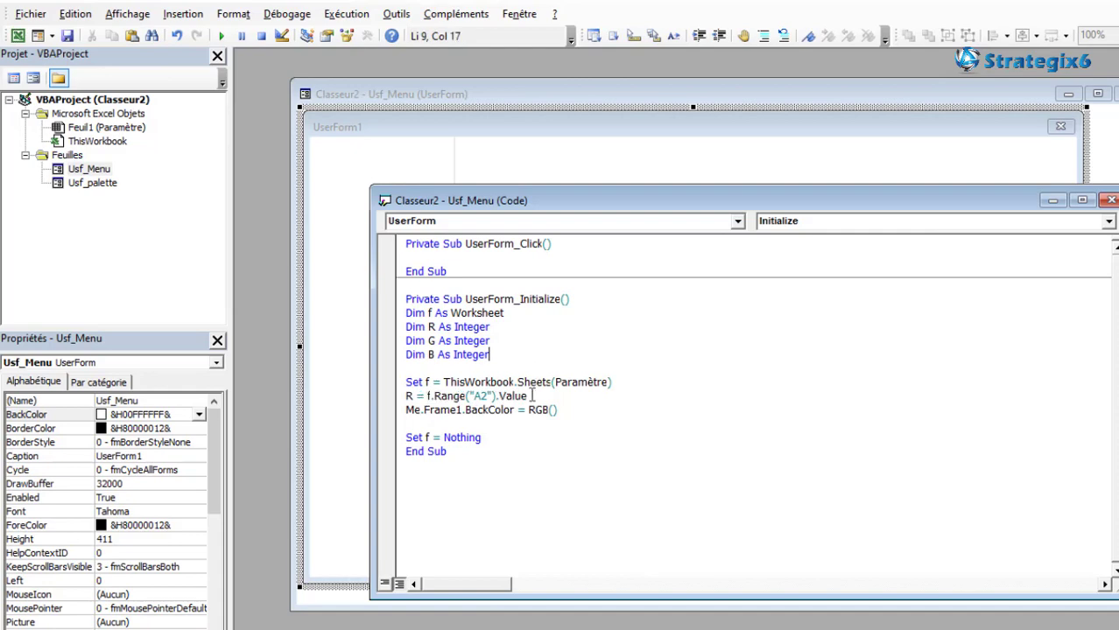
{"action": "left_click", "coordinate": [531, 396]}
{"action": "key", "text": "Return"}
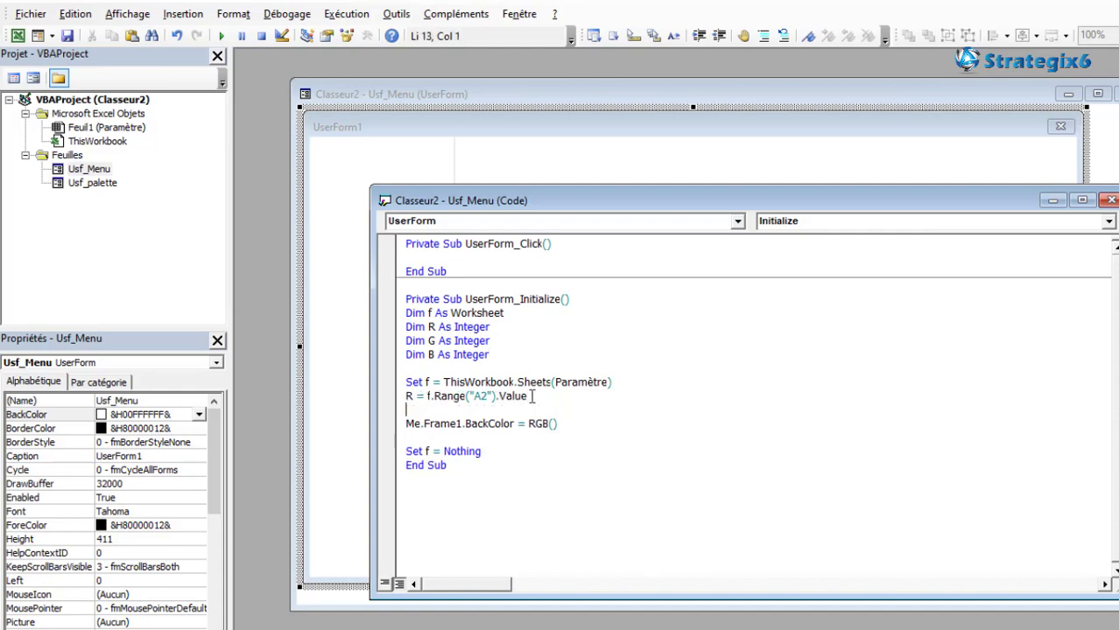
{"action": "key", "text": "Return"}
{"action": "left_click_drag", "start_coordinate": [531, 396], "coordinate": [404, 397]}
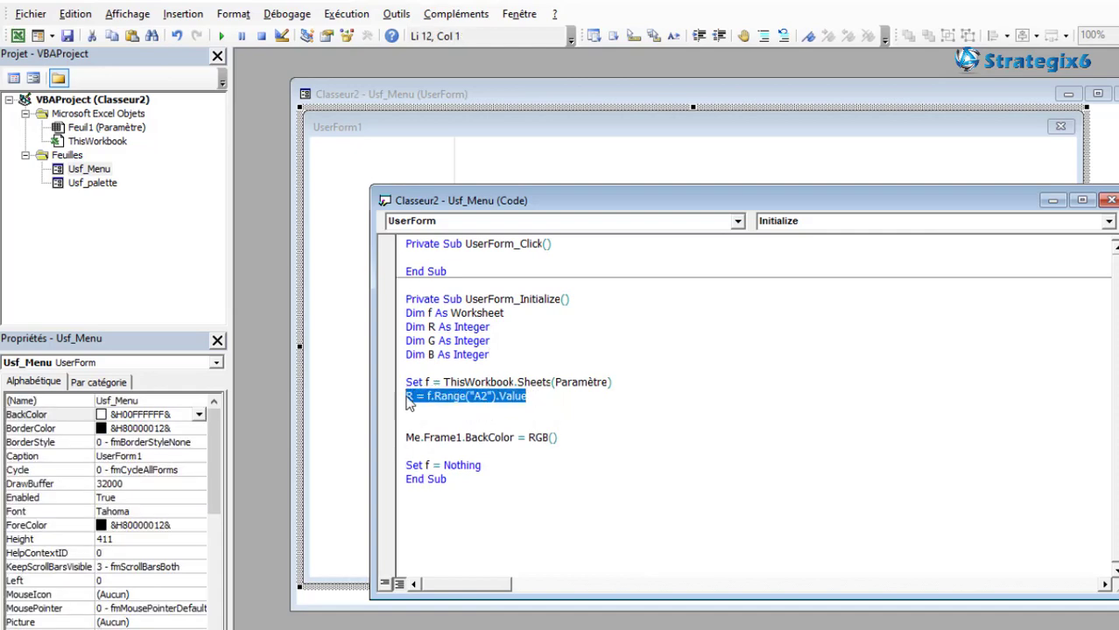
{"action": "key", "text": "ctrl+c"}
{"action": "left_click", "coordinate": [406, 410]}
{"action": "key", "text": "ctrl+v"}
{"action": "key", "text": "Return"}
{"action": "key", "text": "ctrl+v"}
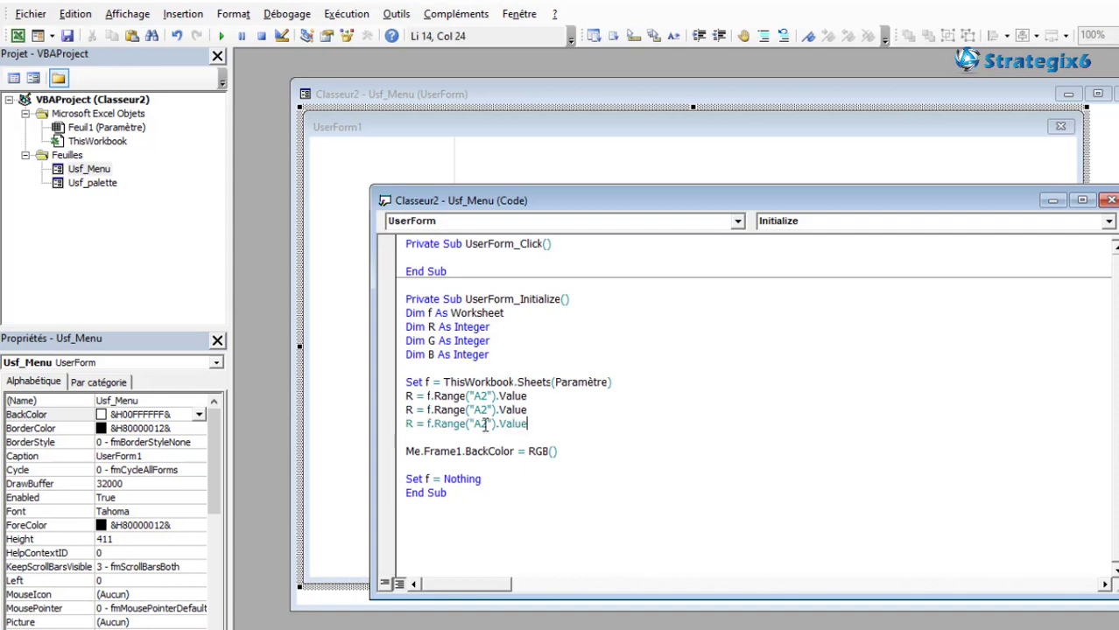
- Change the copies to read G from B2 and B from C2
{"action": "double_click", "coordinate": [409, 410]}
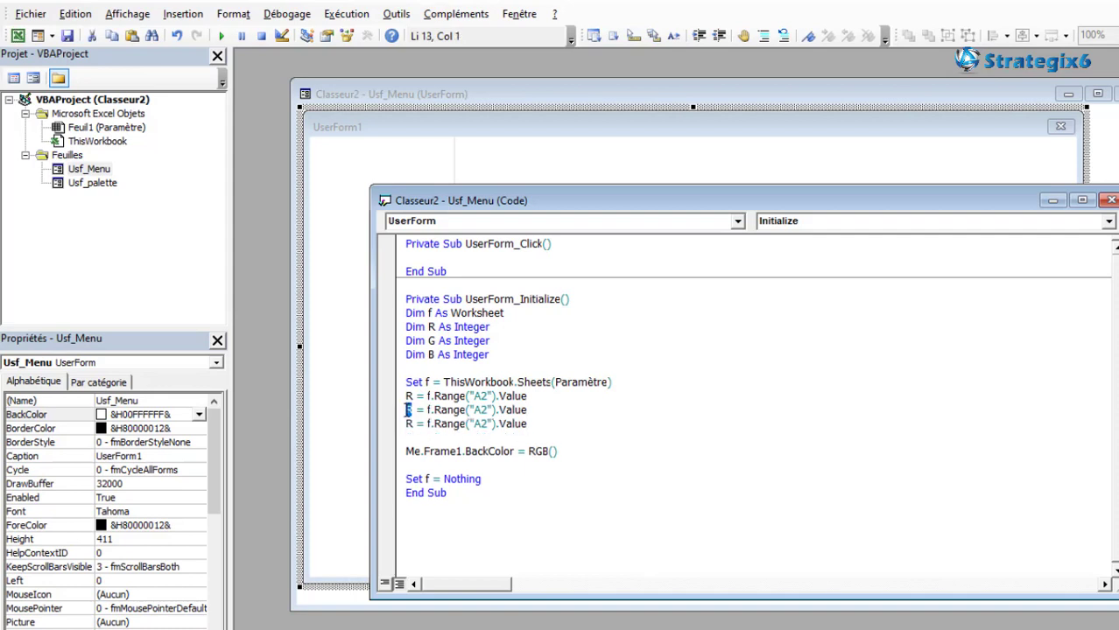
{"action": "type", "text": "G"}
{"action": "left_click_drag", "start_coordinate": [483, 410], "coordinate": [477, 410]}
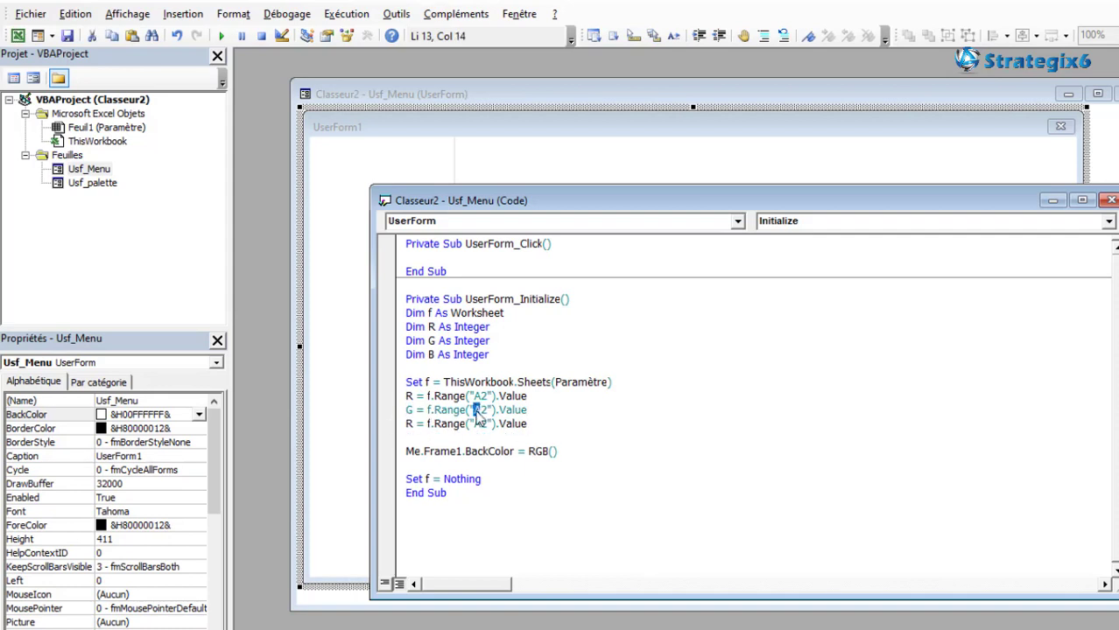
{"action": "type", "text": "B"}
{"action": "double_click", "coordinate": [408, 423]}
{"action": "type", "text": "B"}
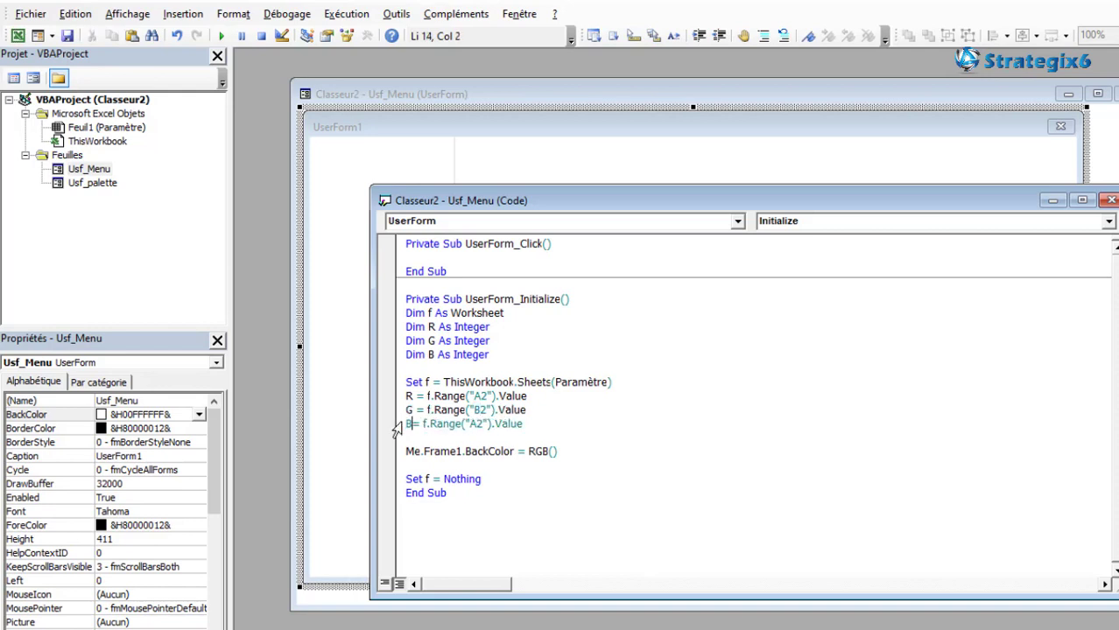
{"action": "left_click_drag", "start_coordinate": [476, 424], "coordinate": [469, 424]}
{"action": "type", "text": "C"}
- Fill the frame's BackColor line with RGB(R, G, B)
{"action": "left_click", "coordinate": [492, 451]}
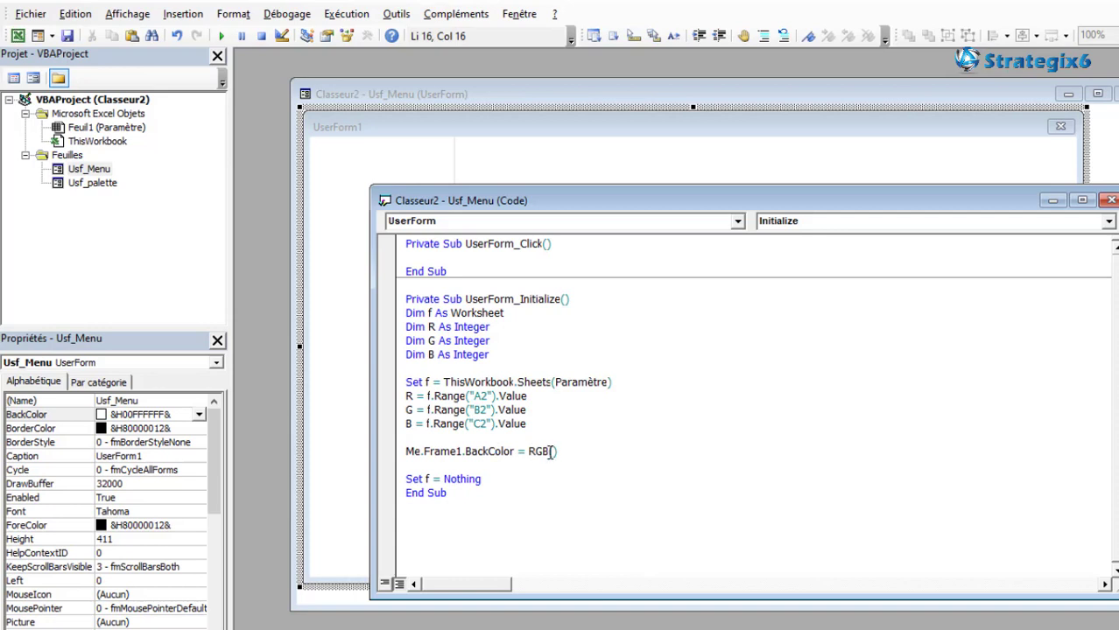
{"action": "left_click", "coordinate": [553, 451]}
{"action": "type", "text": "r"}
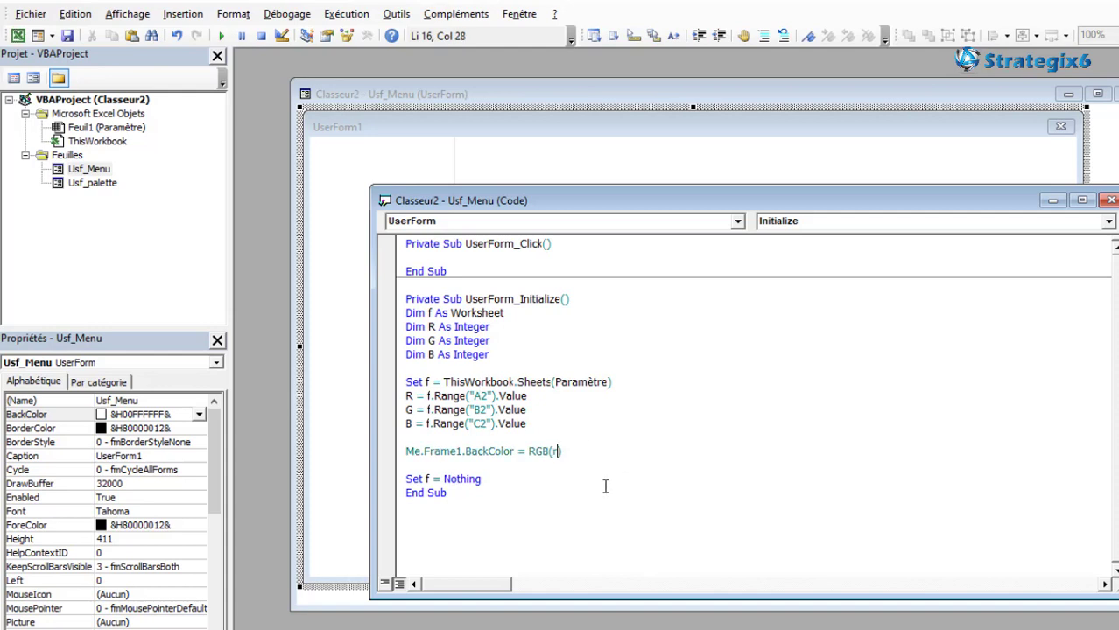
{"action": "type", "text": ","}
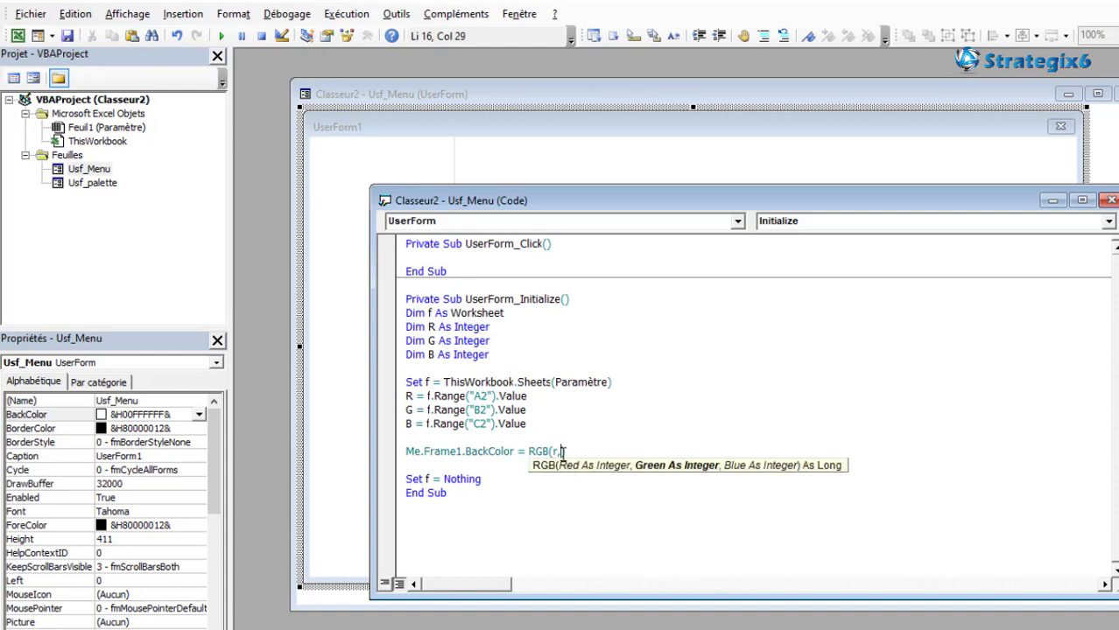
{"action": "type", "text": "g"}
{"action": "type", "text": ",b"}
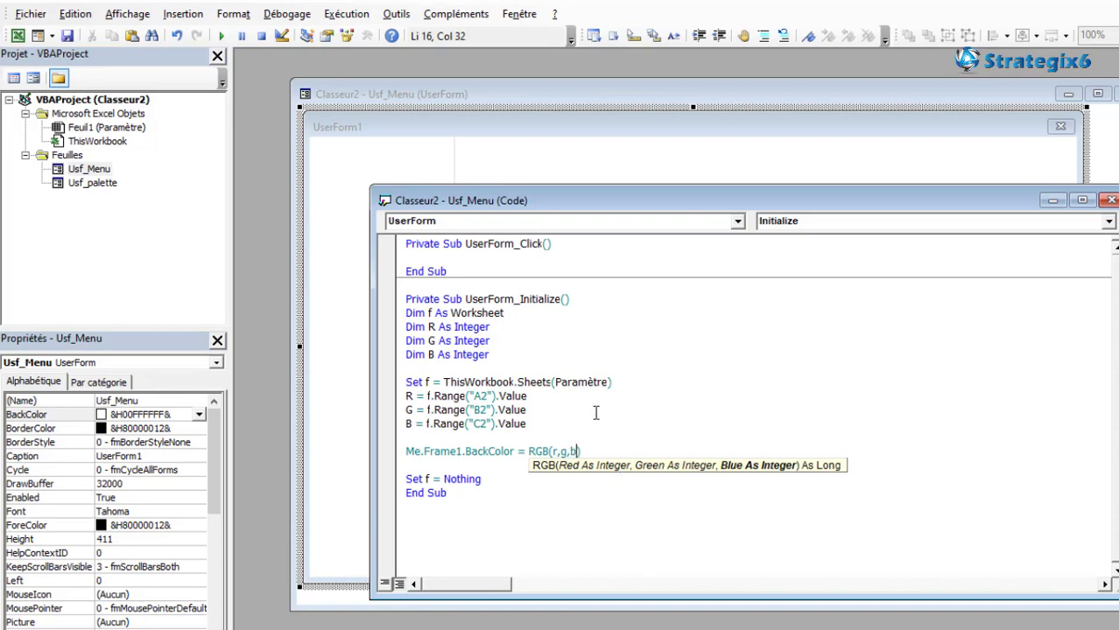
{"action": "left_click", "coordinate": [595, 412]}
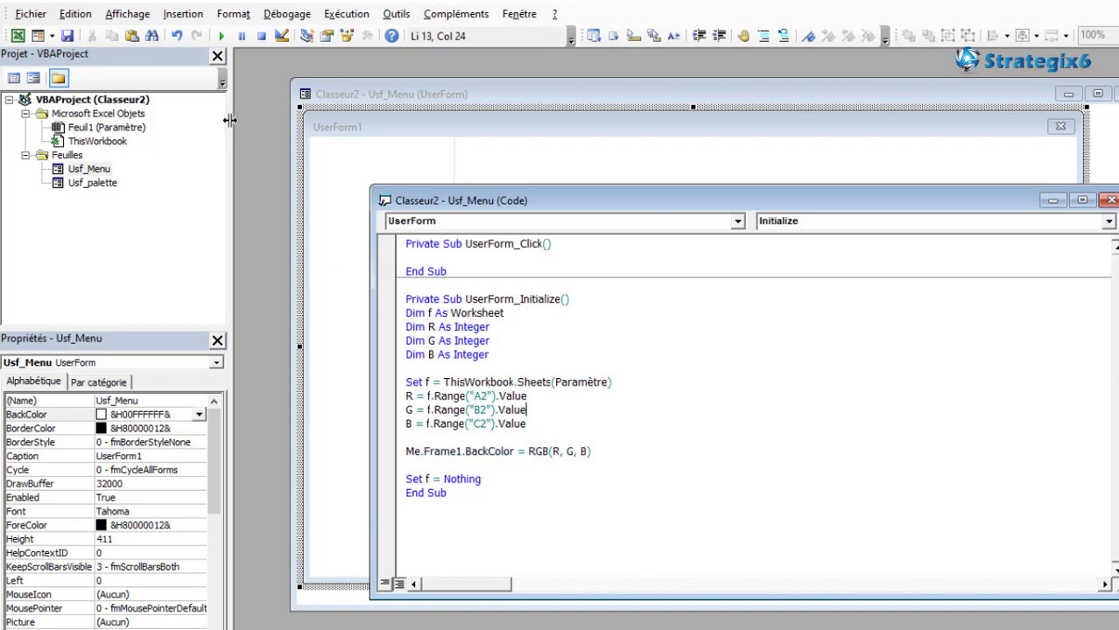
- Run the form, hit runtime error 9, and step through to find the failing Sheets line
{"action": "left_click", "coordinate": [222, 36]}
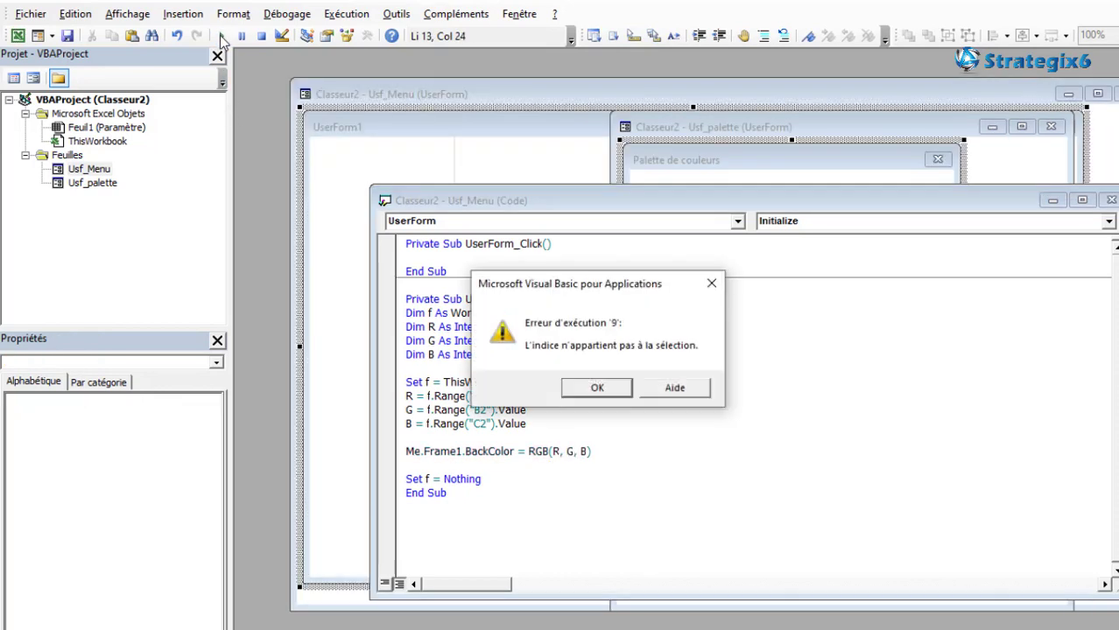
{"action": "left_click", "coordinate": [597, 389]}
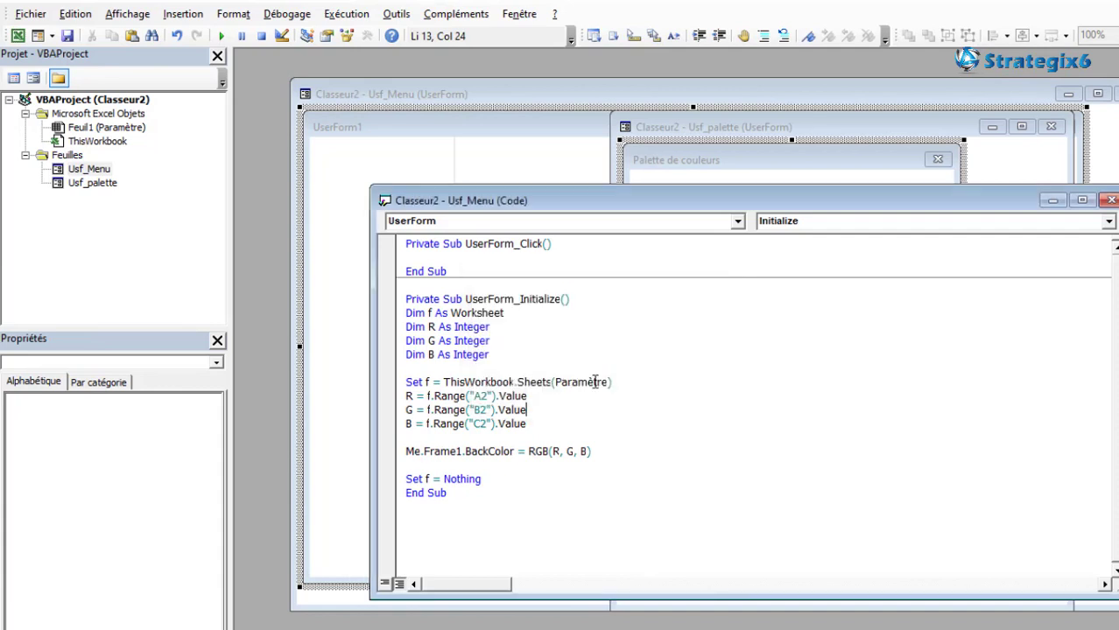
{"action": "left_click", "coordinate": [545, 435]}
{"action": "left_click", "coordinate": [556, 409]}
{"action": "key", "text": "F8"}
{"action": "key", "text": "F8"}
{"action": "key", "text": "F8"}
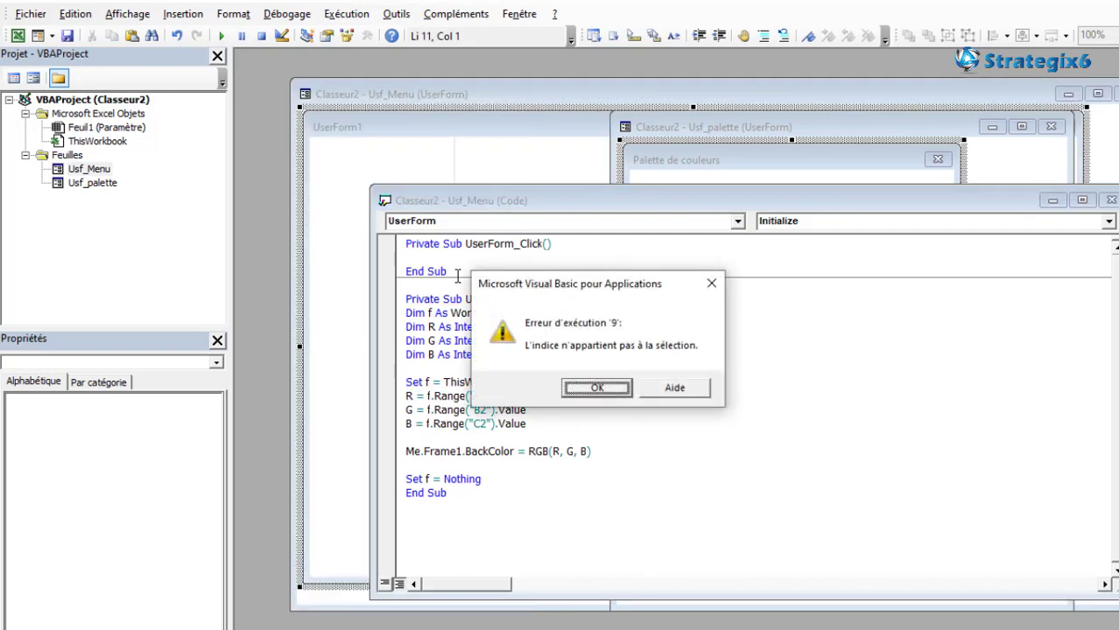
{"action": "left_click", "coordinate": [602, 394]}
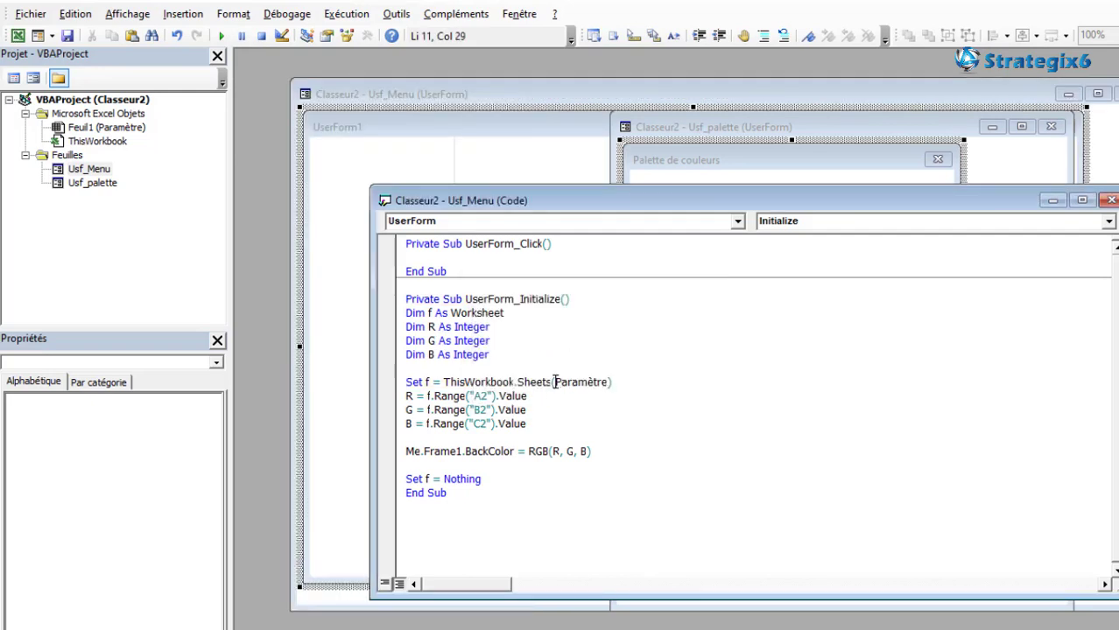
- Add the missing quotes around "Paramètre" and rerun the form successfully
{"action": "type", "text": "\""}
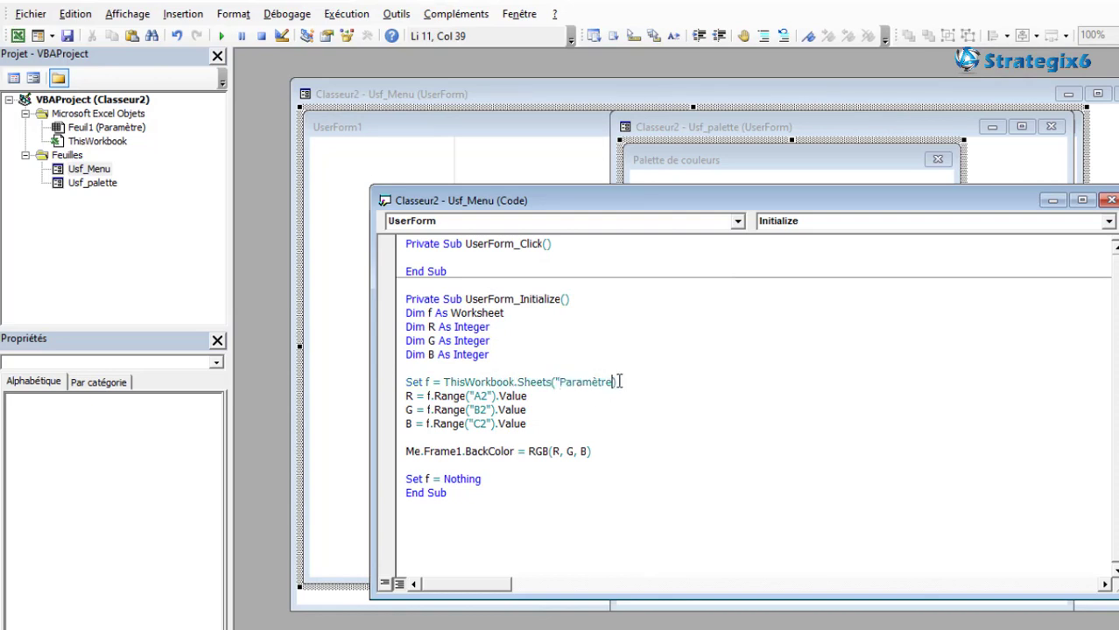
{"action": "left_click", "coordinate": [540, 425]}
{"action": "key", "text": "F5"}
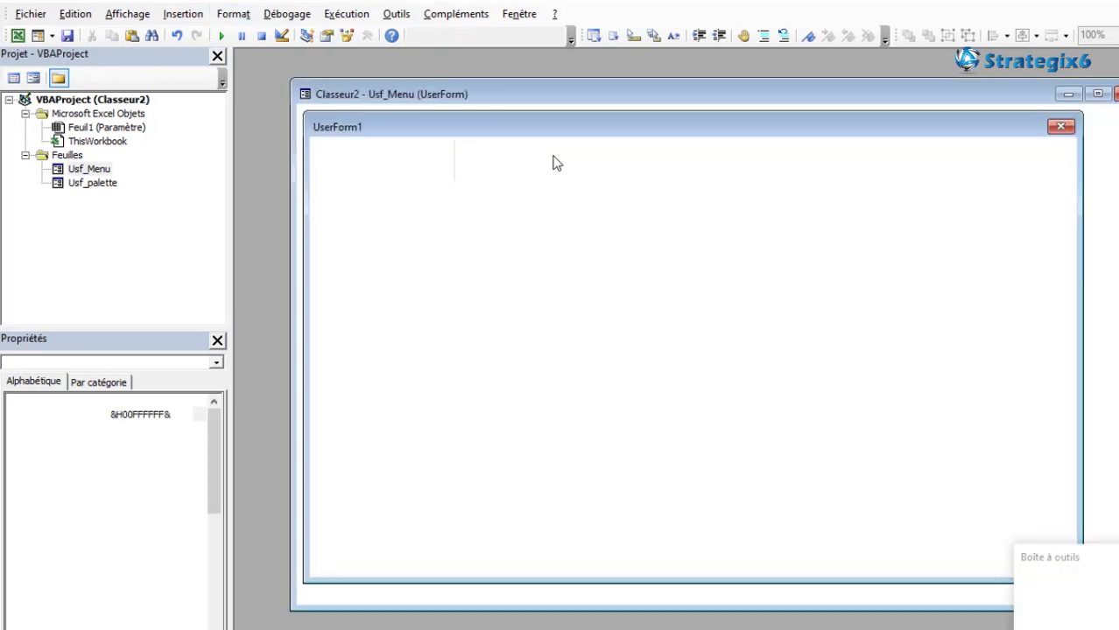
{"action": "left_click", "coordinate": [222, 36]}
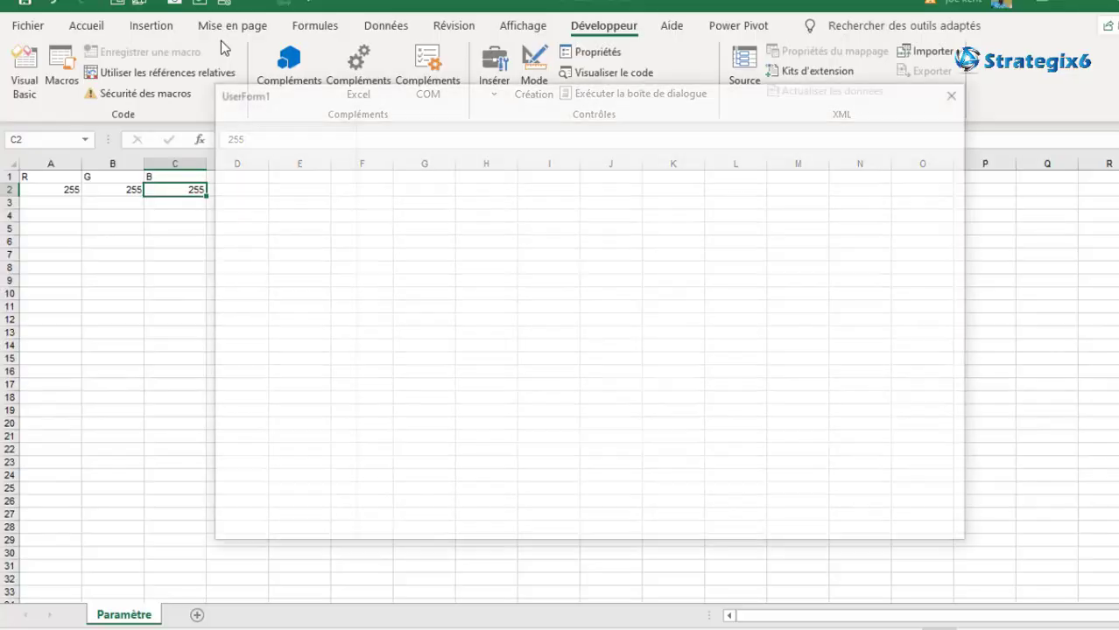
{"action": "left_click", "coordinate": [960, 92]}
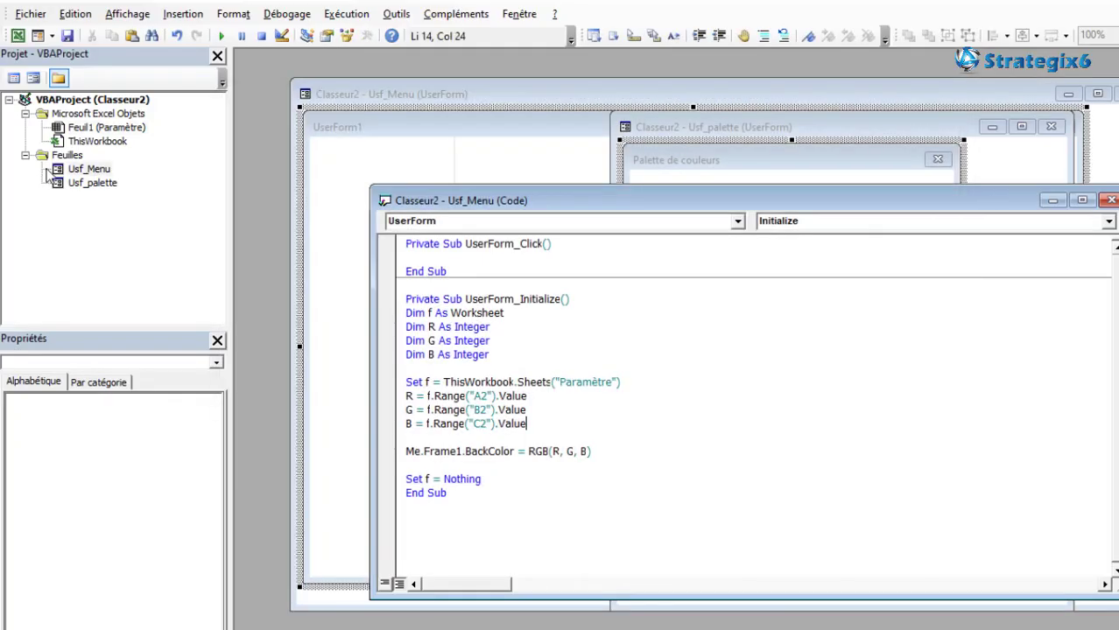
- Set A2 to 0 and run the form to see a cyan frame
{"action": "left_click", "coordinate": [18, 36]}
{"action": "left_click", "coordinate": [52, 190]}
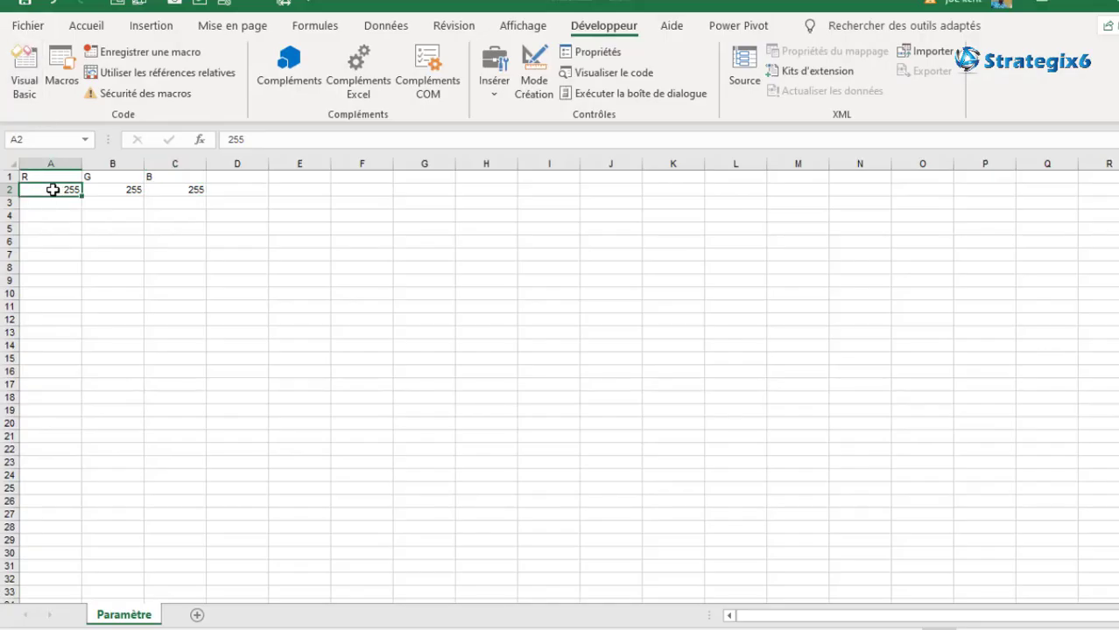
{"action": "type", "text": "0"}
{"action": "left_click", "coordinate": [125, 253]}
{"action": "left_click", "coordinate": [25, 74]}
{"action": "left_click", "coordinate": [332, 208]}
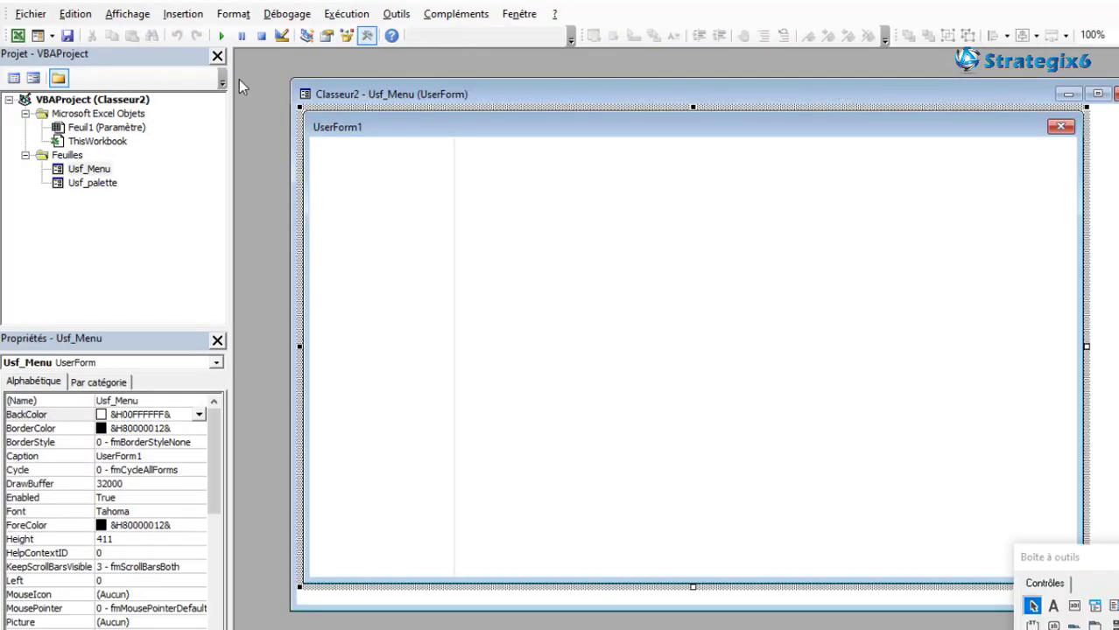
{"action": "left_click", "coordinate": [221, 36]}
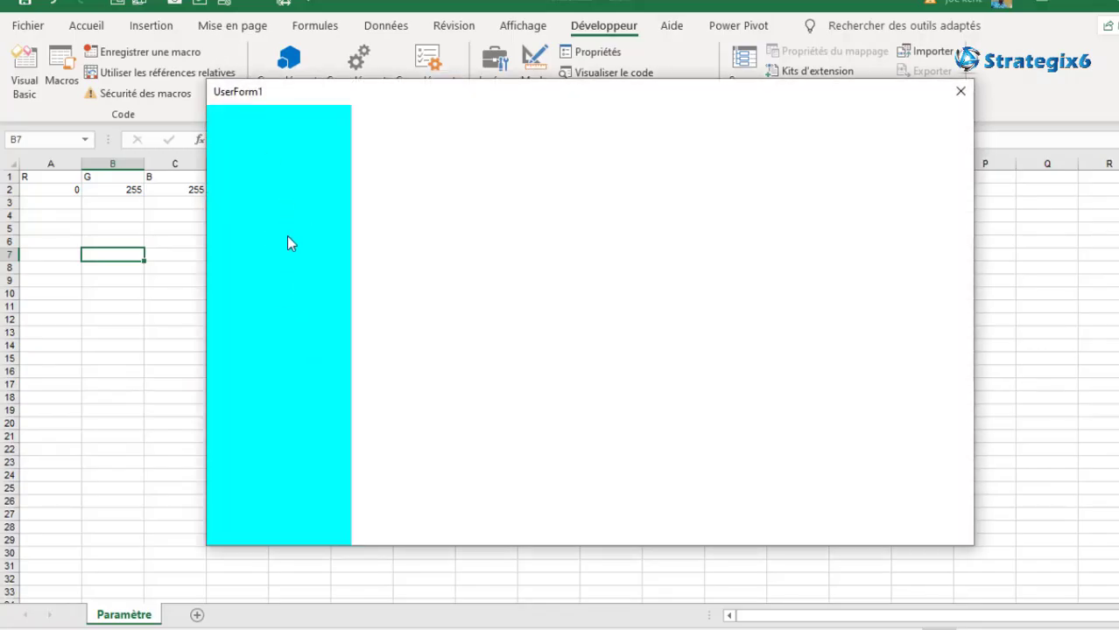
{"action": "left_click", "coordinate": [960, 92]}
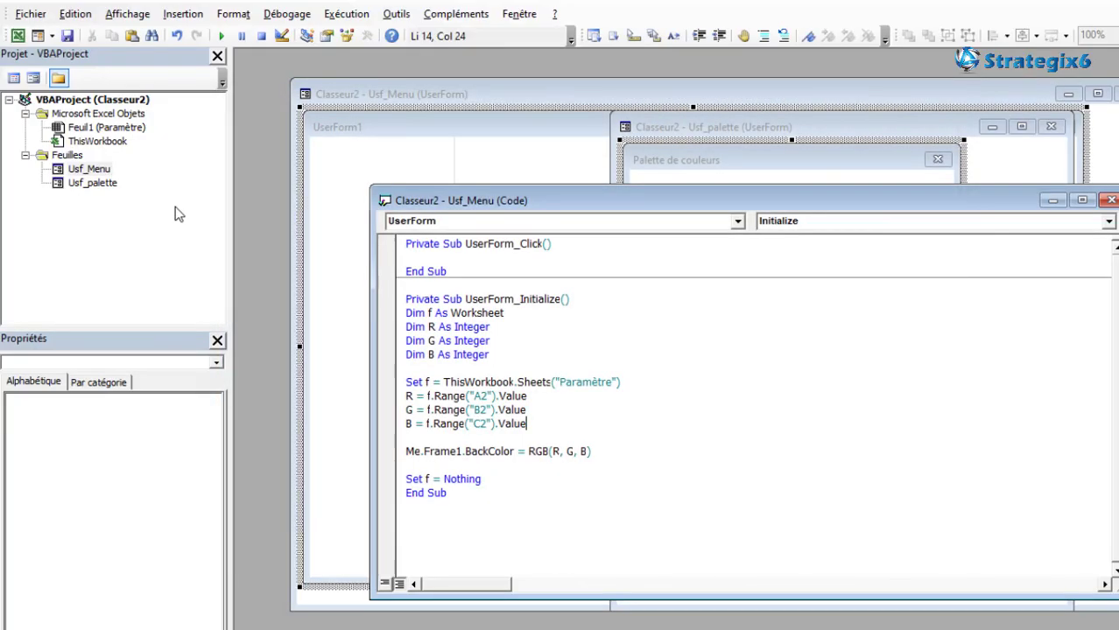
- Set A2 back to 255 and rerun the form to confirm a white frame
{"action": "left_click", "coordinate": [18, 36]}
{"action": "left_click", "coordinate": [42, 190]}
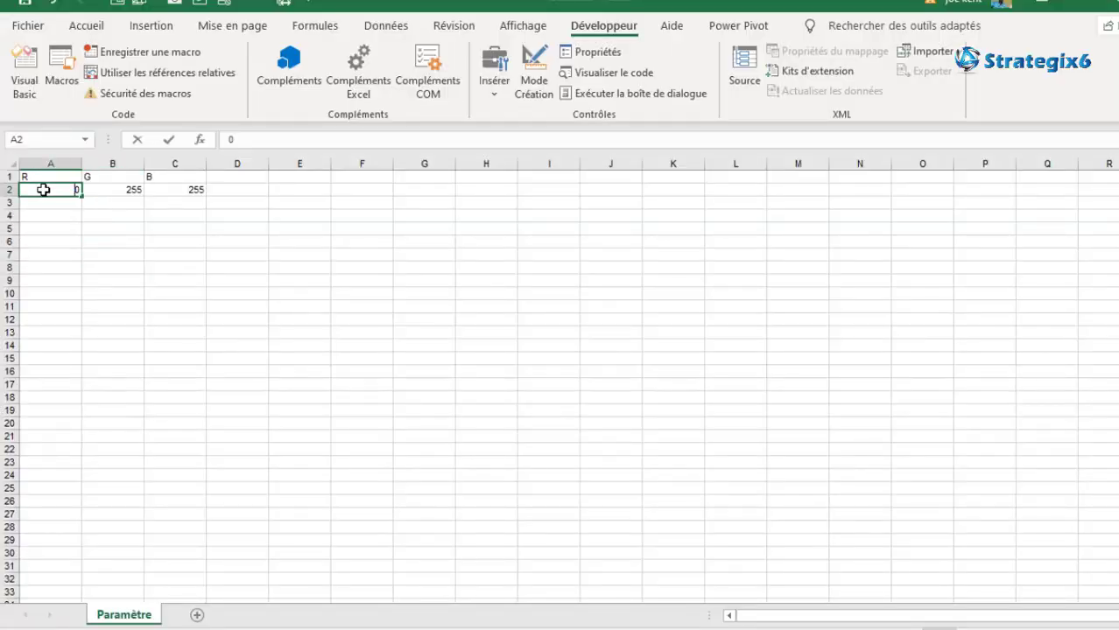
{"action": "type", "text": "255"}
{"action": "left_click", "coordinate": [87, 227]}
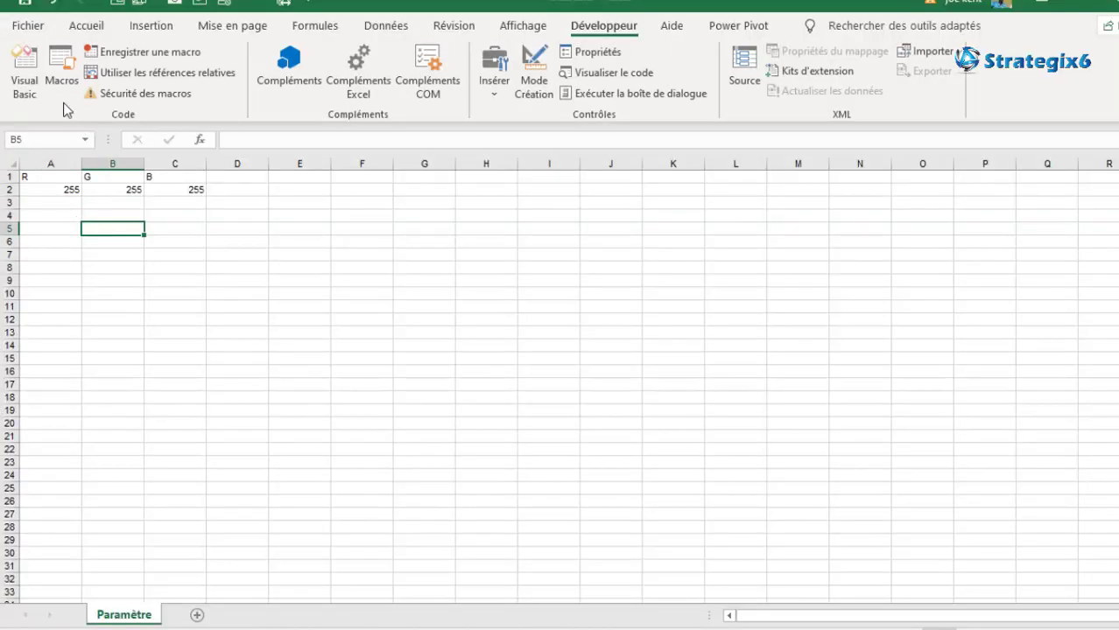
{"action": "left_click", "coordinate": [25, 74]}
{"action": "left_click", "coordinate": [33, 78]}
{"action": "left_click", "coordinate": [221, 36]}
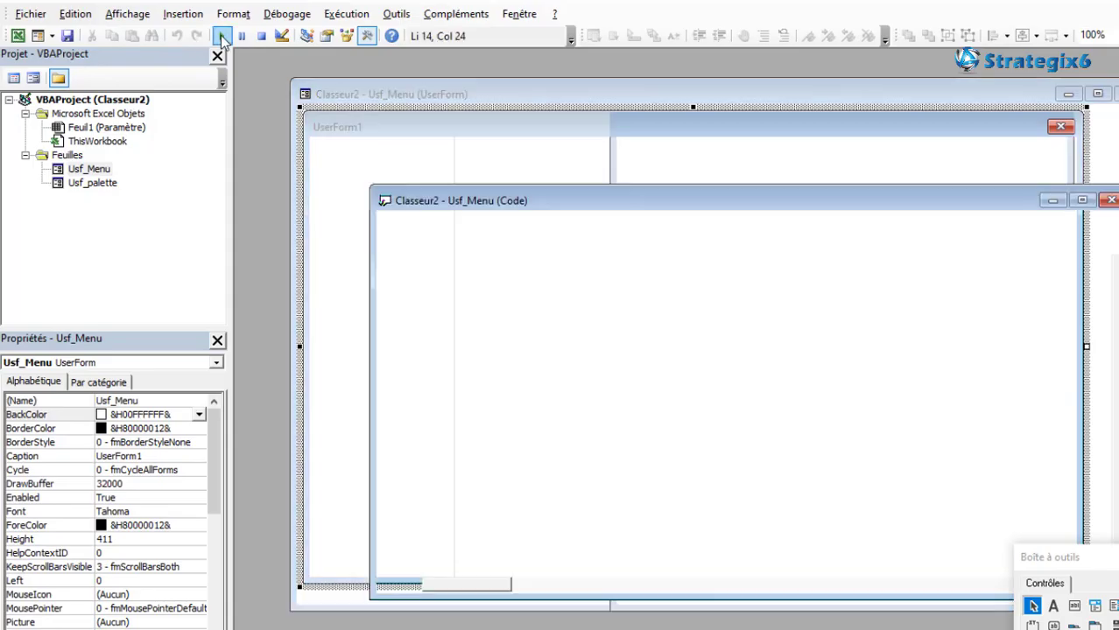
{"action": "left_click", "coordinate": [961, 92]}
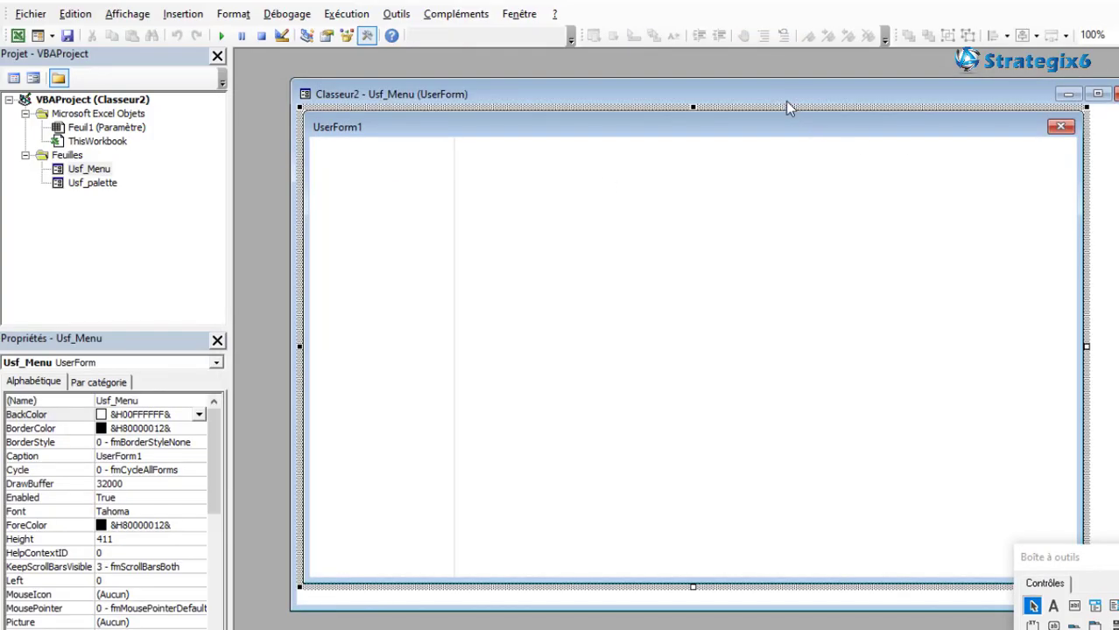
- Rearrange the designer windows to bring Usf_Menu and the Toolbox forward
{"action": "left_click_drag", "start_coordinate": [785, 101], "coordinate": [777, 356]}
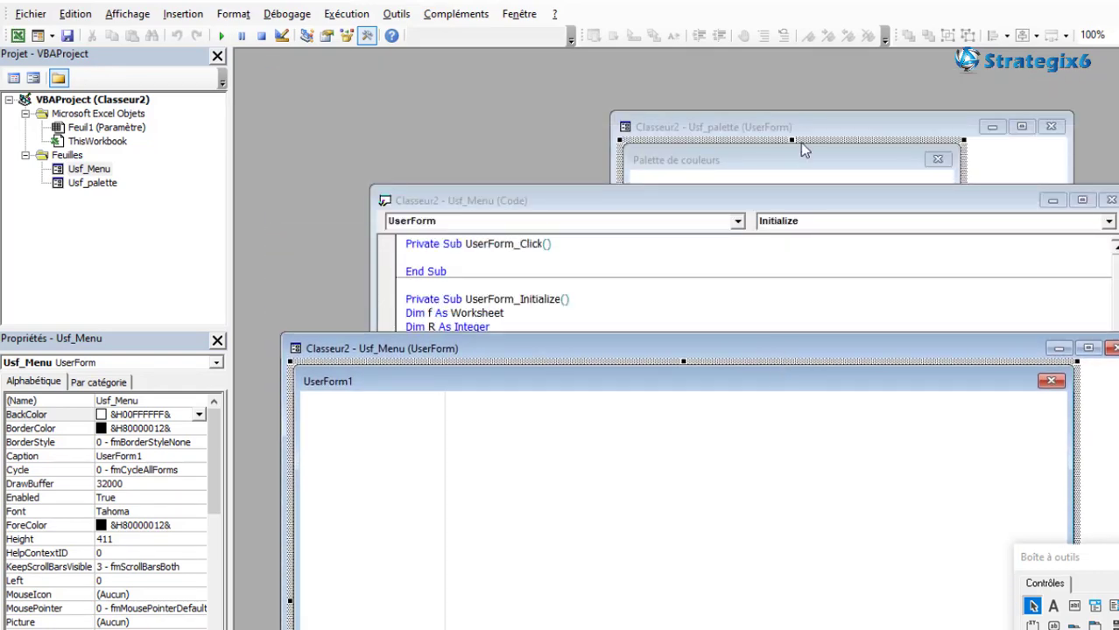
{"action": "left_click", "coordinate": [802, 147]}
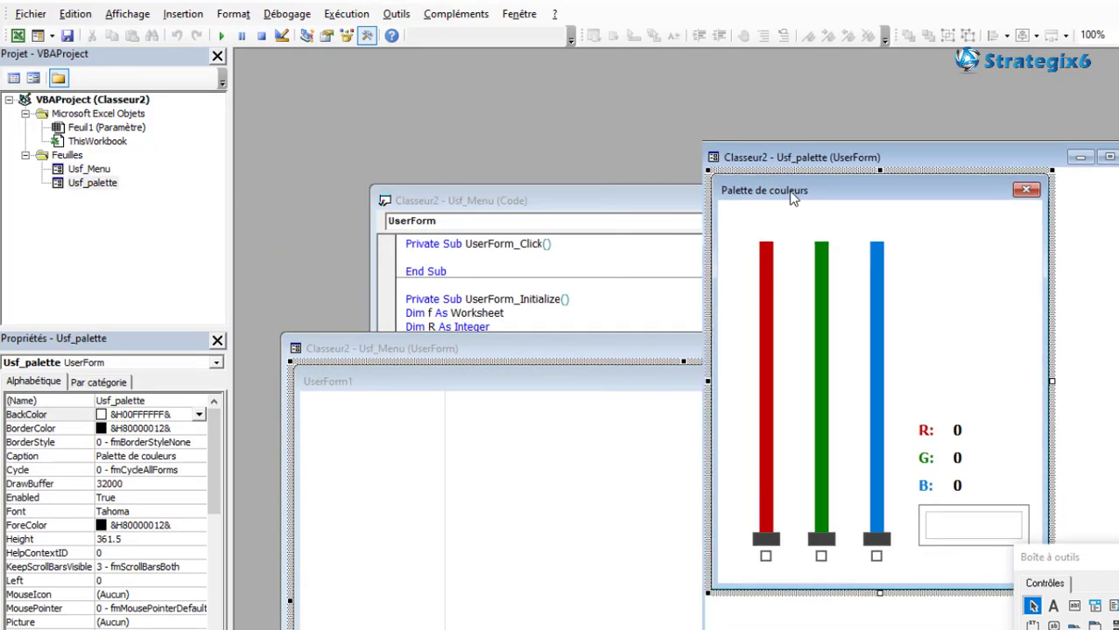
{"action": "mouse_move", "coordinate": [725, 132]}
{"action": "left_mouse_down"}
{"action": "mouse_move", "coordinate": [740, 99]}
{"action": "mouse_move", "coordinate": [713, 87]}
{"action": "left_mouse_up"}
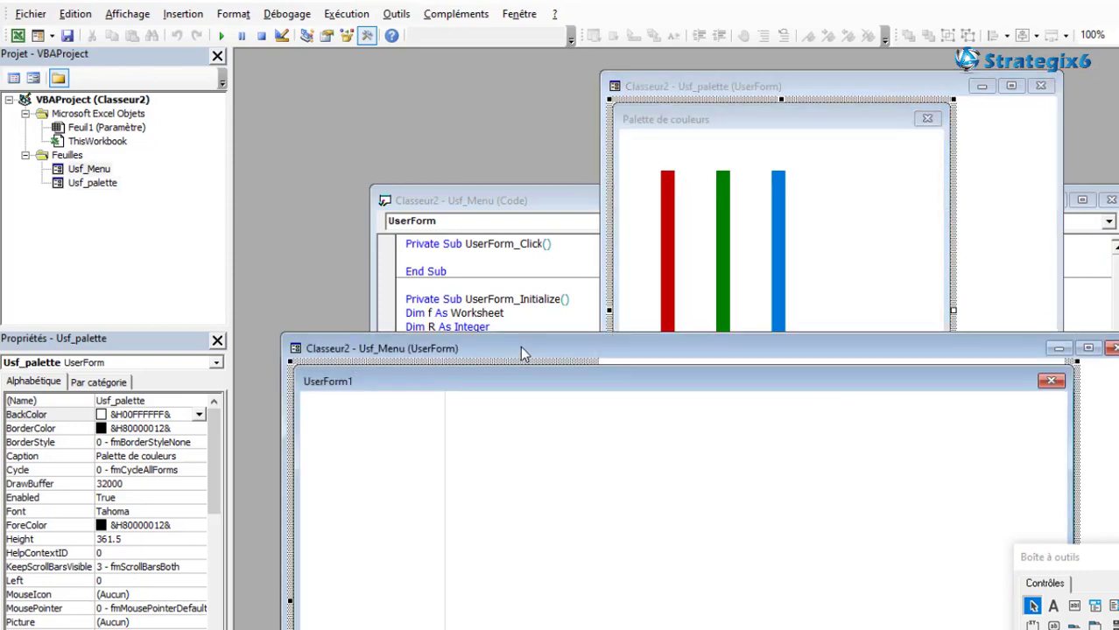
{"action": "left_click_drag", "start_coordinate": [518, 359], "coordinate": [510, 120]}
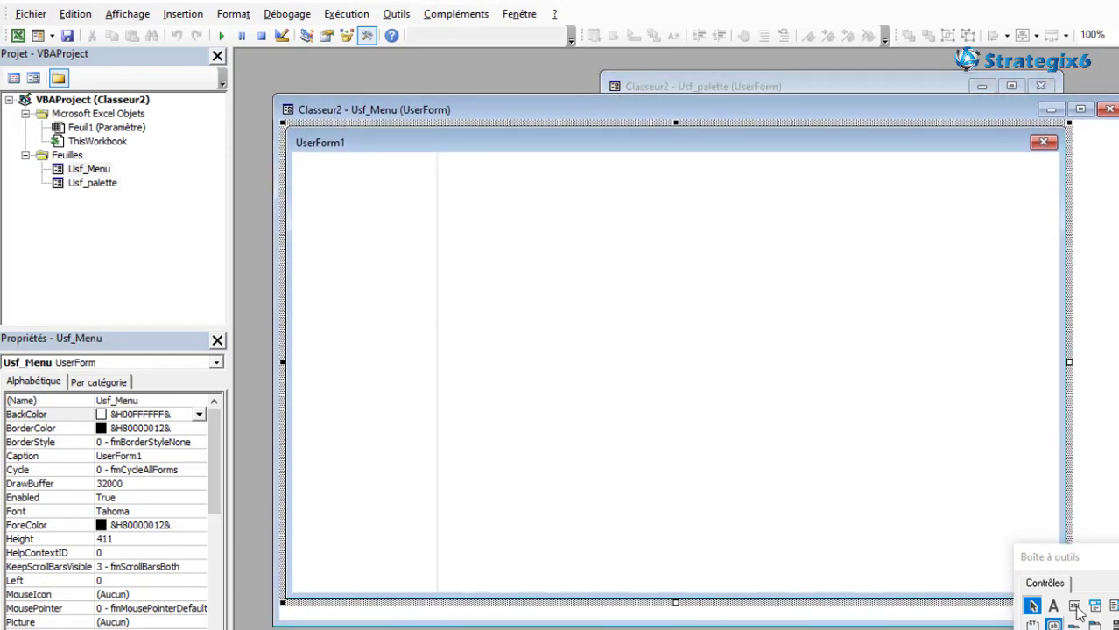
{"action": "left_click_drag", "start_coordinate": [1080, 560], "coordinate": [819, 326]}
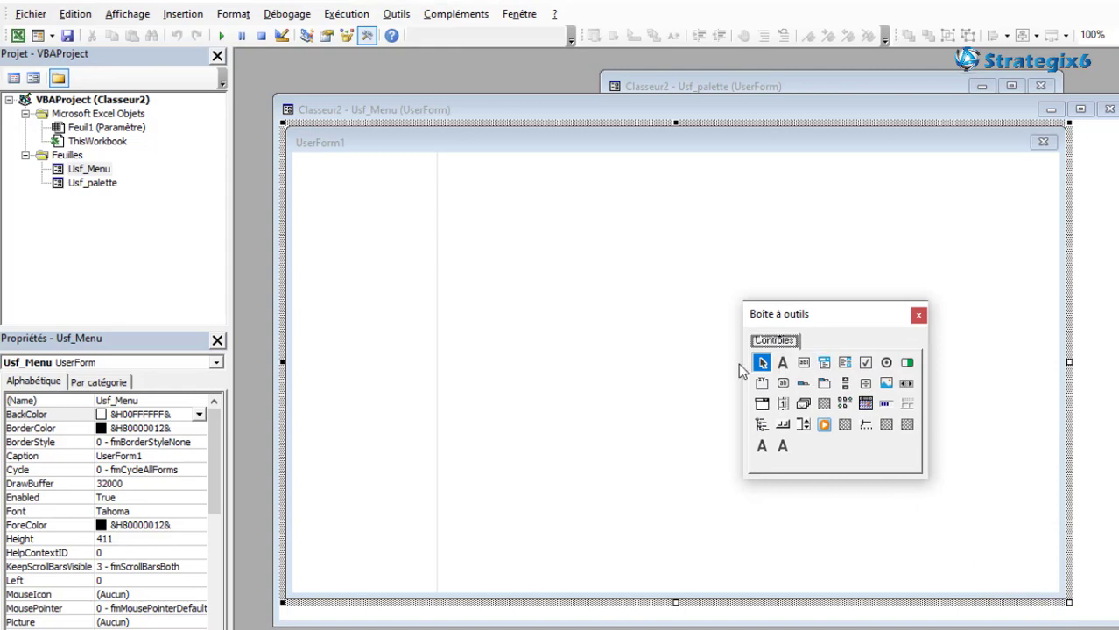
- Draw a label captioned 'Palette de couleurs', shrink it and move it top-left
{"action": "left_click", "coordinate": [804, 388]}
{"action": "left_click", "coordinate": [784, 364]}
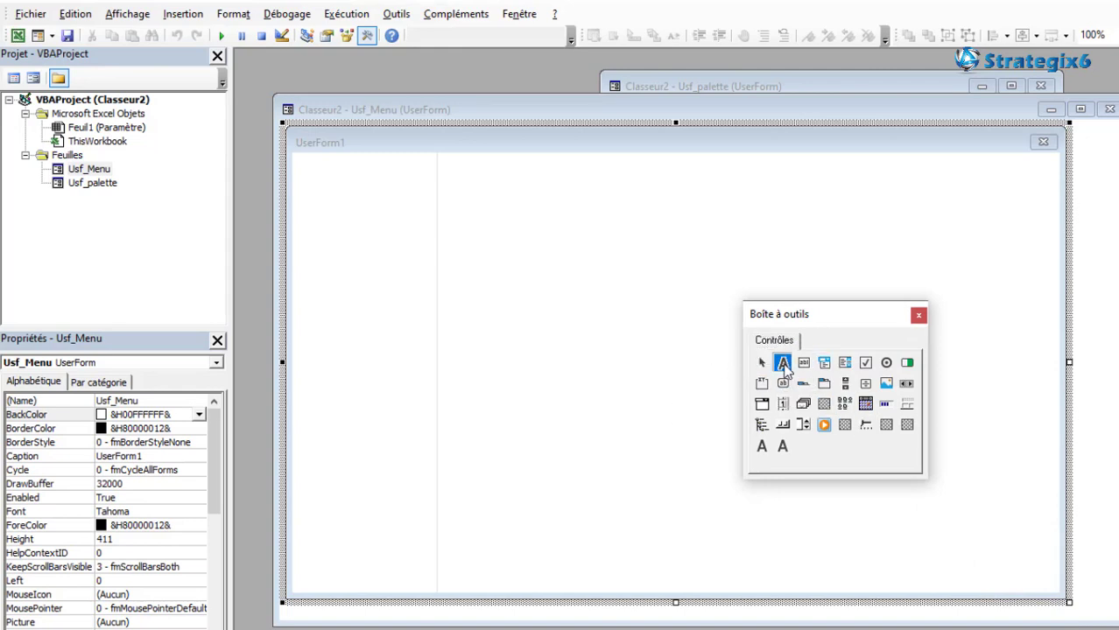
{"action": "left_click", "coordinate": [504, 287]}
{"action": "left_click_drag", "start_coordinate": [536, 292], "coordinate": [496, 293]}
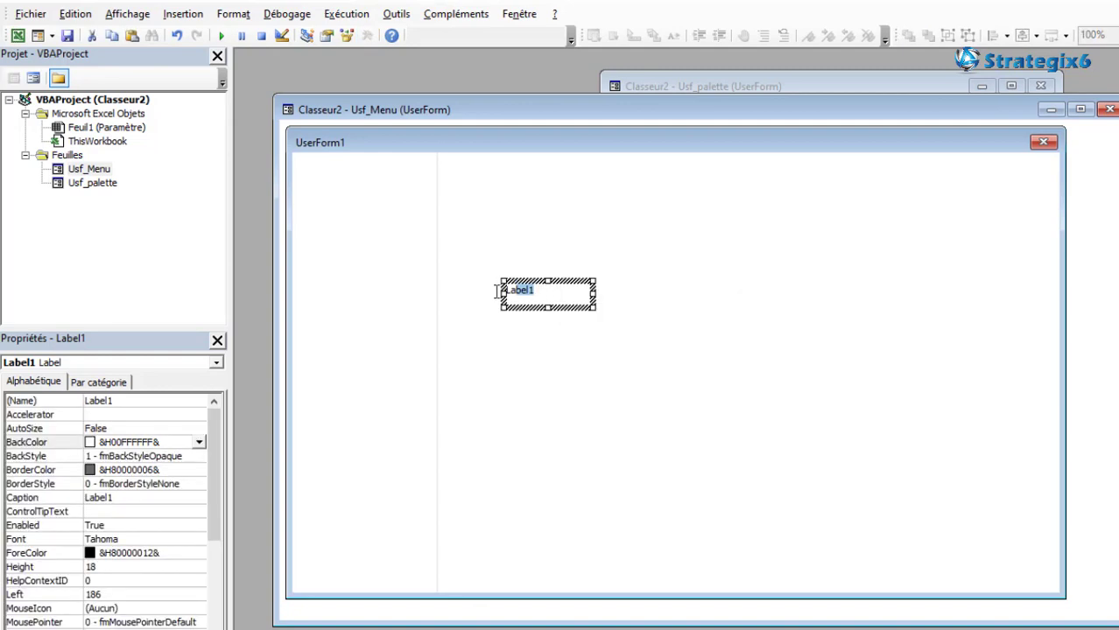
{"action": "type", "text": "Pal"}
{"action": "type", "text": "ette de couleurs"}
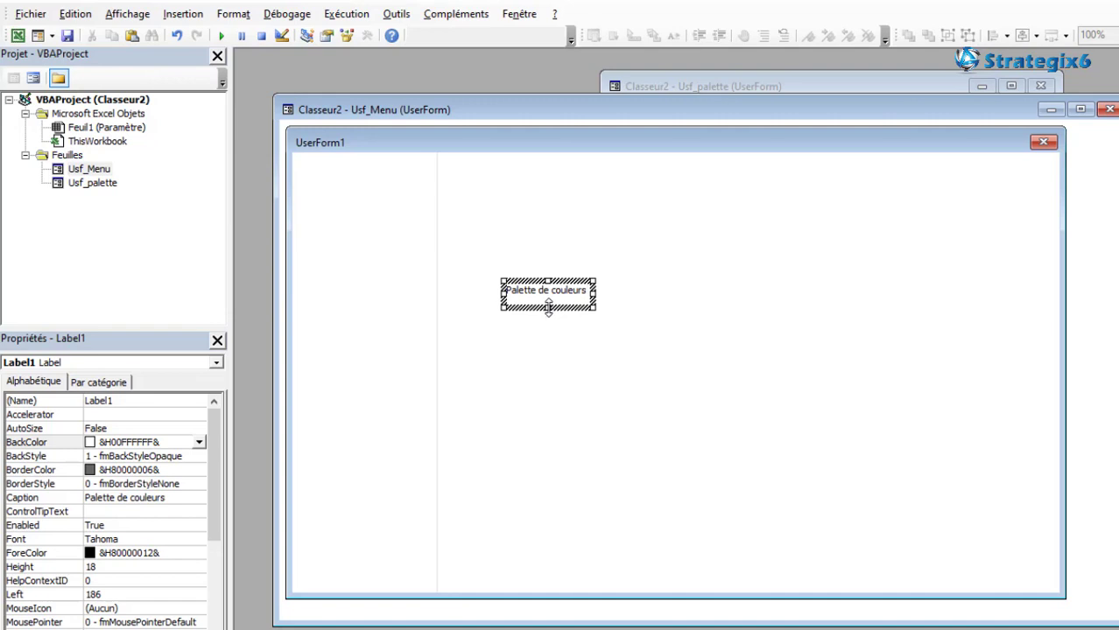
{"action": "left_click_drag", "start_coordinate": [549, 305], "coordinate": [380, 210]}
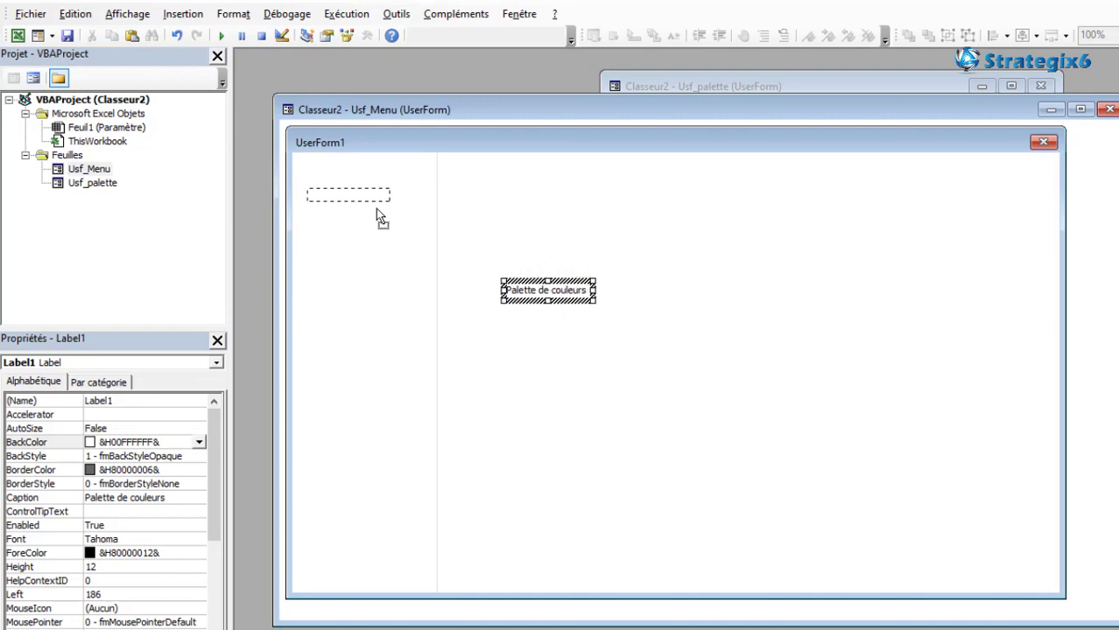
{"action": "left_click_drag", "start_coordinate": [381, 210], "coordinate": [377, 199]}
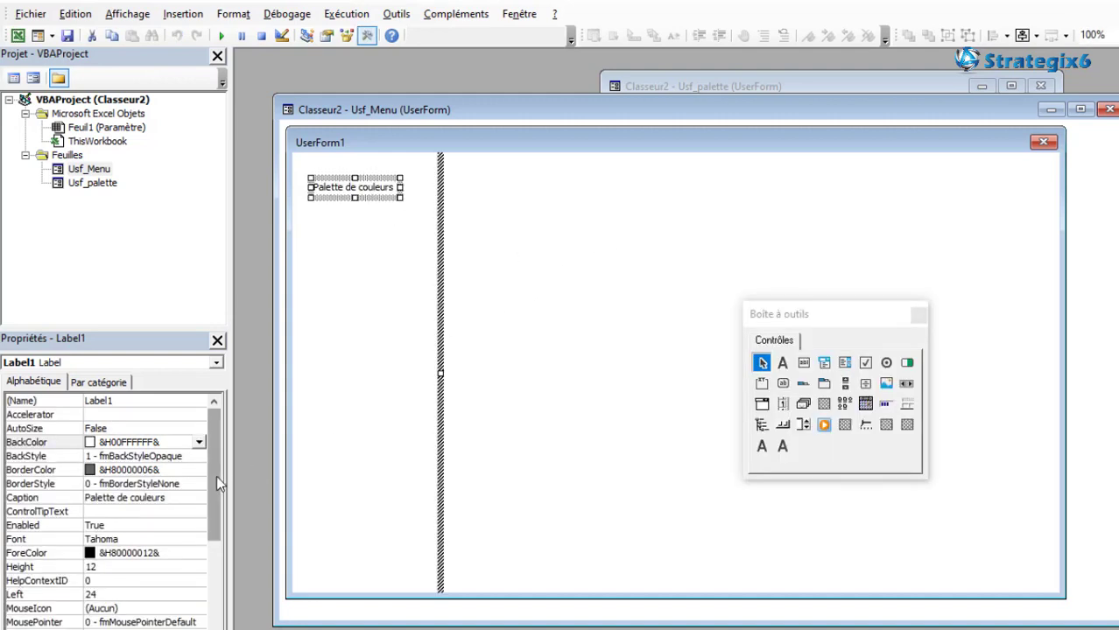
- Set the label's font size to 10 in the Police dialog
{"action": "left_click", "coordinate": [200, 539]}
{"action": "left_click", "coordinate": [199, 539]}
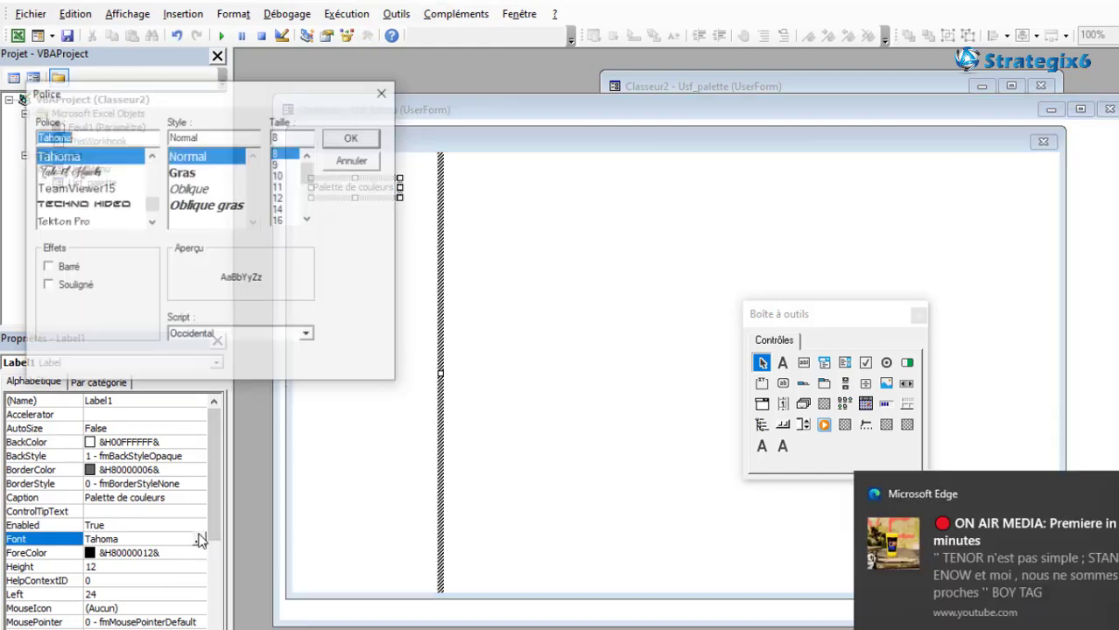
{"action": "left_click", "coordinate": [278, 187]}
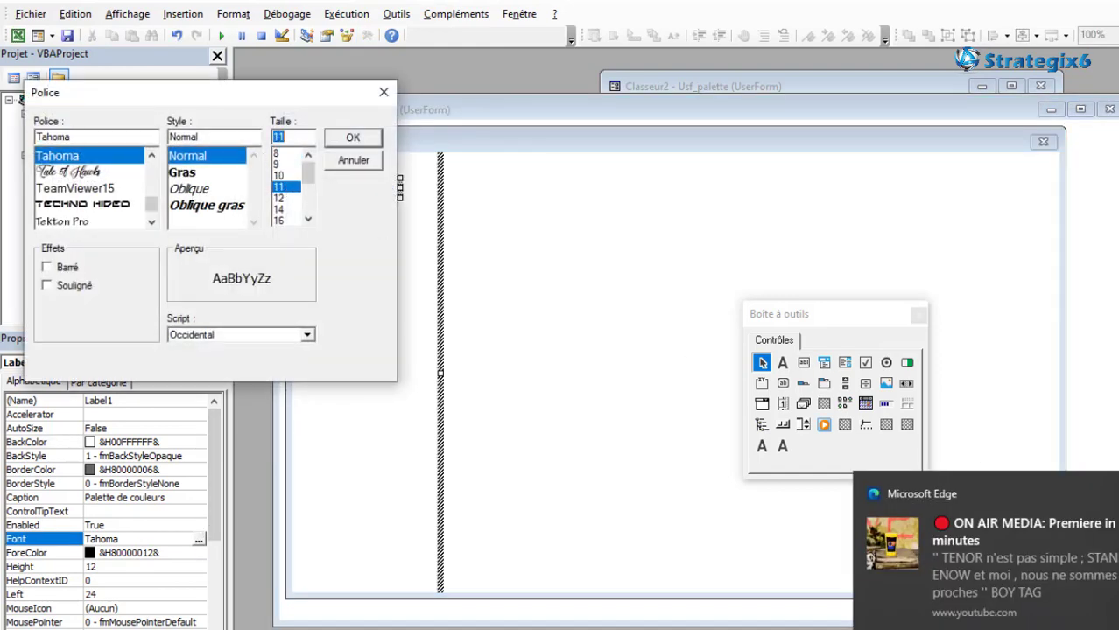
{"action": "left_click", "coordinate": [279, 175]}
{"action": "left_click", "coordinate": [352, 137]}
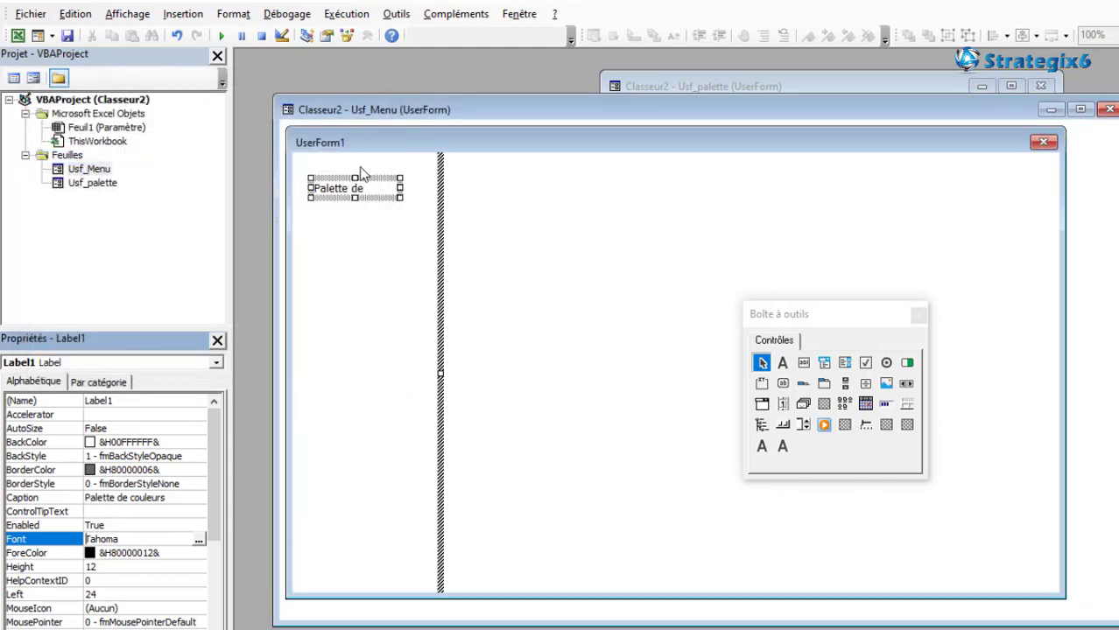
- Widen the label with Left at 18 so 'Palette de couleurs' shows fully
{"action": "left_click_drag", "start_coordinate": [400, 188], "coordinate": [424, 188]}
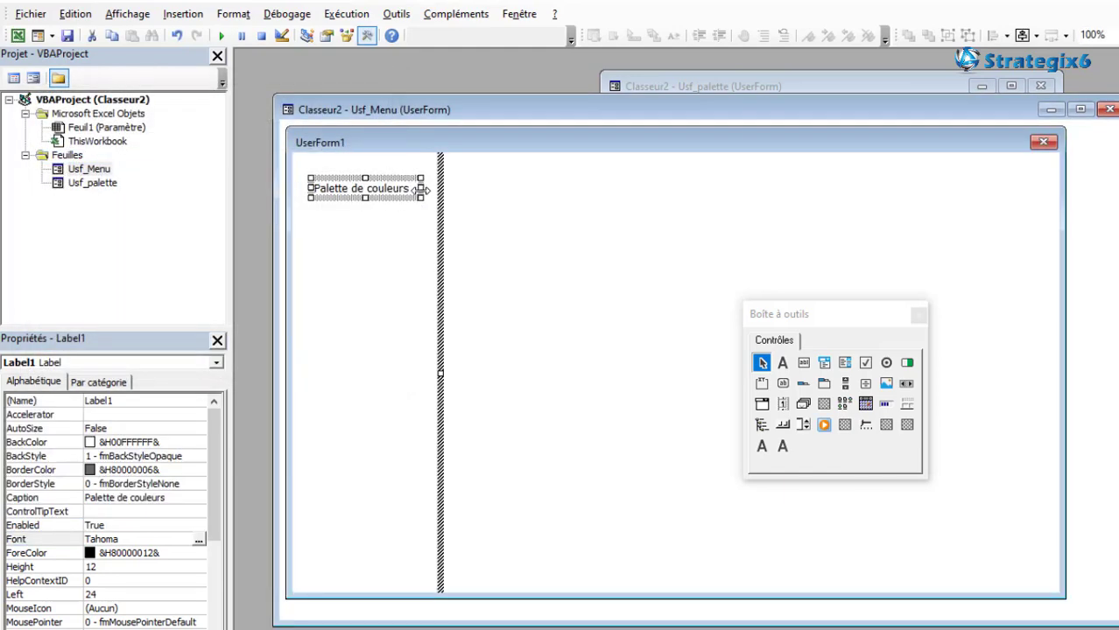
{"action": "left_click_drag", "start_coordinate": [311, 188], "coordinate": [304, 188]}
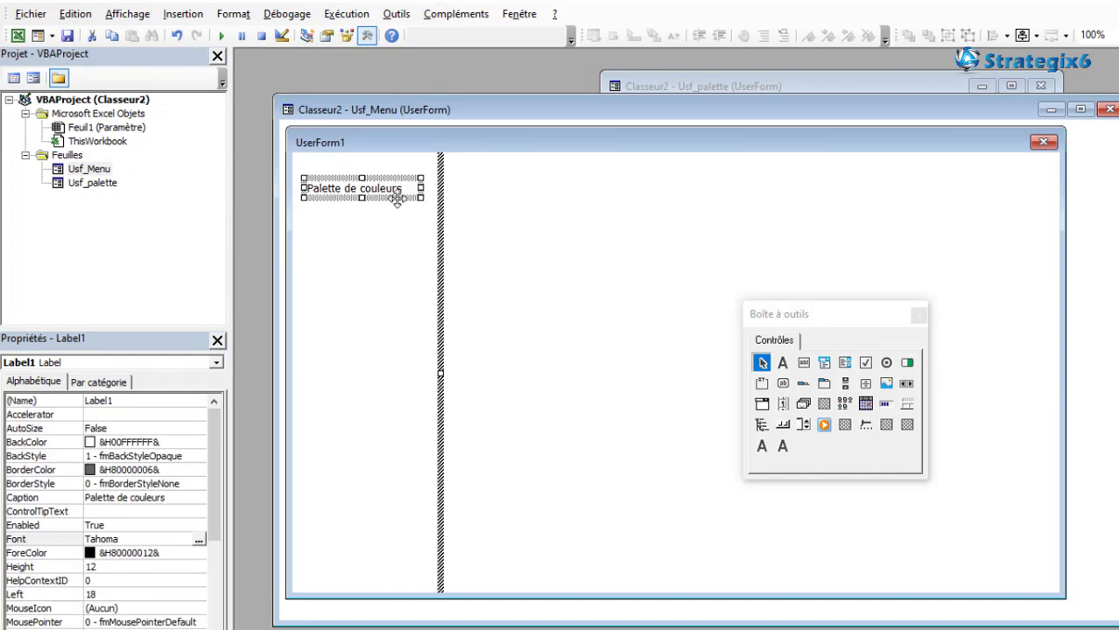
{"action": "left_click_drag", "start_coordinate": [423, 189], "coordinate": [431, 188]}
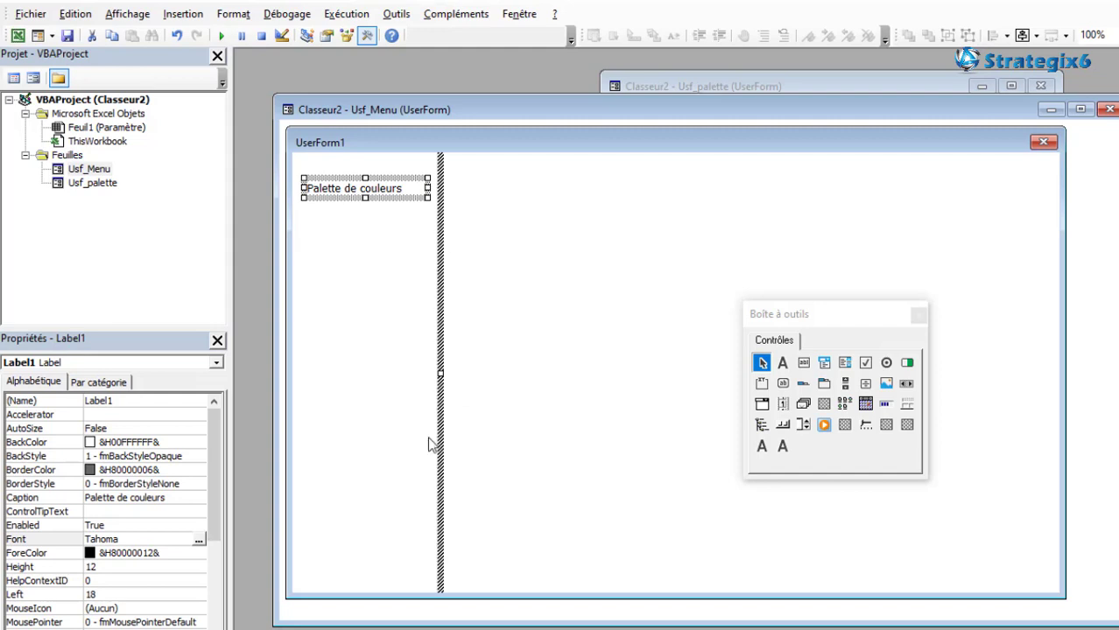
{"action": "left_click_drag", "start_coordinate": [209, 471], "coordinate": [209, 511]}
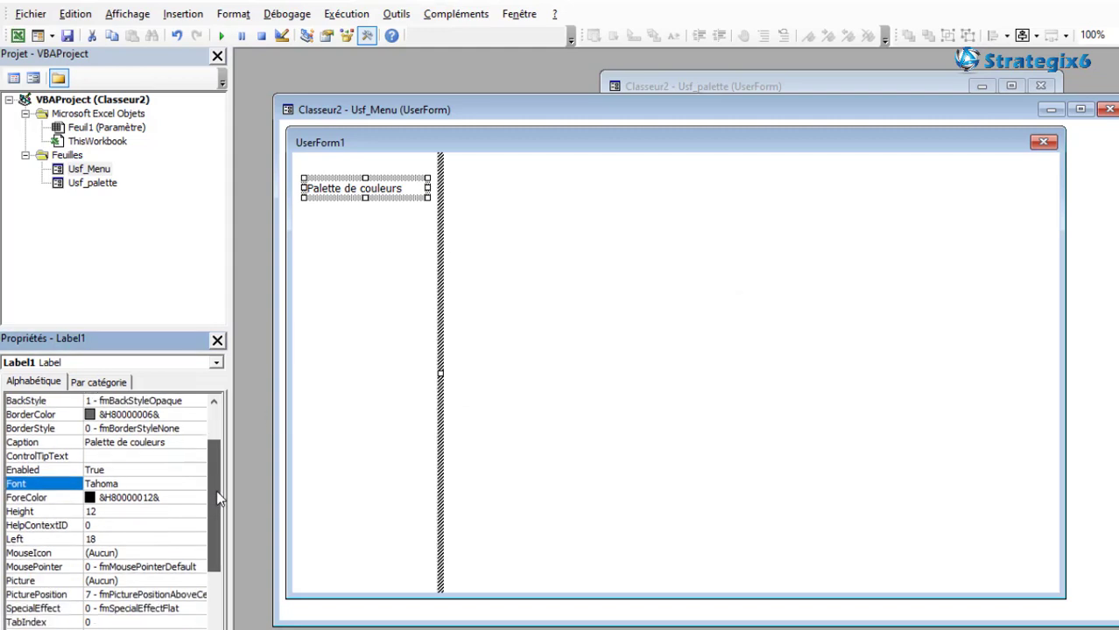
{"action": "left_click", "coordinate": [198, 568]}
- Load icon file 25 from the GLOBAL DE WINDOWS folder as the label's Picture
{"action": "left_click", "coordinate": [199, 567]}
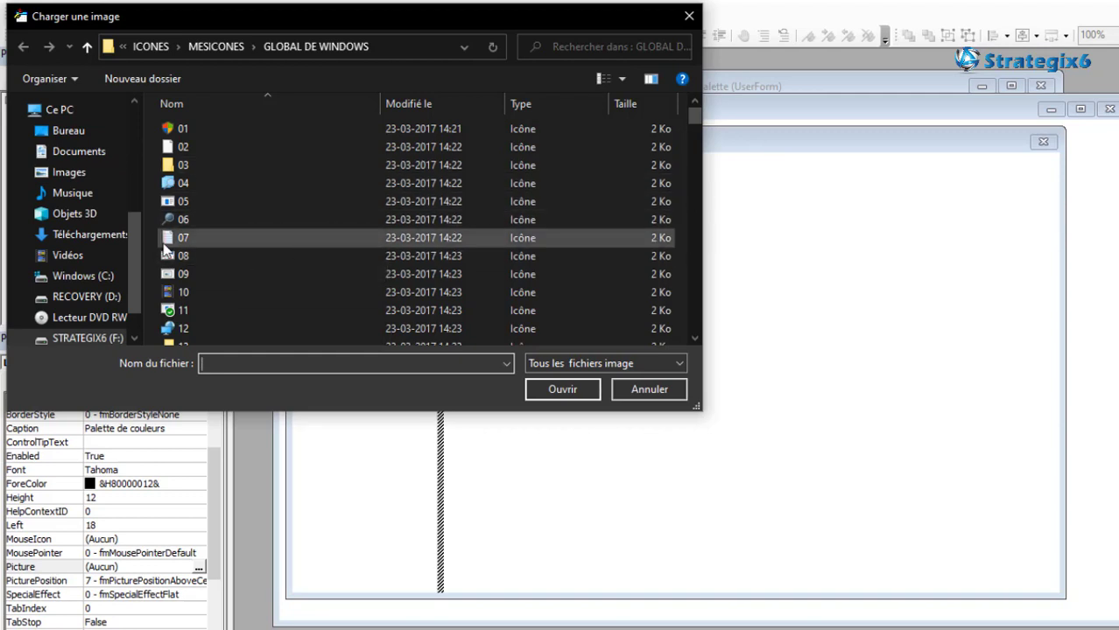
{"action": "scroll", "coordinate": [525, 232], "scroll_direction": "down", "scroll_amount": 1}
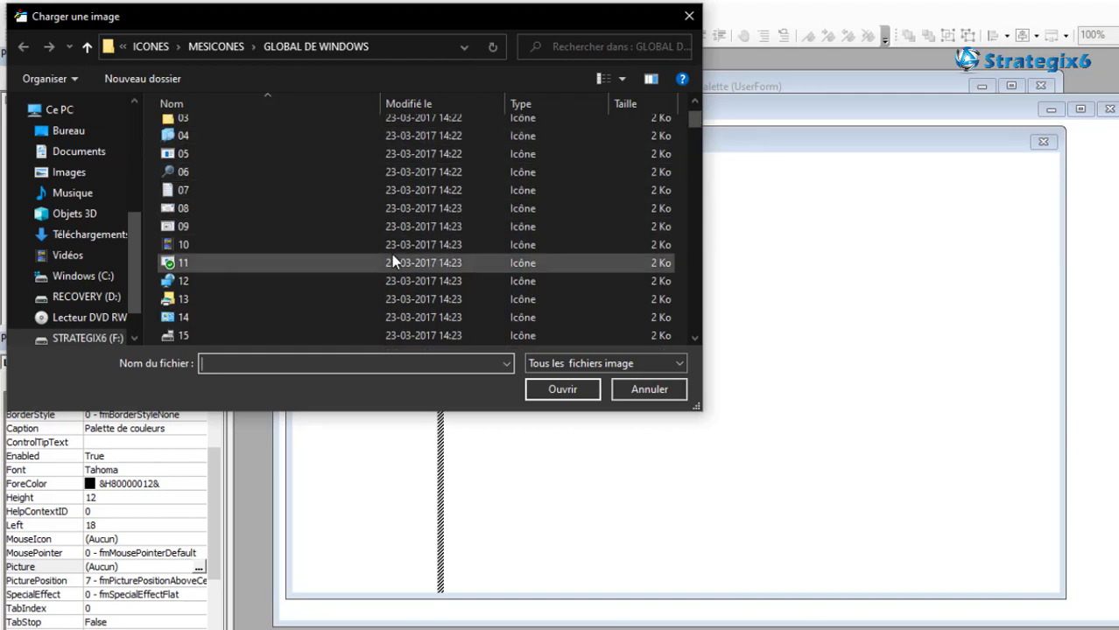
{"action": "scroll", "coordinate": [392, 254], "scroll_direction": "down", "scroll_amount": 2}
{"action": "scroll", "coordinate": [302, 272], "scroll_direction": "down", "scroll_amount": 2}
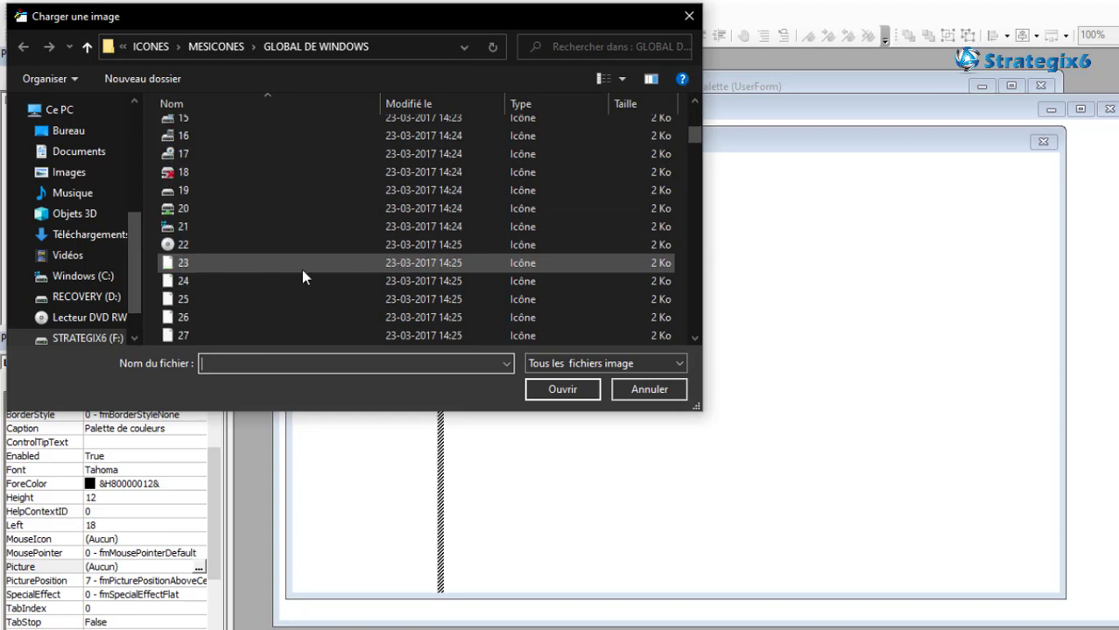
{"action": "left_click", "coordinate": [180, 302]}
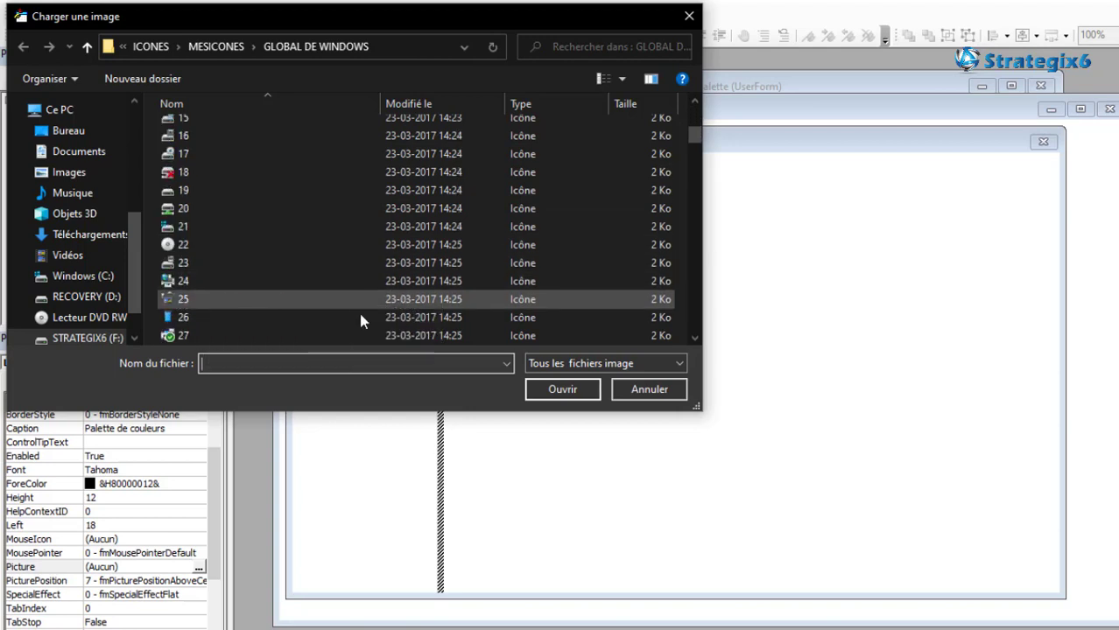
{"action": "left_click", "coordinate": [575, 392]}
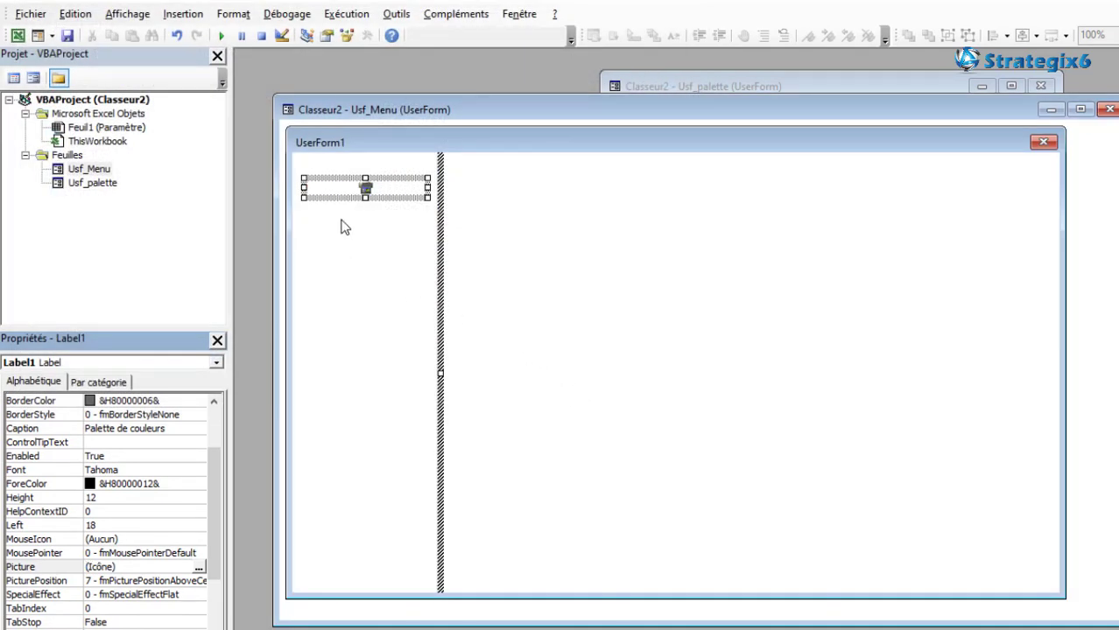
- Set the label's PicturePosition to 2 - fmPicturePositionLeftBottom
{"action": "left_click_drag", "start_coordinate": [216, 477], "coordinate": [215, 521]}
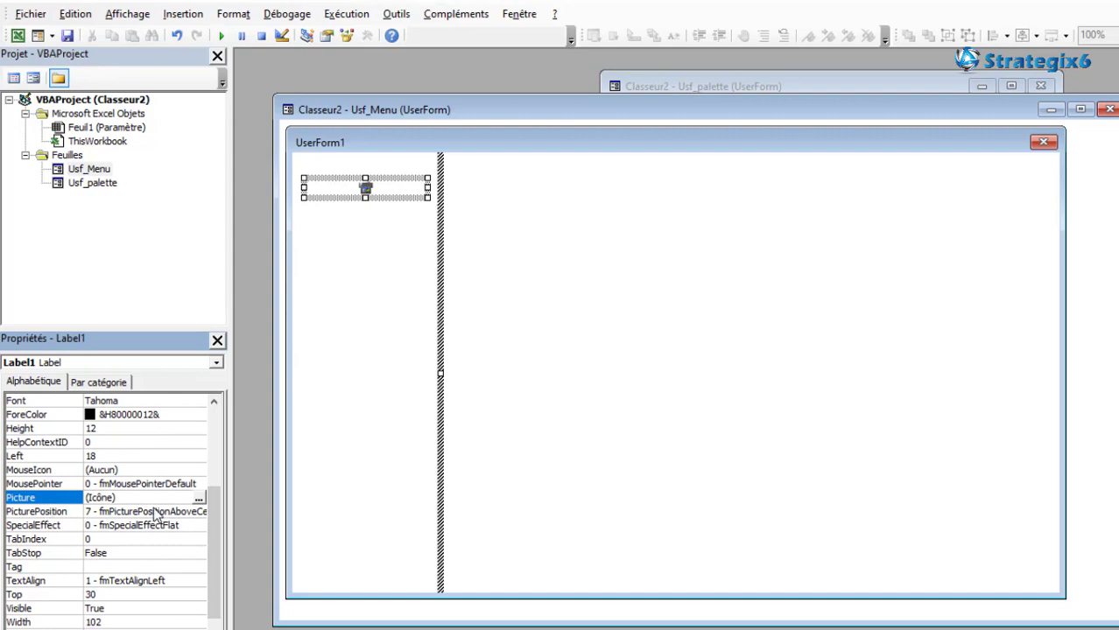
{"action": "left_click", "coordinate": [195, 513]}
{"action": "left_click", "coordinate": [198, 512]}
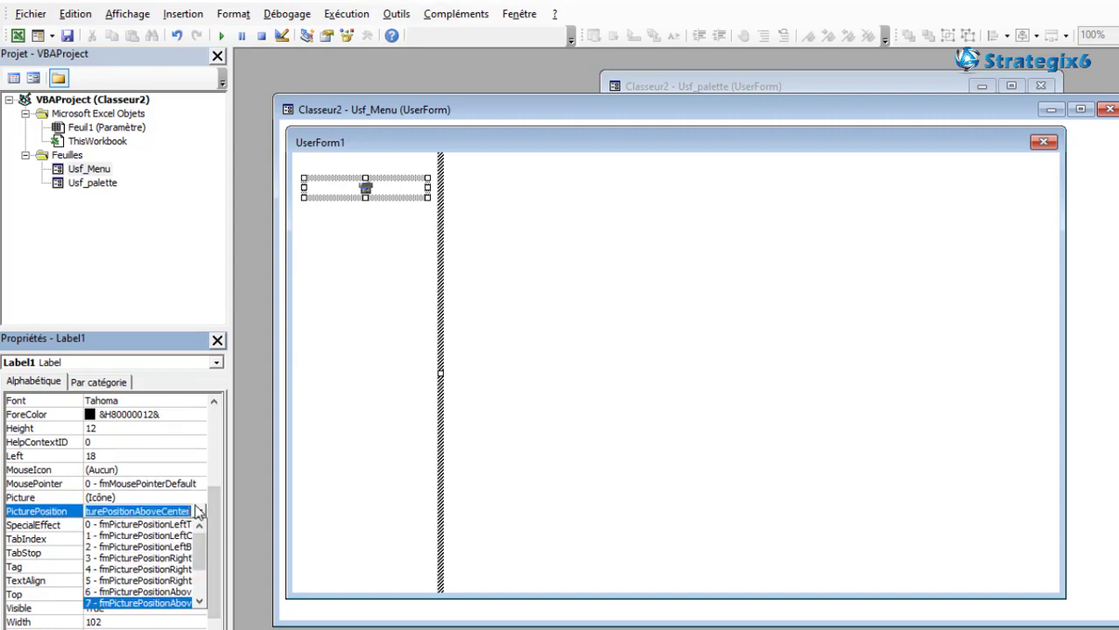
{"action": "left_click", "coordinate": [170, 547]}
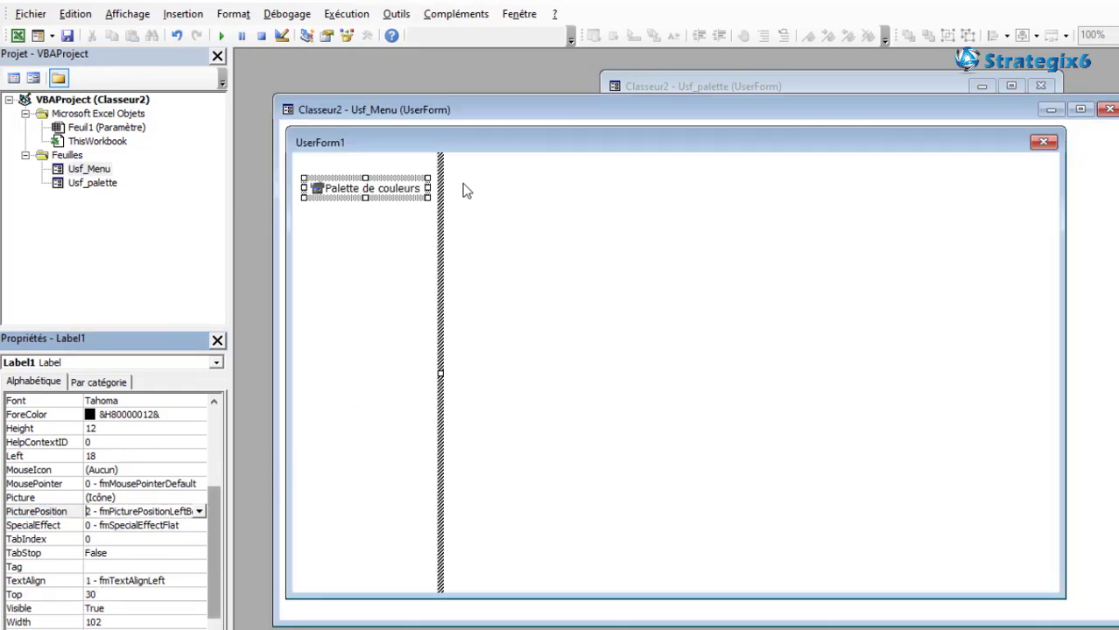
{"action": "left_click", "coordinate": [506, 207]}
- Preview the running Usf_Menu form, then close it and reselect the label
{"action": "left_click", "coordinate": [221, 35]}
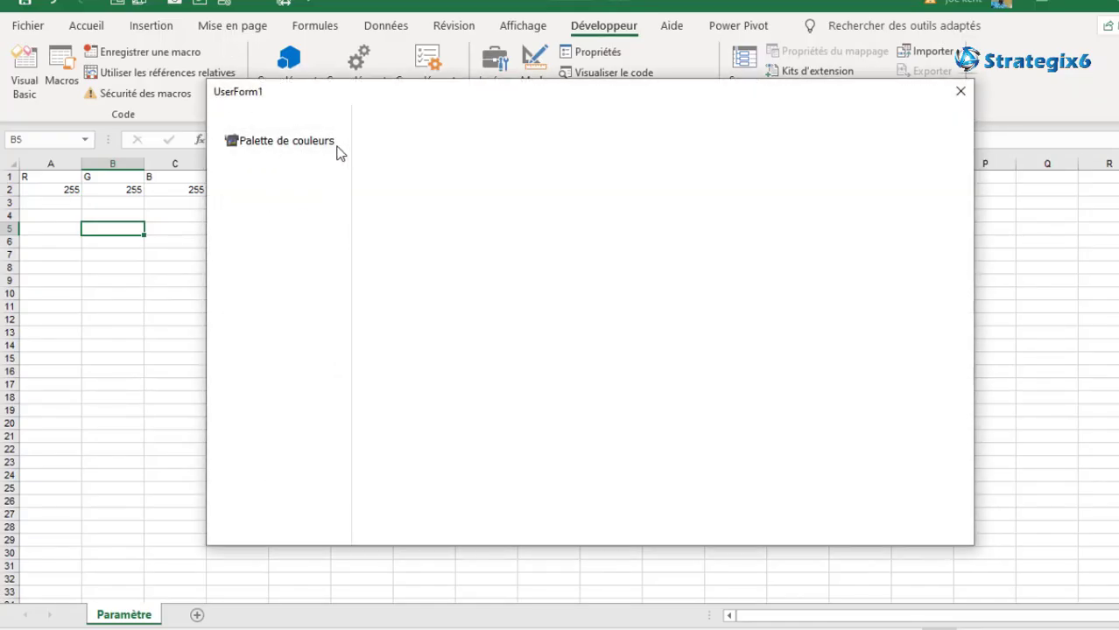
{"action": "left_click", "coordinate": [961, 91]}
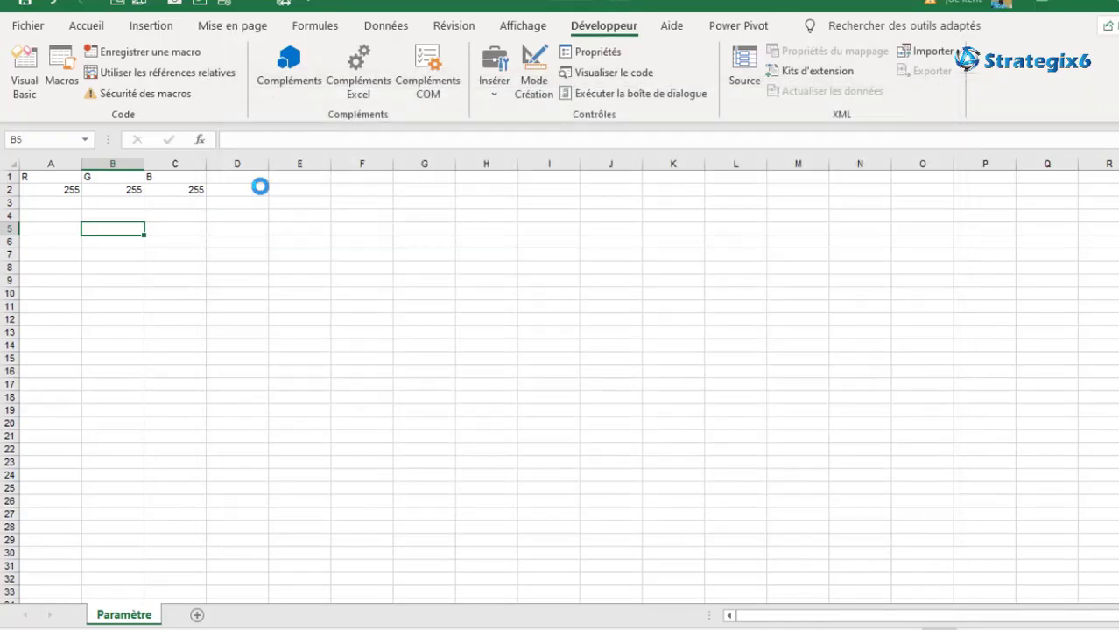
{"action": "left_click", "coordinate": [348, 194]}
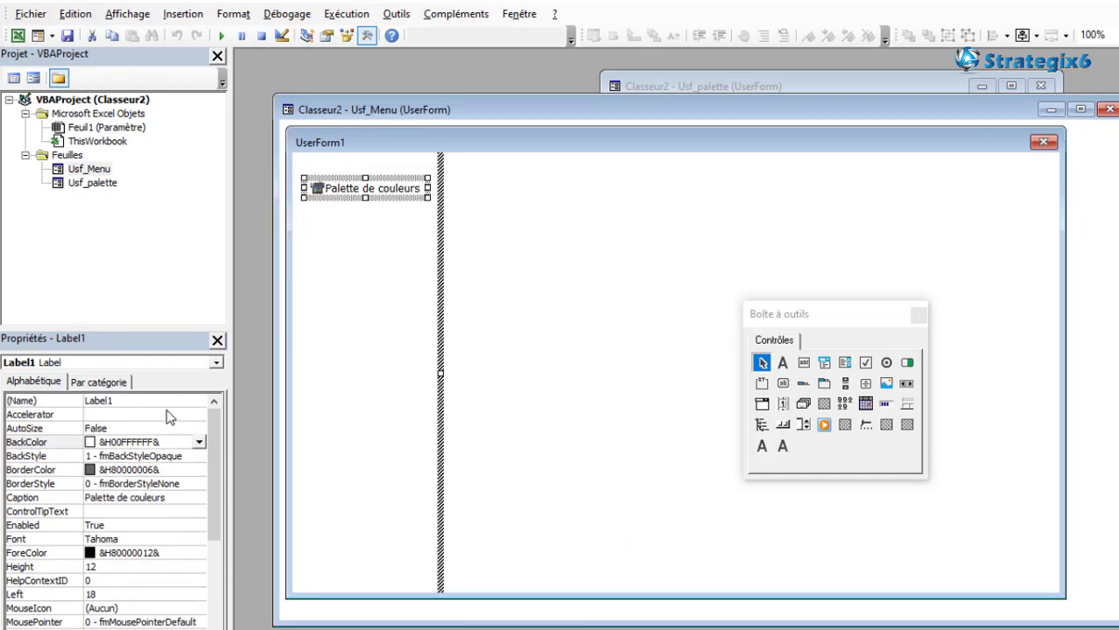
{"action": "left_click", "coordinate": [142, 401]}
{"action": "type", "text": "L"}
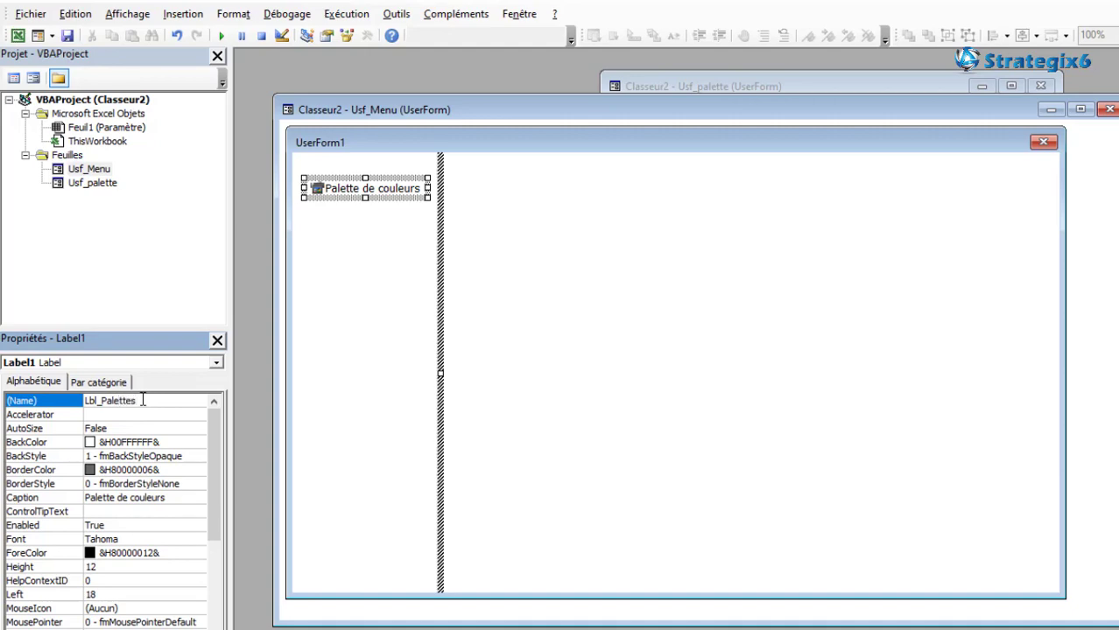
{"action": "left_click", "coordinate": [483, 299]}
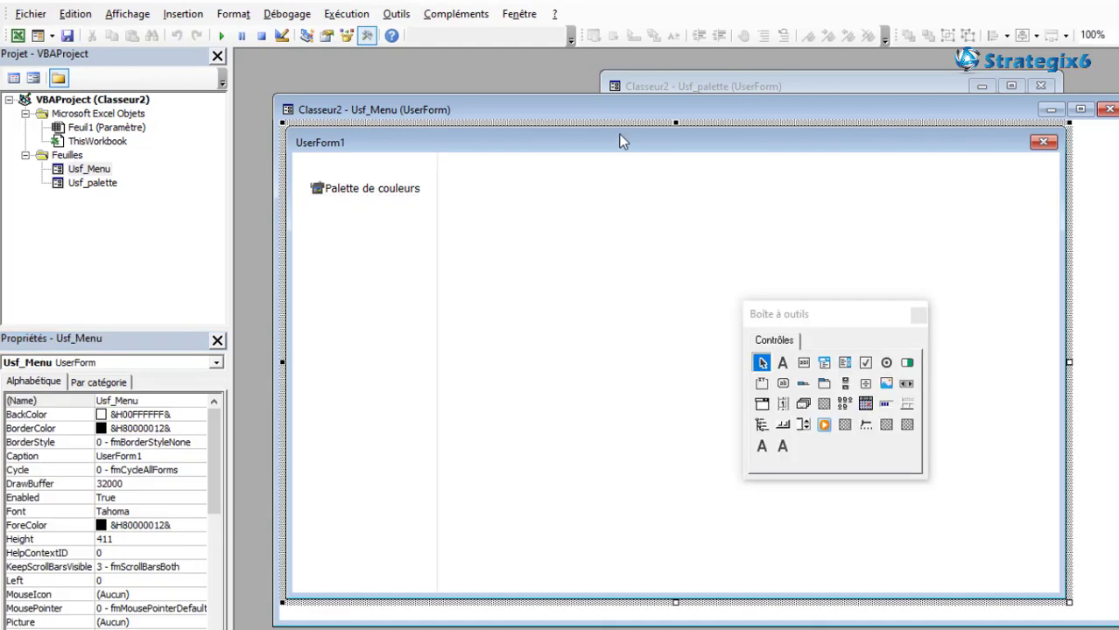
{"action": "left_click", "coordinate": [727, 85]}
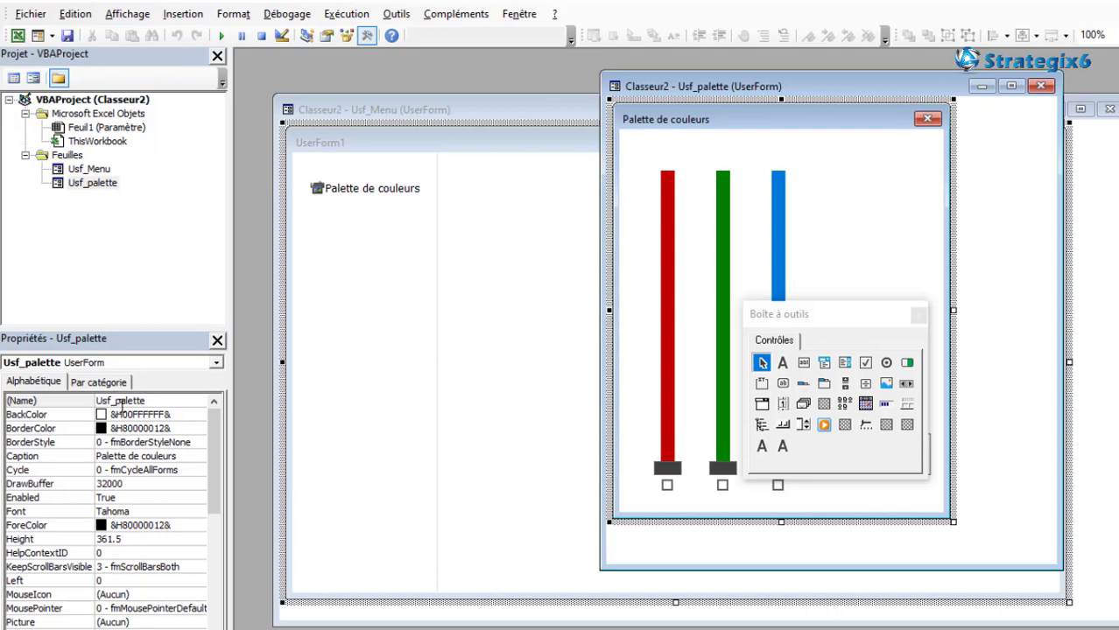
{"action": "left_click", "coordinate": [120, 403]}
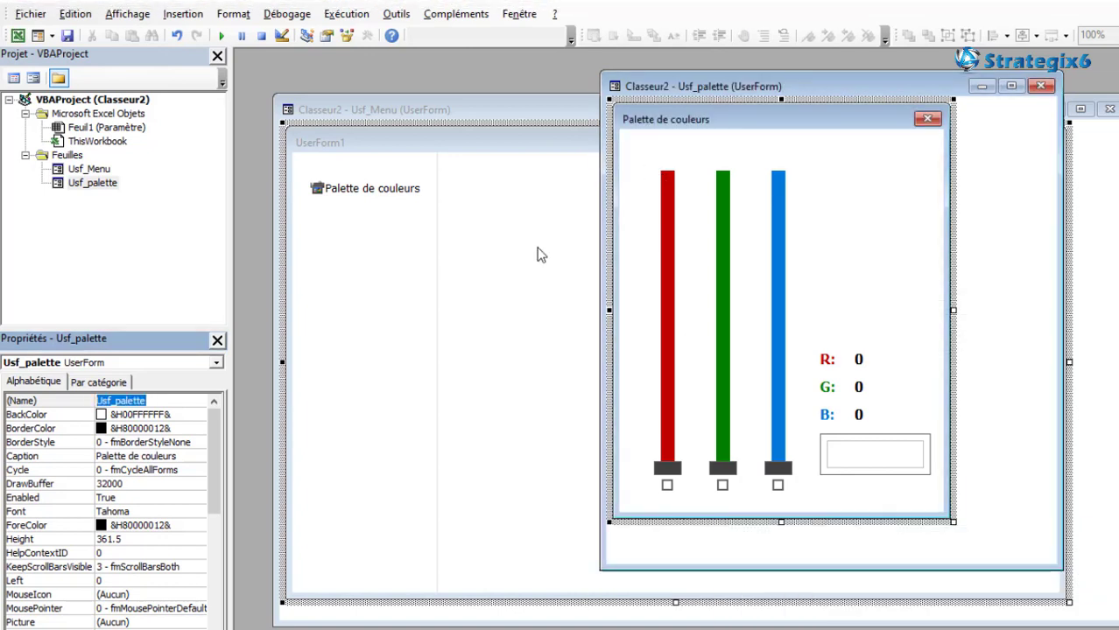
{"action": "left_click_drag", "start_coordinate": [728, 89], "coordinate": [680, 72]}
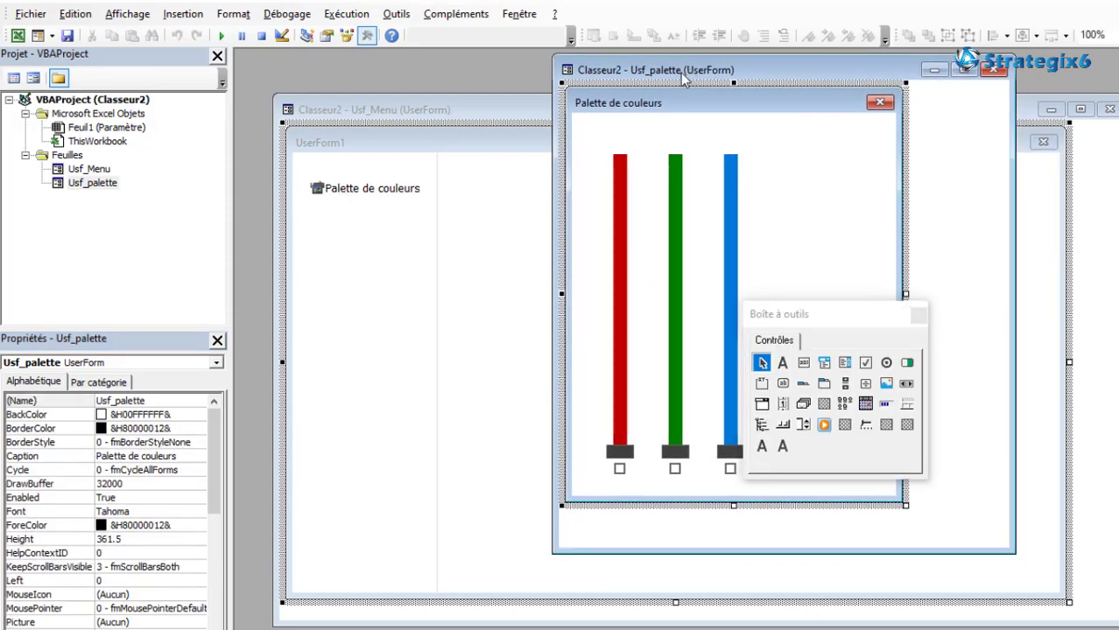
{"action": "left_click", "coordinate": [137, 403]}
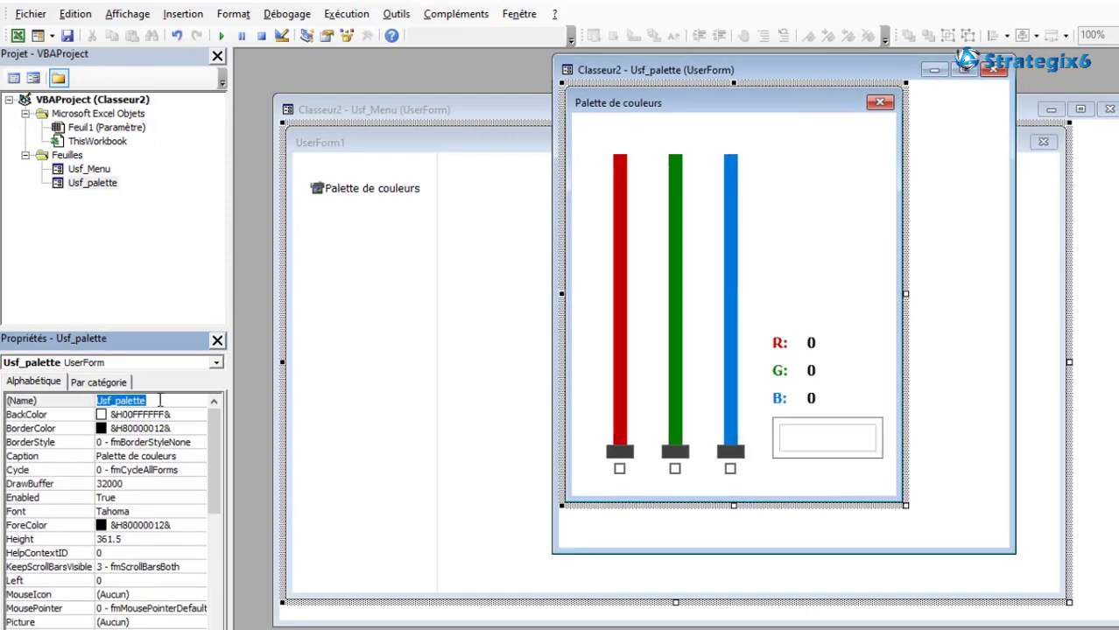
{"action": "left_click", "coordinate": [469, 320]}
- Add Usf_palette.Show to Lbl_Palettes_Click, then run the menu and open the palette
{"action": "left_click", "coordinate": [366, 191]}
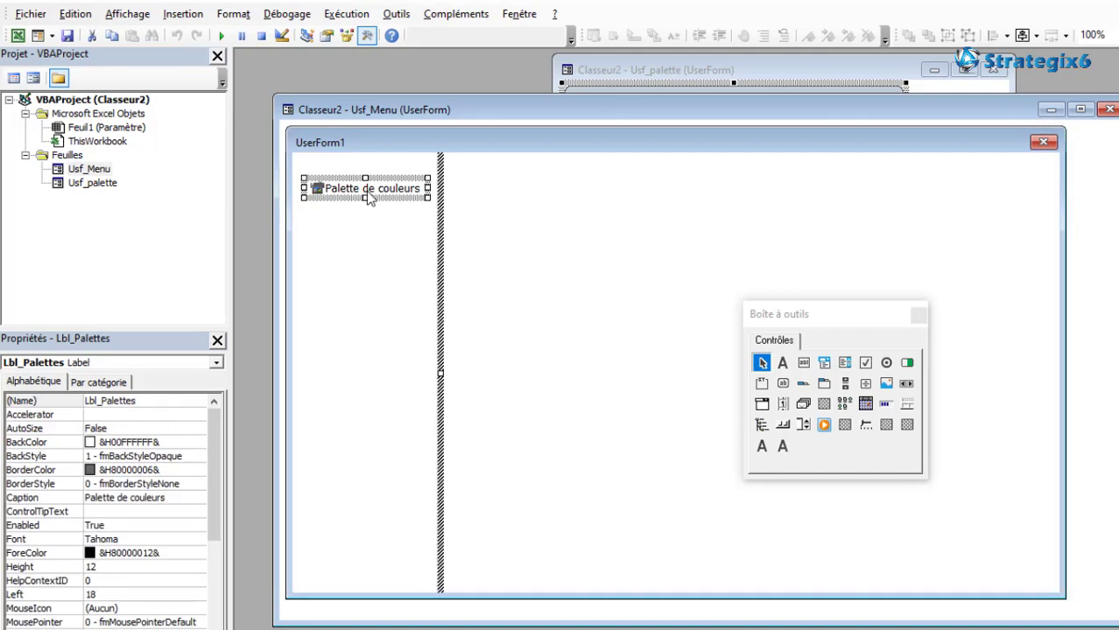
{"action": "double_click", "coordinate": [370, 193]}
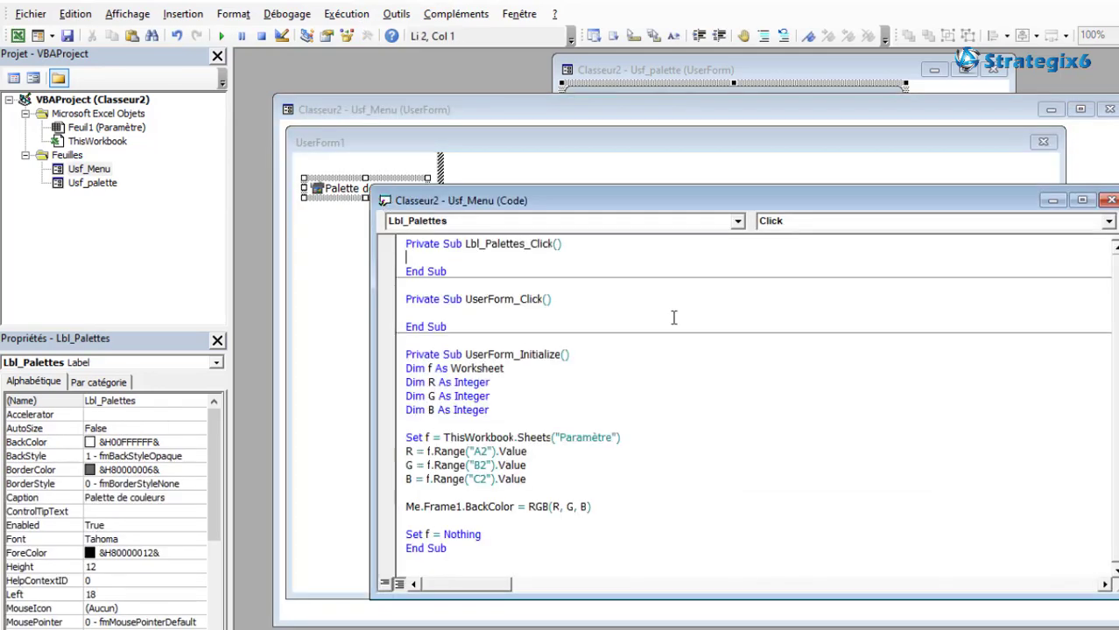
{"action": "type", "text": "Usf_palette"}
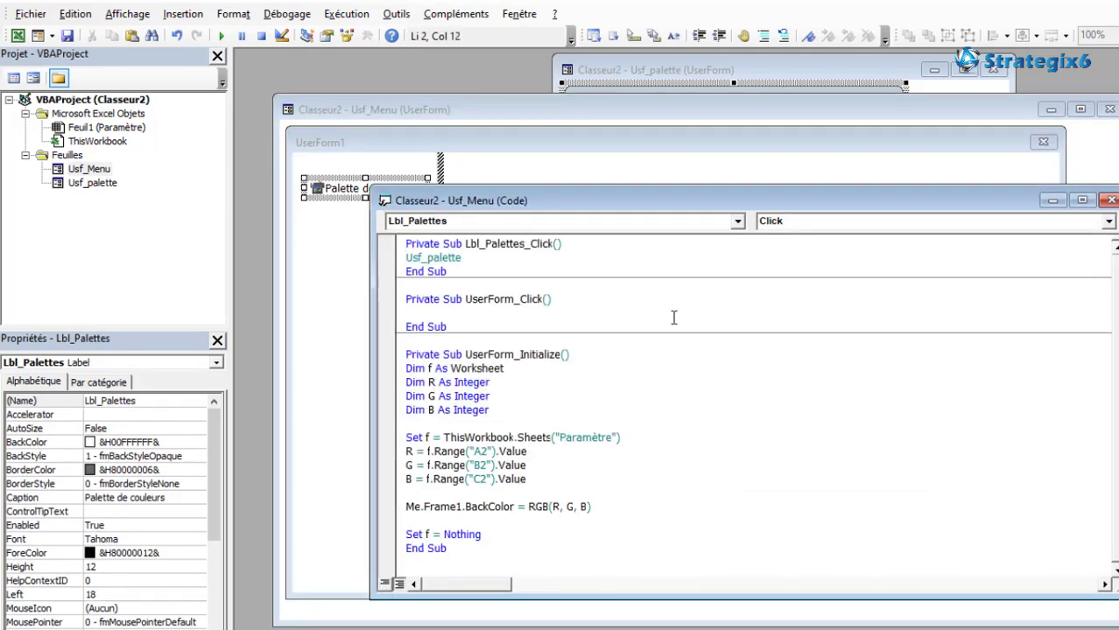
{"action": "type", "text": ".sho"}
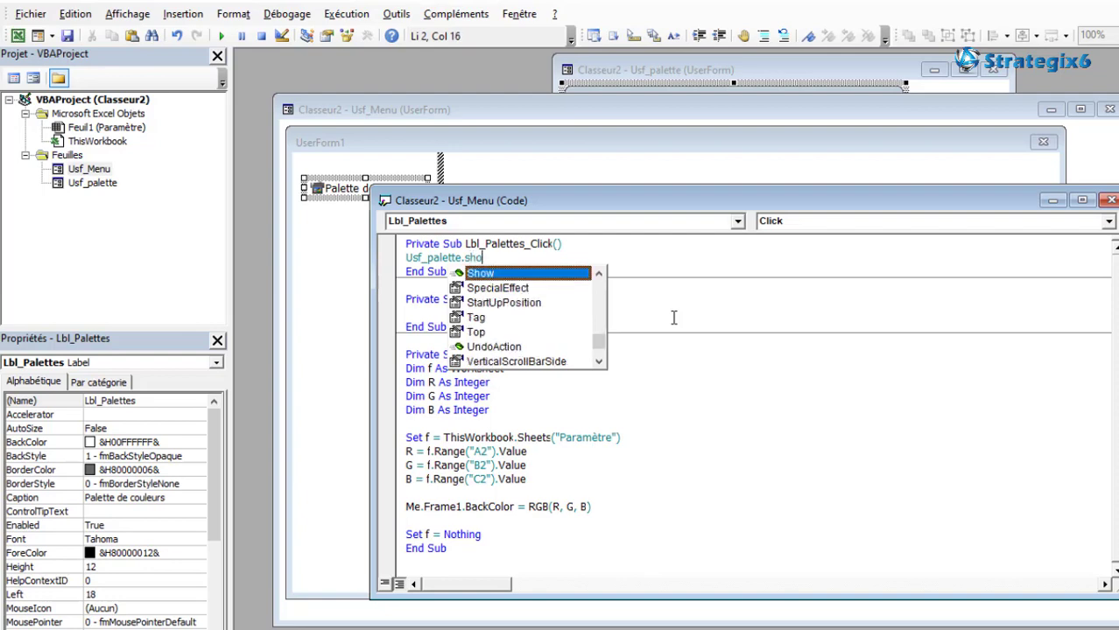
{"action": "key", "text": "Tab"}
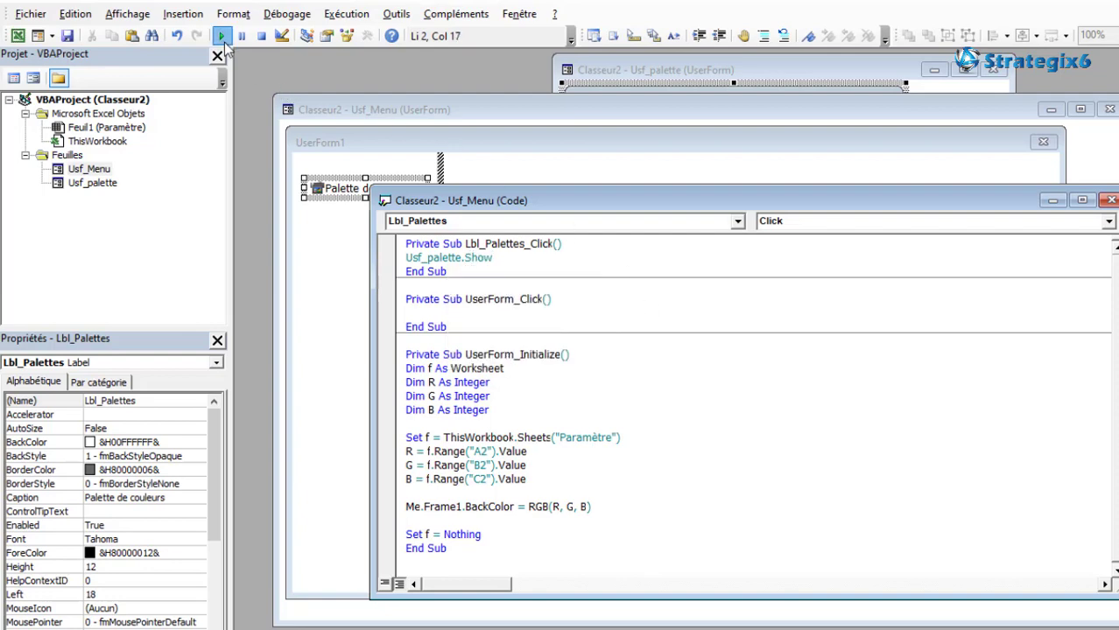
{"action": "left_click", "coordinate": [222, 37]}
{"action": "left_click", "coordinate": [282, 147]}
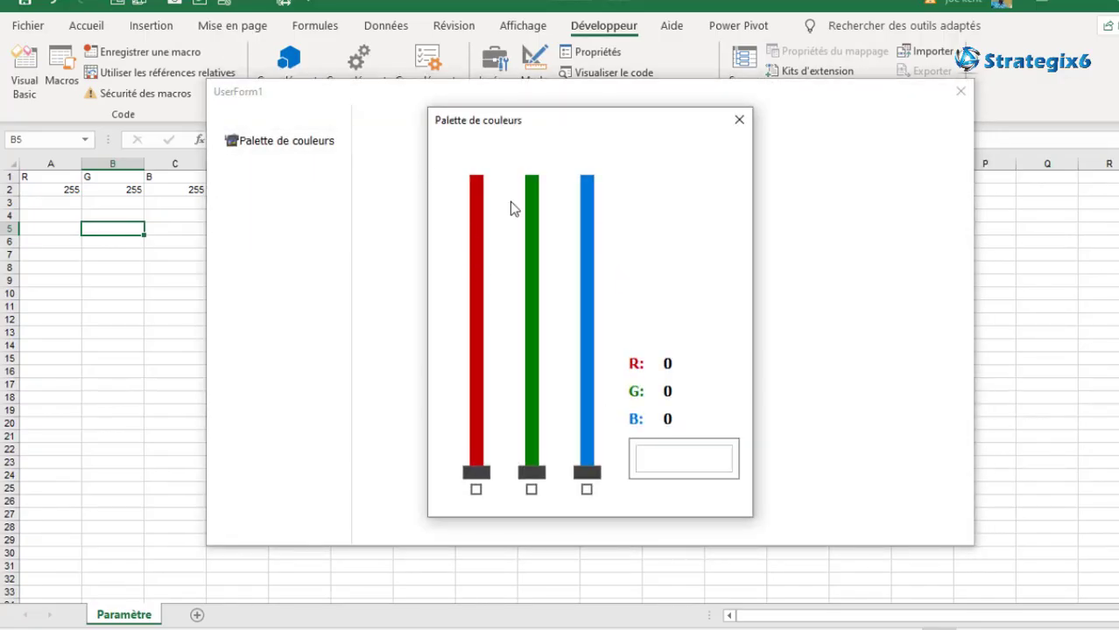
- Close the running palette and UserForm1 windows and return to the Usf_Menu designer
{"action": "left_click", "coordinate": [739, 123]}
{"action": "left_click", "coordinate": [954, 100]}
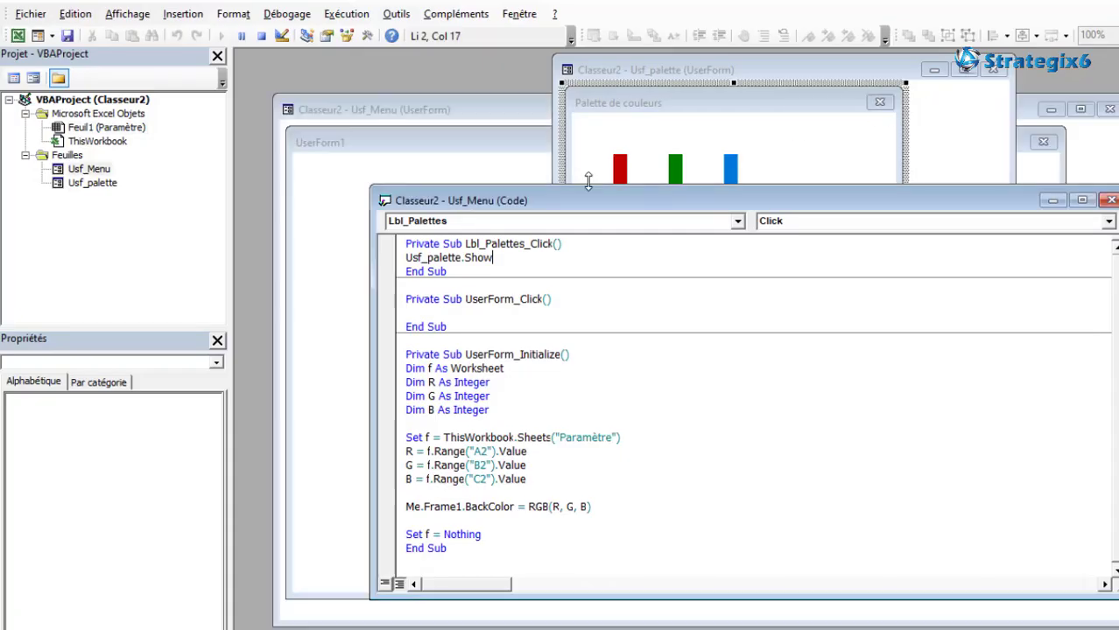
{"action": "left_click", "coordinate": [471, 121]}
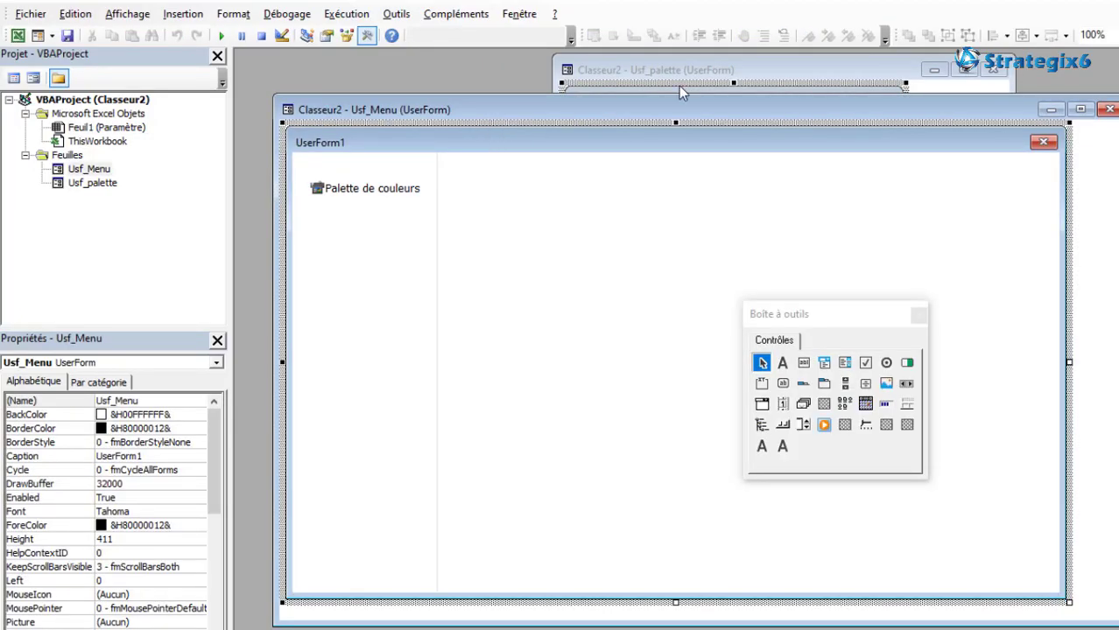
- Bring the Usf_palette designer forward, move the Toolbox aside, and select the red, green and blue bars and the form
{"action": "left_click", "coordinate": [682, 93]}
{"action": "left_click_drag", "start_coordinate": [832, 323], "coordinate": [1070, 412]}
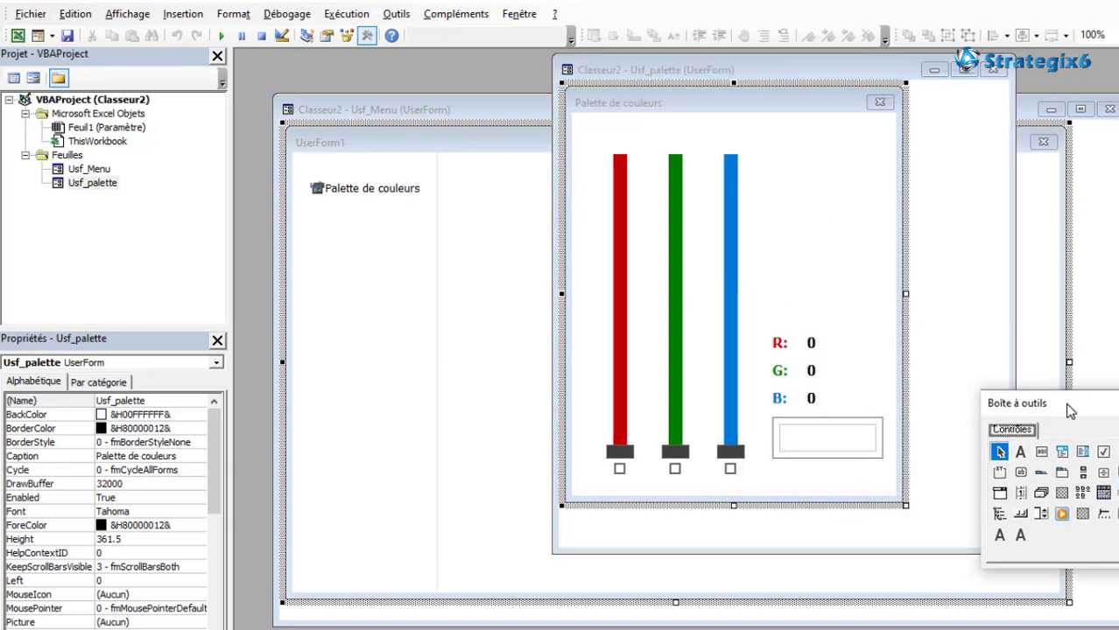
{"action": "left_click_drag", "start_coordinate": [746, 69], "coordinate": [649, 66]}
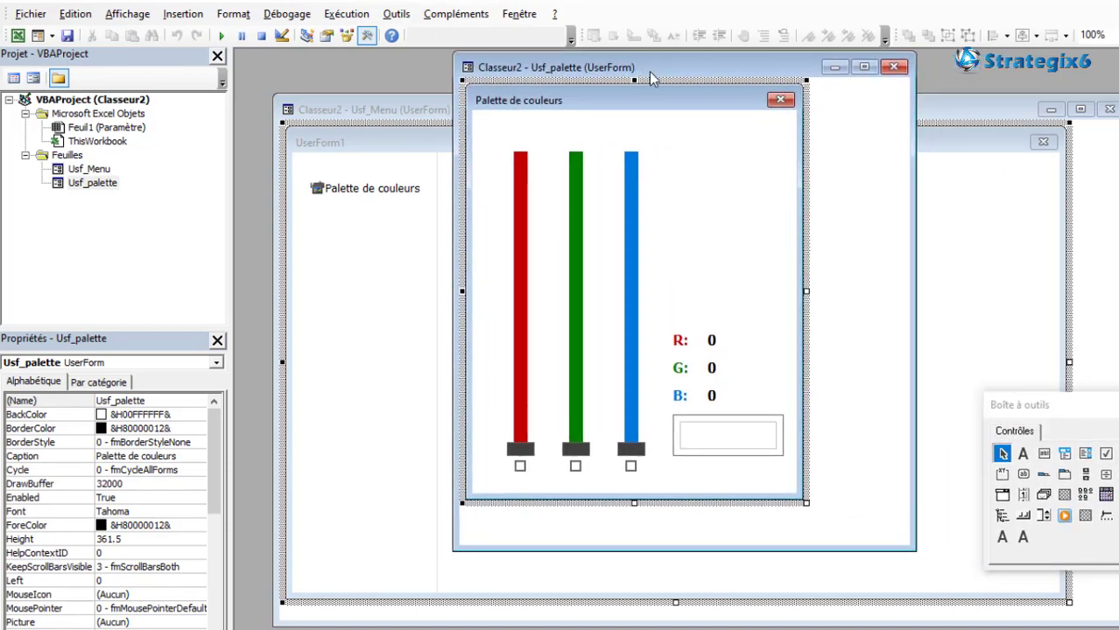
{"action": "left_click", "coordinate": [525, 274]}
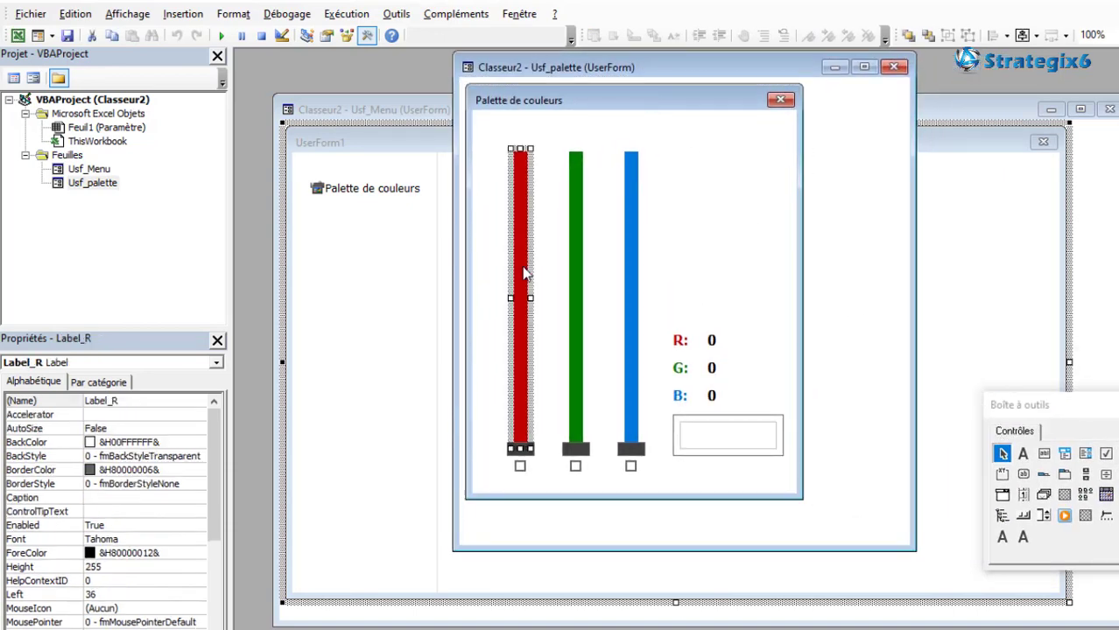
{"action": "left_click", "coordinate": [577, 263]}
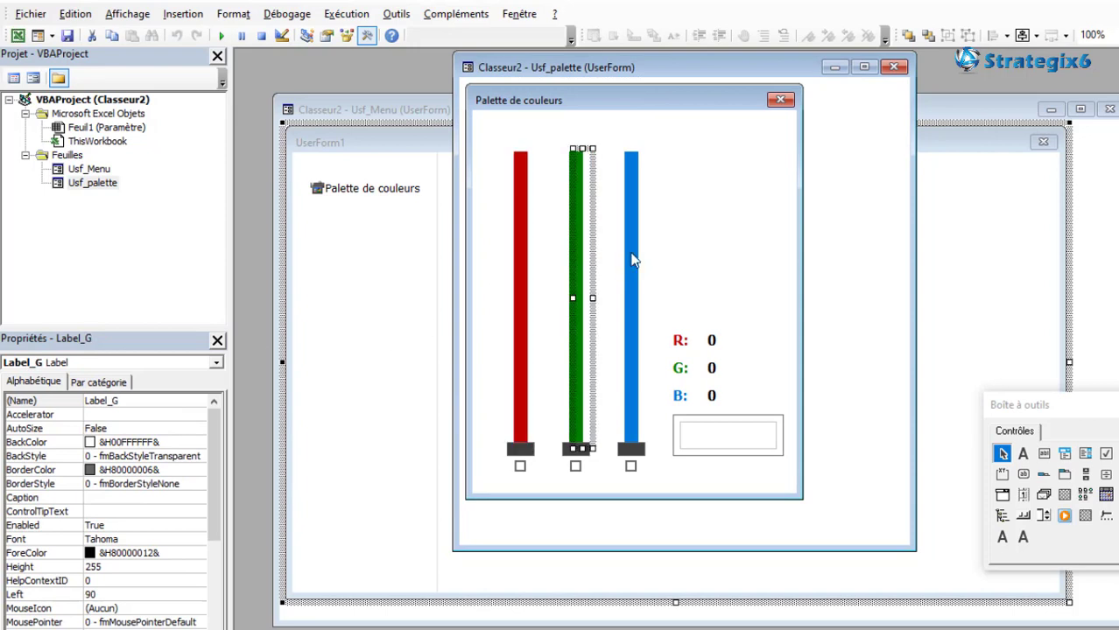
{"action": "left_click_drag", "start_coordinate": [593, 277], "coordinate": [589, 284]}
{"action": "left_click", "coordinate": [633, 261]}
{"action": "left_click", "coordinate": [678, 257]}
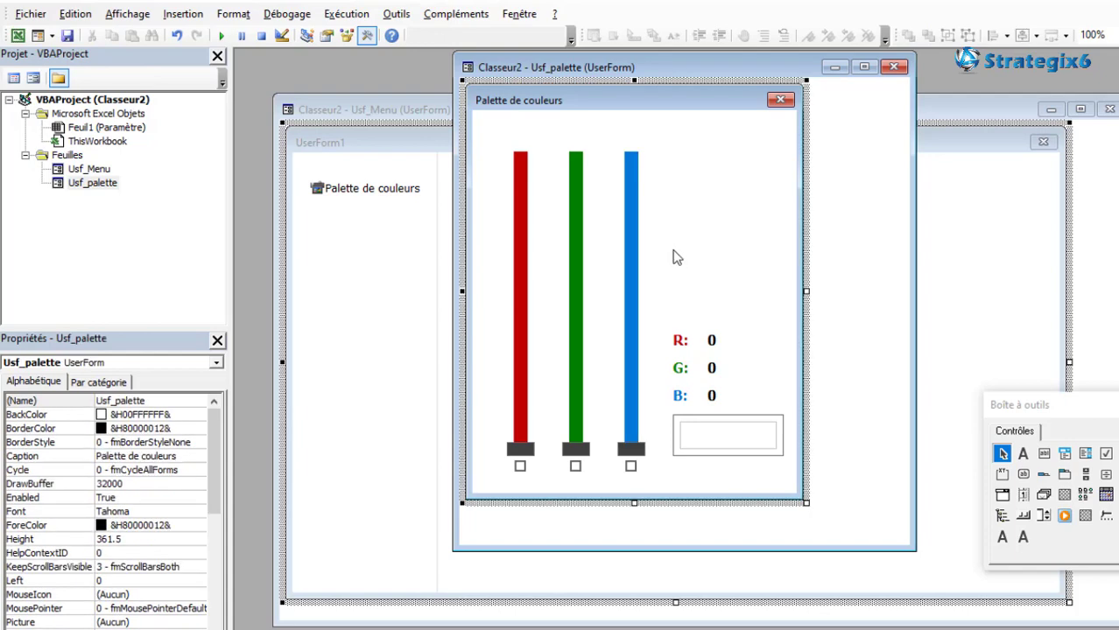
- Open Label_R's click code and delete the empty Image2_BeforeDragOver procedure
{"action": "double_click", "coordinate": [520, 259]}
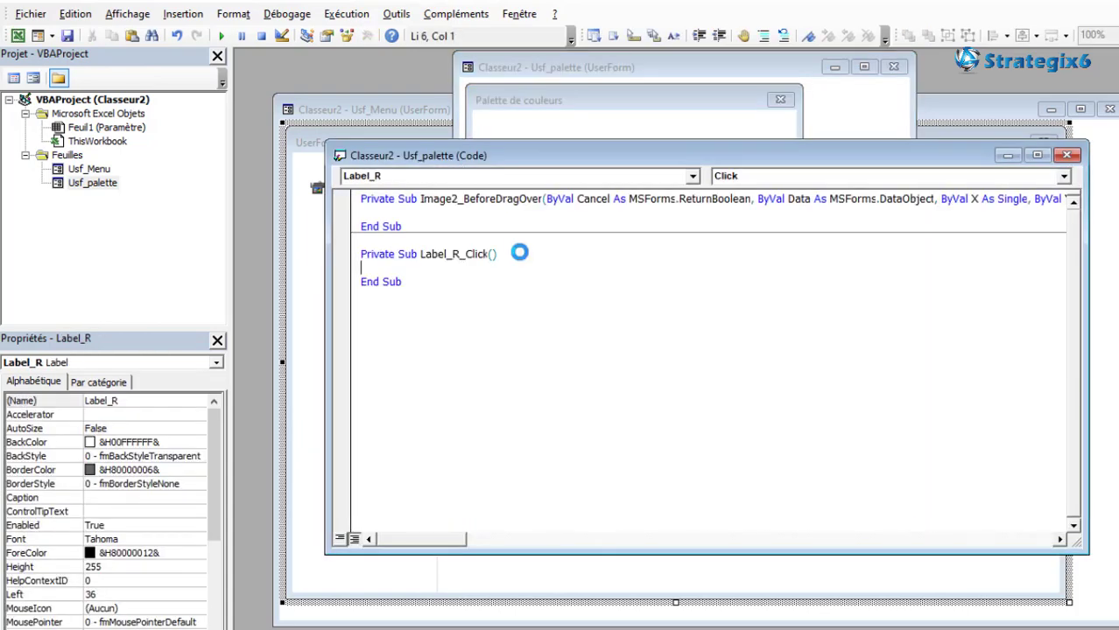
{"action": "left_click_drag", "start_coordinate": [425, 225], "coordinate": [356, 197]}
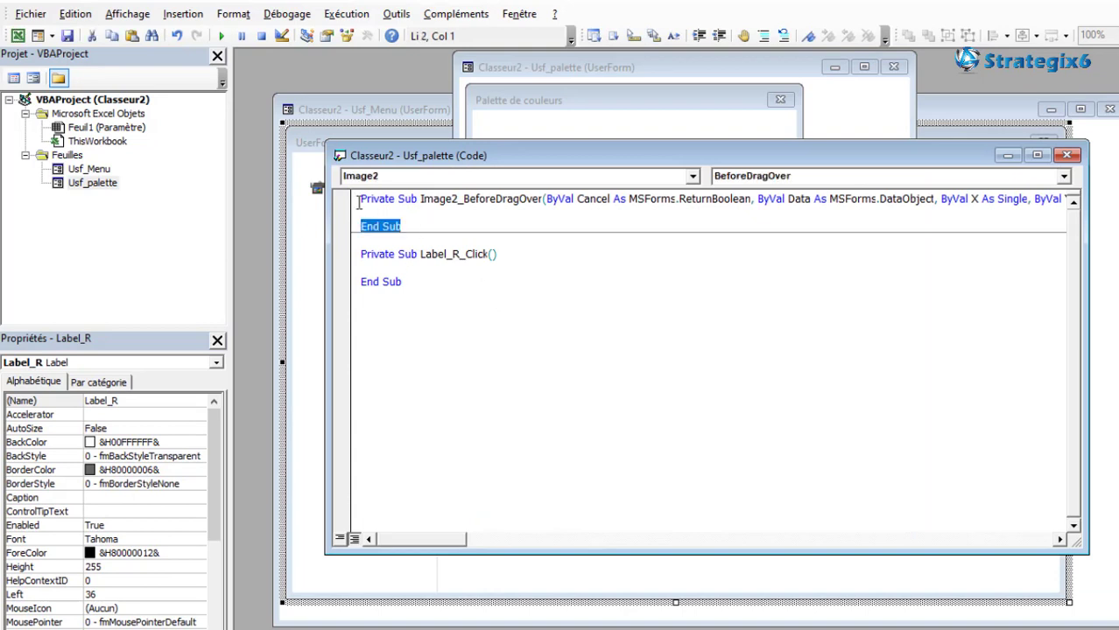
{"action": "key", "text": "Delete"}
- Write Me.CheckBox_R = True inside the Label_R_Click procedure
{"action": "left_click", "coordinate": [432, 242]}
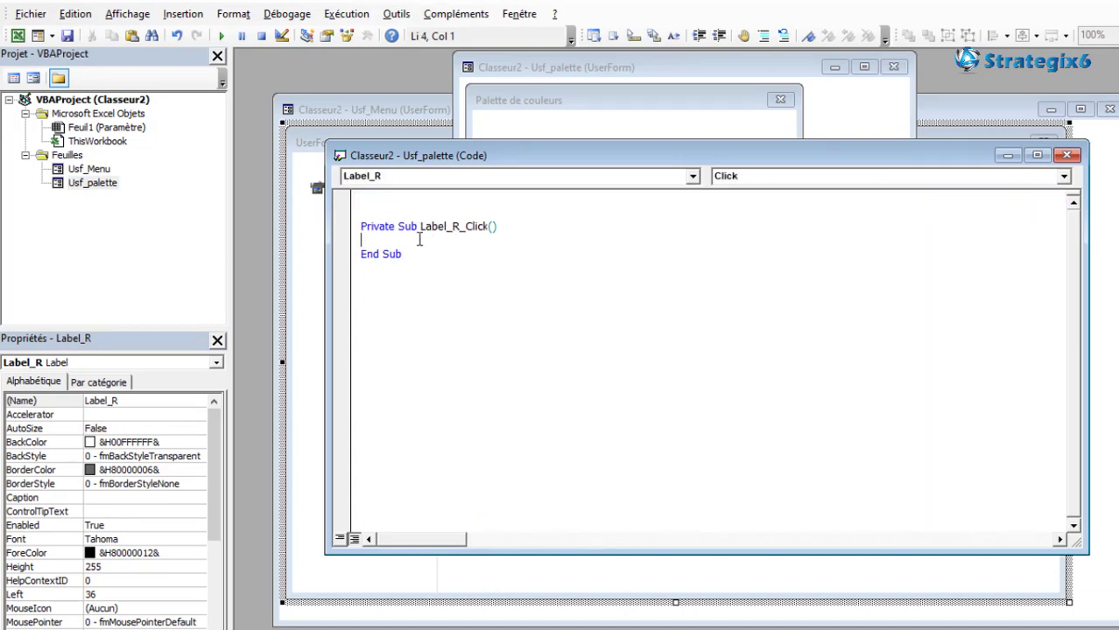
{"action": "left_click_drag", "start_coordinate": [519, 155], "coordinate": [715, 160]}
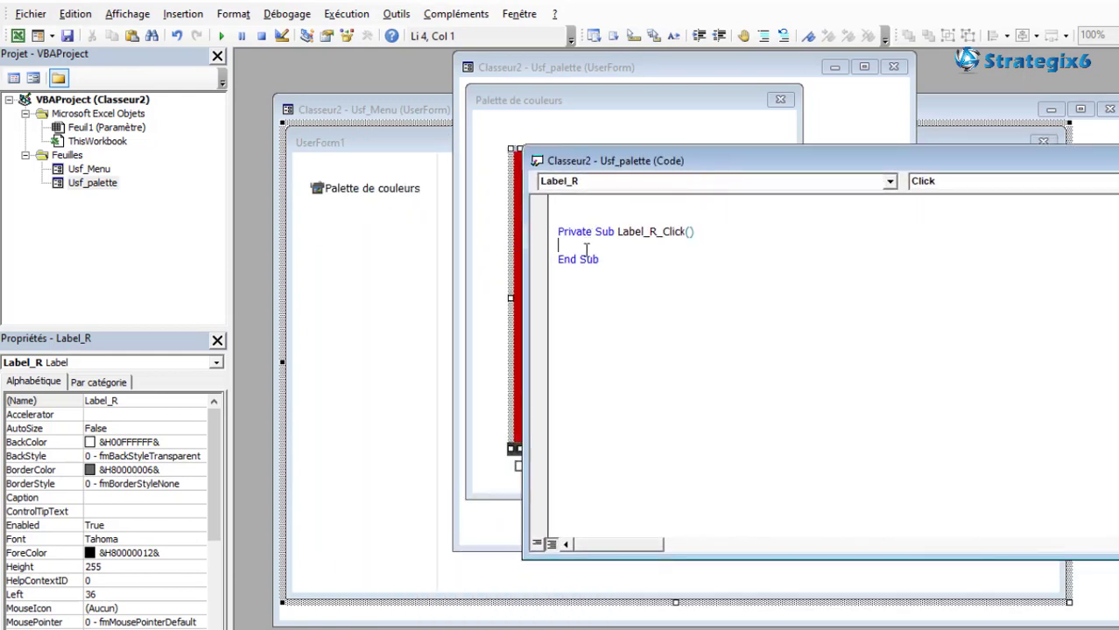
{"action": "left_click_drag", "start_coordinate": [606, 162], "coordinate": [782, 143]}
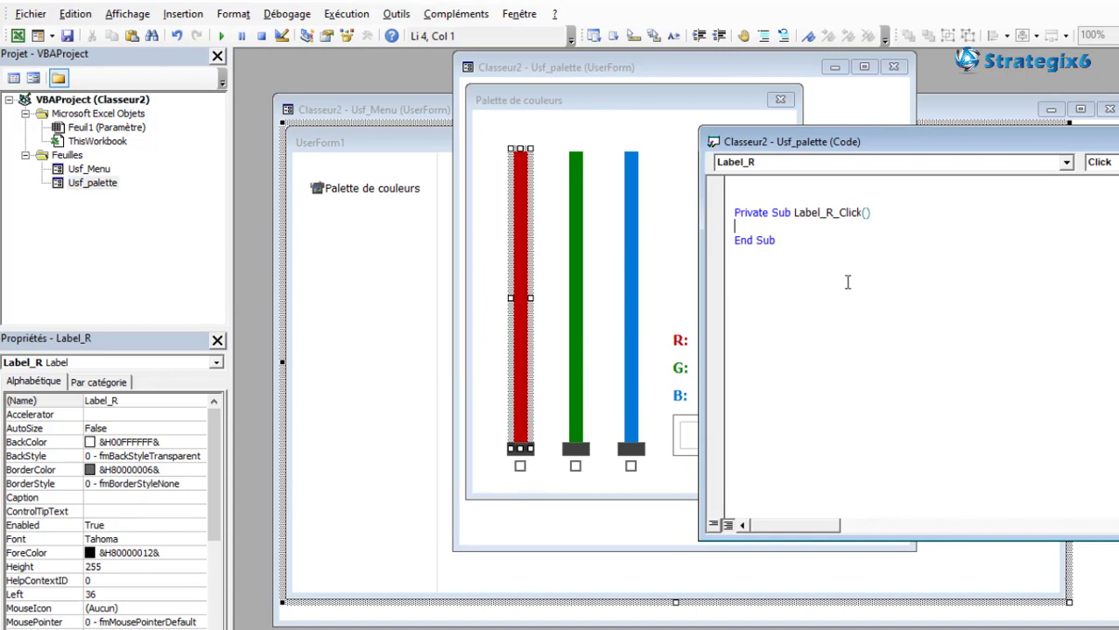
{"action": "type", "text": "me.che"}
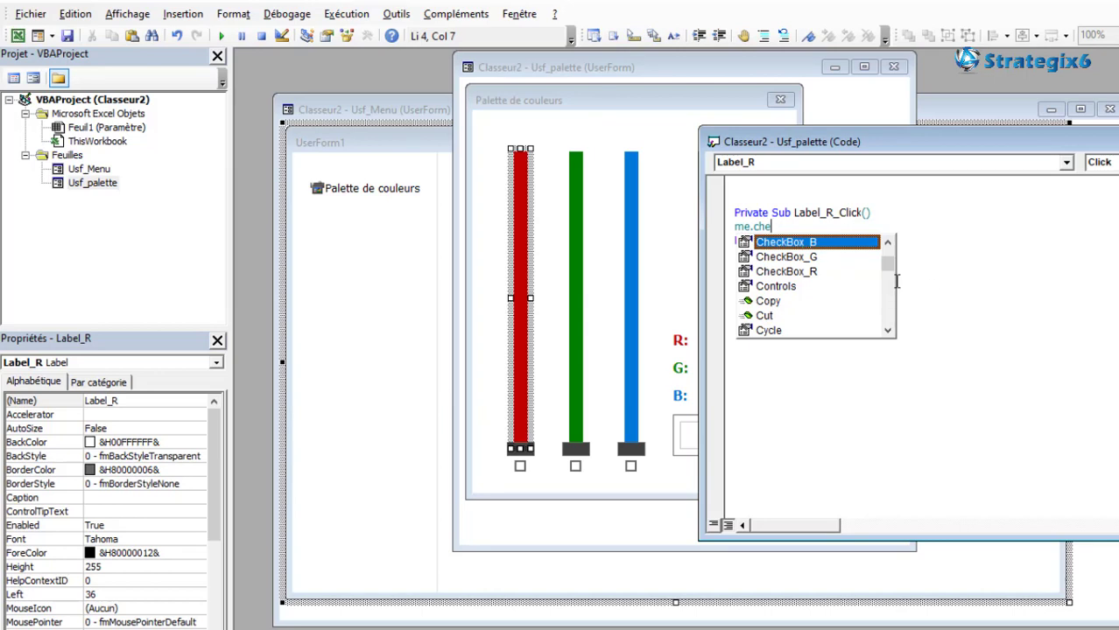
{"action": "left_click", "coordinate": [805, 274]}
{"action": "double_click", "coordinate": [805, 274]}
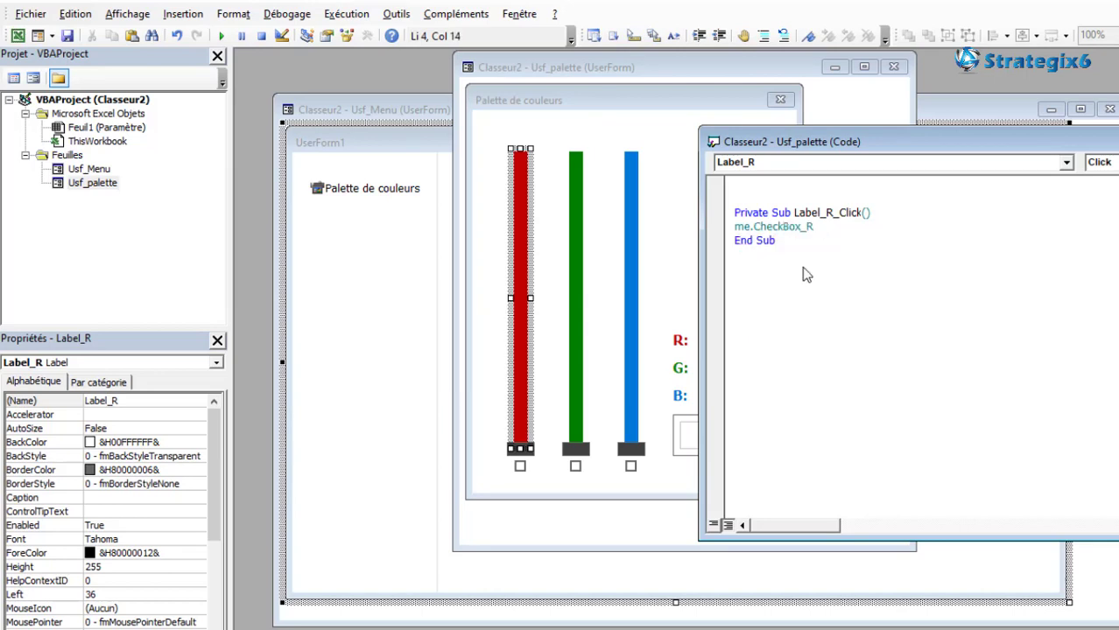
{"action": "type", "text": "ue"}
{"action": "left_click", "coordinate": [851, 240]}
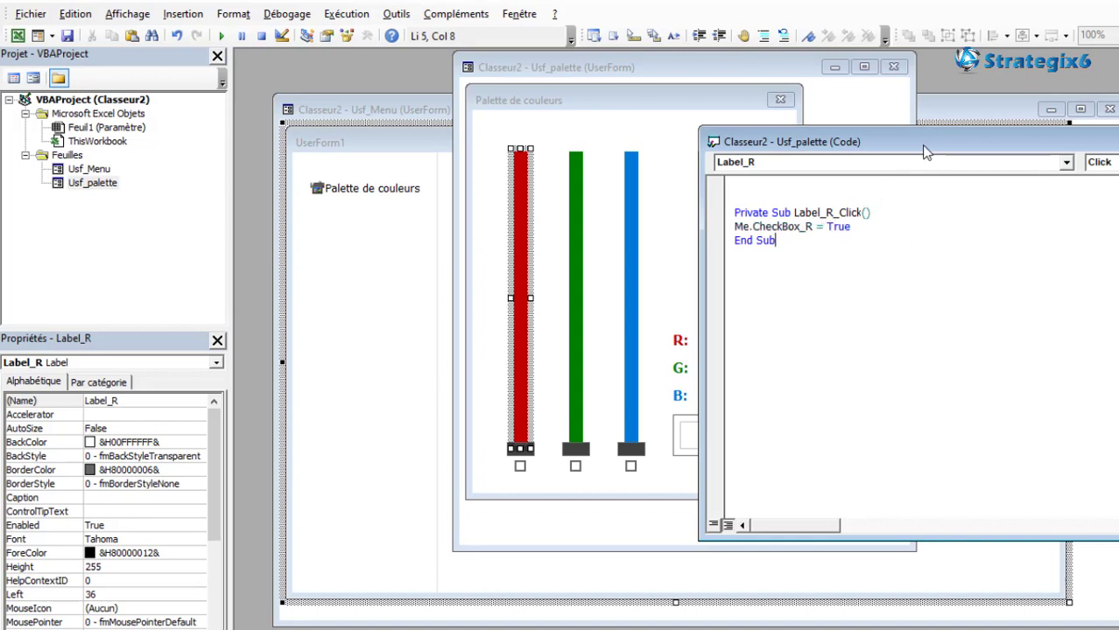
{"action": "left_click_drag", "start_coordinate": [927, 143], "coordinate": [732, 147]}
{"action": "left_click", "coordinate": [676, 230]}
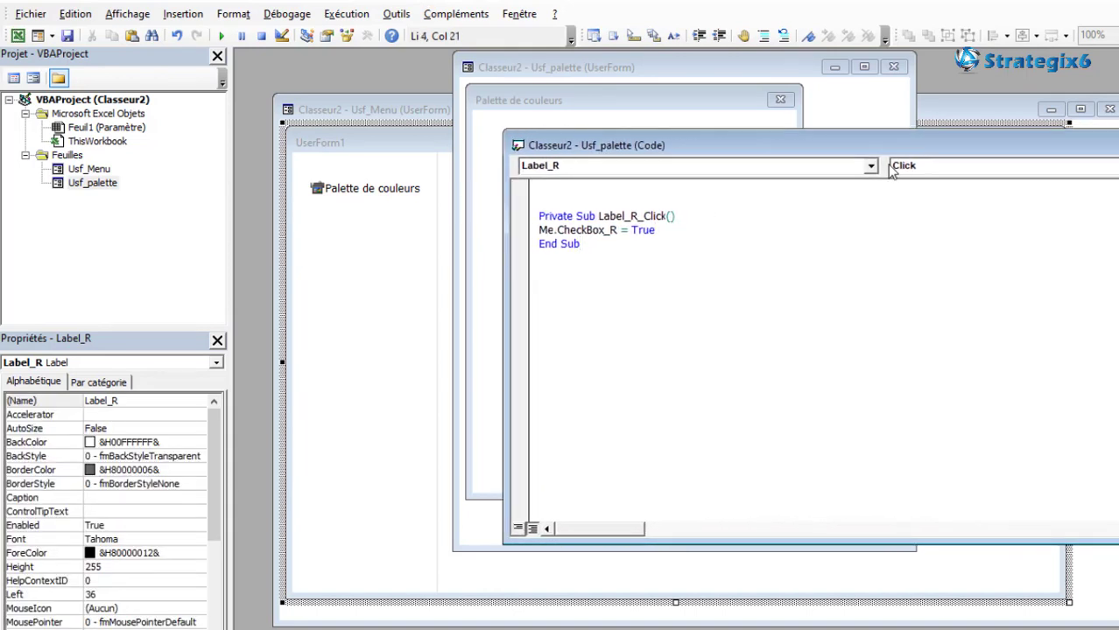
{"action": "left_click_drag", "start_coordinate": [909, 147], "coordinate": [725, 133]}
{"action": "left_click", "coordinate": [749, 158]}
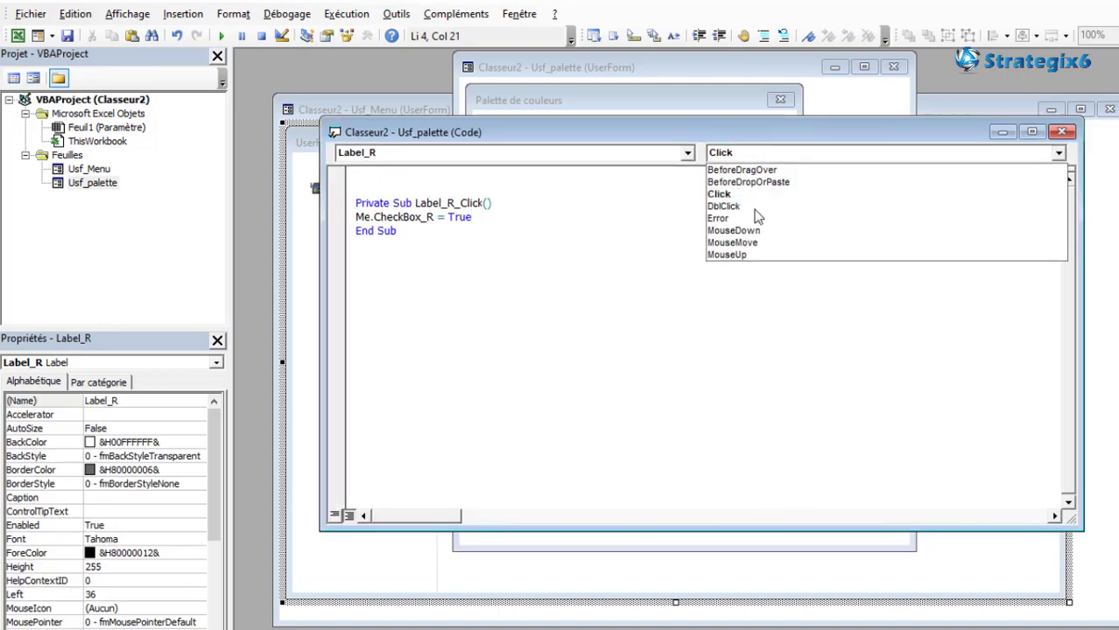
- Add a Label_R_MouseMove procedure and look over the form's red, green and blue bars
{"action": "left_click", "coordinate": [750, 245]}
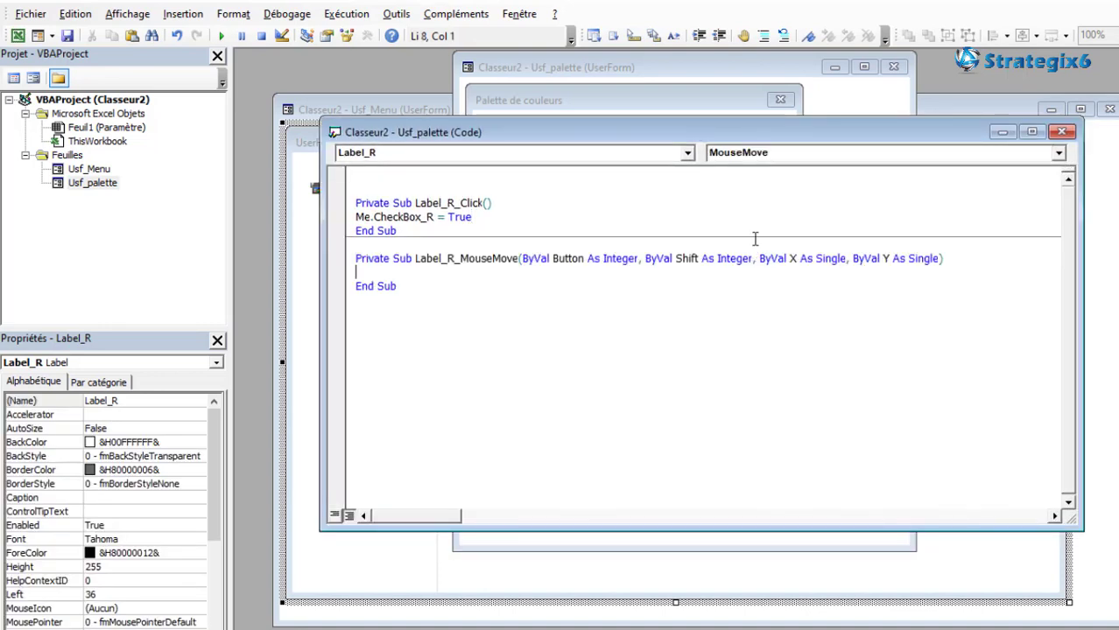
{"action": "mouse_move", "coordinate": [555, 139]}
{"action": "left_mouse_down"}
{"action": "mouse_move", "coordinate": [724, 138]}
{"action": "mouse_move", "coordinate": [620, 176]}
{"action": "left_mouse_up"}
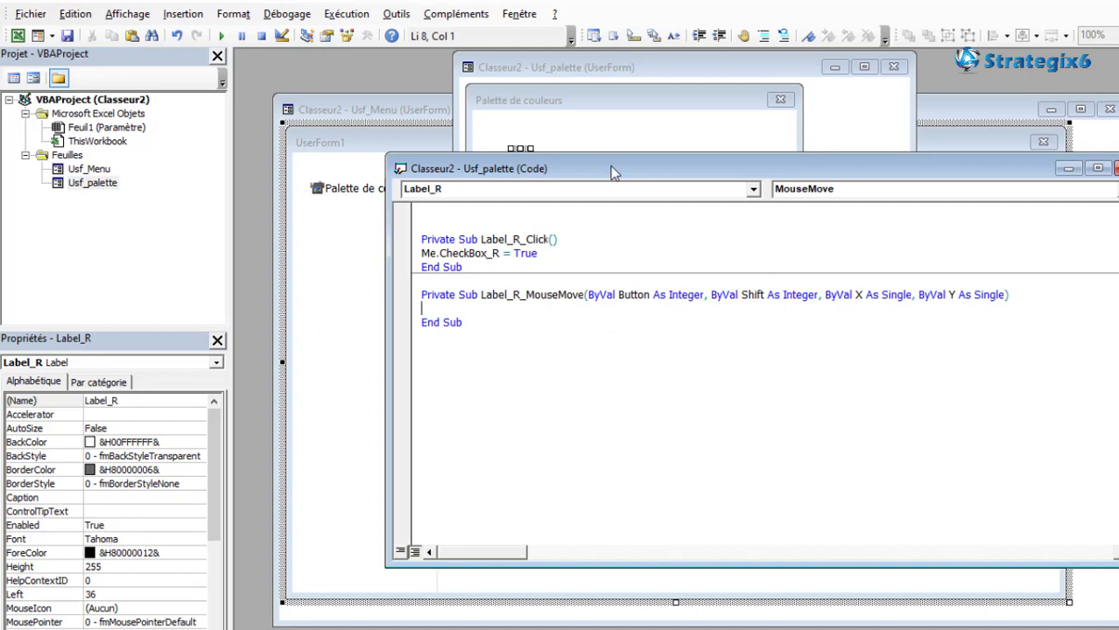
{"action": "left_click_drag", "start_coordinate": [611, 168], "coordinate": [987, 281]}
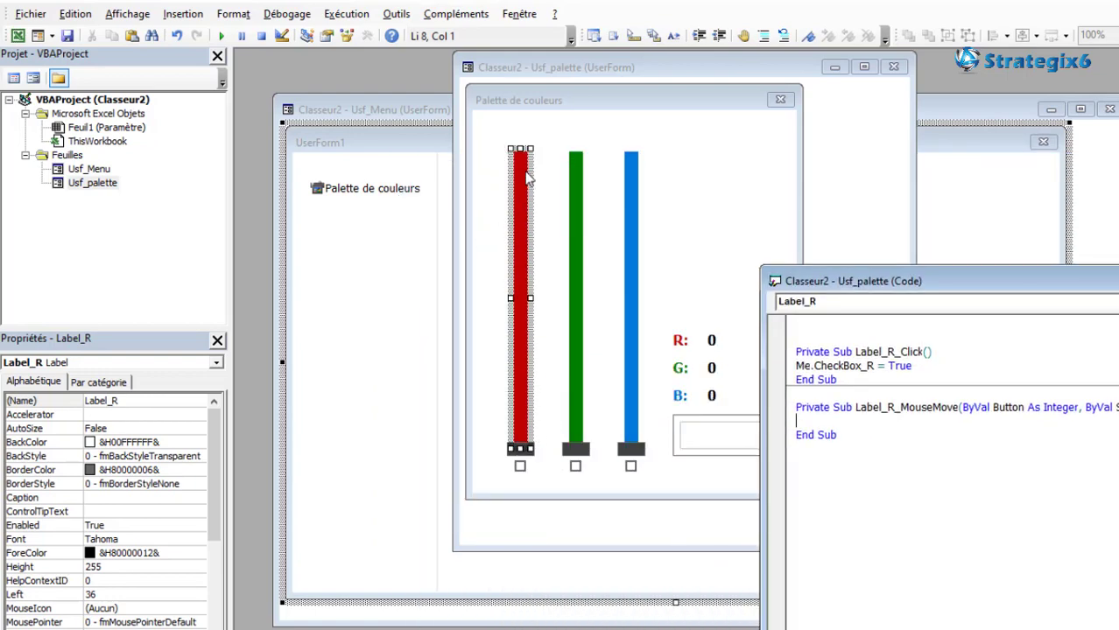
{"action": "left_click_drag", "start_coordinate": [1002, 281], "coordinate": [626, 167]}
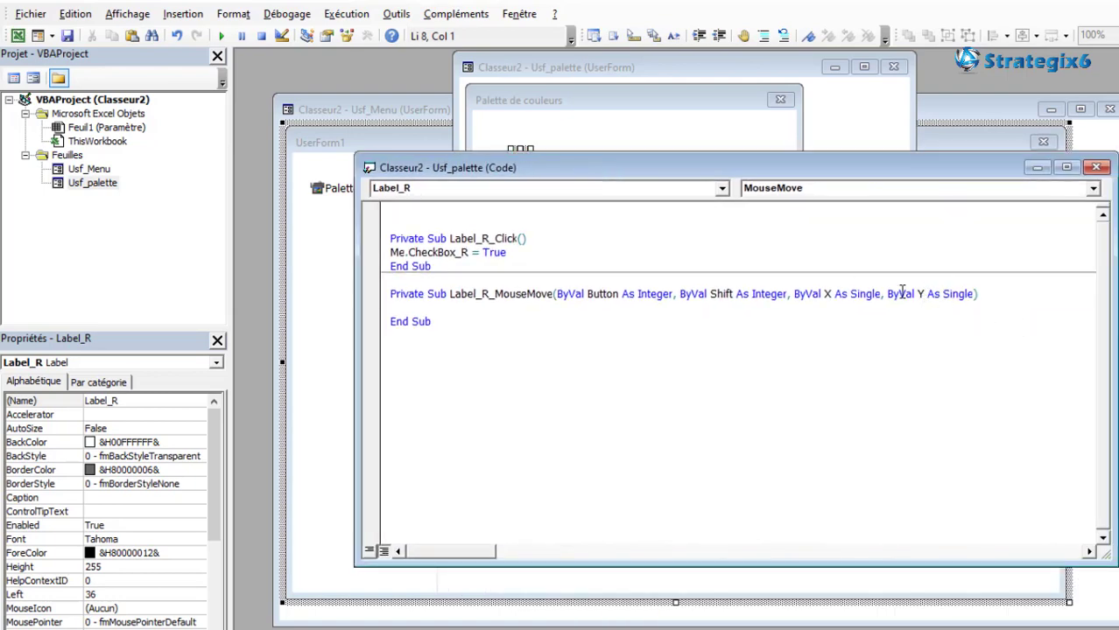
{"action": "left_click_drag", "start_coordinate": [720, 170], "coordinate": [930, 390]}
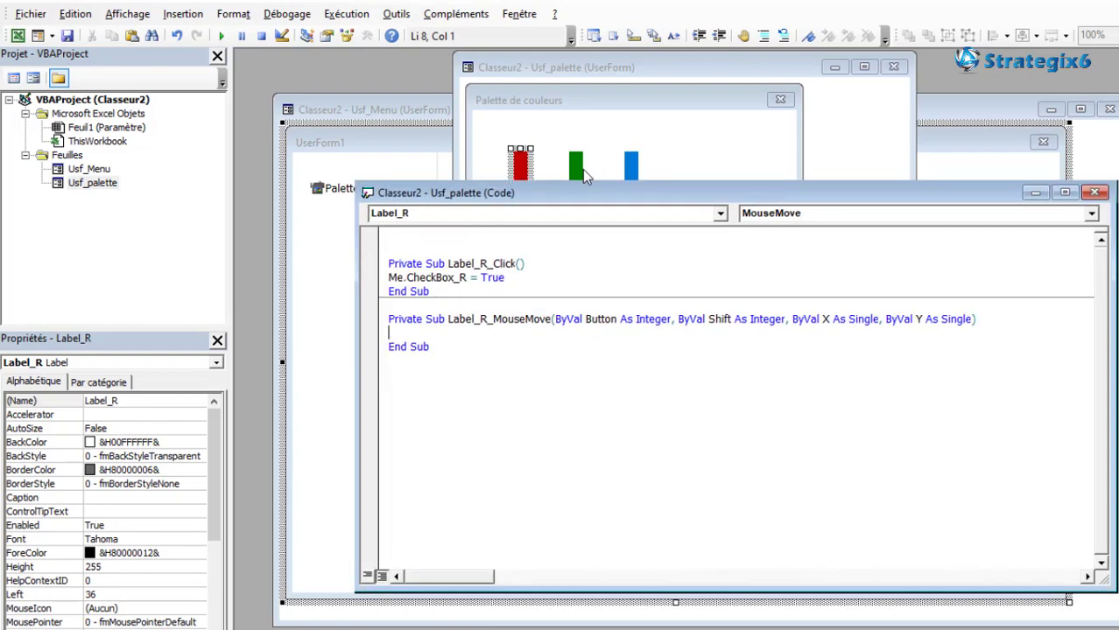
{"action": "left_click_drag", "start_coordinate": [814, 393], "coordinate": [568, 142]}
{"action": "type", "text": "if"}
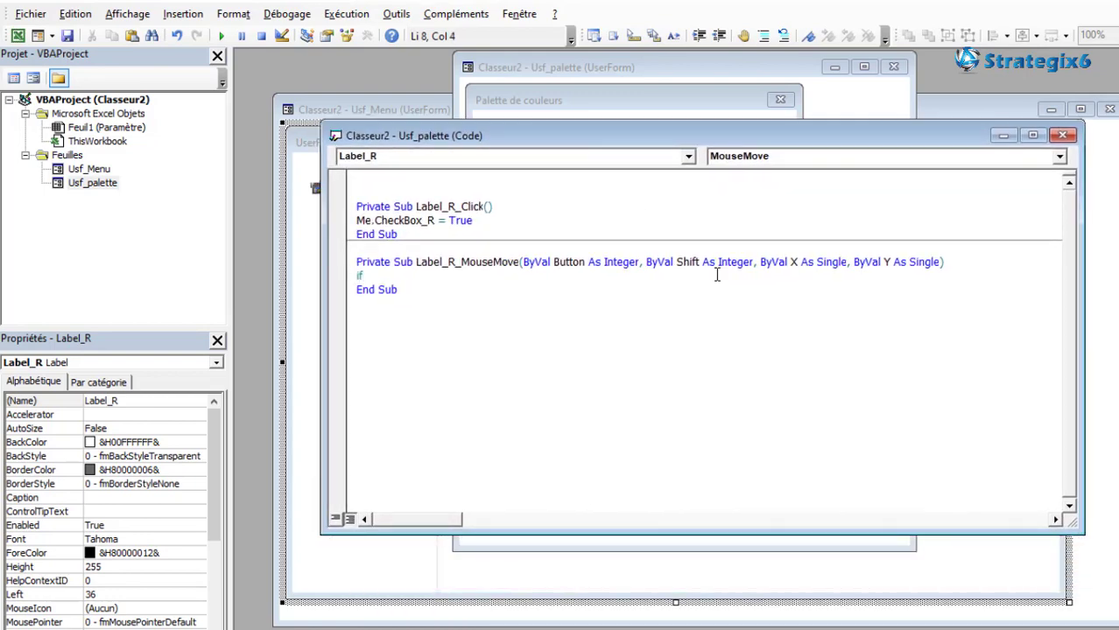
- Write If Y < Me.Label_R.Height Then with its End If in Label_R_MouseMove
{"action": "type", "text": "y<"}
{"action": "type", "text": "me.la"}
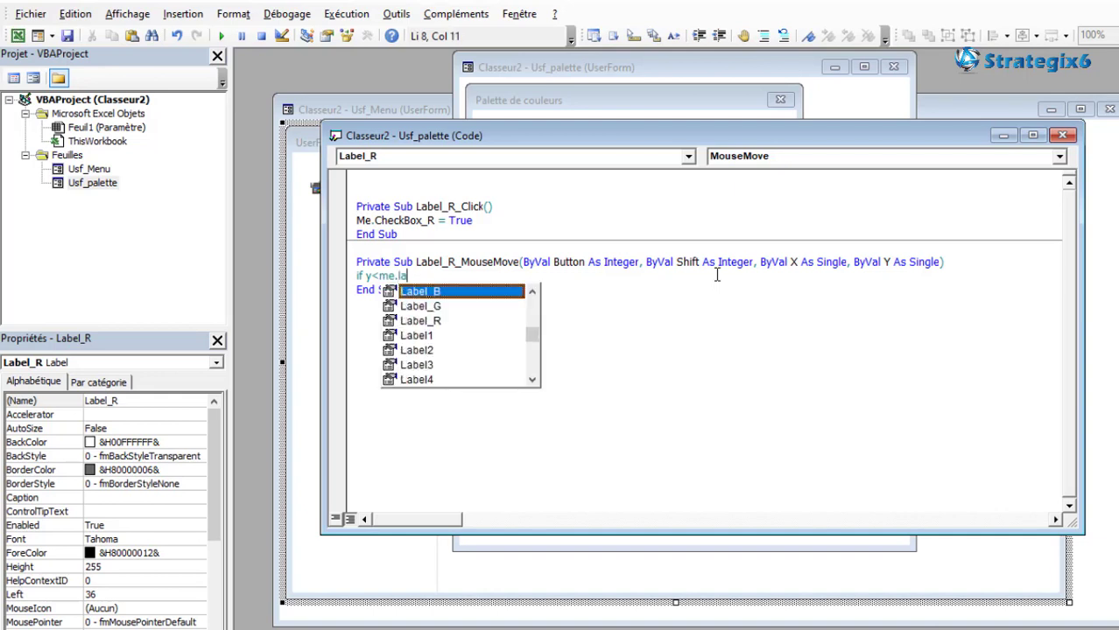
{"action": "key", "text": "Down"}
{"action": "key", "text": "Down"}
{"action": "key", "text": "Tab"}
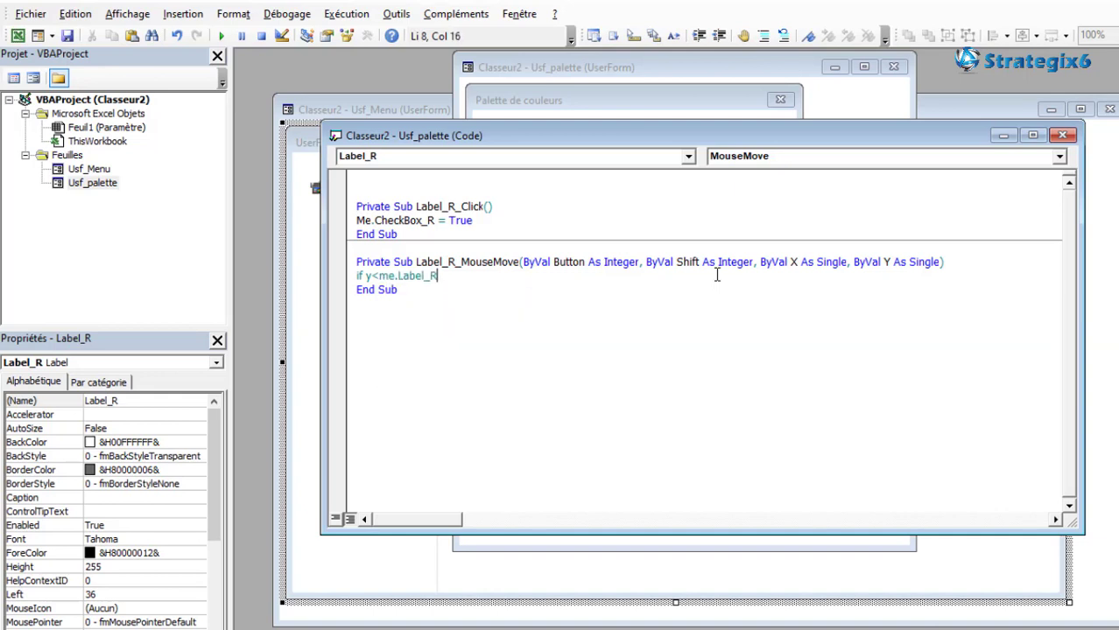
{"action": "type", "text": ".he"}
{"action": "key", "text": "Tab"}
{"action": "key", "text": "BackSpace"}
{"action": "key", "text": "BackSpace"}
{"action": "key", "text": "BackSpace"}
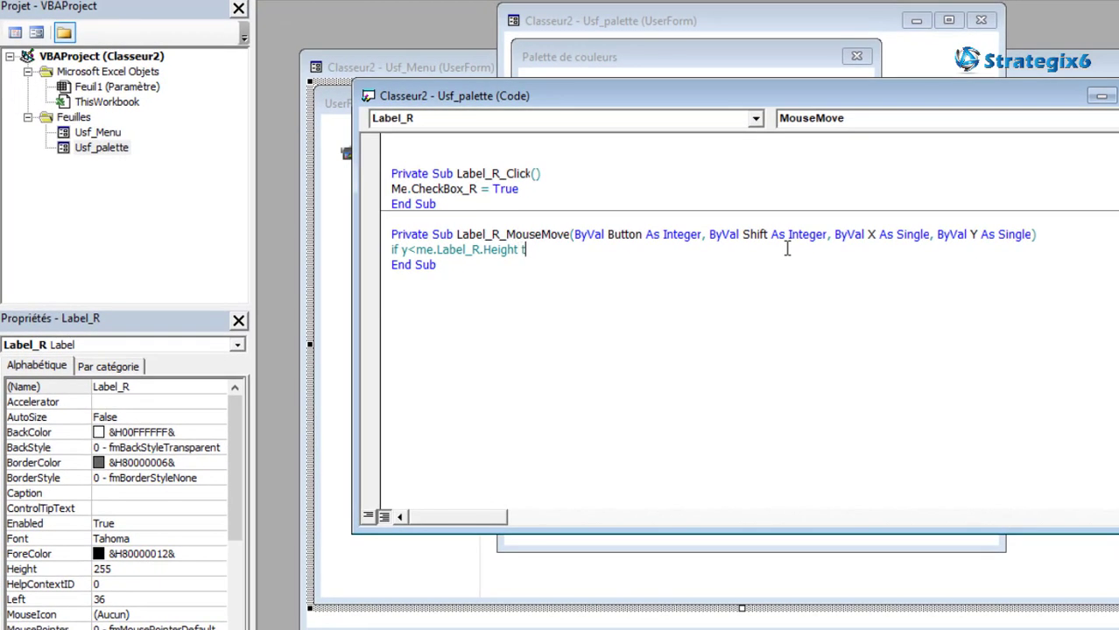
{"action": "key", "text": "Return"}
{"action": "key", "text": "Return"}
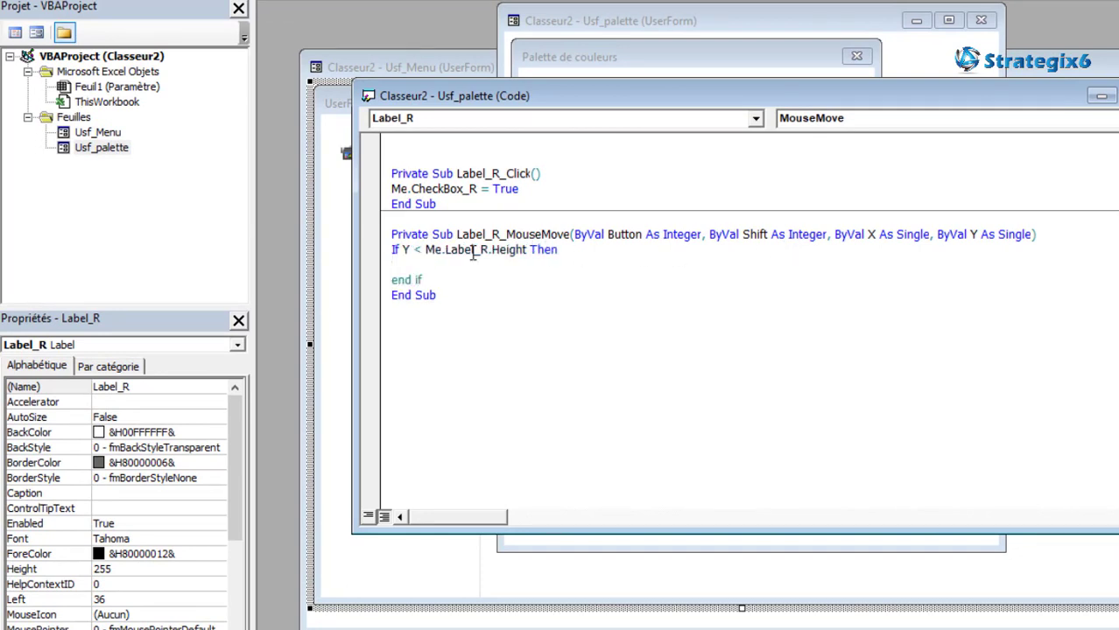
{"action": "left_click", "coordinate": [512, 203]}
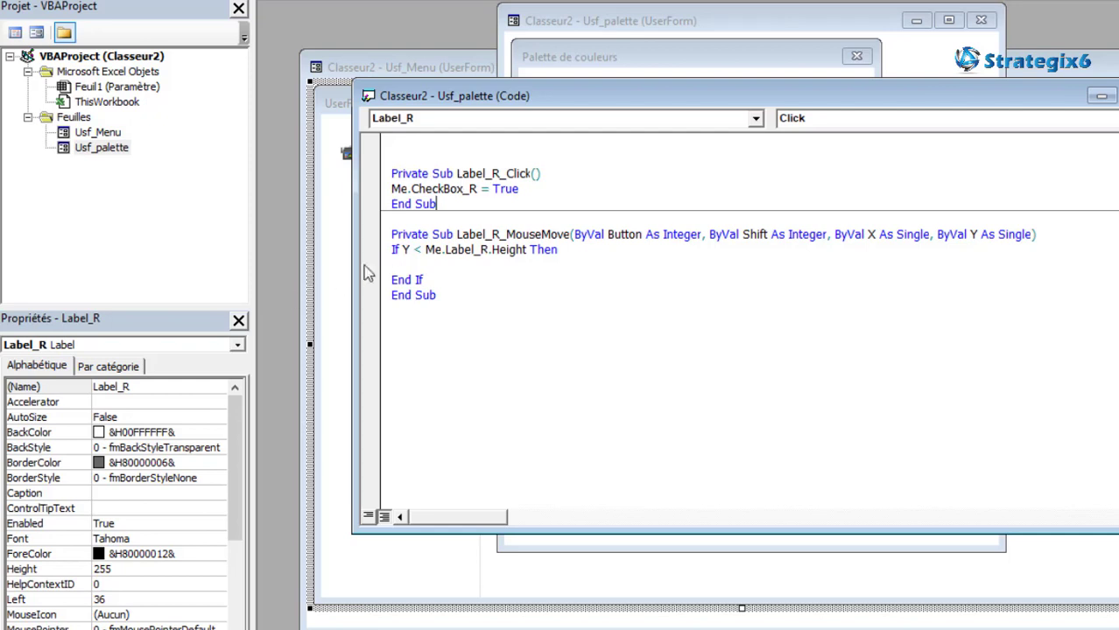
- Wrap that block in If Me.CheckBox_R = False Then … End If
{"action": "left_click", "coordinate": [389, 252]}
{"action": "key", "text": "Return"}
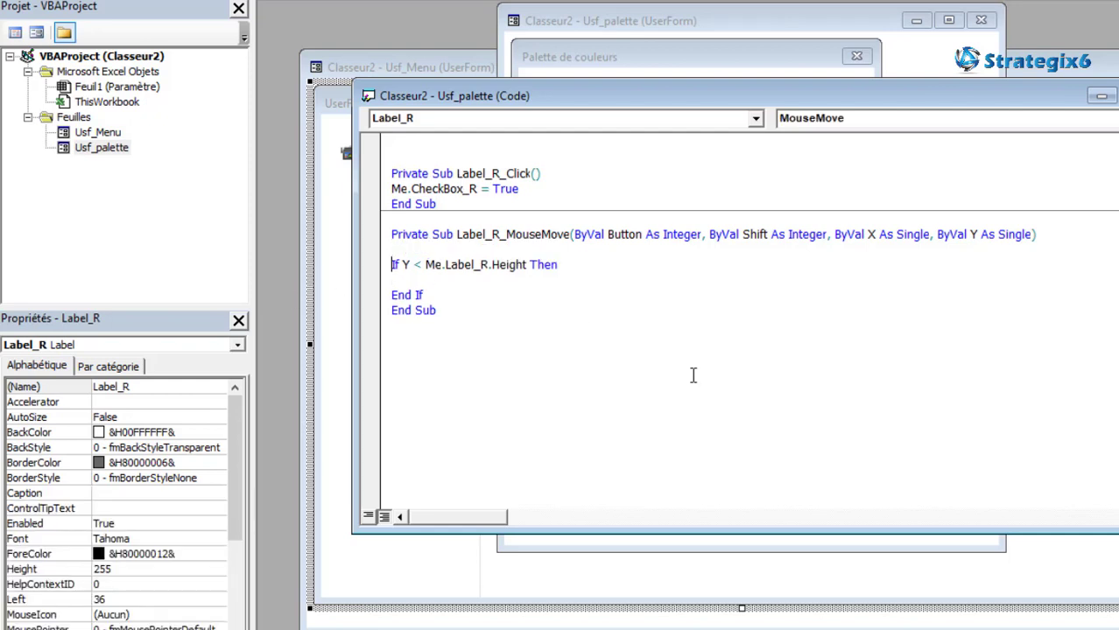
{"action": "left_click", "coordinate": [412, 251]}
{"action": "key", "text": "Return"}
{"action": "type", "text": "if me"}
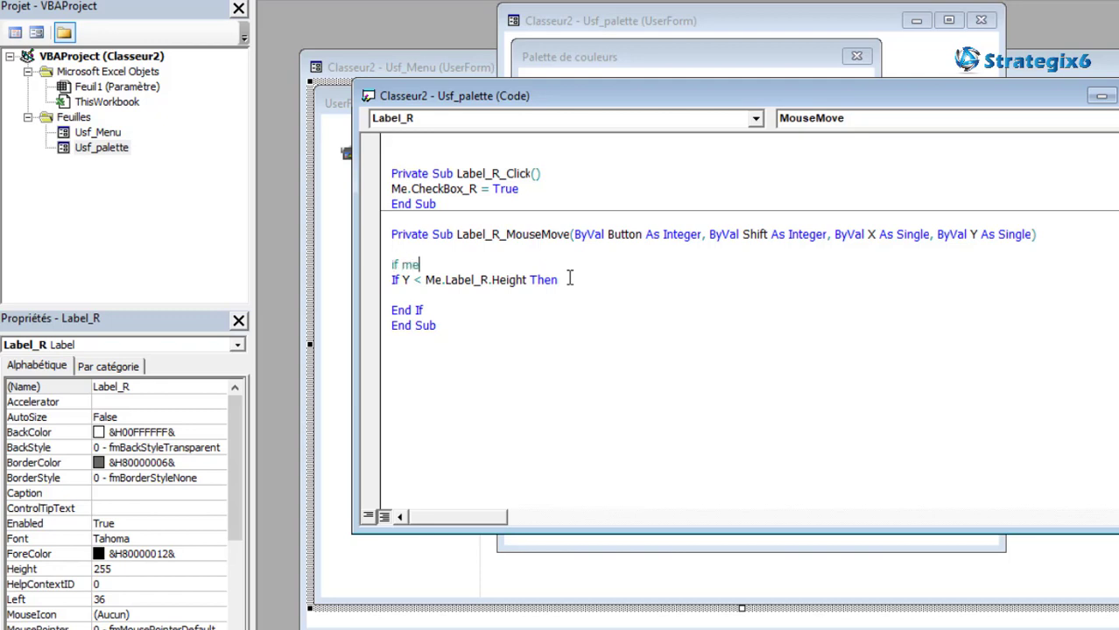
{"action": "type", "text": ".c"}
{"action": "type", "text": "h"}
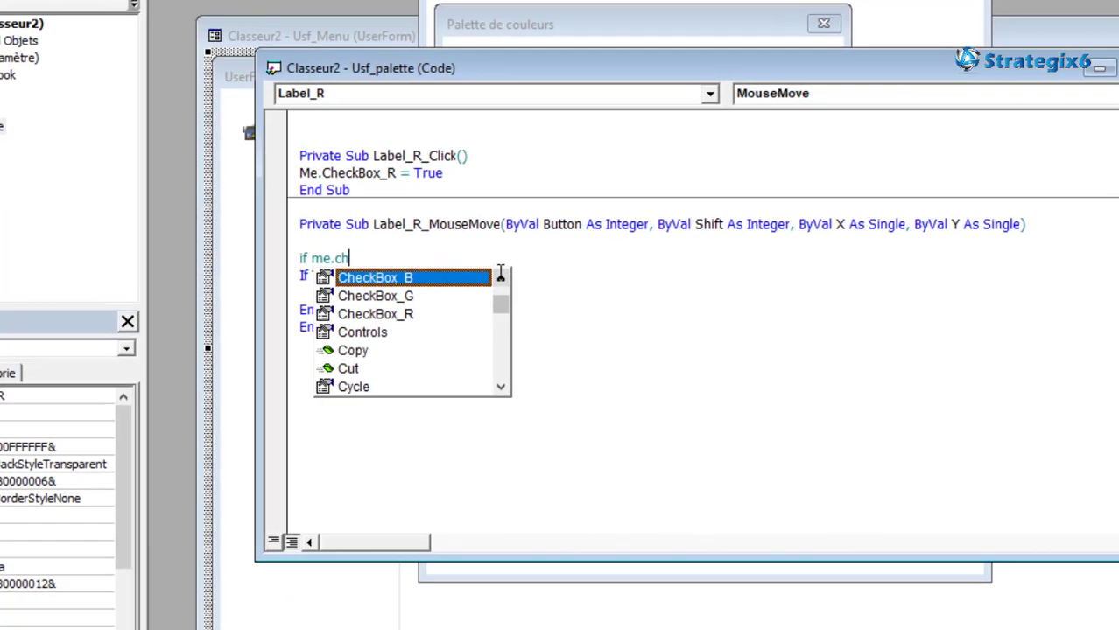
{"action": "type", "text": "e"}
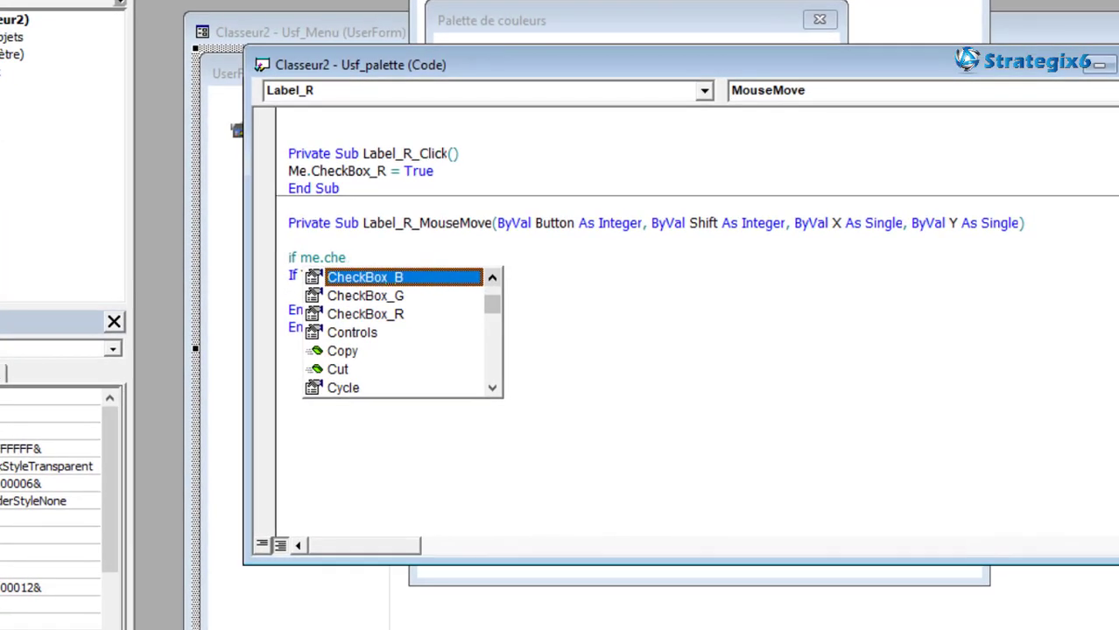
{"action": "key", "text": "Down"}
{"action": "key", "text": "Down"}
{"action": "key", "text": "Tab"}
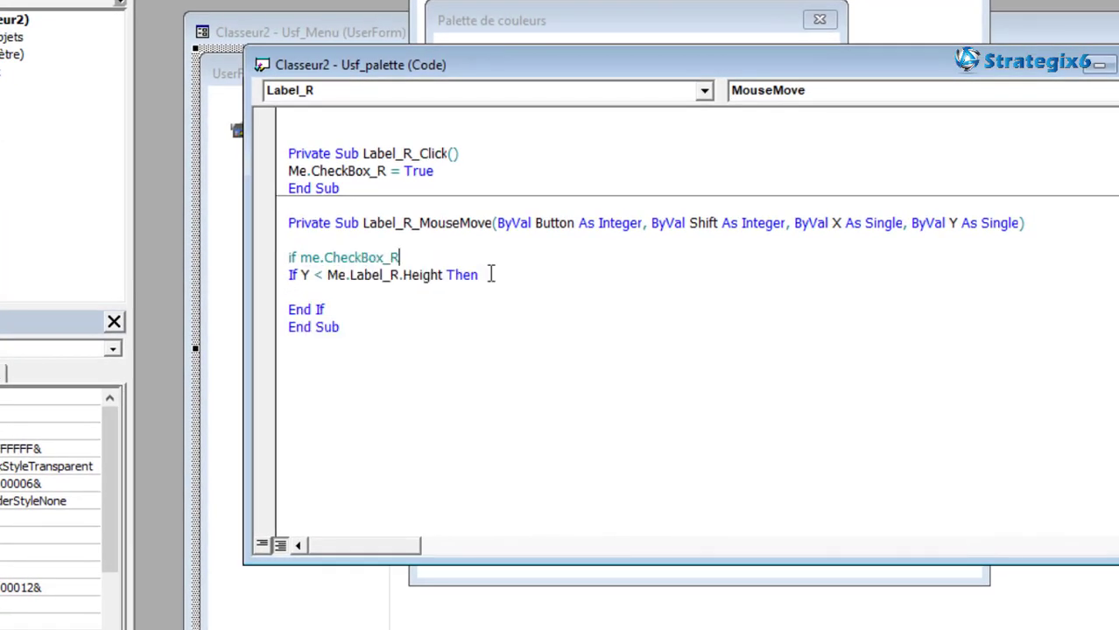
{"action": "type", "text": "=false"}
{"action": "left_click", "coordinate": [384, 302]}
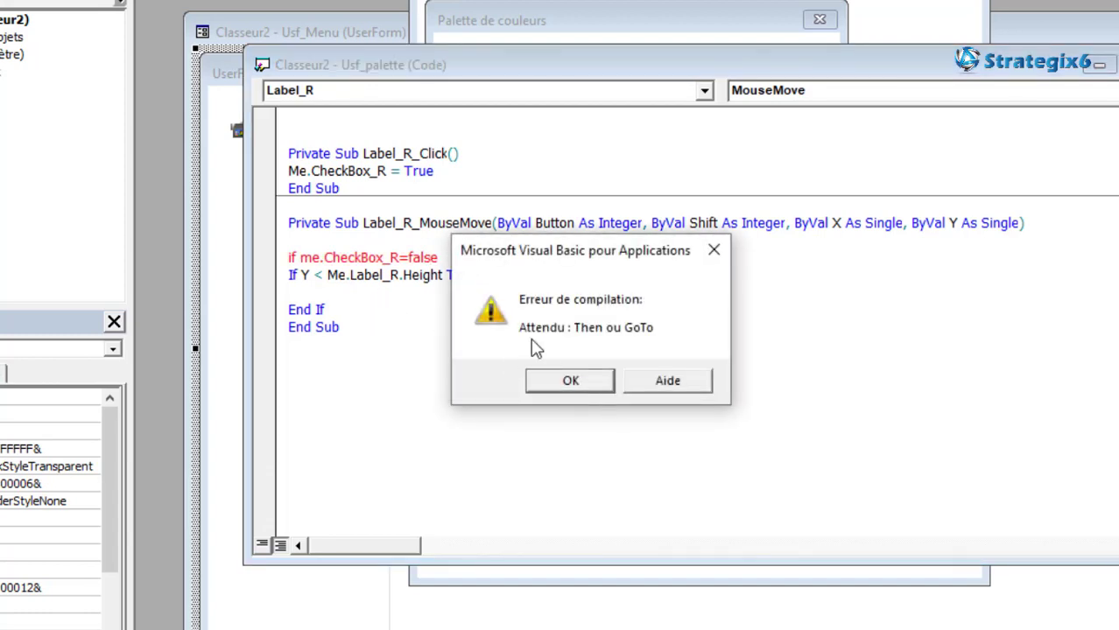
{"action": "left_click", "coordinate": [574, 379]}
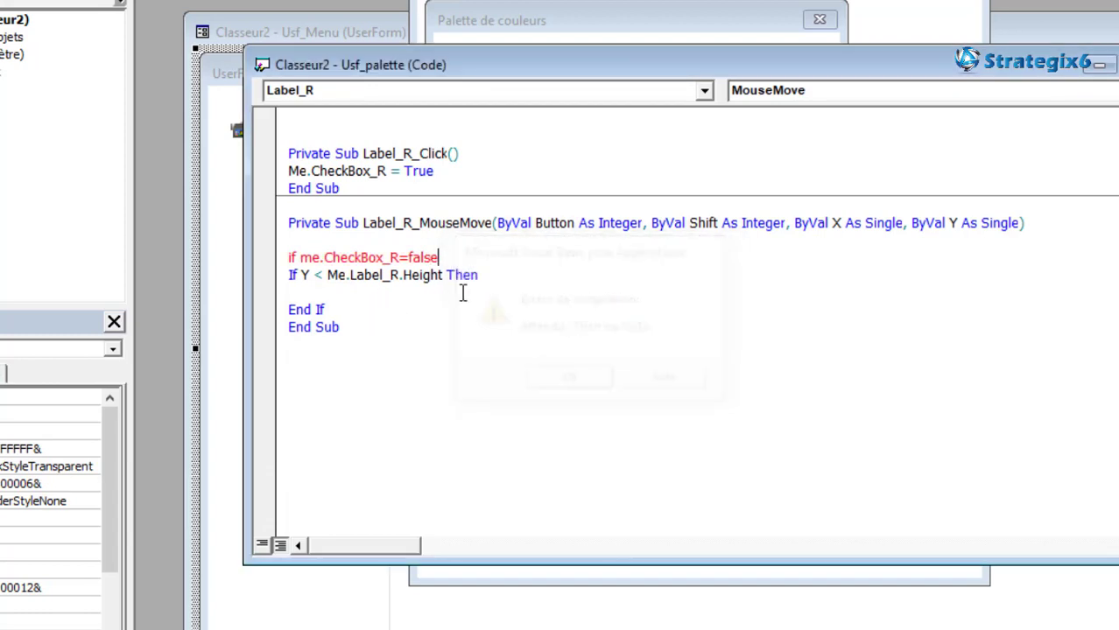
{"action": "type", "text": " then"}
{"action": "left_click", "coordinate": [342, 309]}
{"action": "key", "text": "Return"}
{"action": "type", "text": "end"}
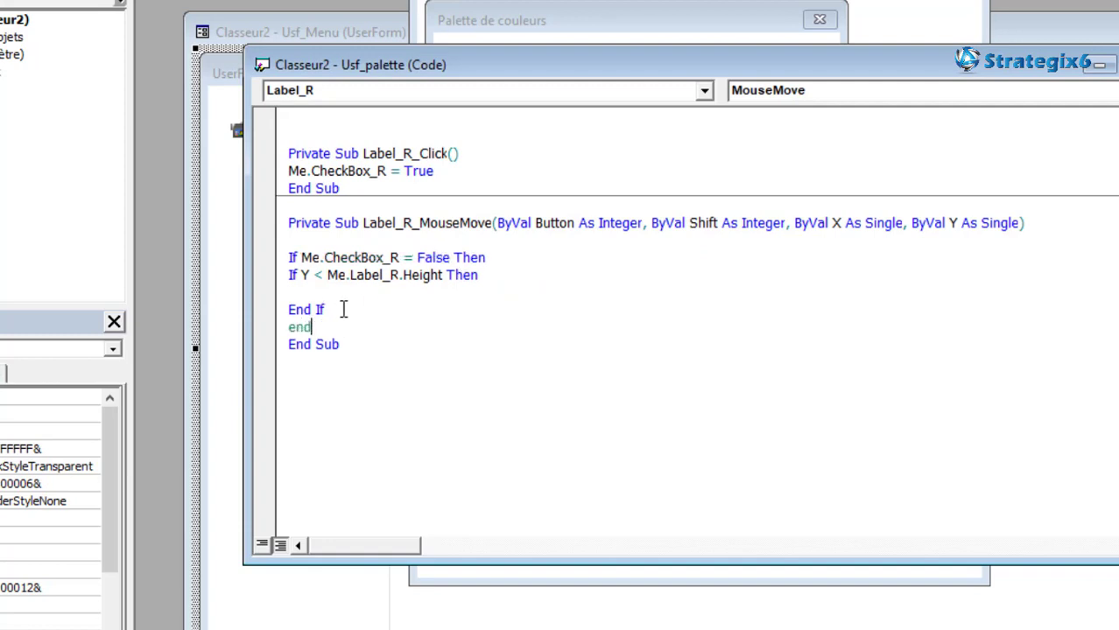
{"action": "type", "text": " if"}
- Indent the inner If Y < Me.Label_R.Height block with Tab
{"action": "left_click_drag", "start_coordinate": [324, 309], "coordinate": [327, 275]}
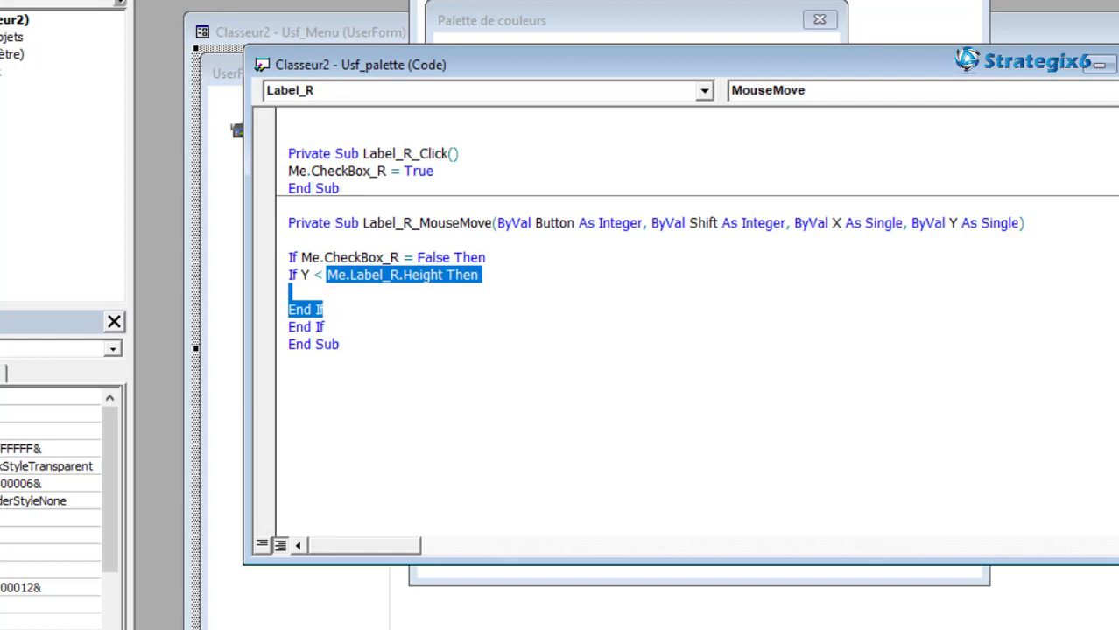
{"action": "key", "text": "shift+Home"}
{"action": "key", "text": "Tab"}
{"action": "left_click", "coordinate": [494, 238]}
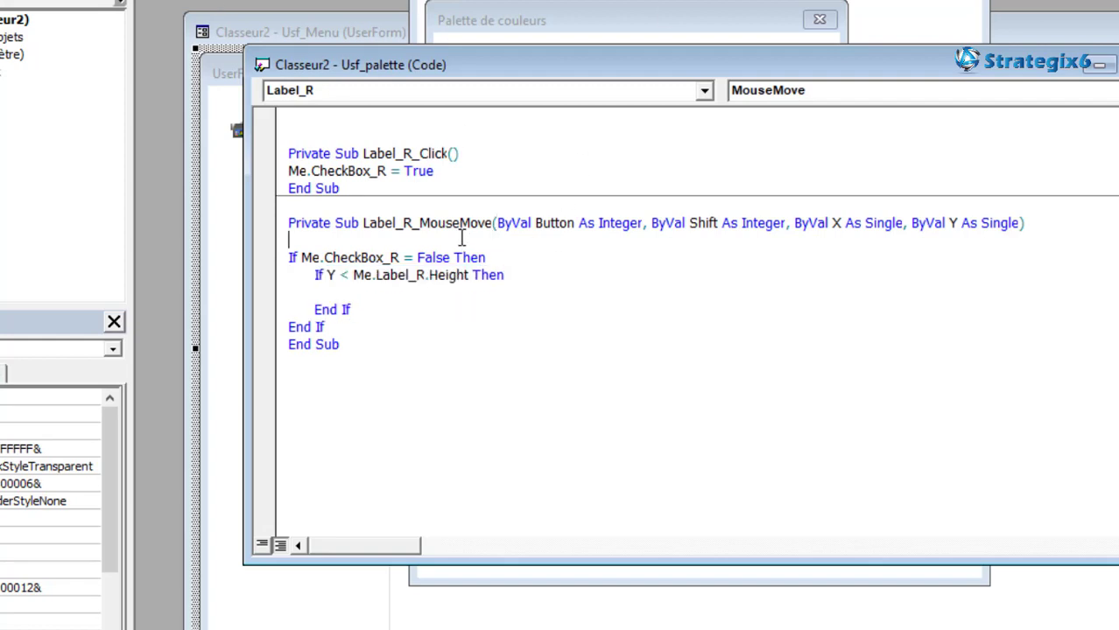
{"action": "left_click", "coordinate": [448, 241]}
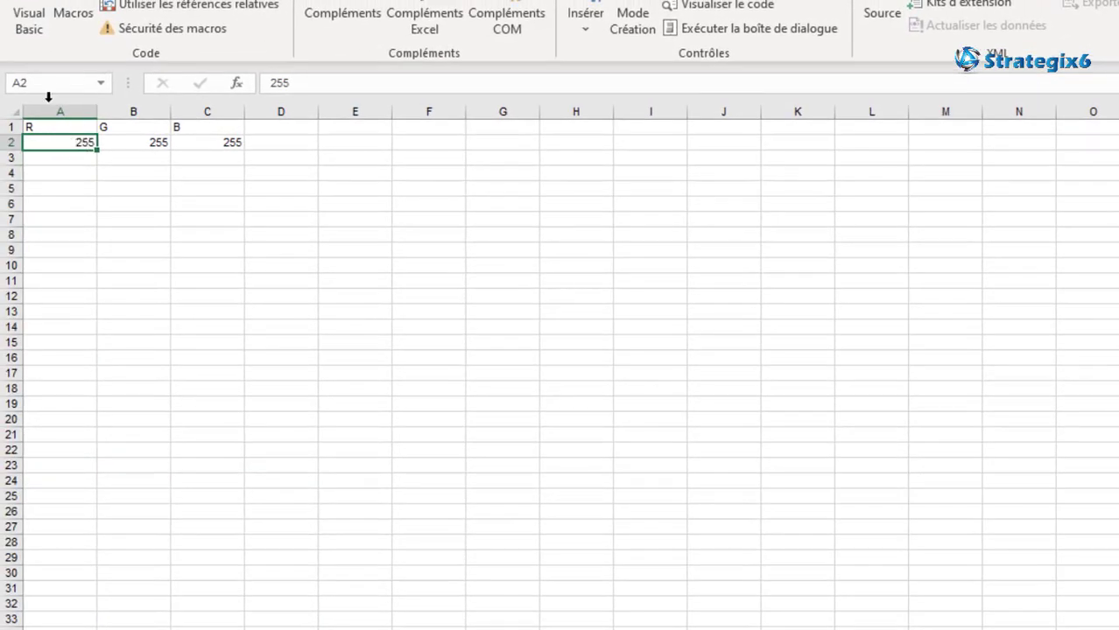
- Declare Dim f As Worksheet at the top of Label_R_MouseMove
{"action": "left_click", "coordinate": [28, 17]}
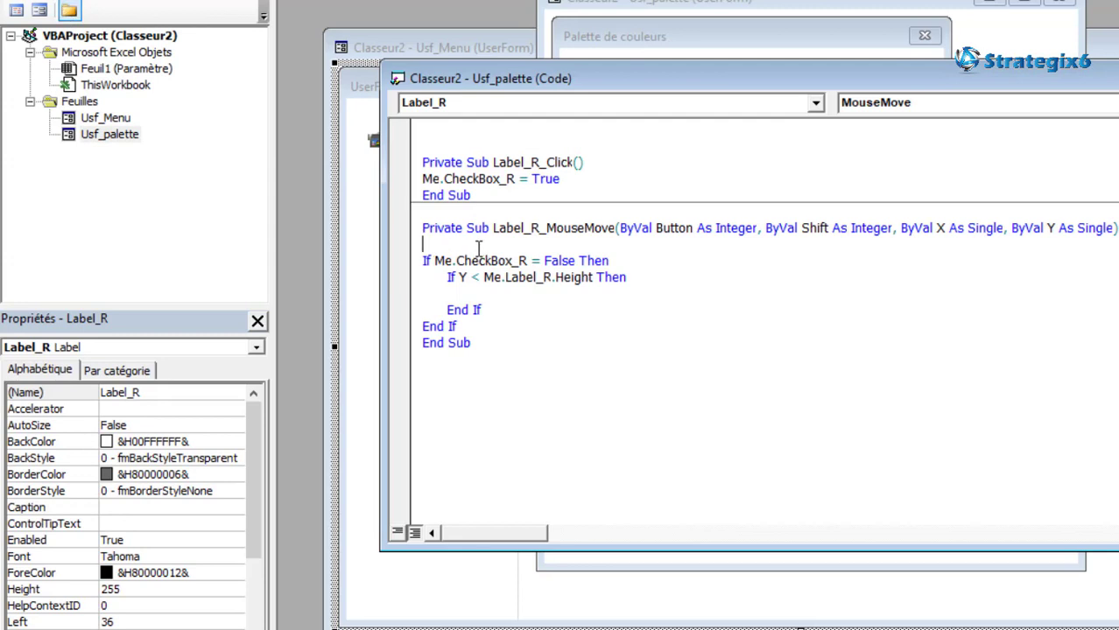
{"action": "key", "text": "Return"}
{"action": "type", "text": "dim f a"}
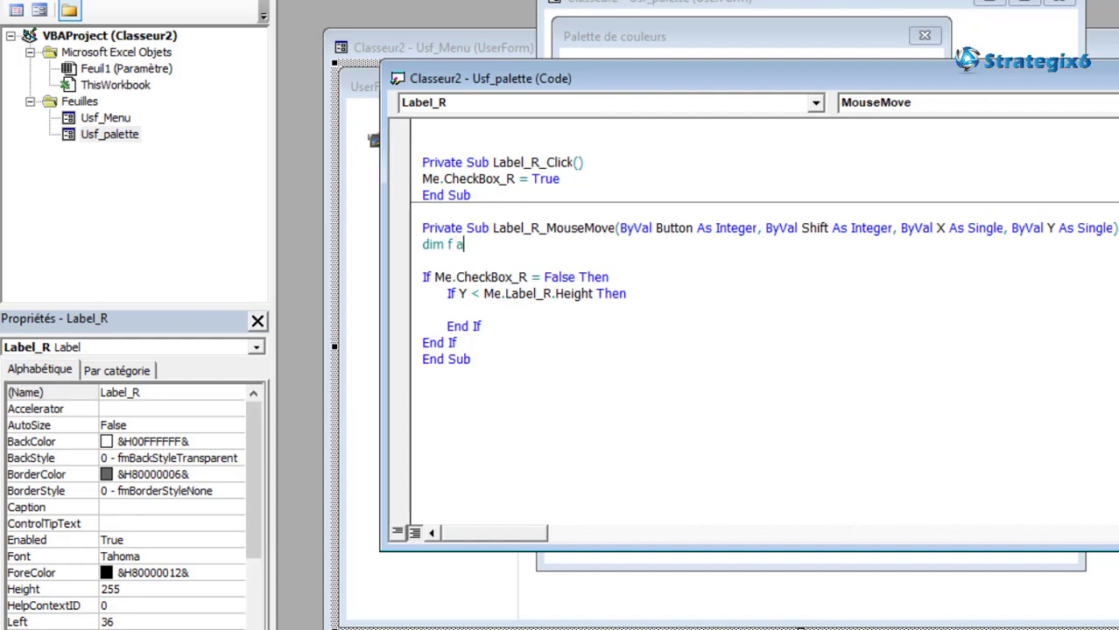
{"action": "type", "text": "s works"}
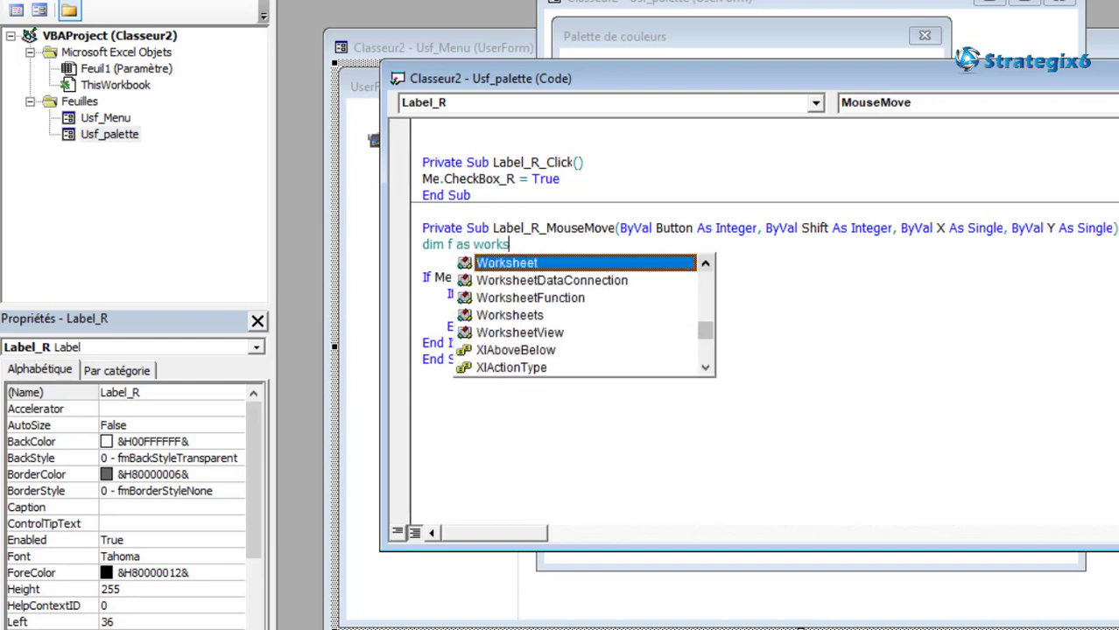
{"action": "type", "text": "he"}
{"action": "key", "text": "Tab"}
{"action": "key", "text": "Return"}
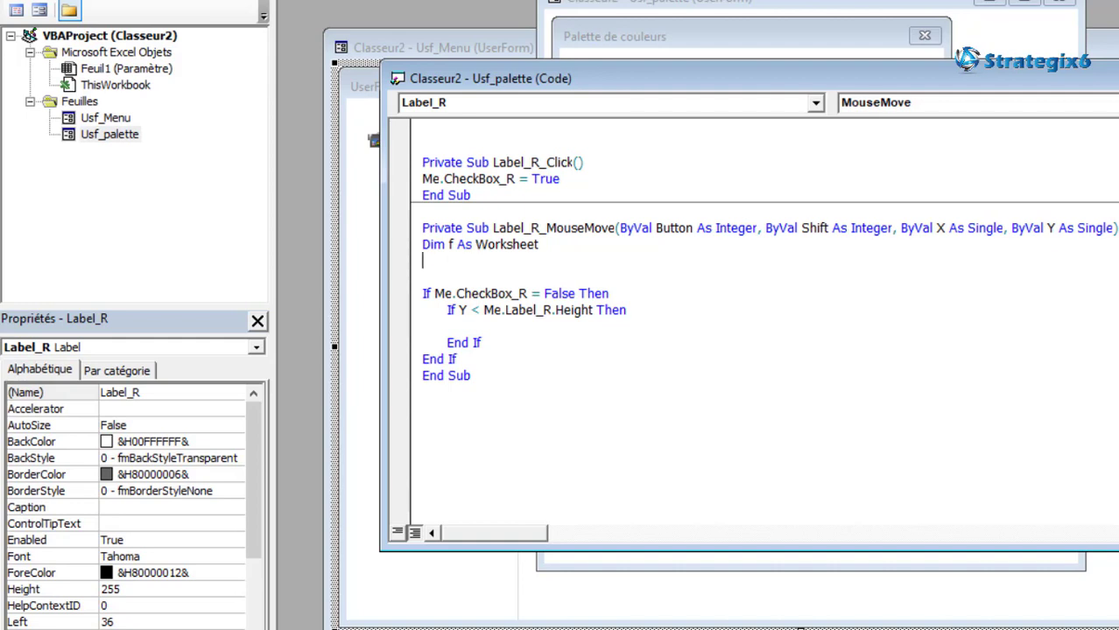
- Set f to Sheets("Paramètre"), checking the sheet's name in Excel
{"action": "key", "text": "Return"}
{"action": "type", "text": "set f=thisworkbook"}
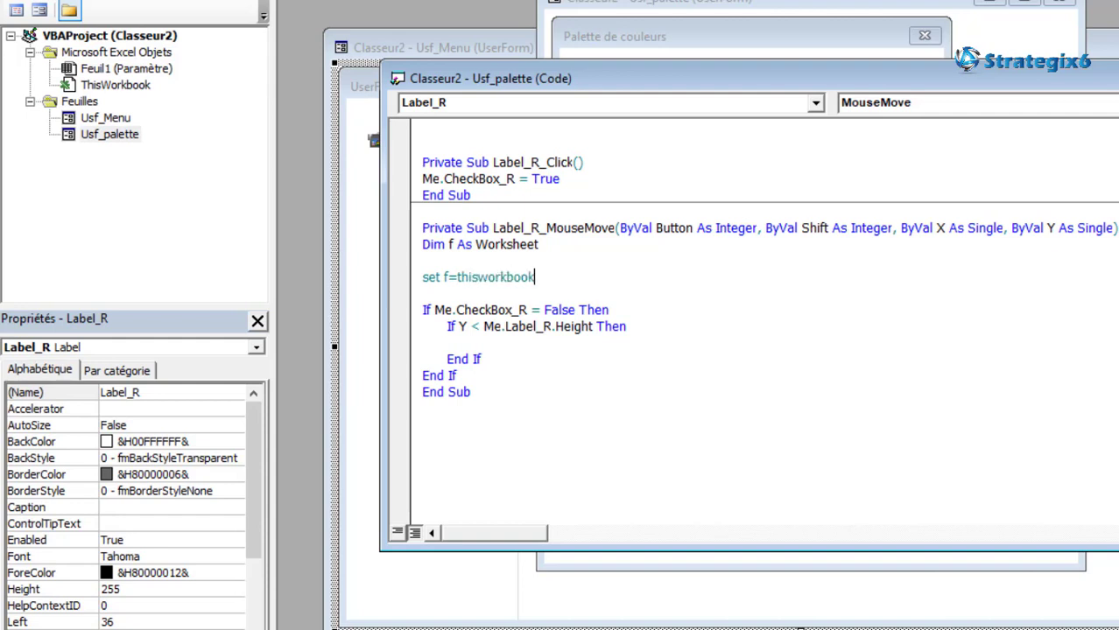
{"action": "type", "text": ".she"}
{"action": "key", "text": "Tab"}
{"action": "type", "text": "("}
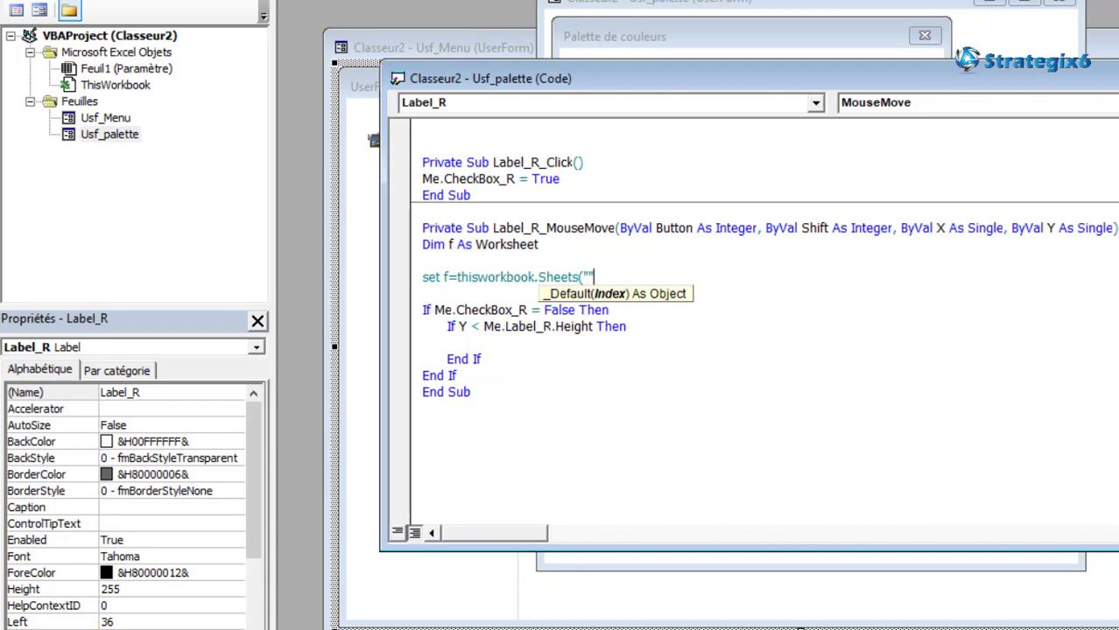
{"action": "type", "text": ")"}
{"action": "key", "text": "alt+F11"}
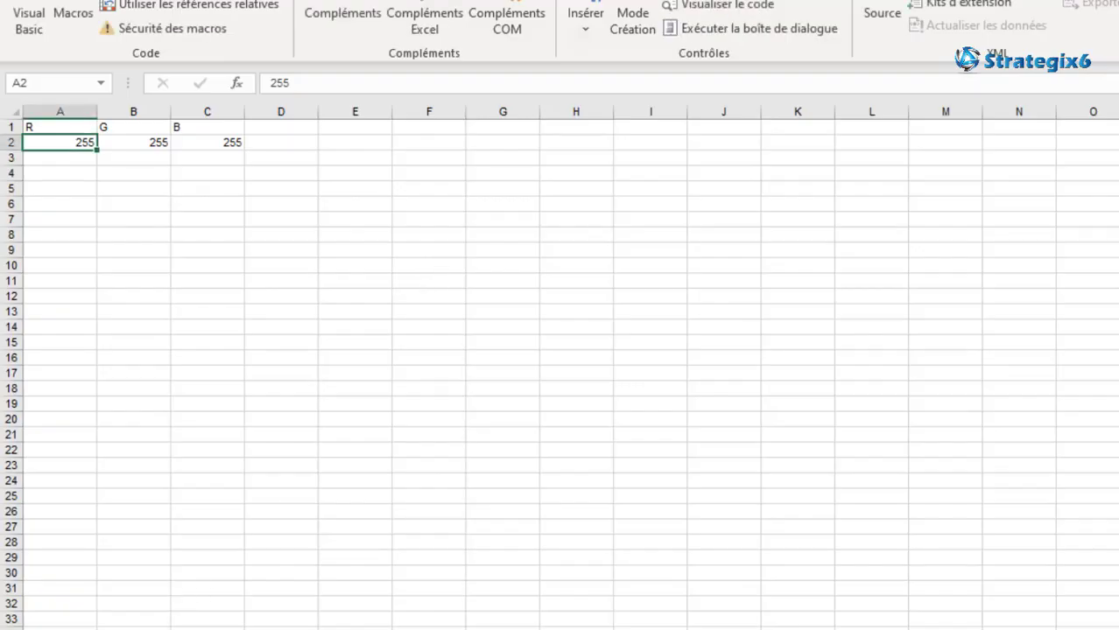
{"action": "key", "text": "alt+F11"}
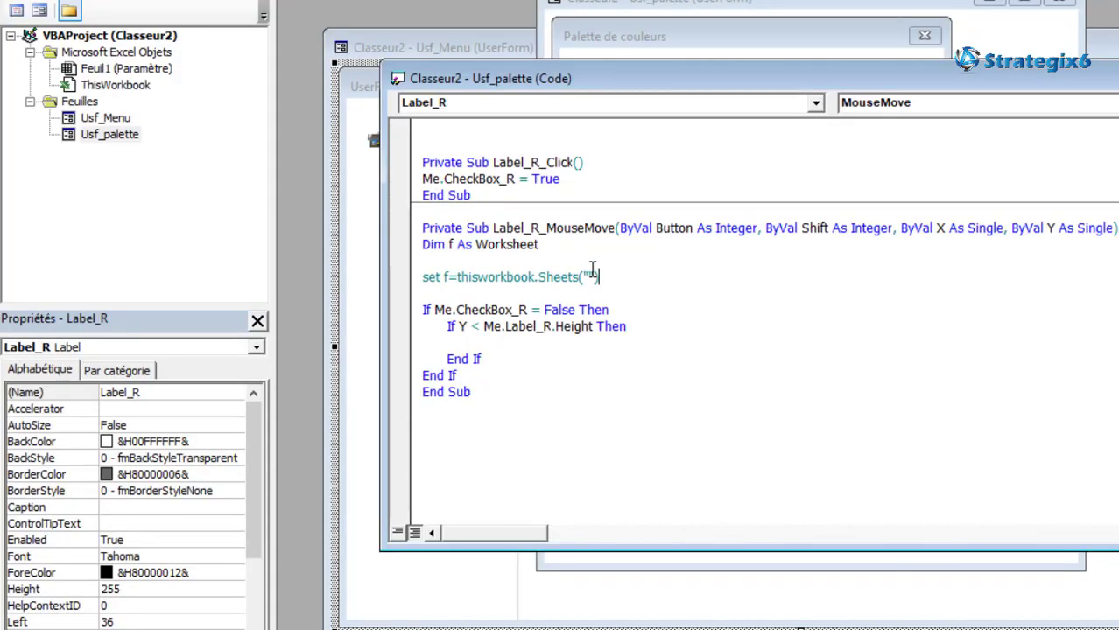
{"action": "type", "text": "Paramètre"}
{"action": "left_click", "coordinate": [634, 311]}
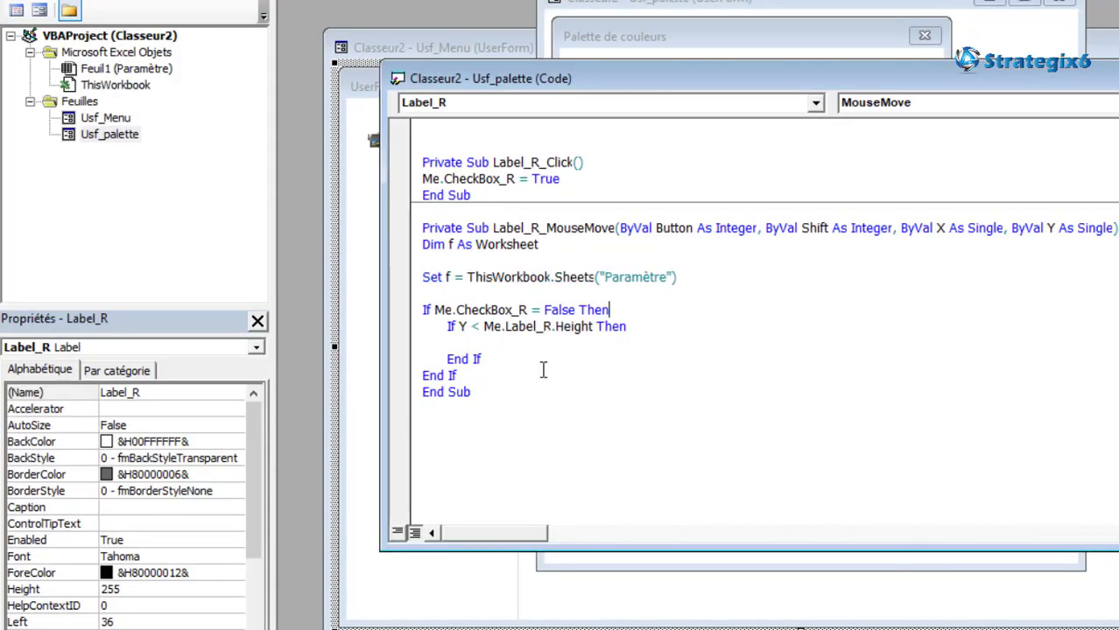
- Add Set f = Nothing after the outer End If and bring the palette form forward
{"action": "key", "text": "Return"}
{"action": "key", "text": "Return"}
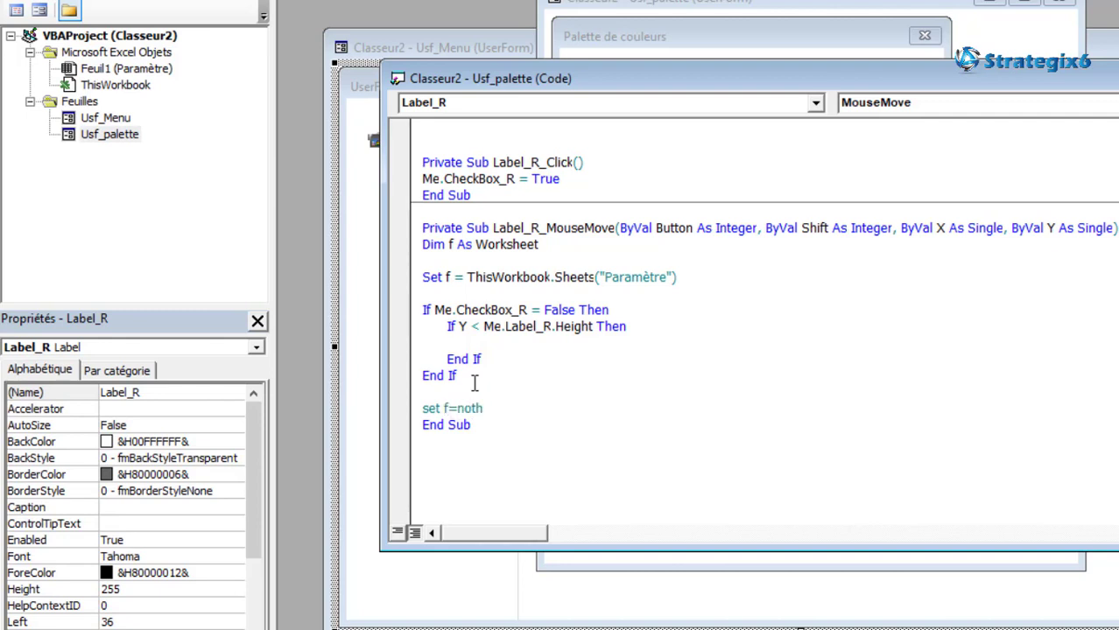
{"action": "left_click", "coordinate": [477, 371]}
{"action": "left_click", "coordinate": [481, 344]}
{"action": "left_click_drag", "start_coordinate": [692, 87], "coordinate": [815, 155]}
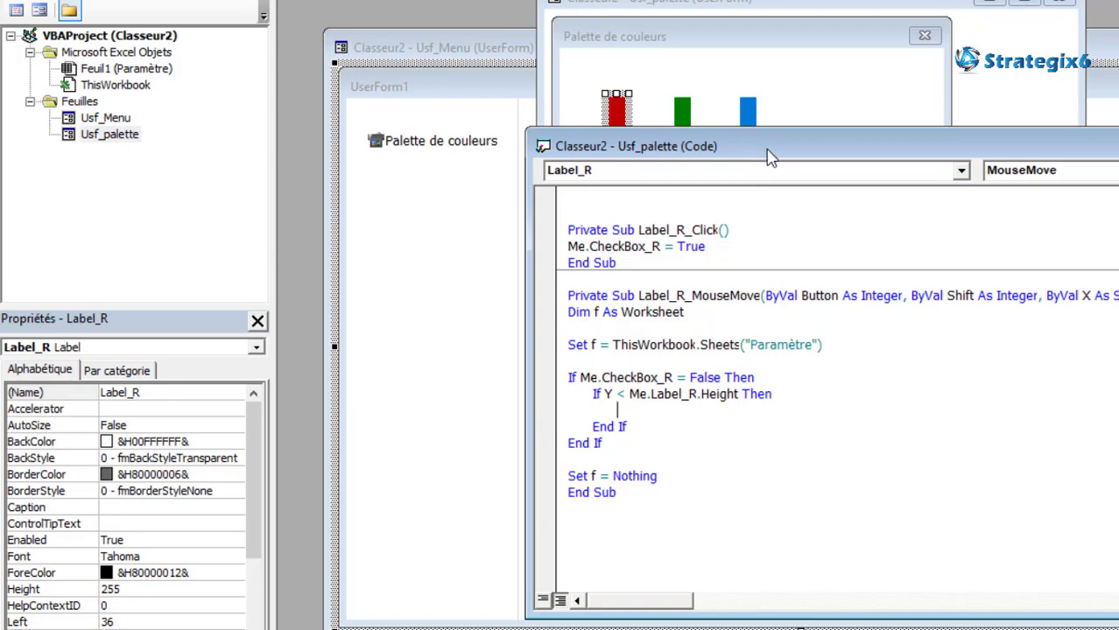
{"action": "left_click_drag", "start_coordinate": [767, 156], "coordinate": [746, 445]}
- Rename the R, G and B value labels to Label_Valeur_R, Label_Valeur_G and Label_Valeur_B
{"action": "left_click", "coordinate": [846, 322]}
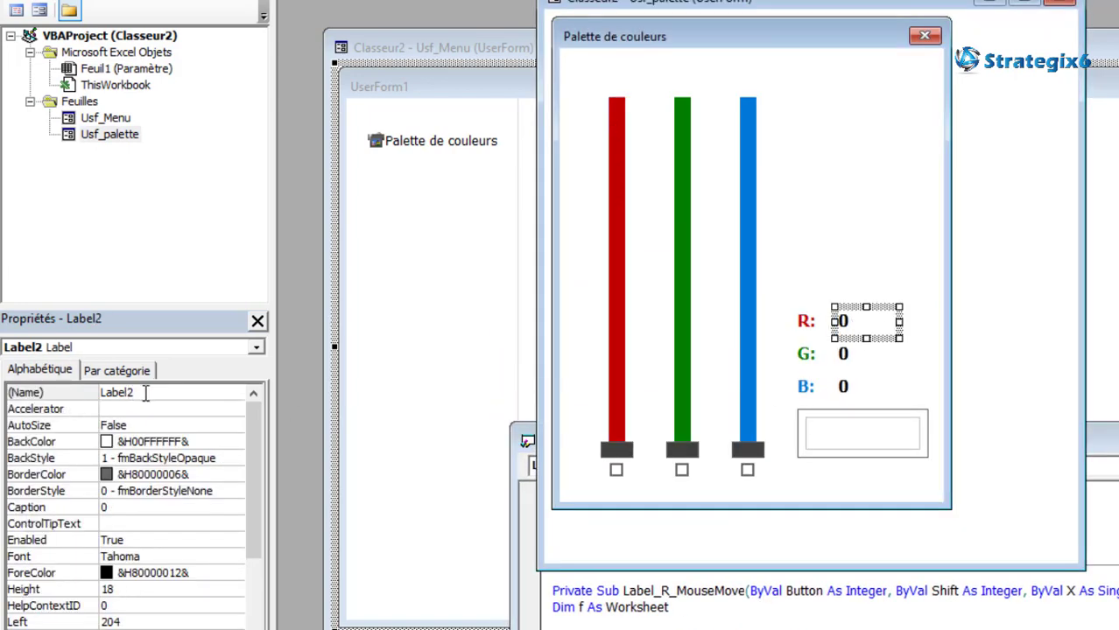
{"action": "left_click", "coordinate": [843, 354]}
{"action": "left_click", "coordinate": [842, 324]}
{"action": "left_click", "coordinate": [153, 394]}
{"action": "type", "text": "_Valeur_R"}
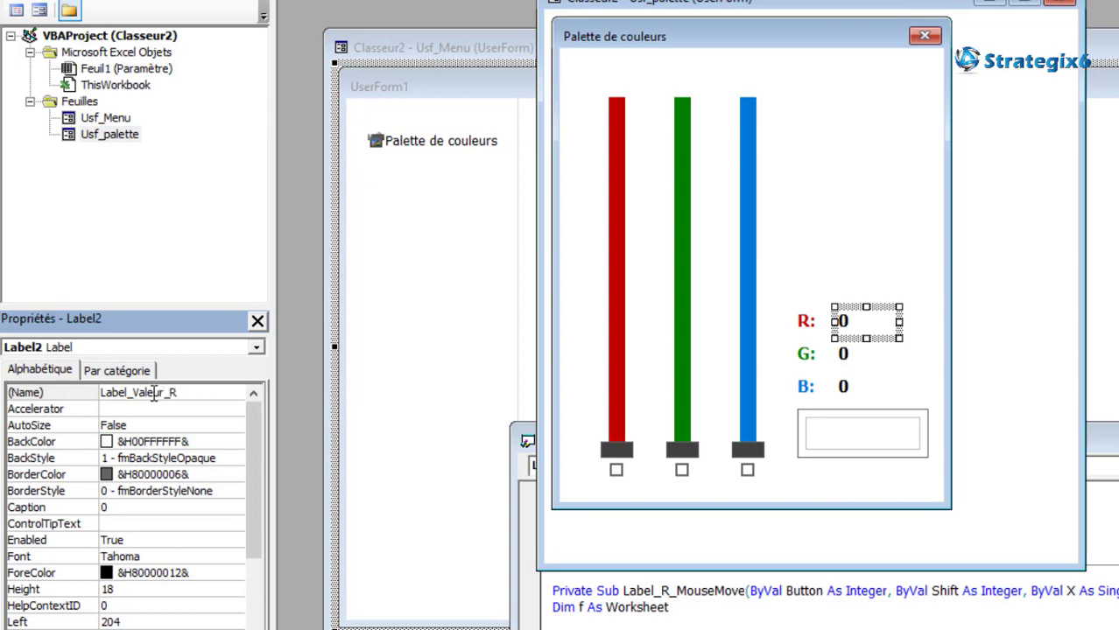
{"action": "left_click_drag", "start_coordinate": [170, 394], "coordinate": [98, 394]}
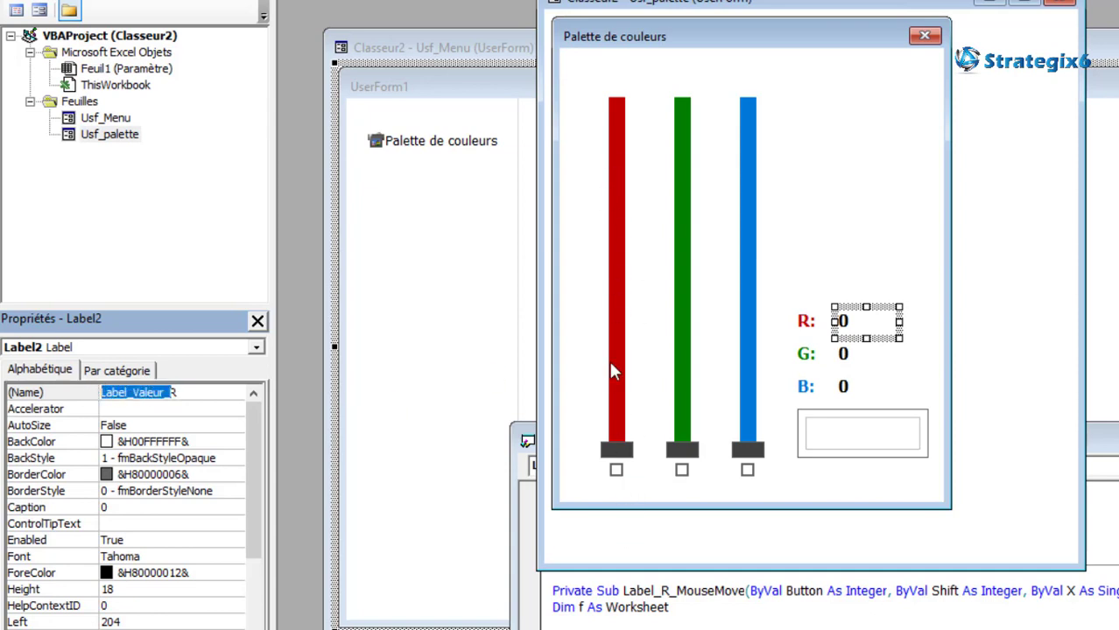
{"action": "left_click", "coordinate": [844, 357]}
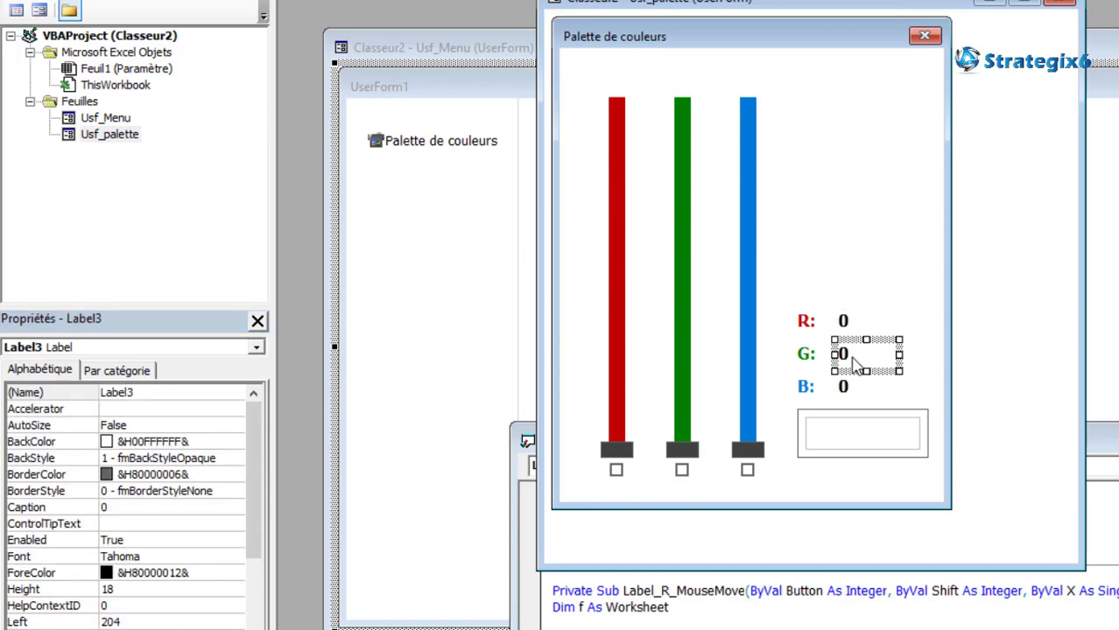
{"action": "left_click", "coordinate": [162, 392]}
{"action": "type", "text": "Label_Valeur_"}
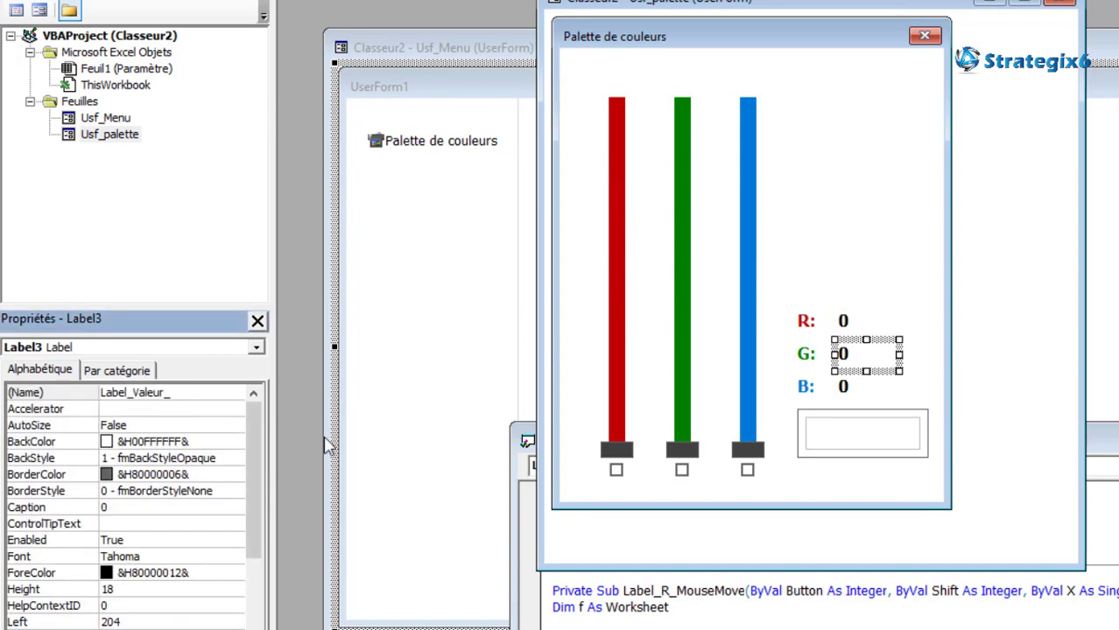
{"action": "type", "text": "G"}
{"action": "left_click", "coordinate": [842, 388]}
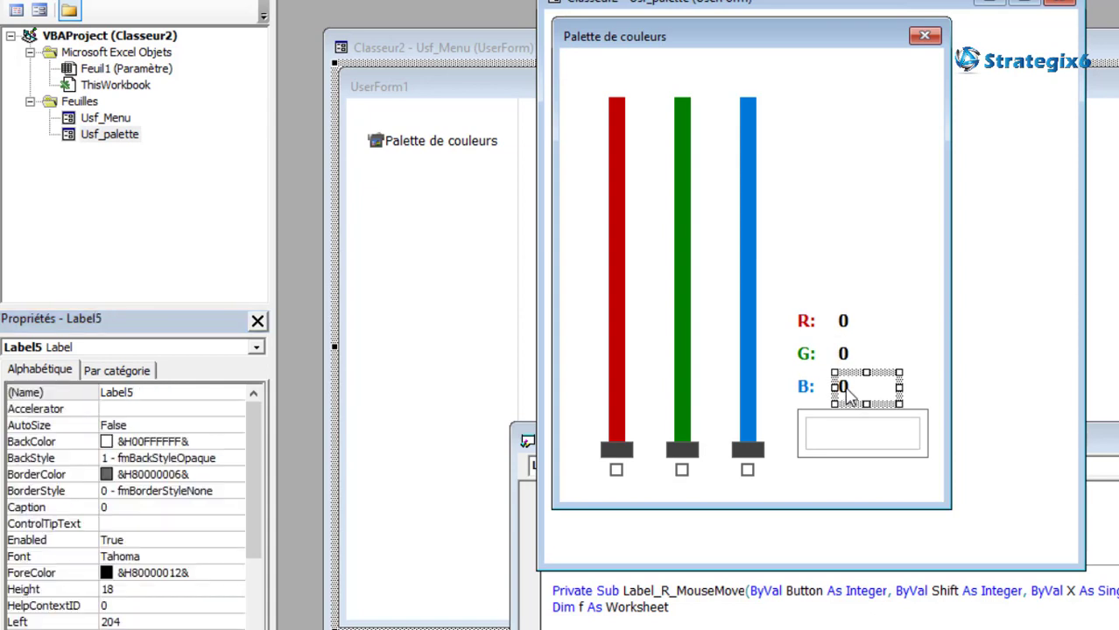
{"action": "left_click", "coordinate": [156, 392]}
{"action": "type", "text": "Label_Valeur_B"}
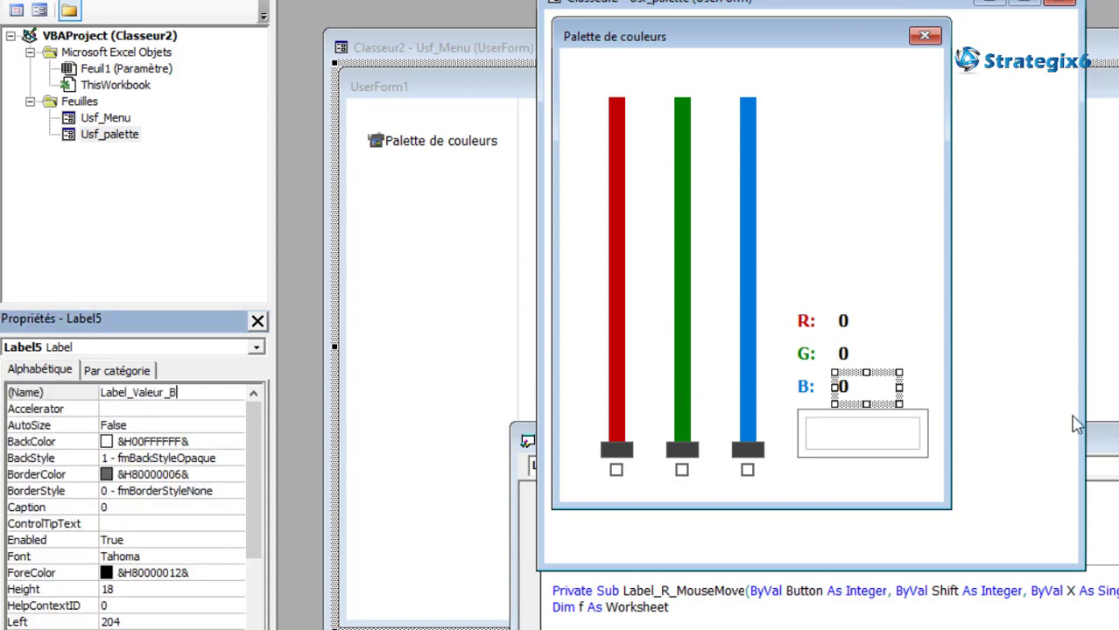
{"action": "mouse_move", "coordinate": [1117, 438]}
{"action": "left_mouse_down"}
{"action": "mouse_move", "coordinate": [1092, 118]}
{"action": "mouse_move", "coordinate": [1118, 137]}
{"action": "left_mouse_up"}
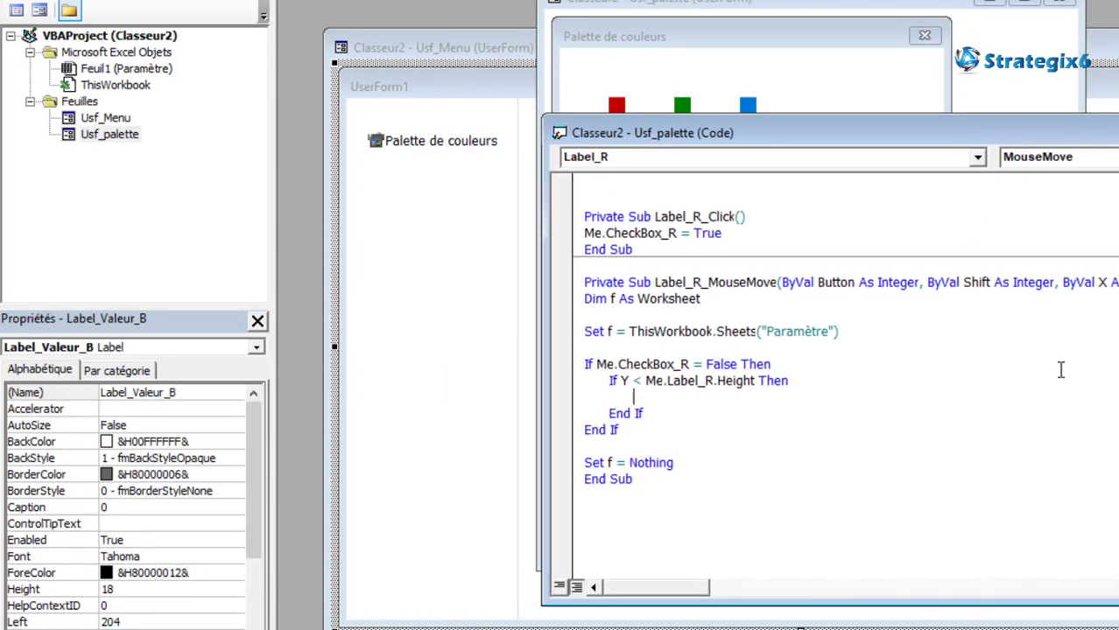
- Add Me.Label_Valeur_R.Caption = Y inside the height check and run the form with F5
{"action": "type", "text": "me.la"}
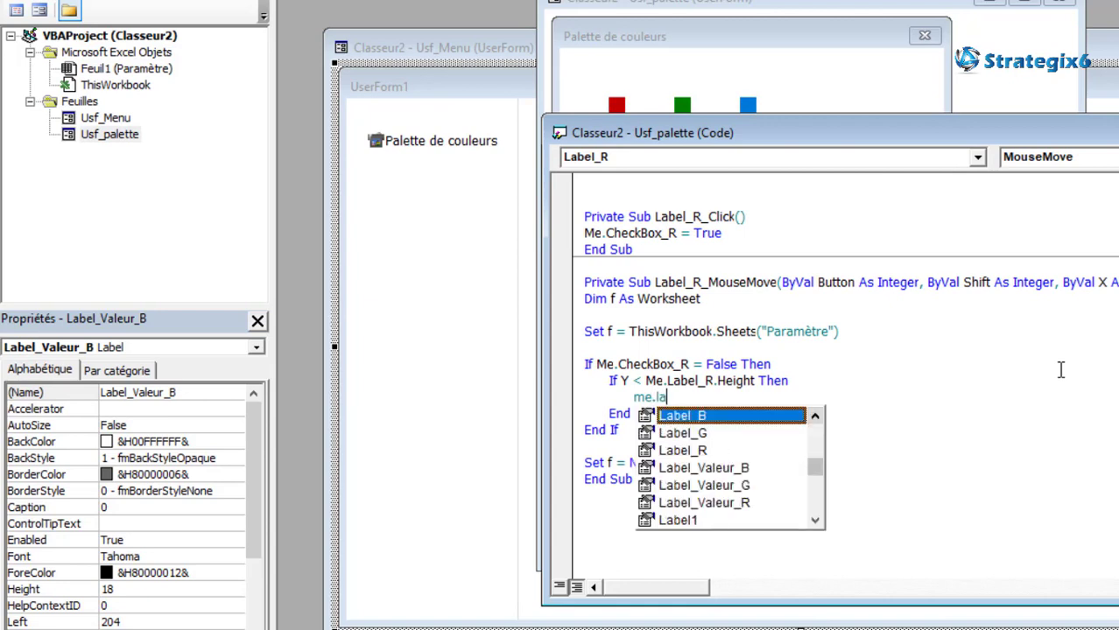
{"action": "key", "text": "Down"}
{"action": "key", "text": "Down"}
{"action": "key", "text": "Down"}
{"action": "key", "text": "Down"}
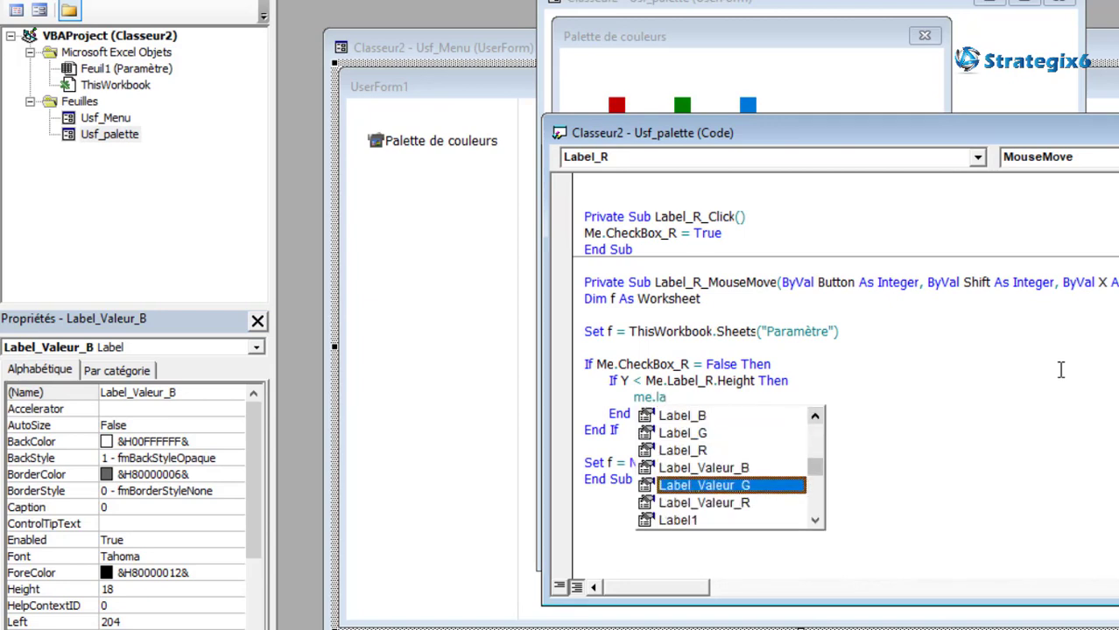
{"action": "key", "text": "Down"}
{"action": "key", "text": "Tab"}
{"action": "type", "text": "."}
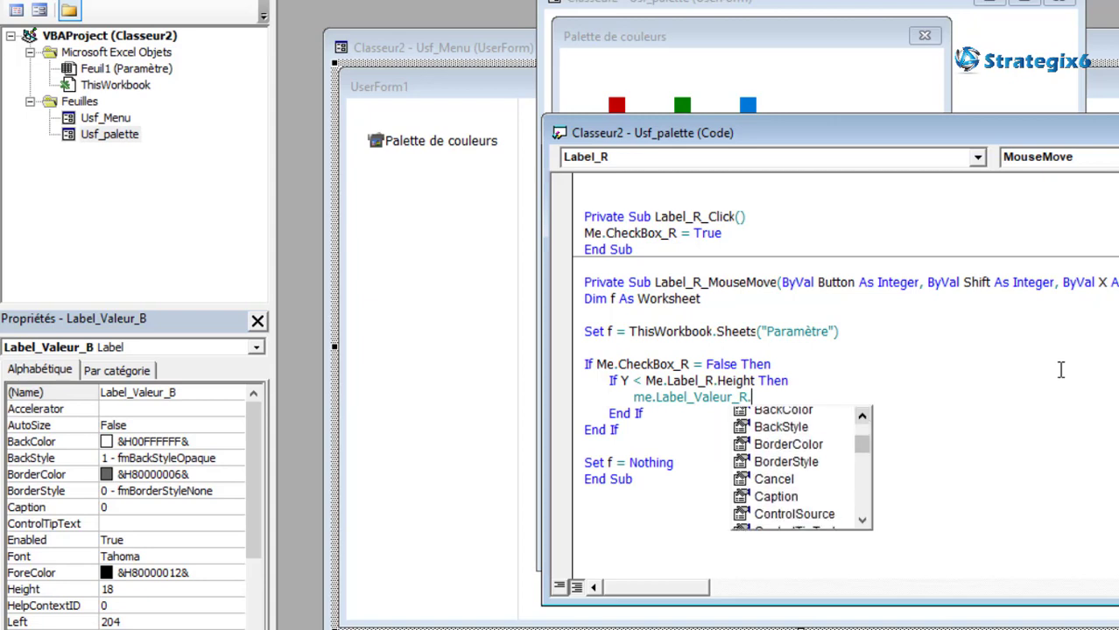
{"action": "type", "text": "cap"}
{"action": "key", "text": "Tab"}
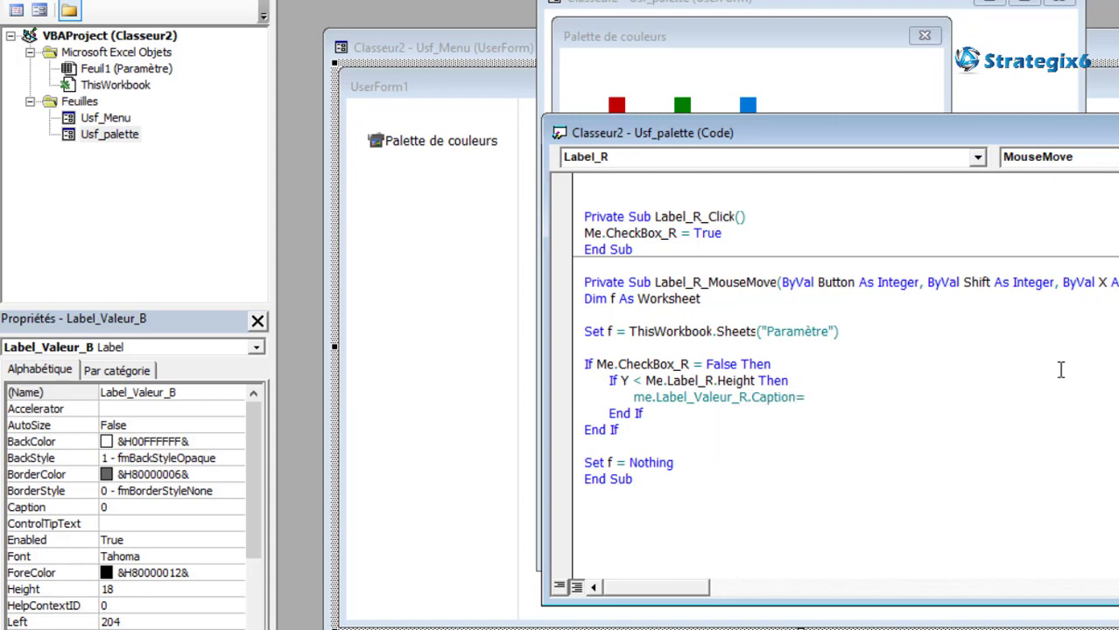
{"action": "left_click", "coordinate": [963, 363]}
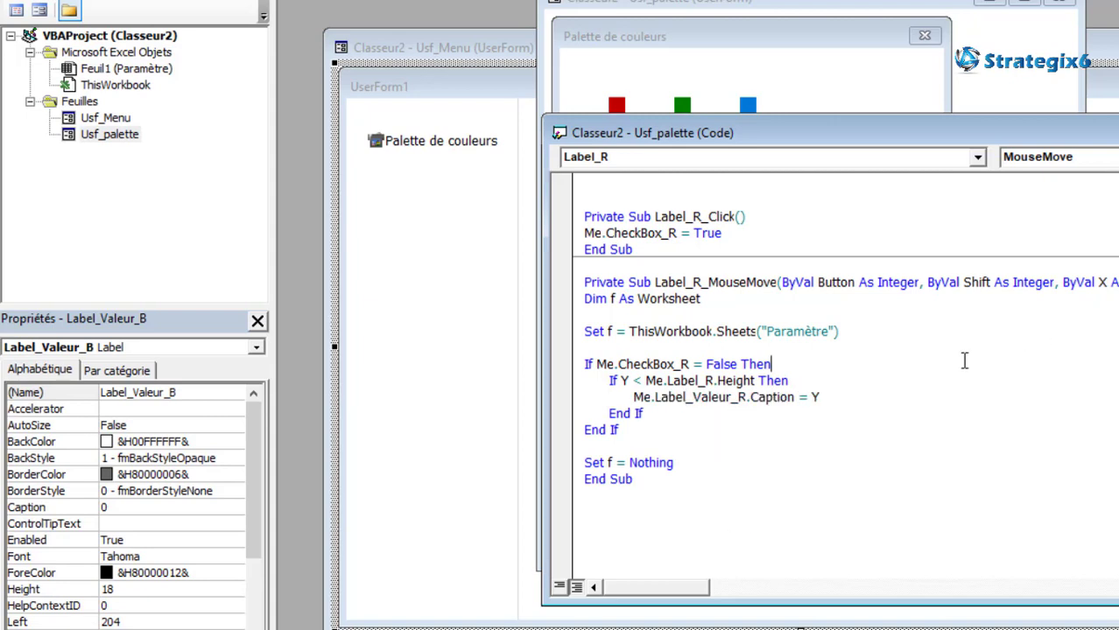
{"action": "key", "text": "F5"}
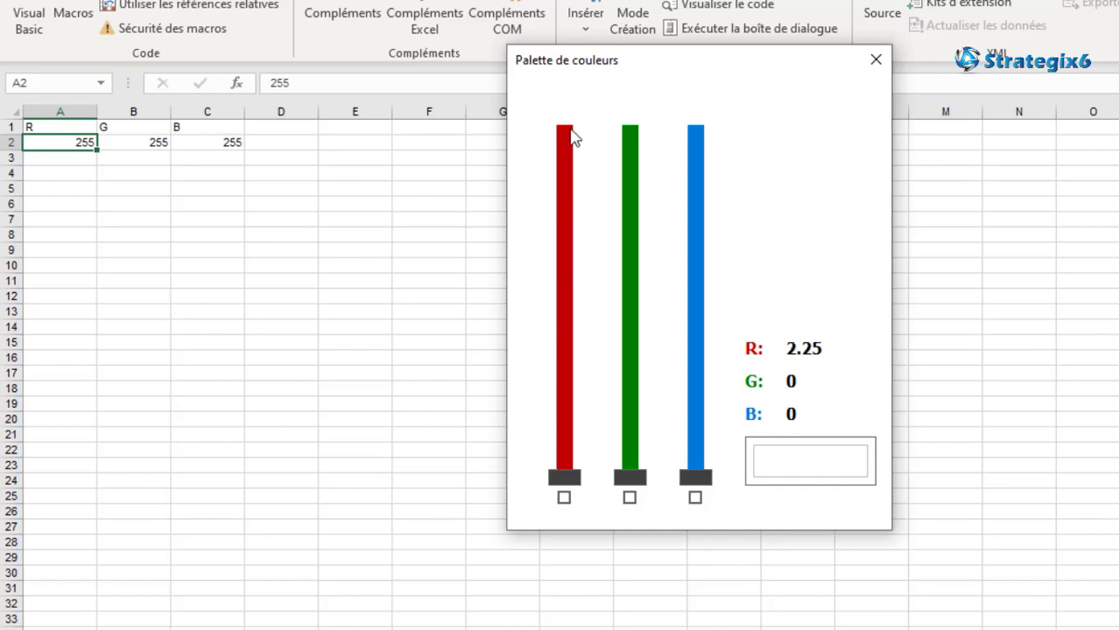
- Tick and untick the red checkbox while R tracks the red bar, then close the form
{"action": "left_click", "coordinate": [567, 321]}
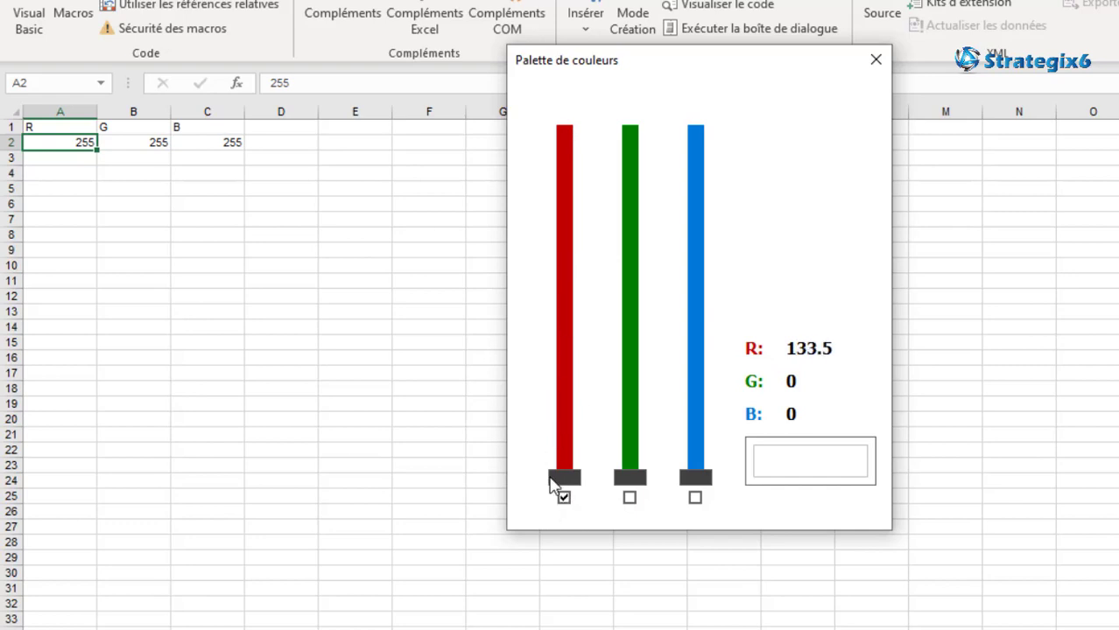
{"action": "left_click", "coordinate": [565, 499]}
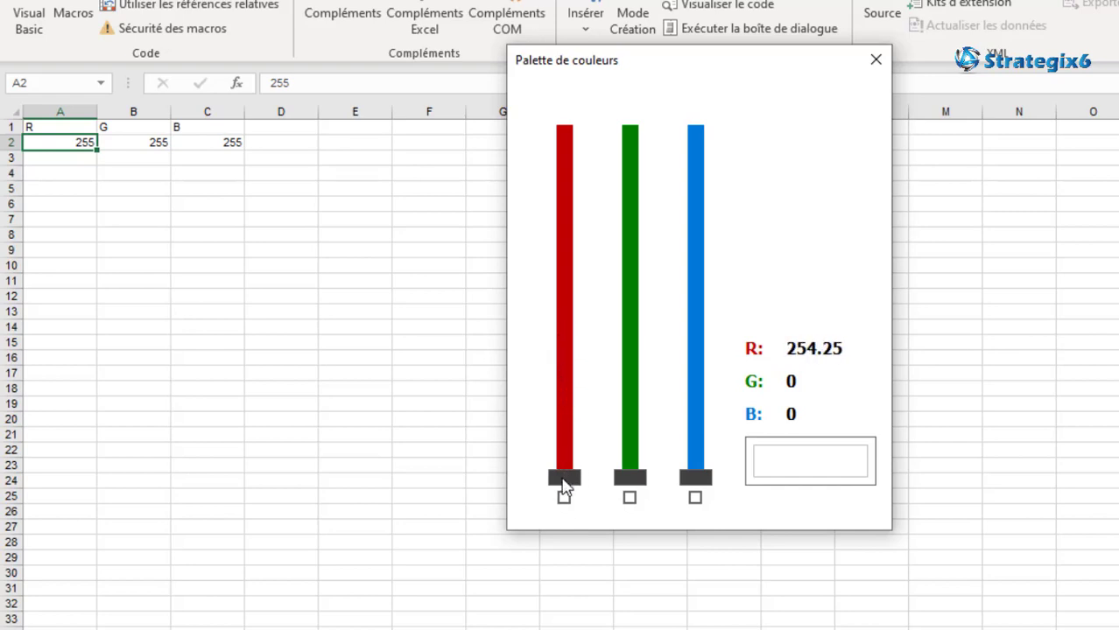
{"action": "left_click", "coordinate": [874, 61]}
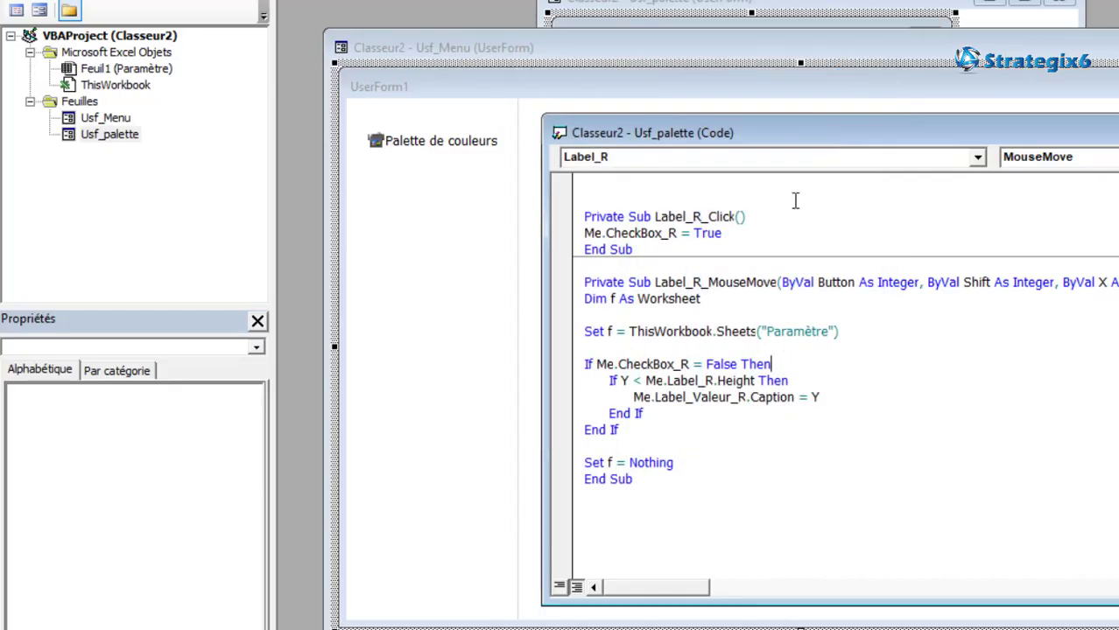
- Confirm the red cursor image is Image_R and add Me.Image_R.Top = Y below the caption line
{"action": "left_click", "coordinate": [433, 249]}
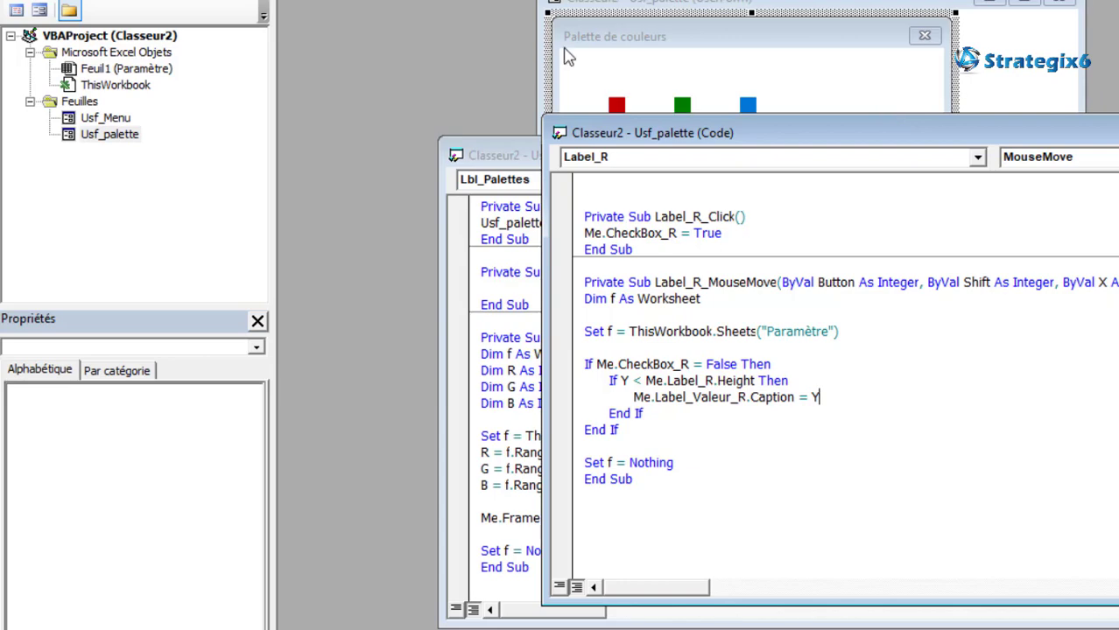
{"action": "left_click", "coordinate": [616, 452]}
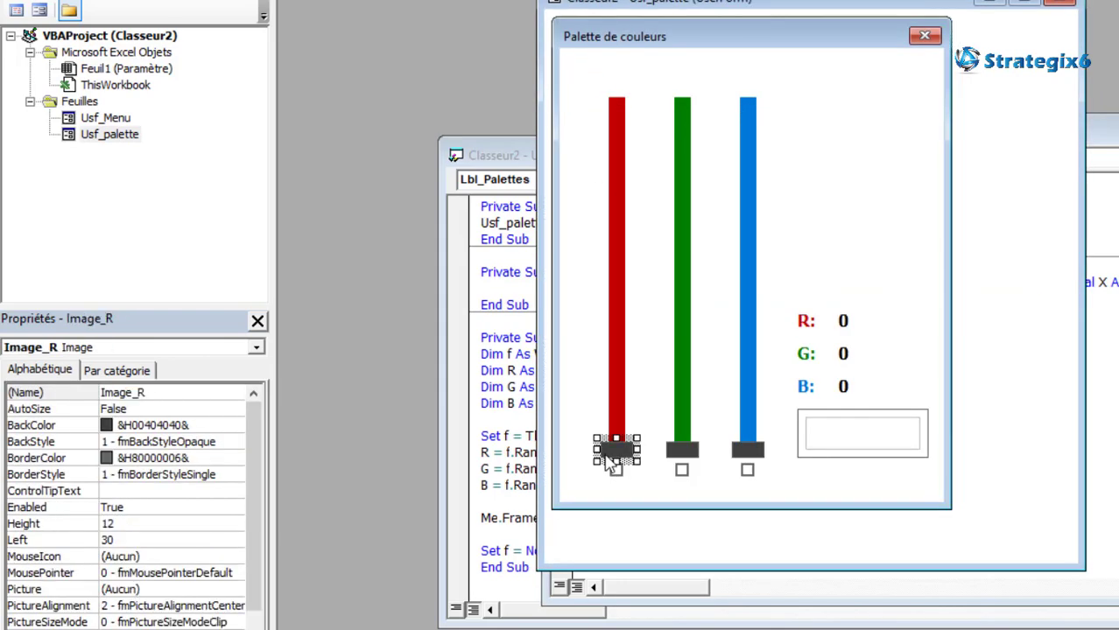
{"action": "left_click", "coordinate": [140, 392]}
{"action": "left_click", "coordinate": [1105, 136]}
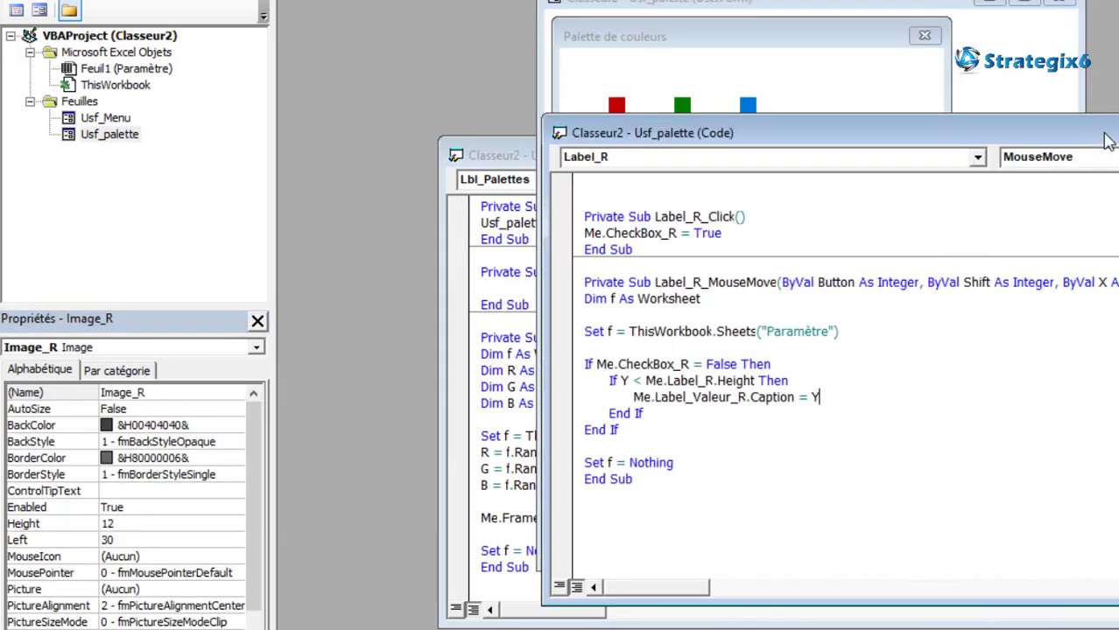
{"action": "key", "text": "Return"}
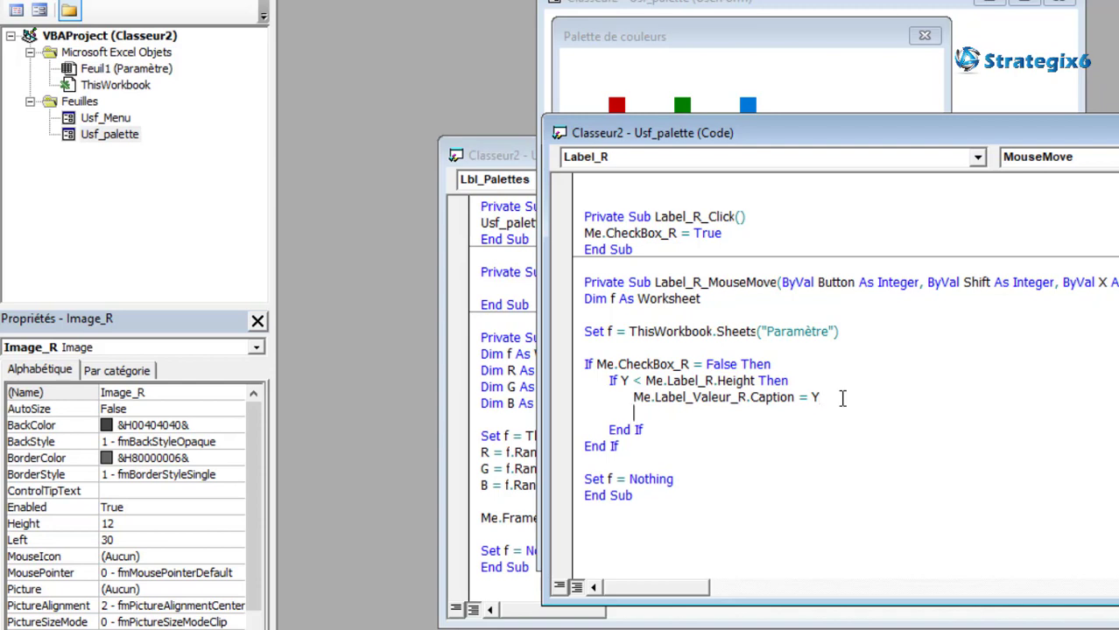
{"action": "type", "text": "me.Image_R"}
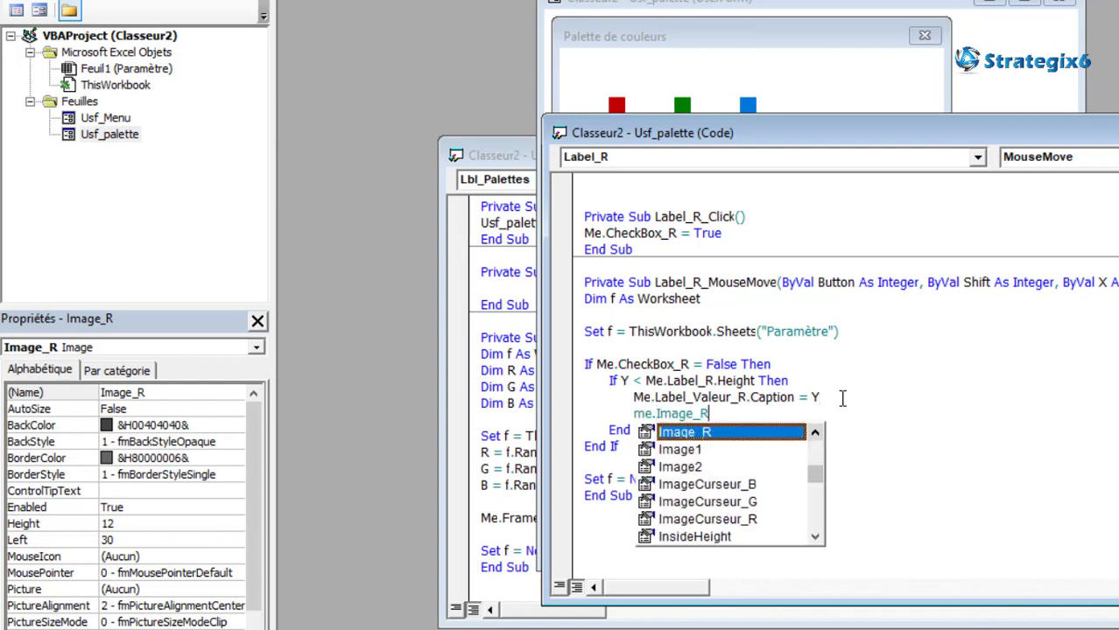
{"action": "type", "text": ".top"}
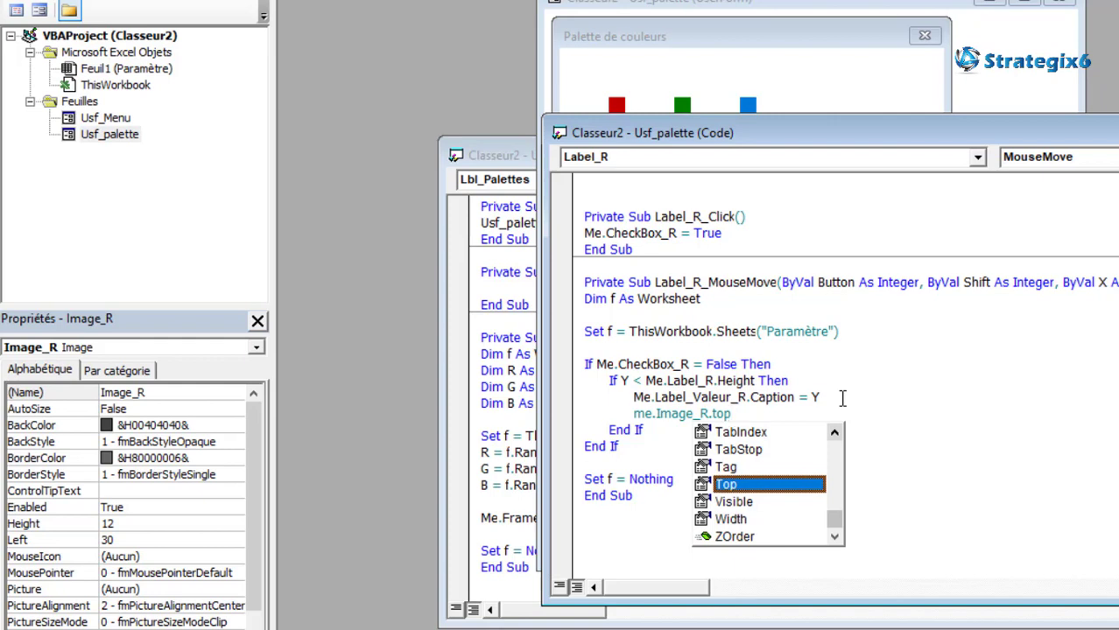
{"action": "type", "text": "=y"}
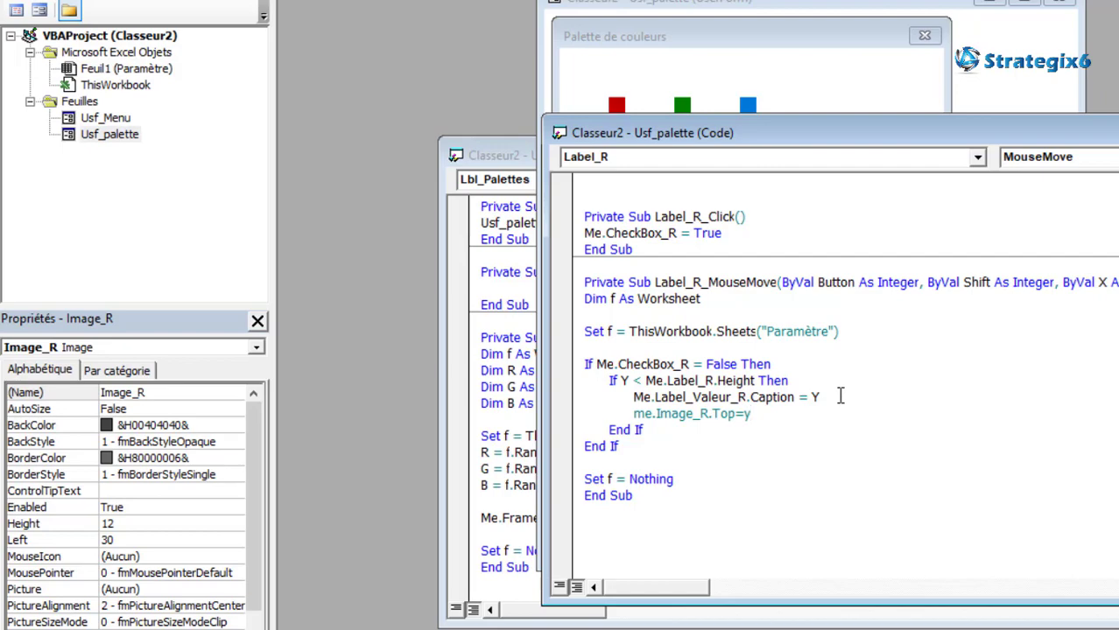
{"action": "left_click", "coordinate": [811, 381]}
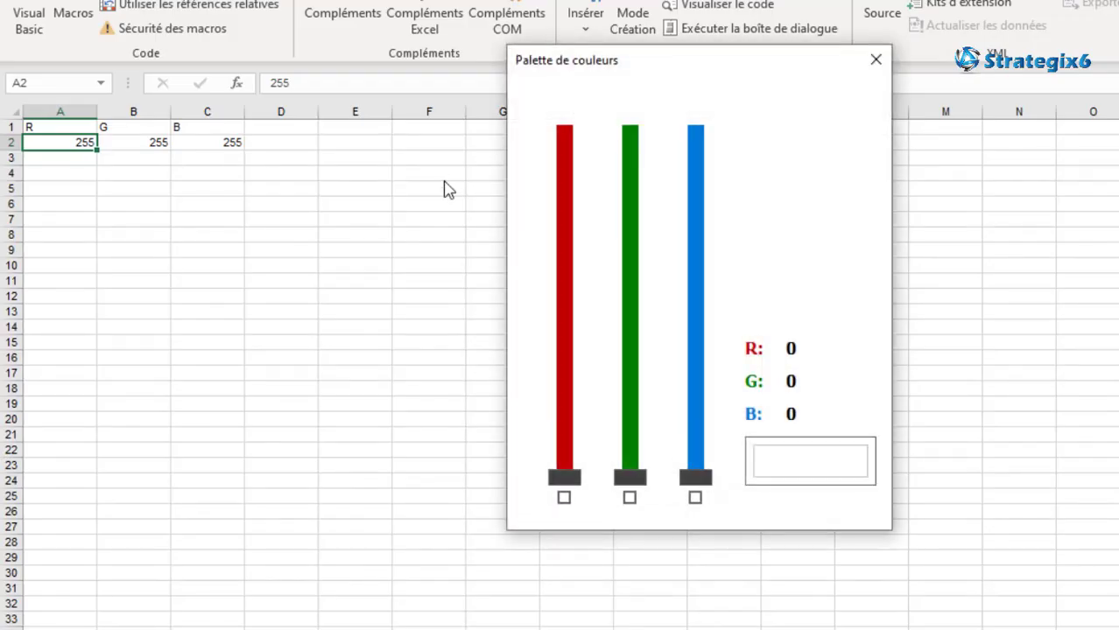
- Move along the red bar toward its bottom, watching Image_R follow the R value
{"action": "mouse_move", "coordinate": [563, 447]}
{"action": "left_mouse_down"}
{"action": "mouse_move", "coordinate": [565, 153]}
{"action": "mouse_move", "coordinate": [568, 490]}
{"action": "left_mouse_up"}
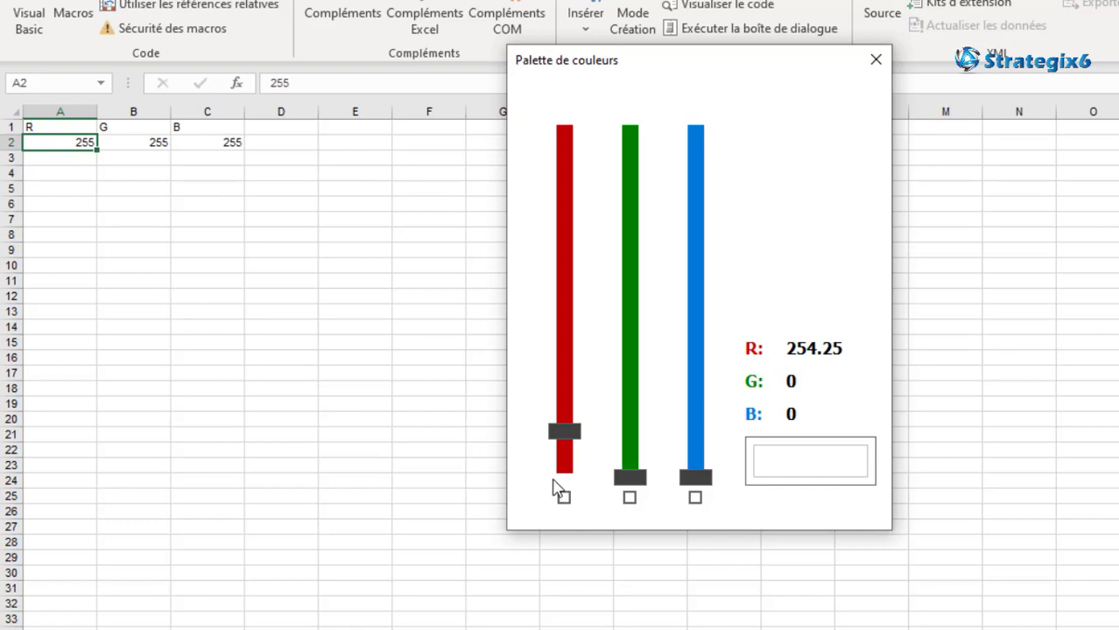
{"action": "mouse_move", "coordinate": [565, 492]}
{"action": "left_mouse_down"}
{"action": "mouse_move", "coordinate": [567, 182]}
{"action": "mouse_move", "coordinate": [569, 508]}
{"action": "left_mouse_up"}
- Close the running form, then move the sliders, R/G/B labels and preview box up together
{"action": "left_click", "coordinate": [873, 60]}
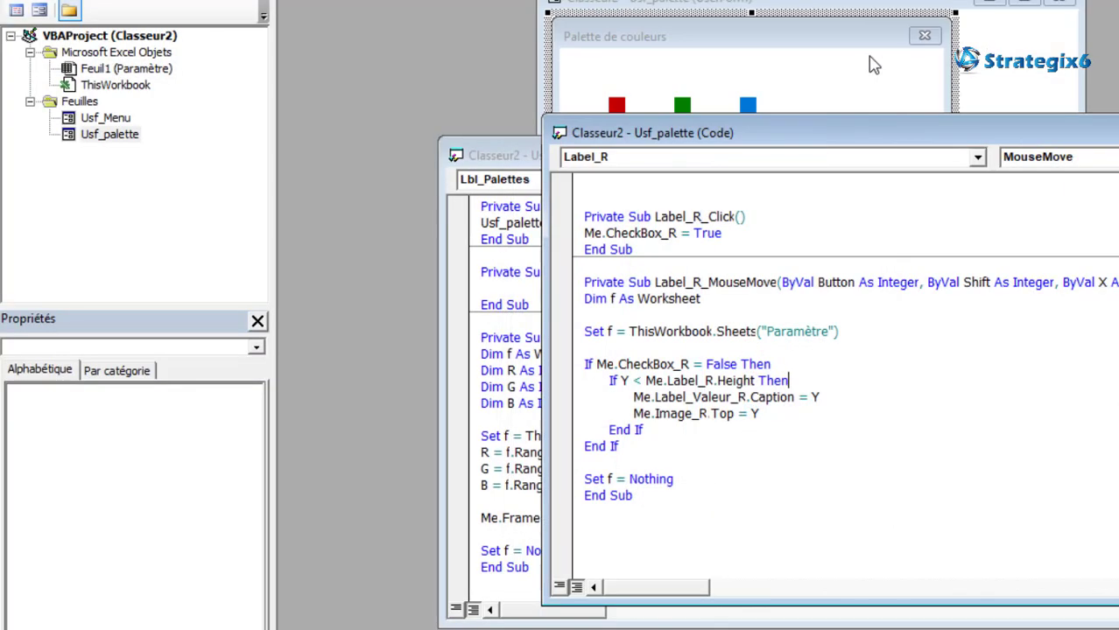
{"action": "left_click_drag", "start_coordinate": [574, 96], "coordinate": [871, 472]}
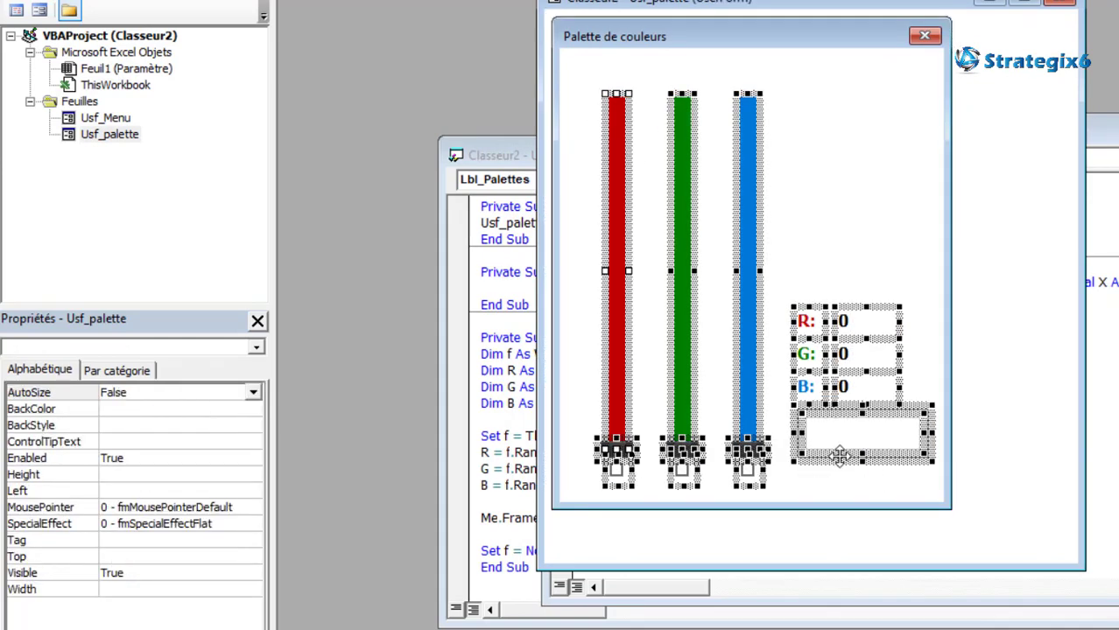
{"action": "left_click_drag", "start_coordinate": [836, 457], "coordinate": [835, 417]}
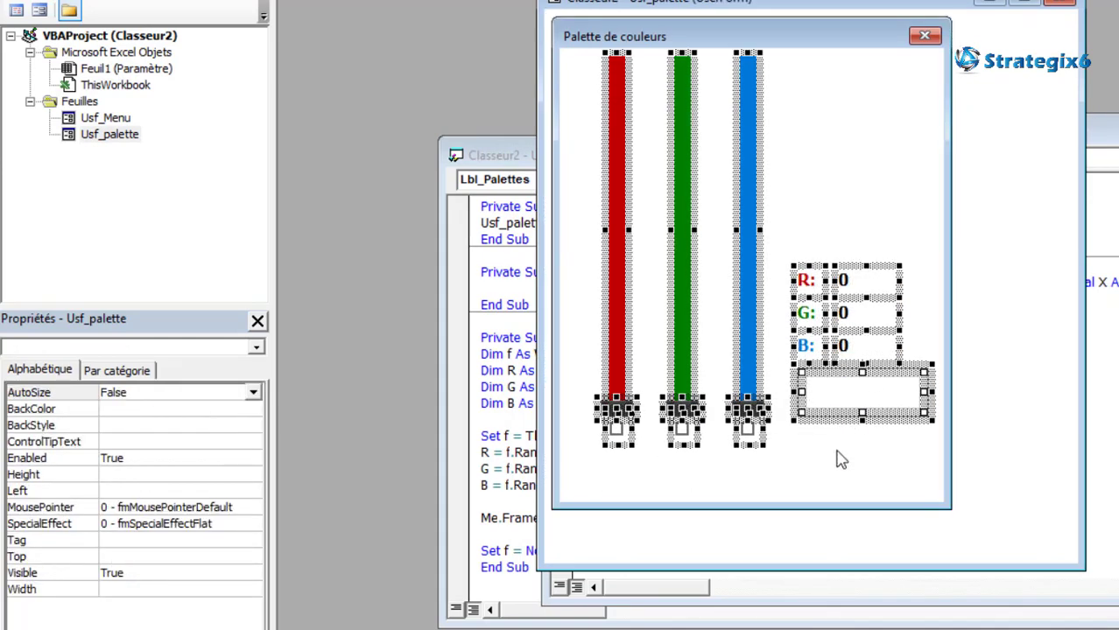
- Run the palette form and drag the red slider up to test the R value
{"action": "left_click", "coordinate": [859, 440]}
{"action": "key", "text": "F5"}
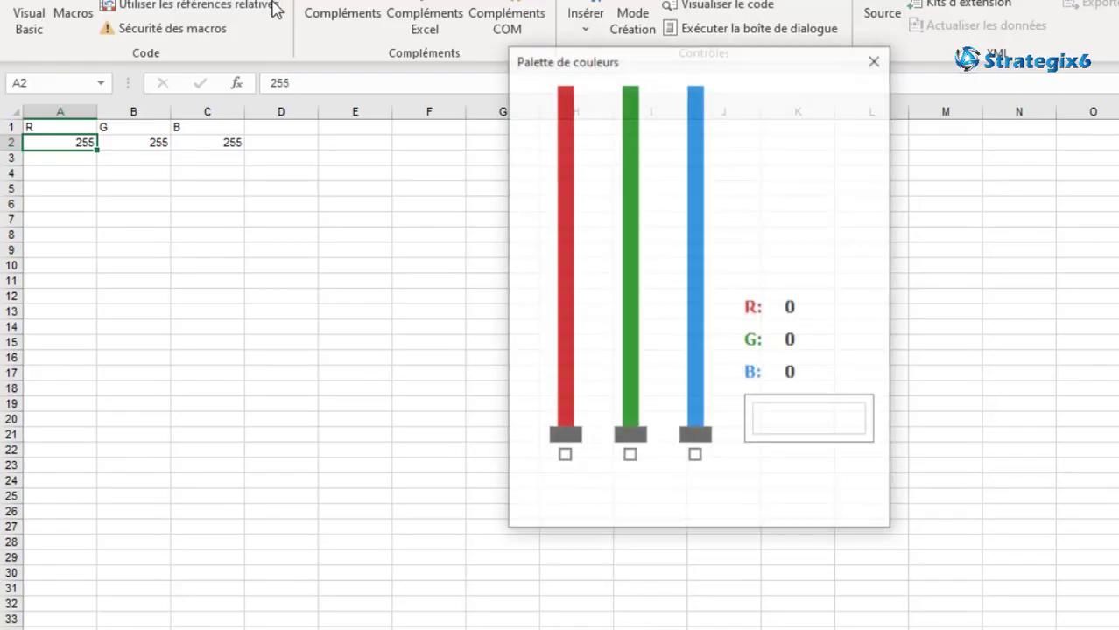
{"action": "mouse_move", "coordinate": [565, 437]}
{"action": "left_mouse_down"}
{"action": "mouse_move", "coordinate": [567, 392]}
{"action": "mouse_move", "coordinate": [565, 449]}
{"action": "mouse_move", "coordinate": [565, 98]}
{"action": "mouse_move", "coordinate": [568, 407]}
{"action": "mouse_move", "coordinate": [565, 357]}
{"action": "left_mouse_up"}
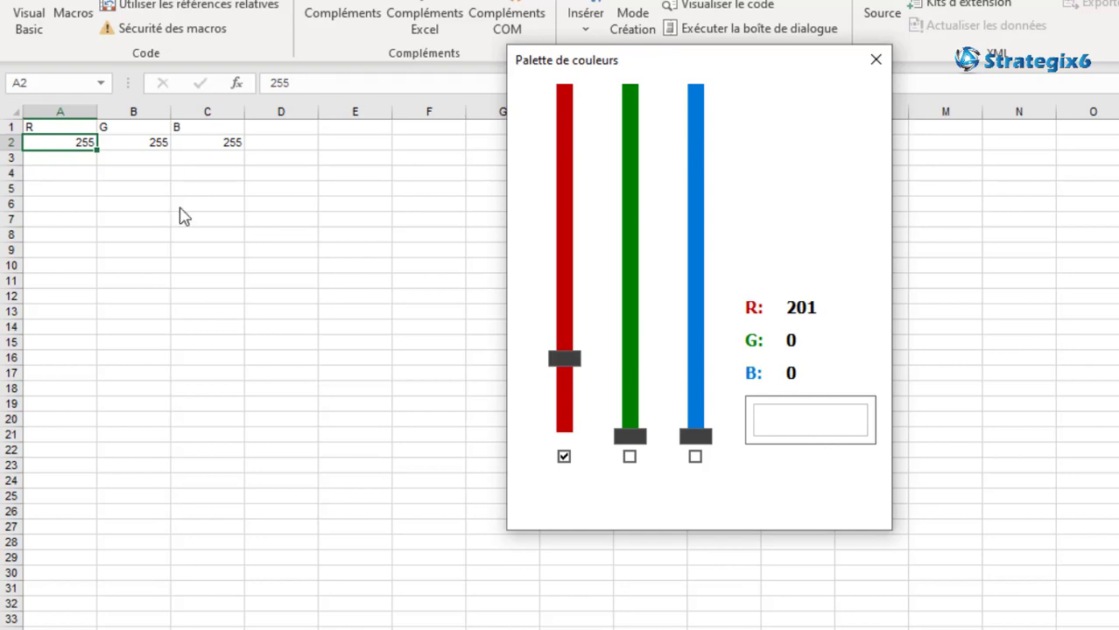
- Rename the preview image to ImageAperçu and add a blank line after Me.Image_R.Top = Y
{"action": "left_click", "coordinate": [877, 61]}
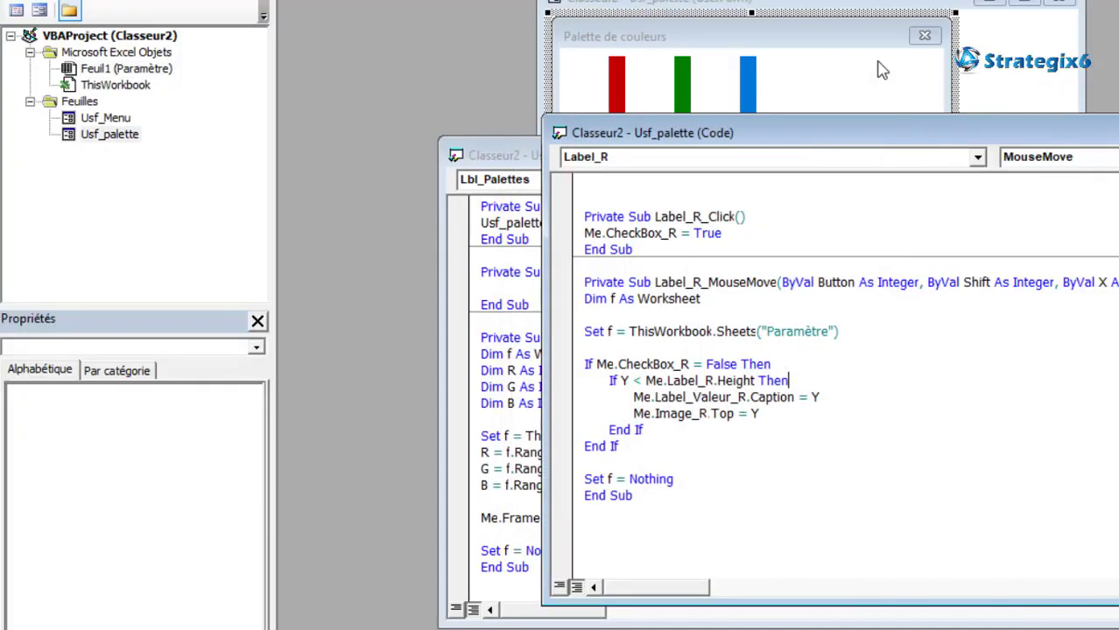
{"action": "left_click", "coordinate": [831, 98]}
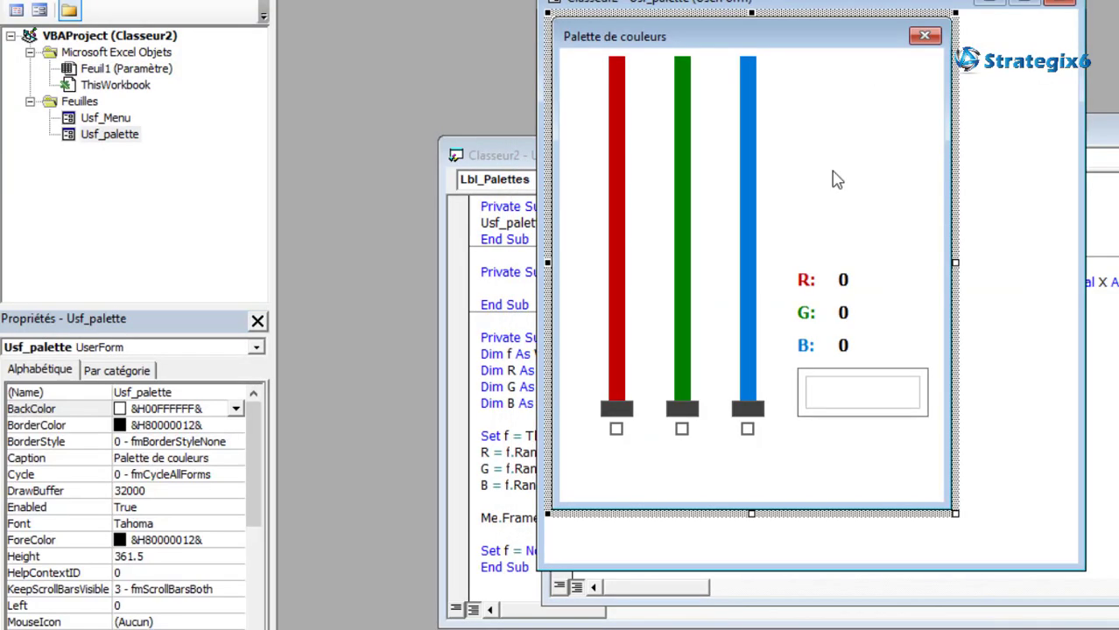
{"action": "left_click", "coordinate": [849, 400]}
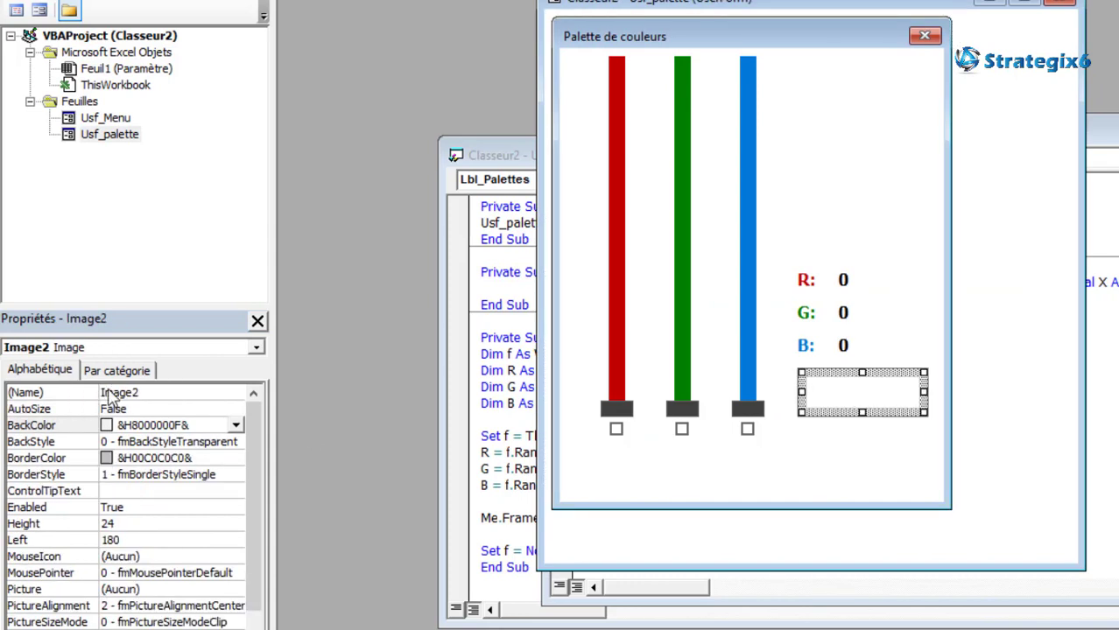
{"action": "left_click", "coordinate": [147, 393]}
{"action": "type", "text": "Aperçu"}
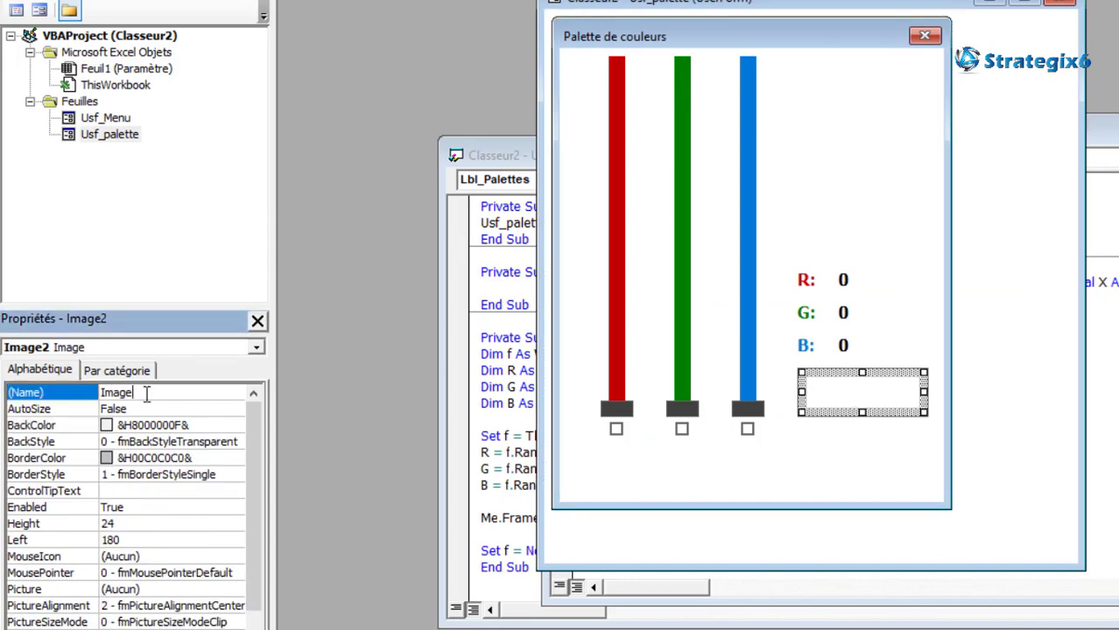
{"action": "double_click", "coordinate": [135, 391]}
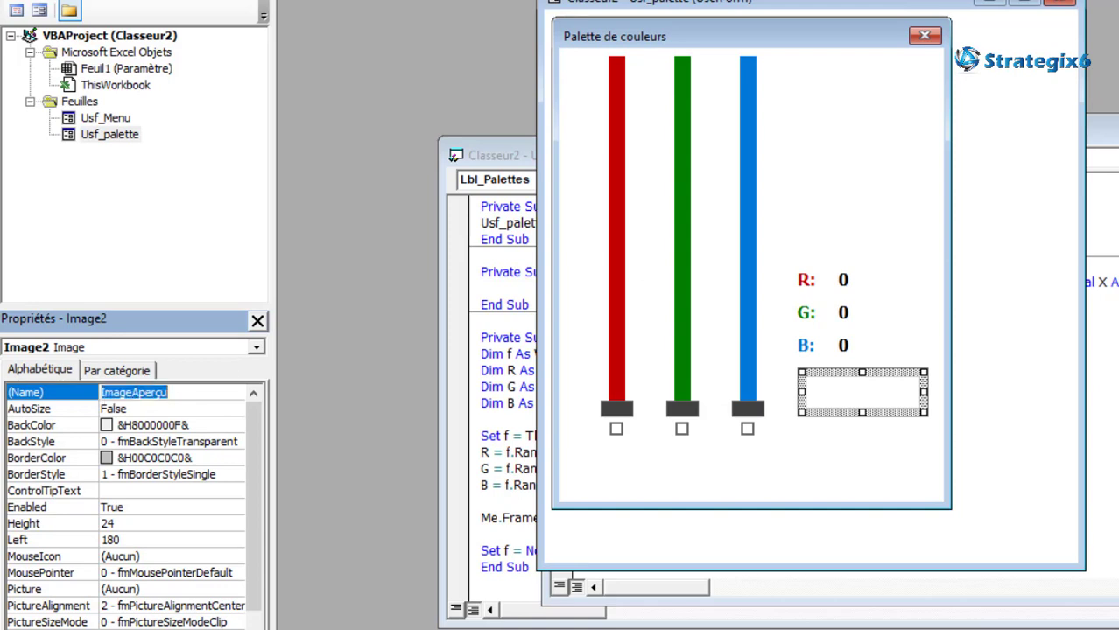
{"action": "key", "text": "F7"}
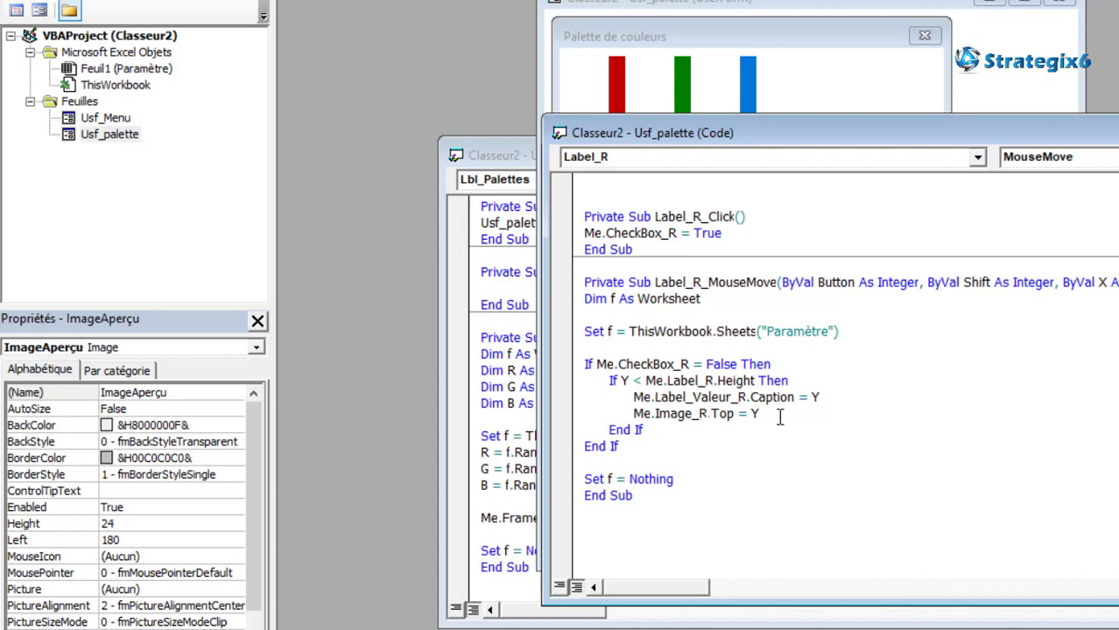
{"action": "key", "text": "Return"}
{"action": "key", "text": "Return"}
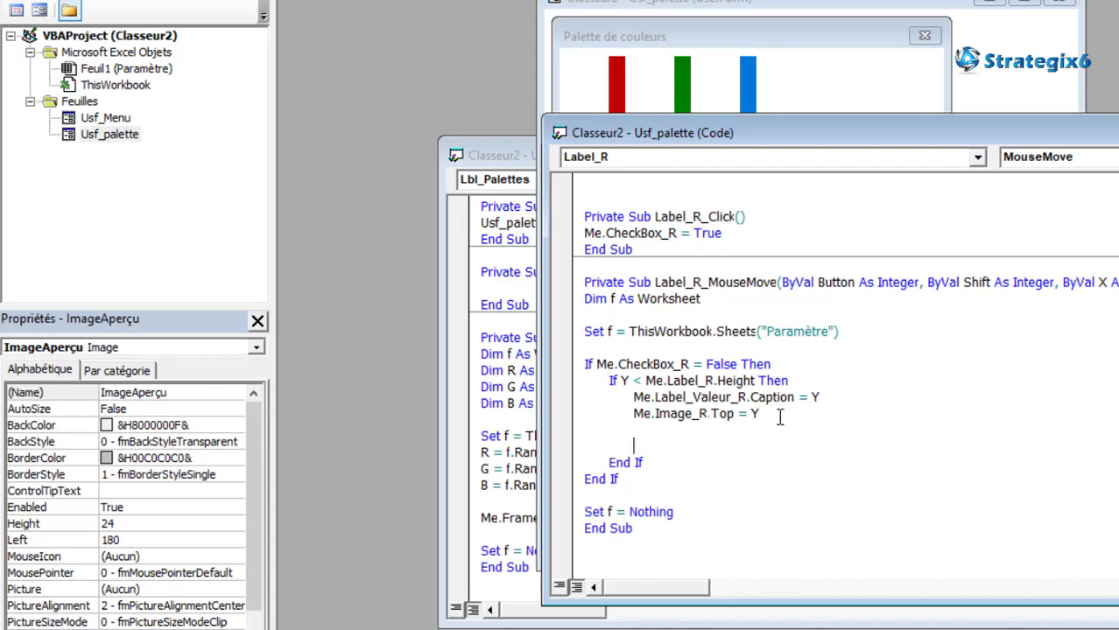
- Begin Me.ImageAperçu.BackColor = RGB( and copy the Label_Valeur_R name from the form
{"action": "type", "text": "me."}
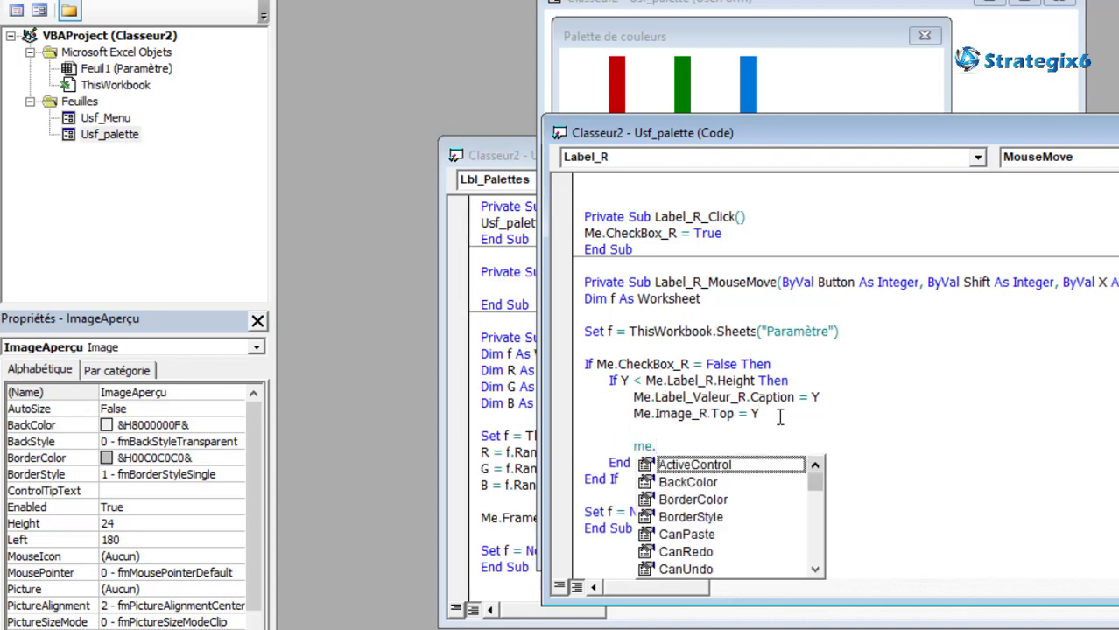
{"action": "type", "text": "ImageAperçu"}
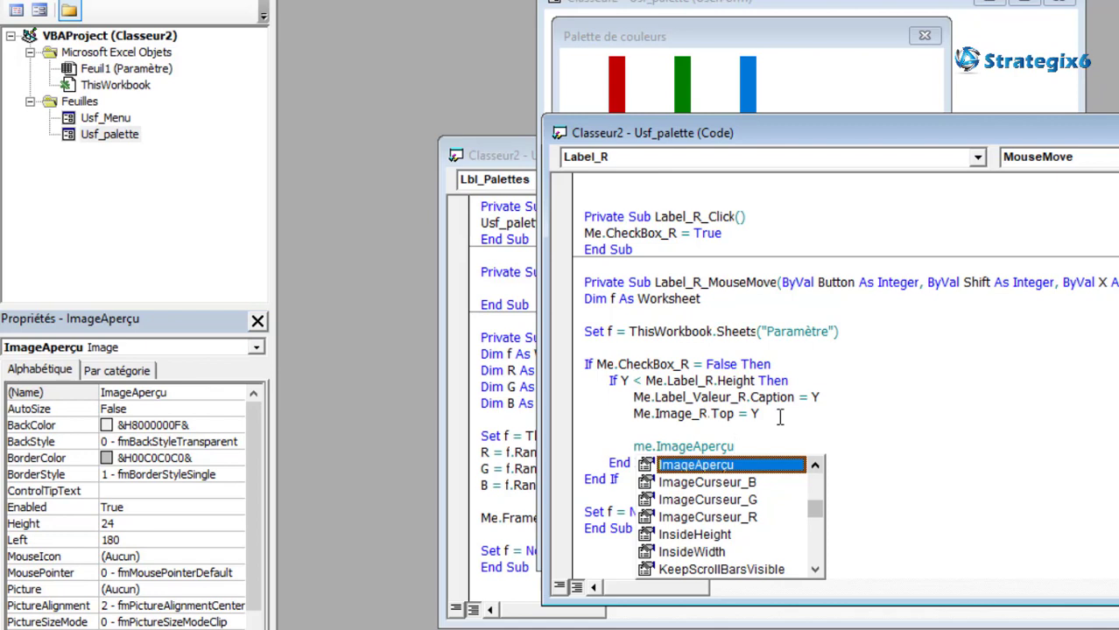
{"action": "type", "text": ".ba"}
{"action": "key", "text": "Tab"}
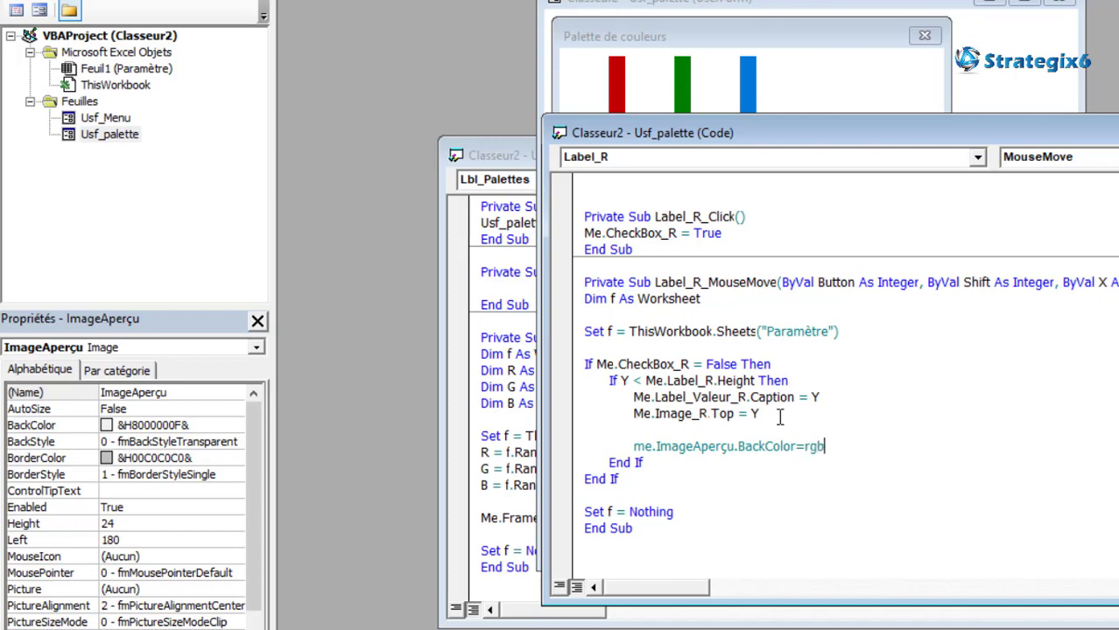
{"action": "type", "text": "("}
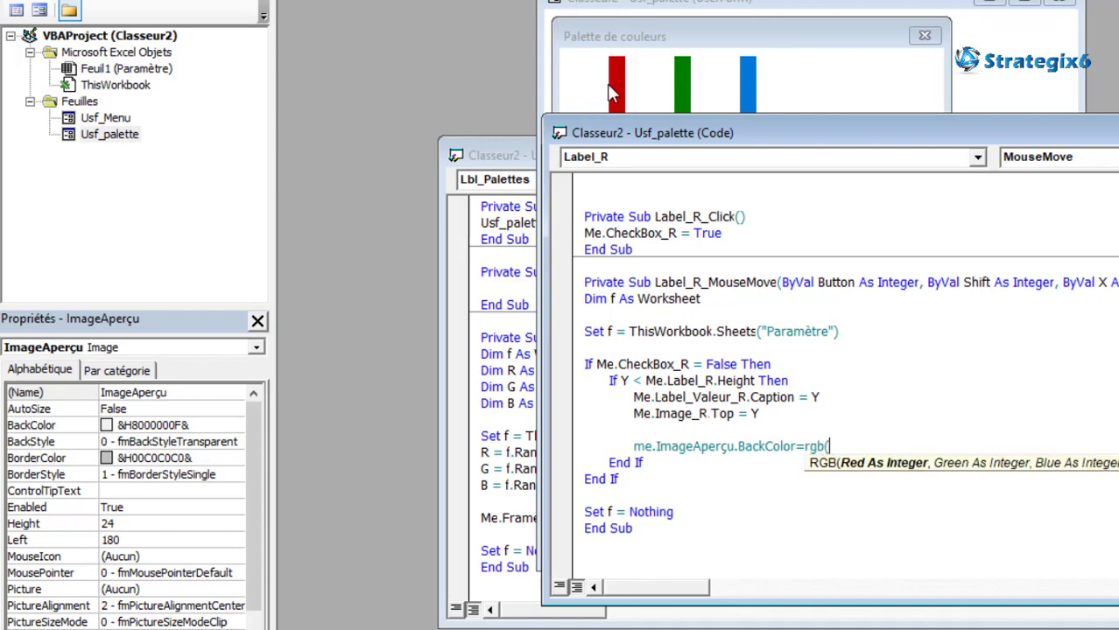
{"action": "left_click", "coordinate": [612, 93]}
{"action": "left_click", "coordinate": [845, 289]}
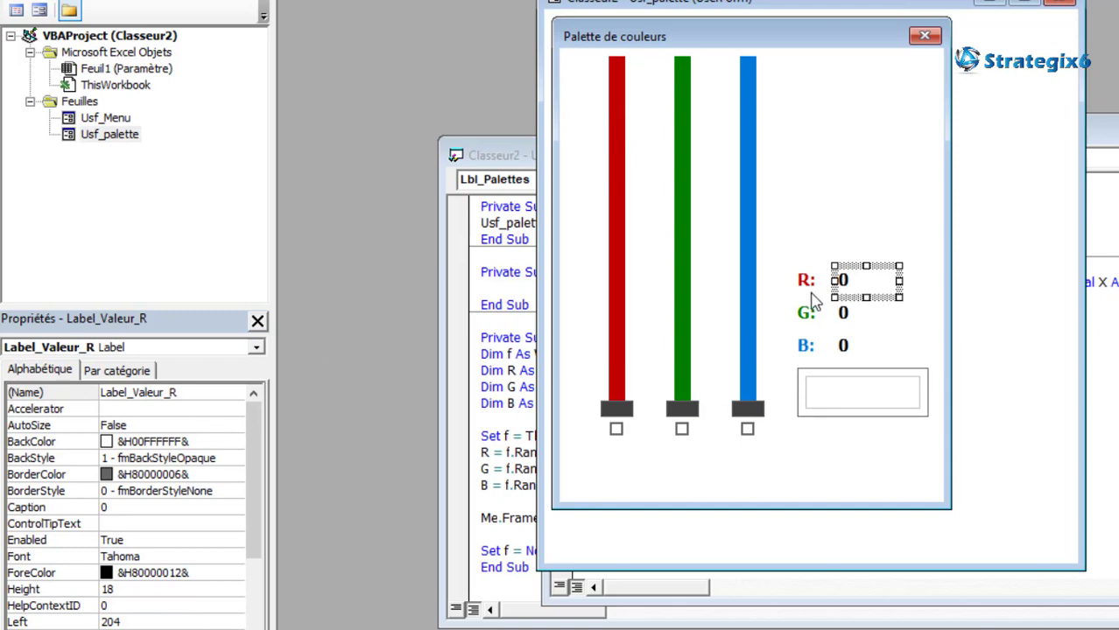
{"action": "left_click", "coordinate": [171, 392]}
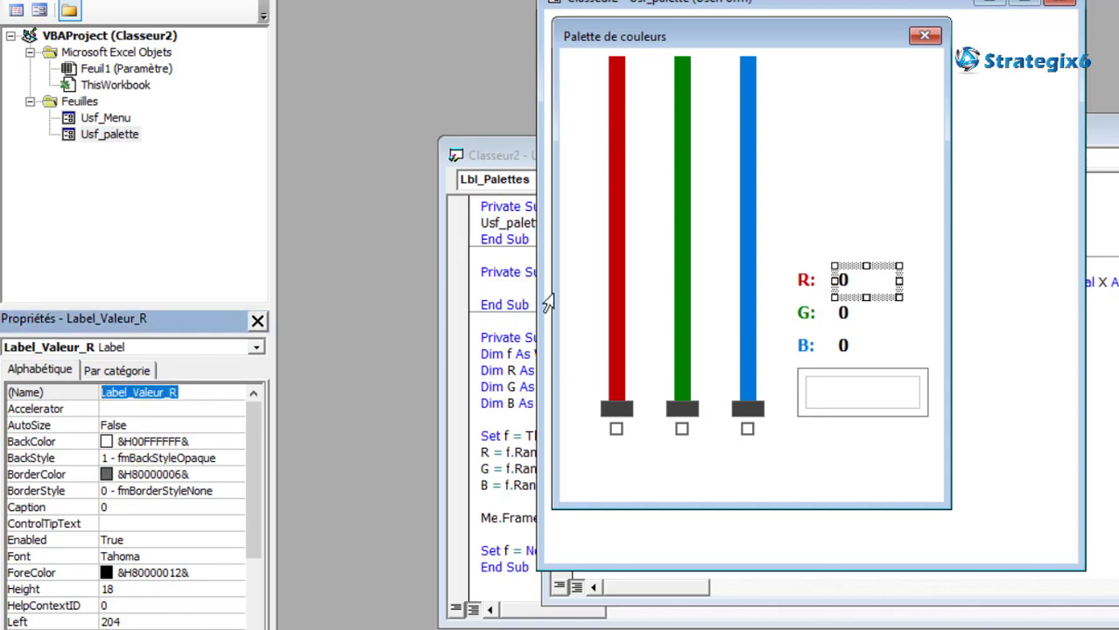
{"action": "left_click", "coordinate": [1094, 267]}
{"action": "left_click", "coordinate": [713, 376]}
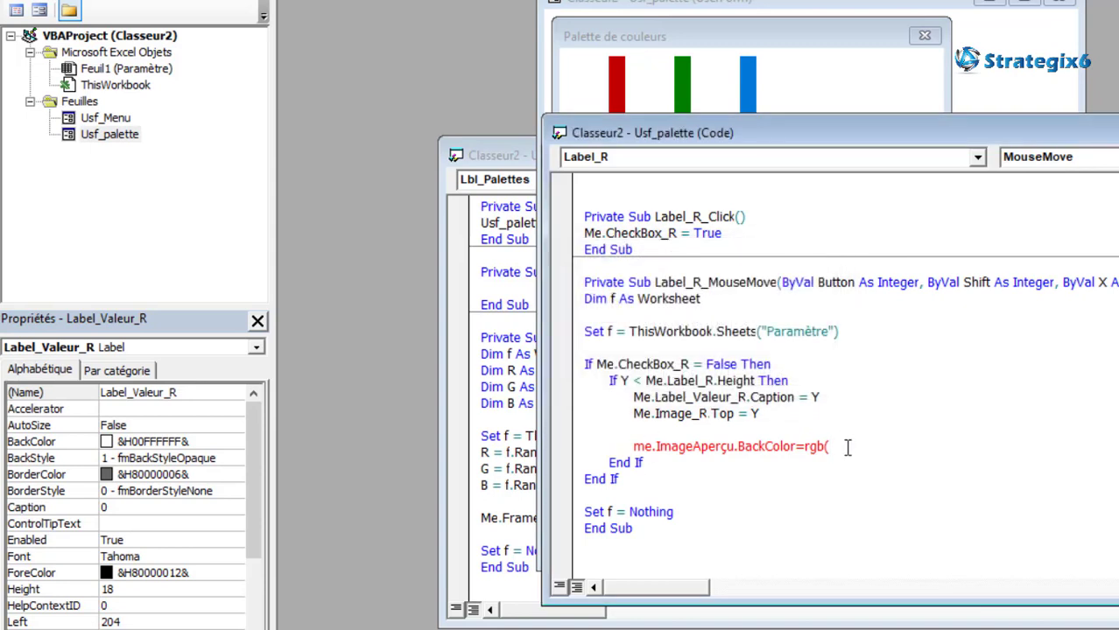
- Complete the RGB arguments Label_Valeur_R, Label_Valeur_G, Label_Valeur_B and commit the line
{"action": "type", "text": "Label_Valeur_R"}
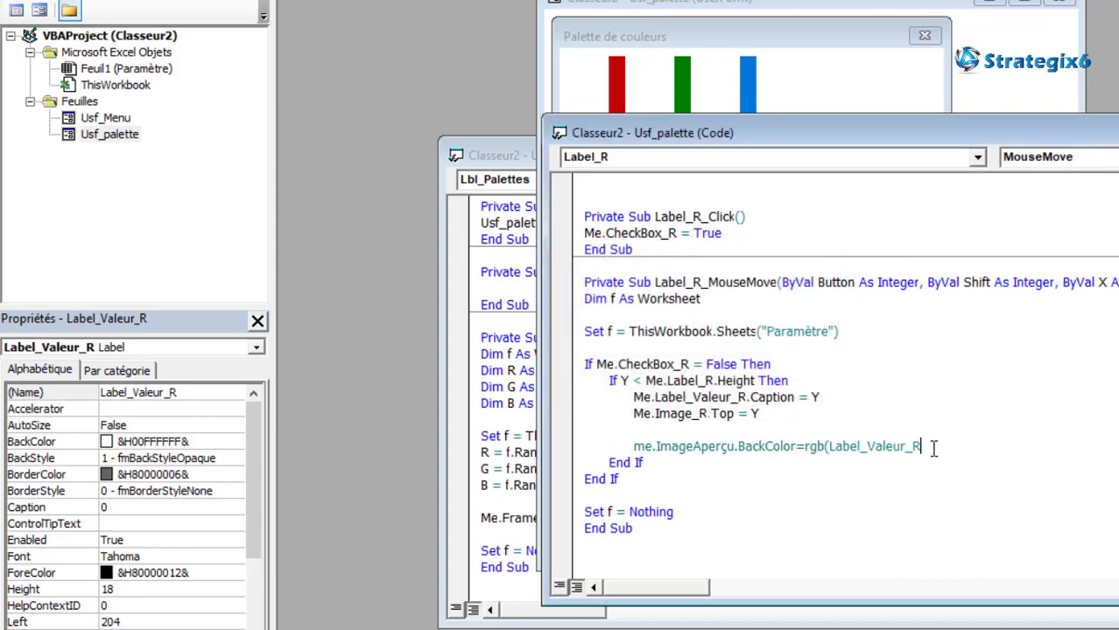
{"action": "type", "text": ","}
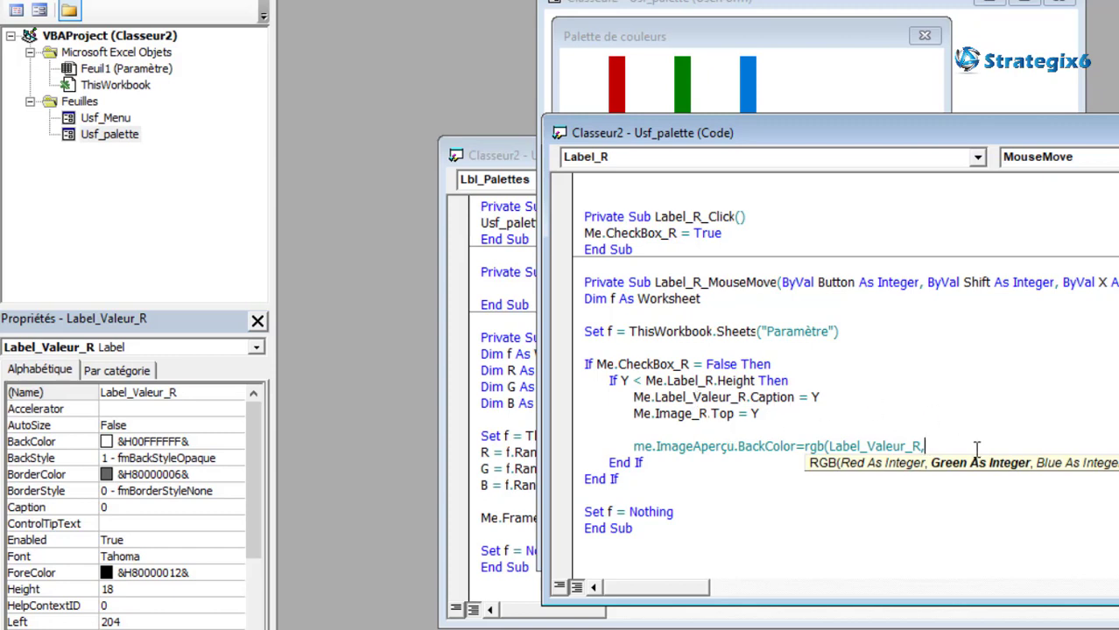
{"action": "type", "text": "Label_Valeur_R"}
{"action": "key", "text": "BackSpace"}
{"action": "type", "text": "g"}
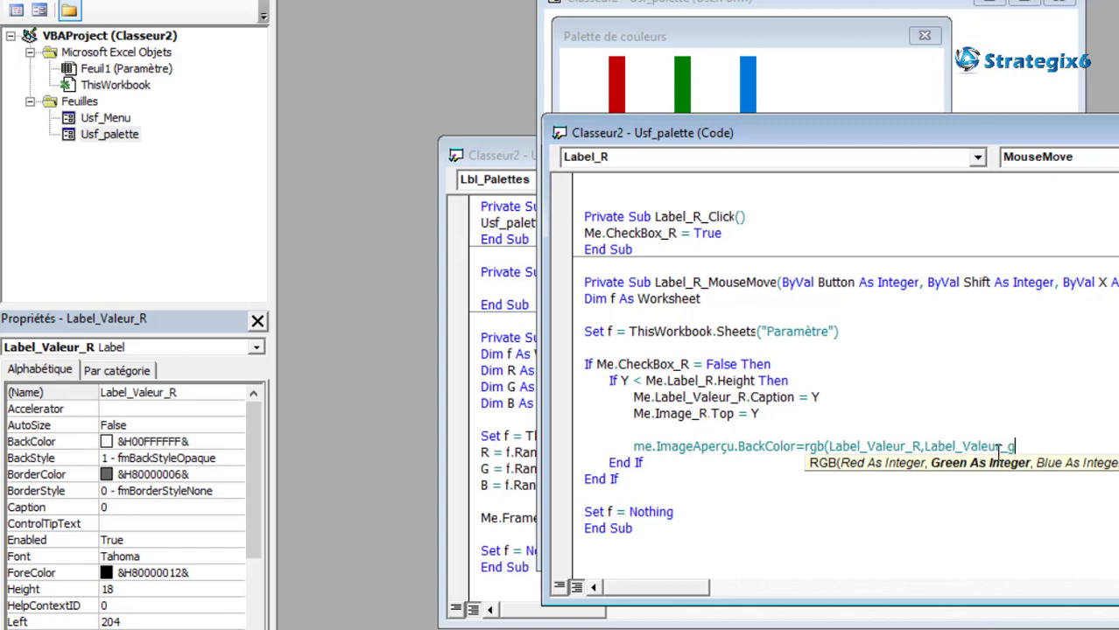
{"action": "type", "text": ","}
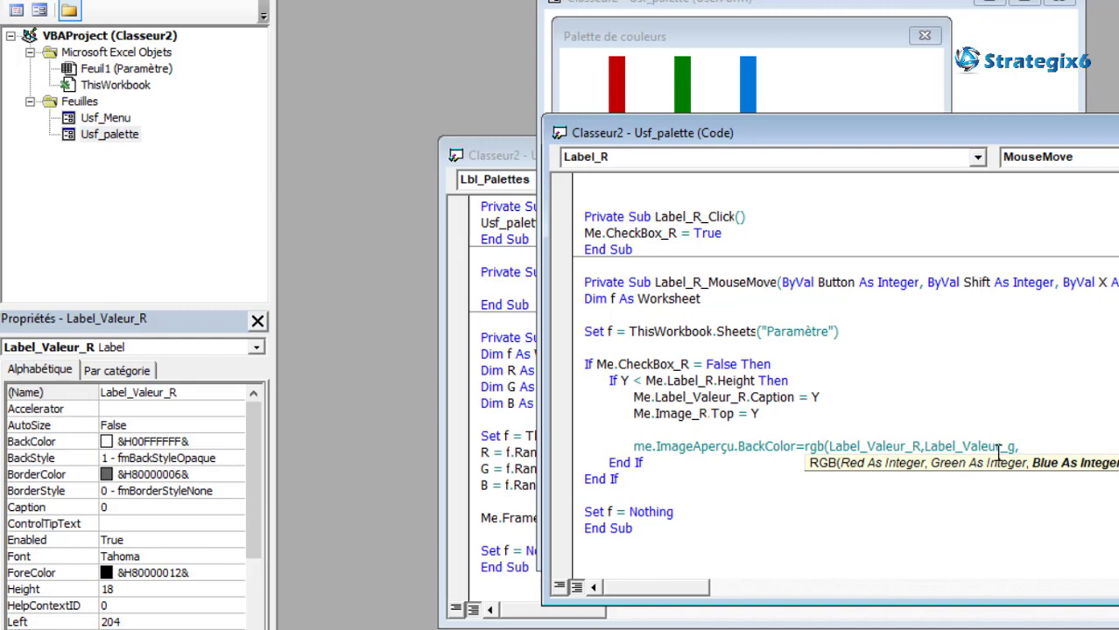
{"action": "type", "text": "Label_Valeur_R"}
{"action": "type", "text": "B"}
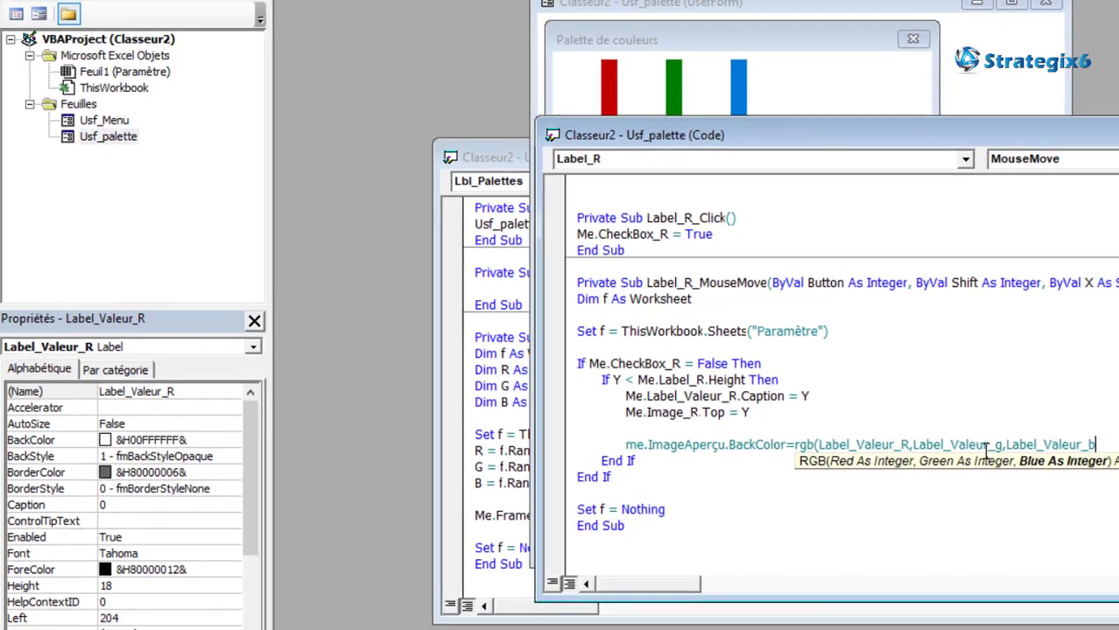
{"action": "type", "text": ")"}
{"action": "left_click", "coordinate": [900, 378]}
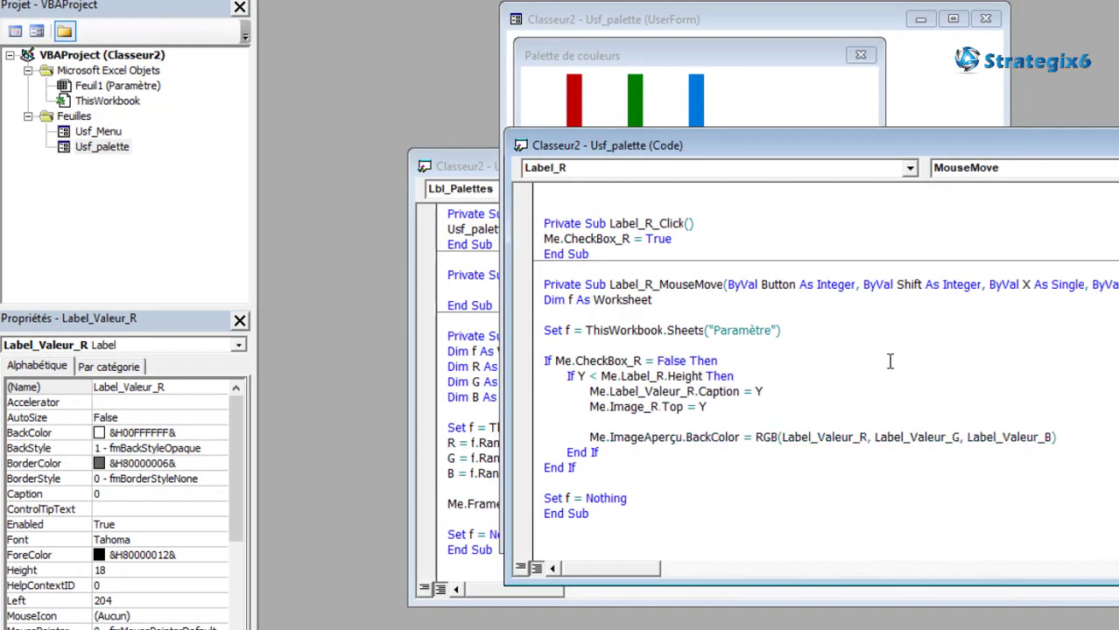
{"action": "left_click", "coordinate": [636, 103]}
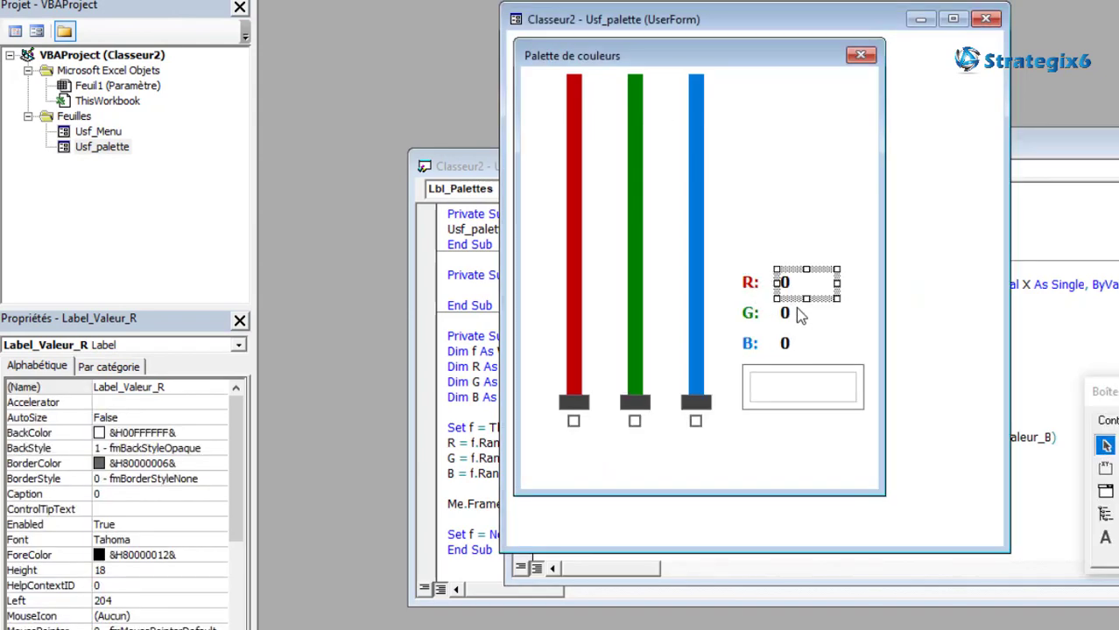
- Reposition the code window and open a new line after the BackColor statement
{"action": "left_click", "coordinate": [19, 5]}
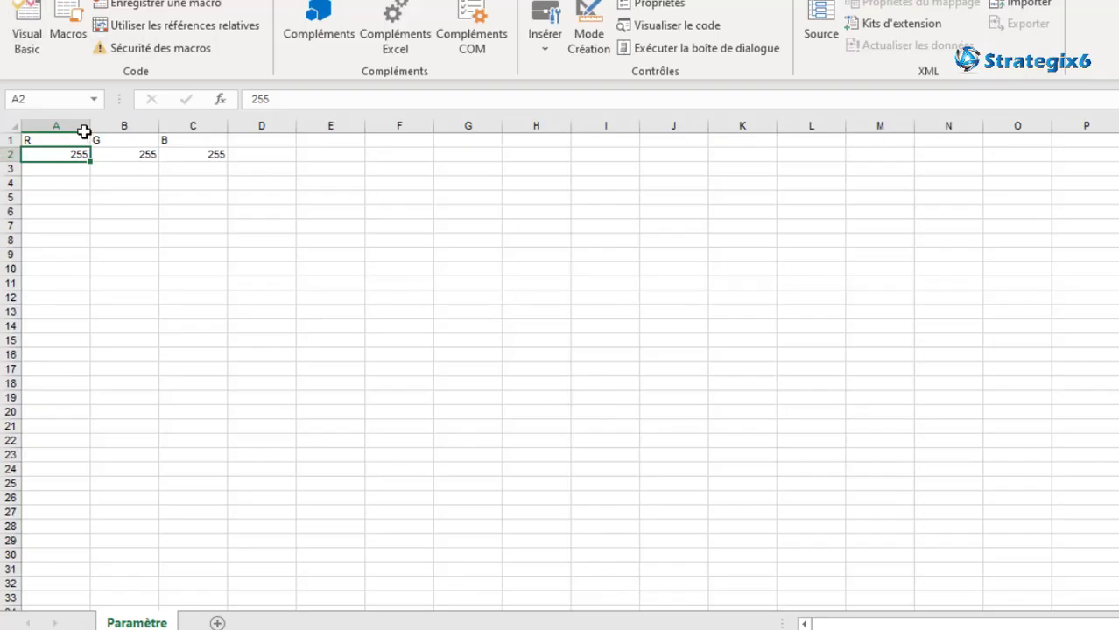
{"action": "left_click", "coordinate": [27, 31]}
{"action": "left_click", "coordinate": [1070, 178]}
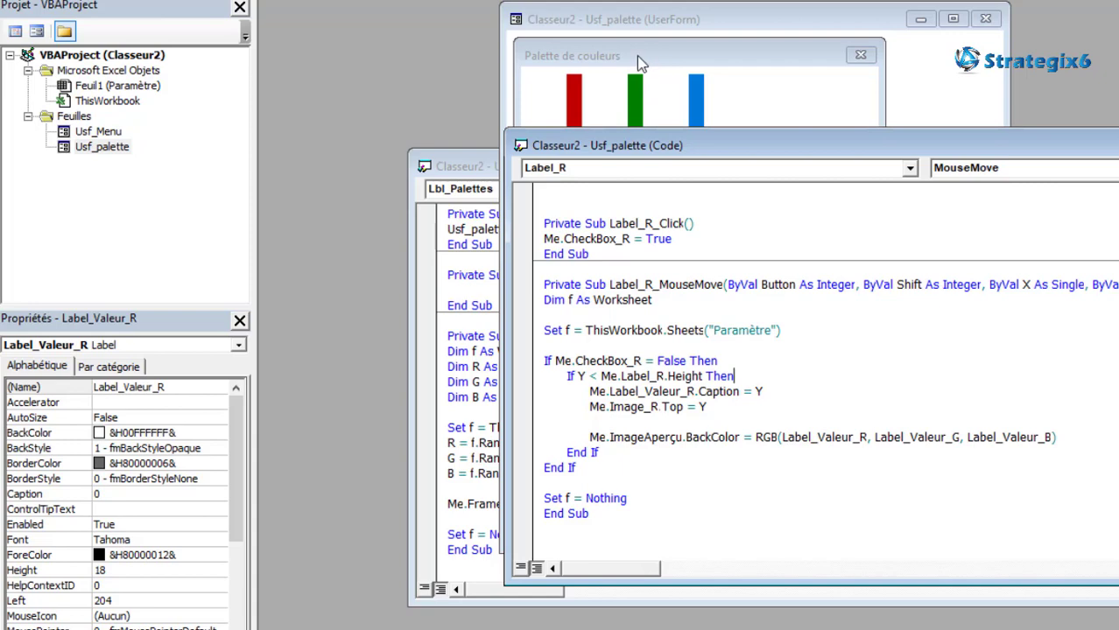
{"action": "left_click_drag", "start_coordinate": [652, 147], "coordinate": [514, 64]}
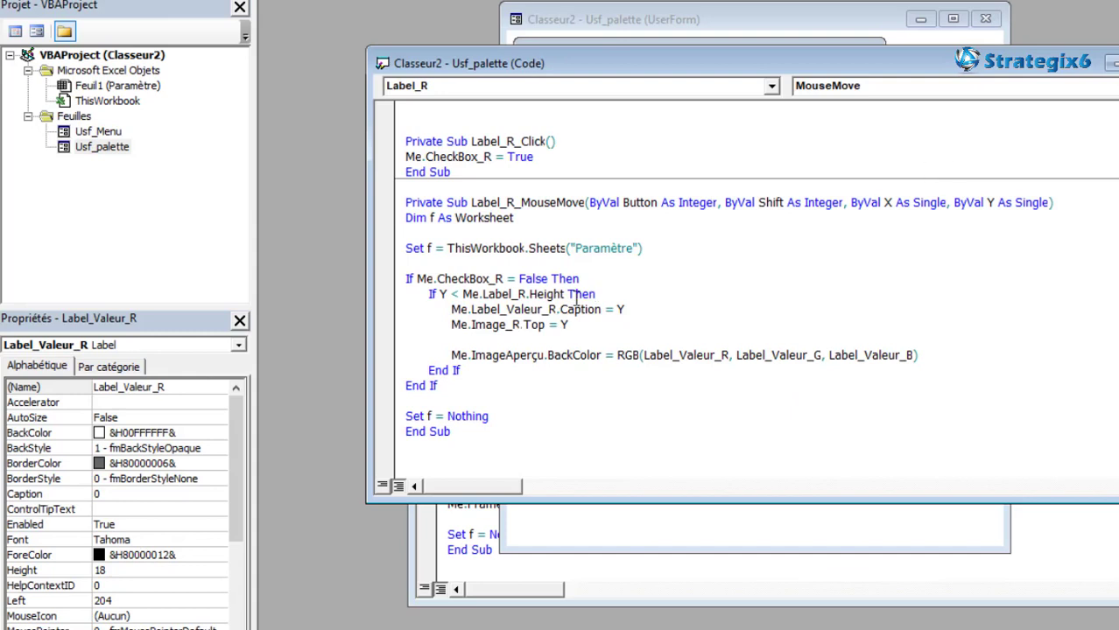
{"action": "left_click", "coordinate": [944, 353]}
{"action": "key", "text": "Return"}
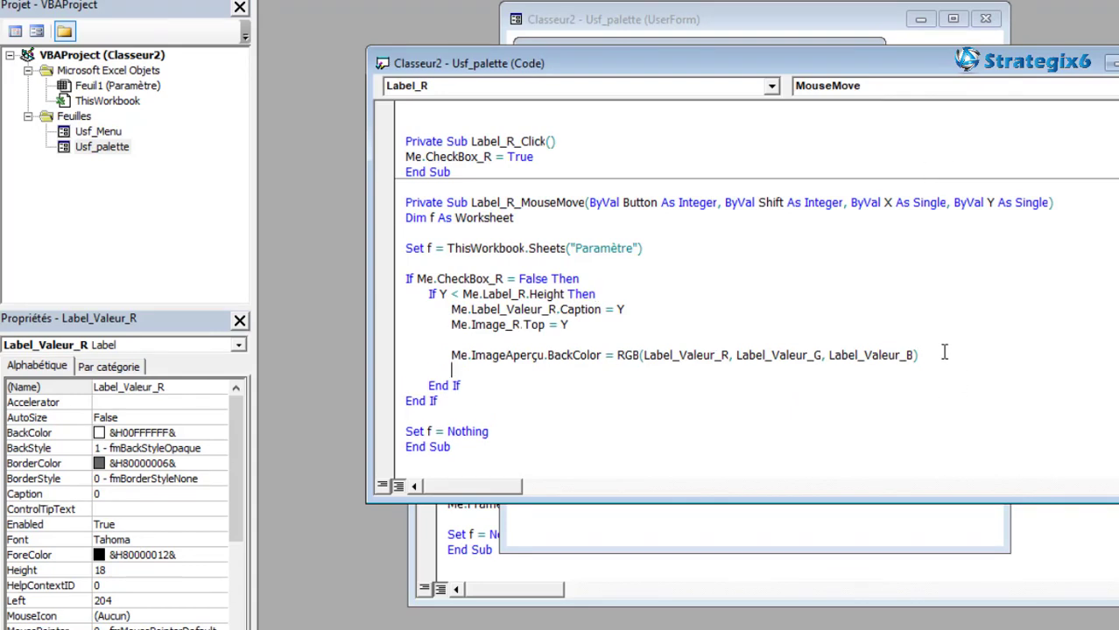
- Write f.Range("A2").Value = Y with IntelliSense, commit it, and run the form
{"action": "type", "text": "f.ran"}
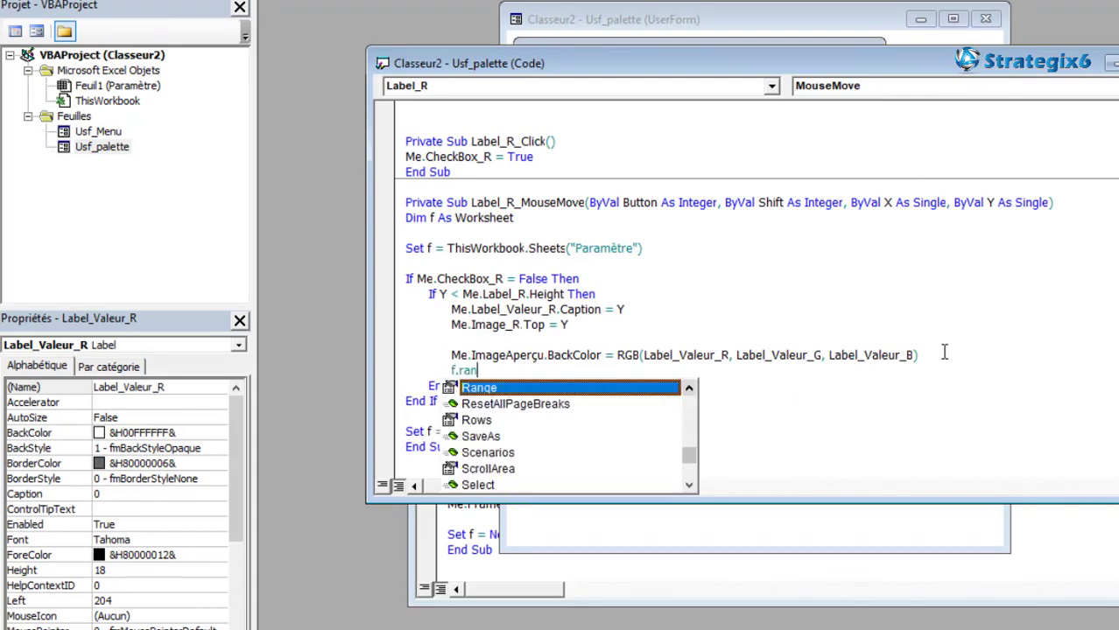
{"action": "key", "text": "Tab"}
{"action": "type", "text": "(\""}
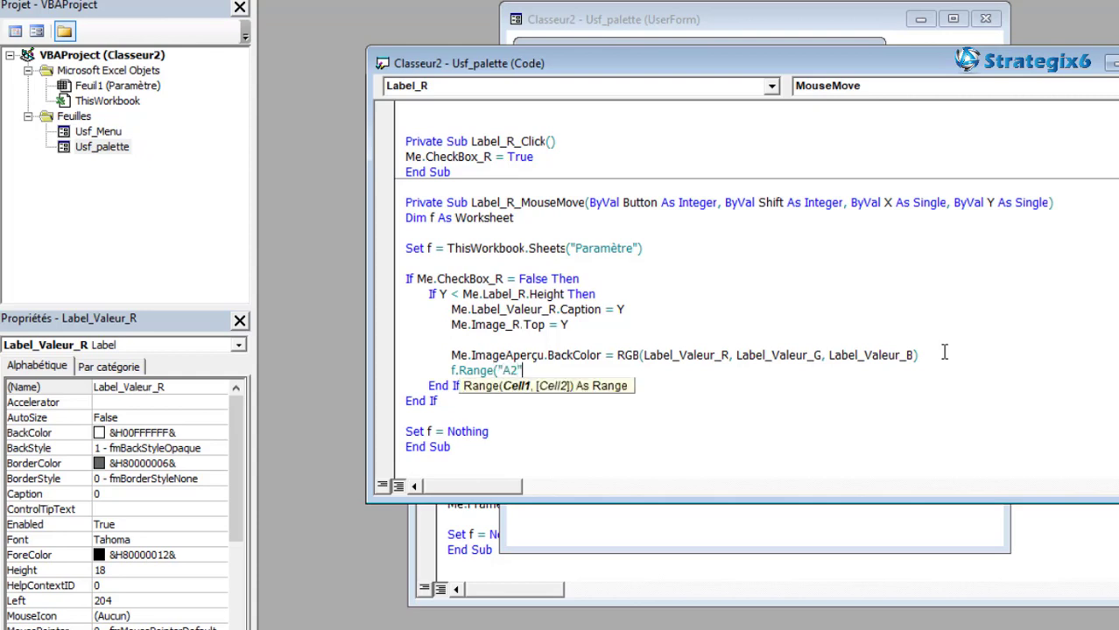
{"action": "type", "text": ").v"}
{"action": "type", "text": "u"}
{"action": "key", "text": "Tab"}
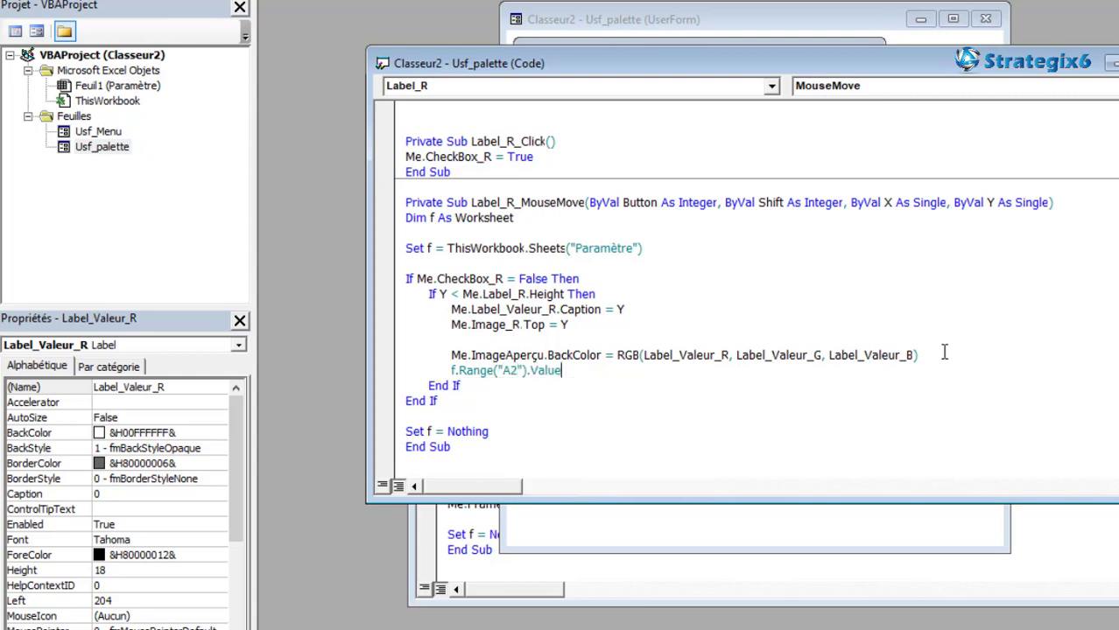
{"action": "left_click", "coordinate": [779, 357], "text": "shift"}
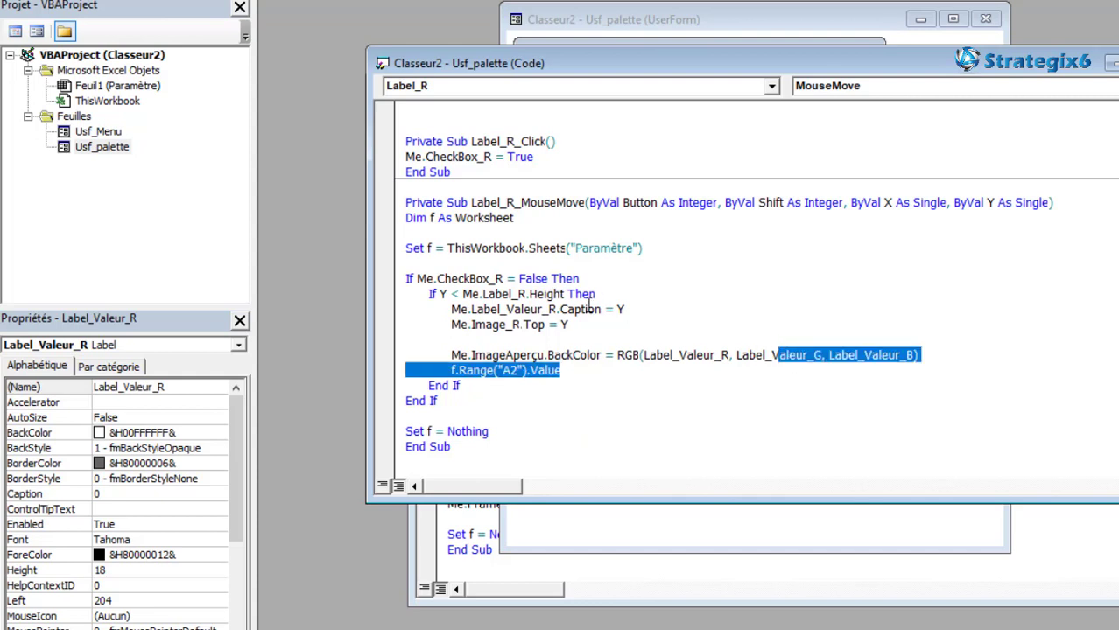
{"action": "left_click", "coordinate": [585, 372]}
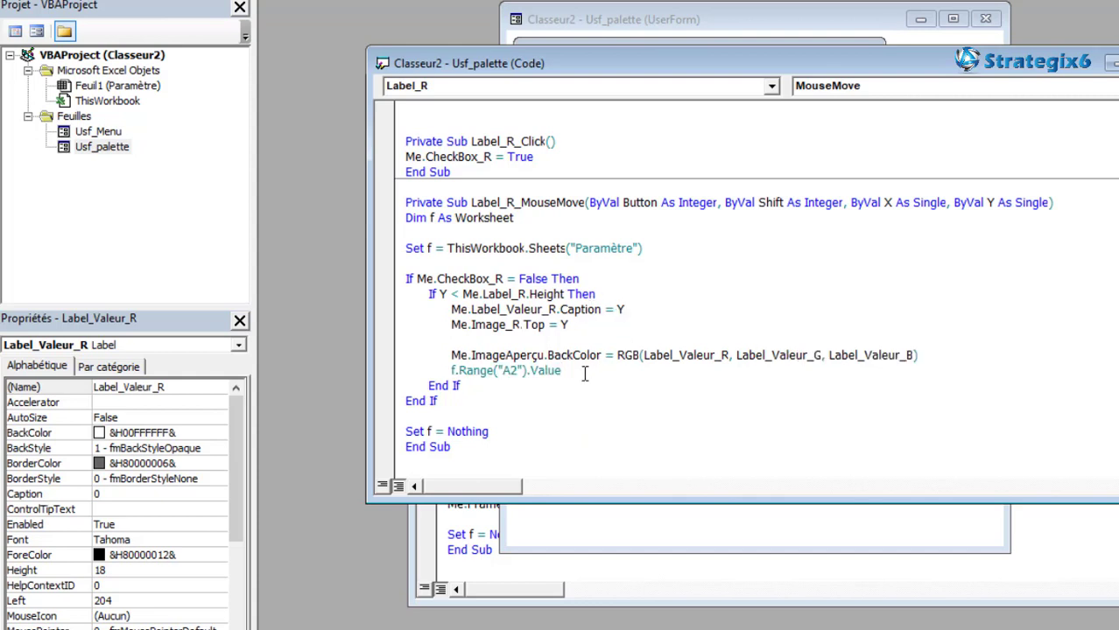
{"action": "type", "text": "=y"}
{"action": "left_click", "coordinate": [579, 349]}
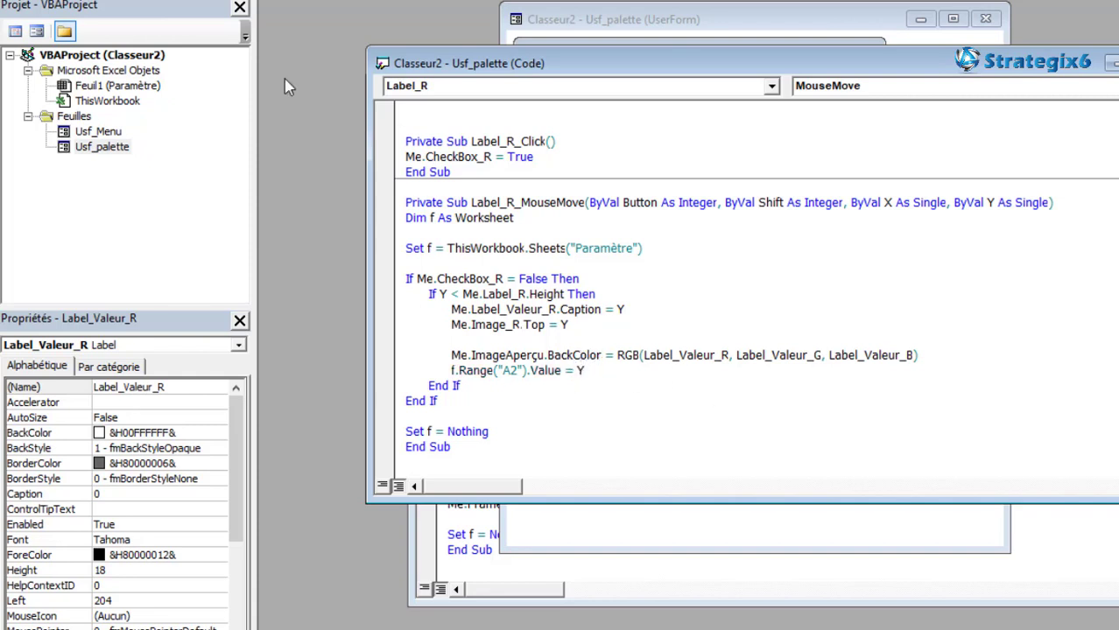
{"action": "key", "text": "F5"}
- Drag the red marker so R and A2 read 254.25, tick the red checkbox, then close the form
{"action": "mouse_move", "coordinate": [526, 343]}
{"action": "left_mouse_down"}
{"action": "mouse_move", "coordinate": [528, 441]}
{"action": "mouse_move", "coordinate": [531, 104]}
{"action": "mouse_move", "coordinate": [528, 455]}
{"action": "left_mouse_up"}
{"action": "left_click", "coordinate": [525, 449]}
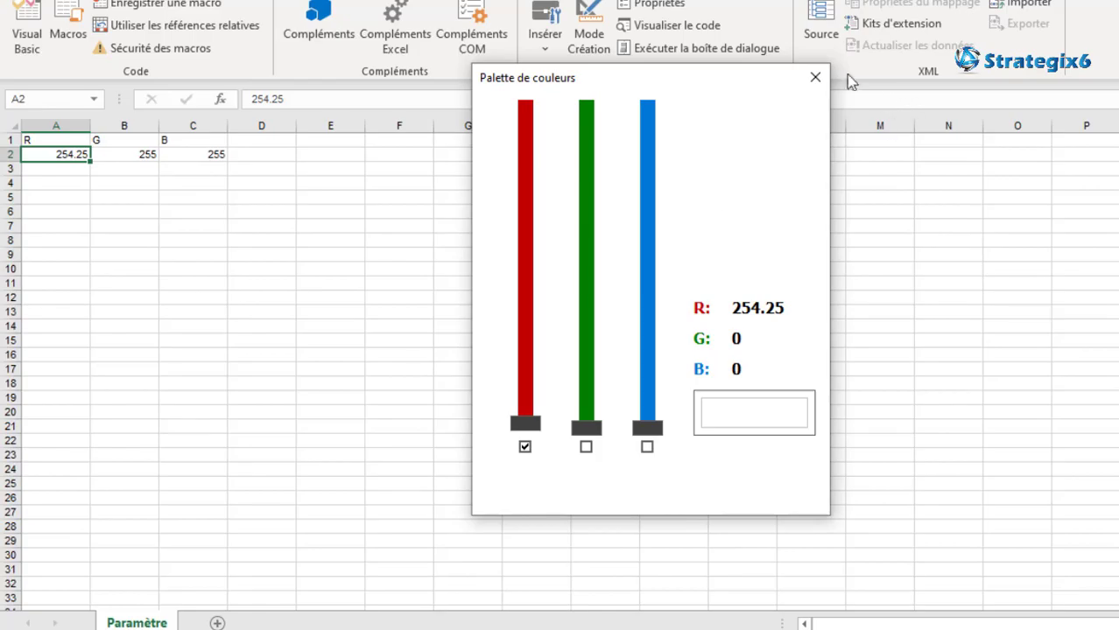
{"action": "left_click", "coordinate": [815, 77]}
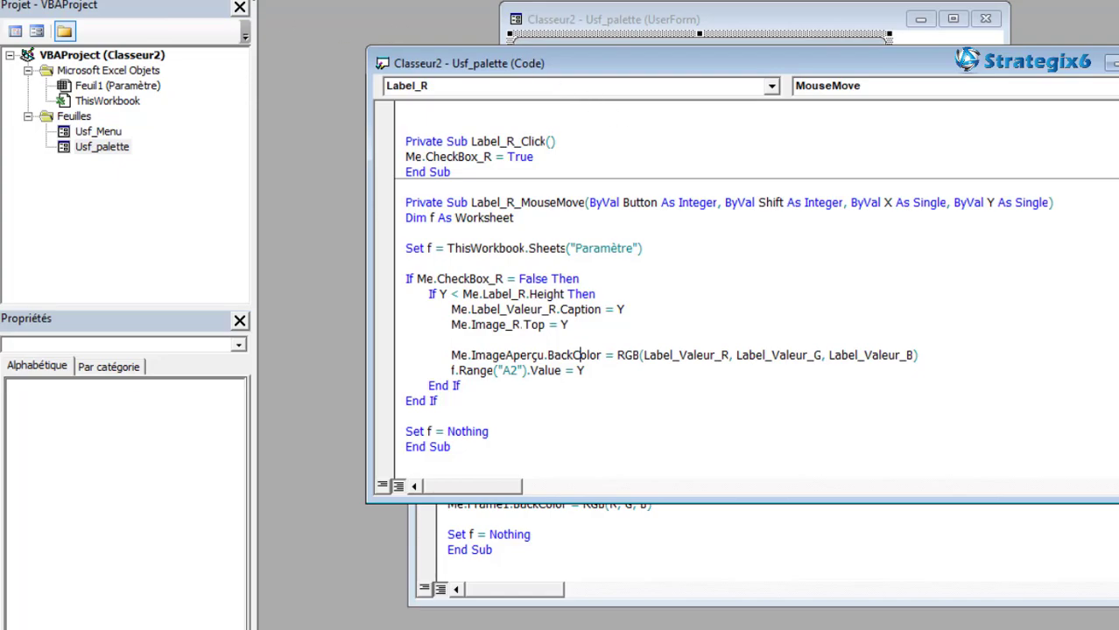
- Test-run the form once more by moving the red marker and ticking its checkbox, then close it
{"action": "key", "text": "F5"}
{"action": "left_click_drag", "start_coordinate": [526, 428], "coordinate": [525, 446]}
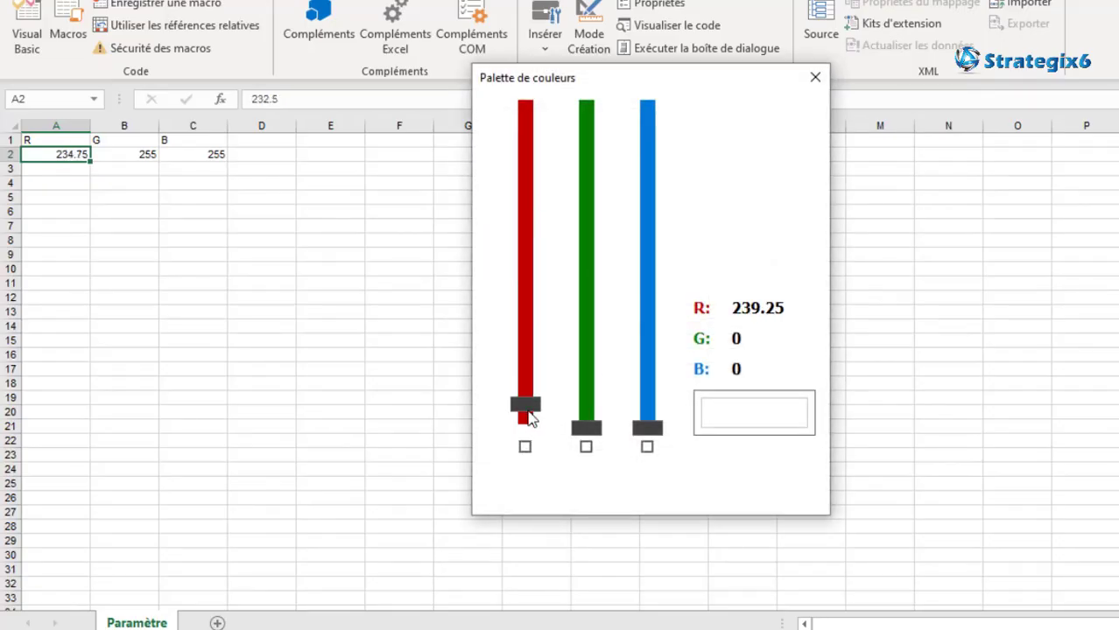
{"action": "left_click", "coordinate": [525, 447]}
{"action": "left_click", "coordinate": [815, 77]}
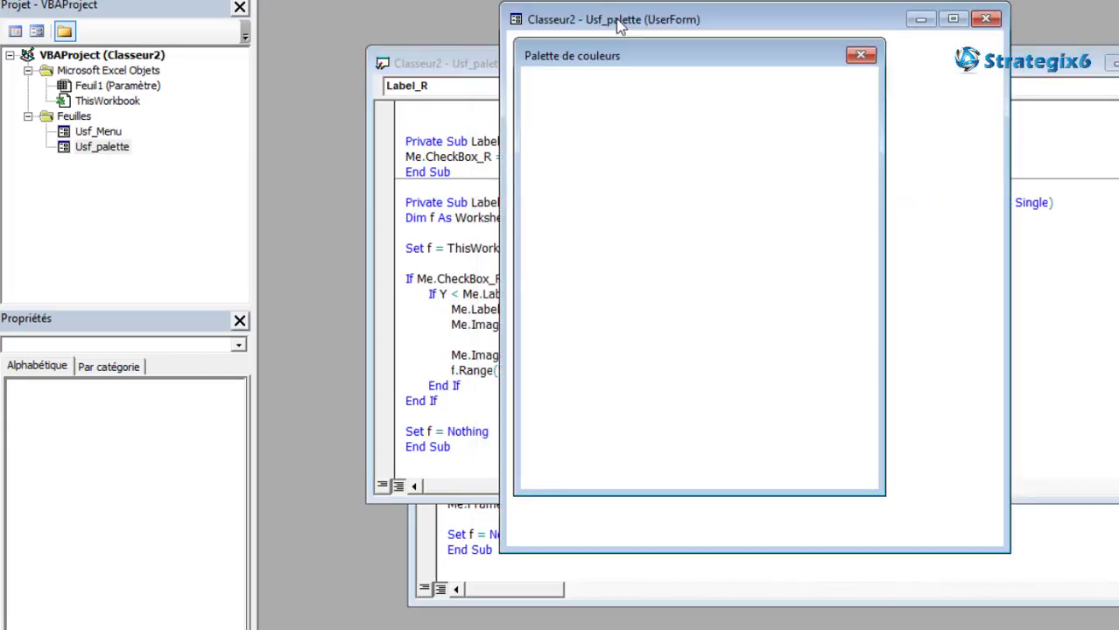
- Set ImageAperçu's BackStyle to 1 - fmBackStyleOpaque
{"action": "left_click", "coordinate": [821, 399]}
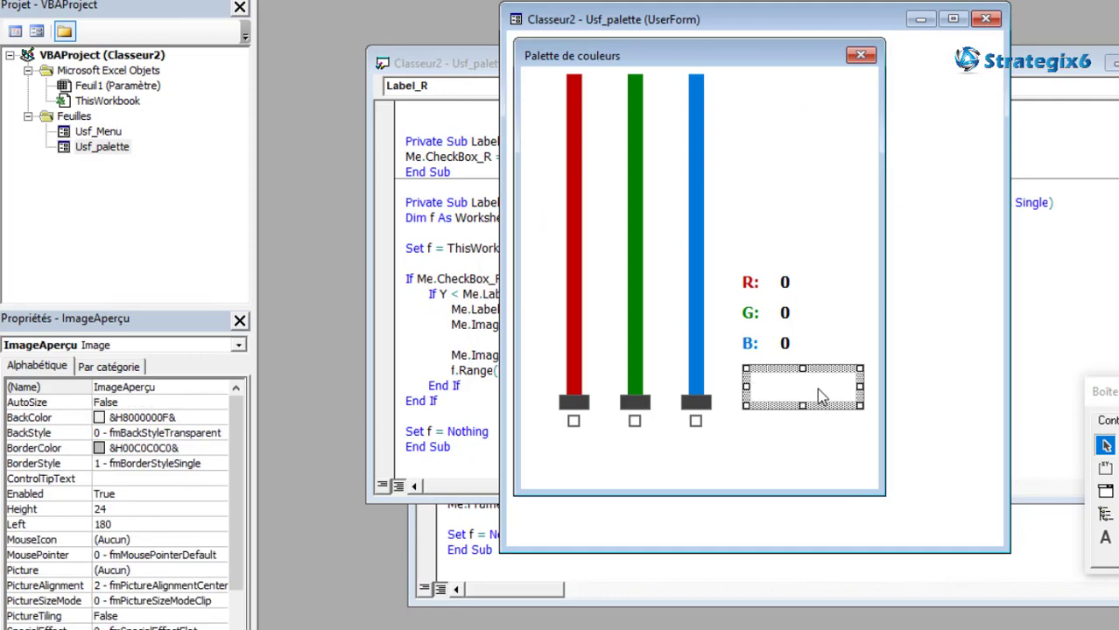
{"action": "left_click", "coordinate": [819, 306]}
{"action": "left_click", "coordinate": [806, 394]}
{"action": "left_click", "coordinate": [218, 439]}
{"action": "left_click", "coordinate": [219, 440]}
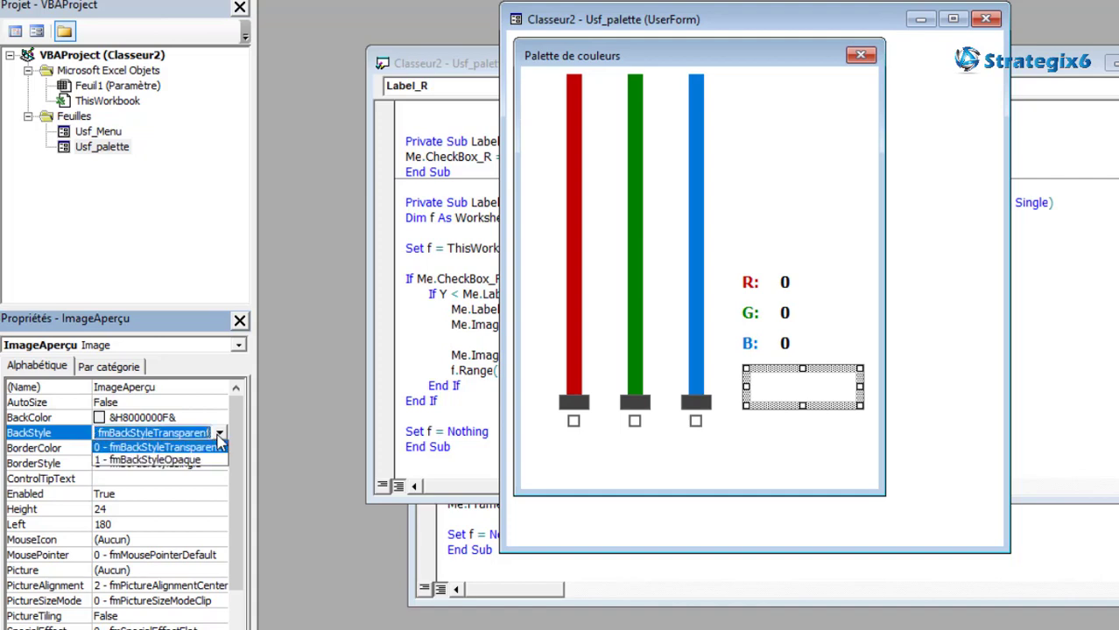
{"action": "left_click", "coordinate": [178, 462]}
- Set ImageAperçu's BackColor to white (&H00FFFFFF&) and run the form again
{"action": "left_click", "coordinate": [745, 275]}
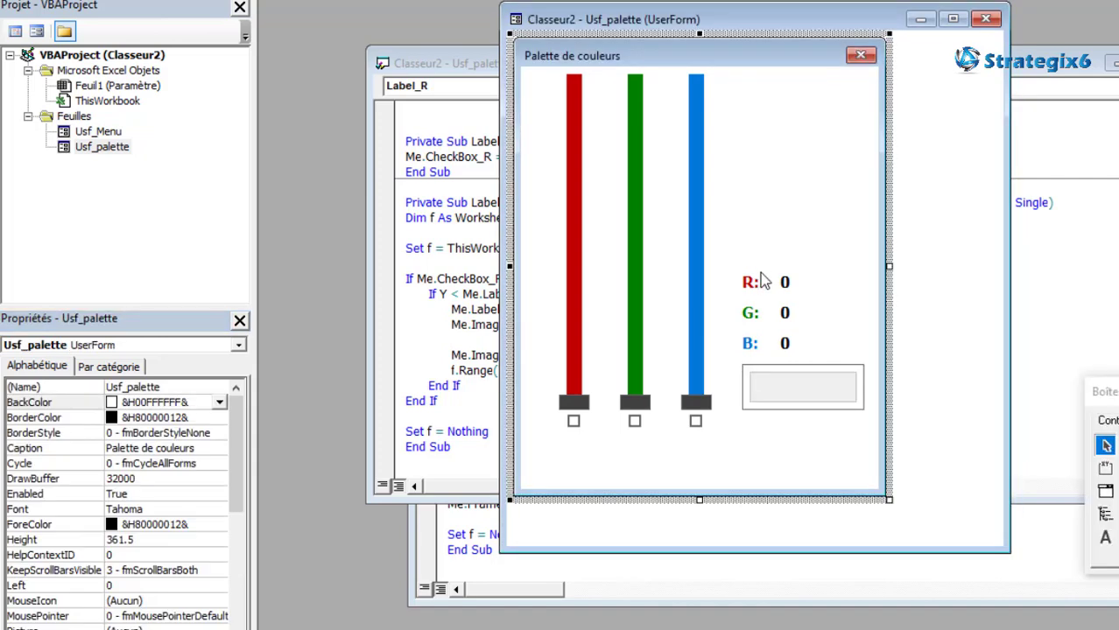
{"action": "left_click", "coordinate": [794, 392]}
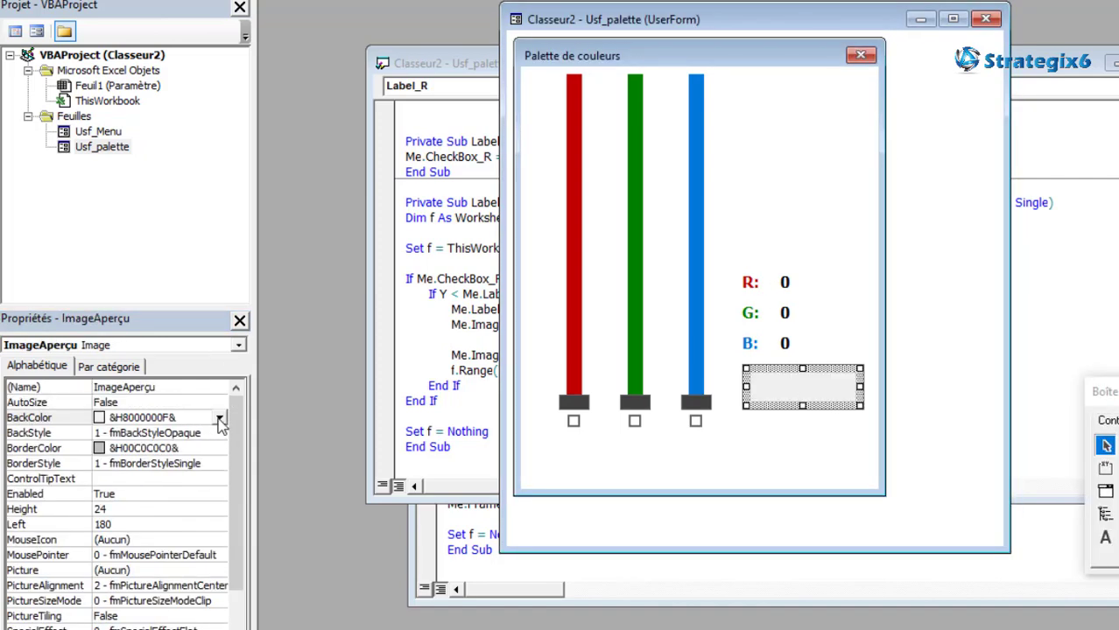
{"action": "left_click", "coordinate": [220, 422]}
{"action": "left_click", "coordinate": [39, 430]}
{"action": "left_click", "coordinate": [26, 445]}
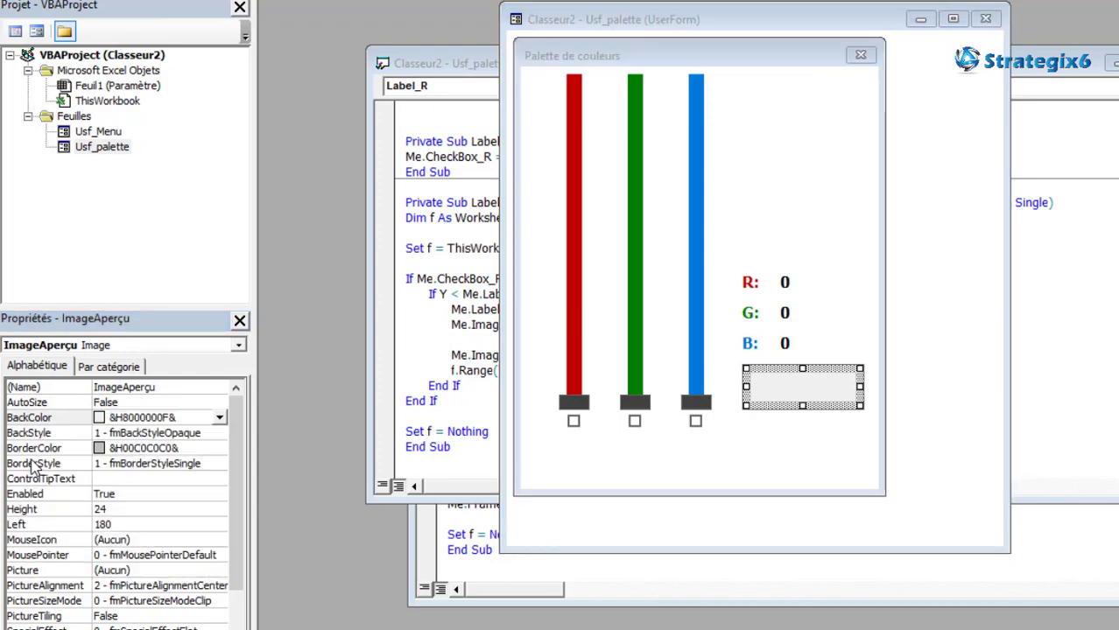
{"action": "left_click", "coordinate": [782, 237]}
{"action": "key", "text": "F5"}
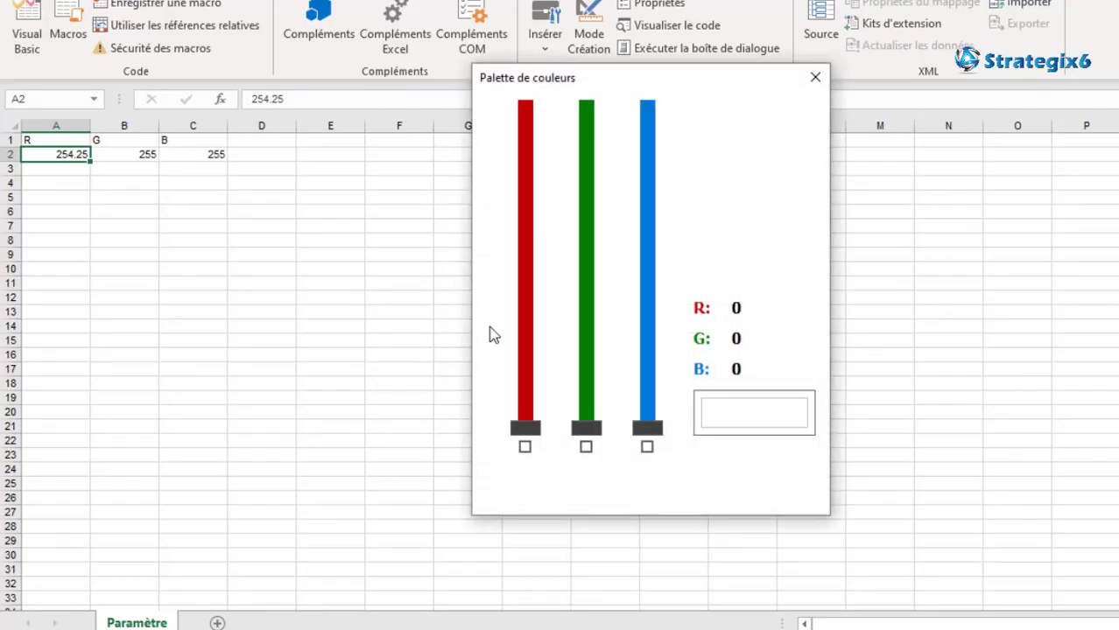
- Drag the red marker to maximum so the preview turns red at 254.25, tick the checkbox, close the form
{"action": "mouse_move", "coordinate": [525, 428]}
{"action": "left_mouse_down"}
{"action": "mouse_move", "coordinate": [538, 140]}
{"action": "mouse_move", "coordinate": [526, 442]}
{"action": "left_mouse_up"}
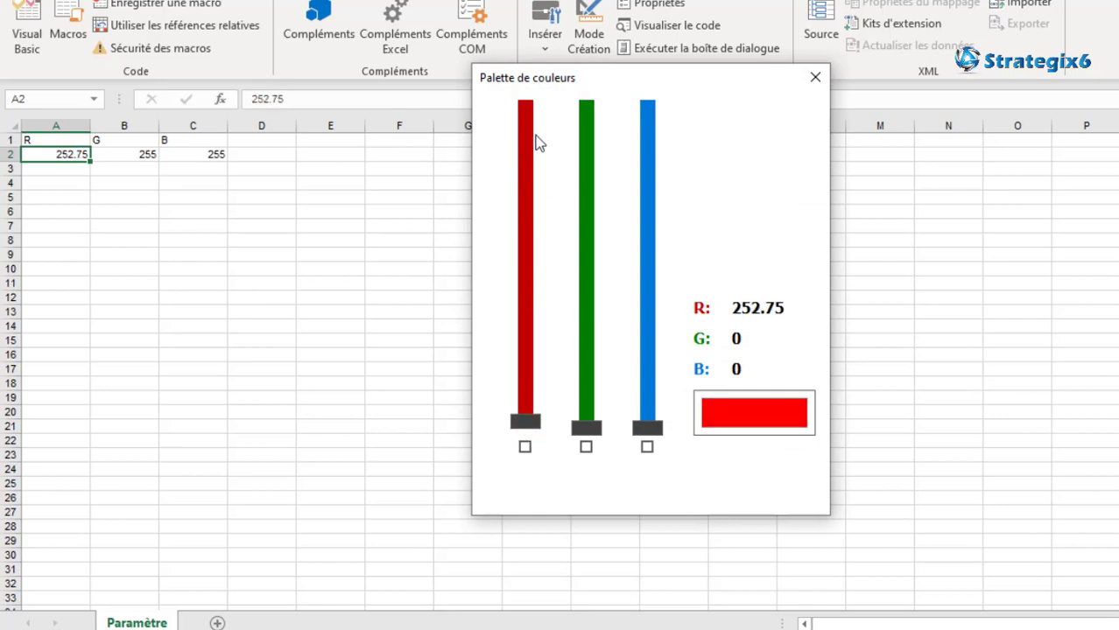
{"action": "left_click_drag", "start_coordinate": [539, 143], "coordinate": [522, 429]}
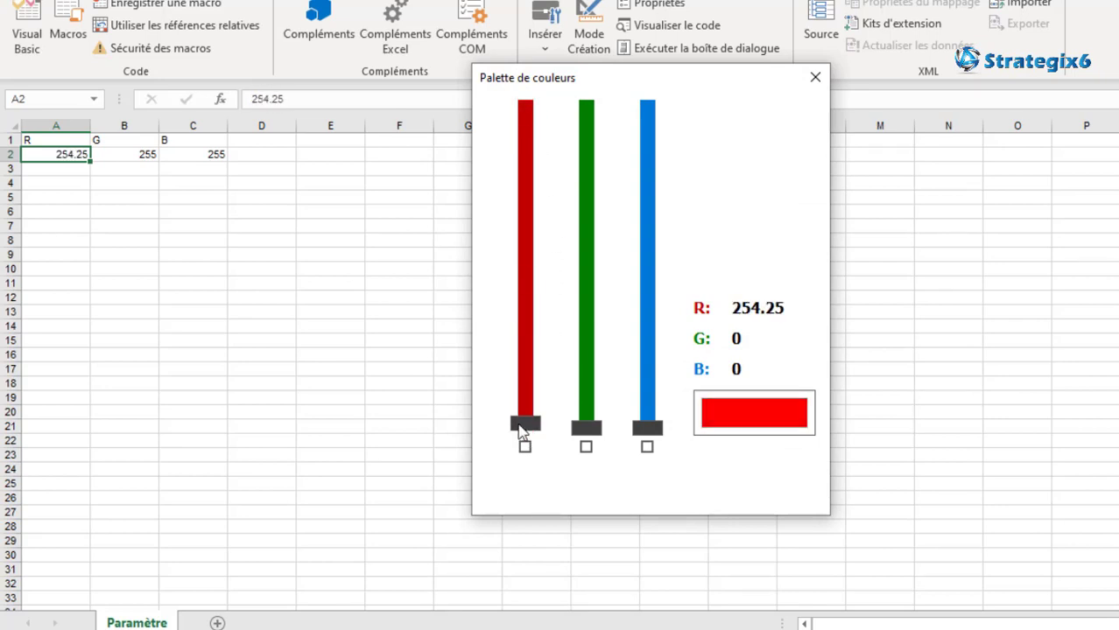
{"action": "left_click", "coordinate": [525, 446]}
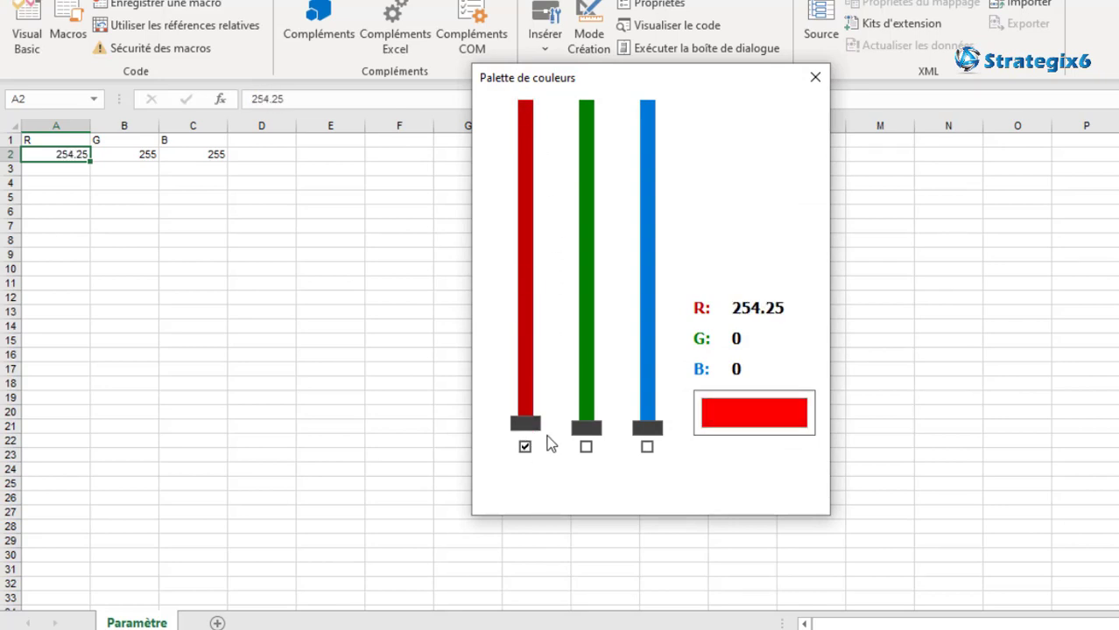
{"action": "left_click", "coordinate": [815, 81]}
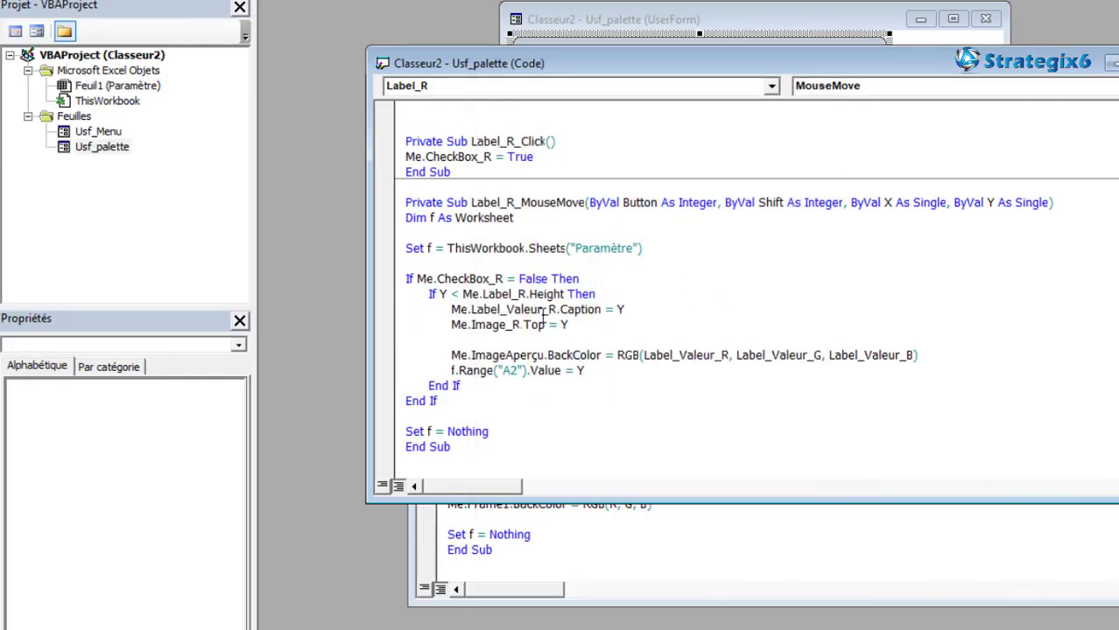
{"action": "left_click_drag", "start_coordinate": [560, 63], "coordinate": [577, 71]}
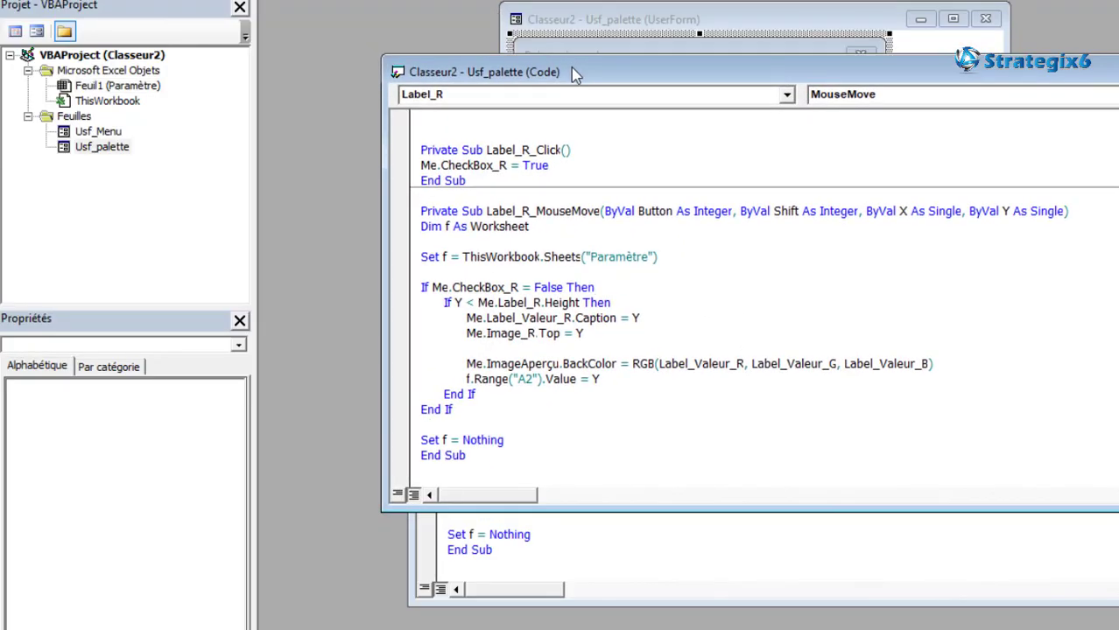
{"action": "left_click_drag", "start_coordinate": [484, 459], "coordinate": [440, 164]}
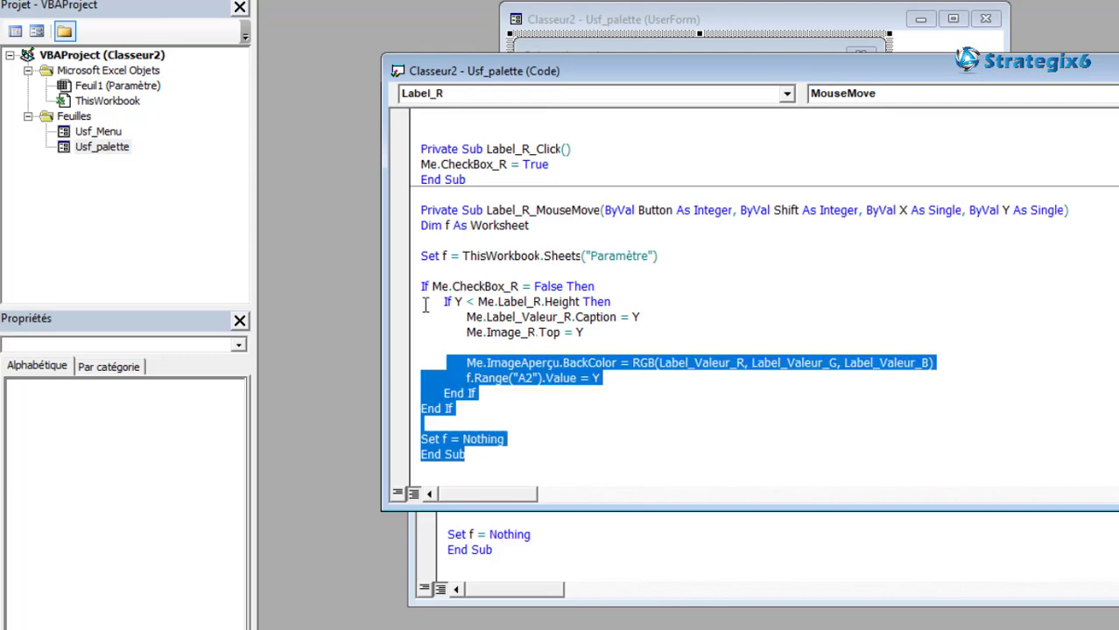
{"action": "left_click", "coordinate": [441, 165]}
{"action": "left_click_drag", "start_coordinate": [473, 457], "coordinate": [409, 160]}
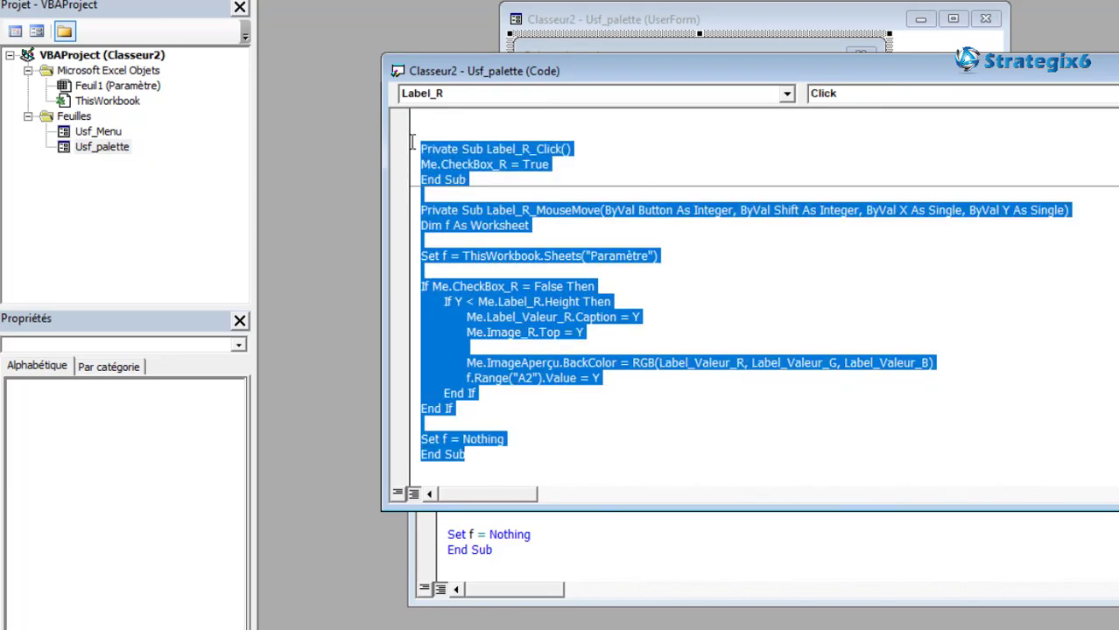
{"action": "left_click", "coordinate": [521, 455]}
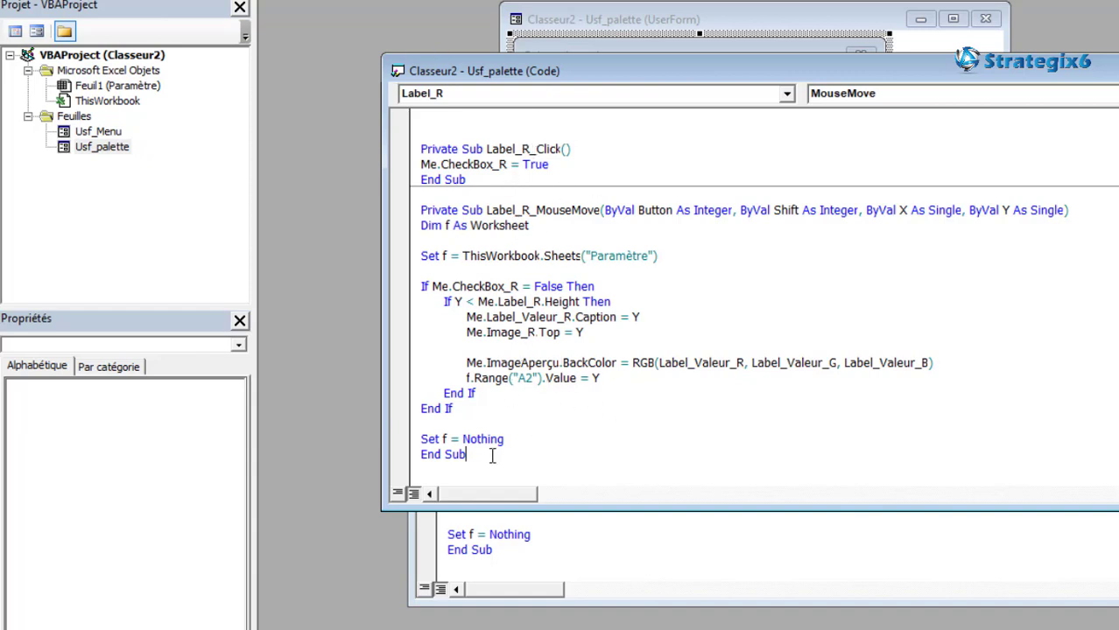
- Rename the copied procedures to Label_G_Click and Label_G_MouseMove, with CheckBox_G
{"action": "key", "text": "Return"}
{"action": "key", "text": "Return"}
{"action": "key", "text": "Return"}
{"action": "key", "text": "Return"}
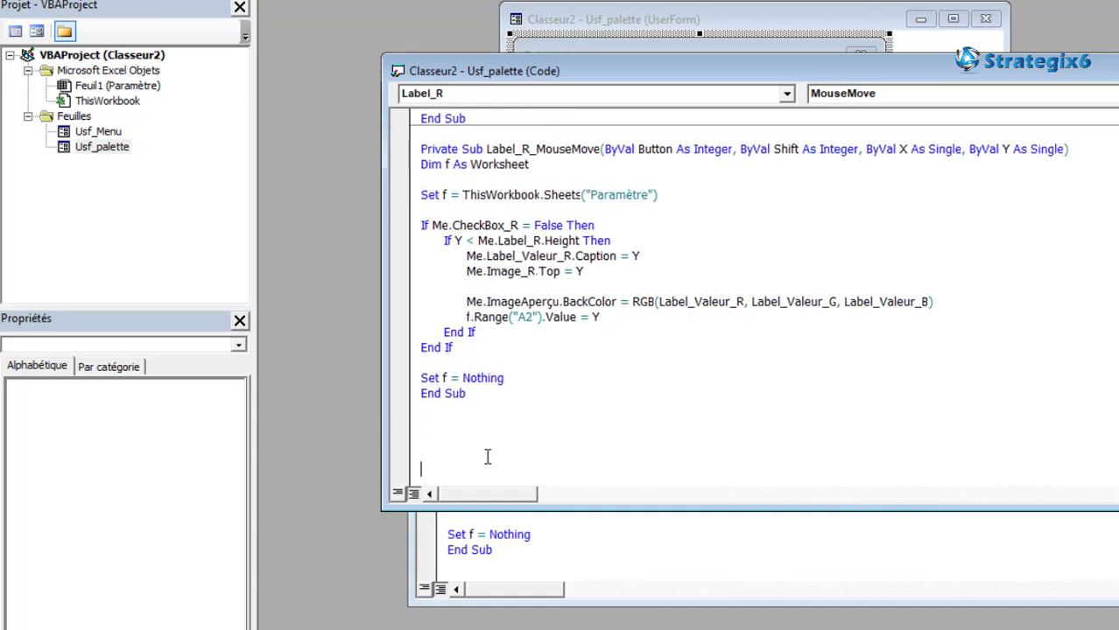
{"action": "scroll", "coordinate": [488, 456], "scroll_direction": "up", "scroll_amount": 2}
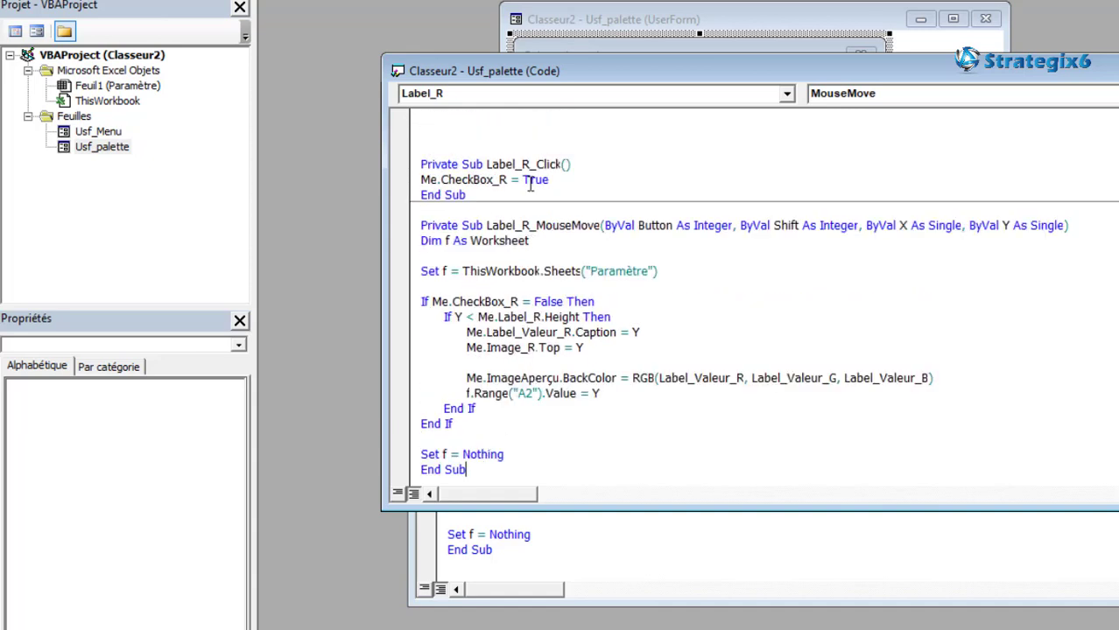
{"action": "left_click", "coordinate": [530, 163]}
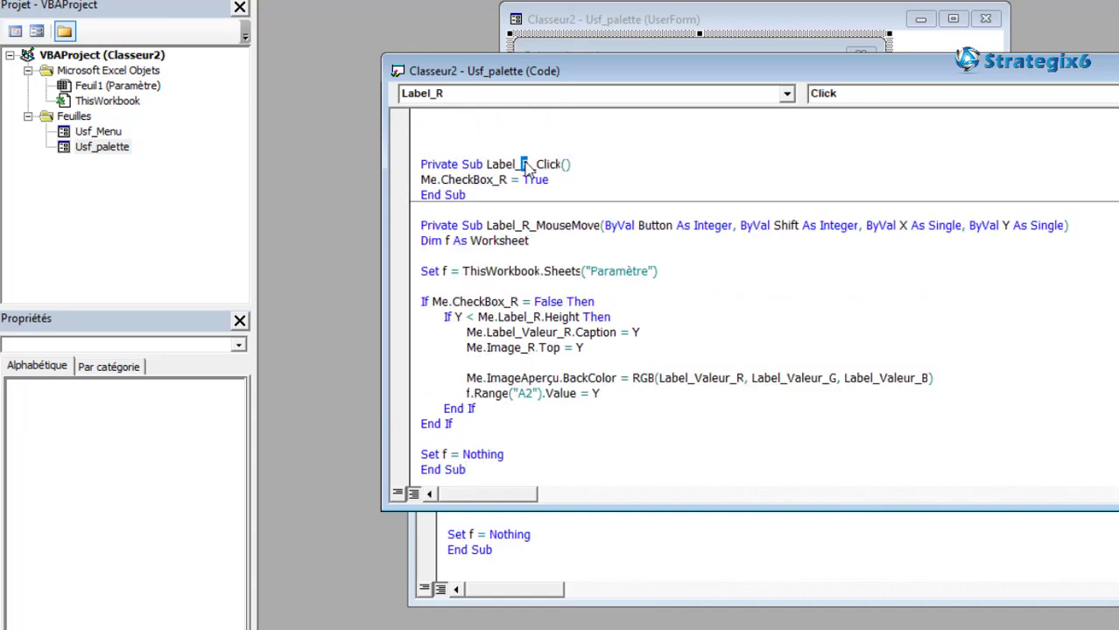
{"action": "type", "text": "g"}
{"action": "left_click", "coordinate": [505, 180]}
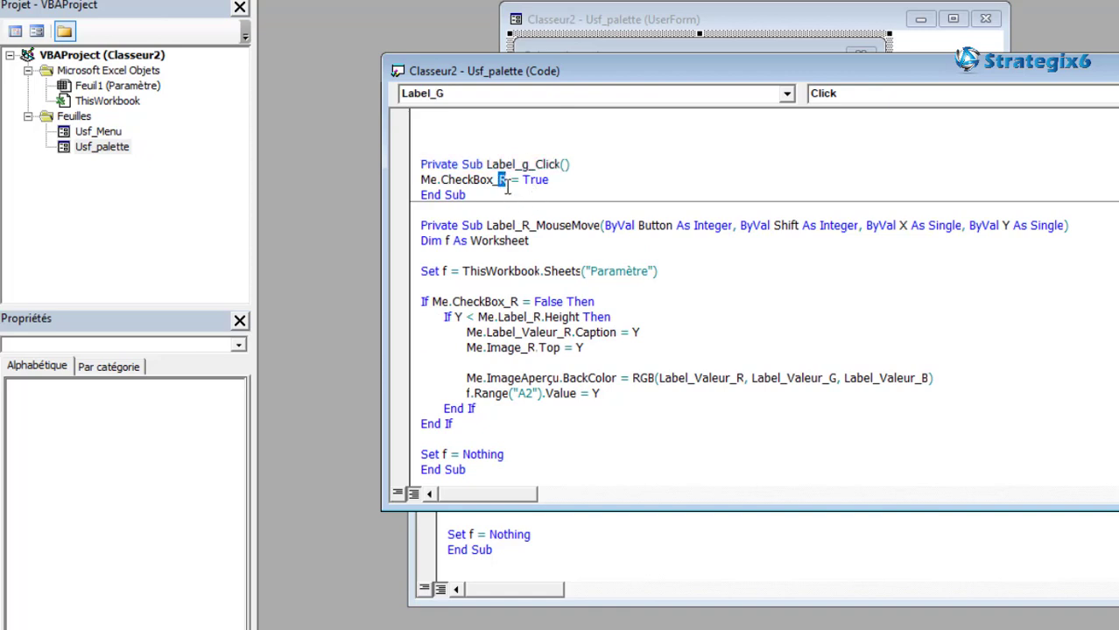
{"action": "type", "text": "g"}
{"action": "left_click_drag", "start_coordinate": [524, 225], "coordinate": [534, 225]}
{"action": "type", "text": "g"}
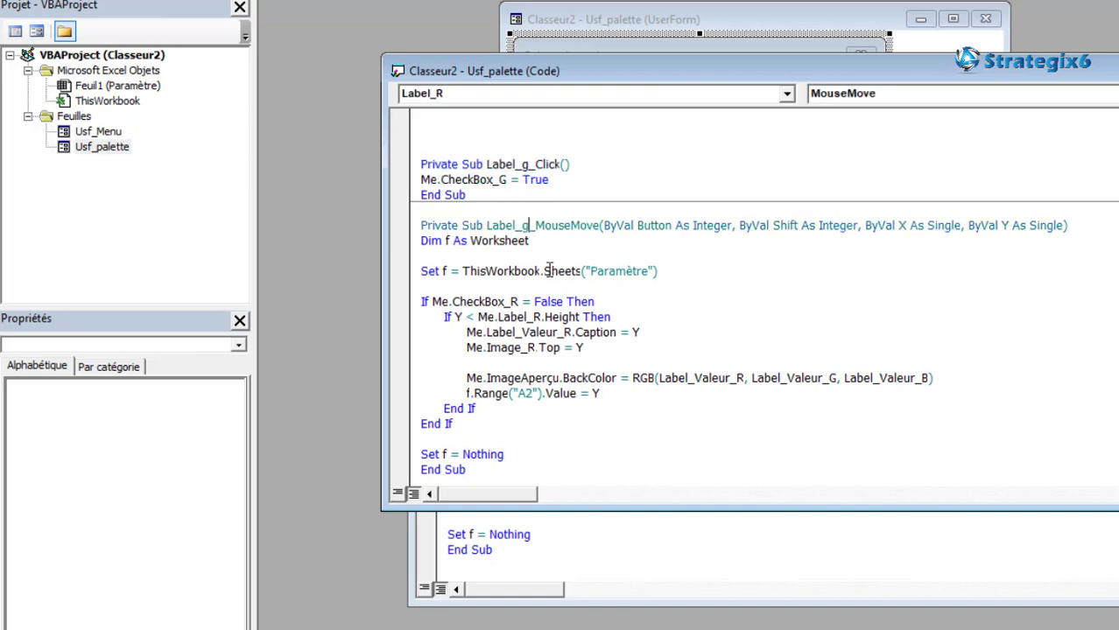
{"action": "left_click_drag", "start_coordinate": [527, 164], "coordinate": [521, 164]}
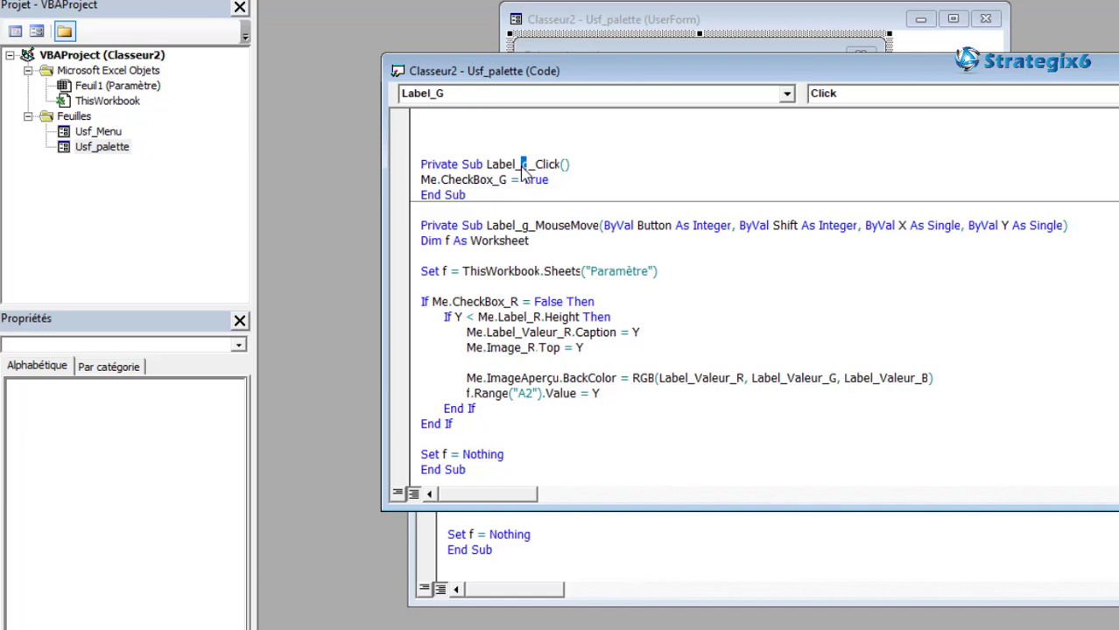
{"action": "type", "text": "G"}
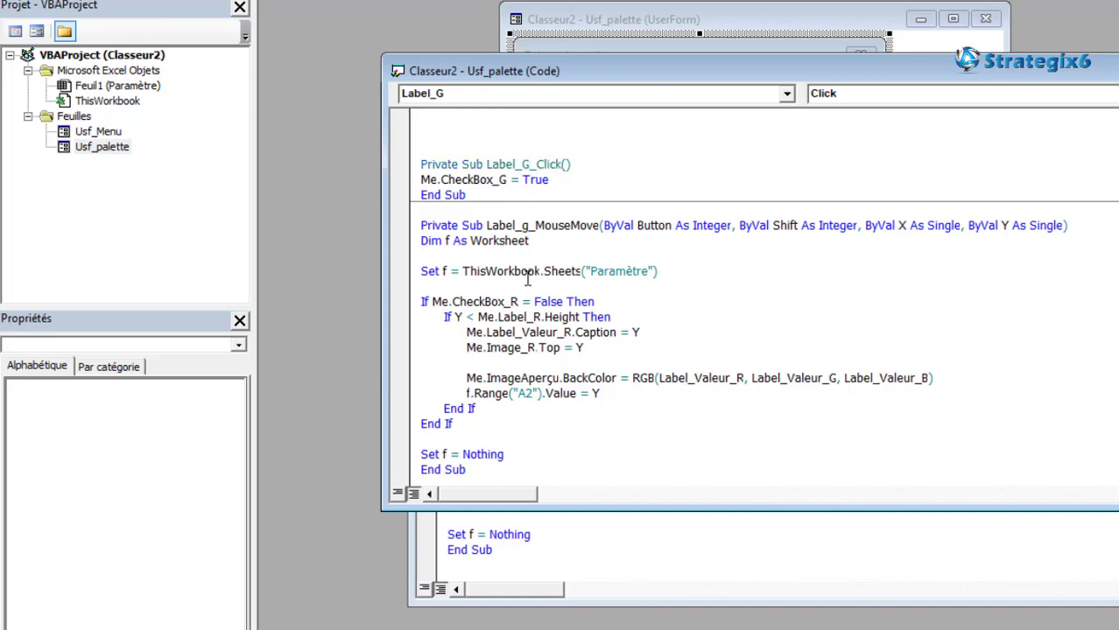
- Point the routine body at CheckBox_G, Label_G, Label_Valeur_G, Image_G and cell B2
{"action": "left_click", "coordinate": [528, 286]}
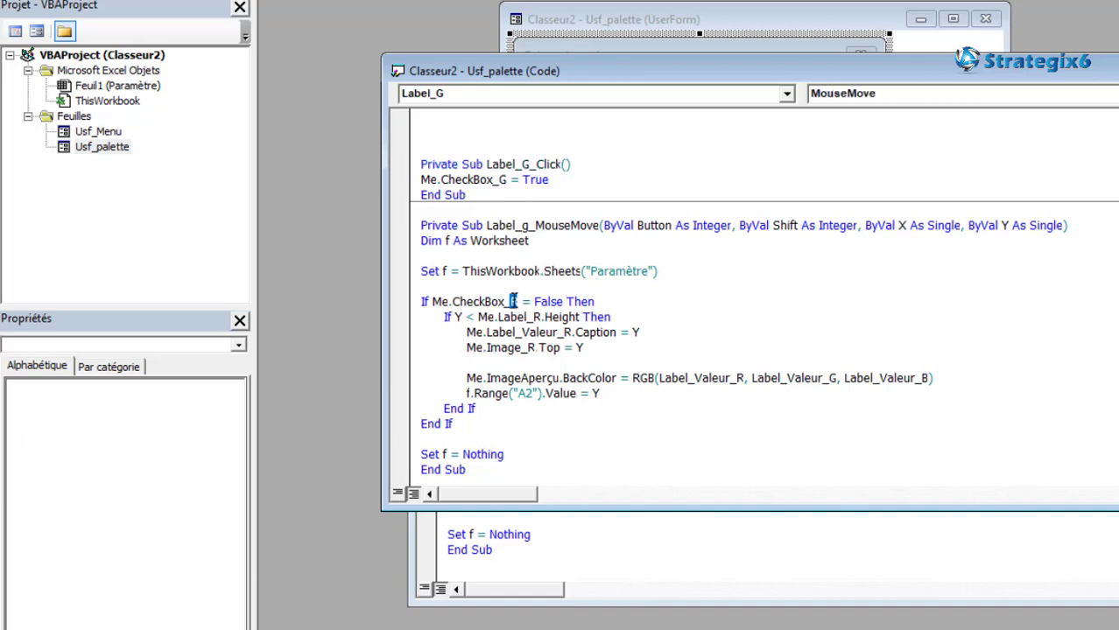
{"action": "type", "text": "g"}
{"action": "left_click", "coordinate": [536, 317]}
{"action": "type", "text": "g"}
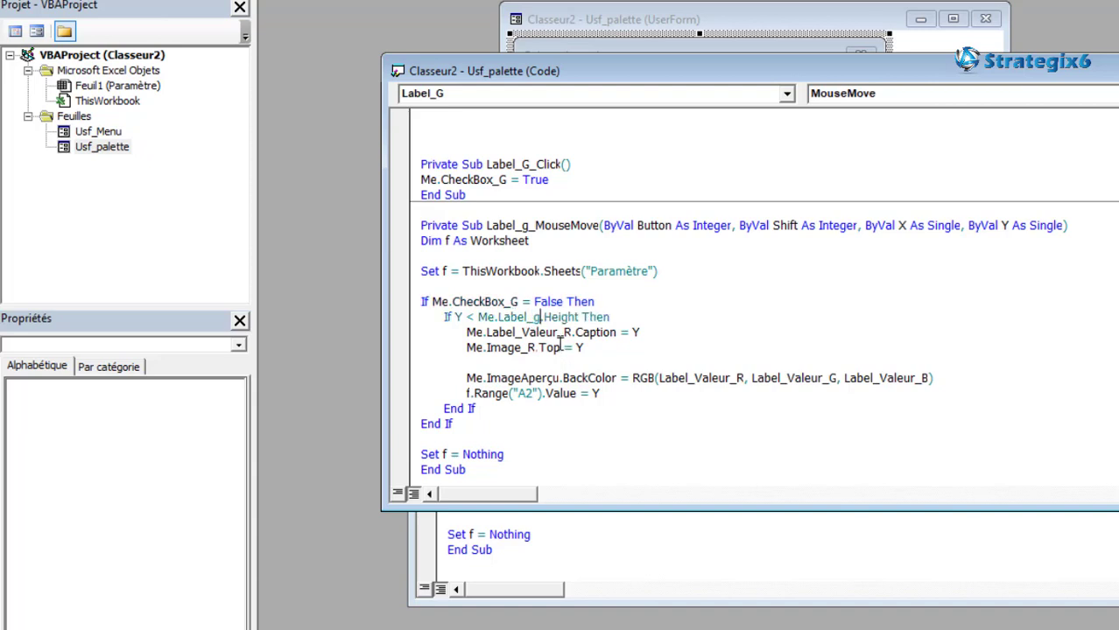
{"action": "left_click_drag", "start_coordinate": [571, 333], "coordinate": [528, 348]}
{"action": "type", "text": "ge_g"}
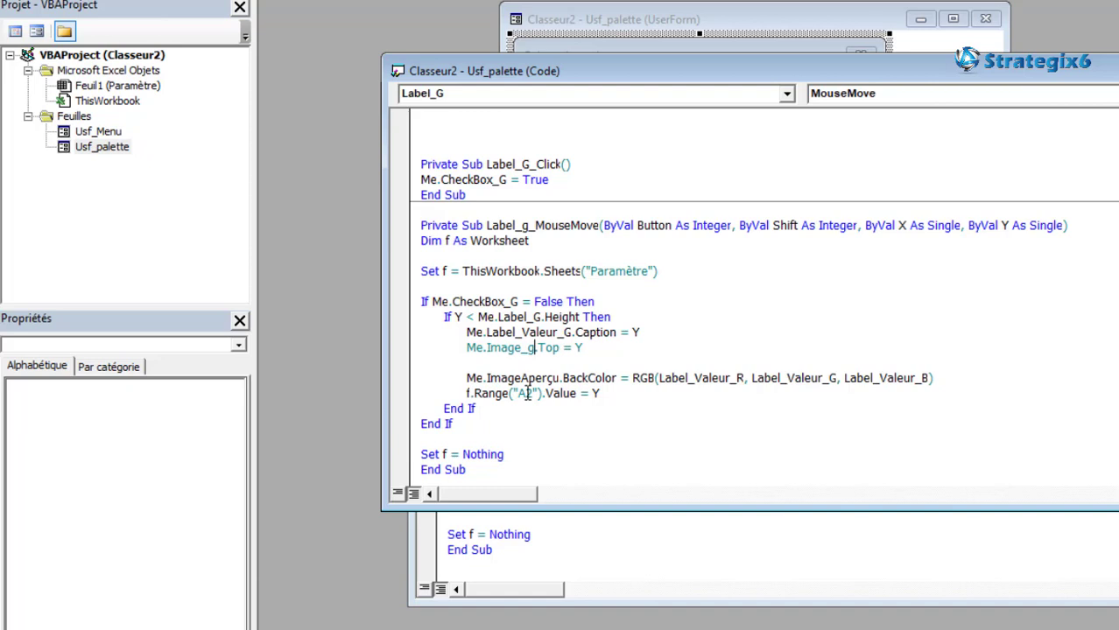
{"action": "left_click_drag", "start_coordinate": [525, 394], "coordinate": [517, 394]}
{"action": "type", "text": "B"}
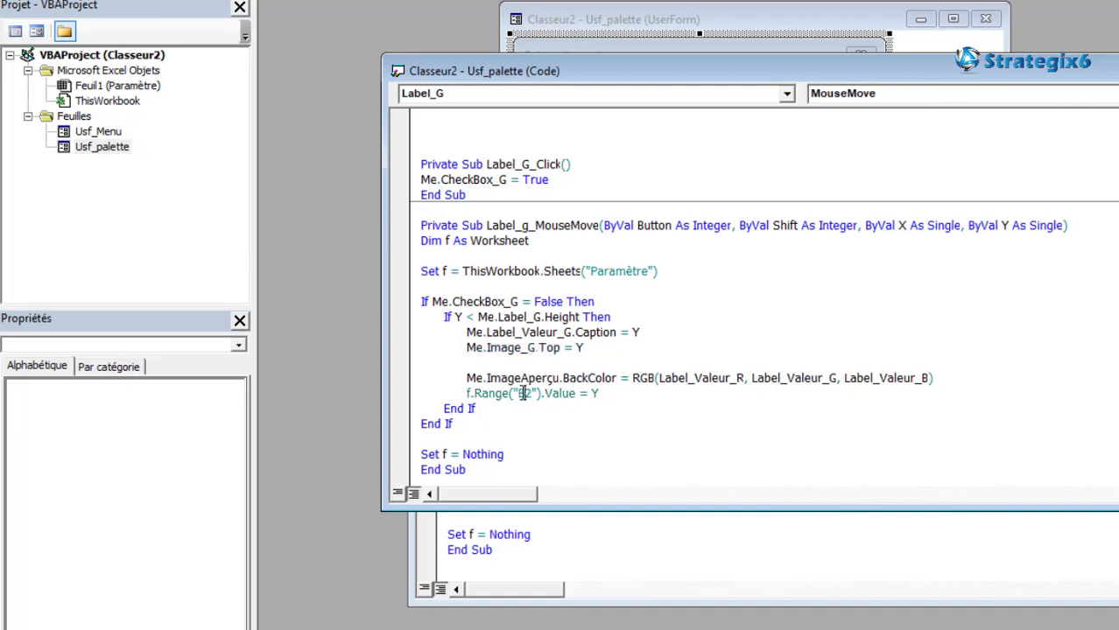
{"action": "left_click", "coordinate": [580, 408]}
{"action": "scroll", "coordinate": [578, 405], "scroll_direction": "down", "scroll_amount": 1}
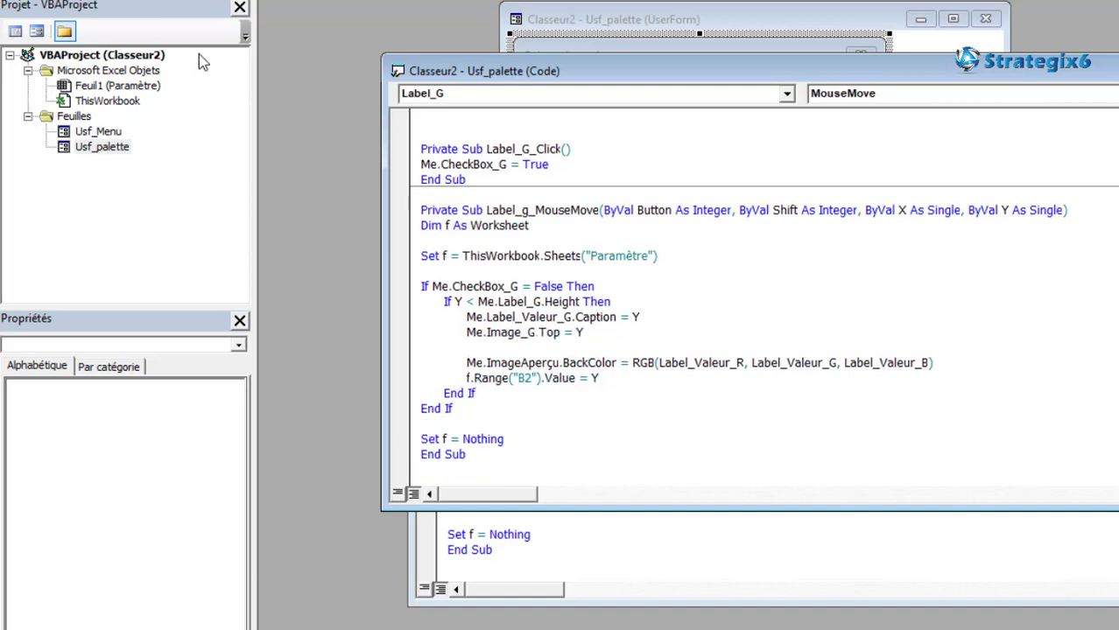
- Run the palette, freeze green at 177.75 and red at 153.75, then lighten the green
{"action": "left_click", "coordinate": [251, 3]}
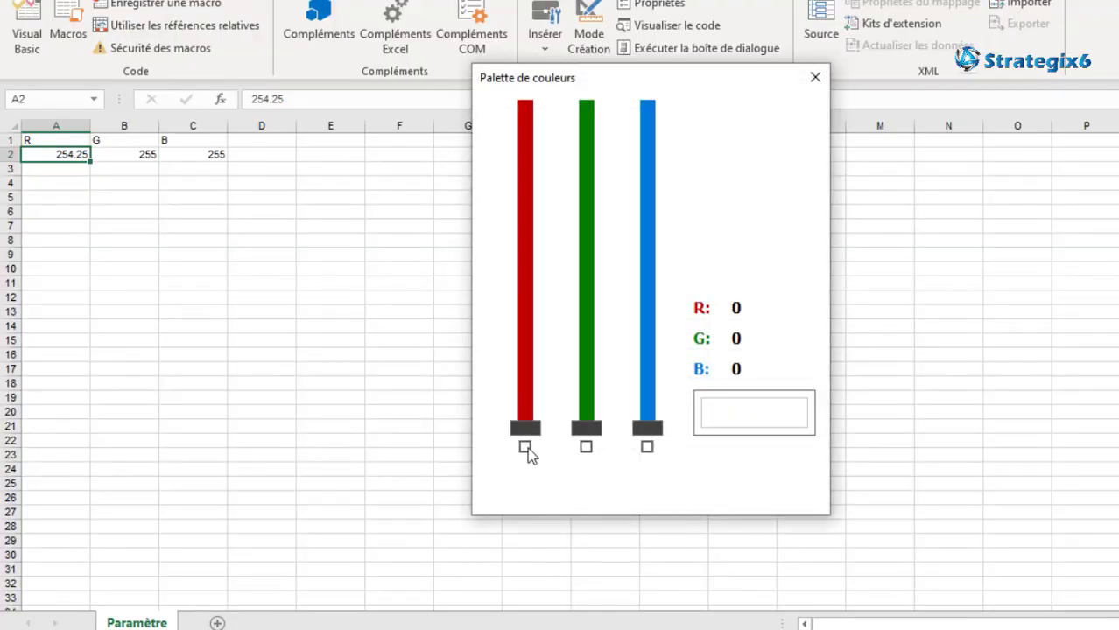
{"action": "left_click", "coordinate": [596, 329]}
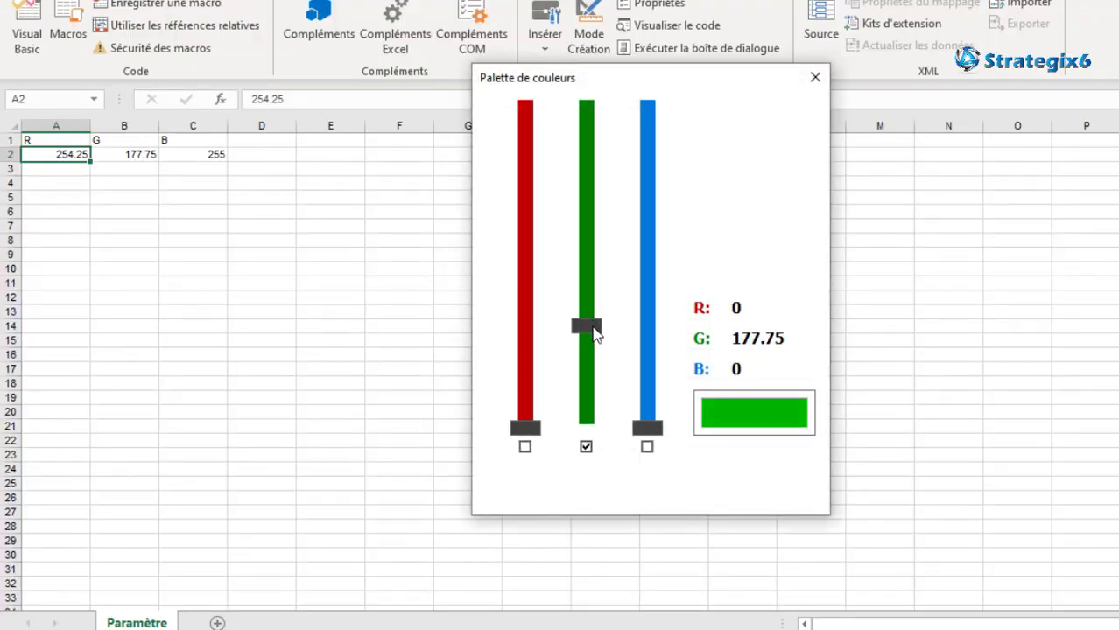
{"action": "left_click_drag", "start_coordinate": [533, 429], "coordinate": [523, 299]}
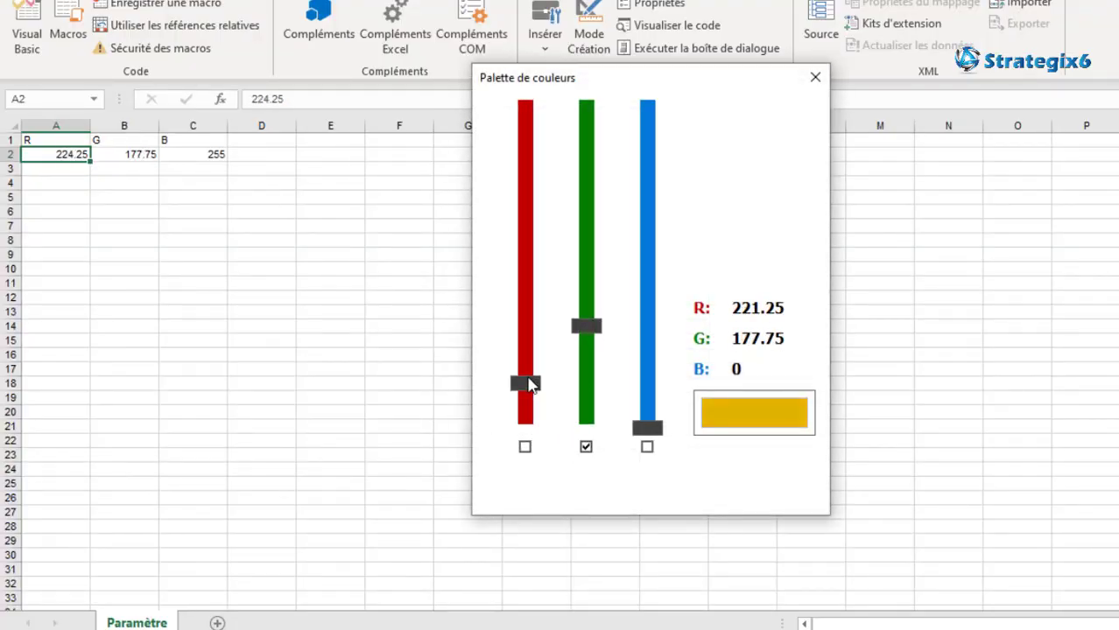
{"action": "left_click", "coordinate": [524, 301]}
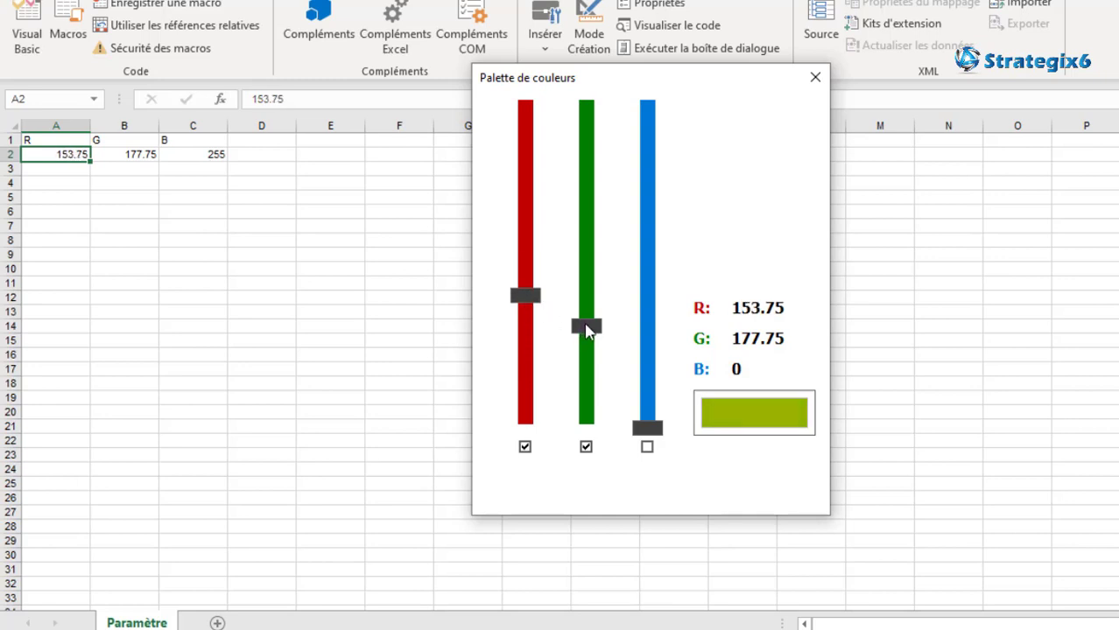
{"action": "left_click", "coordinate": [586, 448]}
{"action": "mouse_move", "coordinate": [594, 332]}
{"action": "left_mouse_down"}
{"action": "mouse_move", "coordinate": [602, 382]}
{"action": "mouse_move", "coordinate": [586, 428]}
{"action": "left_mouse_up"}
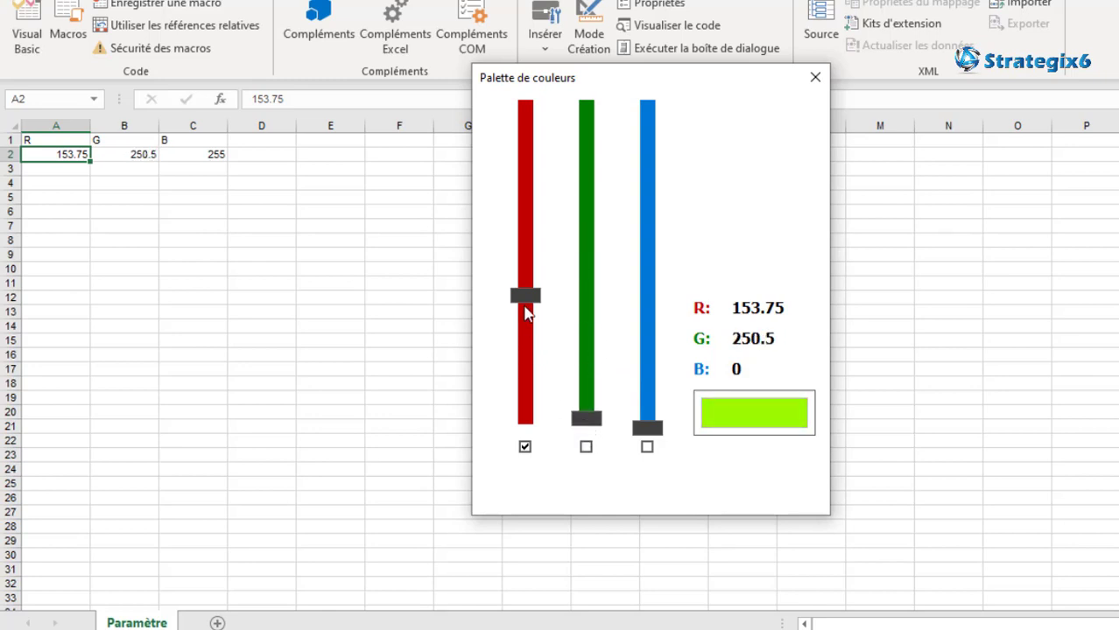
- Raise red and green to 254.25 for a yellow preview, freeze the values, and close the palette
{"action": "left_click", "coordinate": [525, 447]}
{"action": "left_click_drag", "start_coordinate": [524, 294], "coordinate": [527, 438]}
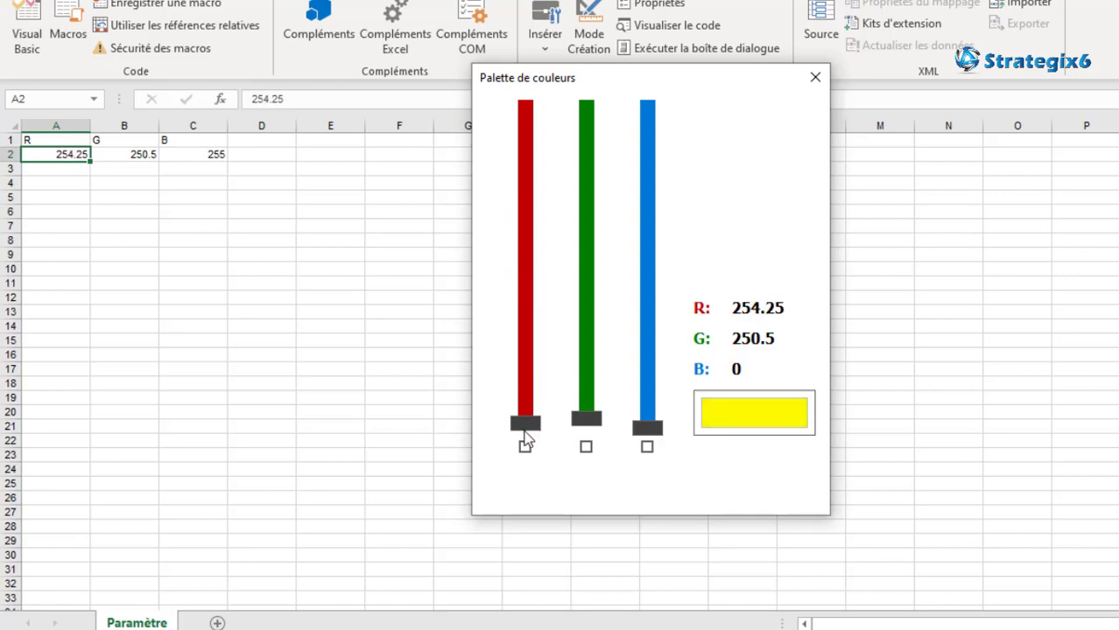
{"action": "left_click_drag", "start_coordinate": [586, 420], "coordinate": [592, 435]}
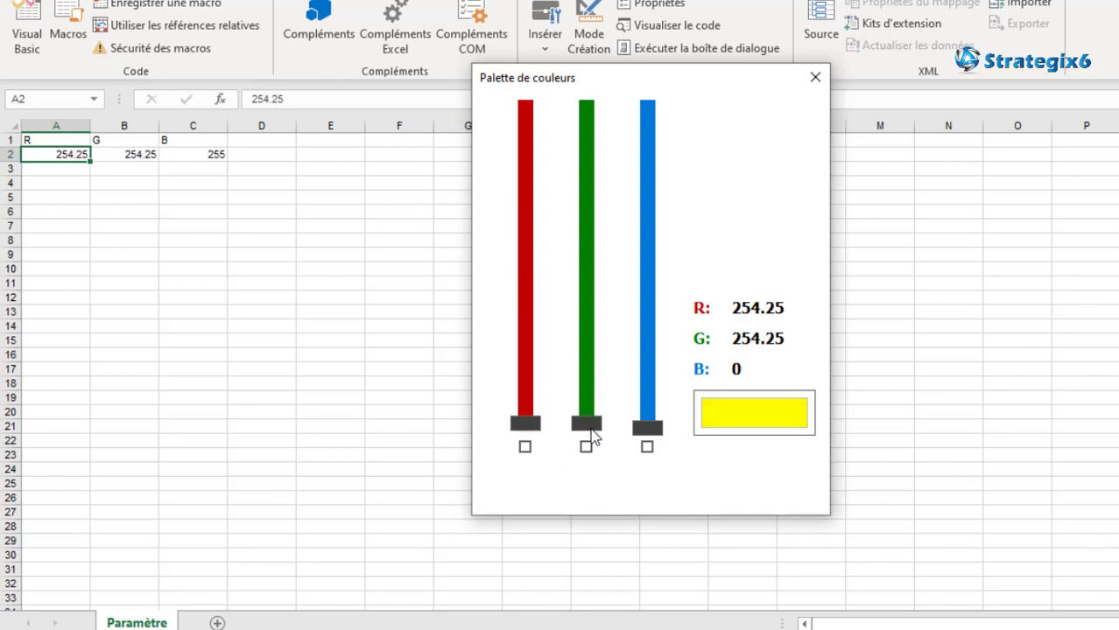
{"action": "left_click", "coordinate": [586, 447]}
{"action": "left_click", "coordinate": [524, 446]}
{"action": "left_click", "coordinate": [647, 447]}
{"action": "left_click", "coordinate": [524, 447]}
{"action": "mouse_move", "coordinate": [526, 422]}
{"action": "left_mouse_down"}
{"action": "mouse_move", "coordinate": [525, 368]}
{"action": "mouse_move", "coordinate": [525, 423]}
{"action": "left_mouse_up"}
{"action": "left_click", "coordinate": [525, 447]}
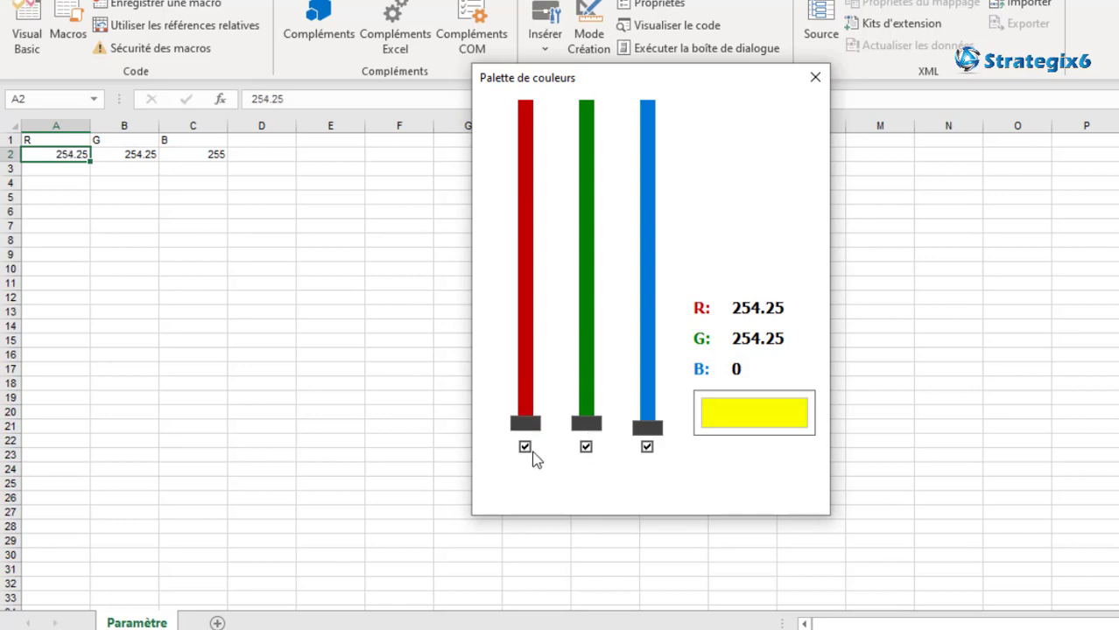
{"action": "left_click", "coordinate": [822, 87]}
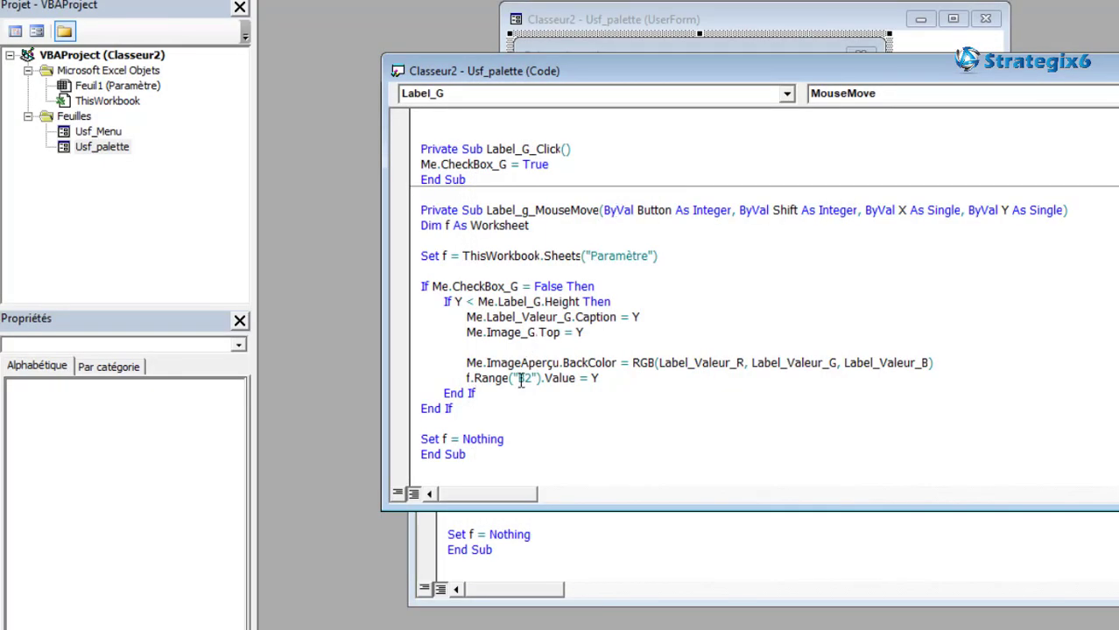
- Duplicate the green-slider code below the last procedure
{"action": "left_click_drag", "start_coordinate": [479, 455], "coordinate": [414, 151]}
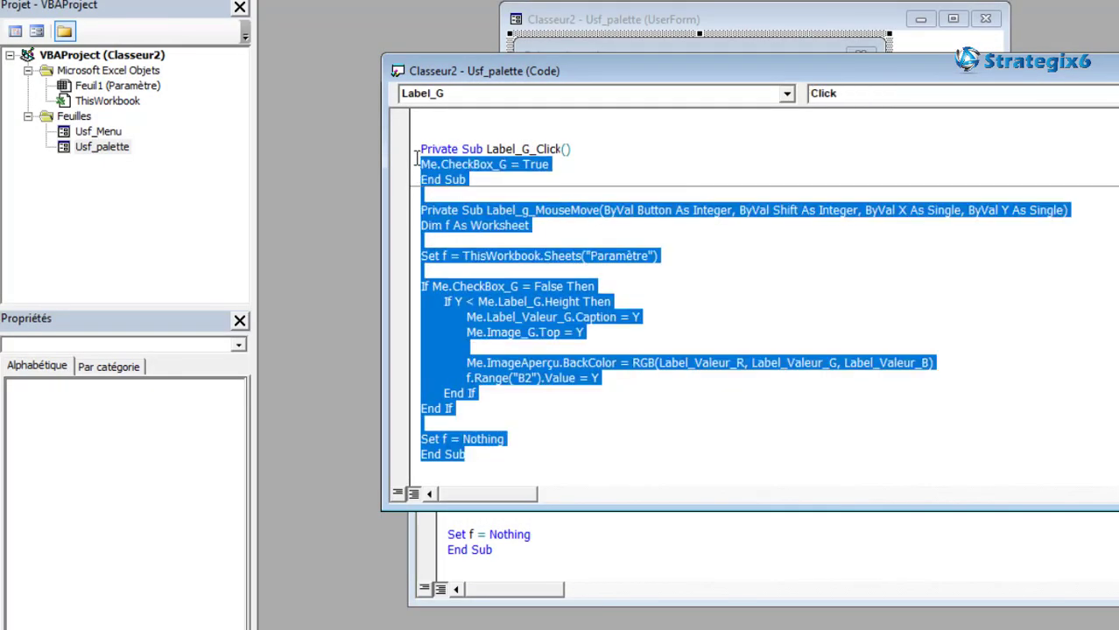
{"action": "left_click", "coordinate": [497, 462]}
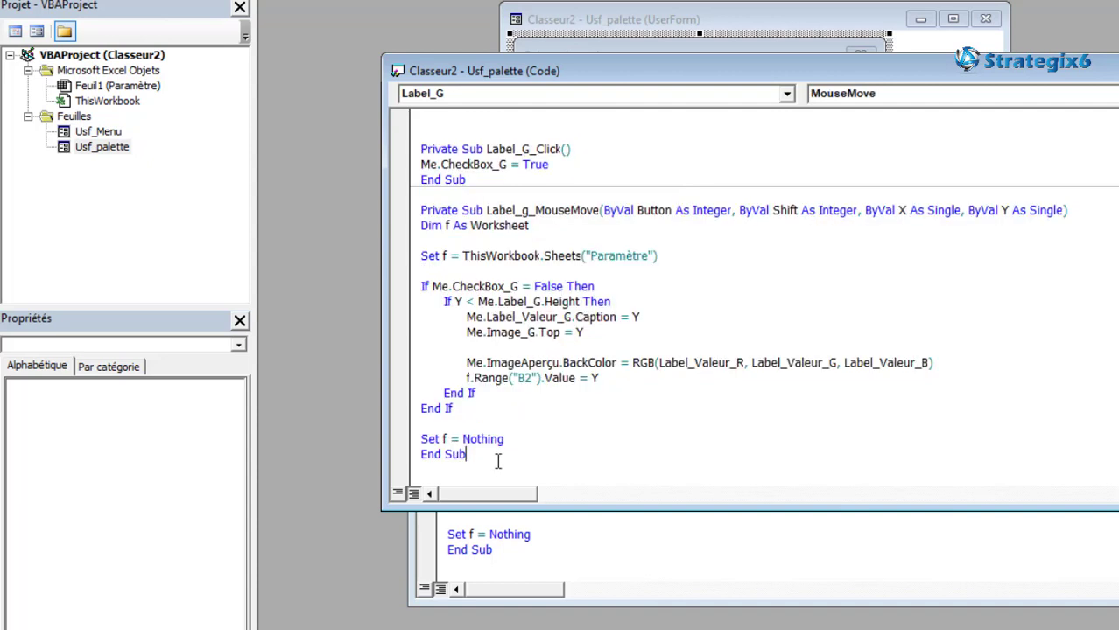
{"action": "key", "text": "Return"}
{"action": "key", "text": "Return"}
{"action": "key", "text": "BackSpace"}
{"action": "key", "text": "BackSpace"}
{"action": "key", "text": "BackSpace"}
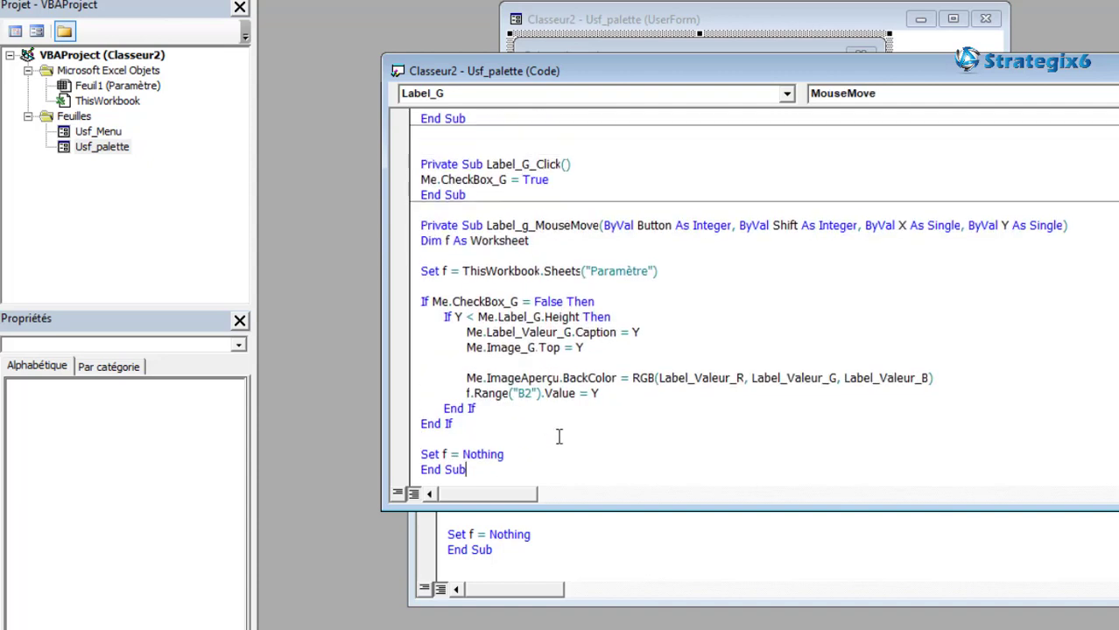
- Change the copy to Label_B, CheckBox_B, Label_Valeur_B, Image_B, writing to cell C2
{"action": "left_click_drag", "start_coordinate": [530, 163], "coordinate": [500, 179]}
{"action": "type", "text": "Box_"}
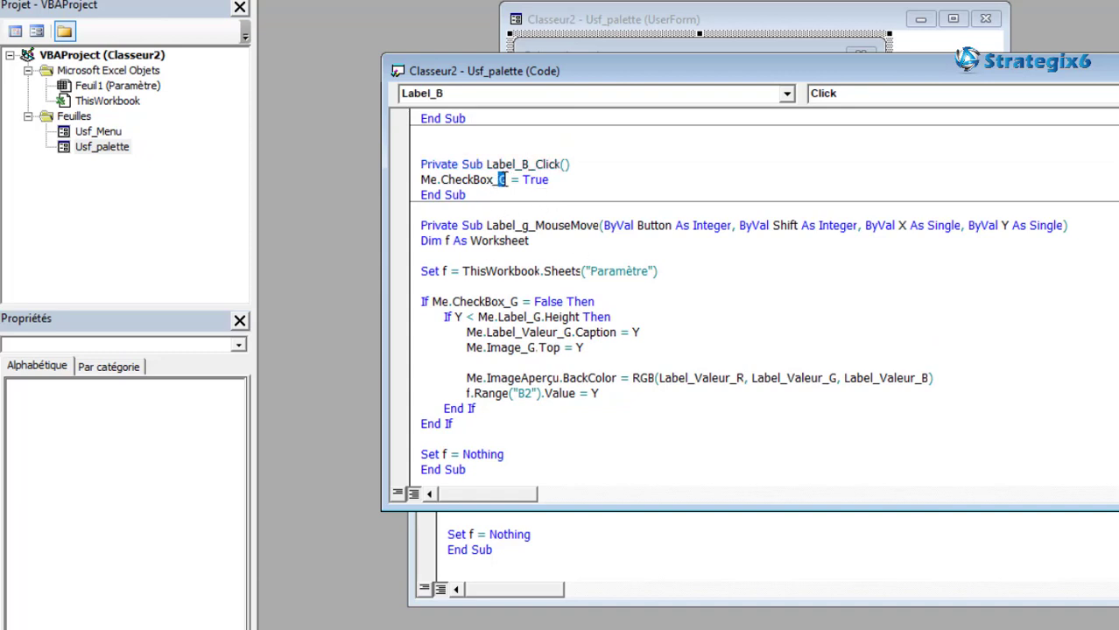
{"action": "type", "text": "B"}
{"action": "left_click", "coordinate": [528, 226]}
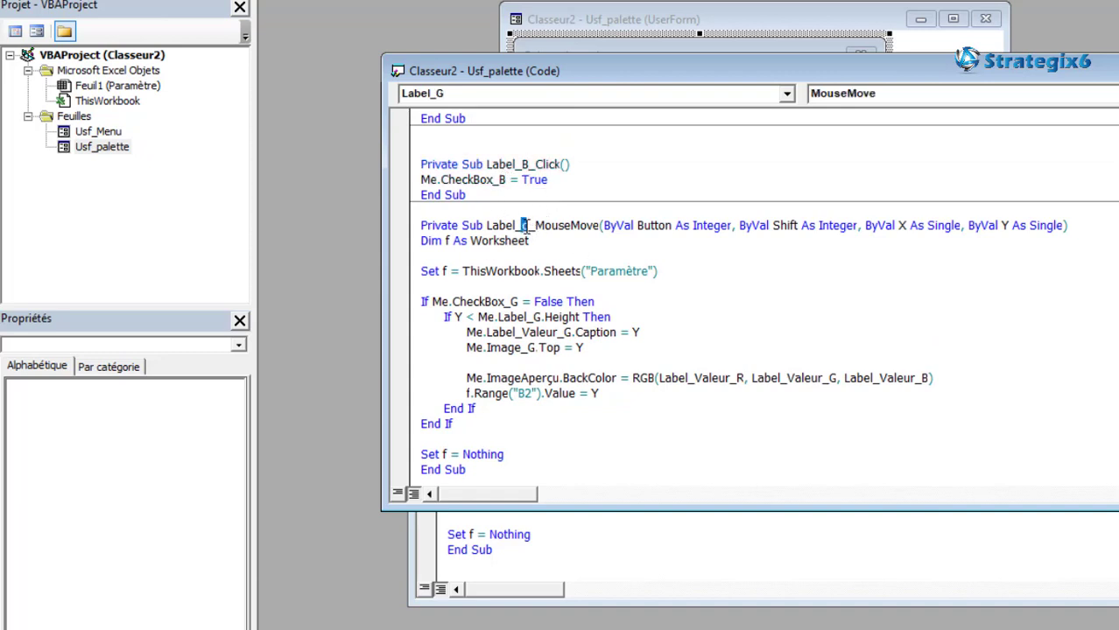
{"action": "type", "text": "B"}
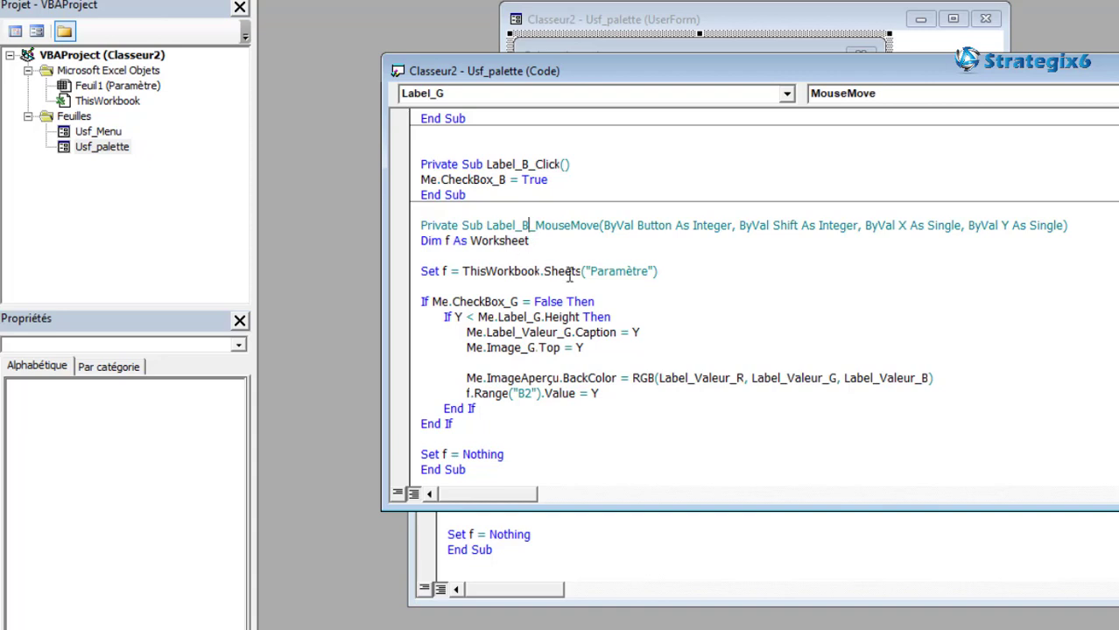
{"action": "left_click_drag", "start_coordinate": [520, 301], "coordinate": [511, 301]}
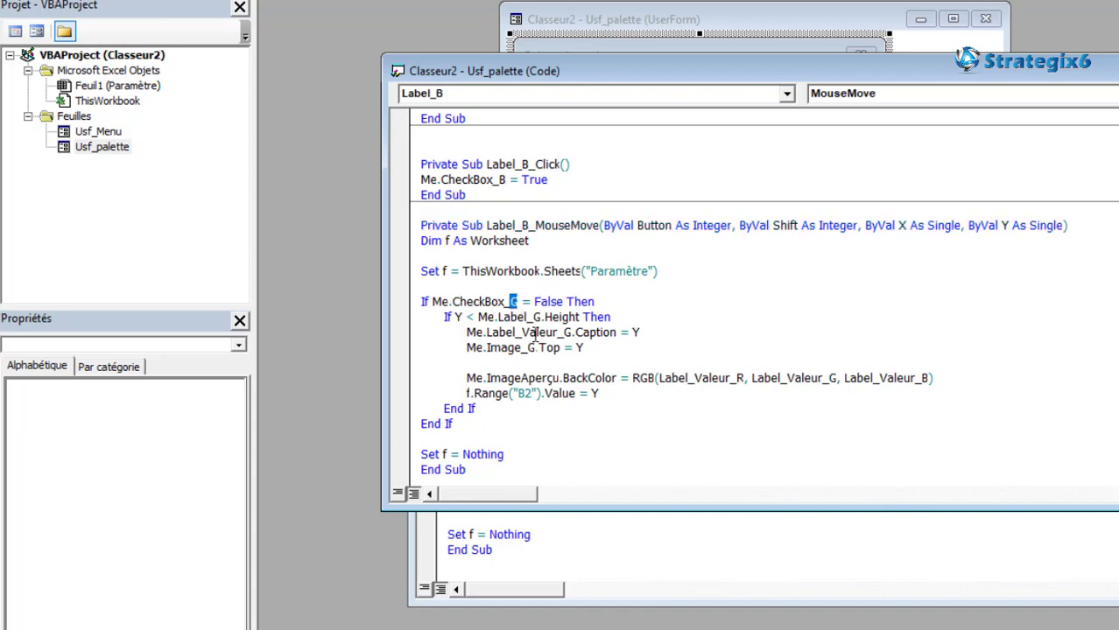
{"action": "type", "text": "BB"}
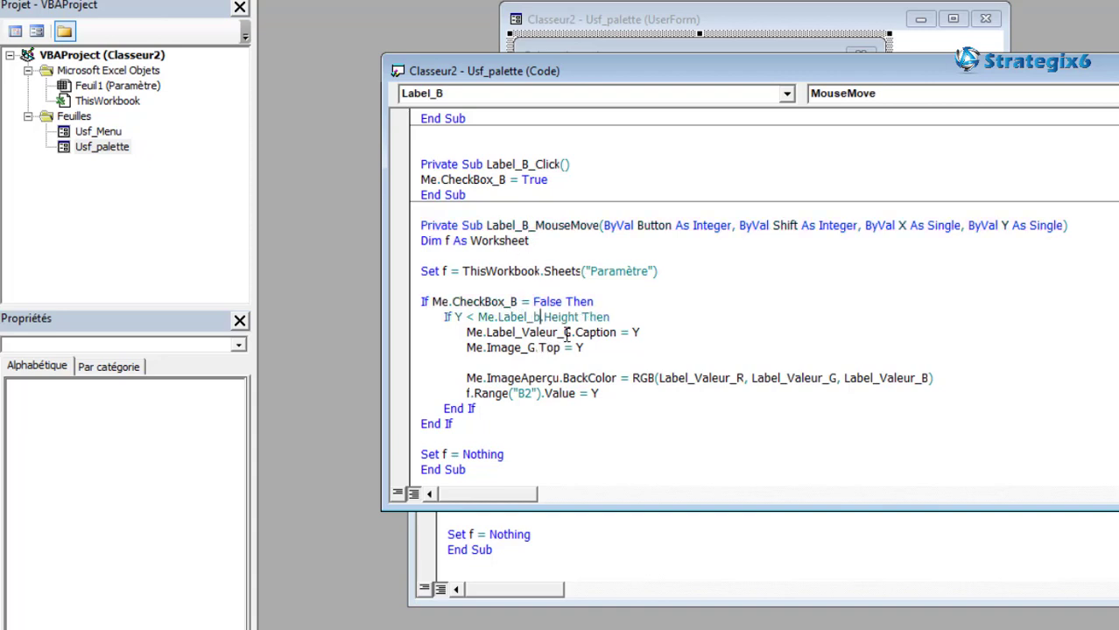
{"action": "type", "text": "B"}
{"action": "left_click_drag", "start_coordinate": [535, 347], "coordinate": [526, 348]}
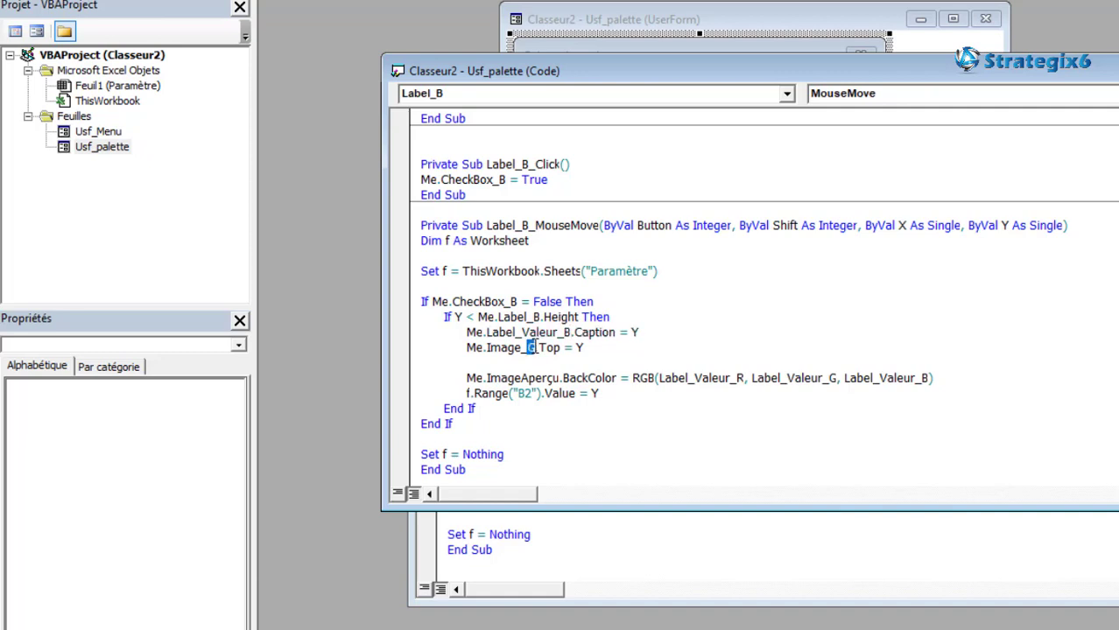
{"action": "type", "text": "b"}
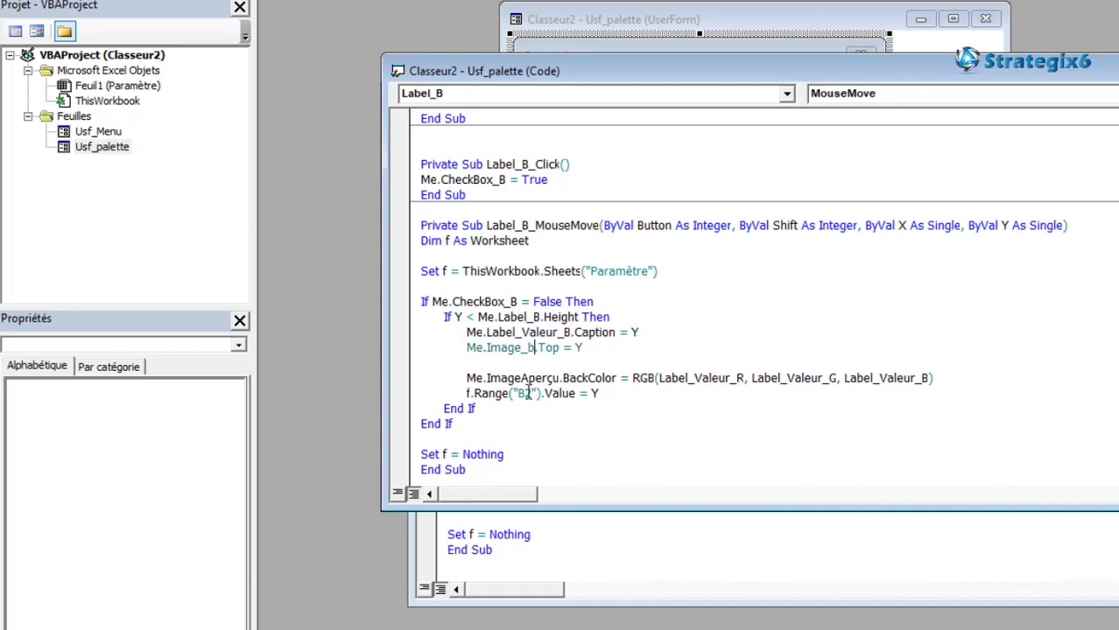
{"action": "left_click", "coordinate": [526, 393]}
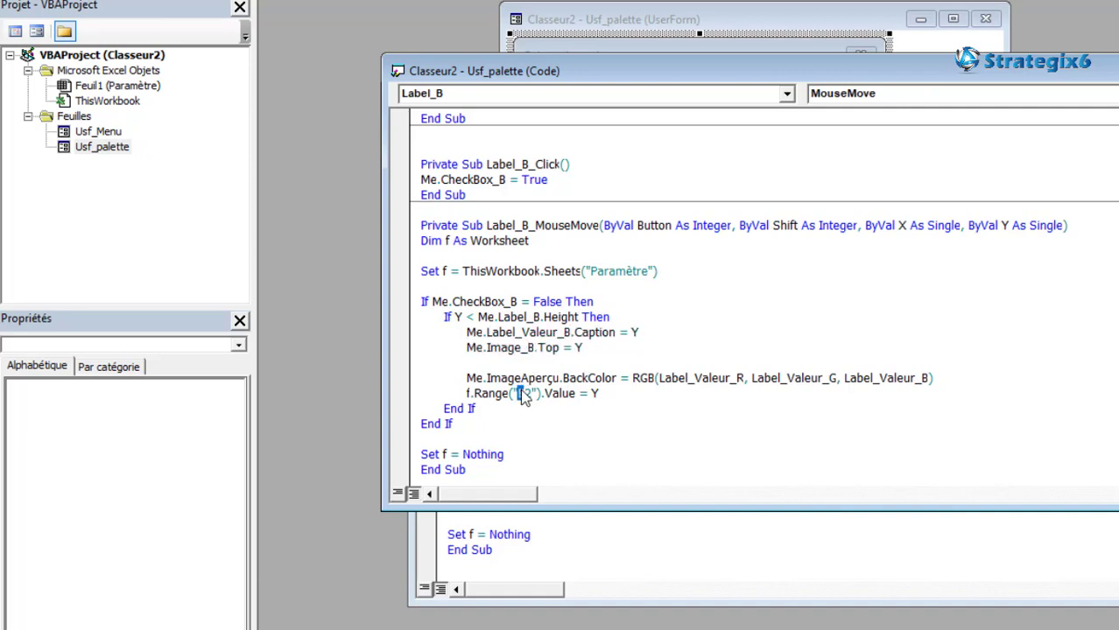
{"action": "type", "text": "C"}
{"action": "left_click", "coordinate": [565, 409]}
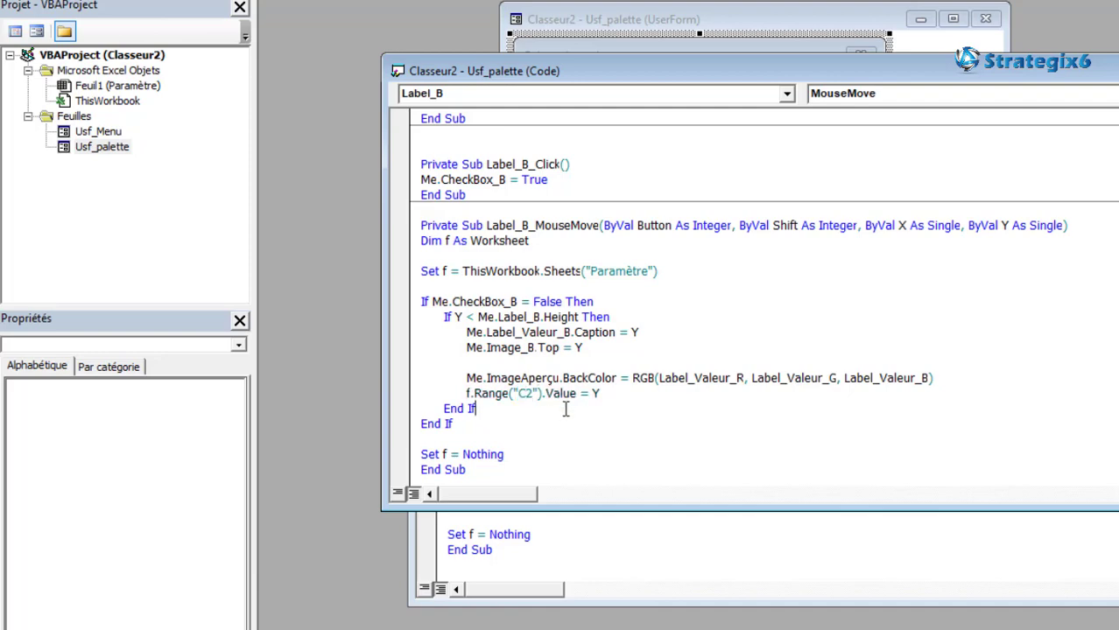
- Run the palette, set red high, green to 76.5 and blue to 36, then close it
{"action": "left_click", "coordinate": [257, 3]}
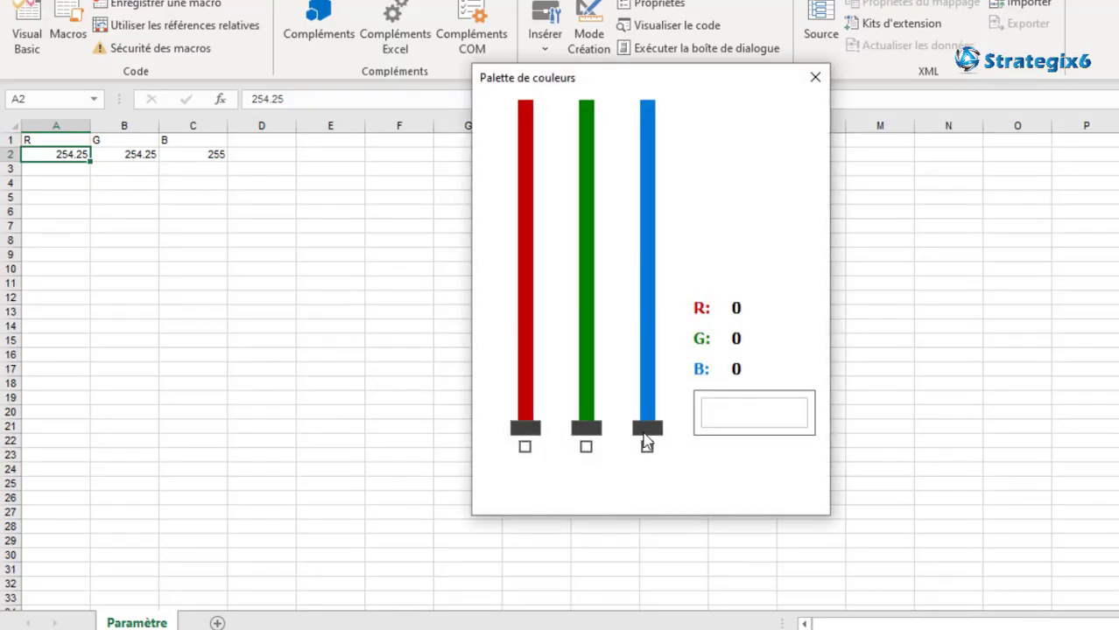
{"action": "left_click_drag", "start_coordinate": [647, 428], "coordinate": [655, 235]}
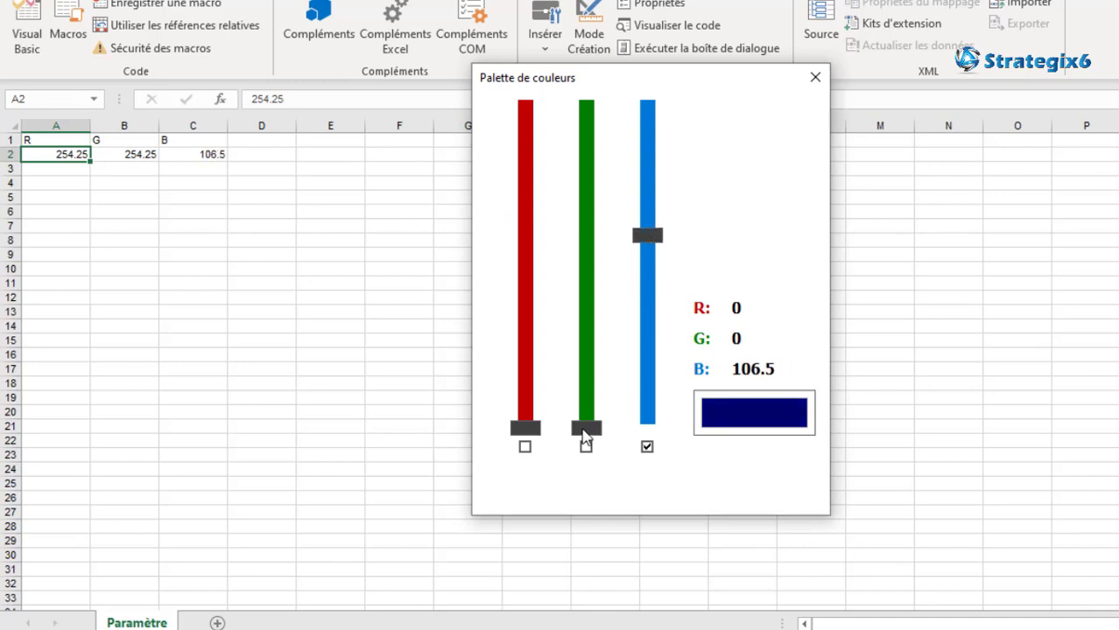
{"action": "left_click_drag", "start_coordinate": [584, 435], "coordinate": [595, 332]}
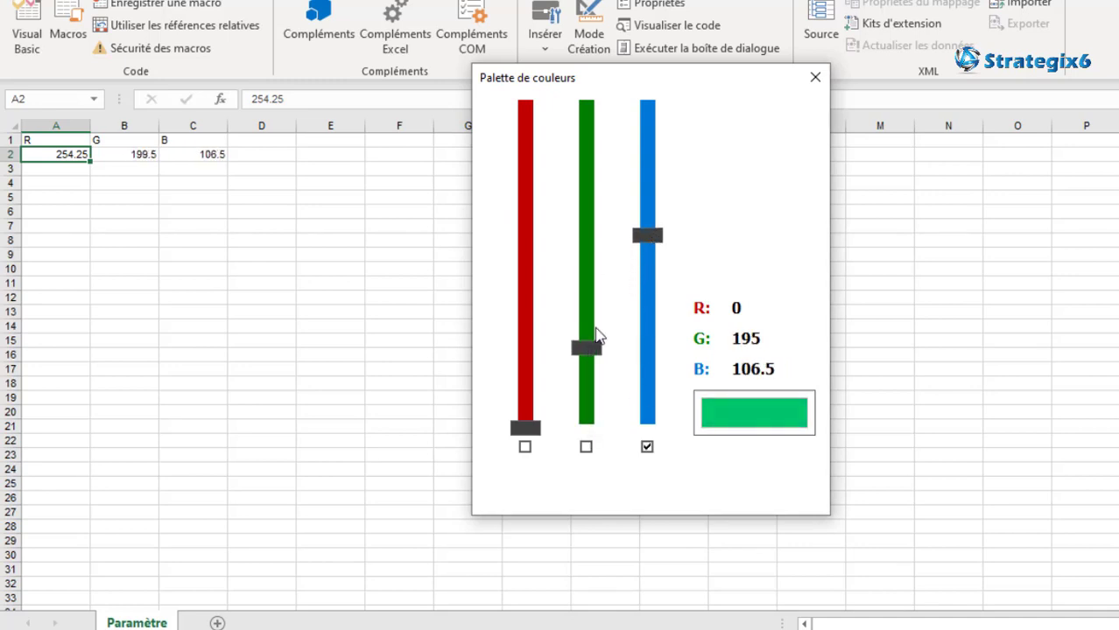
{"action": "left_click_drag", "start_coordinate": [592, 320], "coordinate": [589, 294]}
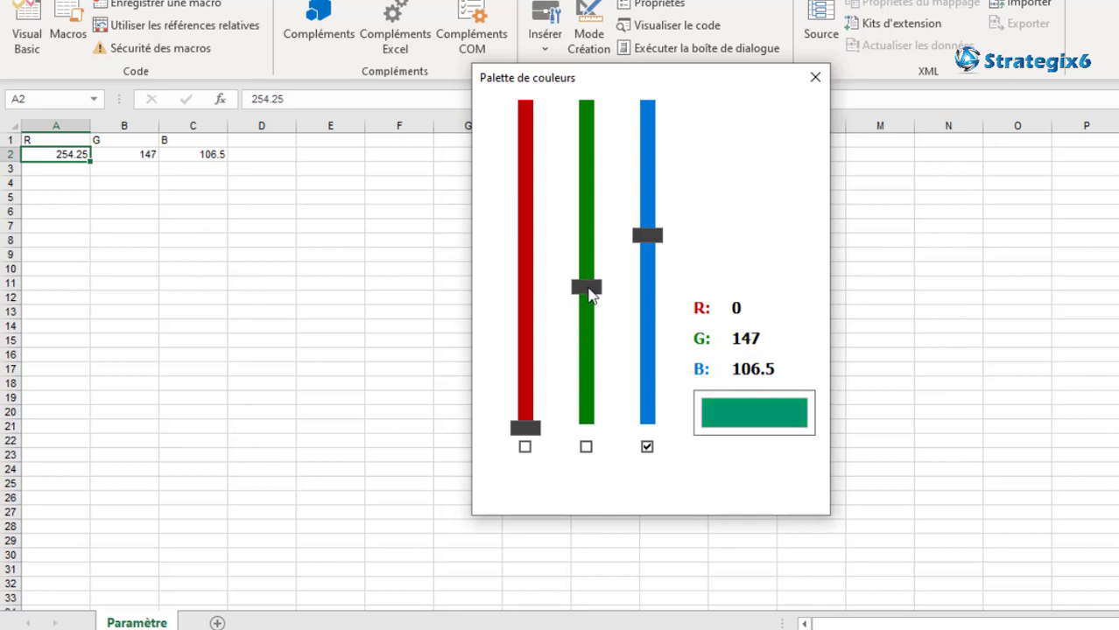
{"action": "mouse_move", "coordinate": [528, 429]}
{"action": "left_mouse_down"}
{"action": "mouse_move", "coordinate": [532, 114]}
{"action": "mouse_move", "coordinate": [525, 169]}
{"action": "left_mouse_up"}
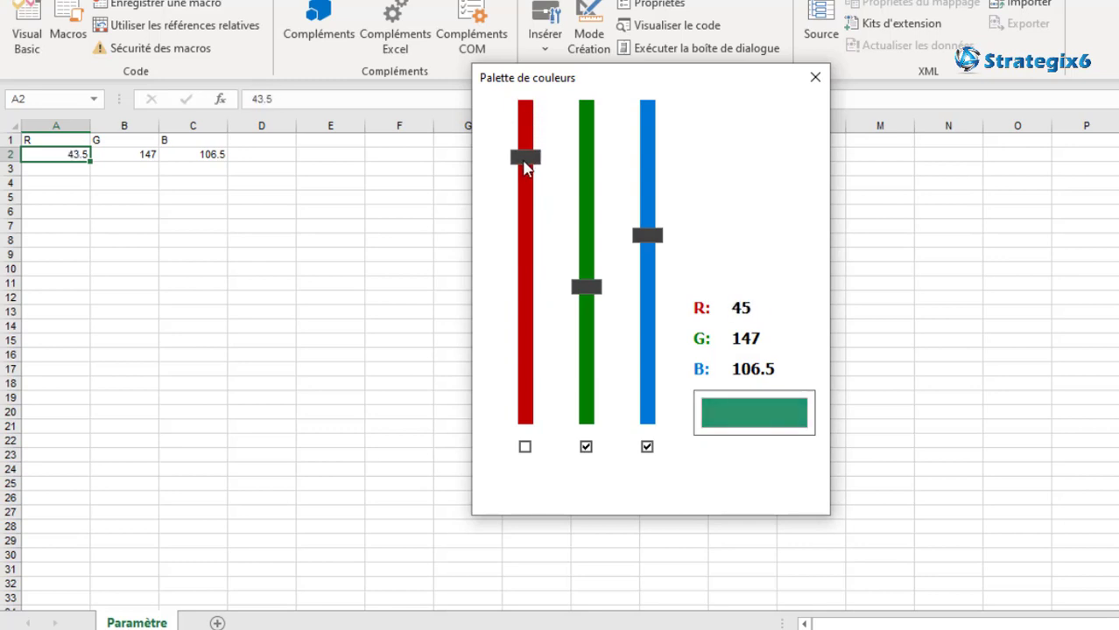
{"action": "left_click", "coordinate": [586, 447]}
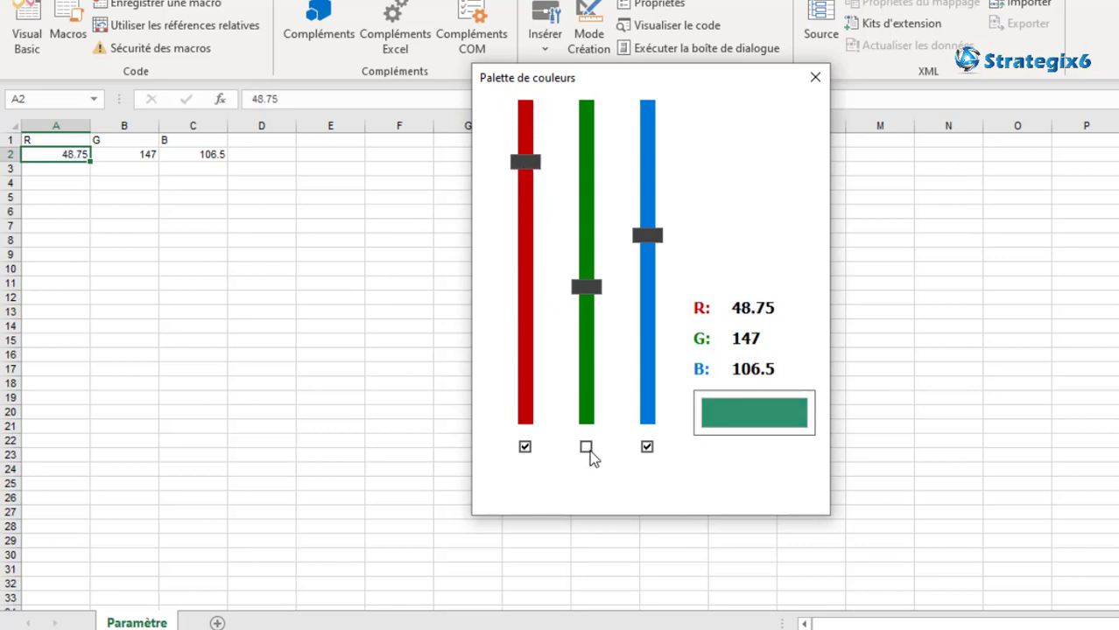
{"action": "left_click_drag", "start_coordinate": [586, 286], "coordinate": [594, 203]}
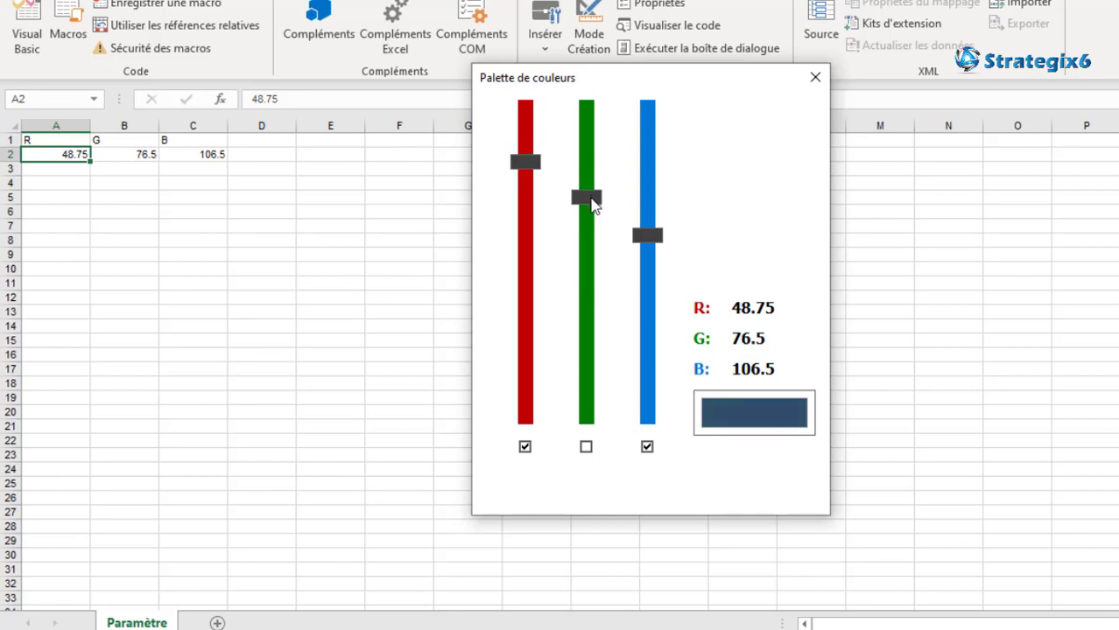
{"action": "left_click", "coordinate": [648, 448]}
{"action": "mouse_move", "coordinate": [657, 231]}
{"action": "left_mouse_down"}
{"action": "mouse_move", "coordinate": [638, 313]}
{"action": "mouse_move", "coordinate": [653, 153]}
{"action": "left_mouse_up"}
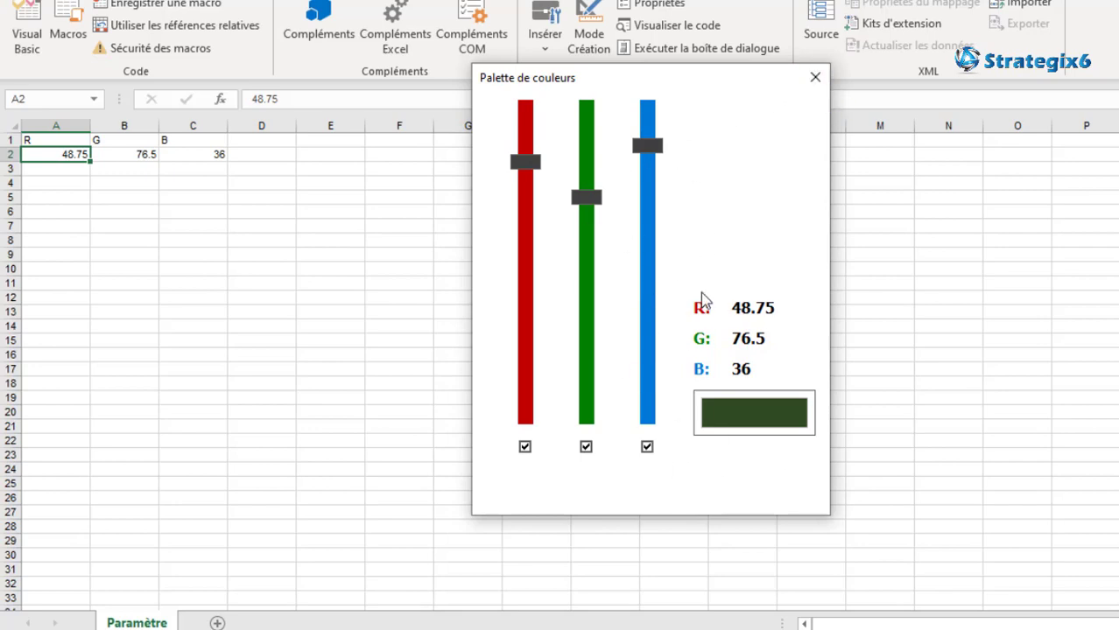
{"action": "left_click", "coordinate": [813, 77]}
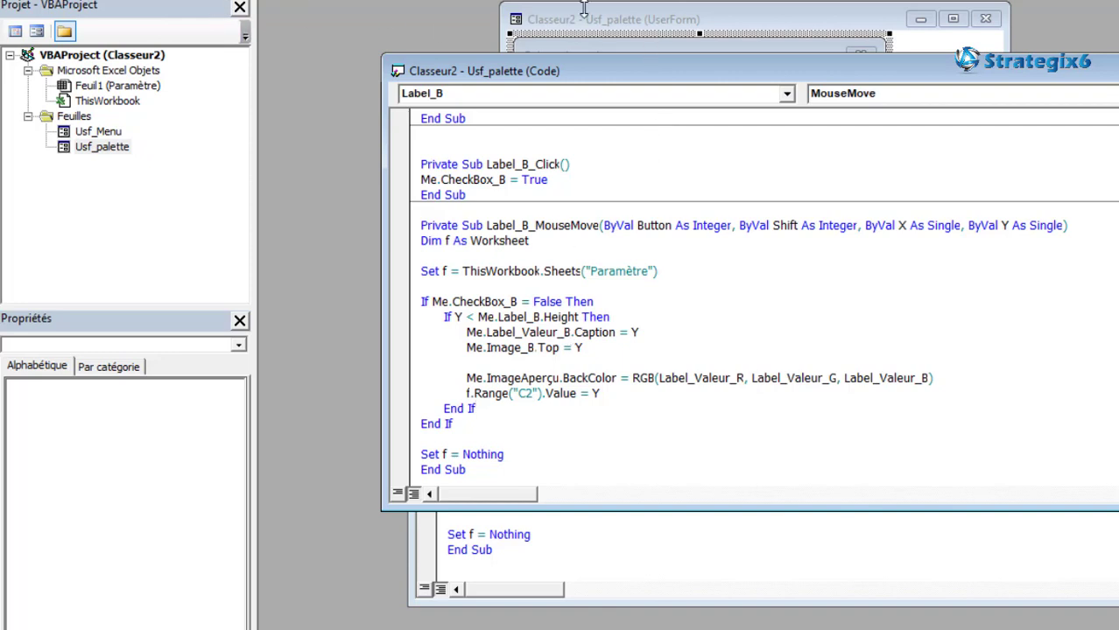
- Check that the menu form is named Usf_Menu and identify its side frame
{"action": "left_click", "coordinate": [681, 19]}
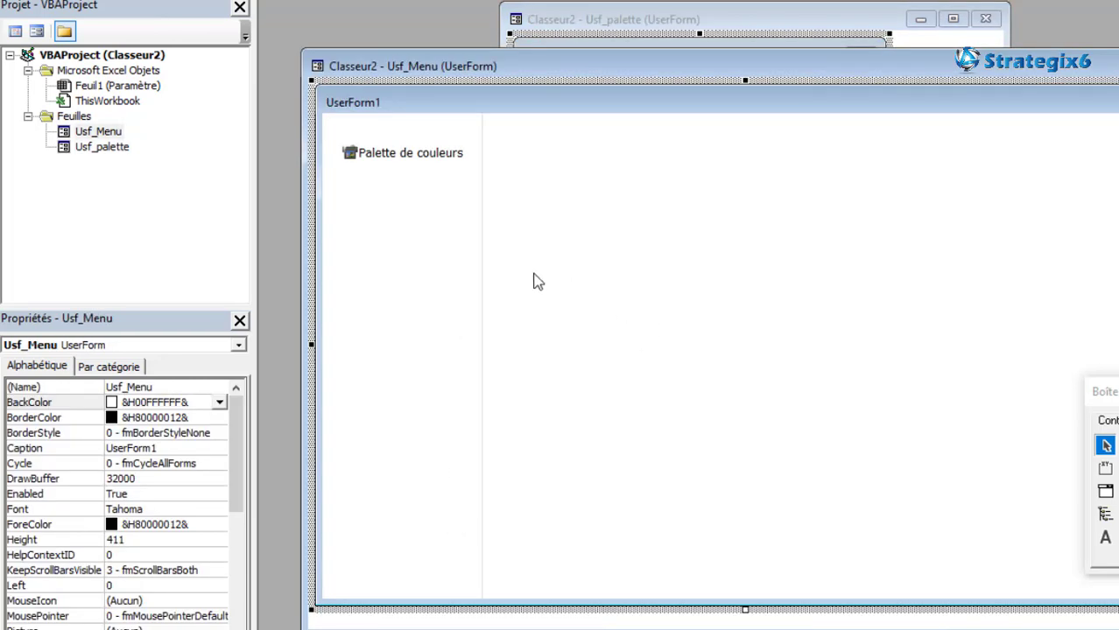
{"action": "left_click", "coordinate": [442, 254]}
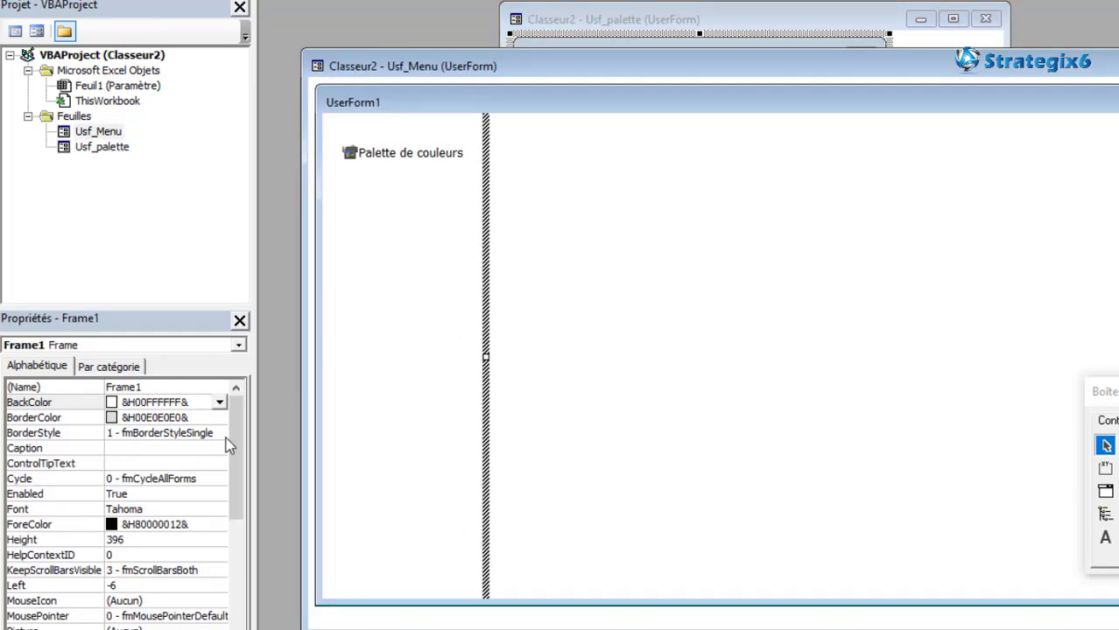
{"action": "left_click", "coordinate": [658, 368]}
{"action": "left_click", "coordinate": [150, 386]}
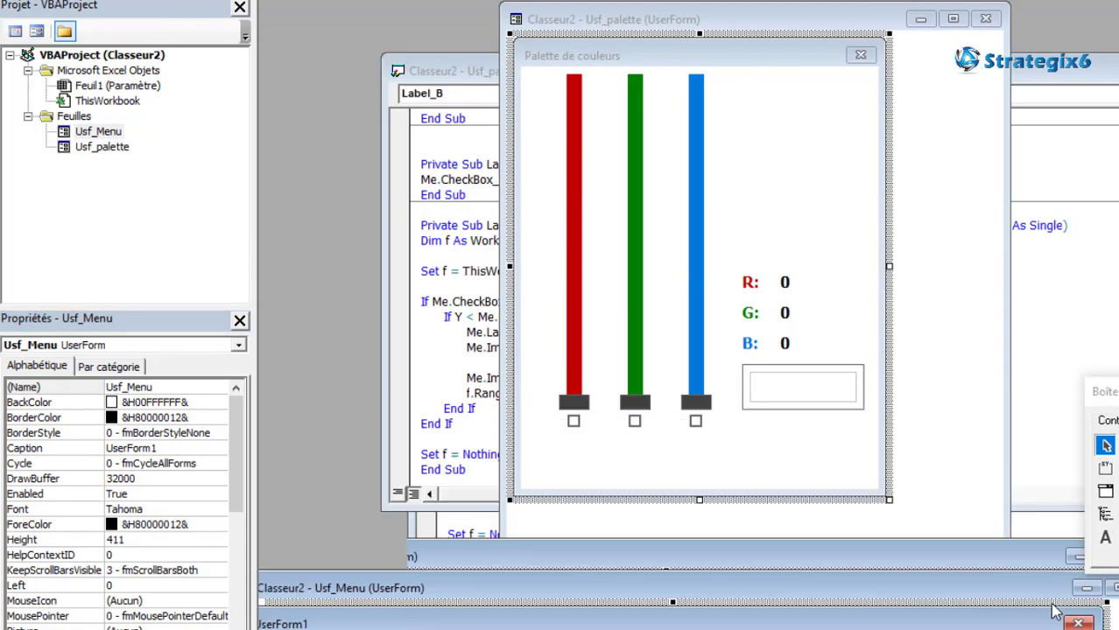
- Add Usf_Menu.Frame1.BackColor = RGB(...) below the preview colour line in the red routine
{"action": "scroll", "coordinate": [620, 361], "scroll_direction": "up", "scroll_amount": 10}
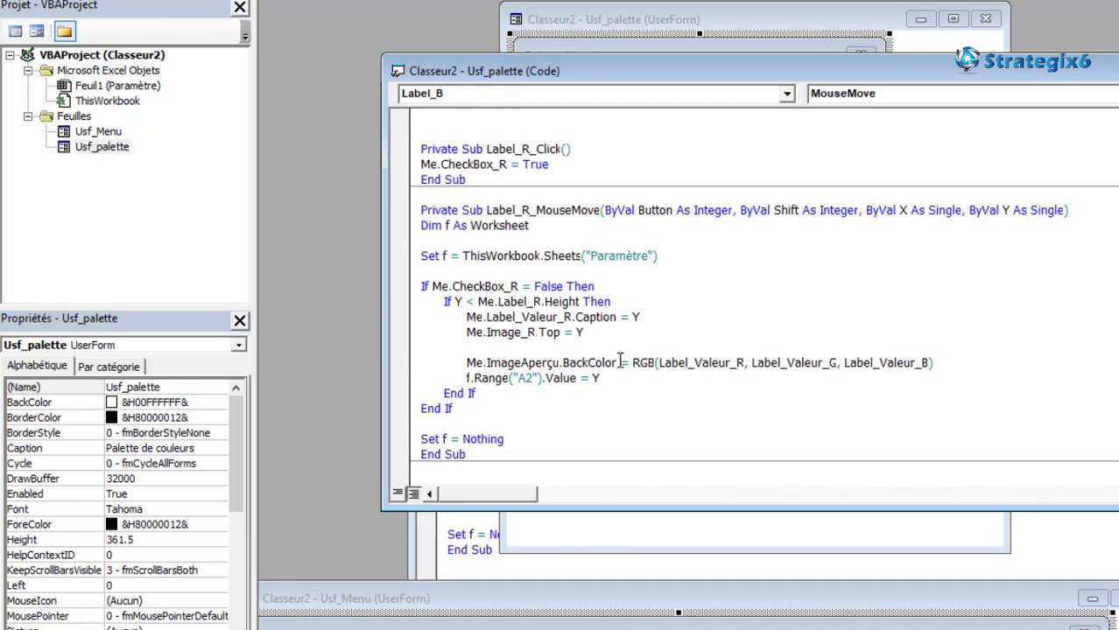
{"action": "left_click", "coordinate": [945, 362]}
{"action": "key", "text": "Return"}
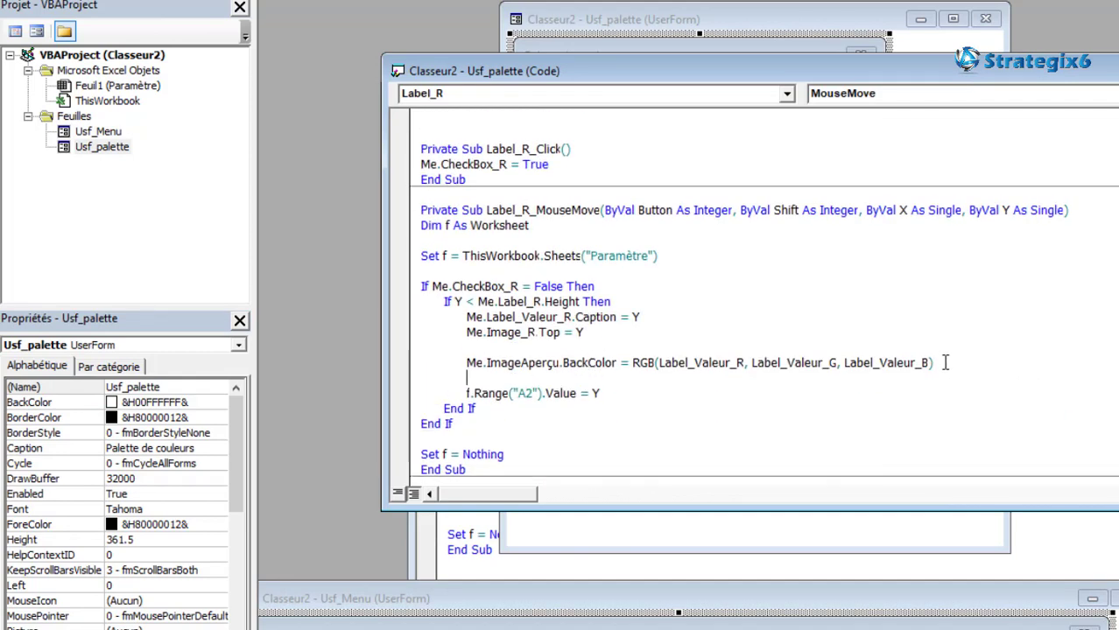
{"action": "type", "text": "Usf_Menu.fra"}
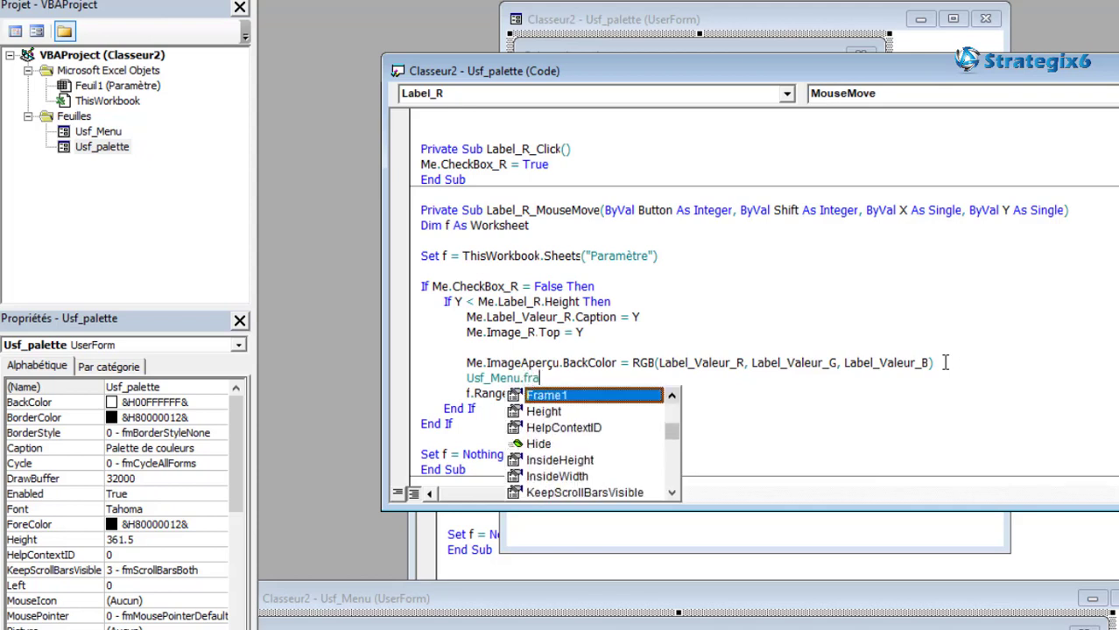
{"action": "key", "text": "Tab"}
{"action": "type", "text": ".ba"}
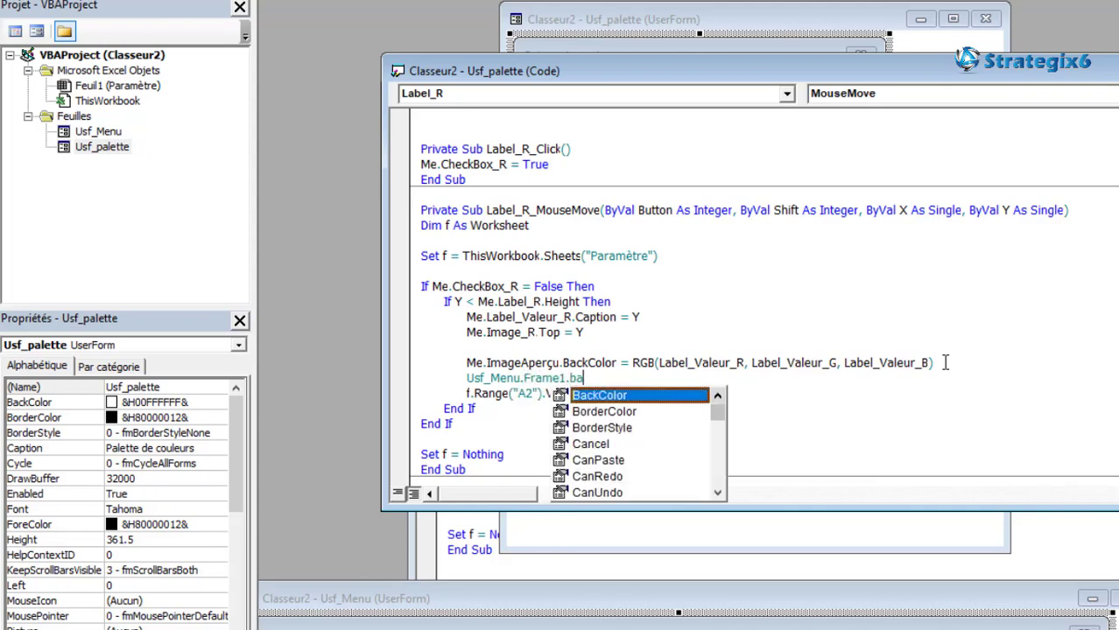
{"action": "key", "text": "Tab"}
{"action": "left_click_drag", "start_coordinate": [945, 362], "coordinate": [626, 363]}
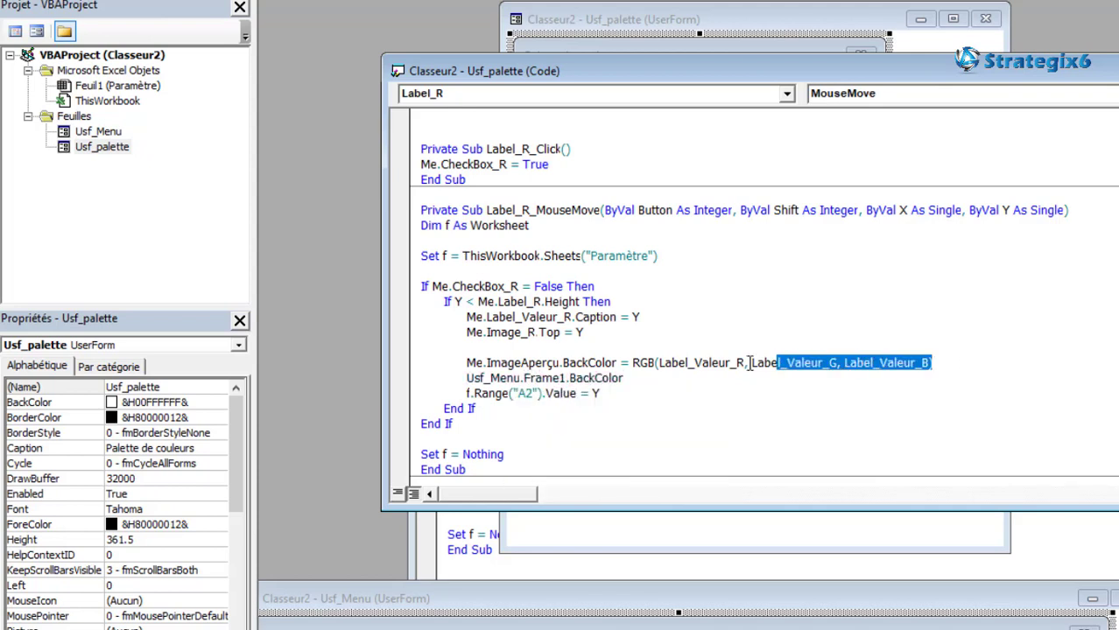
{"action": "key", "text": "ctrl+c"}
{"action": "left_click", "coordinate": [632, 378]}
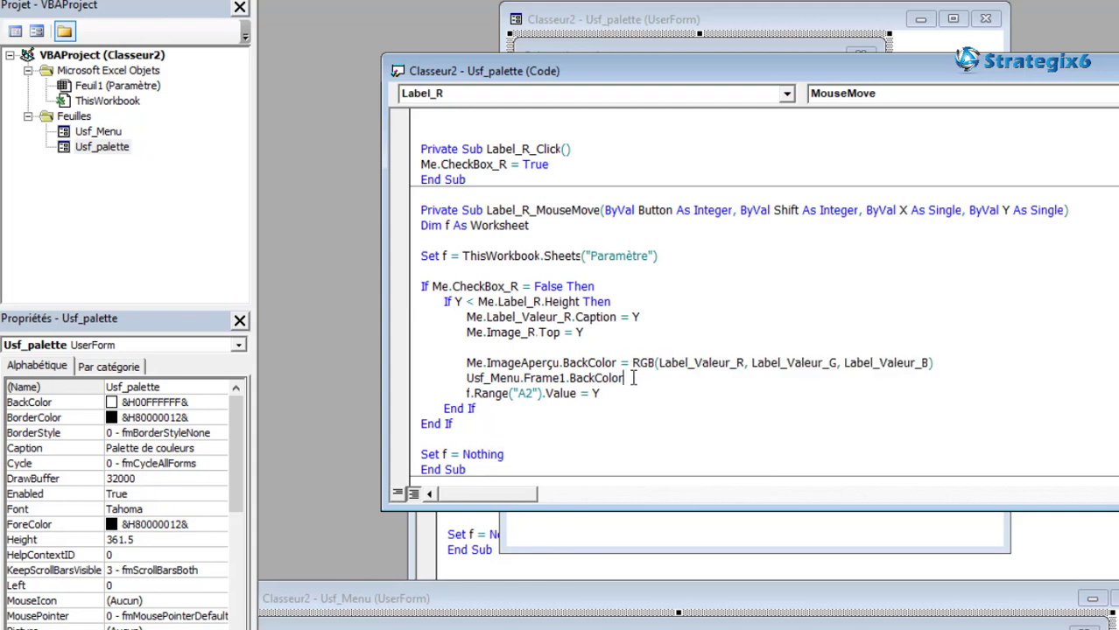
{"action": "key", "text": "ctrl+v"}
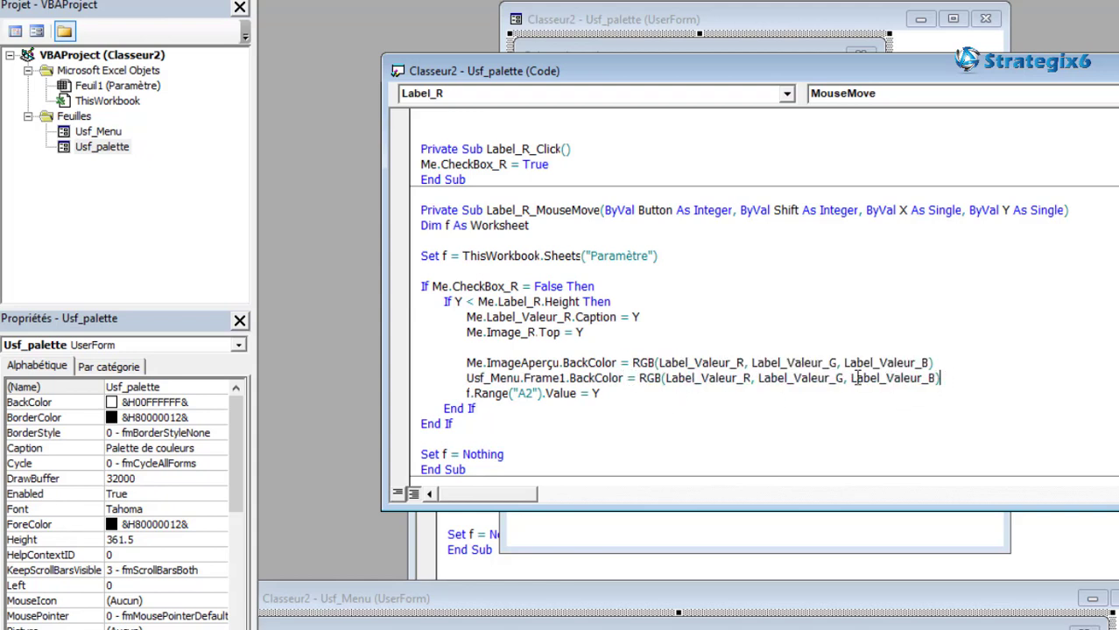
{"action": "left_click_drag", "start_coordinate": [940, 378], "coordinate": [469, 382]}
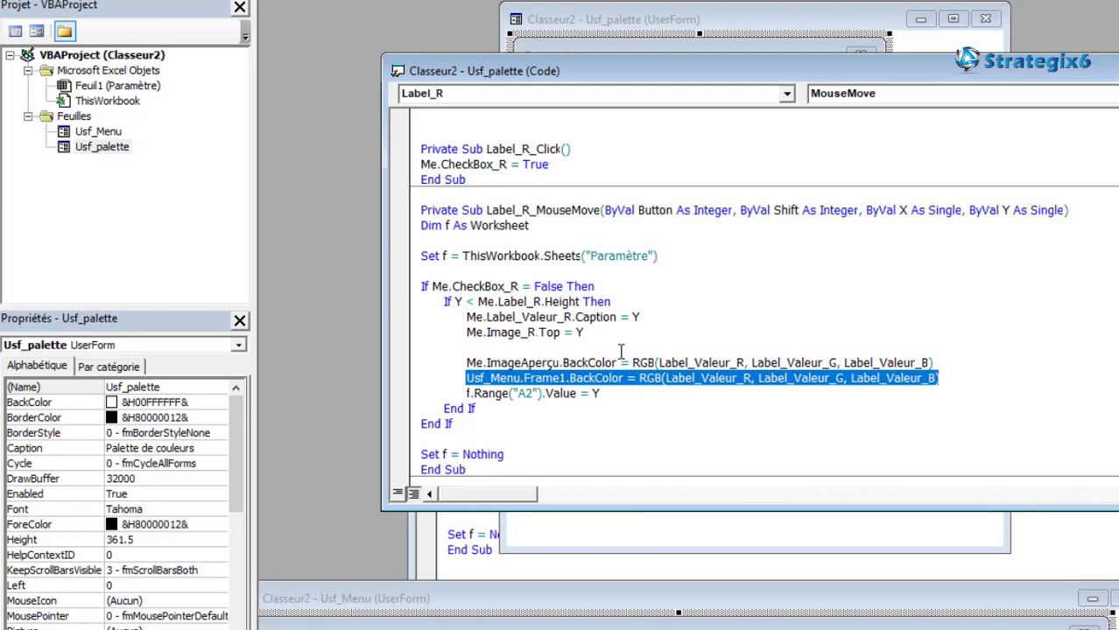
- Paste the same frame colour line into the green and blue slider routines
{"action": "scroll", "coordinate": [620, 351], "scroll_direction": "down", "scroll_amount": 6}
{"action": "scroll", "coordinate": [620, 280], "scroll_direction": "down", "scroll_amount": 2}
{"action": "scroll", "coordinate": [612, 289], "scroll_direction": "down", "scroll_amount": 1}
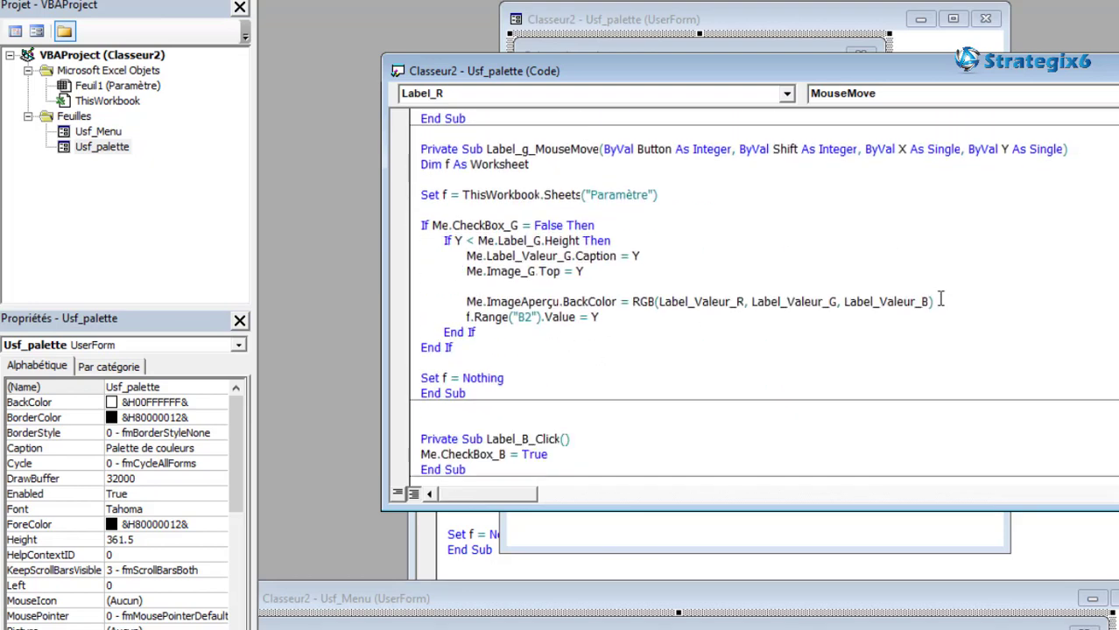
{"action": "key", "text": "Return"}
{"action": "key", "text": "ctrl+v"}
{"action": "scroll", "coordinate": [865, 338], "scroll_direction": "down", "scroll_amount": 3}
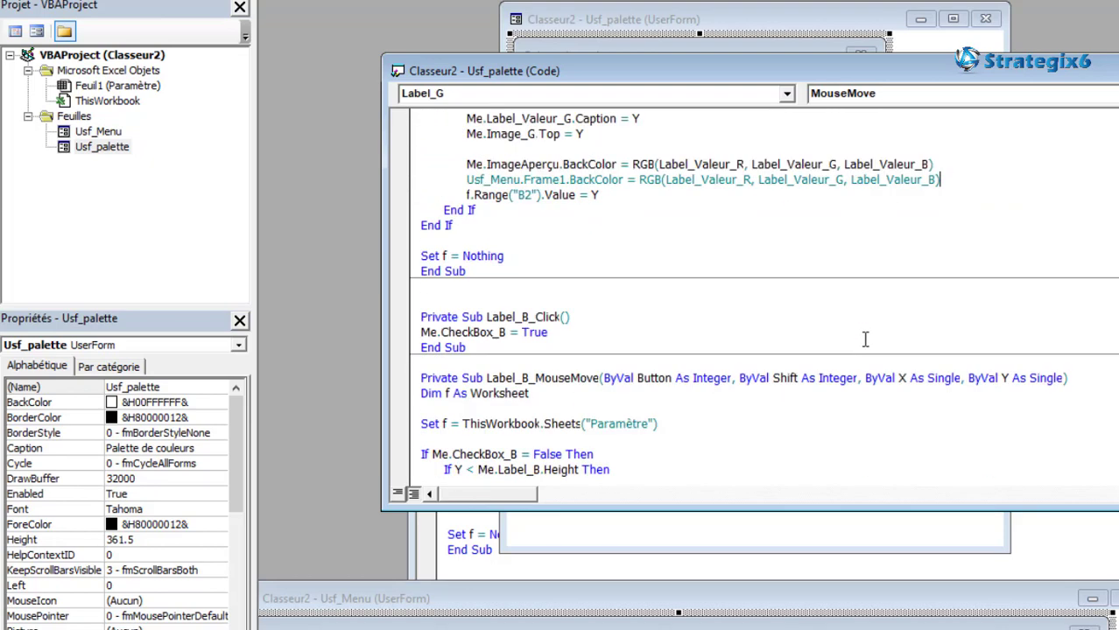
{"action": "scroll", "coordinate": [865, 339], "scroll_direction": "down", "scroll_amount": 4}
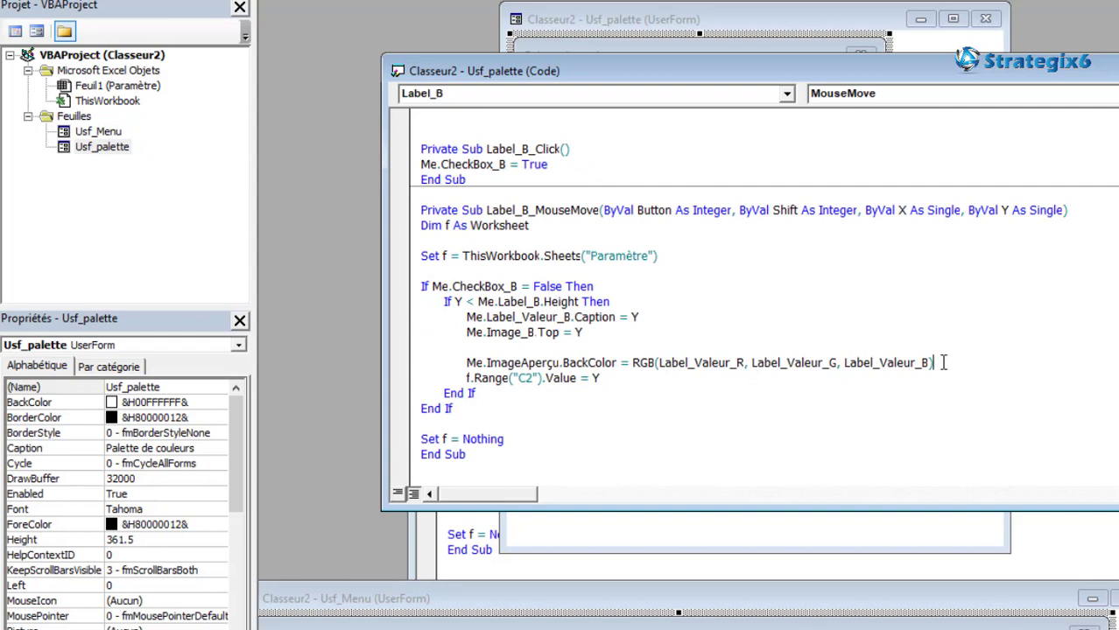
{"action": "key", "text": "Return"}
{"action": "key", "text": "ctrl+v"}
{"action": "scroll", "coordinate": [820, 345], "scroll_direction": "down", "scroll_amount": 1}
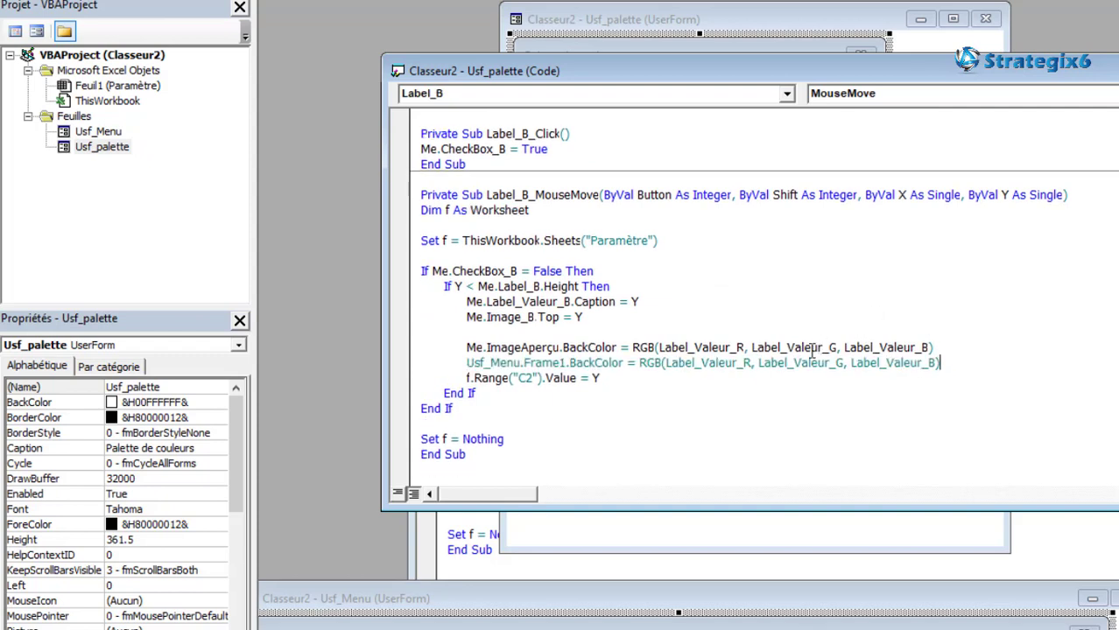
{"action": "left_click", "coordinate": [658, 354]}
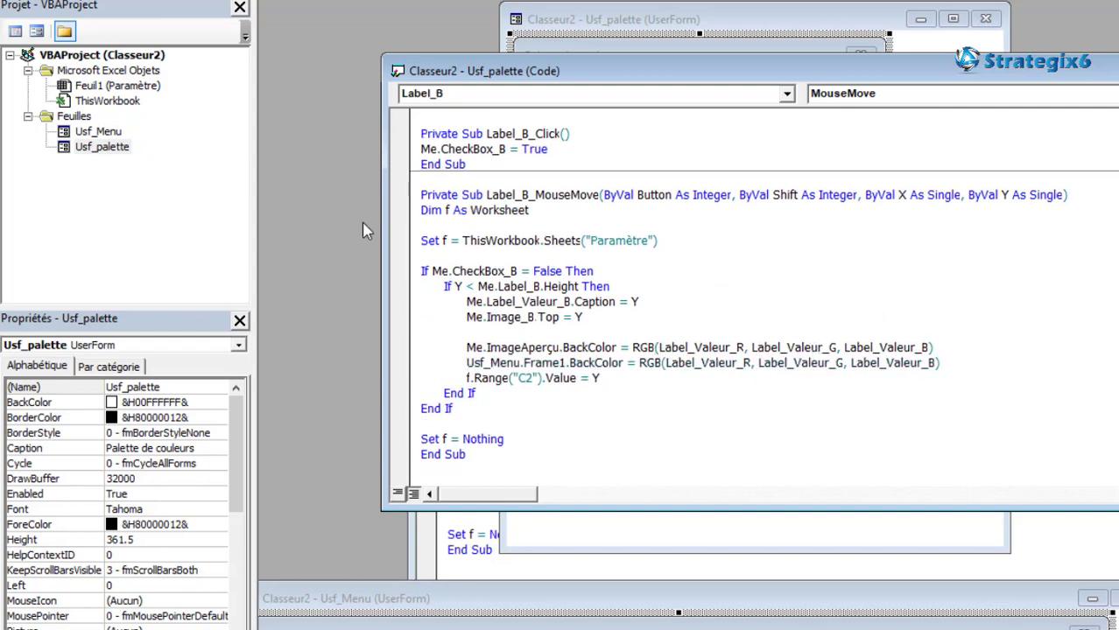
{"action": "left_click_drag", "start_coordinate": [469, 603], "coordinate": [509, 123]}
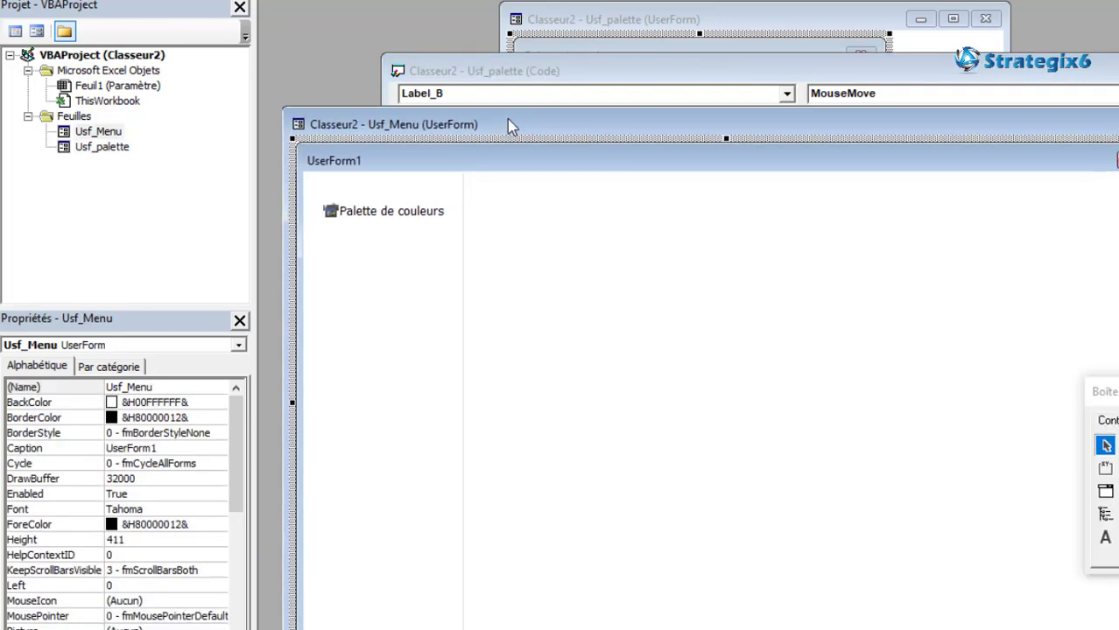
- Run the menu, open the palette, and set red to 105 and green to 123.75
{"action": "key", "text": "F5"}
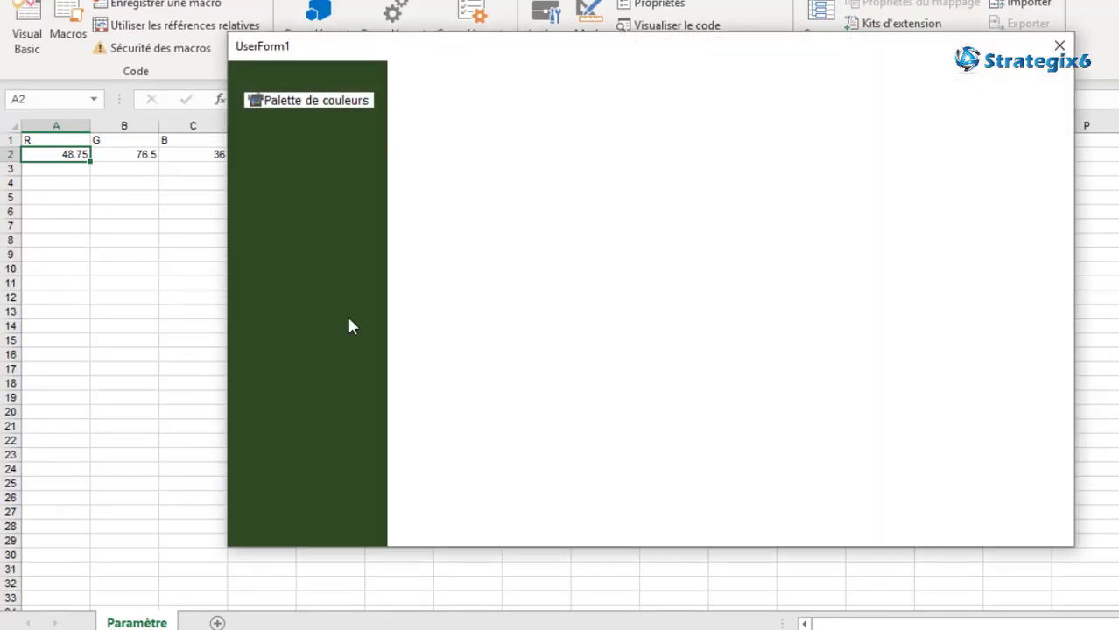
{"action": "left_click_drag", "start_coordinate": [562, 53], "coordinate": [680, 75]}
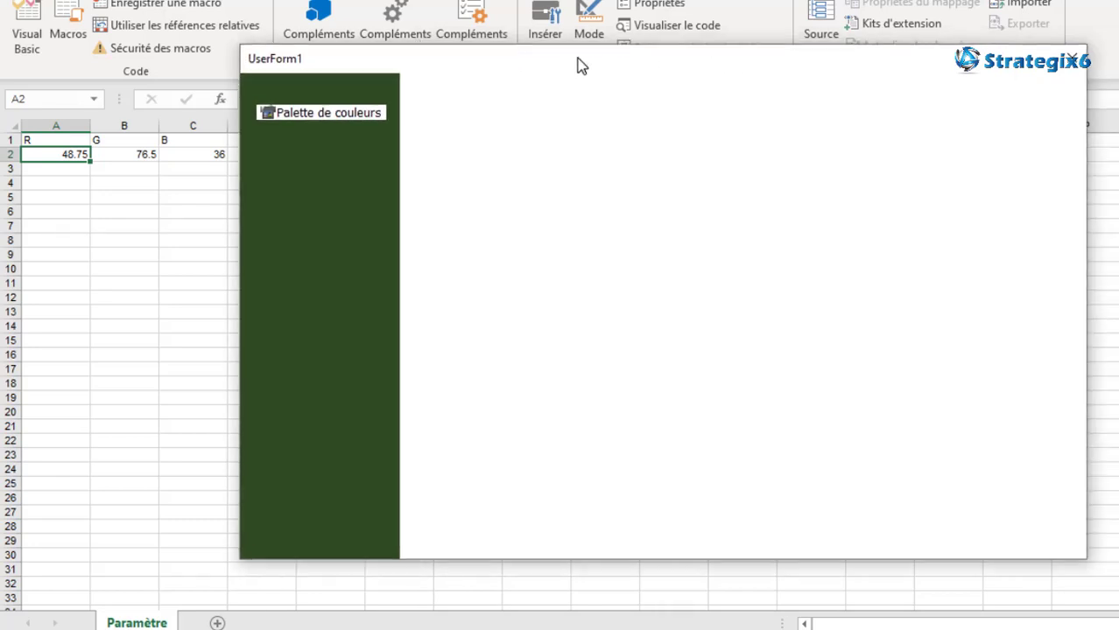
{"action": "left_click", "coordinate": [422, 121]}
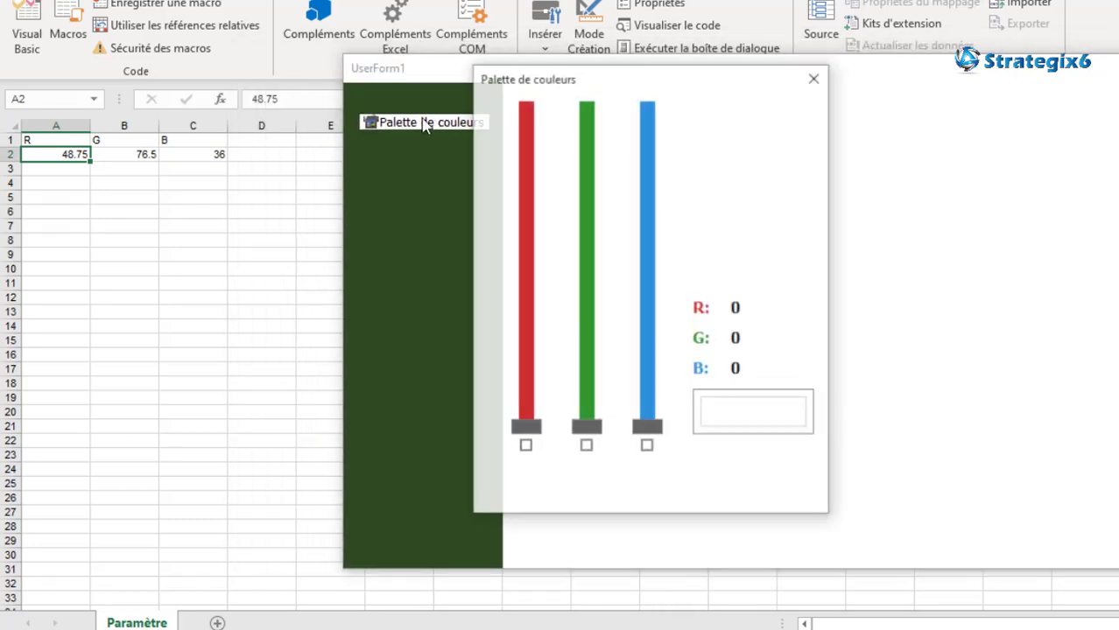
{"action": "left_click_drag", "start_coordinate": [526, 427], "coordinate": [538, 299]}
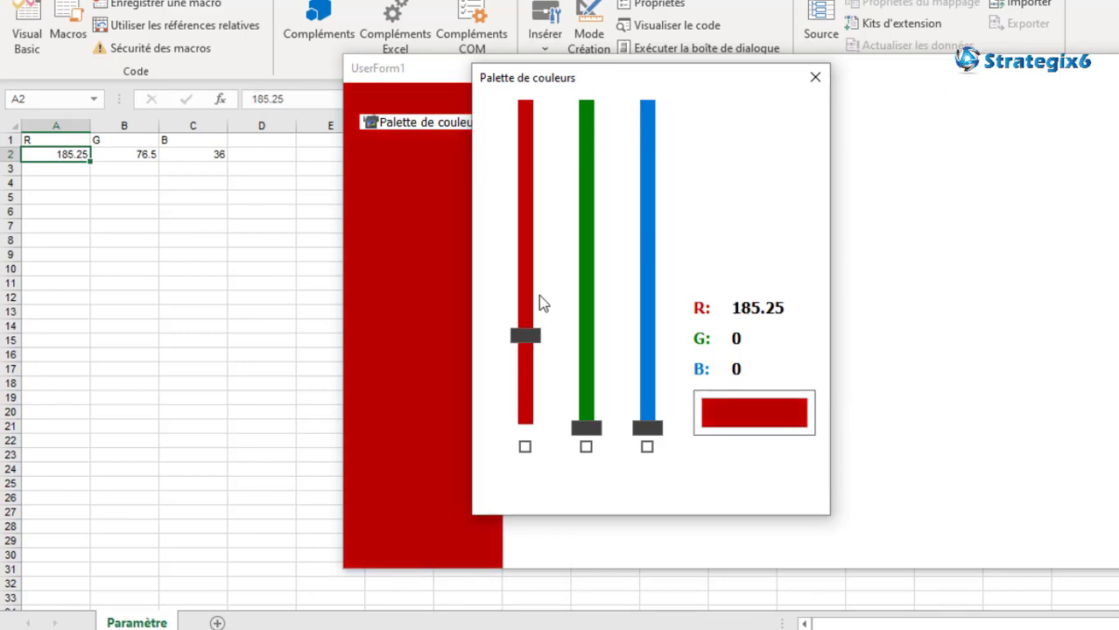
{"action": "left_click_drag", "start_coordinate": [617, 83], "coordinate": [798, 76]}
{"action": "left_click_drag", "start_coordinate": [707, 103], "coordinate": [705, 229]}
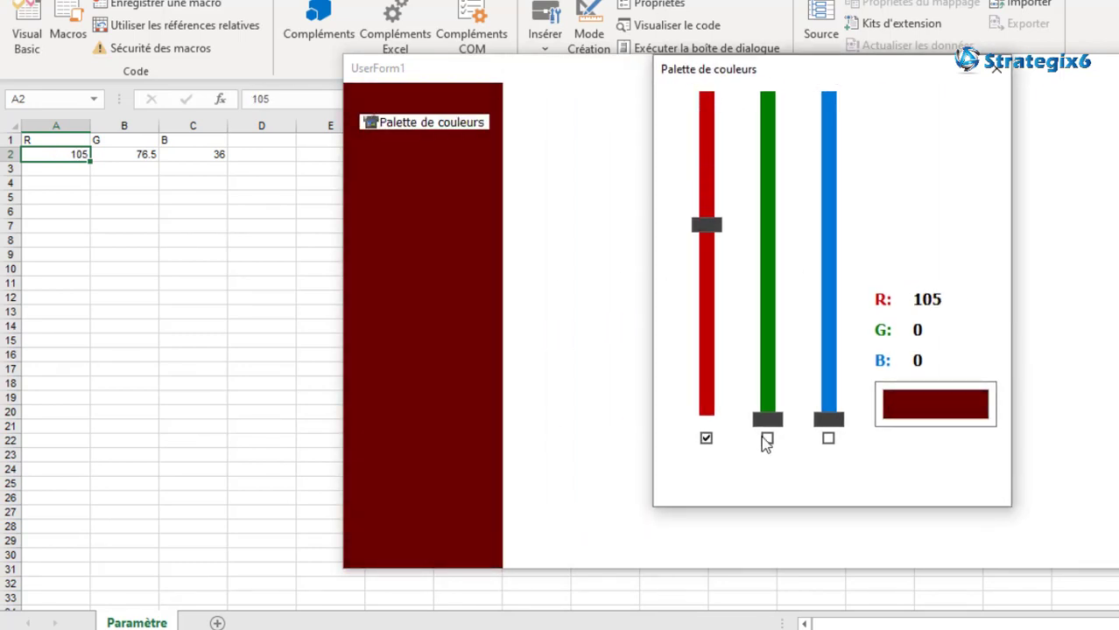
{"action": "left_click", "coordinate": [767, 438]}
{"action": "left_click", "coordinate": [767, 438]}
{"action": "mouse_move", "coordinate": [768, 417]}
{"action": "left_mouse_down"}
{"action": "mouse_move", "coordinate": [768, 97]}
{"action": "mouse_move", "coordinate": [769, 256]}
{"action": "left_mouse_up"}
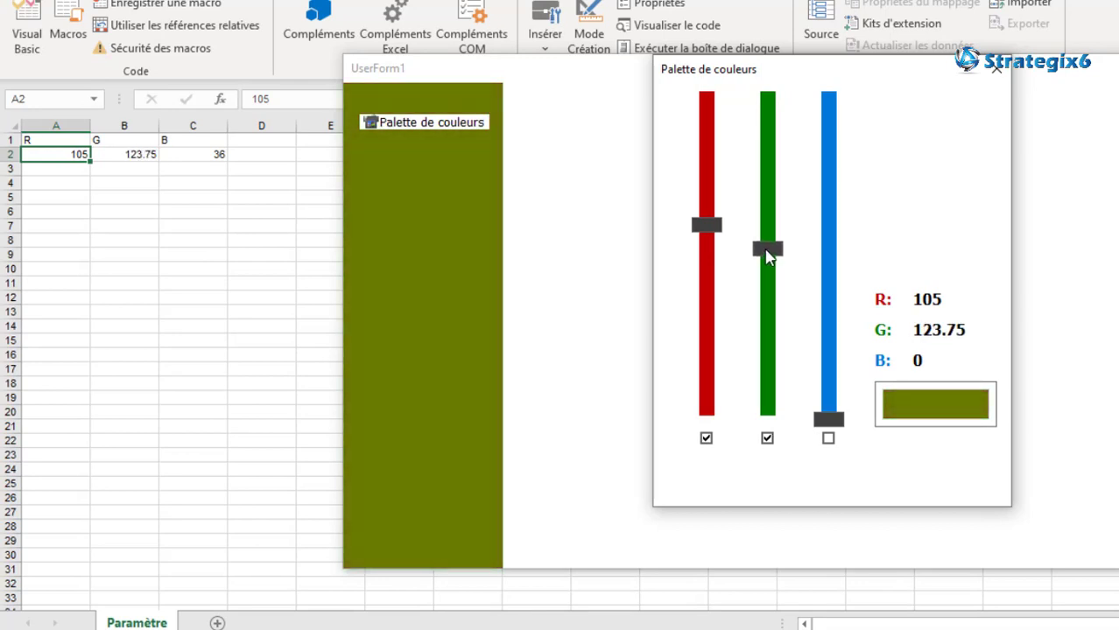
{"action": "left_click", "coordinate": [706, 440]}
- Bring in blue and drop red and green to reach R 3.75, G 57, B 73.5, then close the palette
{"action": "left_click", "coordinate": [709, 440]}
{"action": "left_click", "coordinate": [828, 439]}
{"action": "mouse_move", "coordinate": [828, 418]}
{"action": "left_mouse_down"}
{"action": "mouse_move", "coordinate": [841, 147]}
{"action": "mouse_move", "coordinate": [838, 195]}
{"action": "left_mouse_up"}
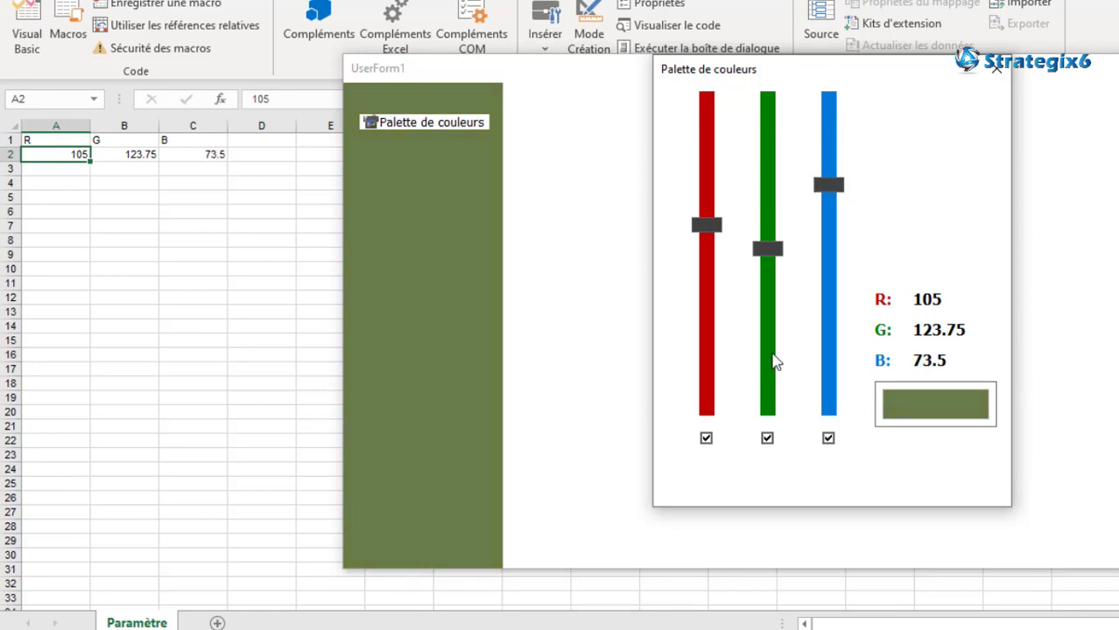
{"action": "mouse_move", "coordinate": [784, 261]}
{"action": "left_mouse_down"}
{"action": "mouse_move", "coordinate": [770, 175]}
{"action": "mouse_move", "coordinate": [769, 229]}
{"action": "mouse_move", "coordinate": [705, 229]}
{"action": "mouse_move", "coordinate": [713, 98]}
{"action": "mouse_move", "coordinate": [707, 433]}
{"action": "mouse_move", "coordinate": [703, 134]}
{"action": "mouse_move", "coordinate": [713, 103]}
{"action": "left_mouse_up"}
{"action": "left_click", "coordinate": [707, 438]}
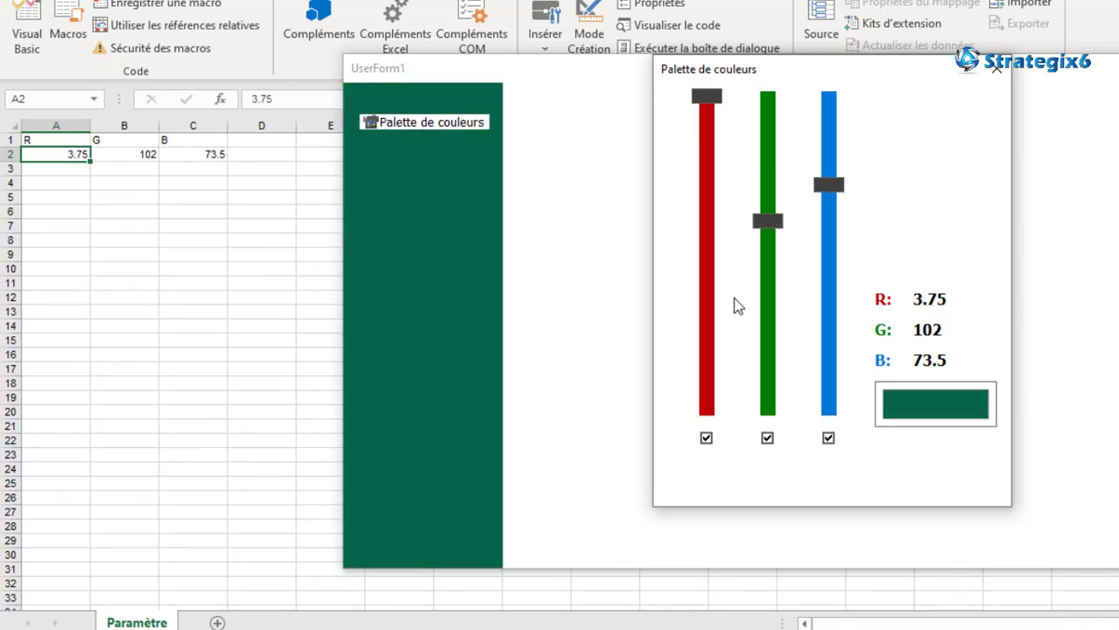
{"action": "left_click", "coordinate": [767, 438]}
{"action": "mouse_move", "coordinate": [784, 230]}
{"action": "left_mouse_down"}
{"action": "mouse_move", "coordinate": [767, 210]}
{"action": "mouse_move", "coordinate": [771, 177]}
{"action": "left_mouse_up"}
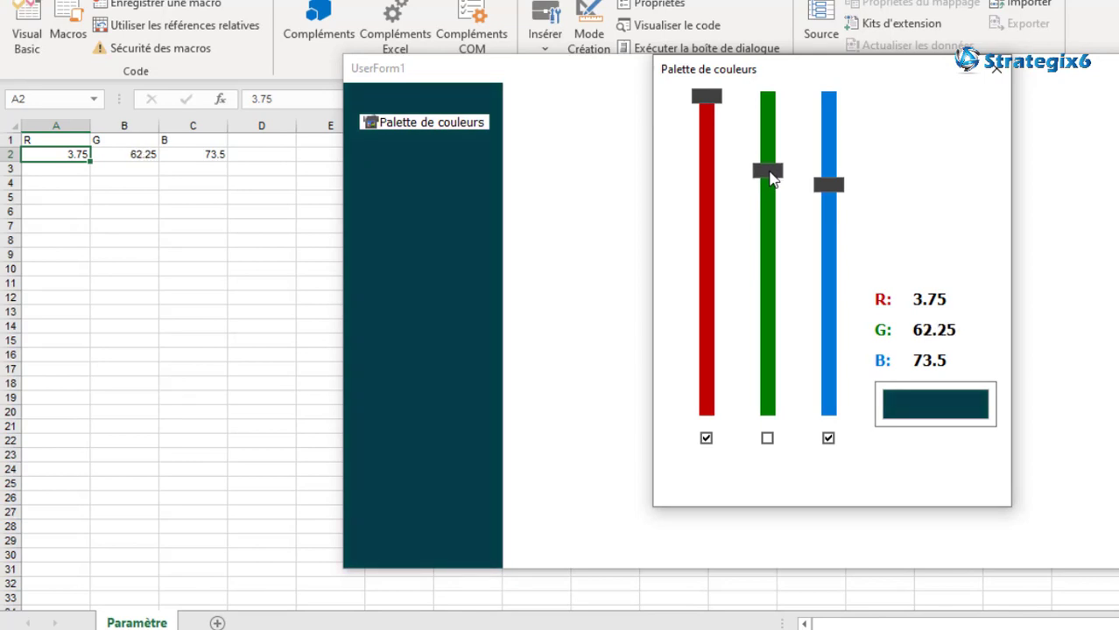
{"action": "left_click_drag", "start_coordinate": [773, 178], "coordinate": [772, 171]}
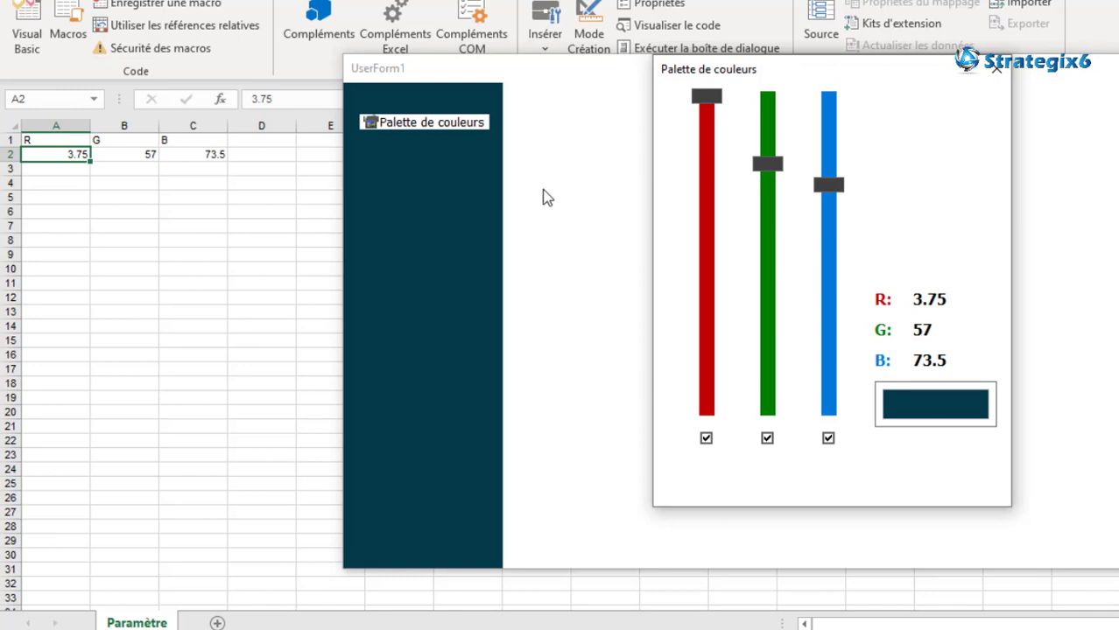
{"action": "left_click", "coordinate": [996, 68]}
{"action": "left_click_drag", "start_coordinate": [868, 75], "coordinate": [732, 65]}
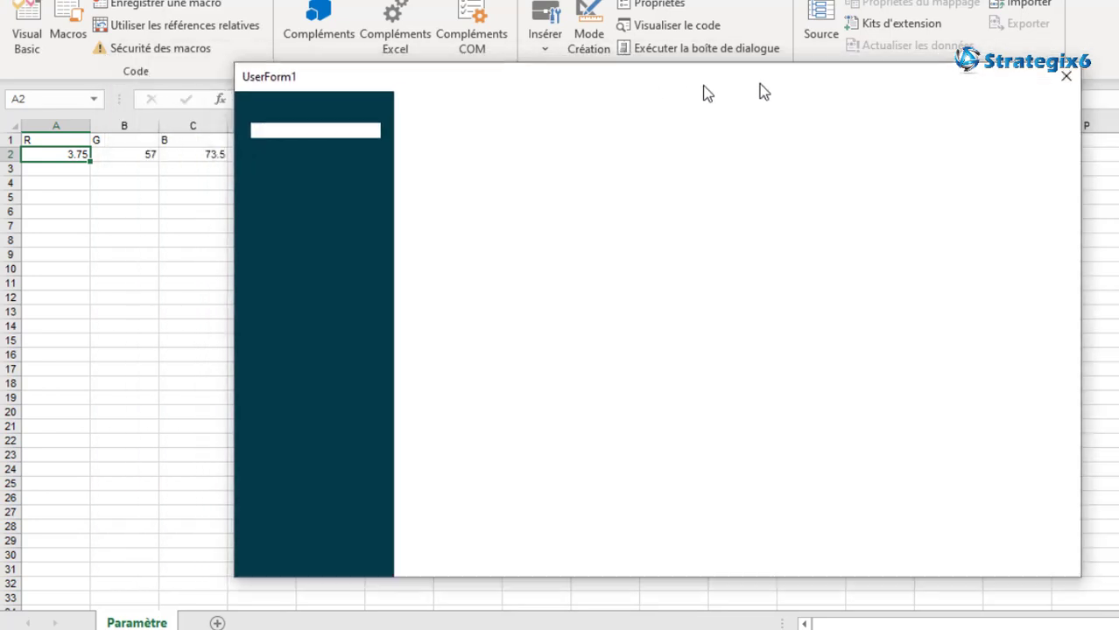
- Stop the menu and give the Palette de couleurs label a transparent BackStyle
{"action": "left_click", "coordinate": [1041, 59]}
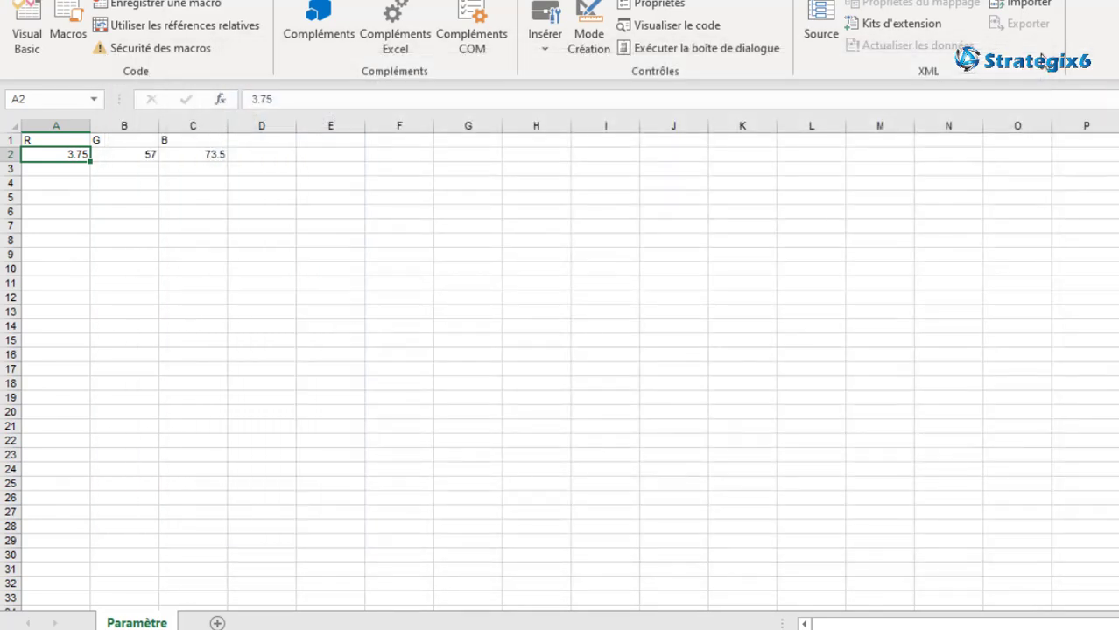
{"action": "left_click", "coordinate": [26, 35]}
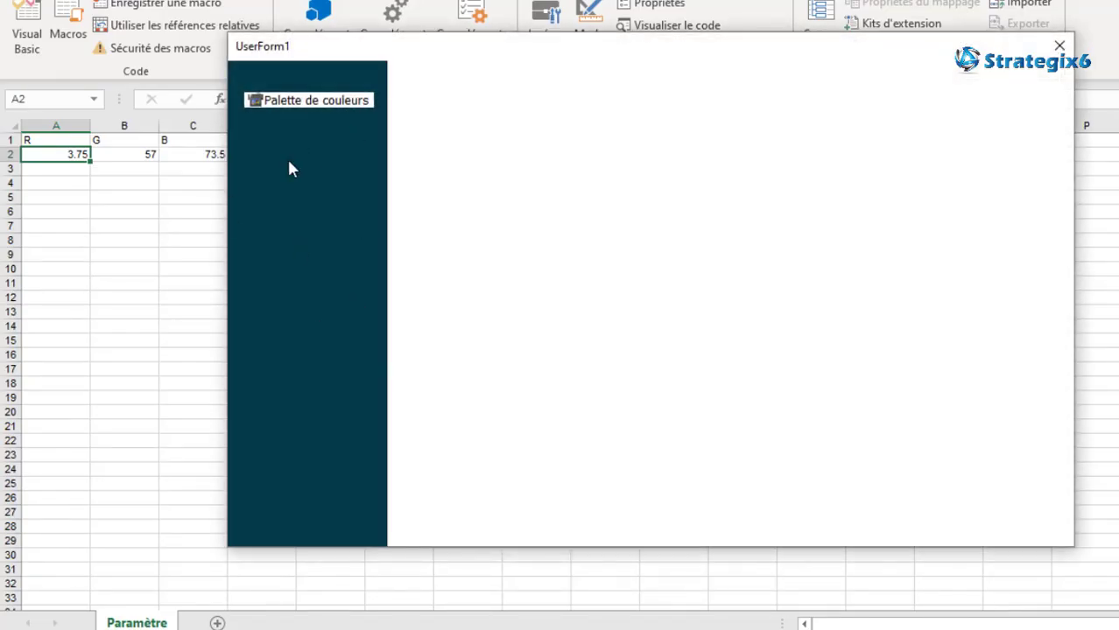
{"action": "left_click", "coordinate": [1059, 46]}
{"action": "left_click", "coordinate": [362, 213]}
{"action": "left_click", "coordinate": [376, 216]}
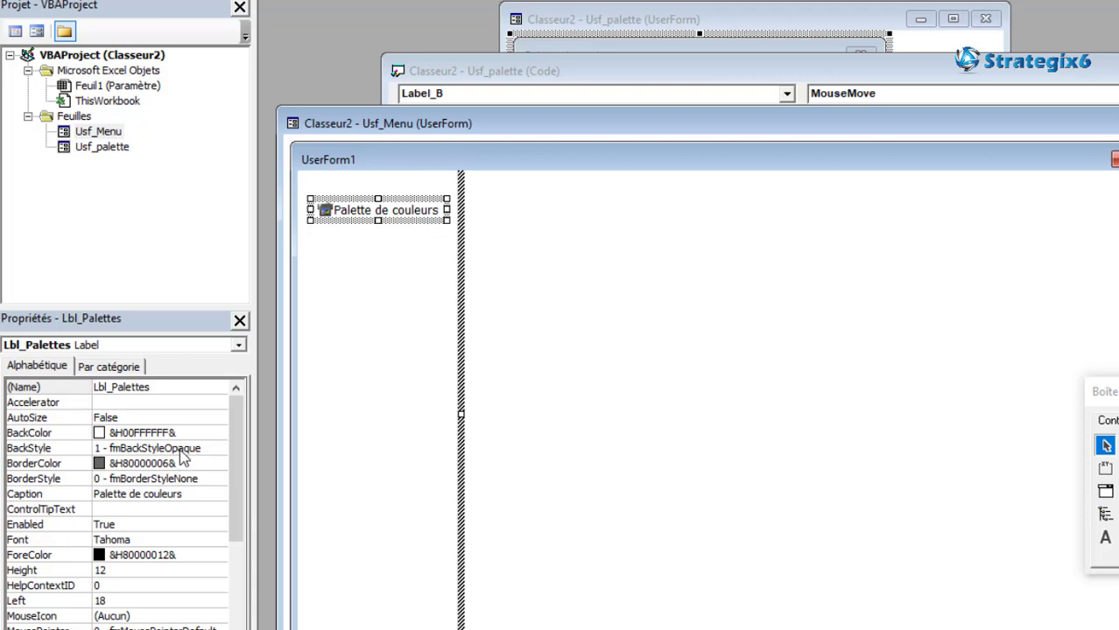
{"action": "double_click", "coordinate": [182, 456]}
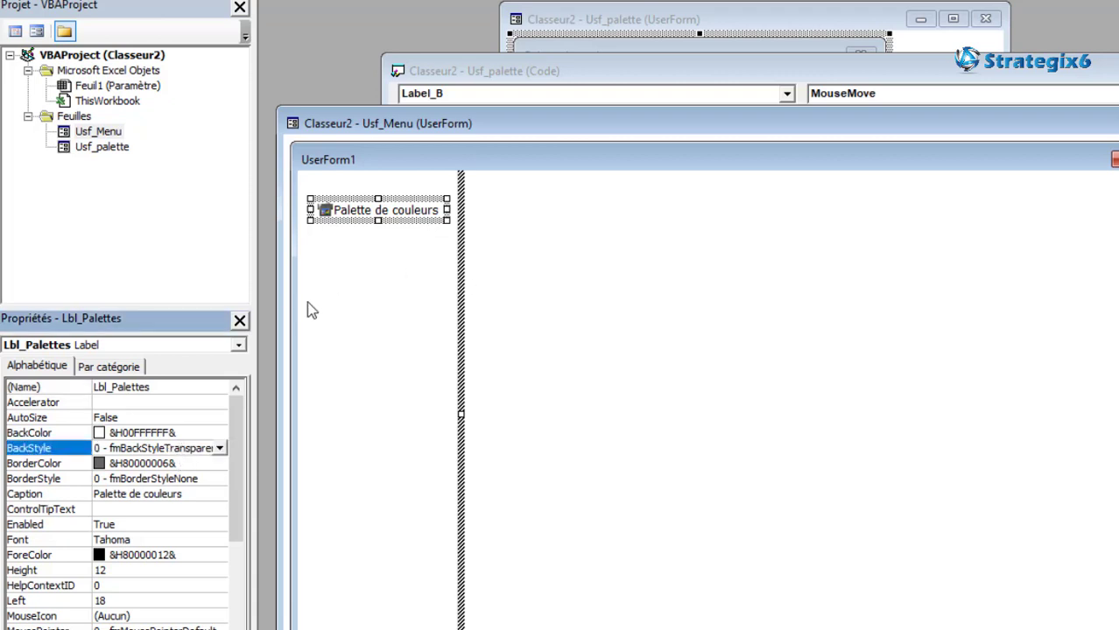
- Set the label font to bold Caviar Dreams and widen the label to fit its text
{"action": "left_click", "coordinate": [219, 543]}
{"action": "left_click", "coordinate": [218, 541]}
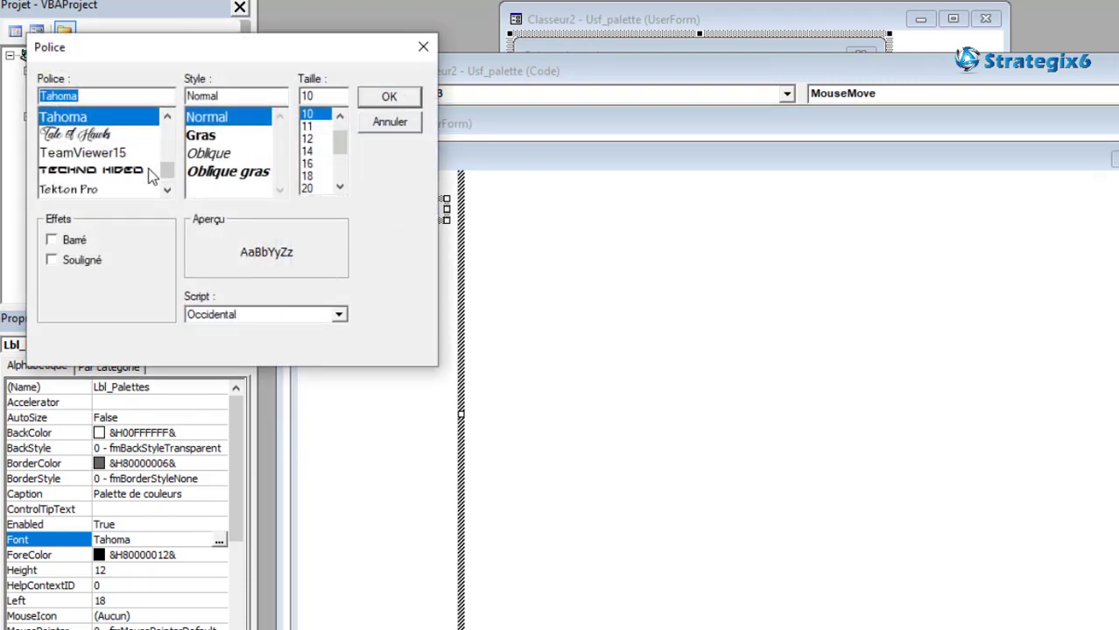
{"action": "type", "text": "ca"}
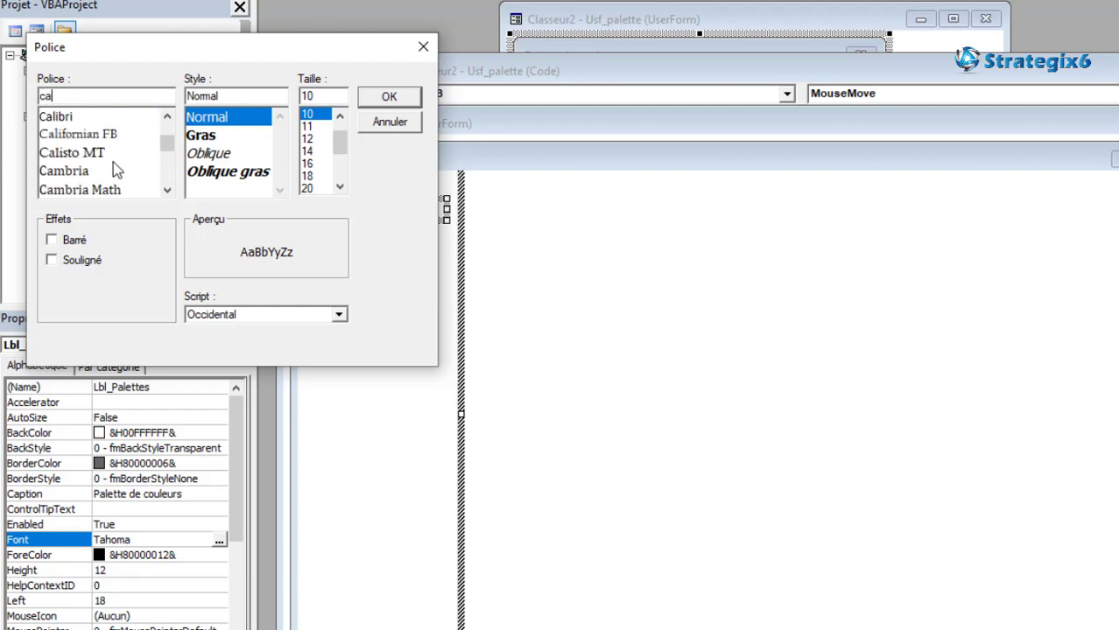
{"action": "scroll", "coordinate": [166, 145], "scroll_direction": "down", "scroll_amount": 2}
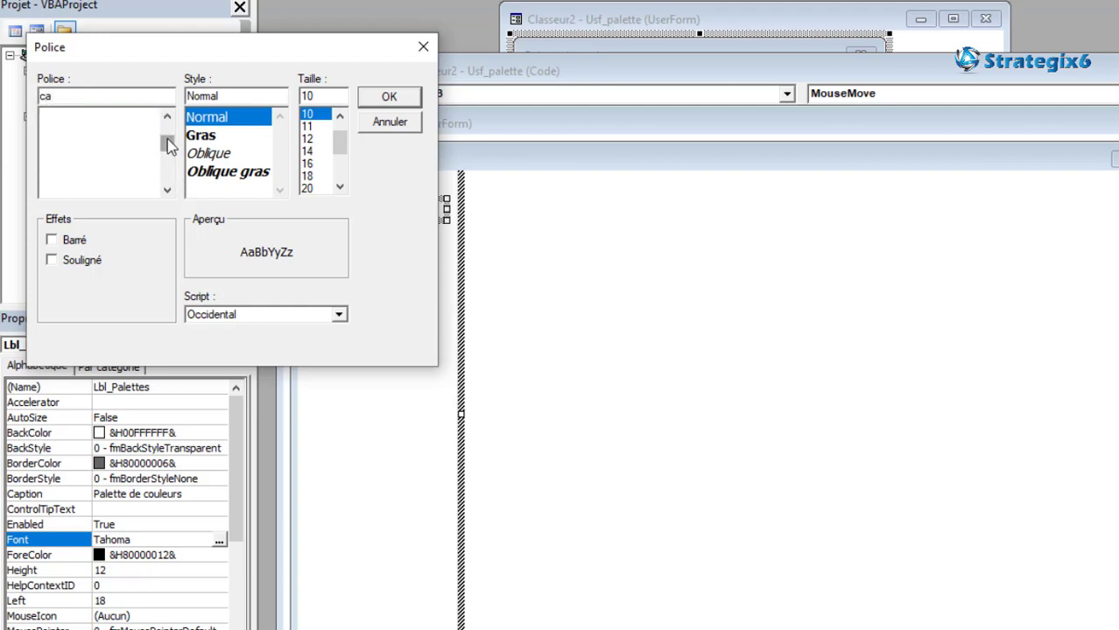
{"action": "left_click", "coordinate": [119, 154]}
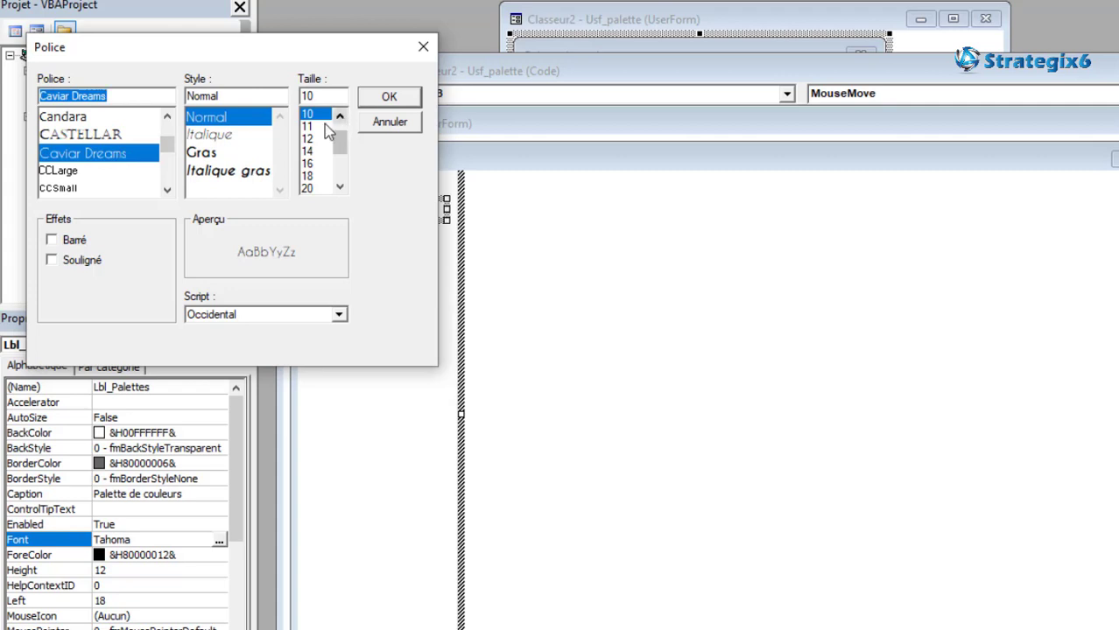
{"action": "left_click", "coordinate": [216, 154]}
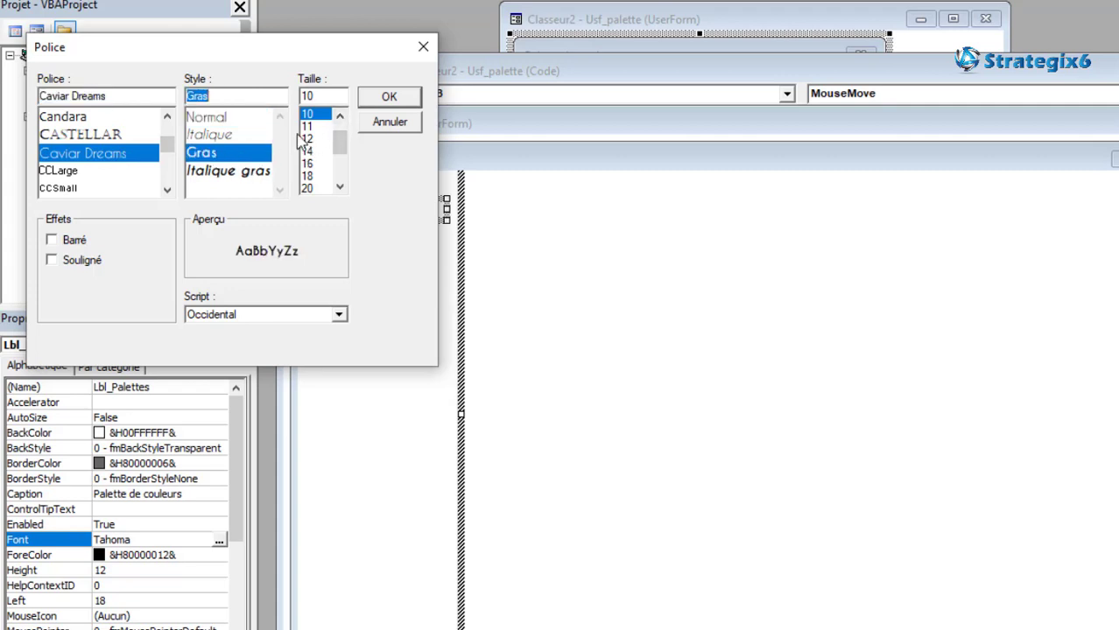
{"action": "left_click", "coordinate": [394, 102]}
{"action": "left_click_drag", "start_coordinate": [309, 210], "coordinate": [299, 210]}
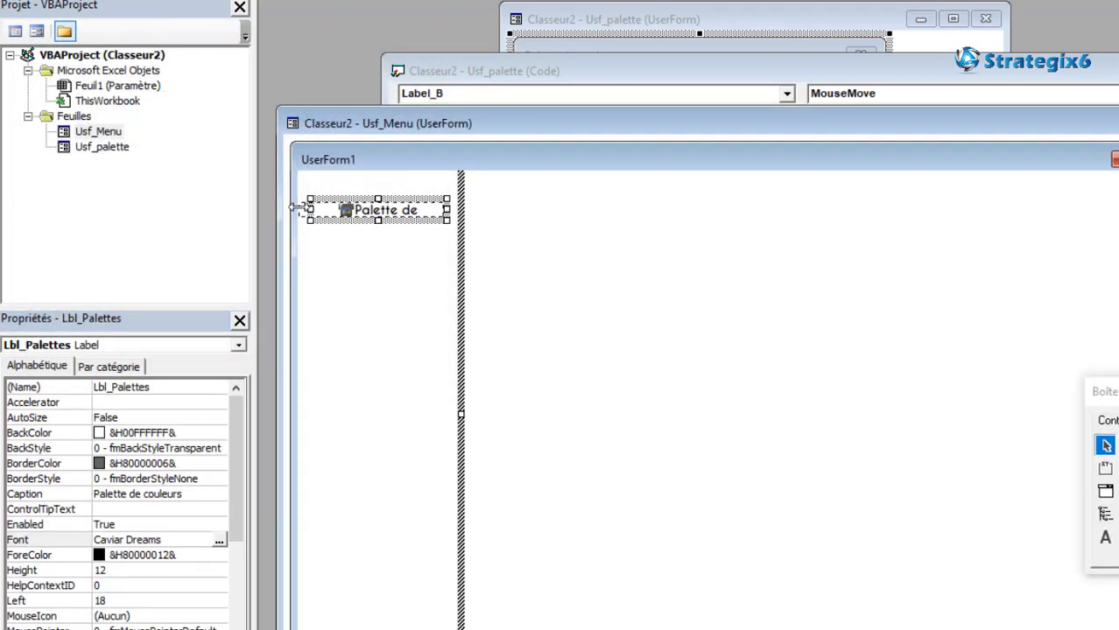
{"action": "left_click", "coordinate": [525, 264]}
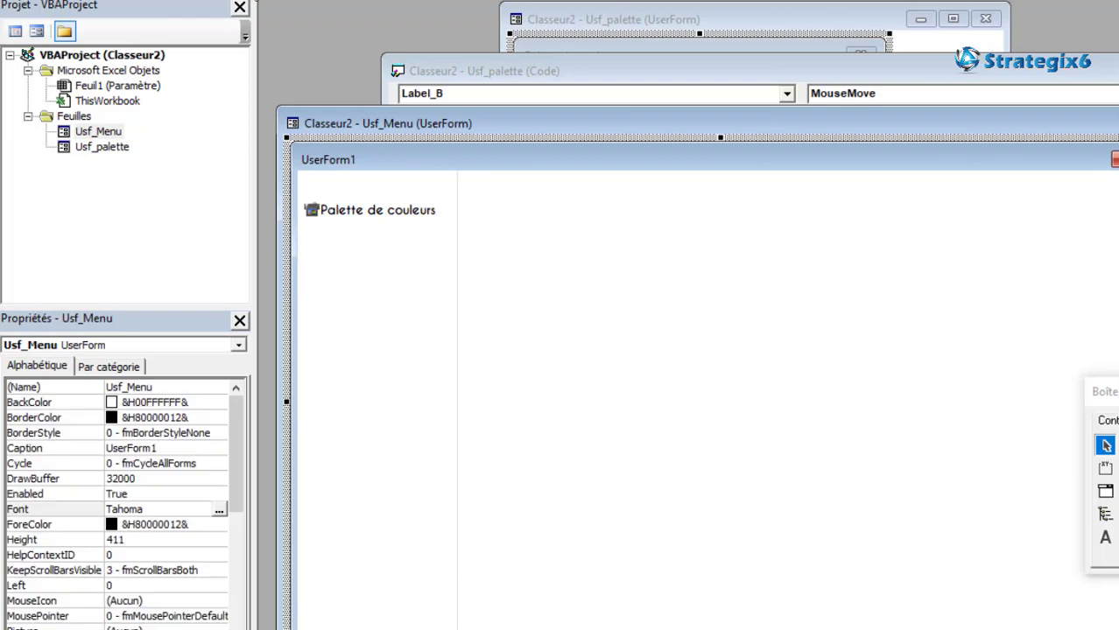
- Run Usf_Menu, open the palette from the restyled label, and close the palette again
{"action": "key", "text": "F5"}
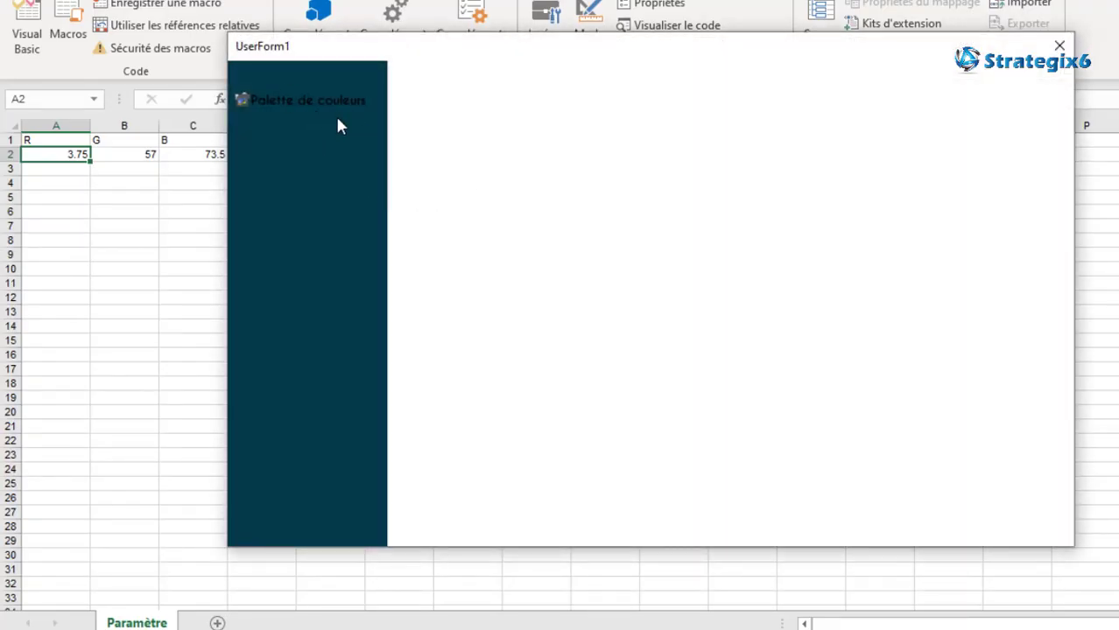
{"action": "left_click", "coordinate": [350, 106]}
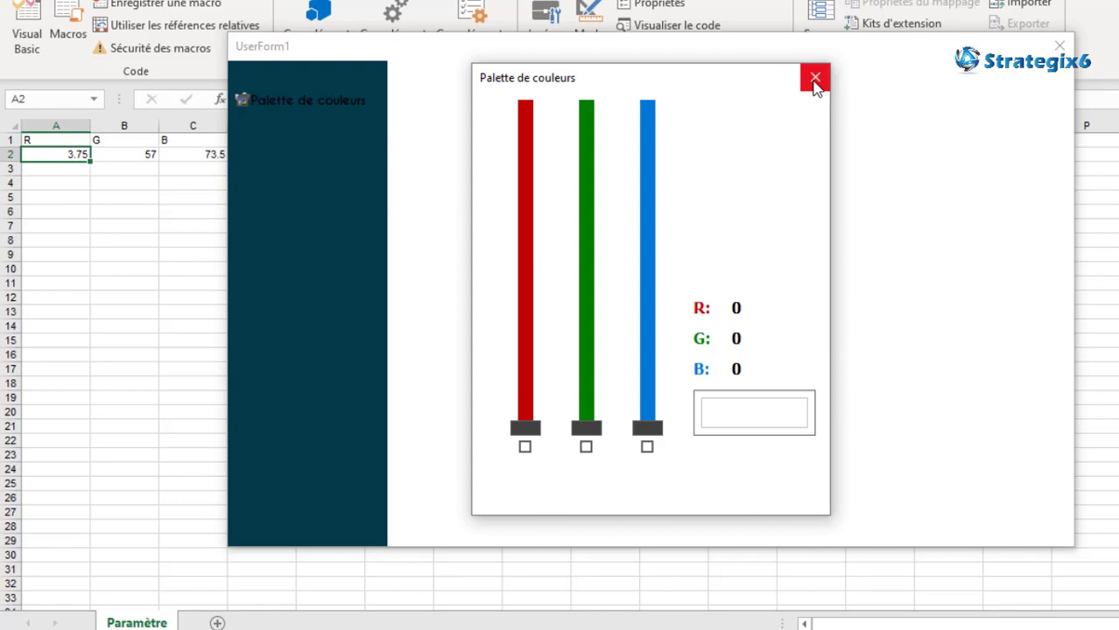
{"action": "left_click", "coordinate": [814, 79]}
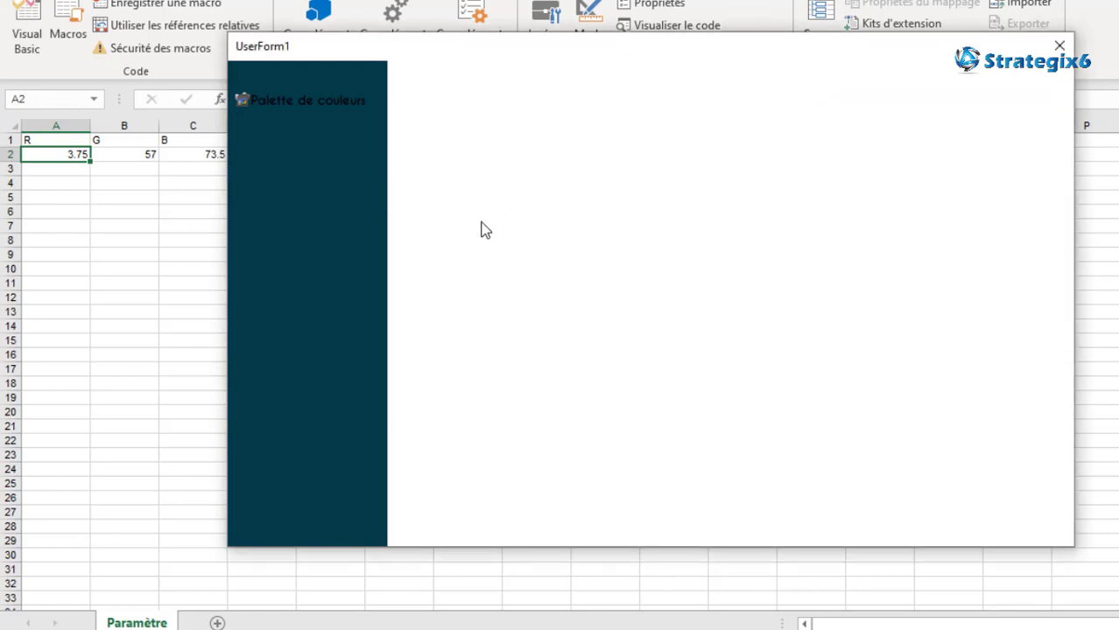